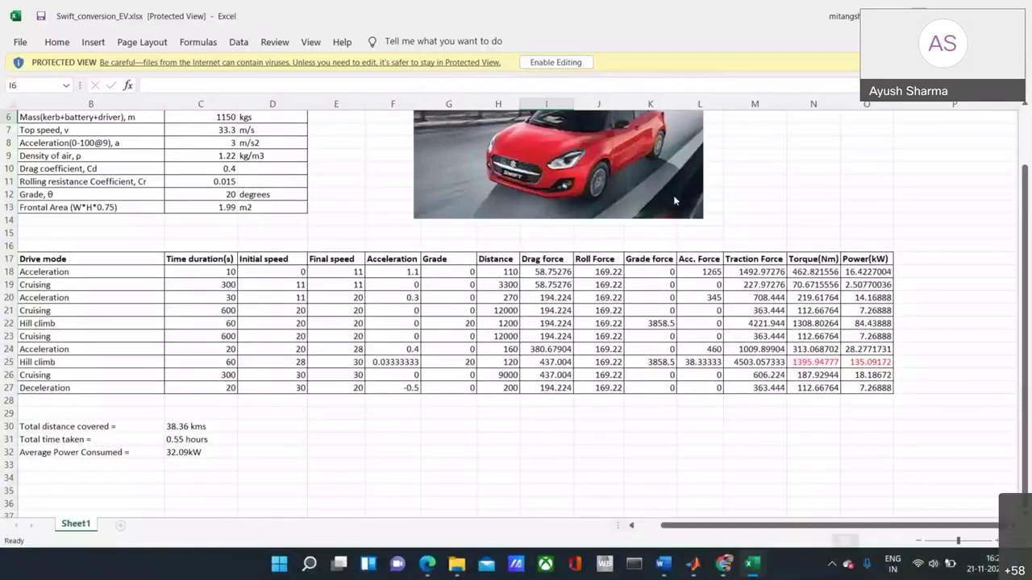
Review the vehicle parameters: mass 1150, top speed 33.3, drag coefficient 0.4, grade 20°, rolling resistance 0.015
left_click(729, 239)
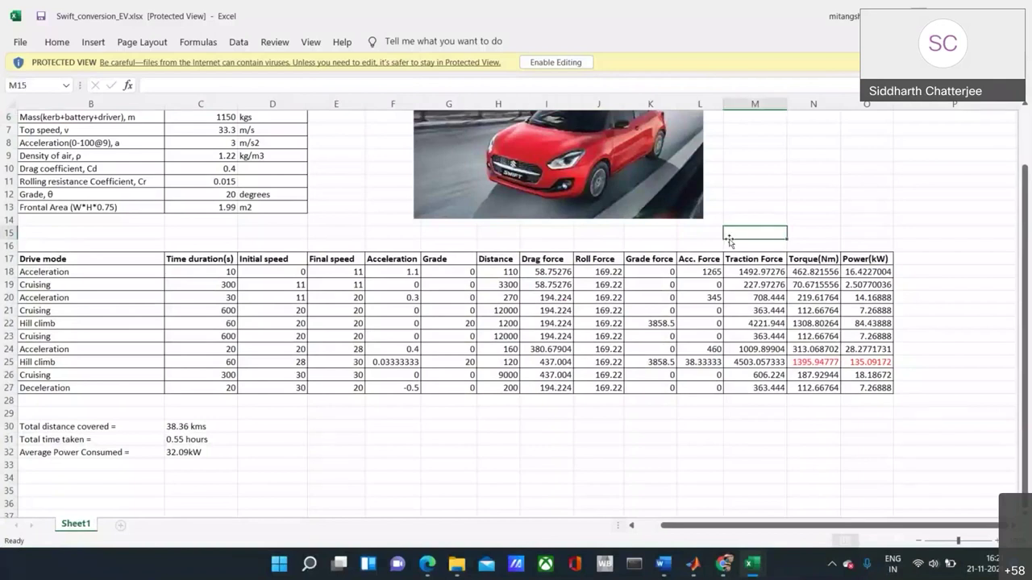
key("Up")
key("Up")
key("Up")
key("Up")
key("Up")
key("Up")
key("Up")
key("Up")
key("Up")
key("Up")
key("Up")
key("Up")
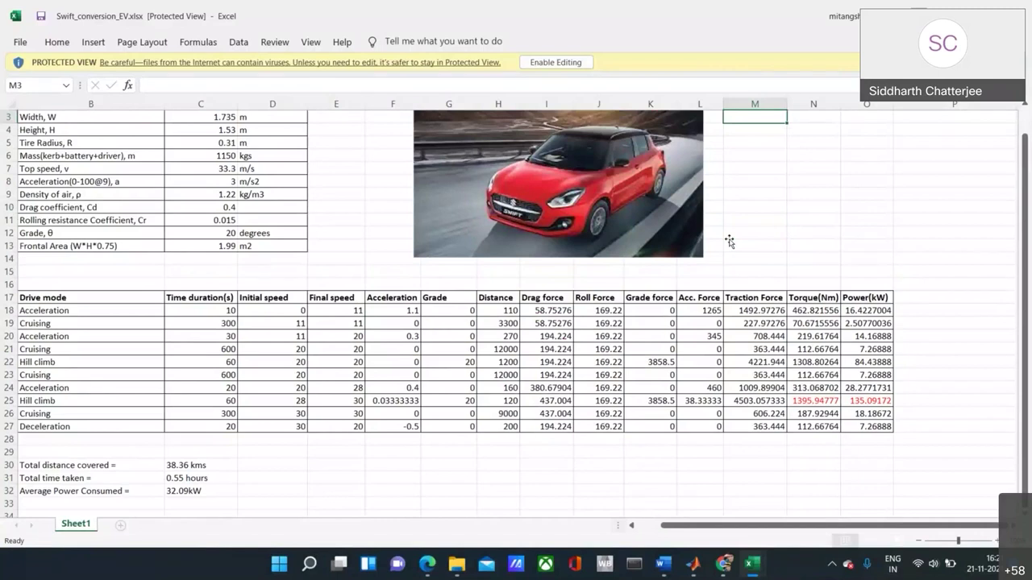
key("Down")
key("Left")
key("Left")
key("Left")
key("Left")
key("Left")
key("Left")
key("Left")
key("Left")
key("Left")
key("Left")
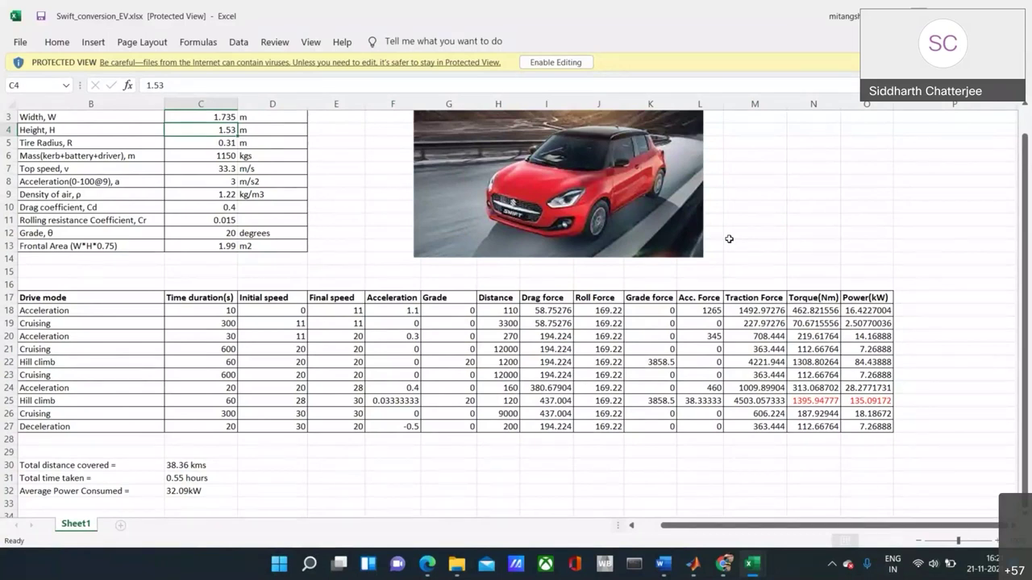
key("Down")
key("Down")
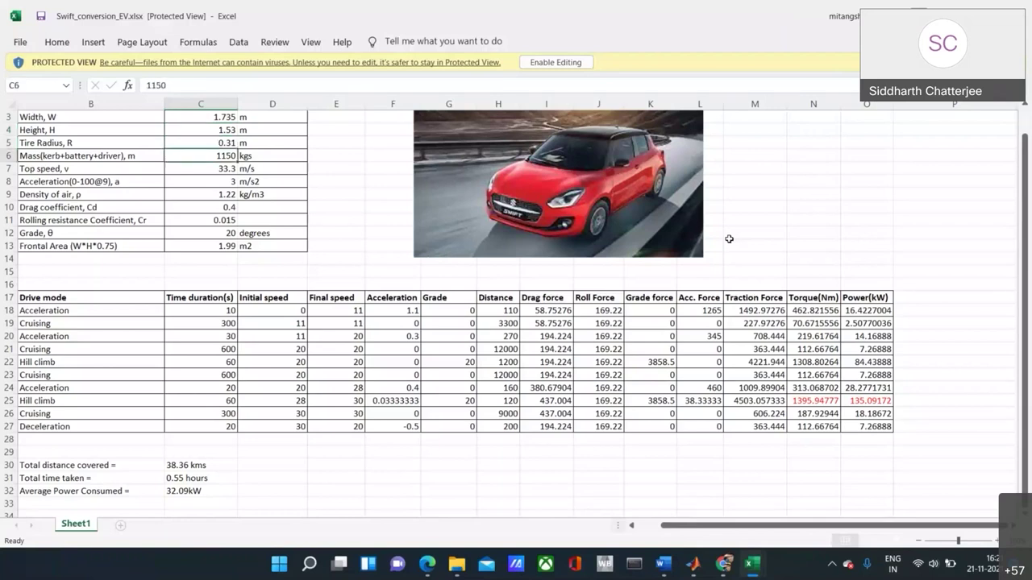
key("Down")
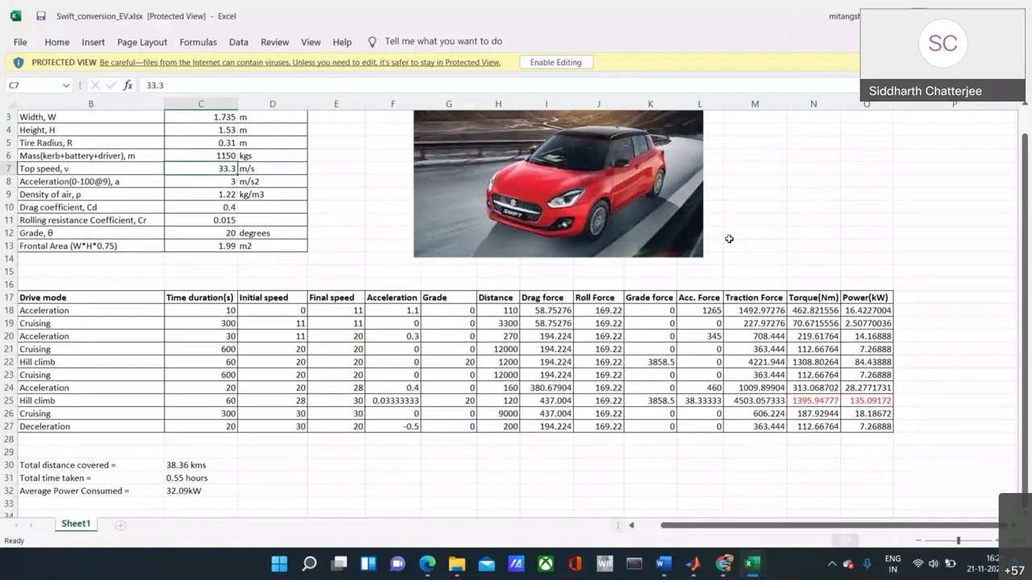
key("Down")
key("Down")
key("Down")
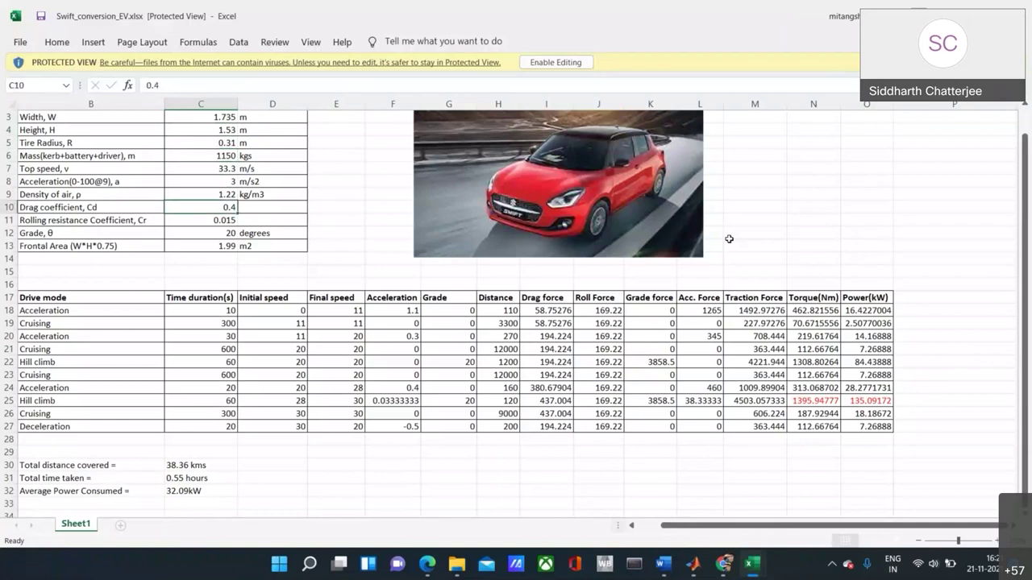
key("Down")
key("Down")
key("Down")
key("Up")
key("Up")
key("Up")
key("Down")
key("Down")
key("Down")
key("Down")
key("Down")
key("Down")
key("Down")
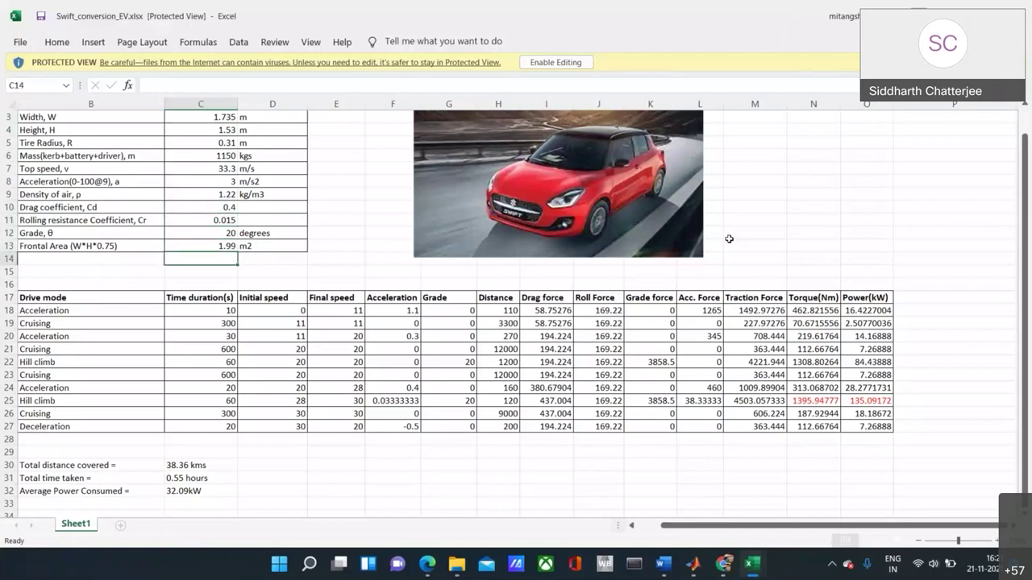
Review the drive-mode table's S.no and Drive mode columns and its headers through Acceleration
key("Left")
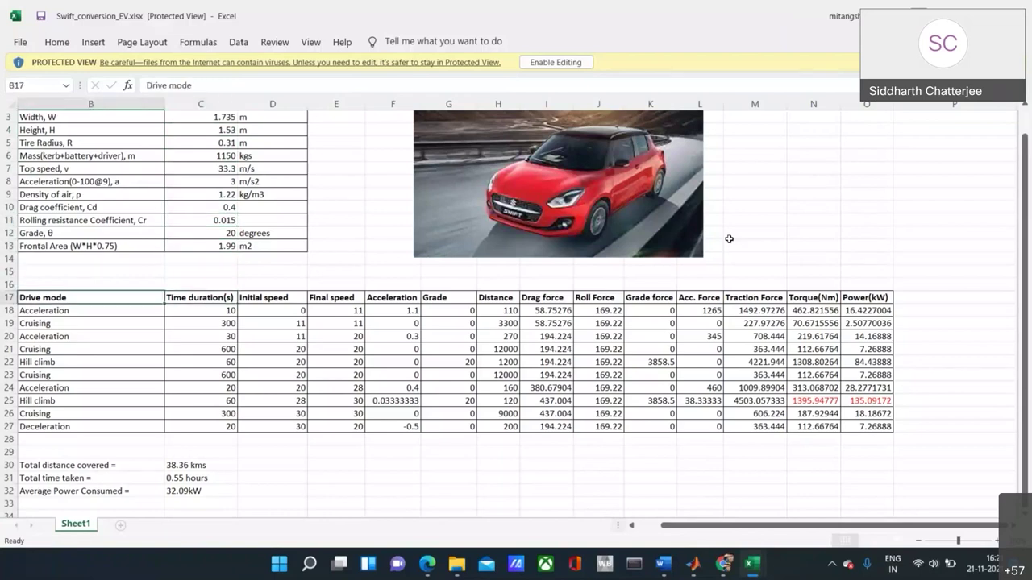
key("Left")
key("Right")
key("Down")
key("Down")
key("Up")
key("Up")
key("Right")
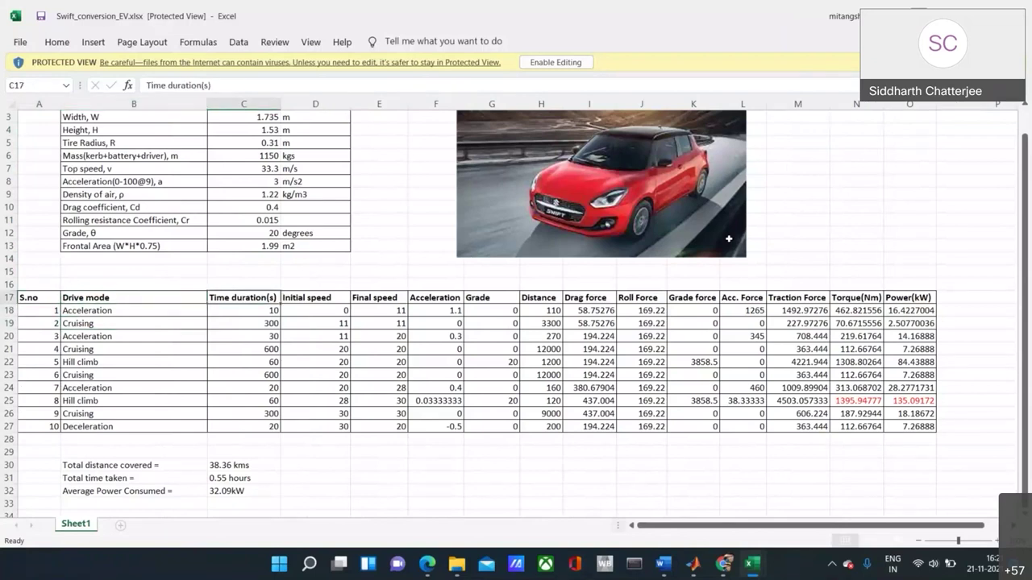
key("Right")
key("Right")
key("Right")
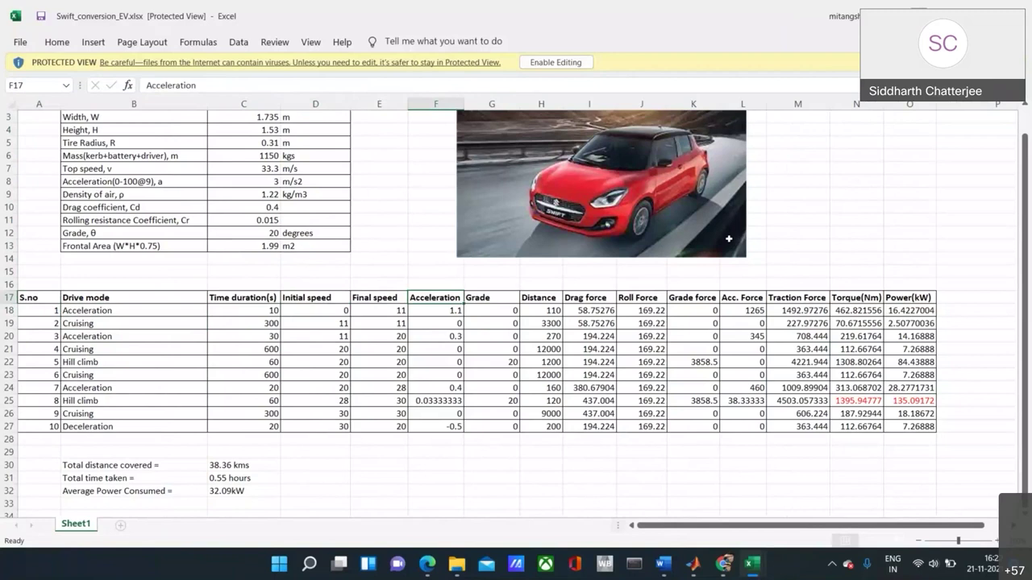
key("Down")
Review the Cruising row's speeds and its 3300 distance
key("Left")
key("Left")
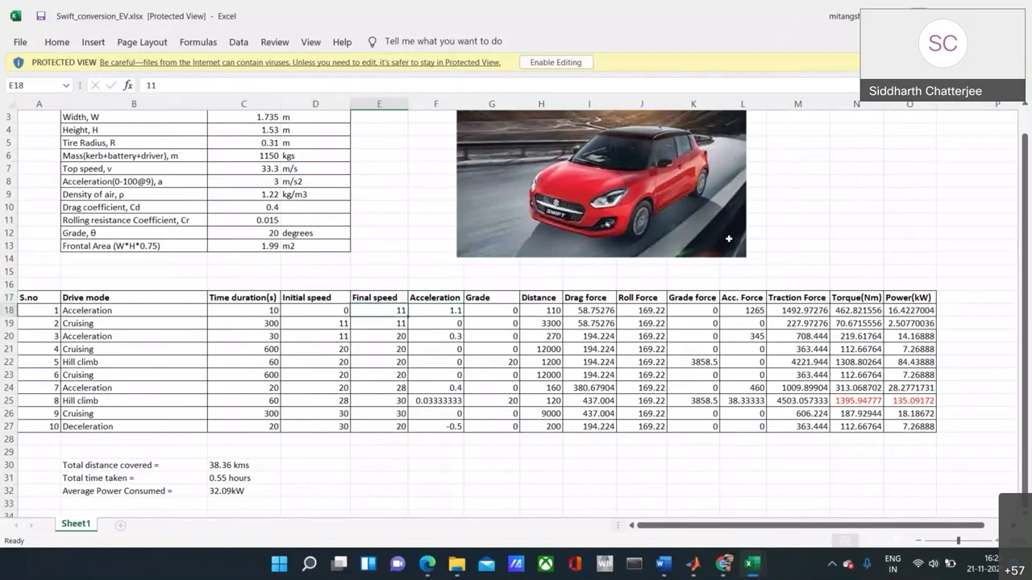
key("Down")
key("Right")
key("Right")
key("Left")
key("Left")
key("Left")
key("Right")
key("Right")
key("Right")
key("Right")
key("Right")
key("Right")
key("Right")
key("Right")
key("Right")
key("Right")
key("Right")
key("Right")
key("Down")
key("Left")
key("Left")
key("Left")
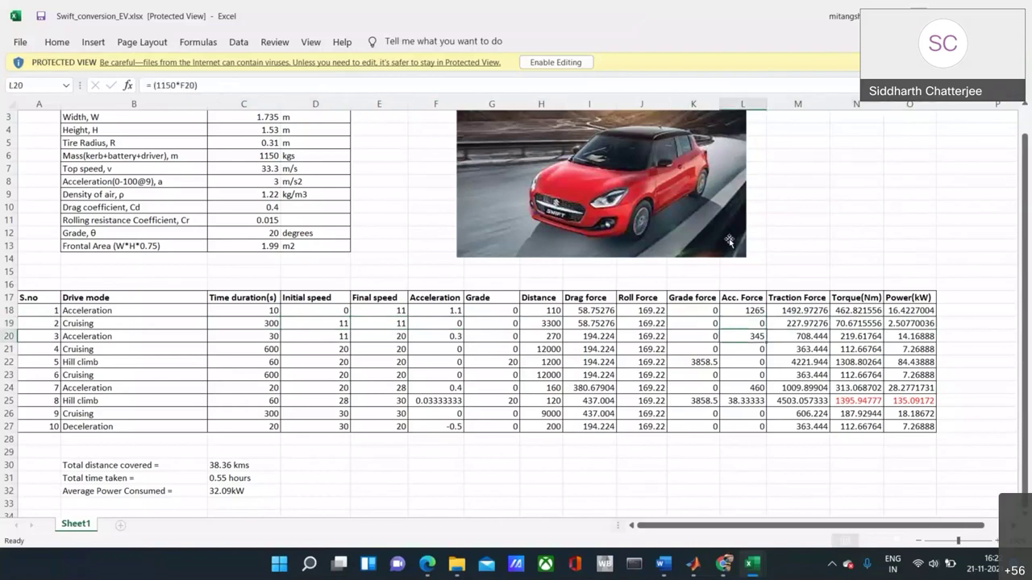
Inspect the Traction Force formulas in column M and the Grade force formulas in K20–K27, including 3858.5
key("Right")
key("Right")
key("Left")
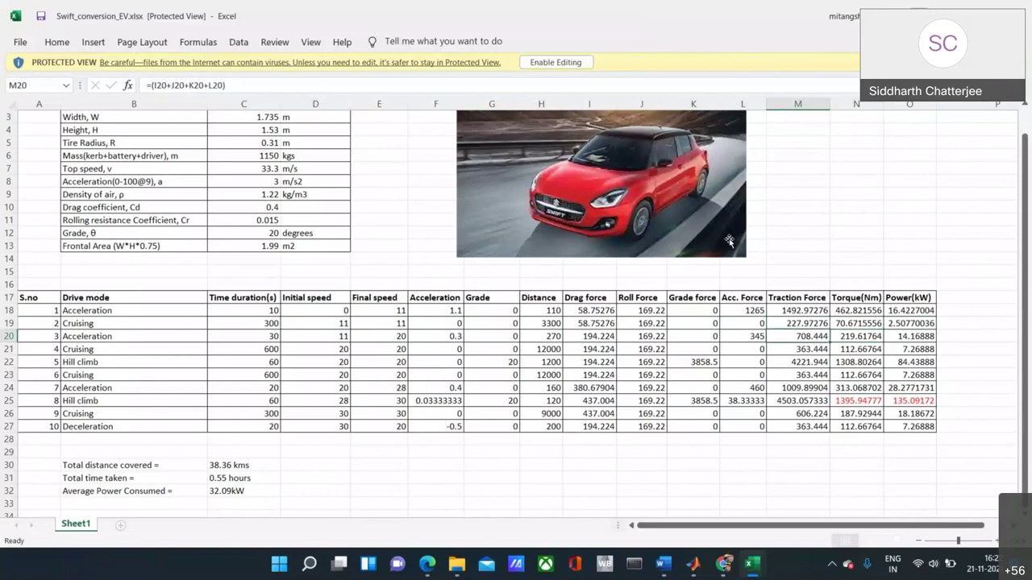
key("Down")
key("Down")
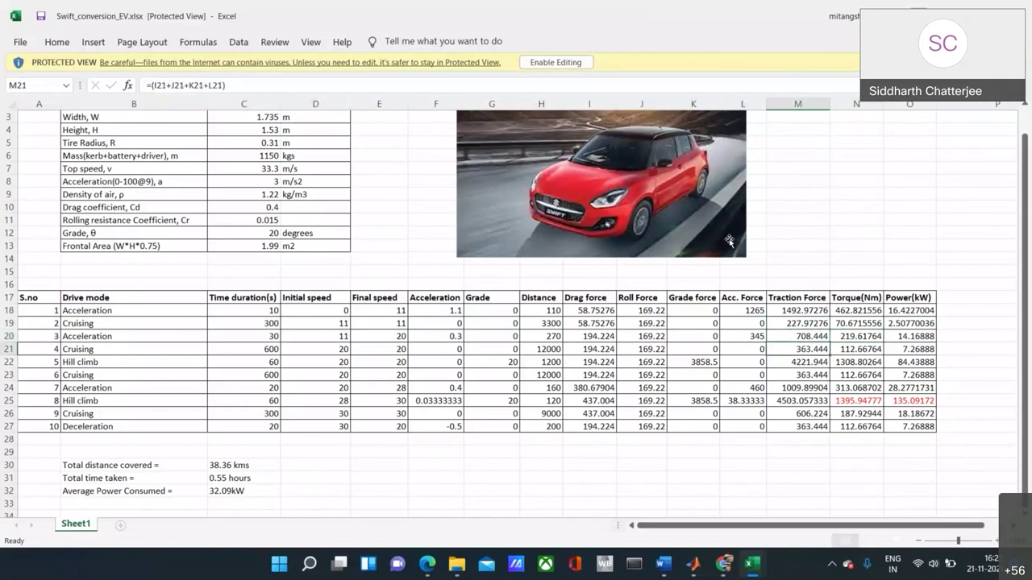
key("Down")
key("Down")
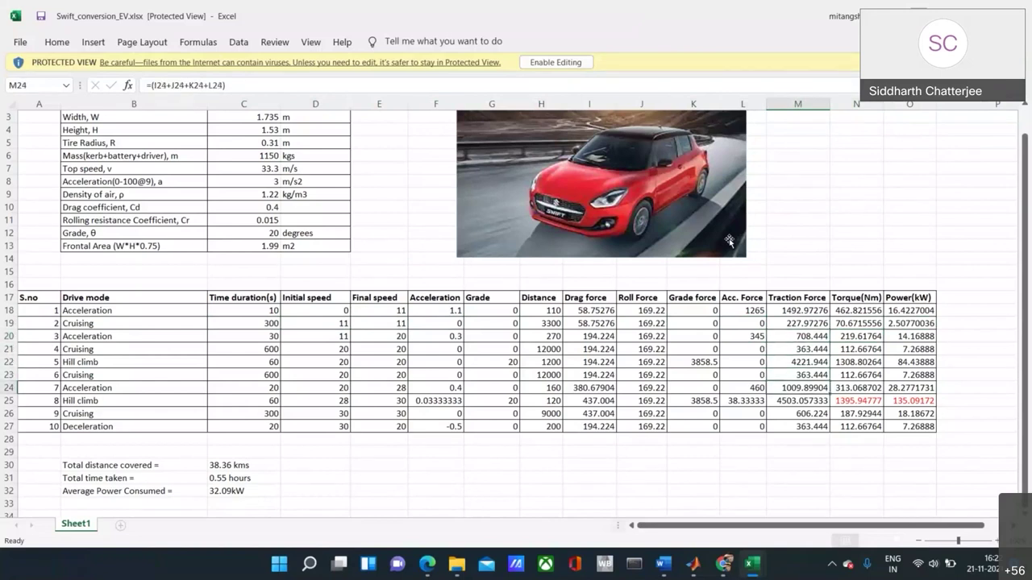
key("Left")
key("Left")
key("Down")
key("Down")
key("Down")
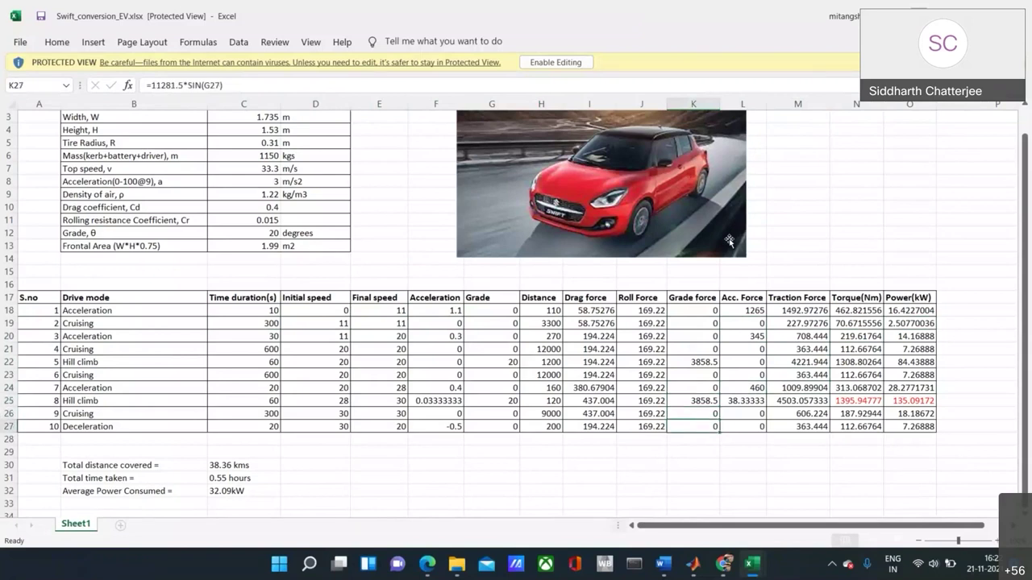
key("Up")
key("Up")
key("Up")
key("Up")
key("Up")
key("Up")
key("Up")
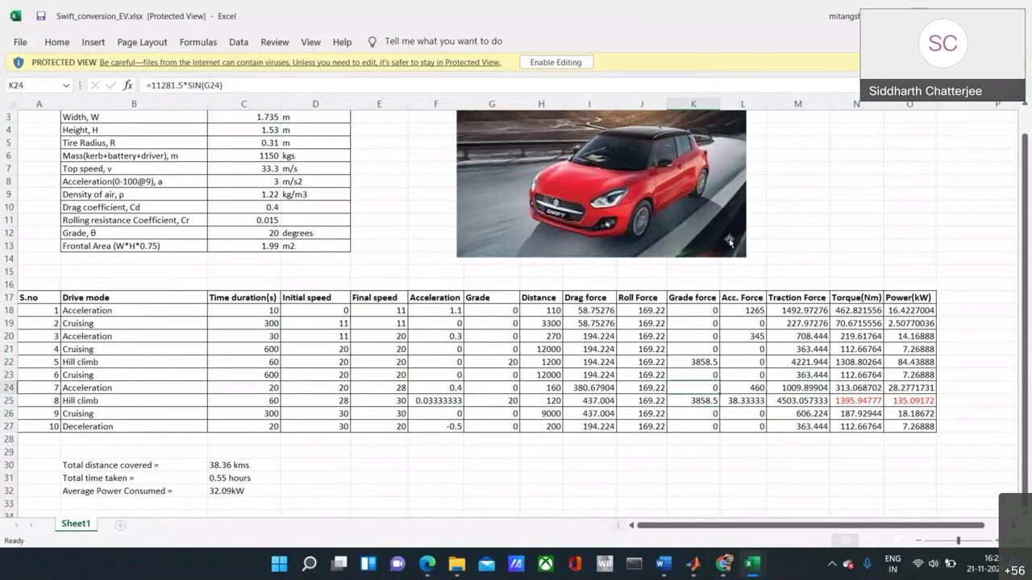
key("Right")
key("Right")
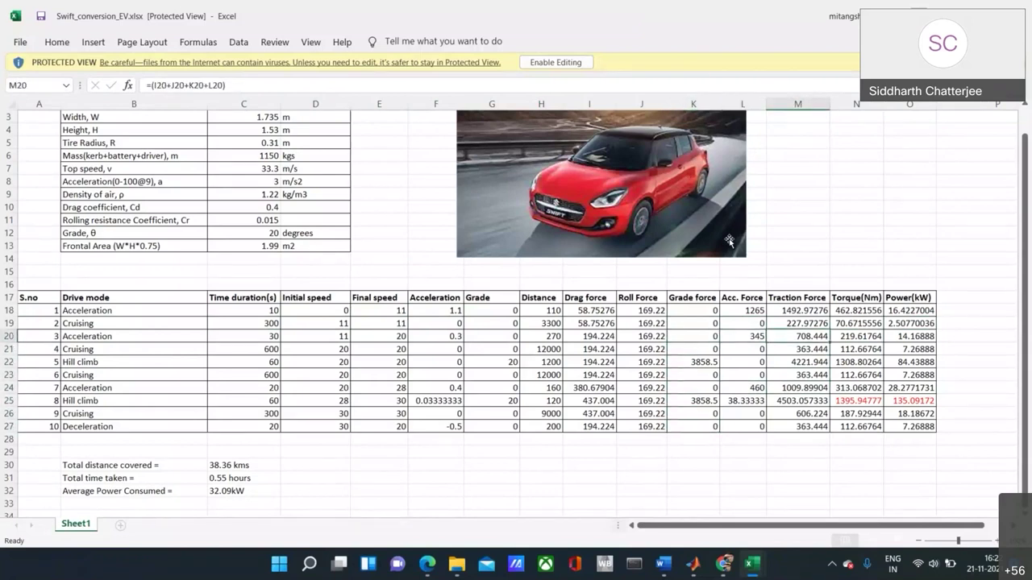
key("Left")
key("Left")
key("Down")
key("Down")
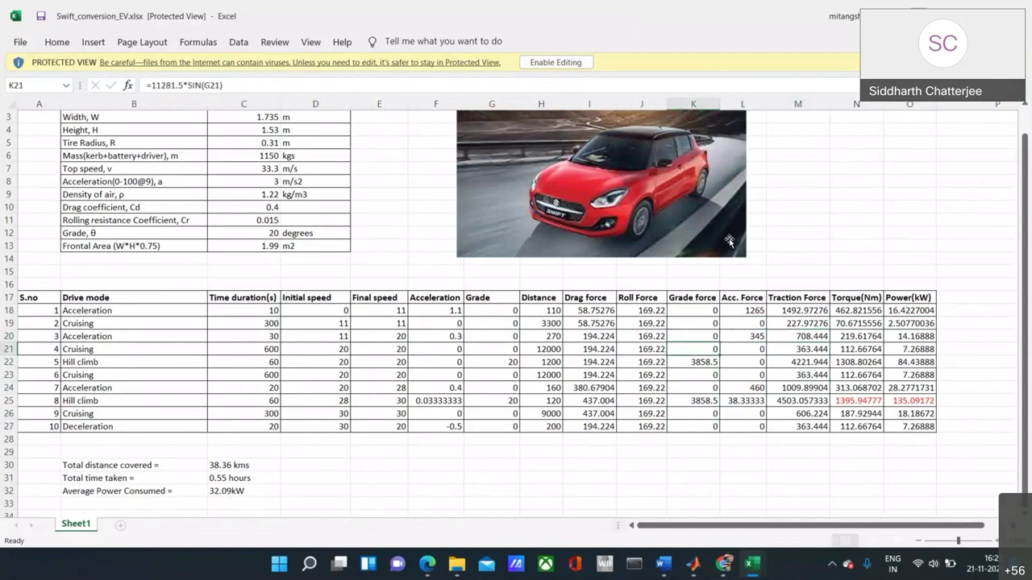
key("Down")
key("Down")
key("Down")
key("Down")
key("Down")
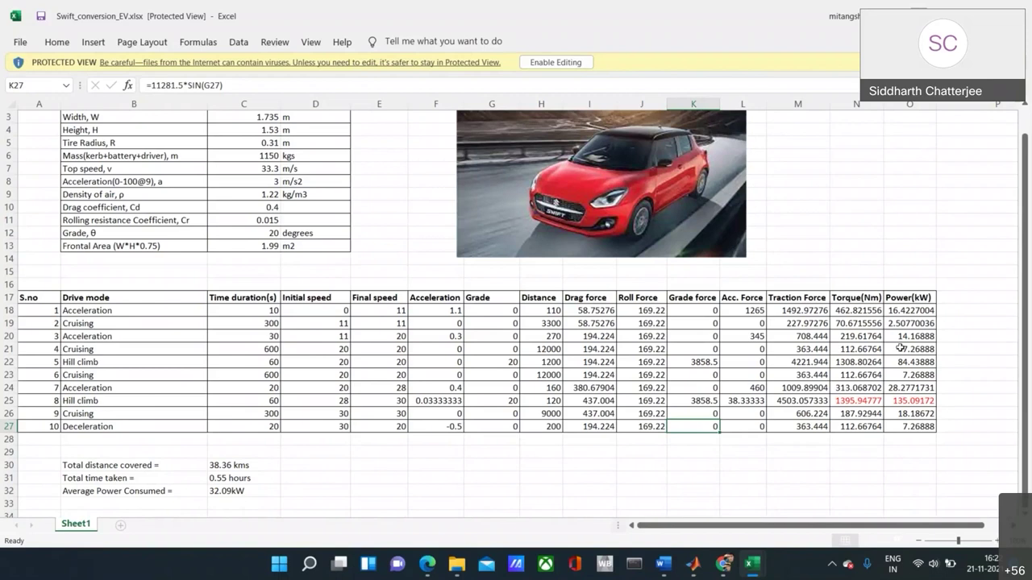
Inspect torque, power, roll and drag force cells, final speed 30 and distance 9000
left_click(865, 373)
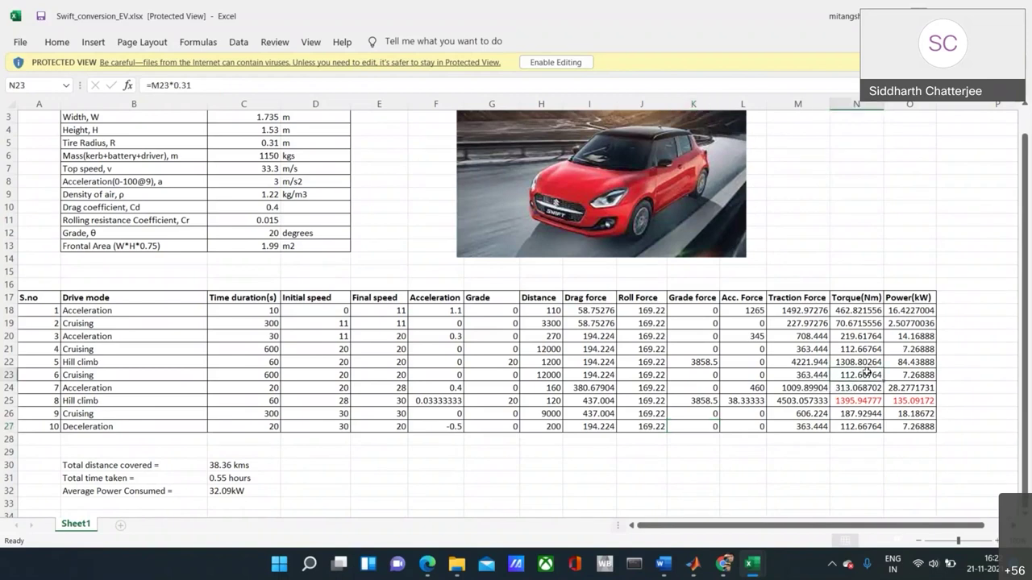
key("Down")
key("Down")
key("Right")
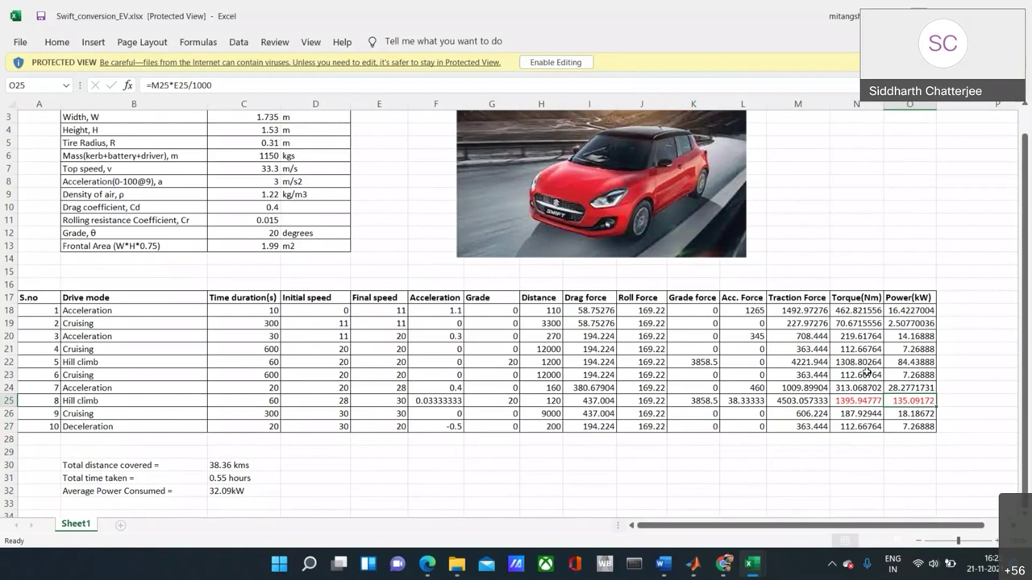
key("Left")
key("Left")
key("Left")
key("Left")
key("Left")
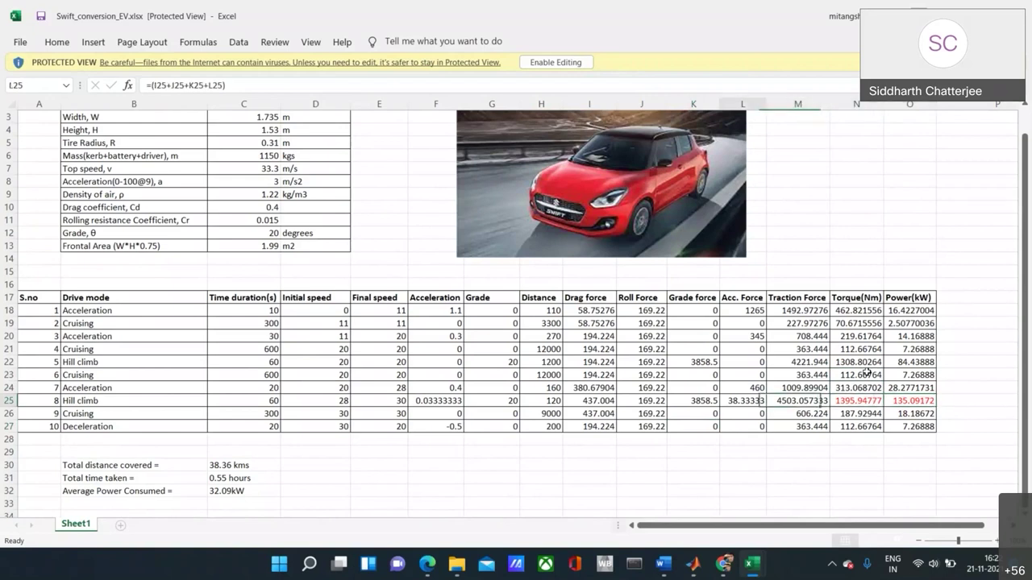
key("Left")
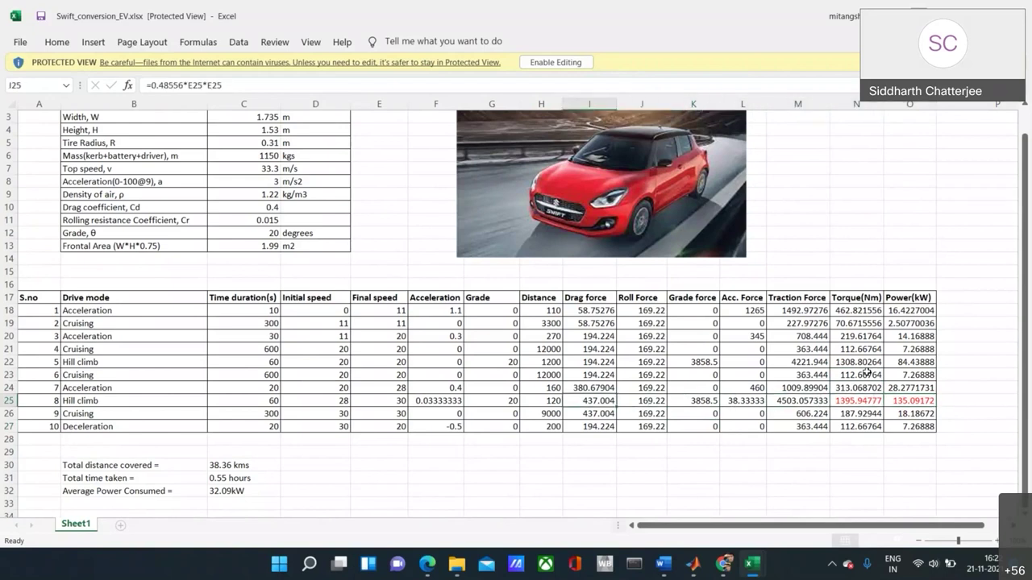
key("Left")
key("Left")
key("Left")
key("Left")
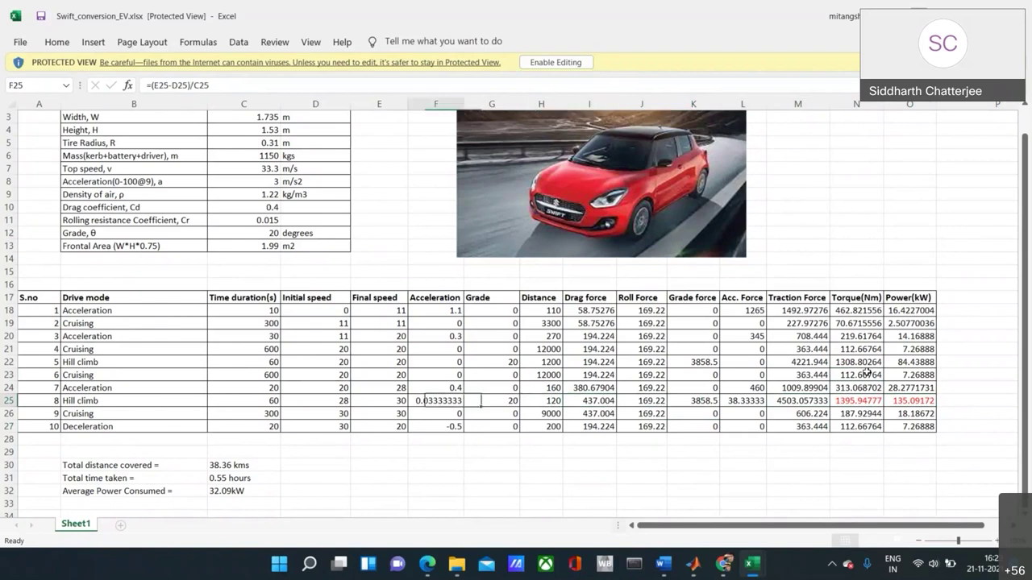
key("Left")
key("Down")
key("Down")
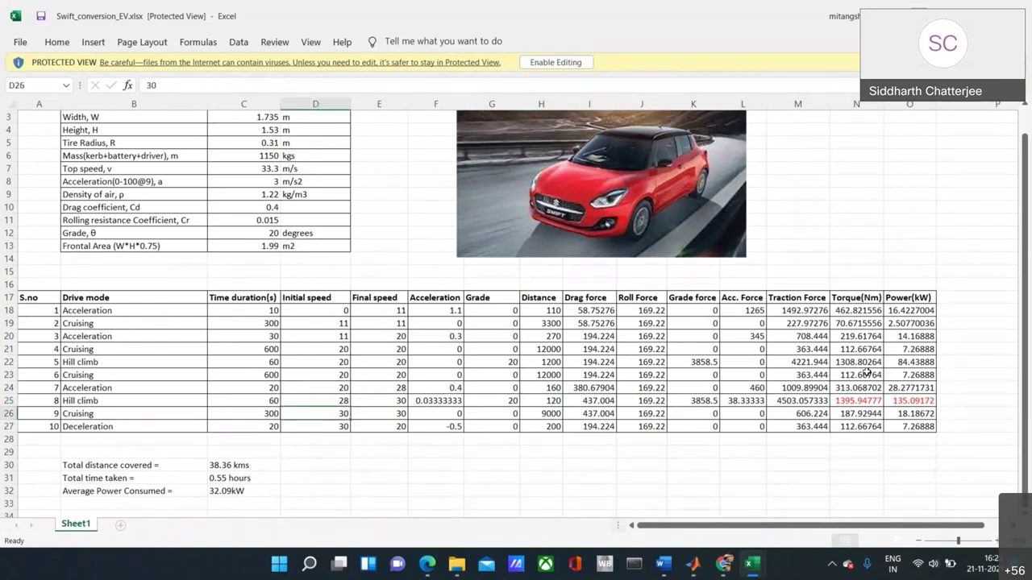
key("Up")
key("Right")
key("Right")
key("Right")
key("Right")
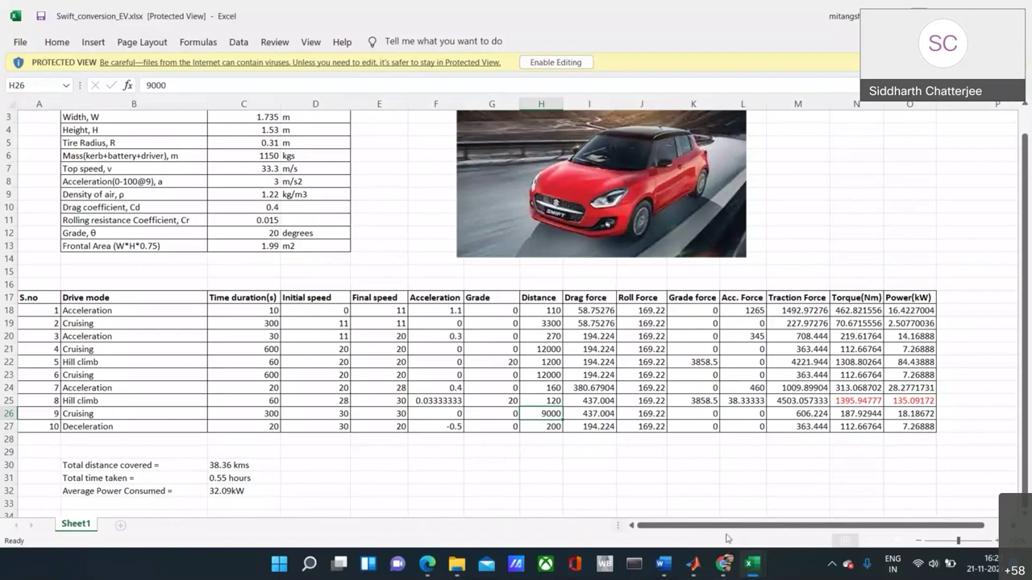
In the energy_consumption_swift model, delete the stray Relational Operator block and select the Scope block
mouse_move(691, 573)
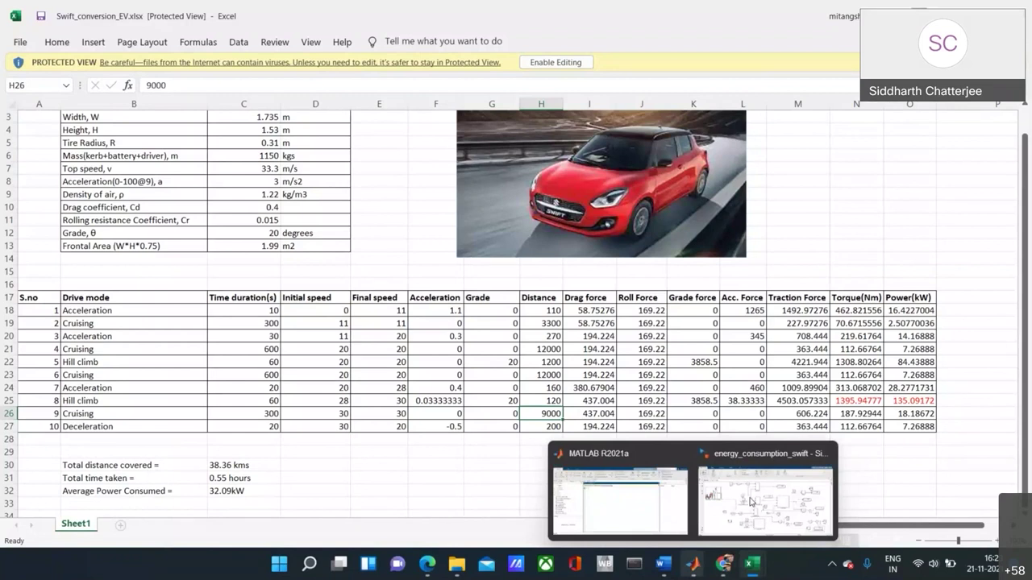
left_click(750, 501)
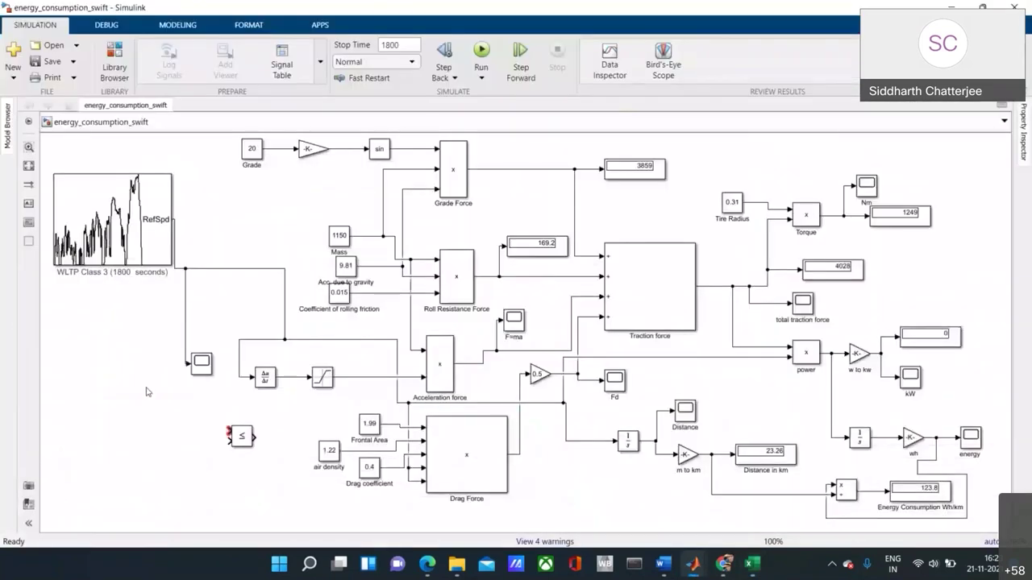
left_click(240, 438)
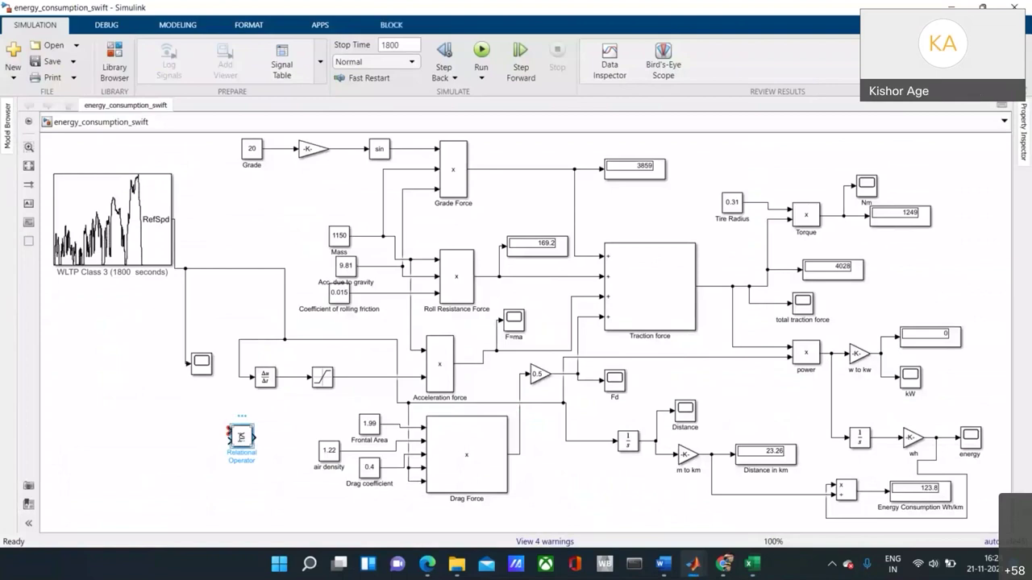
key("Delete")
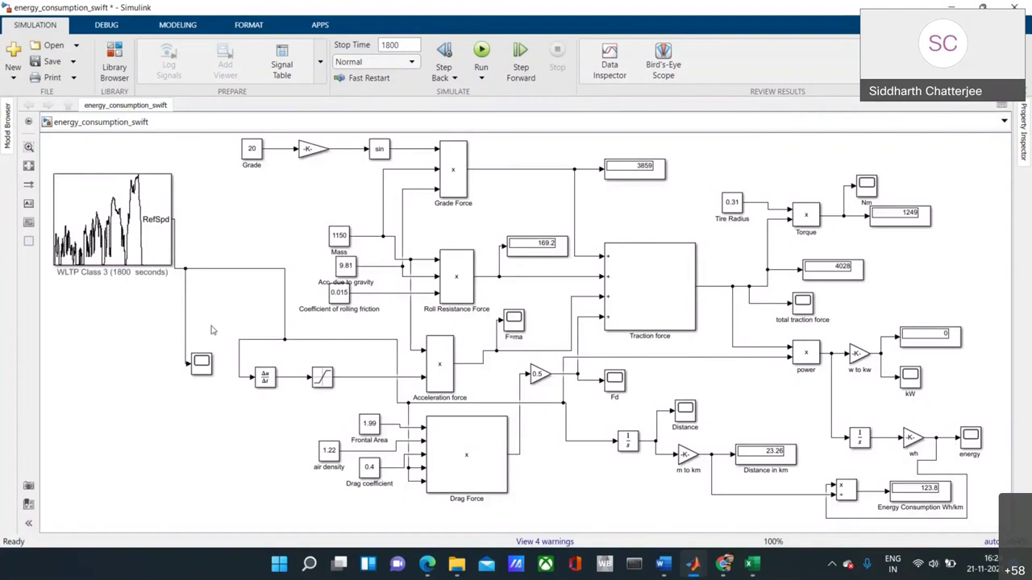
left_click(208, 363)
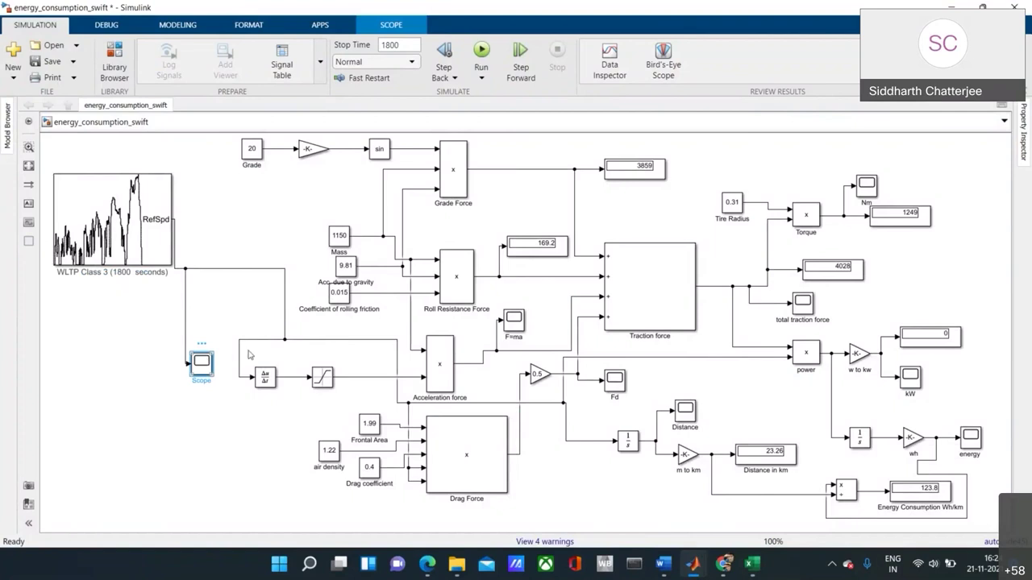
double_click(204, 367)
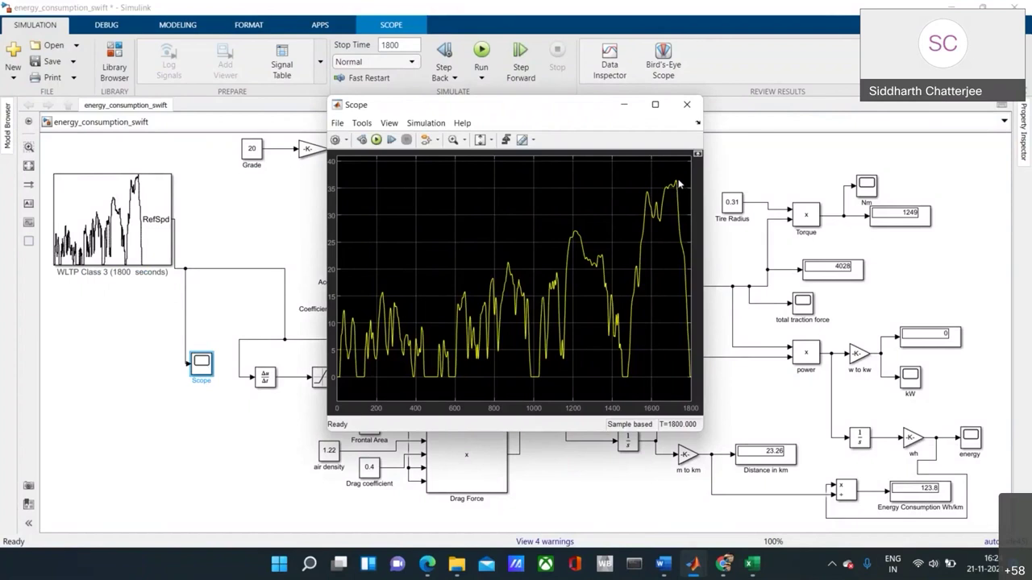
left_click(688, 106)
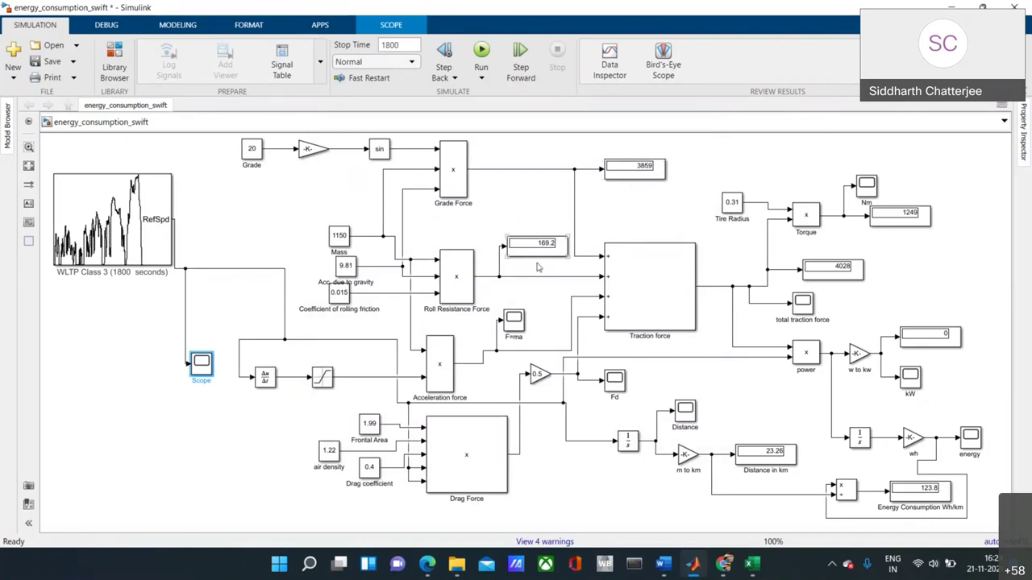
View the F=ma force plot and the Drive Cycle Source parameters, then close both
double_click(518, 327)
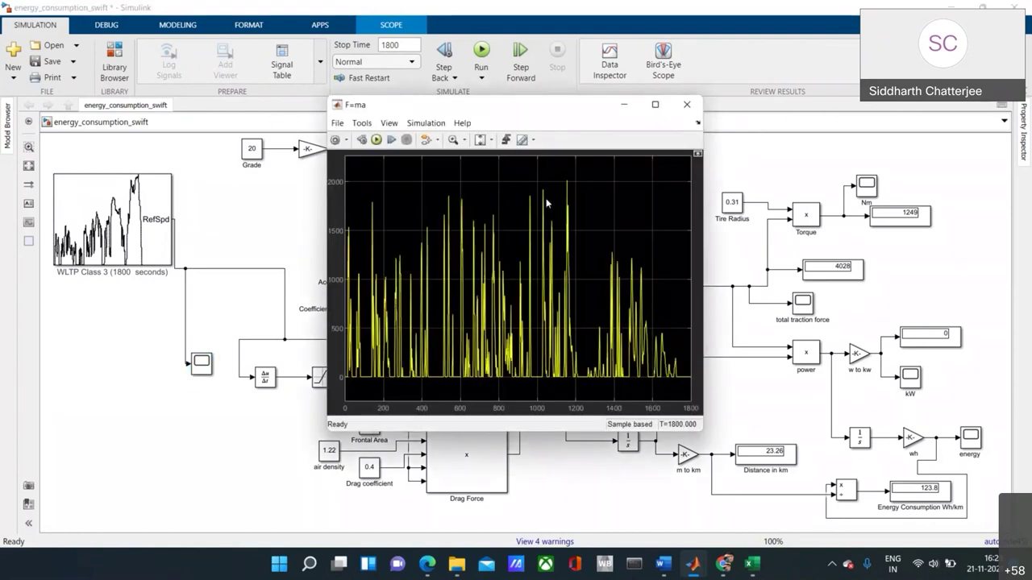
left_click(692, 110)
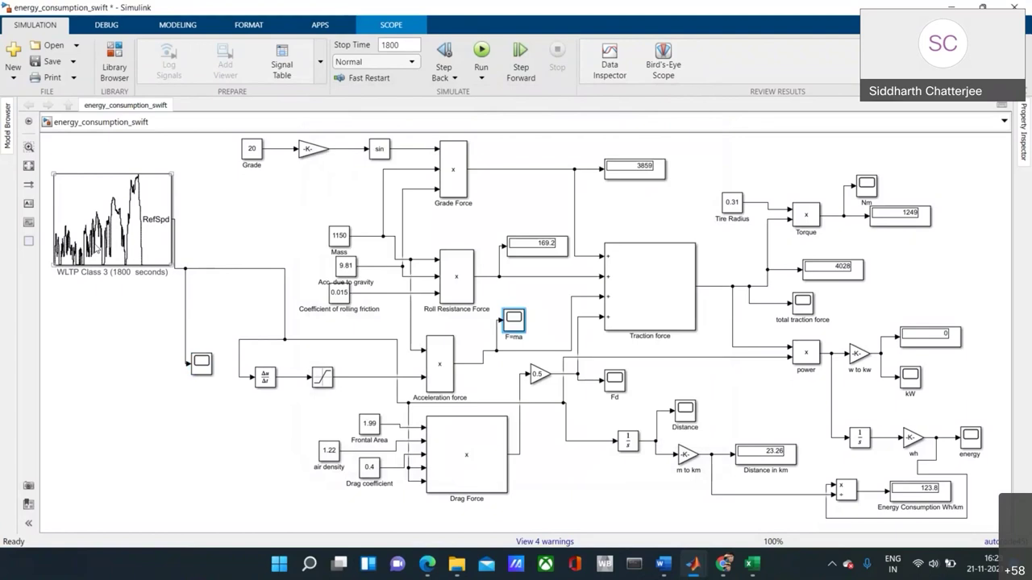
left_click(97, 251)
double_click(97, 252)
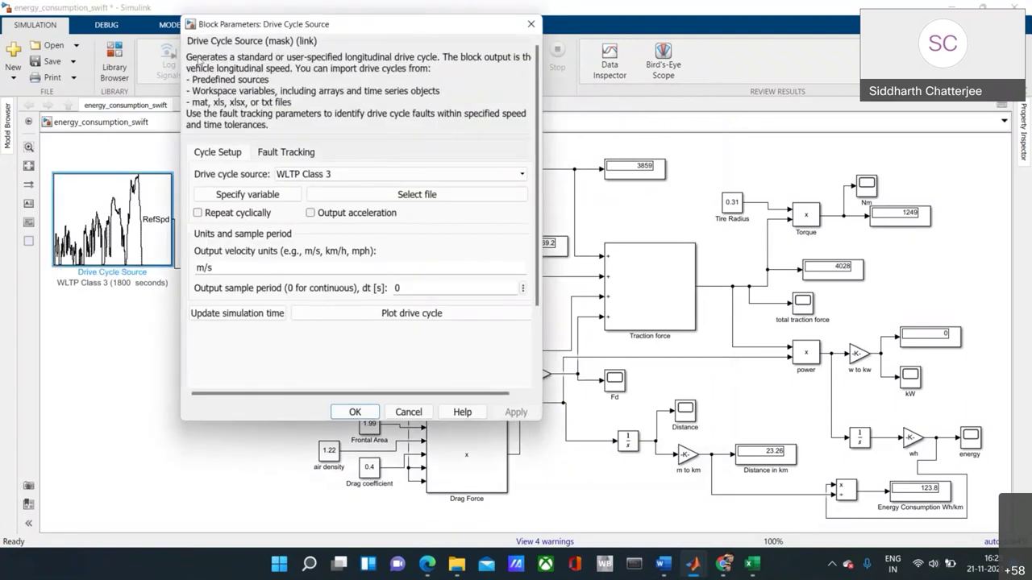
key("Escape")
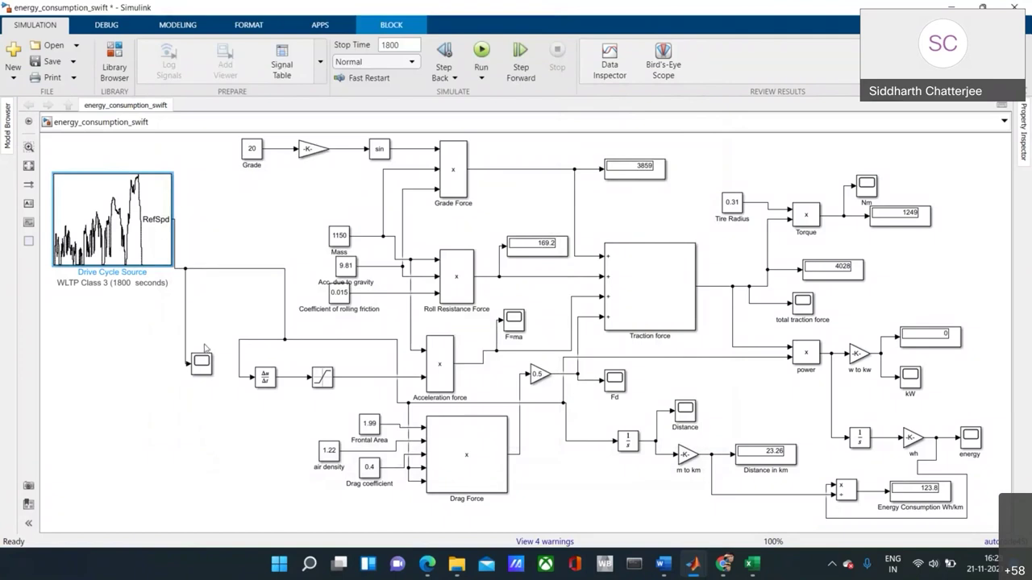
Review the speed scope plot, then show the Saturation block's limits: upper inf, lower 0
double_click(201, 362)
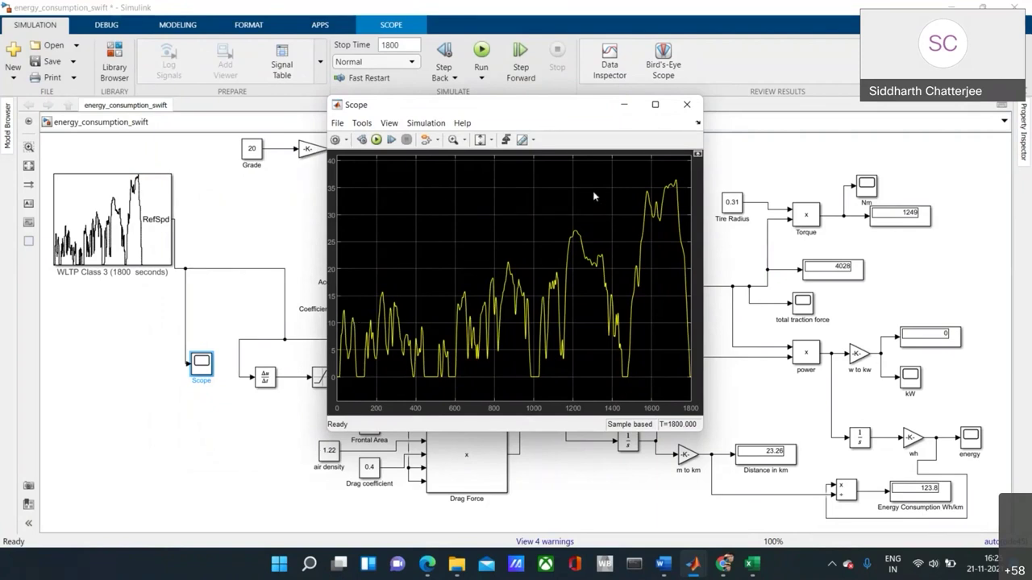
left_click(687, 105)
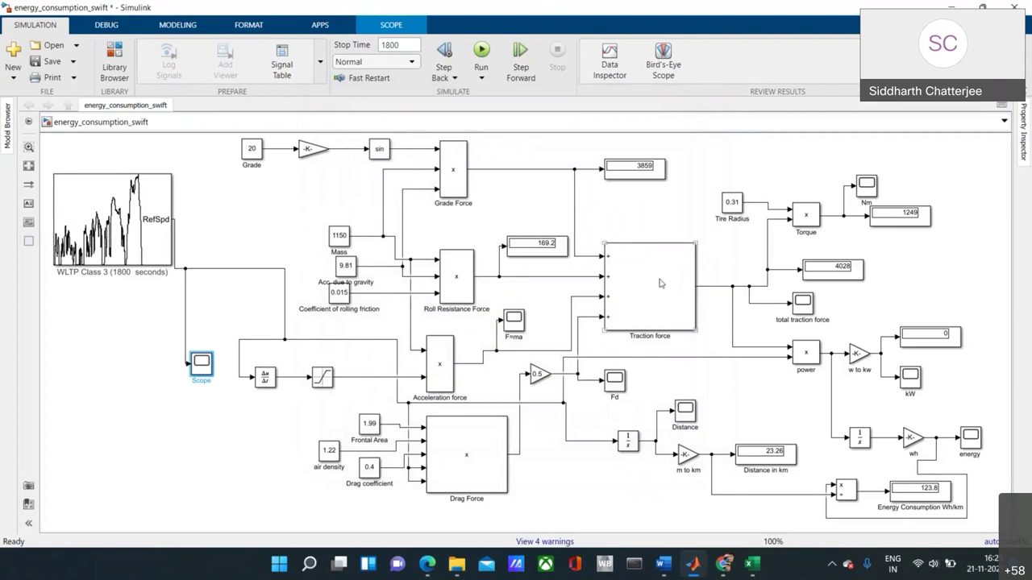
double_click(323, 382)
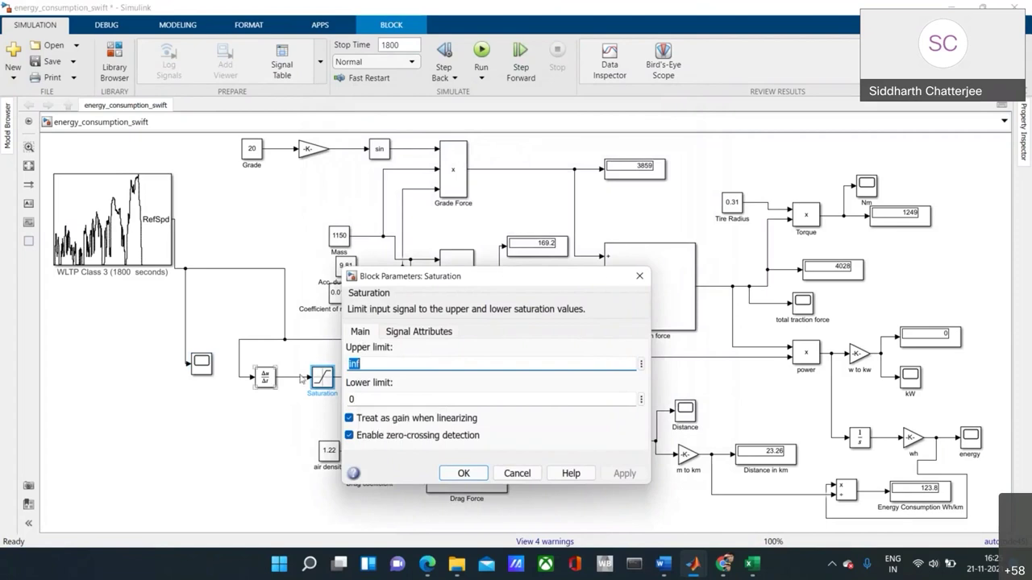
Close the Saturation block parameters to return to the full energy_consumption_swift diagram
left_click(640, 276)
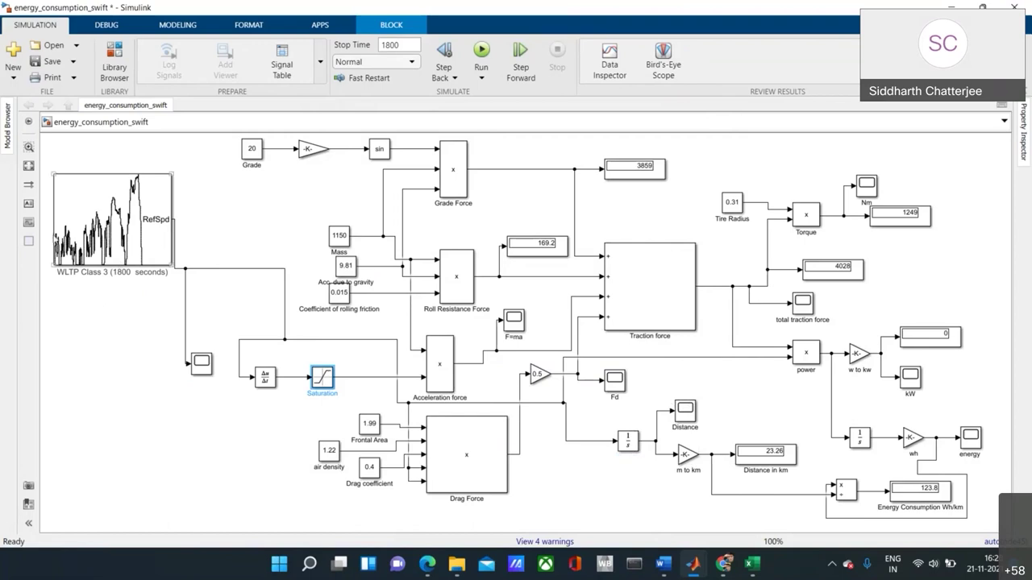
View the kW power plot over the 1800 s cycle, then switch to the Swift_conversion_EV workbook
left_click(113, 242)
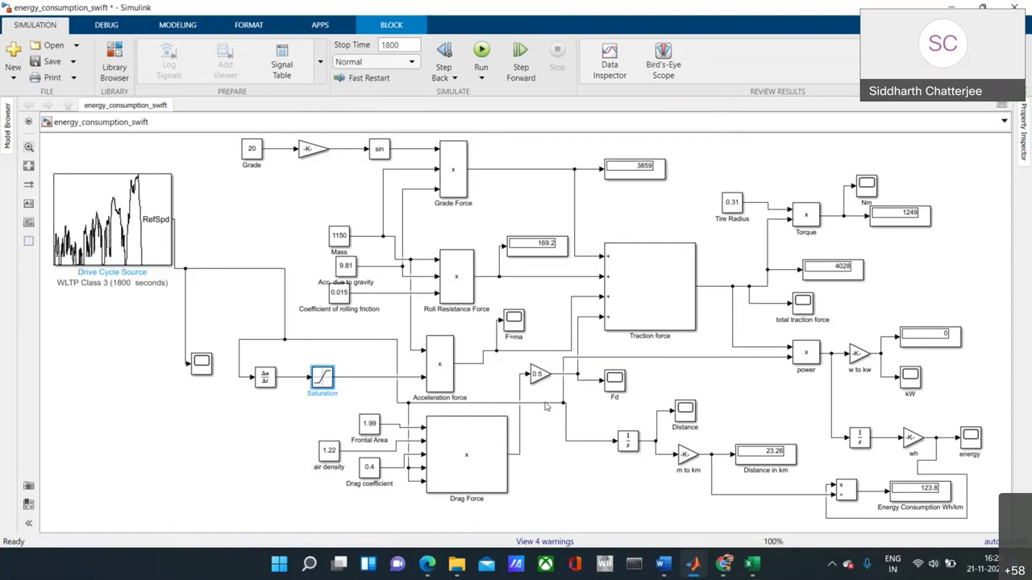
left_click(802, 464)
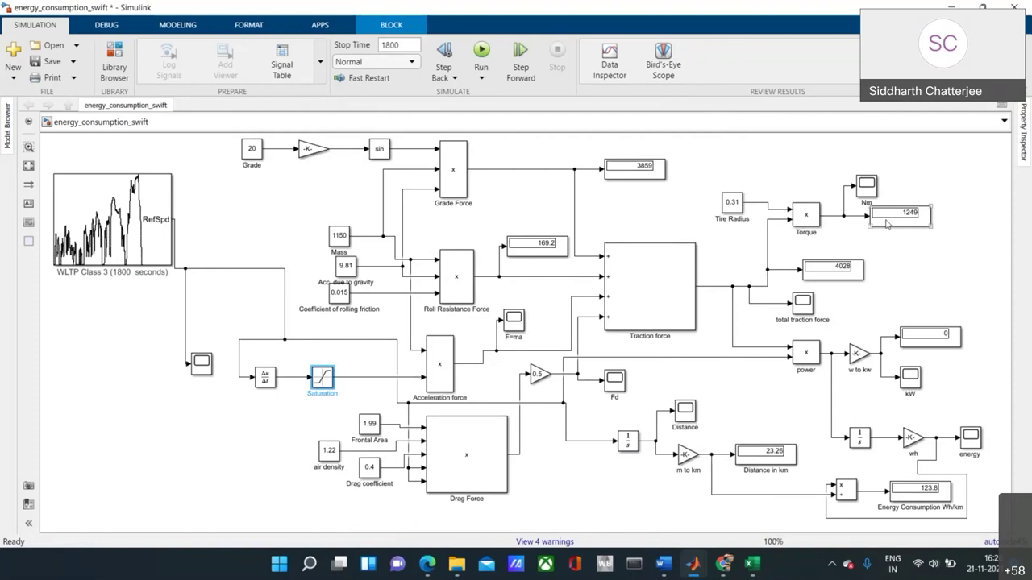
double_click(910, 380)
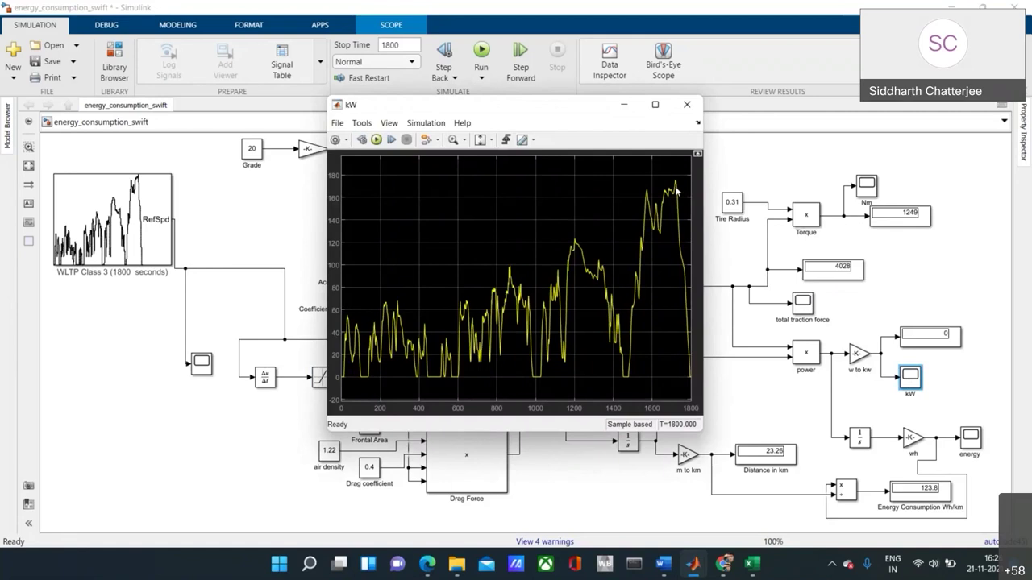
left_click(751, 564)
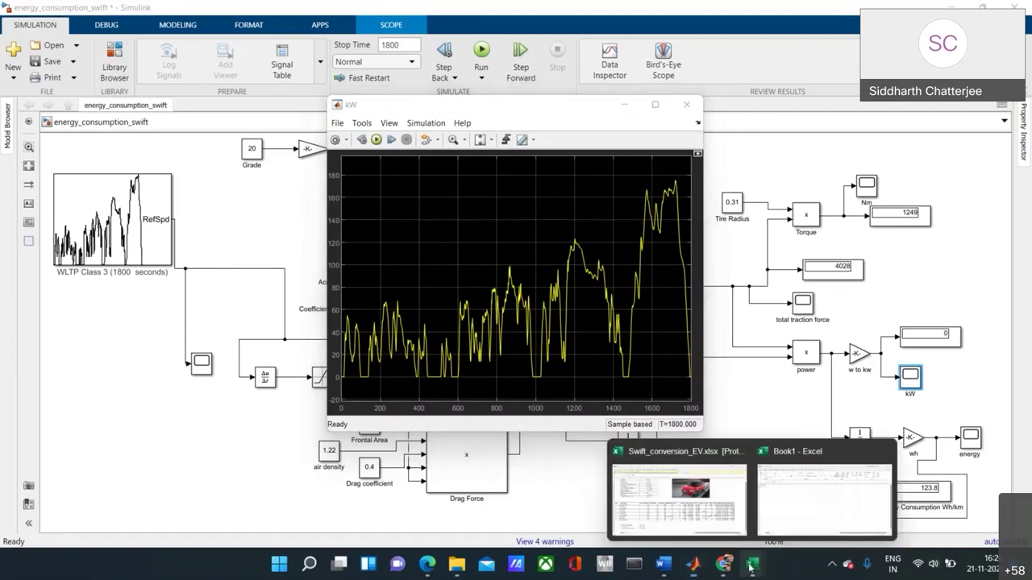
left_click(695, 512)
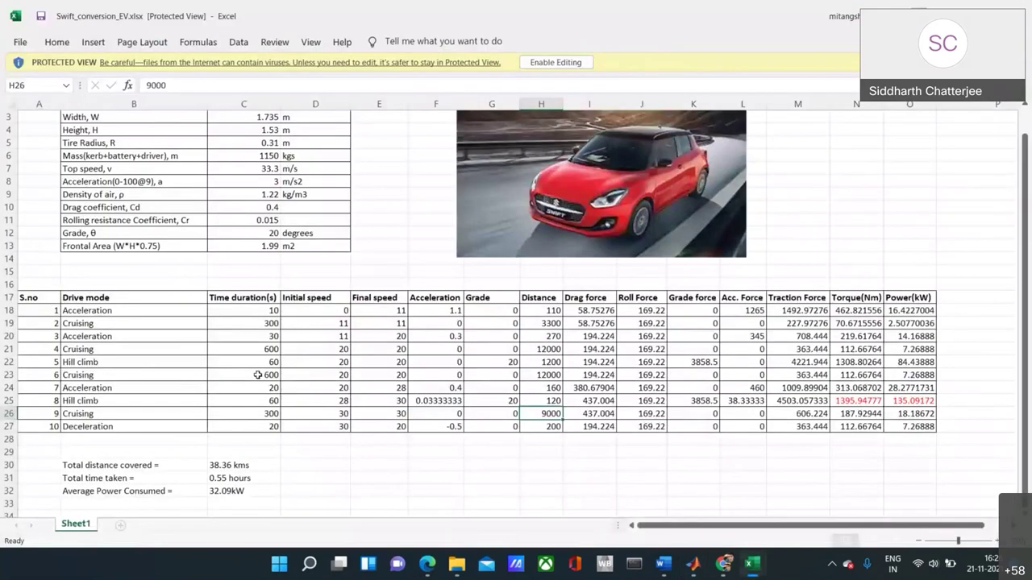
Check the final speed in E25 and the power formula in O25, then return to the Simulink model
left_click(401, 403)
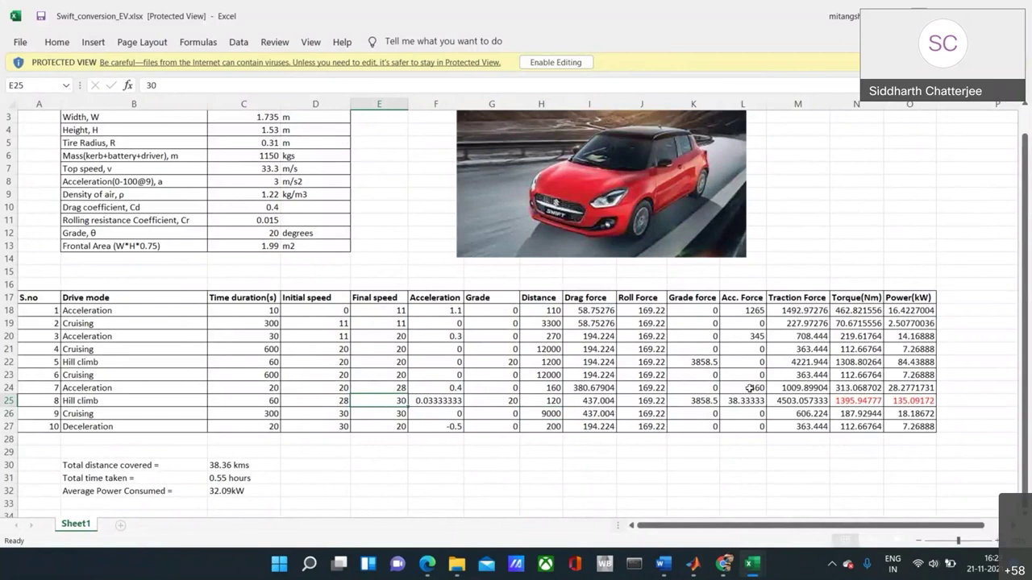
left_click(917, 401)
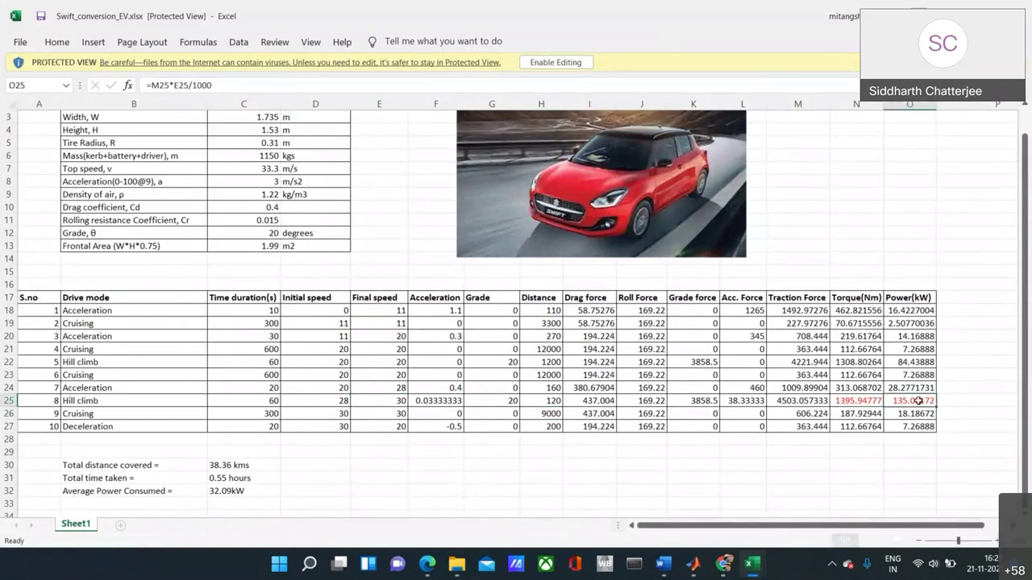
mouse_move(695, 563)
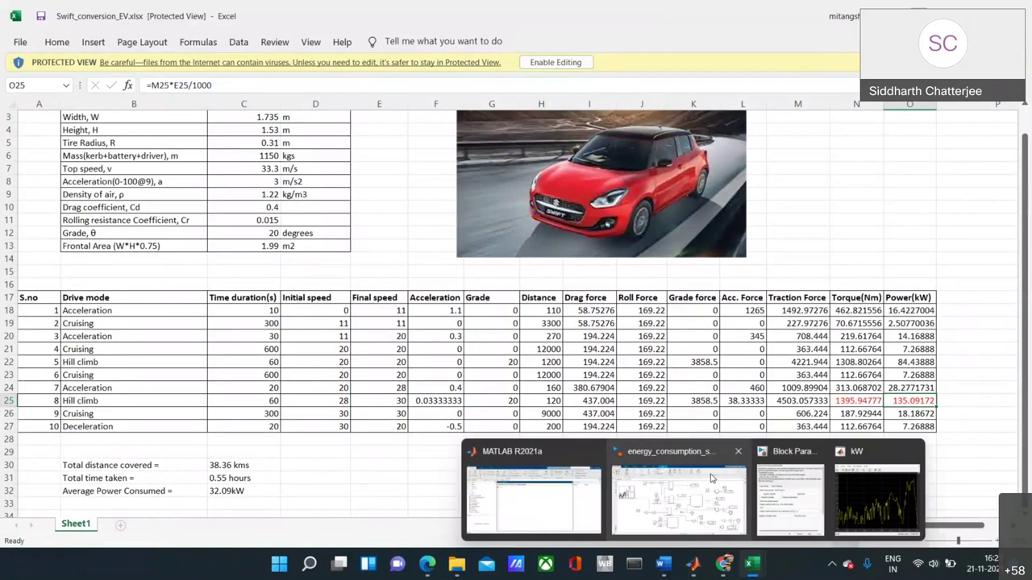
left_click(711, 479)
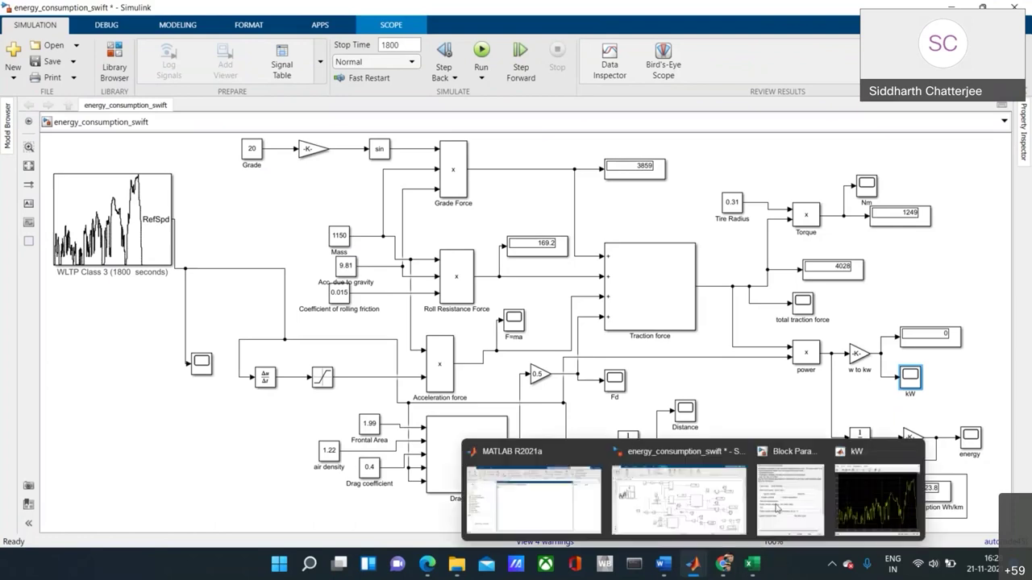
Clear the Simulink selection and switch to the blank Book1 workbook
left_click(931, 494)
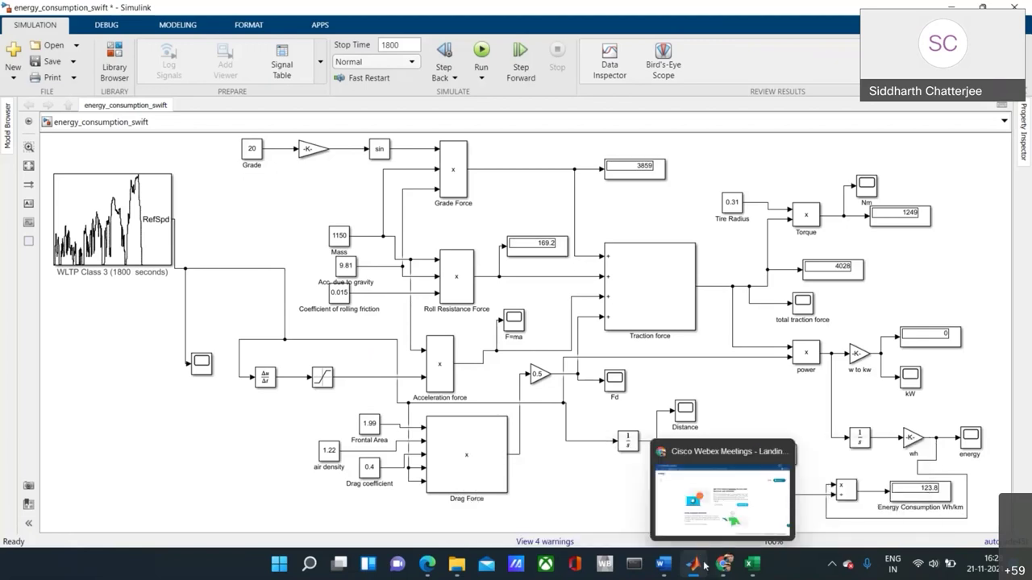
mouse_move(753, 568)
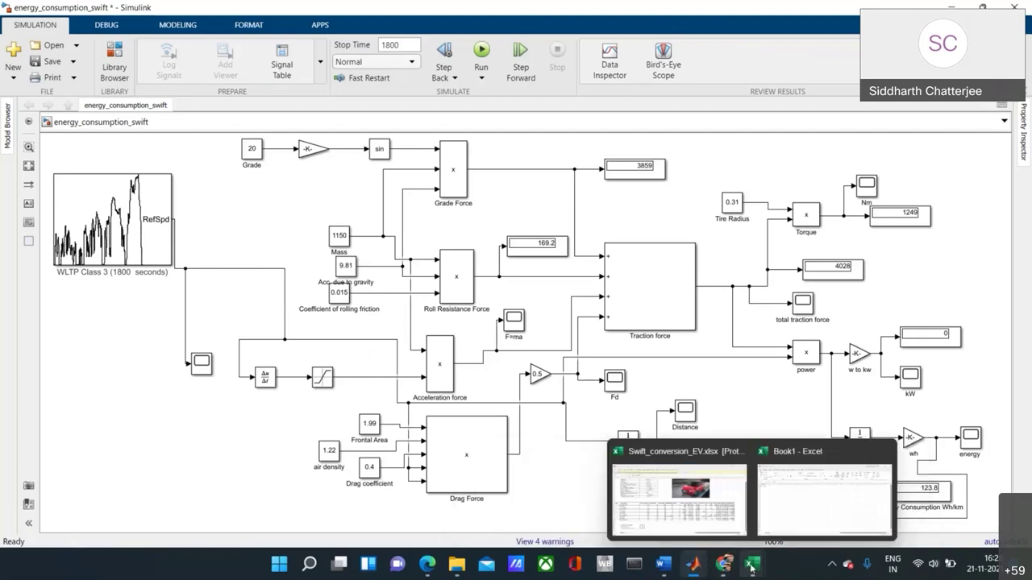
left_click(804, 505)
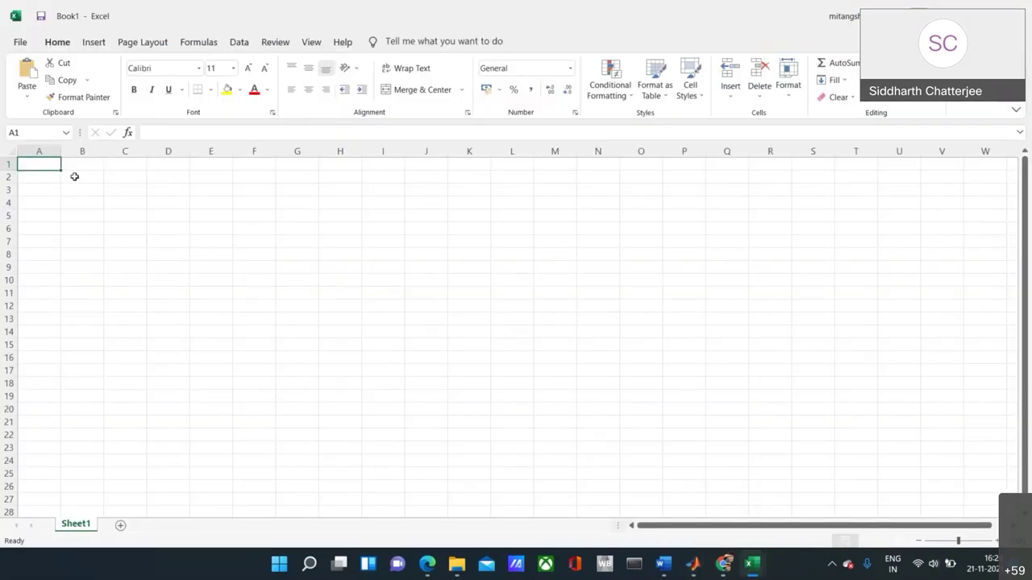
Enter the 'Energy consumption' and 'Range Required' labels in column A, widening it
left_click(43, 189)
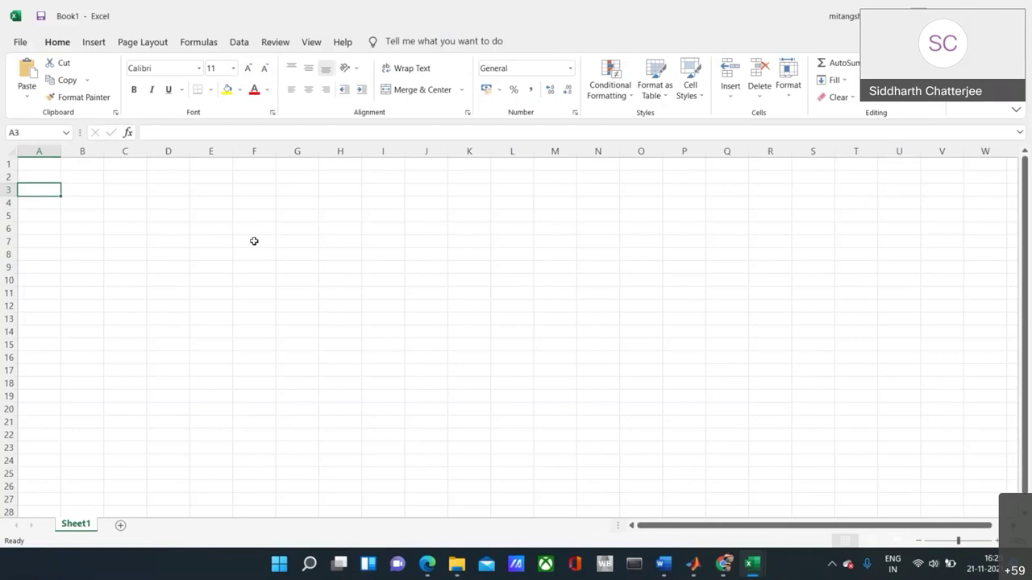
type("Energy consumption")
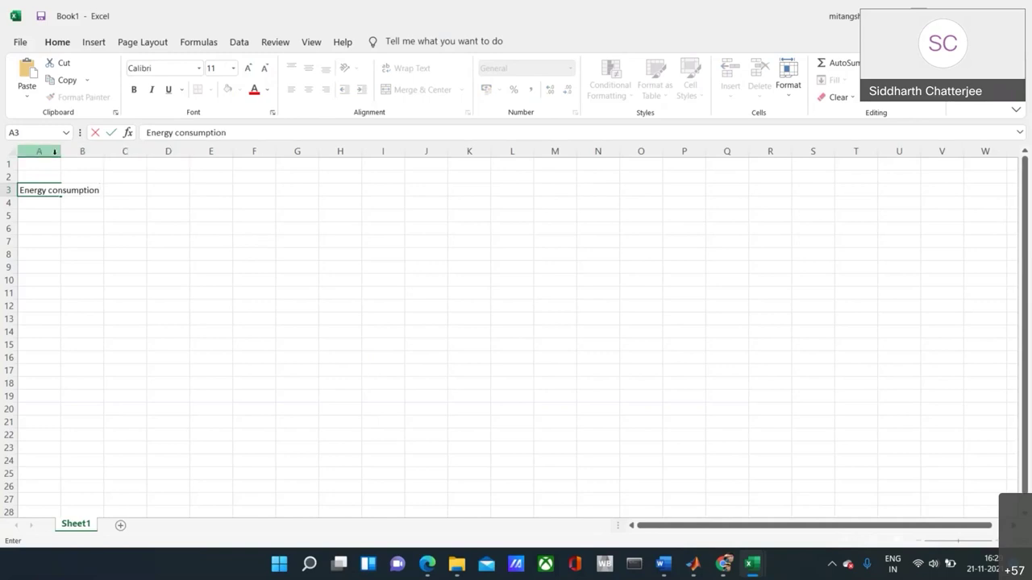
left_click(47, 169)
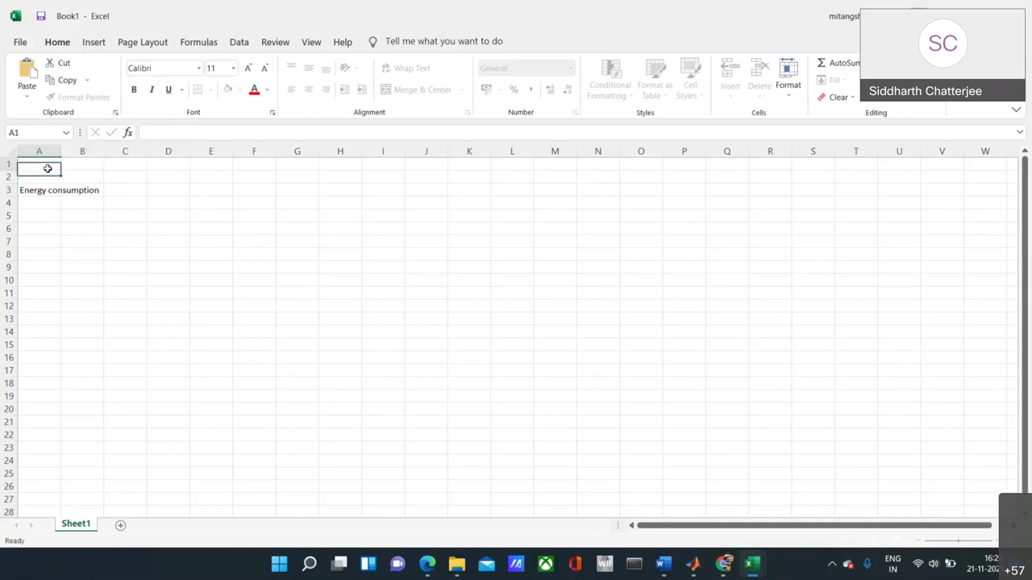
left_click_drag(60, 150, 107, 151)
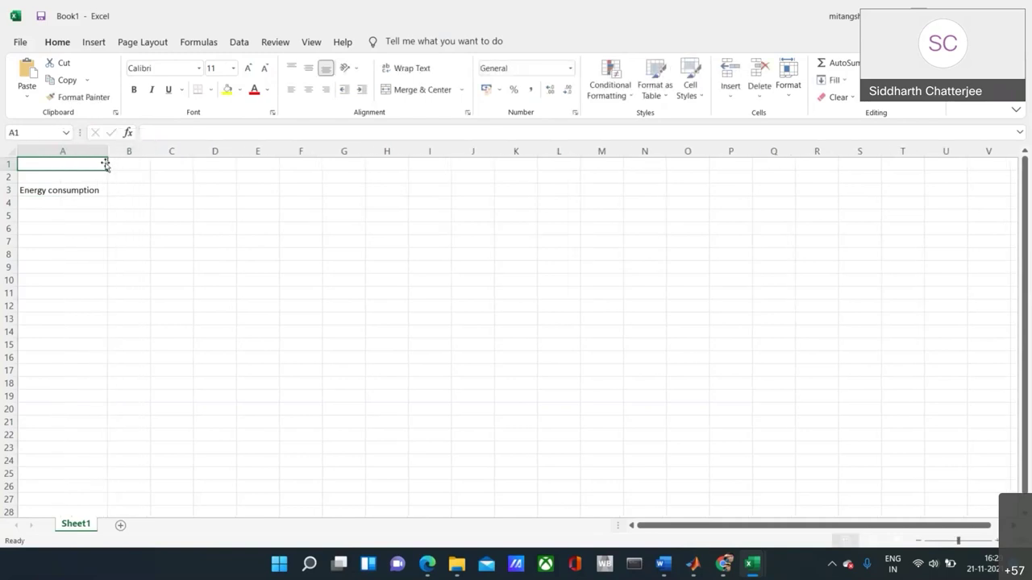
left_click(78, 202)
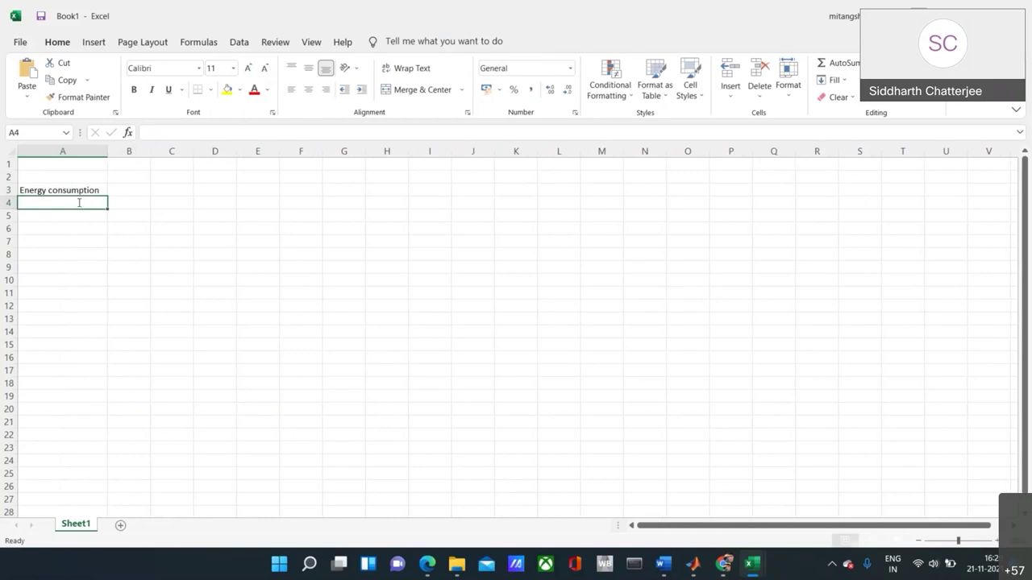
type("Range Required")
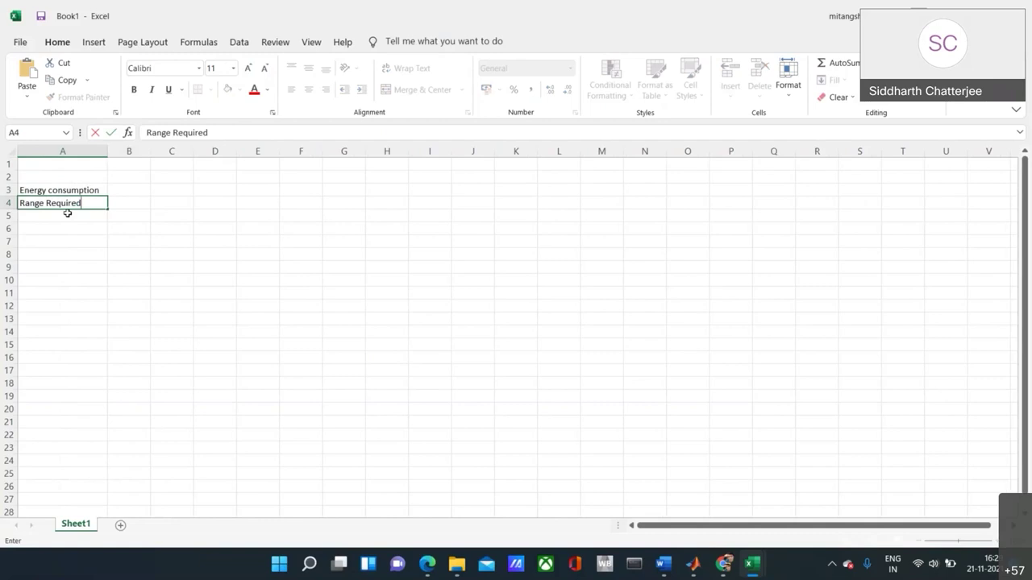
key("Return")
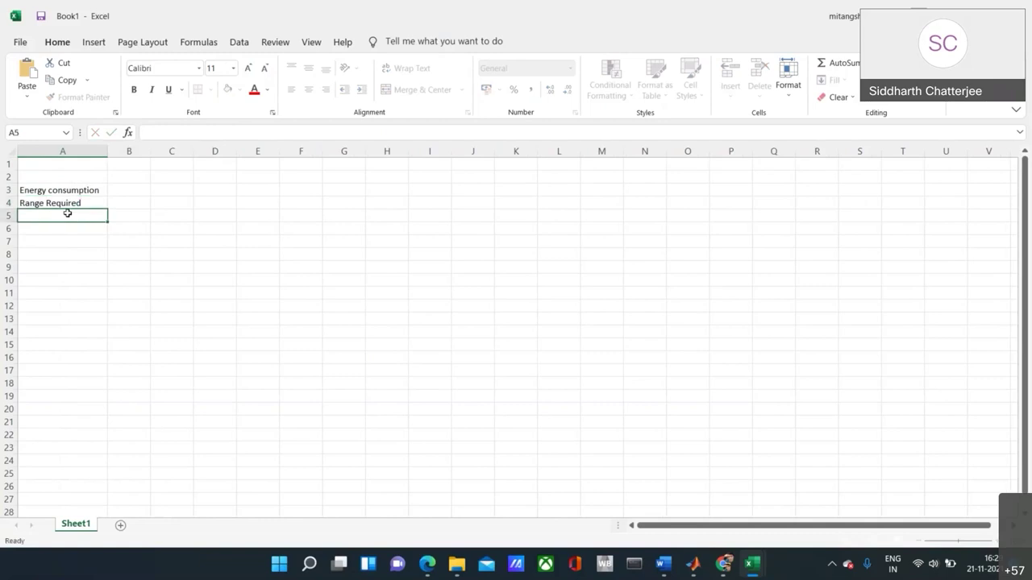
Add the 'battery depth of discharge' and 'battery Voltage' labels, fixing the 'coltage' typo
type("battery depth of disc")
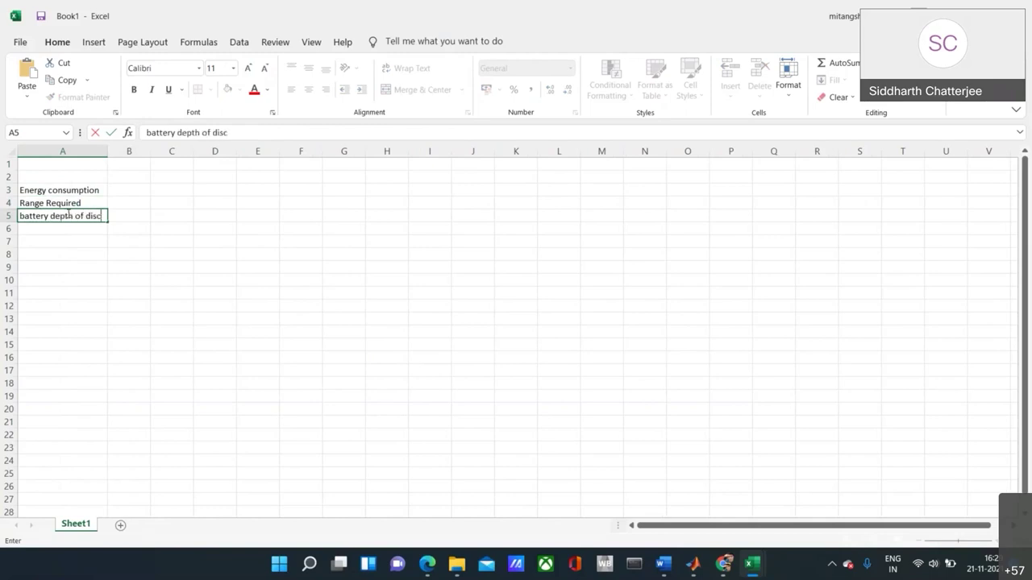
type("harge")
left_click(42, 231)
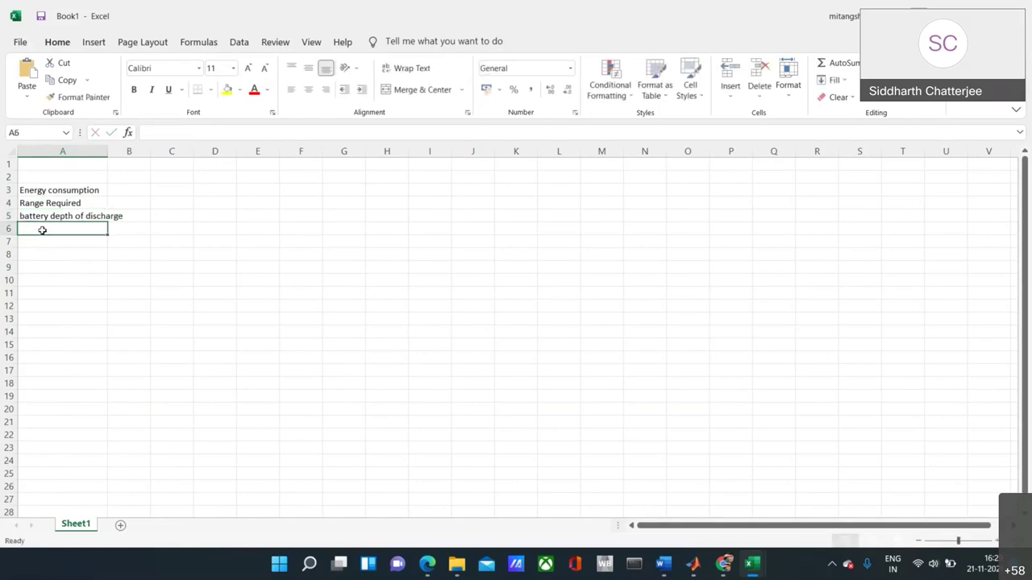
type("battery ")
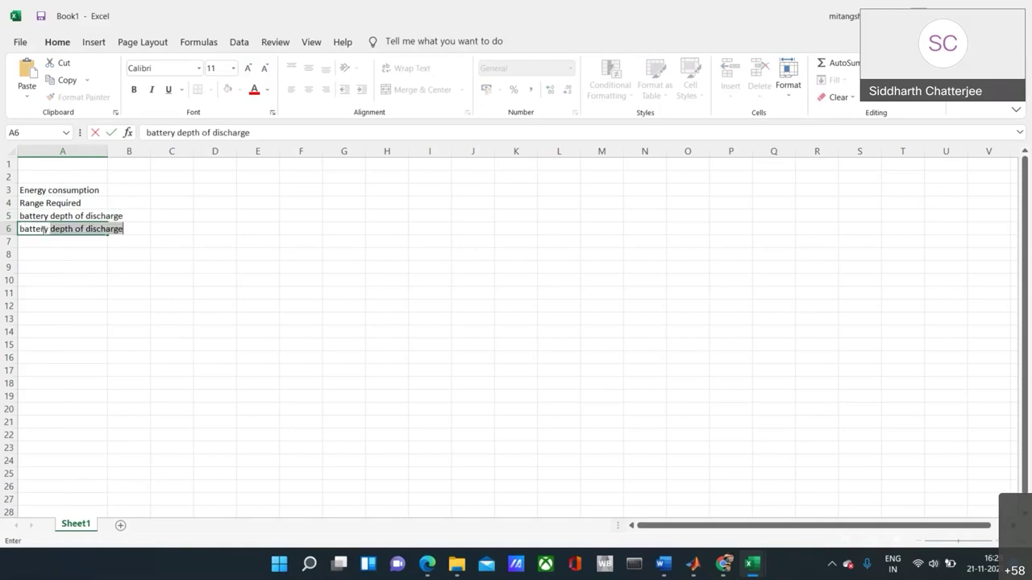
type("coltage")
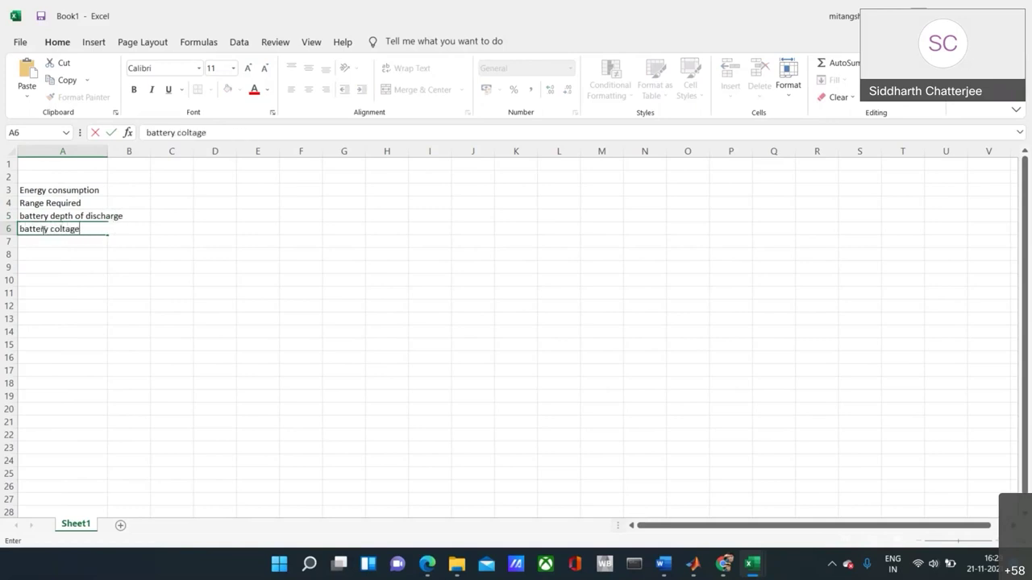
key("ctrl+Return")
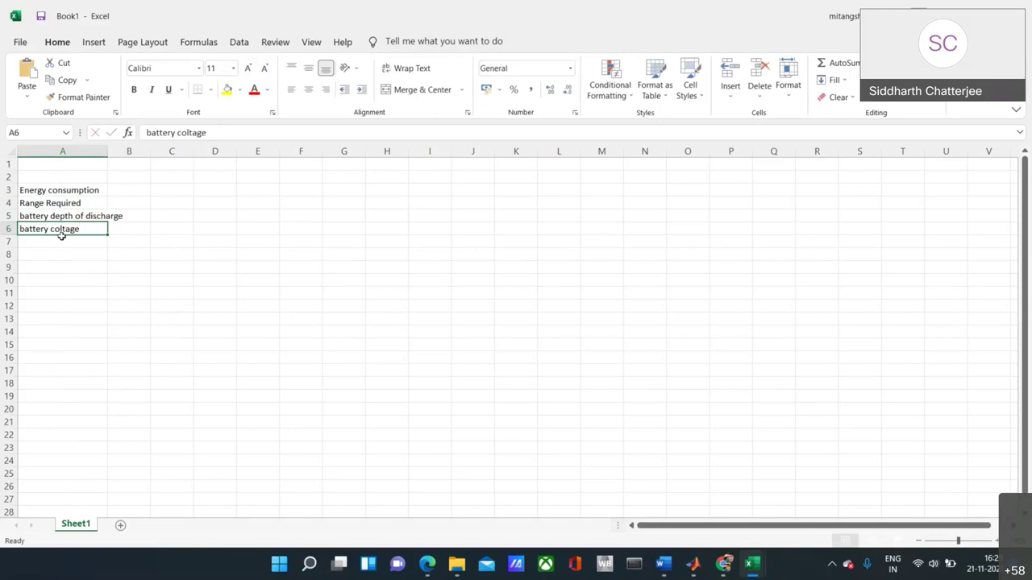
double_click(55, 229)
key("BackSpace")
type("V")
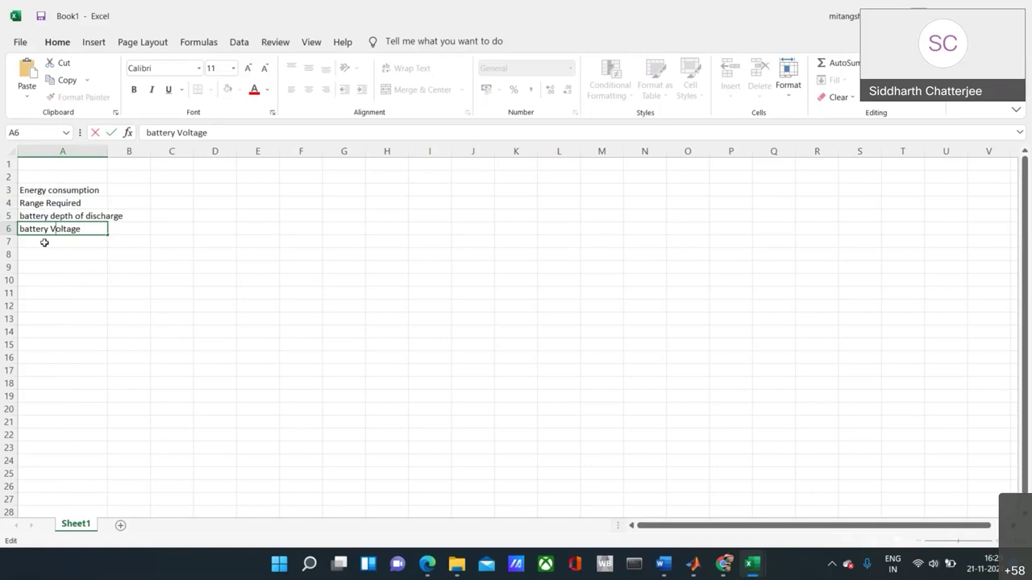
left_click(45, 243)
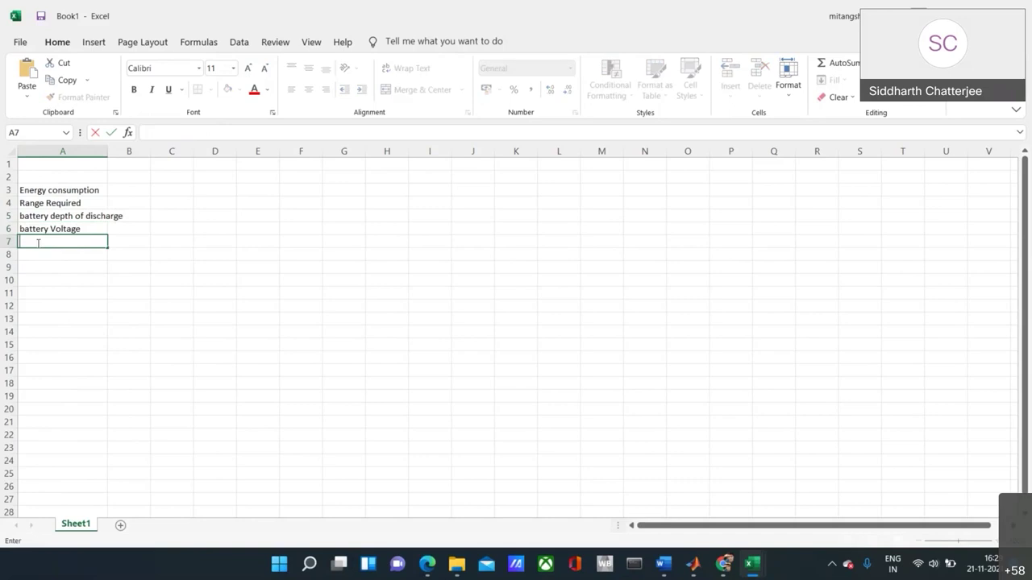
Add the 'Battery rating' label in A7 and widen column A to fit
left_click(54, 243)
type("N")
key("BackSpace")
type("Battery rating")
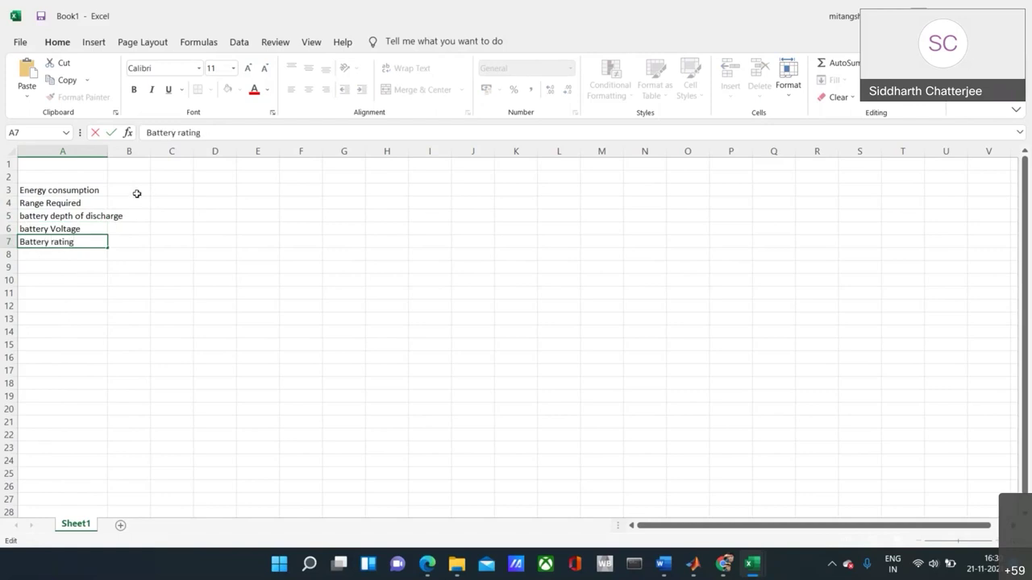
left_click(106, 151)
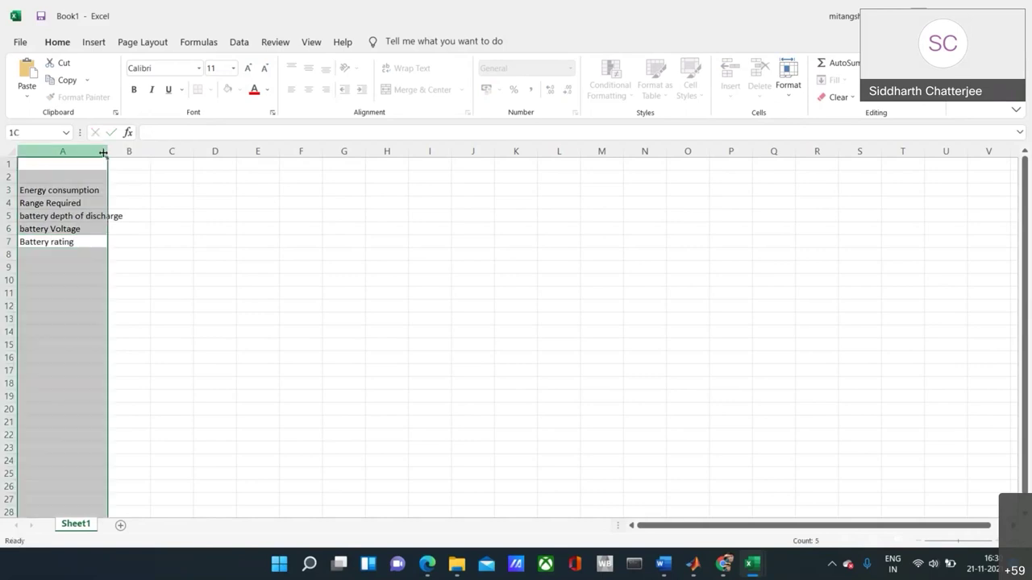
left_click_drag(107, 151, 125, 151)
Enter energy consumption 124 Wh/km and range 250 km as values with units
left_click(143, 190)
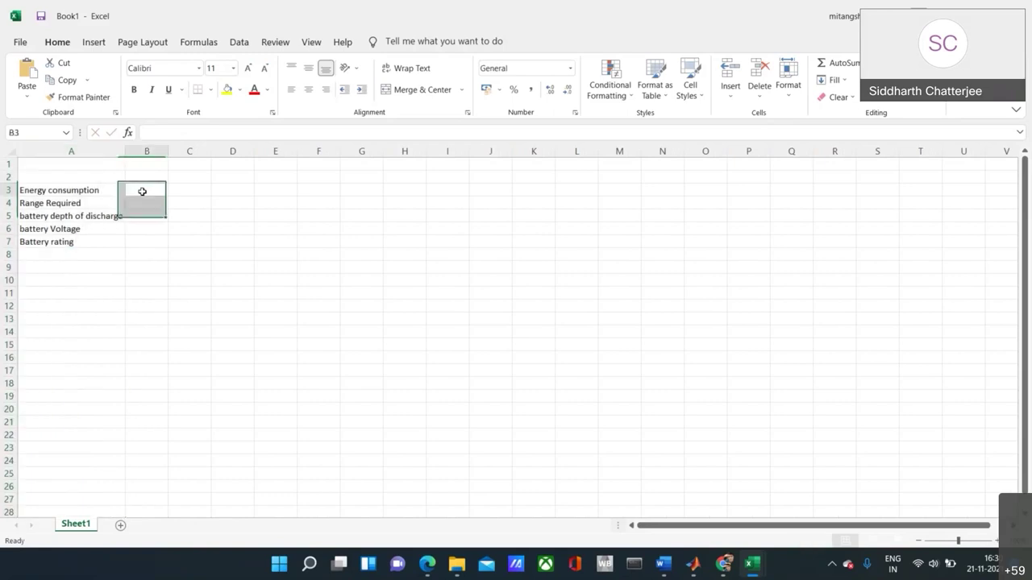
double_click(144, 190)
type("124")
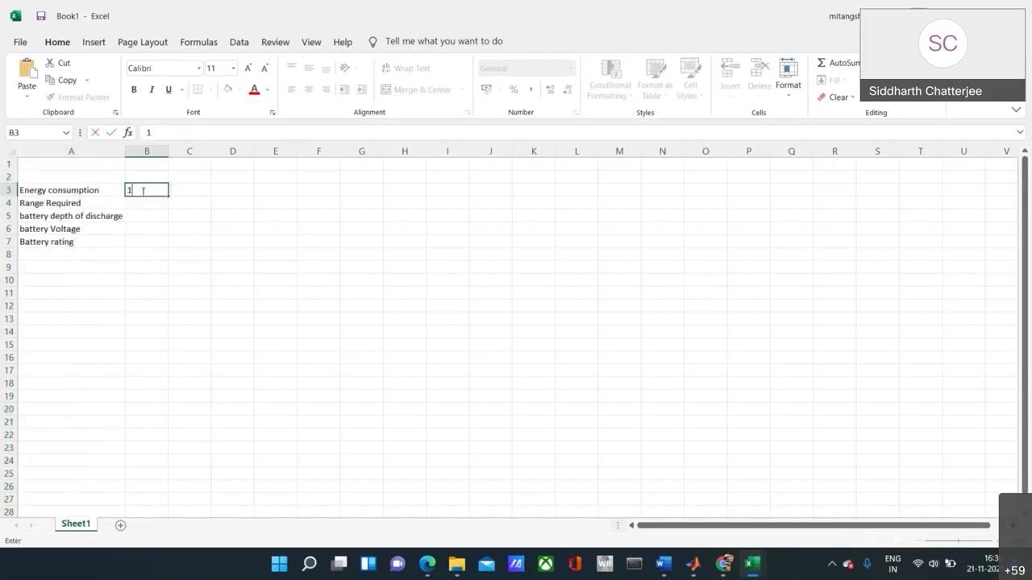
left_click(191, 191)
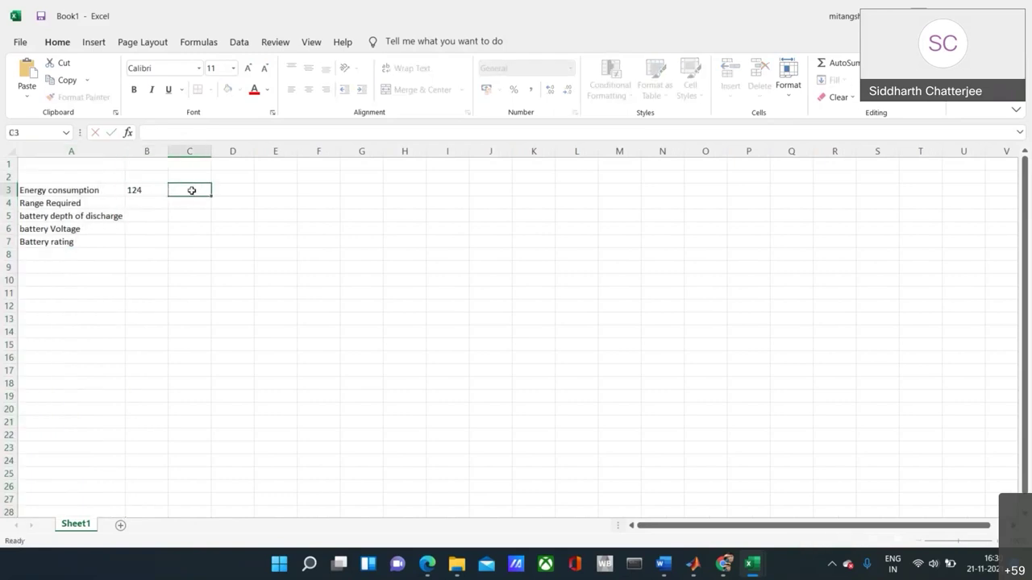
double_click(193, 191)
type("Wh")
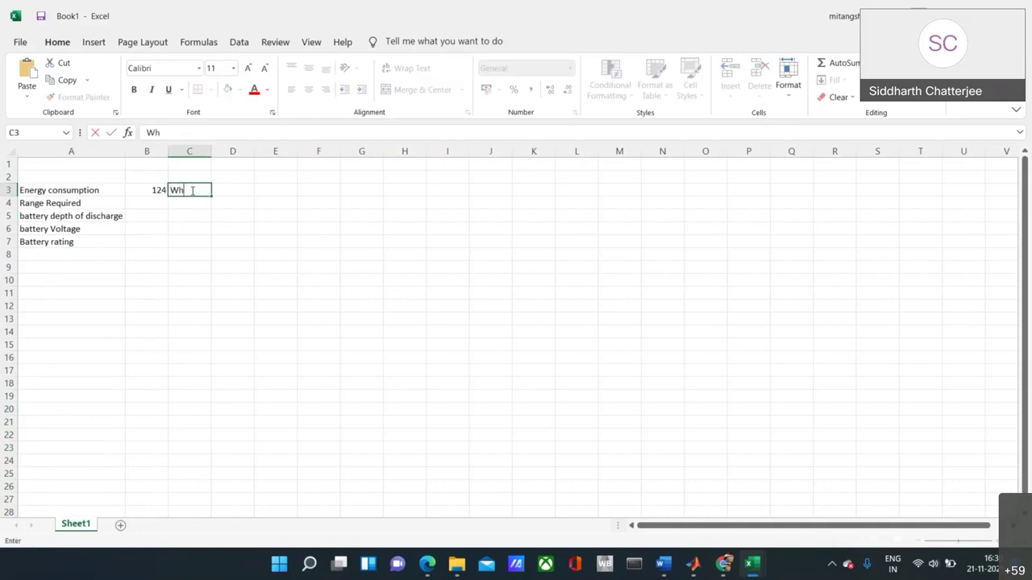
type("/km")
left_click(163, 205)
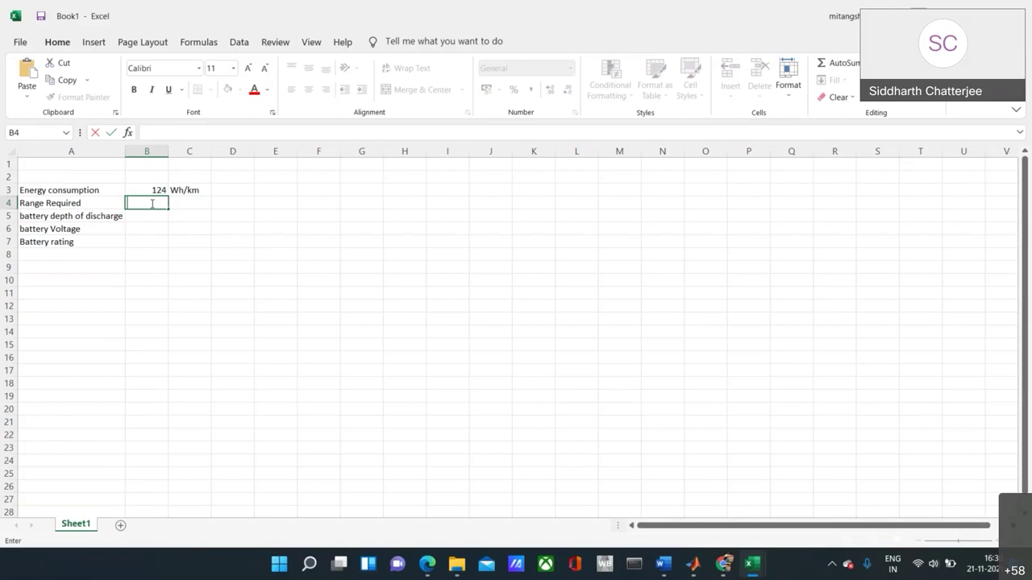
type("250")
left_click(176, 204)
type("km")
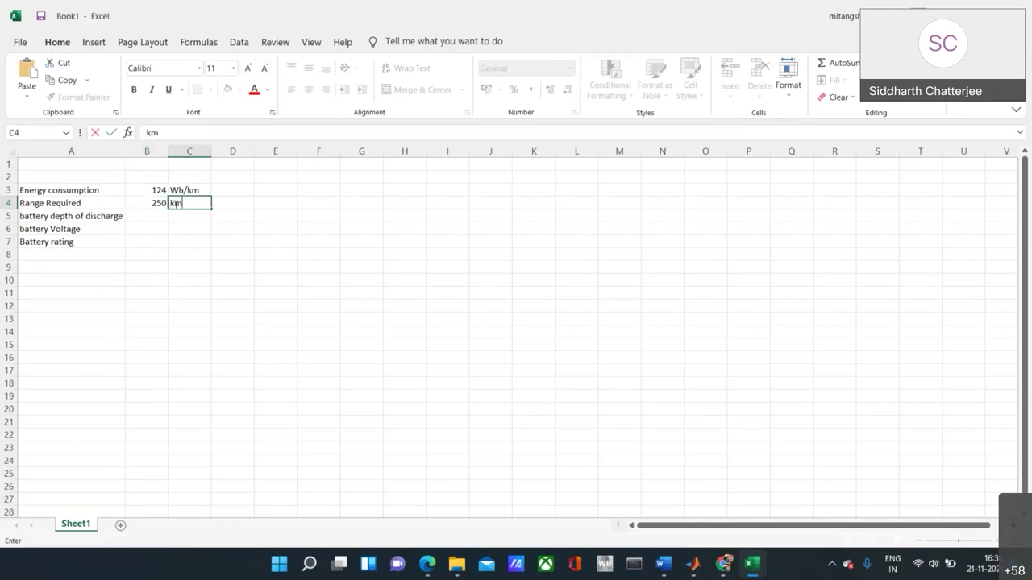
left_click(133, 223)
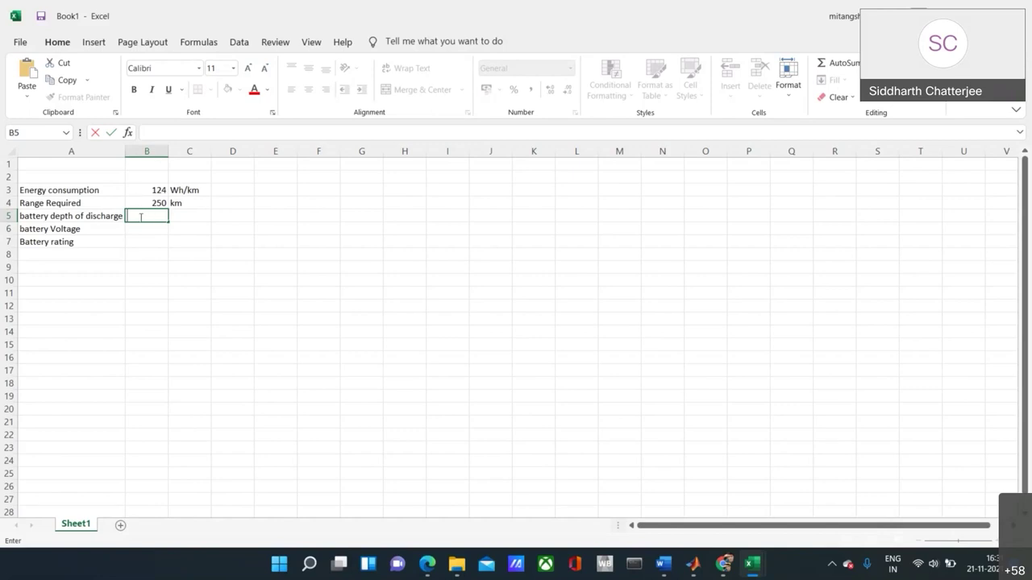
Enter depth of discharge 0.85 and battery voltage 320 V
key("F2")
type("0.85")
left_click(149, 230)
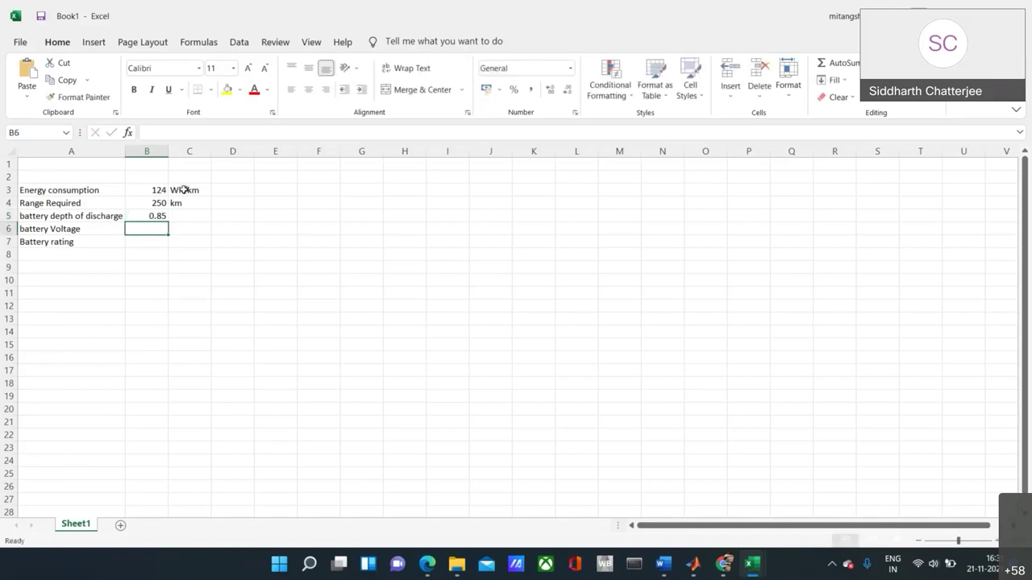
double_click(154, 230)
type("320")
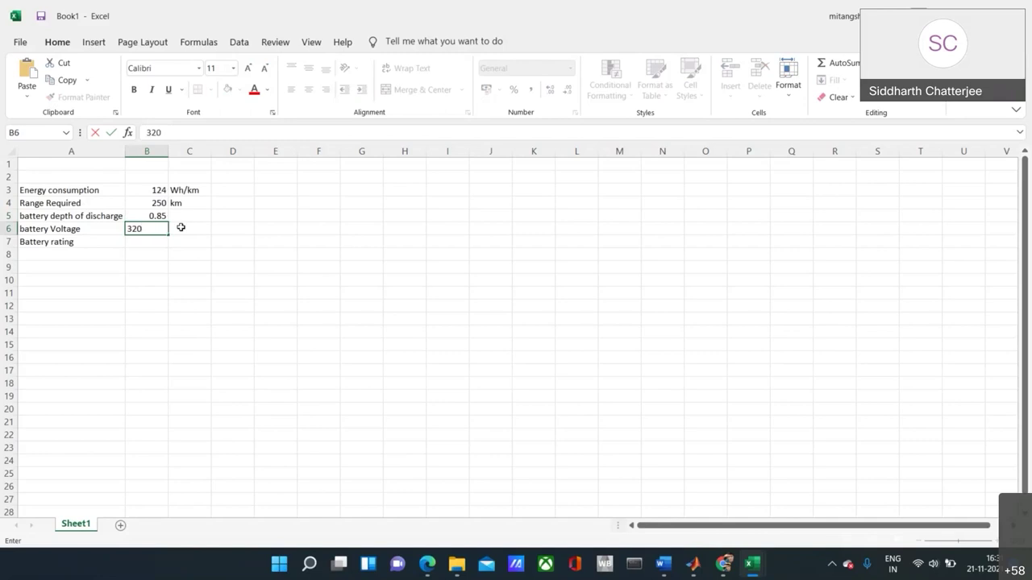
left_click(181, 227)
type("V")
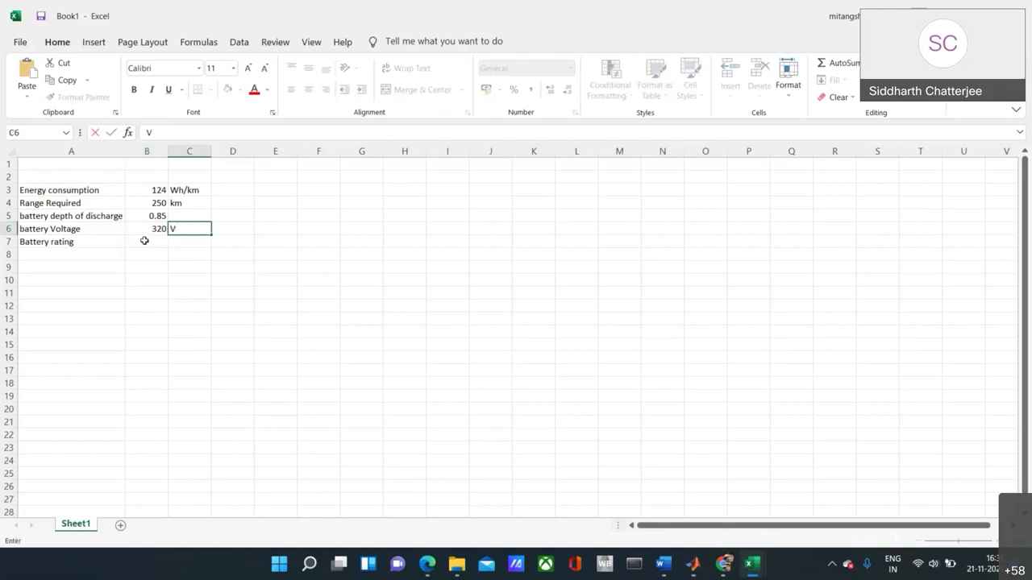
left_click(145, 242)
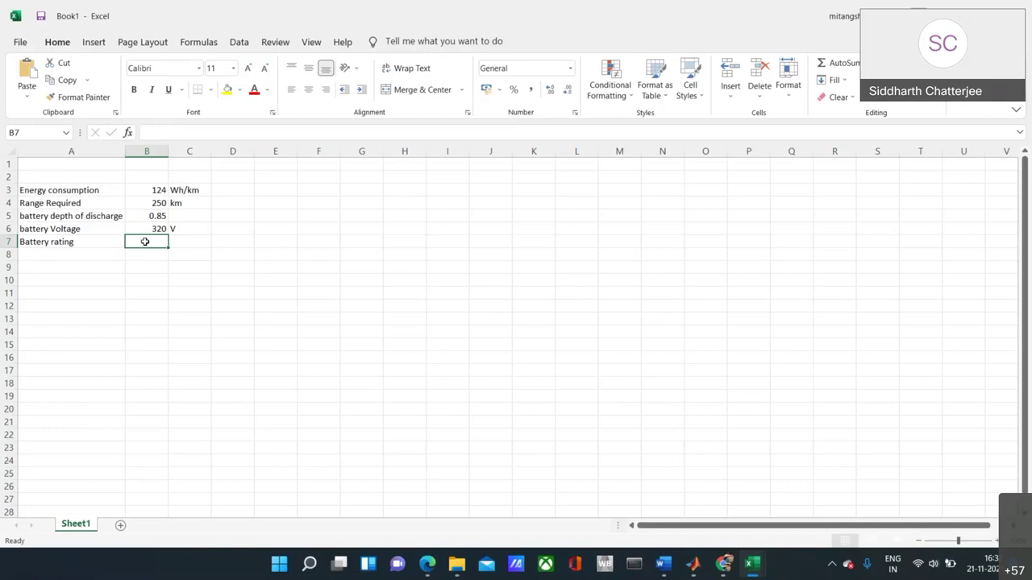
double_click(145, 242)
Enter the battery rating formula =124*250/0.85 in B7 and check it
left_click(163, 133)
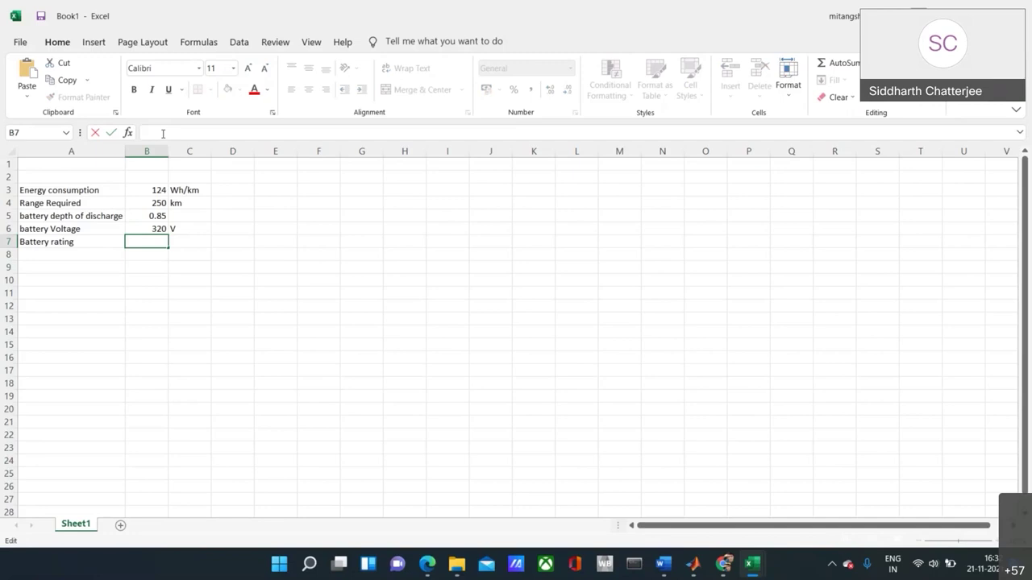
type("=")
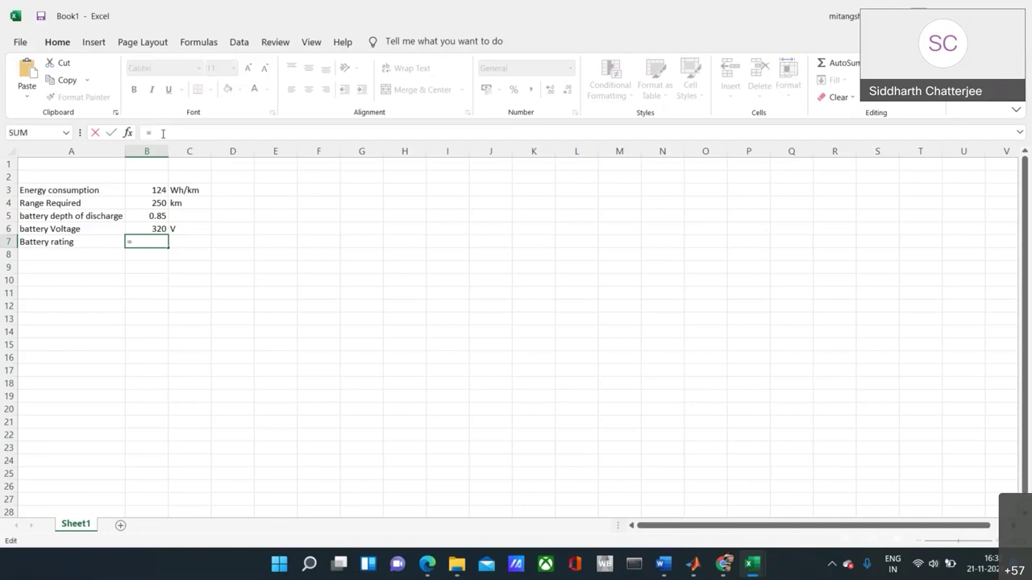
type("124*250*")
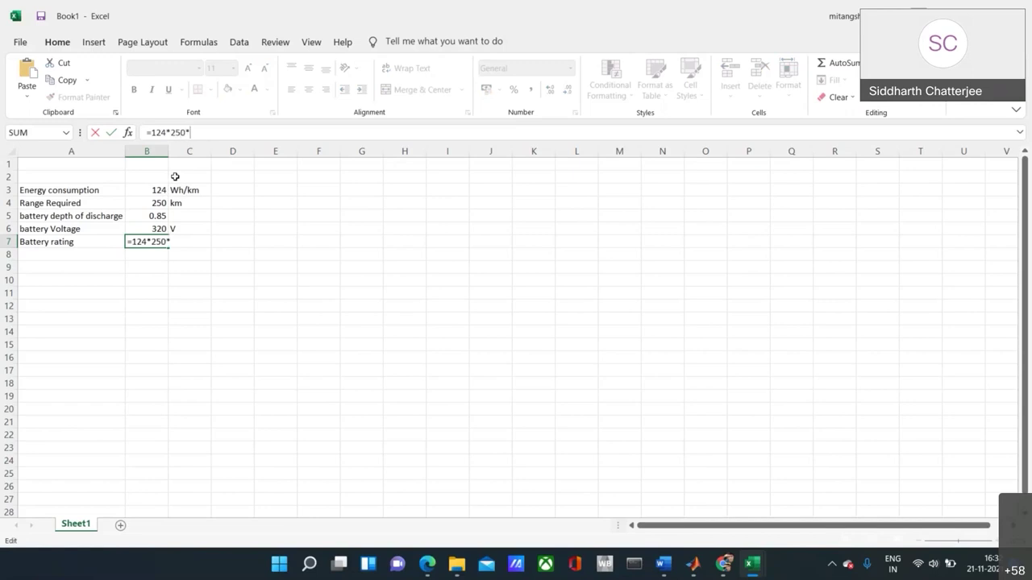
key("BackSpace")
type("/0.85")
key("Return")
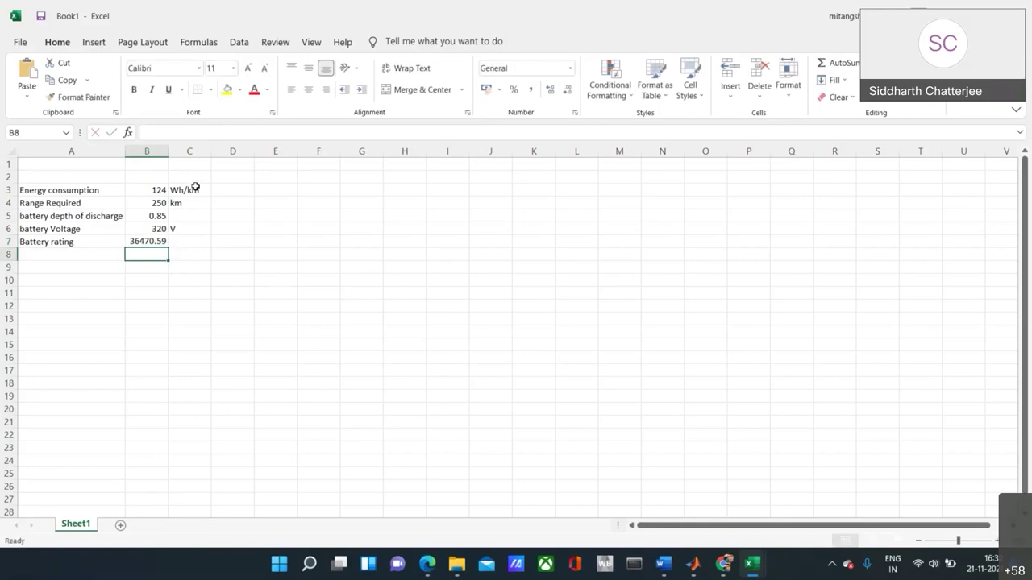
left_click(138, 244)
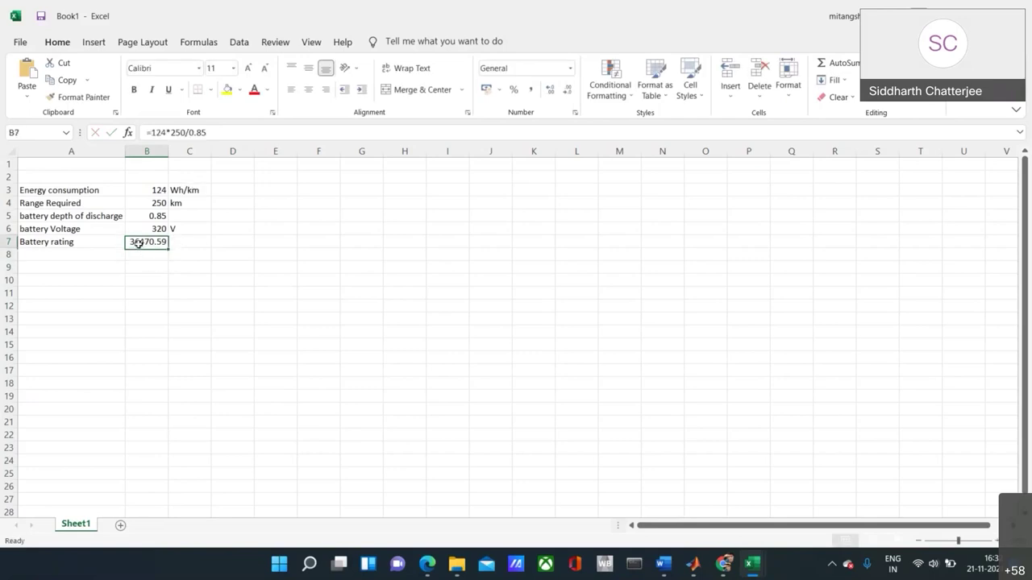
double_click(139, 243)
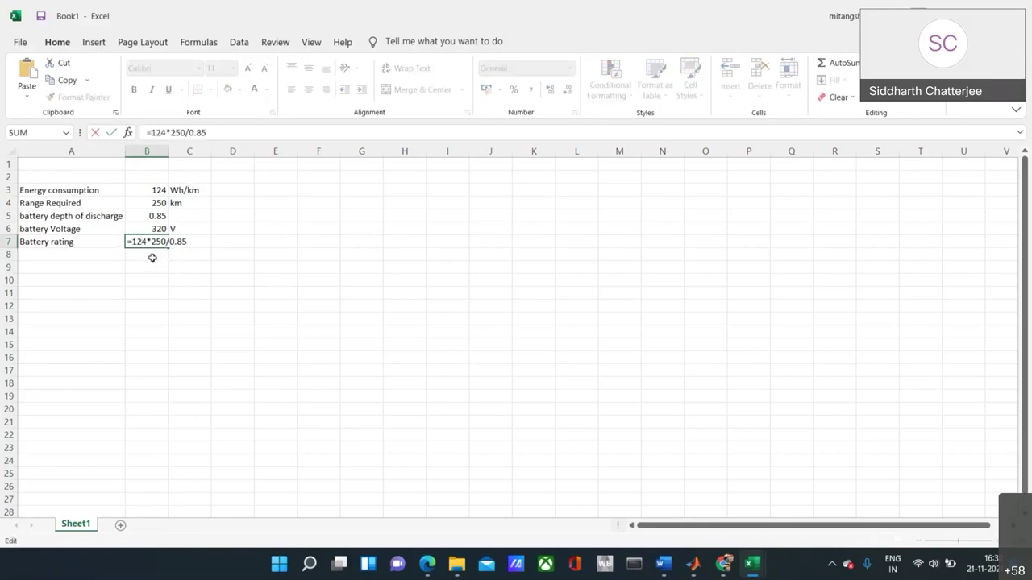
left_click(150, 255)
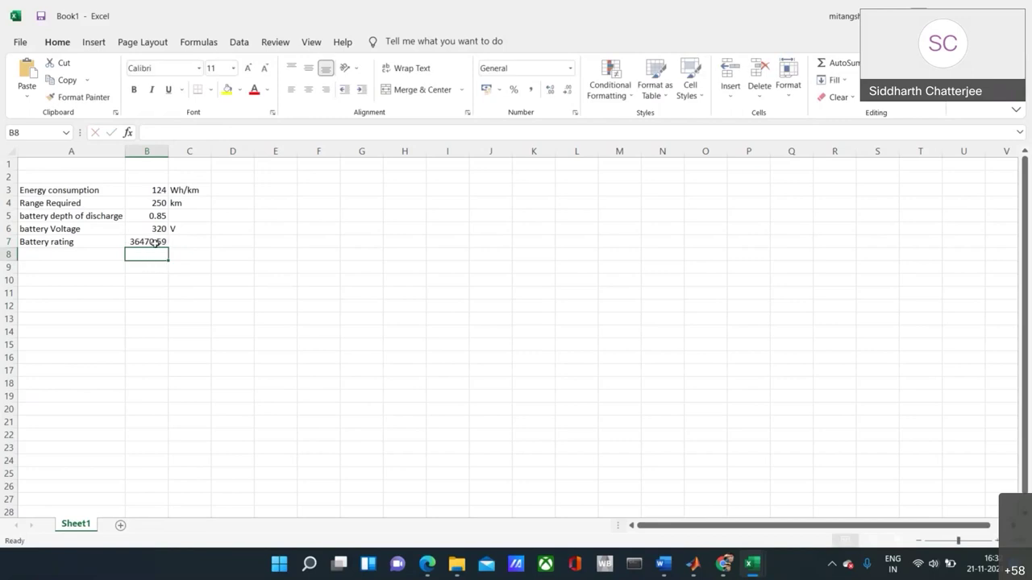
Correct B7 to =124*250/(0.85*1000), giving 36.47059, and add unit kW in C7
left_click(144, 244)
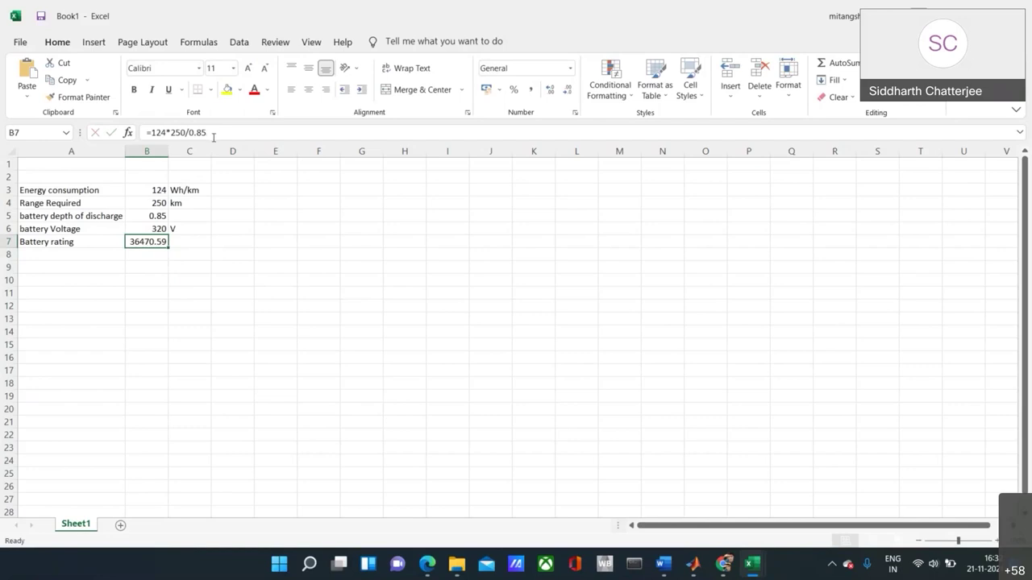
left_click(208, 132)
key("Left")
key("Left")
key("Left")
type("(")
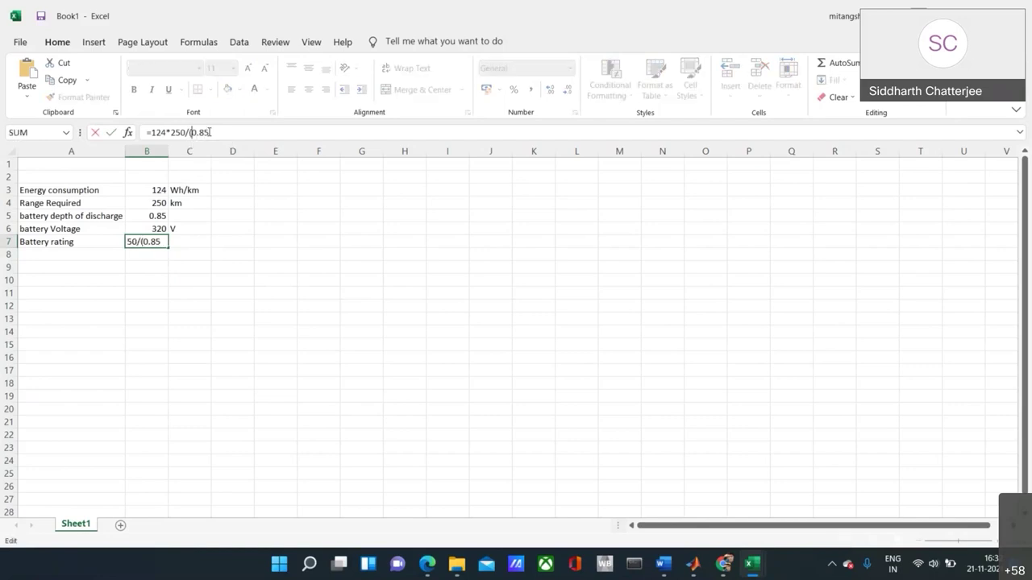
type("*1000)")
left_click(181, 241)
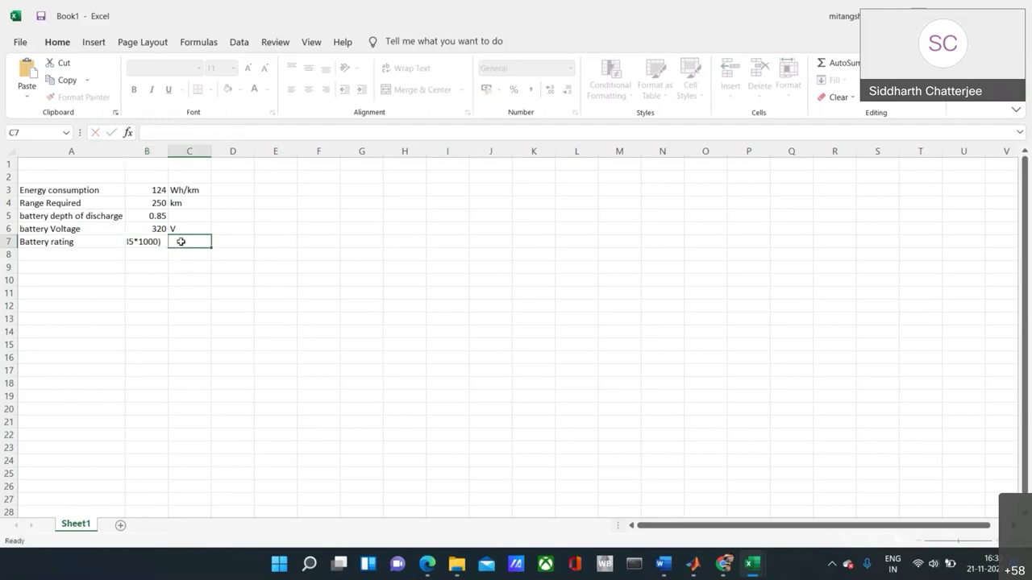
type("kW")
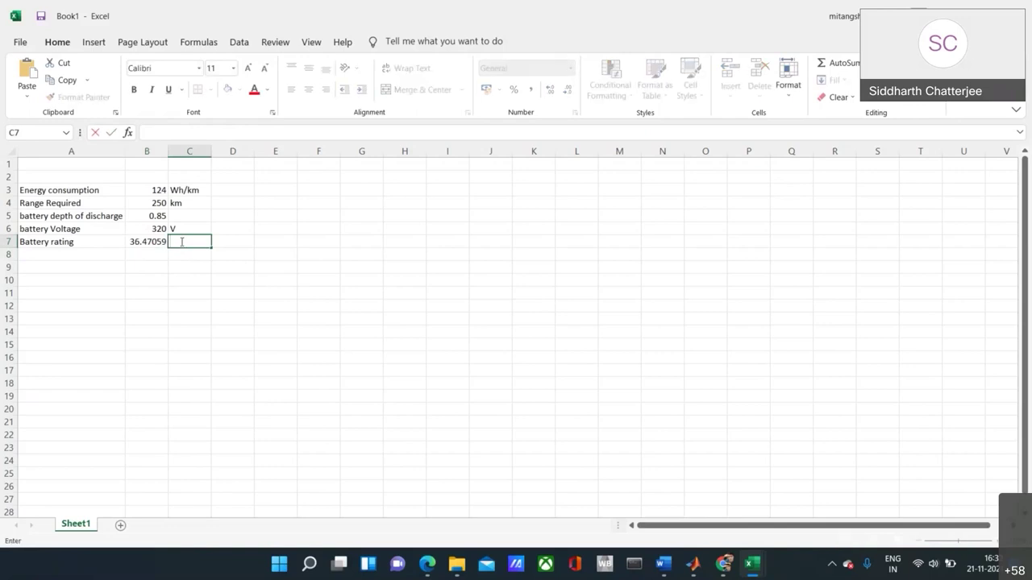
left_click(83, 259)
left_click(166, 256)
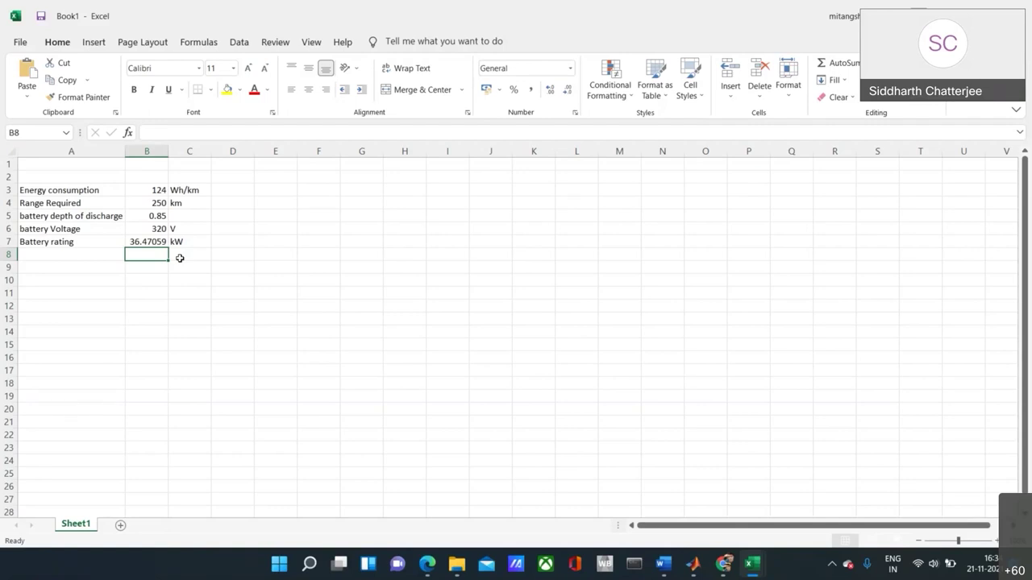
left_click(134, 241)
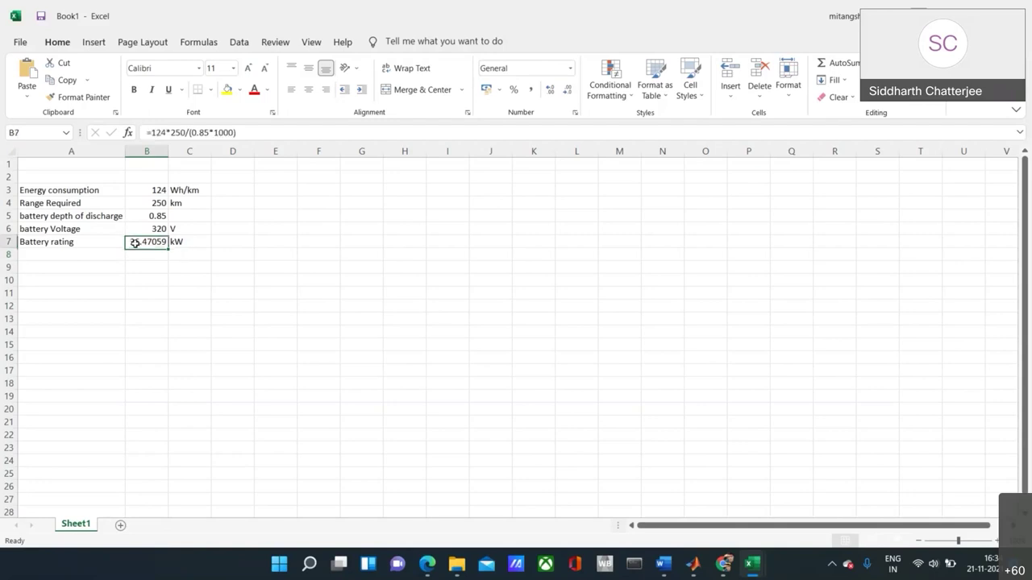
left_click(159, 202)
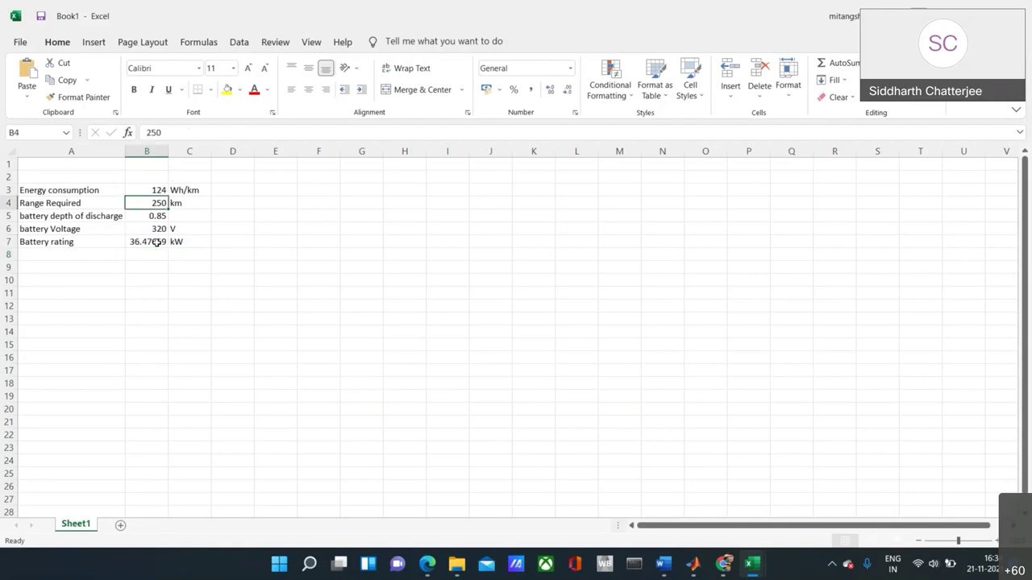
left_click(158, 242)
left_click_drag(108, 254, 143, 261)
left_click(144, 266)
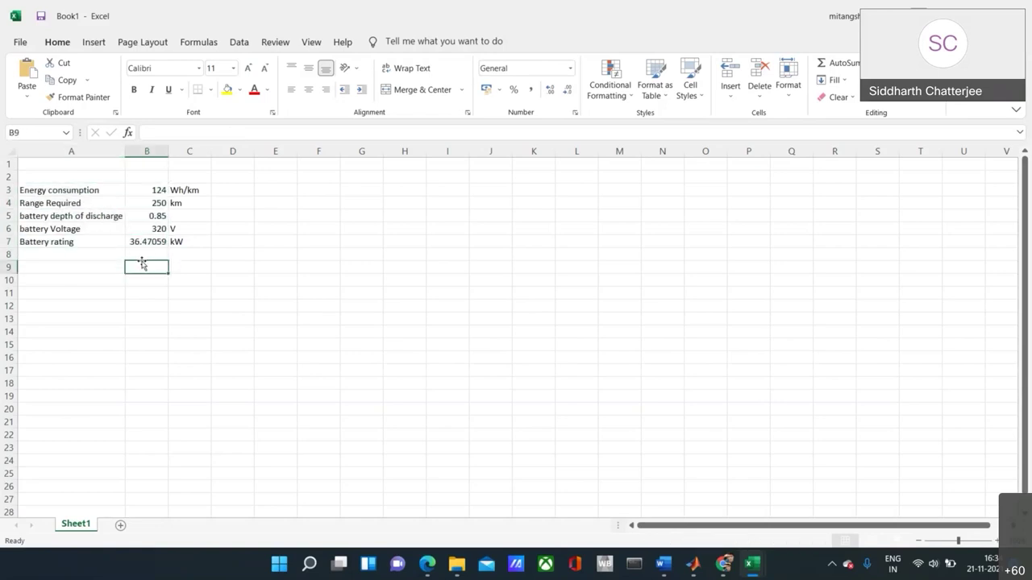
left_click(152, 191)
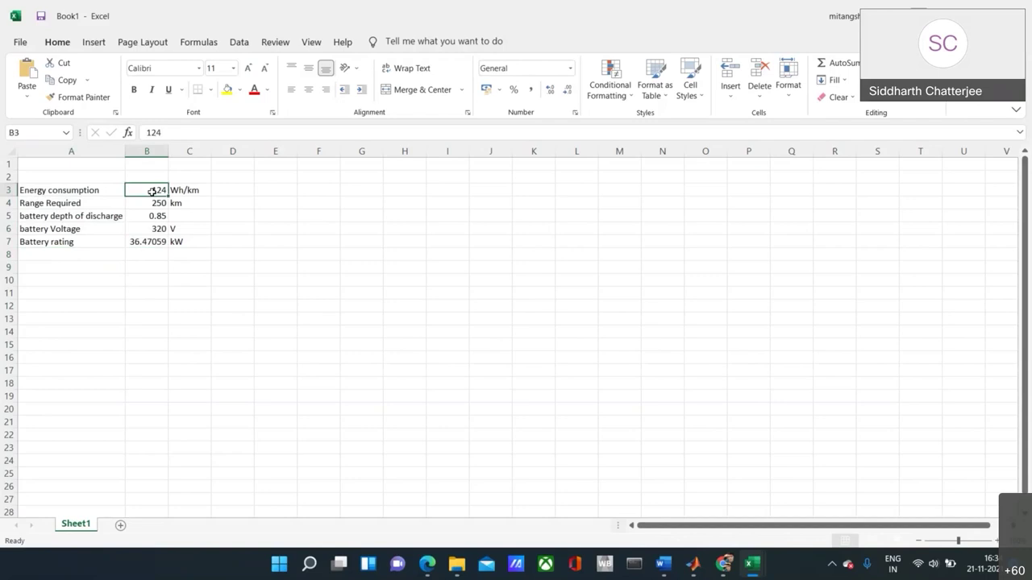
left_click(133, 255)
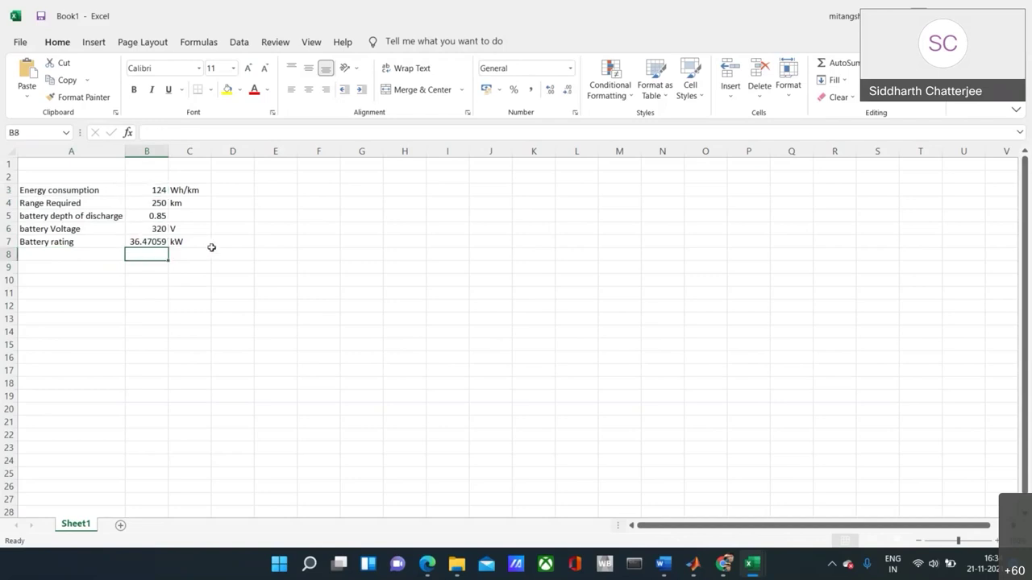
left_click(161, 193)
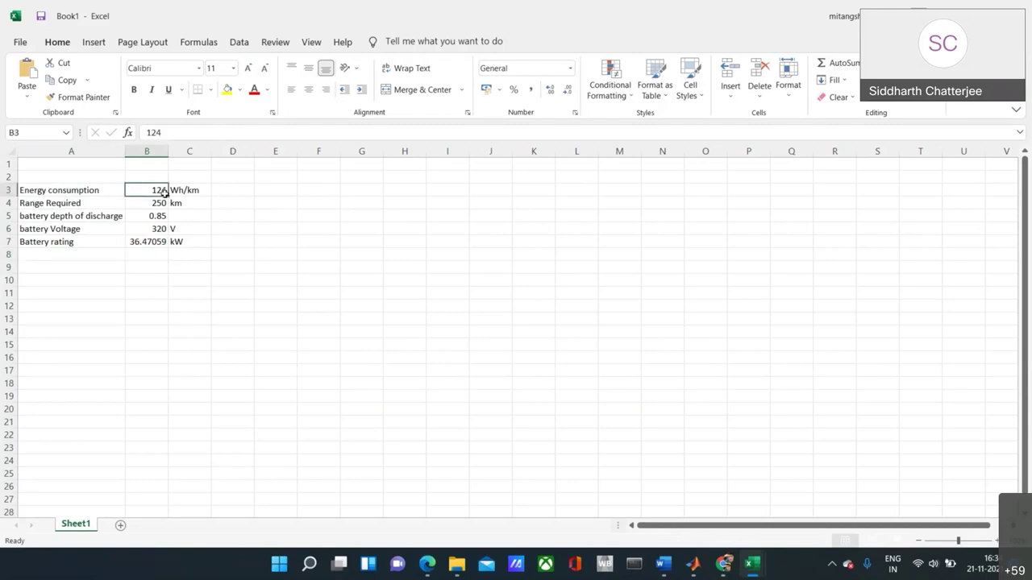
left_click(146, 242)
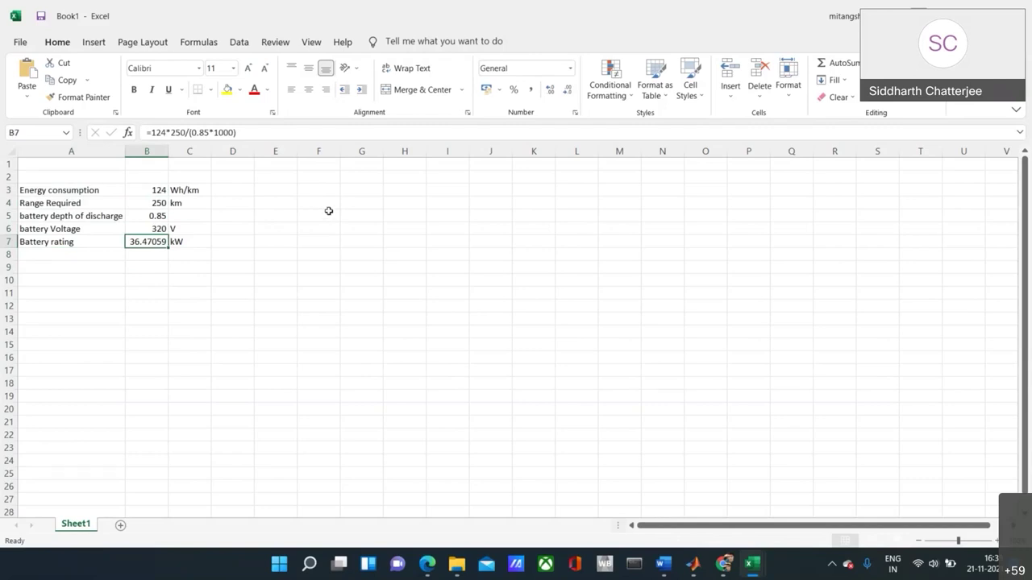
Enter 'Panasonic 18650' in H2 and widen column H to fit
left_click(403, 177)
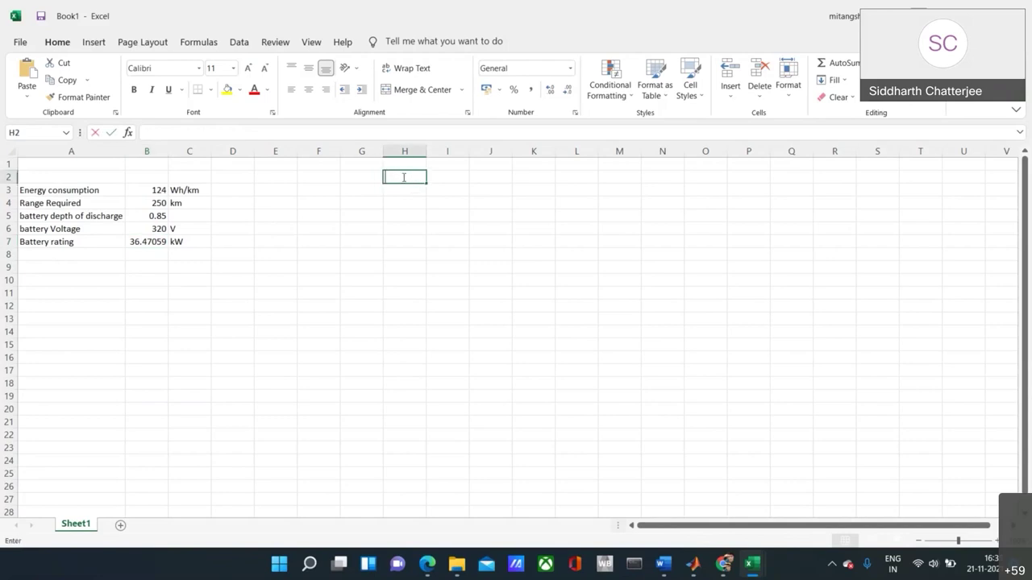
type("Pana")
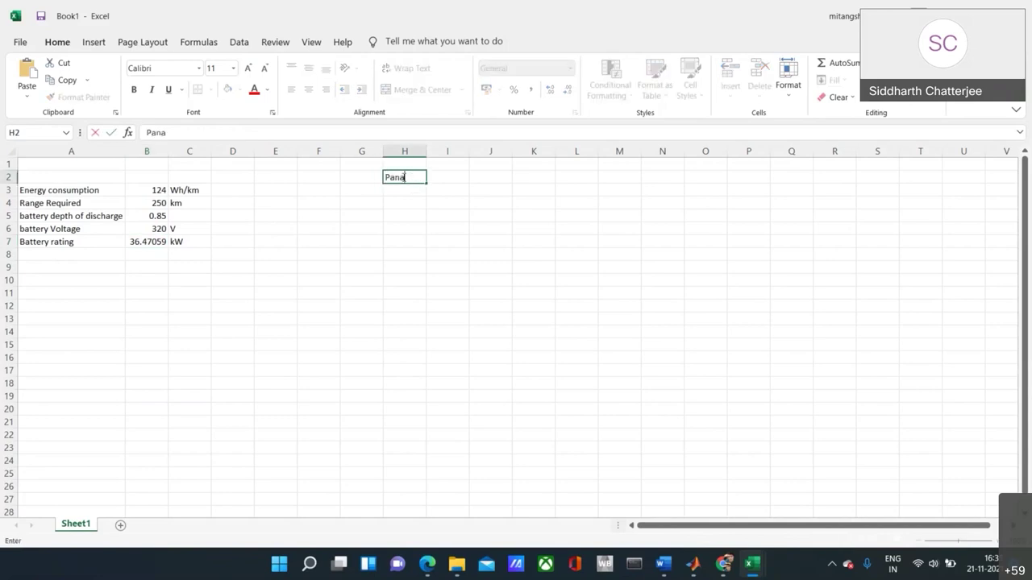
type("sonic 18650")
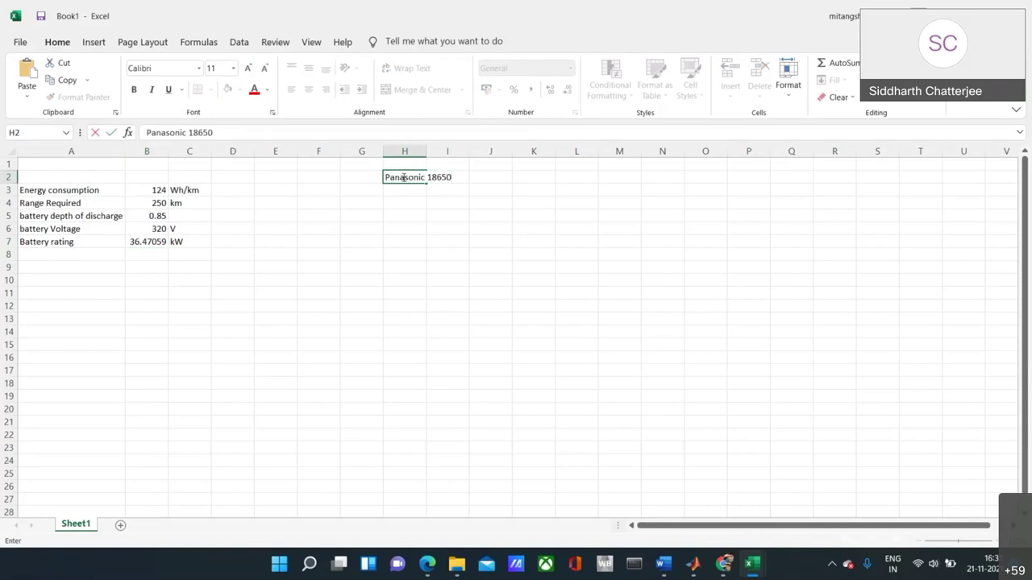
left_click(423, 151)
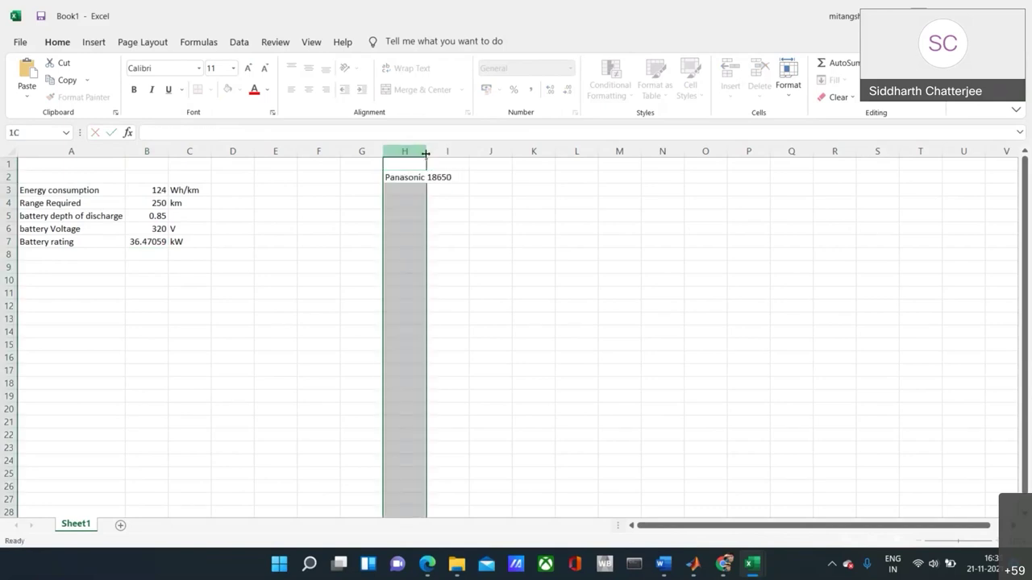
left_click_drag(427, 151, 455, 154)
Enter 'Kokam 26Ah Pouch cell' in I2 and widen column I to fit
left_click(472, 175)
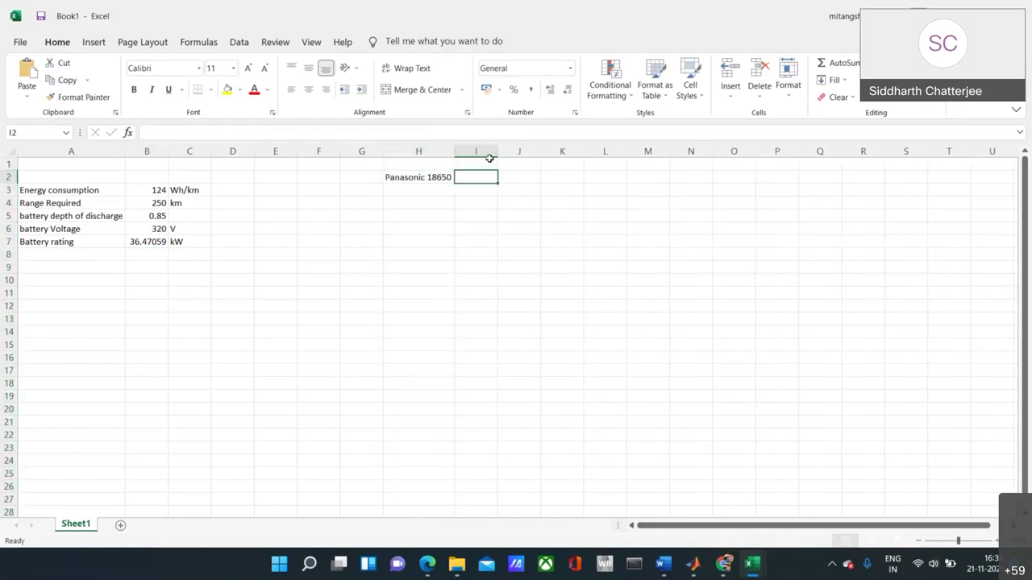
left_click_drag(499, 152, 531, 153)
double_click(463, 176)
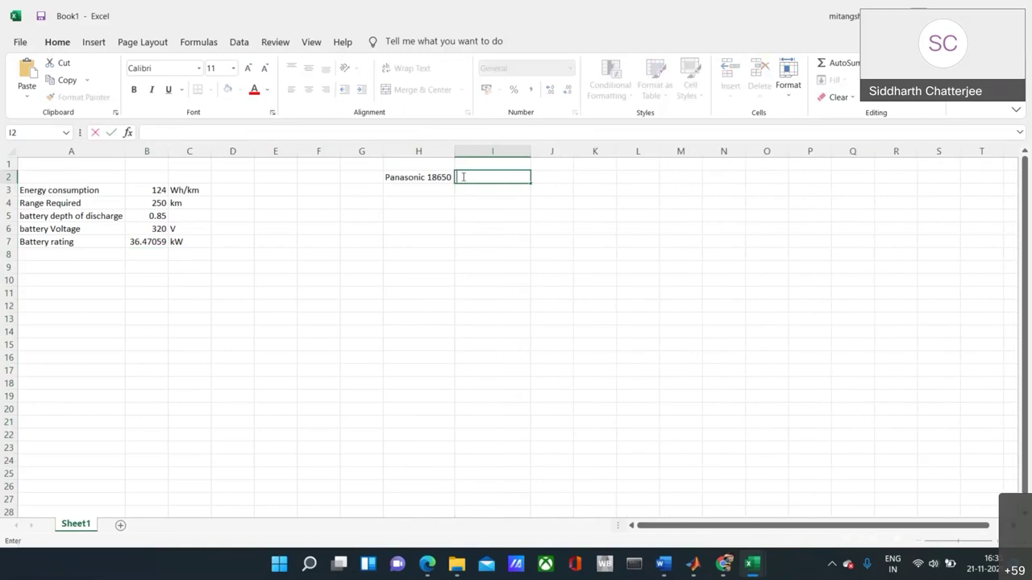
type("Kokam 26Ah")
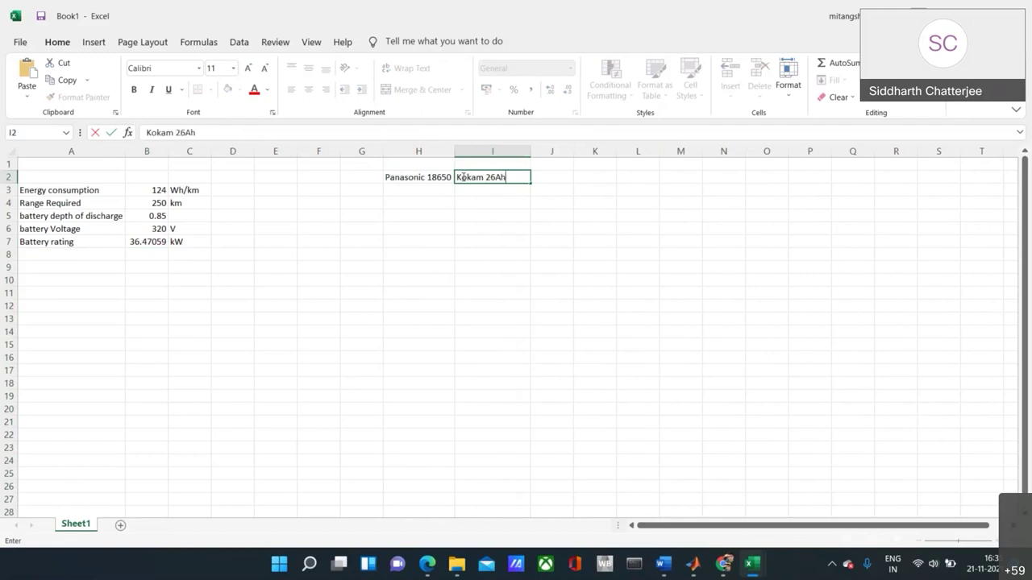
type(" Pouch cell")
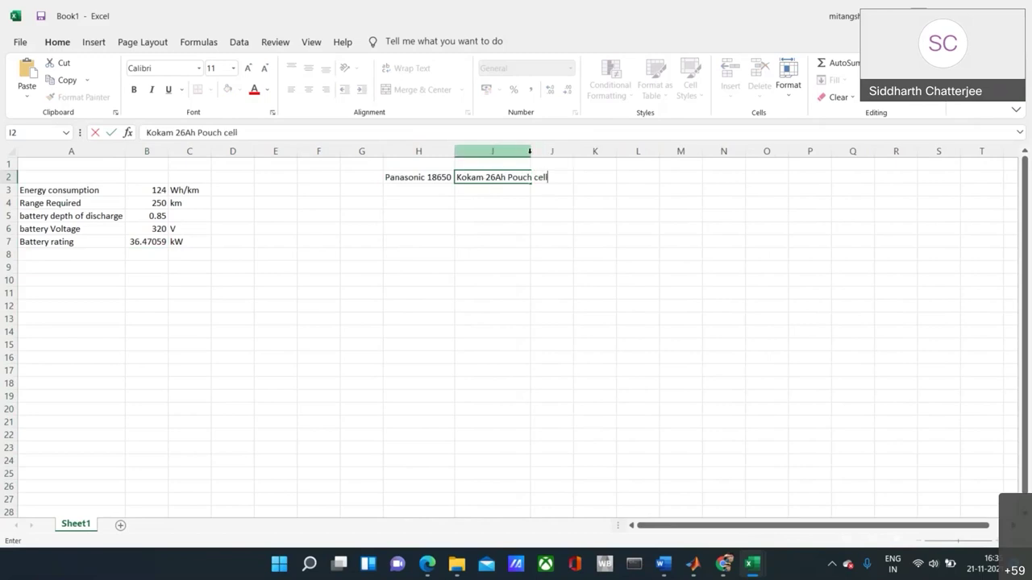
left_click(530, 152)
left_click_drag(531, 152, 550, 154)
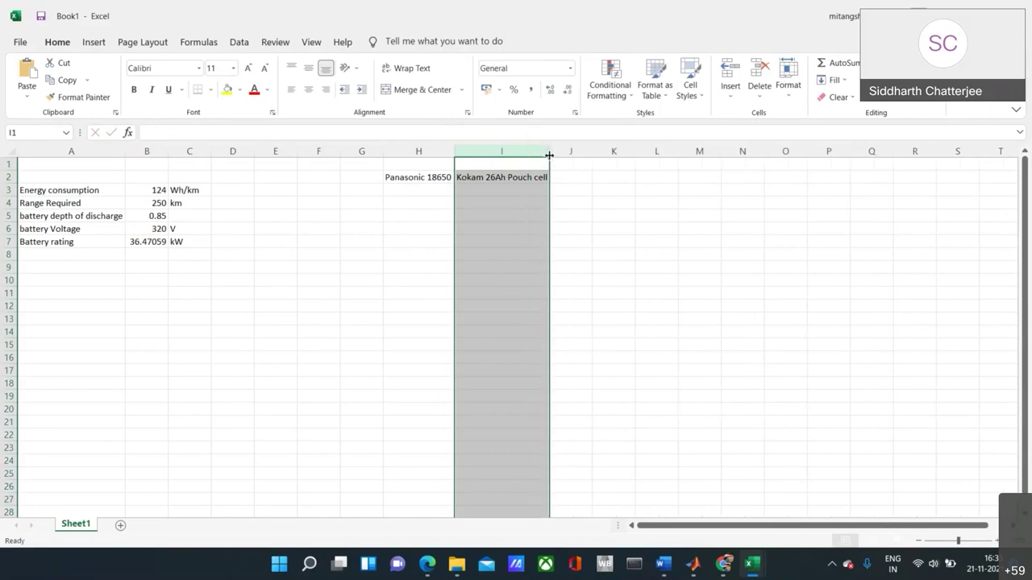
left_click(350, 190)
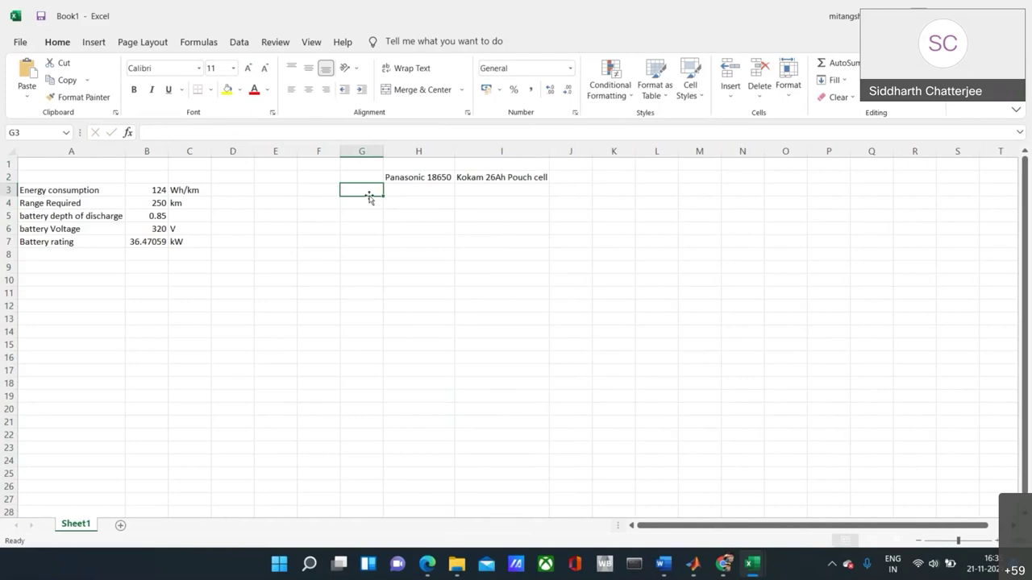
Label G3 'Mass', widen columns G and H, and add 'cylinderical' to the H2 heading
type("Mass")
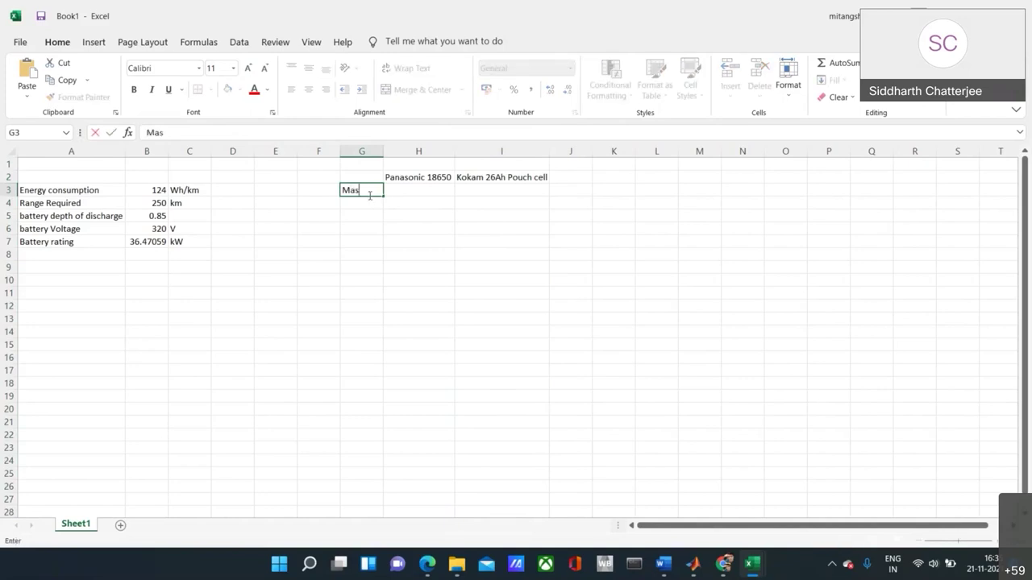
left_click(361, 211)
left_click_drag(363, 200, 375, 152)
left_click(375, 150)
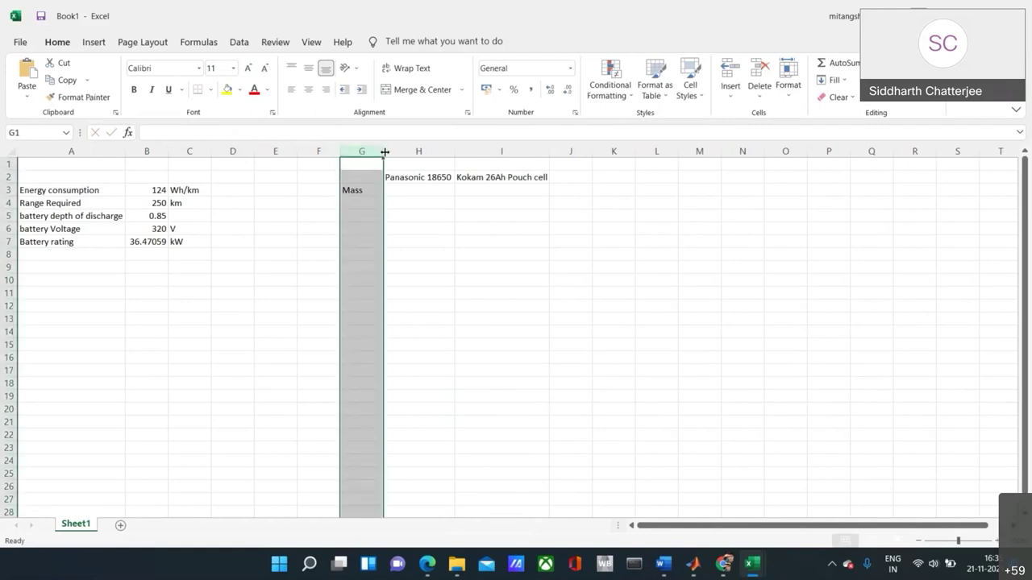
left_click_drag(383, 151, 436, 151)
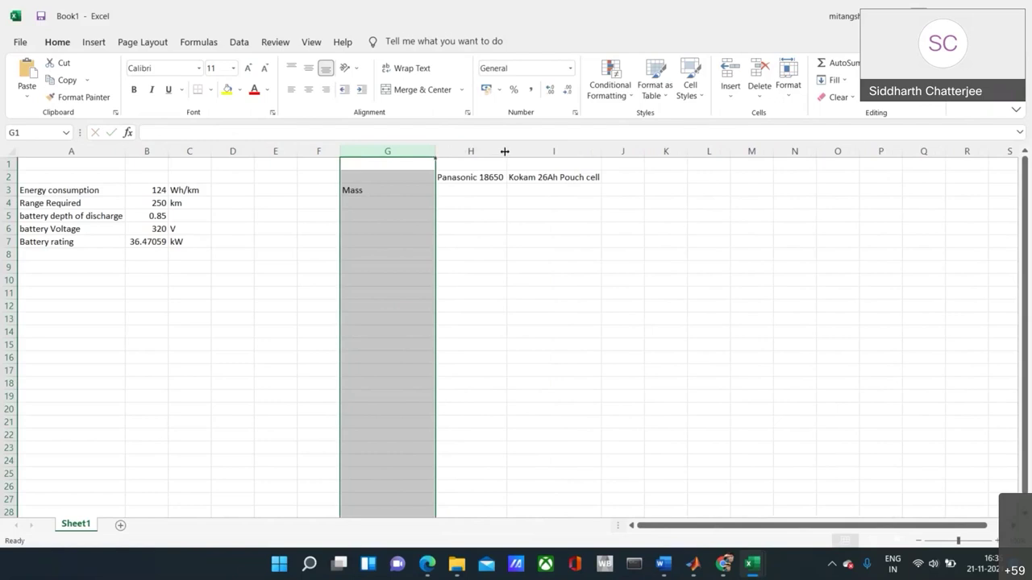
left_click_drag(507, 153, 557, 152)
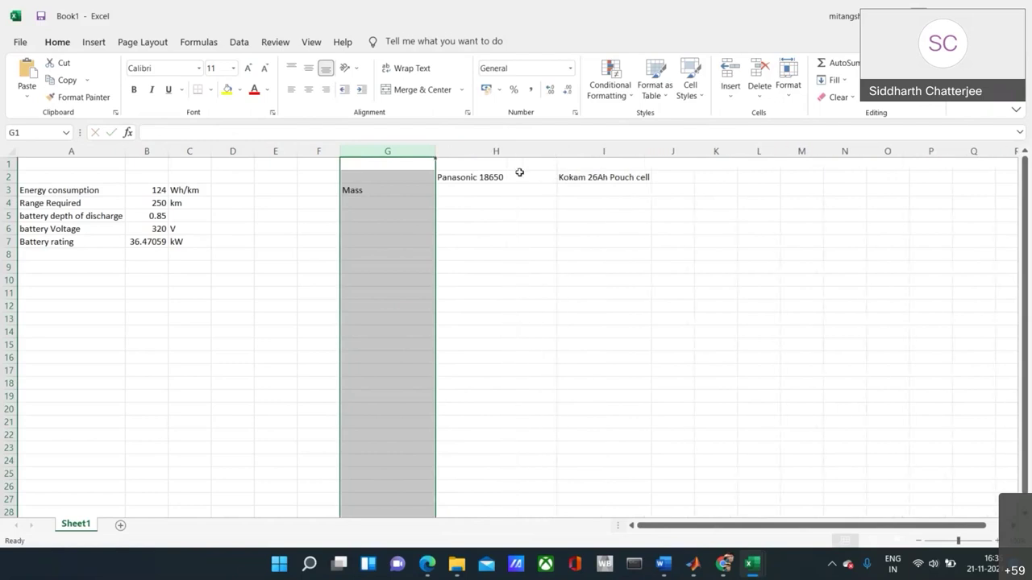
double_click(510, 178)
type("c")
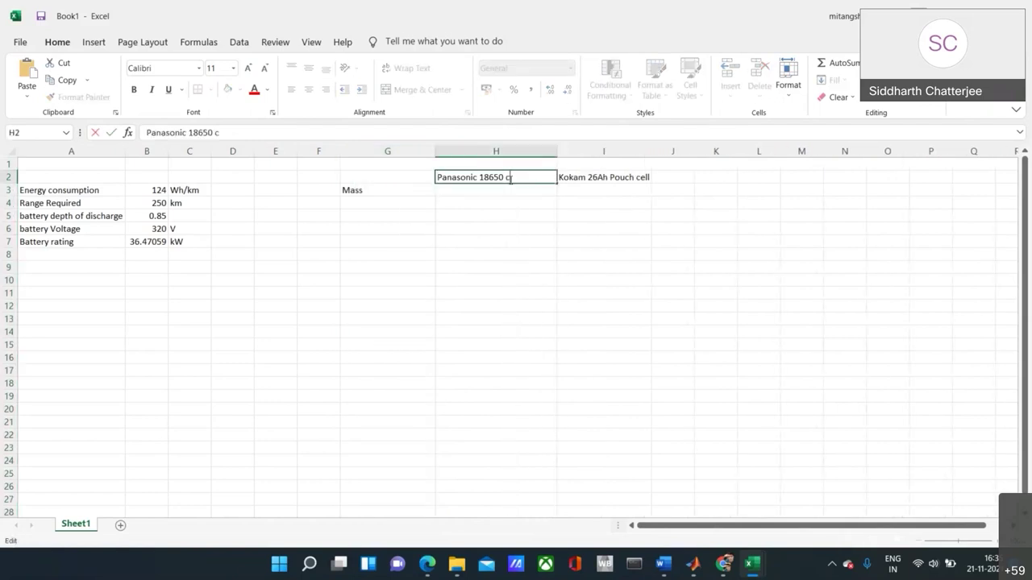
type("ylinderical")
left_click(367, 203)
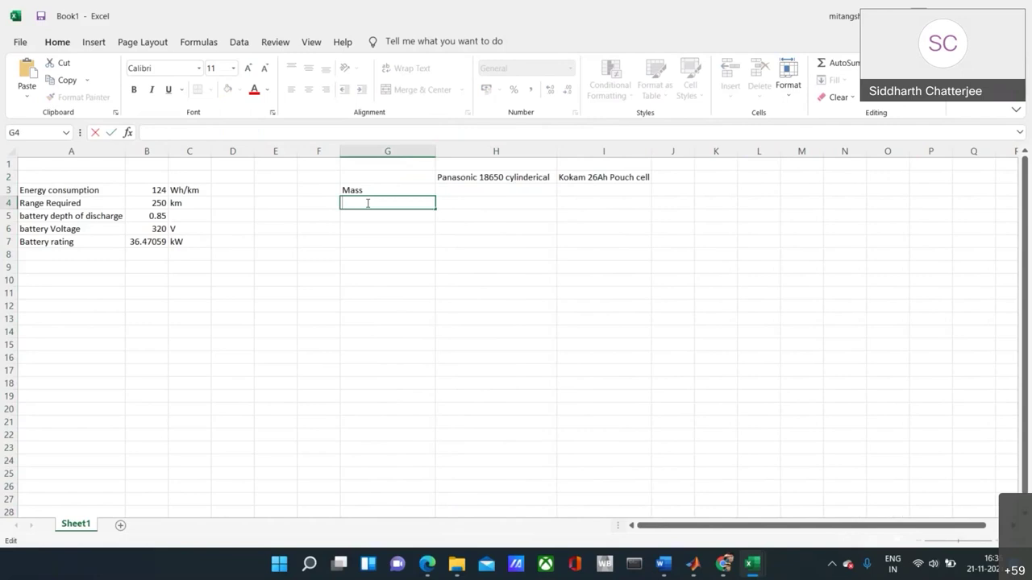
Enter 'Volume' in G4 and 'Battery rating' in G5, correcting the typos
type("Volume")
key("Return")
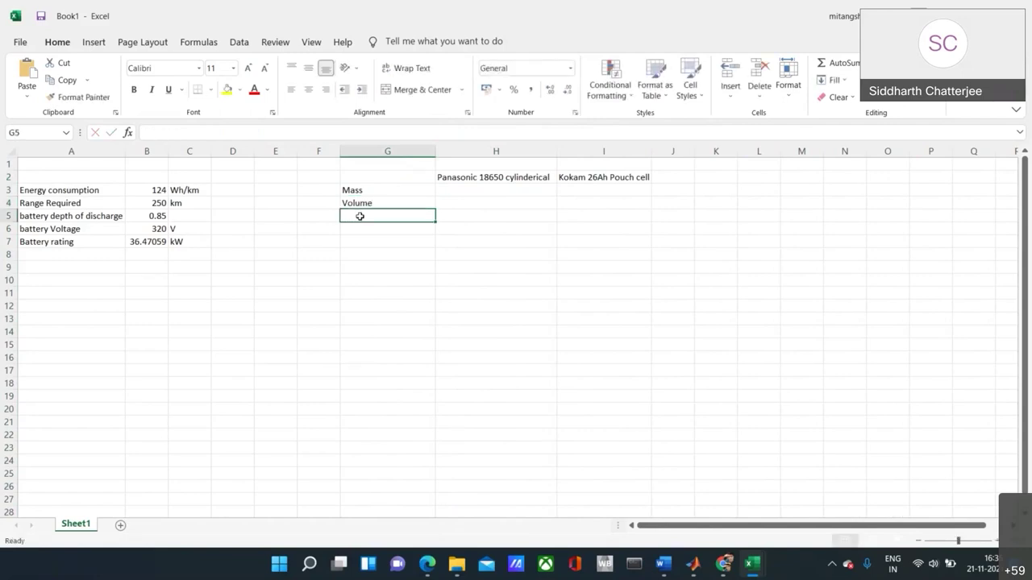
key("alt+a")
type("ttery")
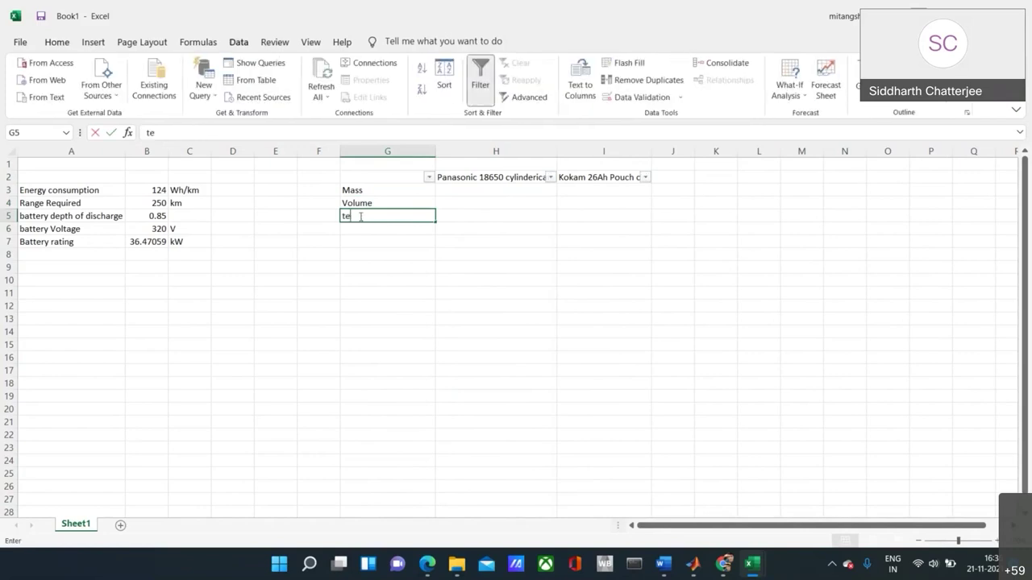
key("Left")
key("Left")
key("Left")
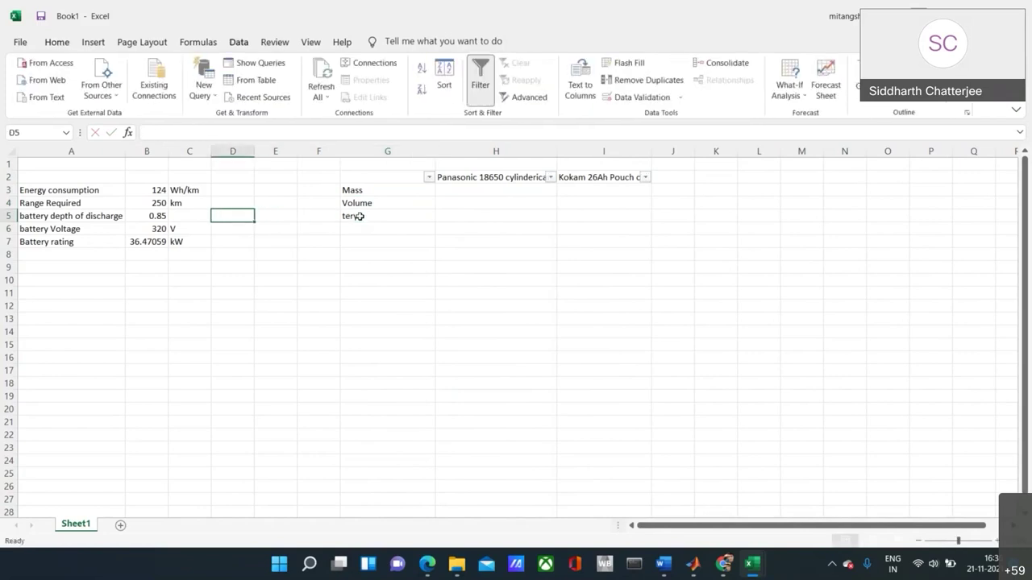
left_click(359, 216)
double_click(351, 216)
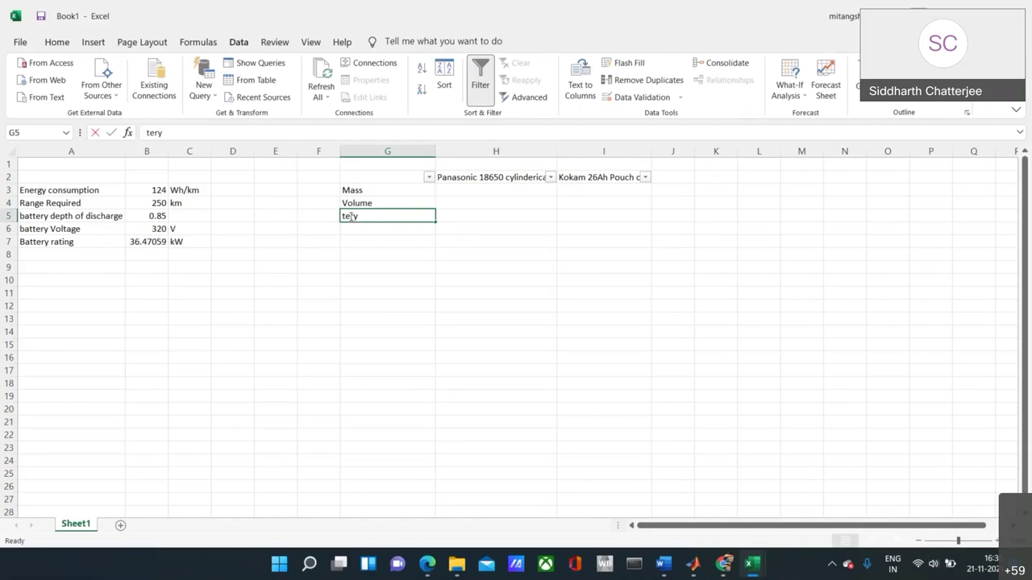
type("Ba")
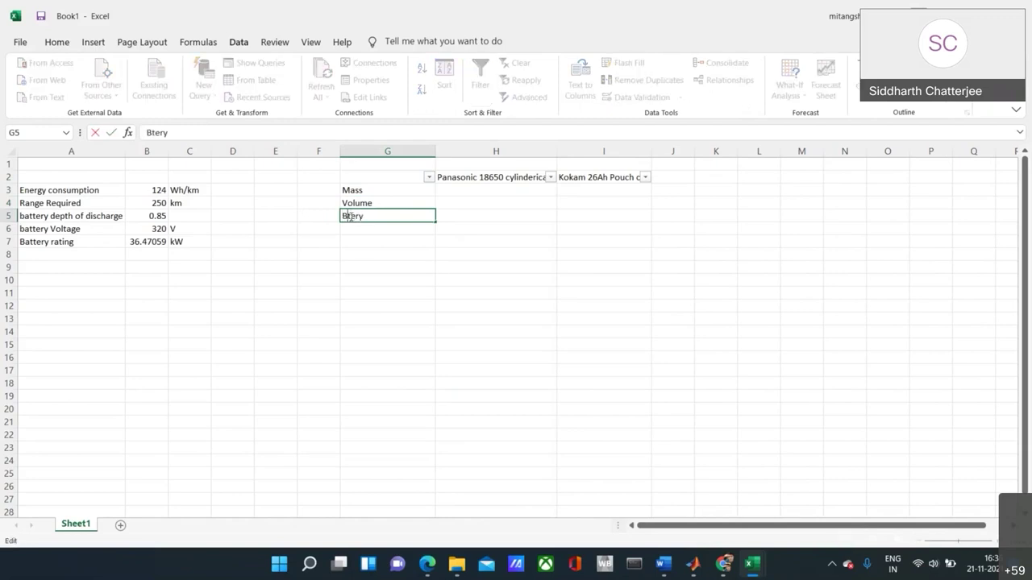
type("t")
key("BackSpace")
type("t")
key("End")
type("rating")
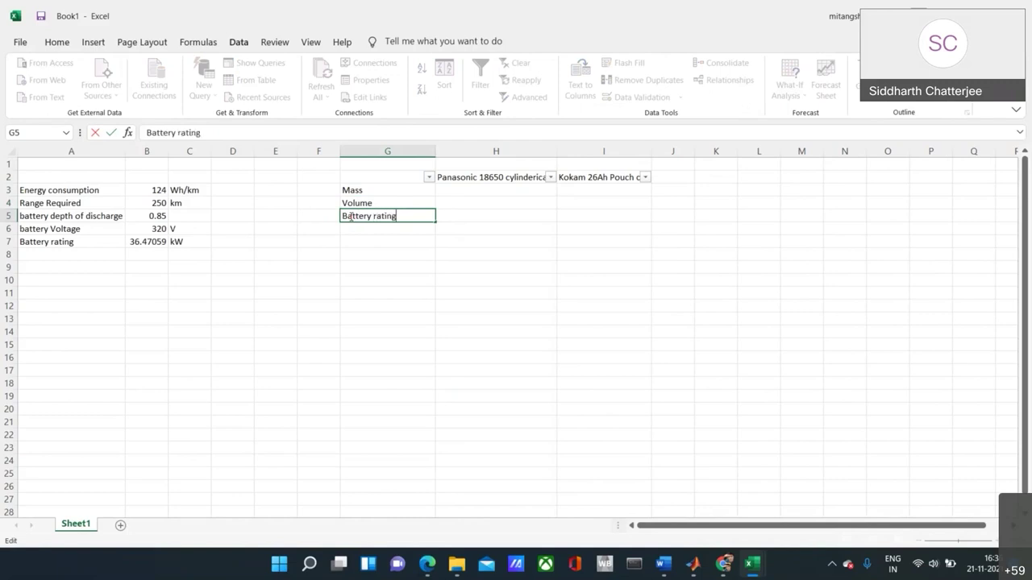
left_click(349, 229)
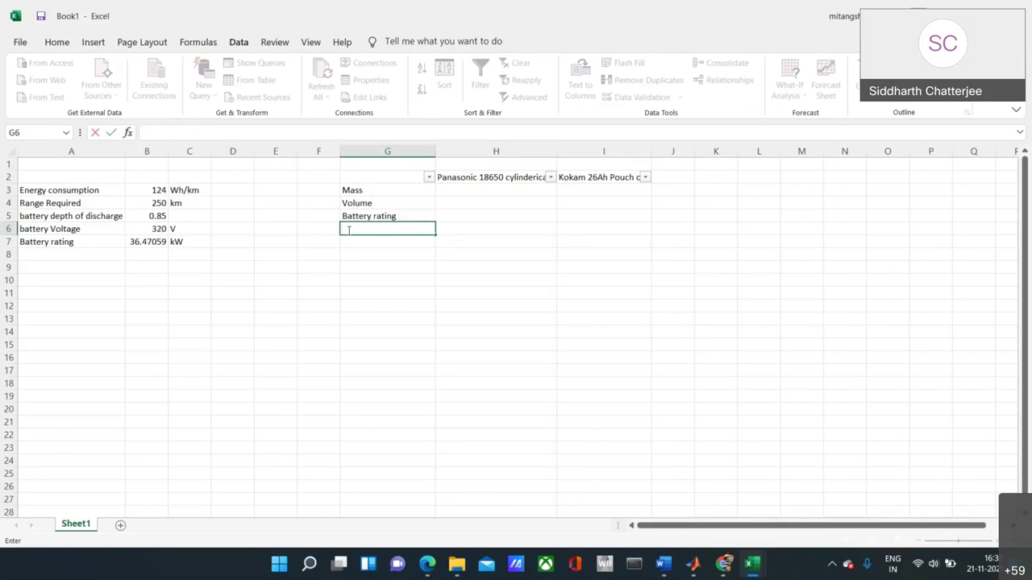
Enter 'volume energy density' in G6 and 'Gravitational energy dens.' in G7
type("volume energy ")
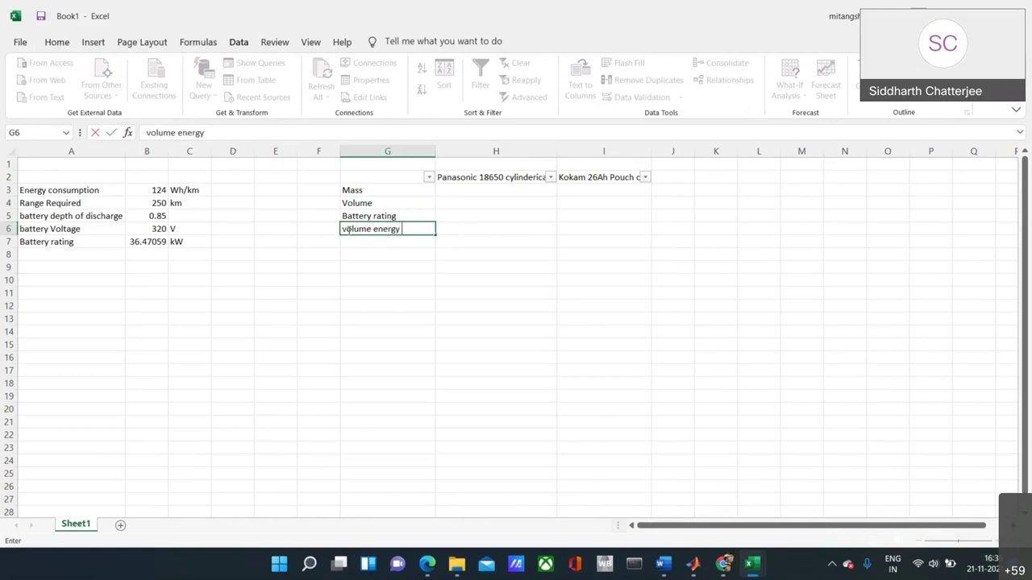
type("densi")
key("BackSpace")
key("BackSpace")
key("BackSpace")
type("i")
key("BackSpace")
type("nsity")
left_click(348, 244)
type("Grav")
type("itational")
type(" en")
type("e")
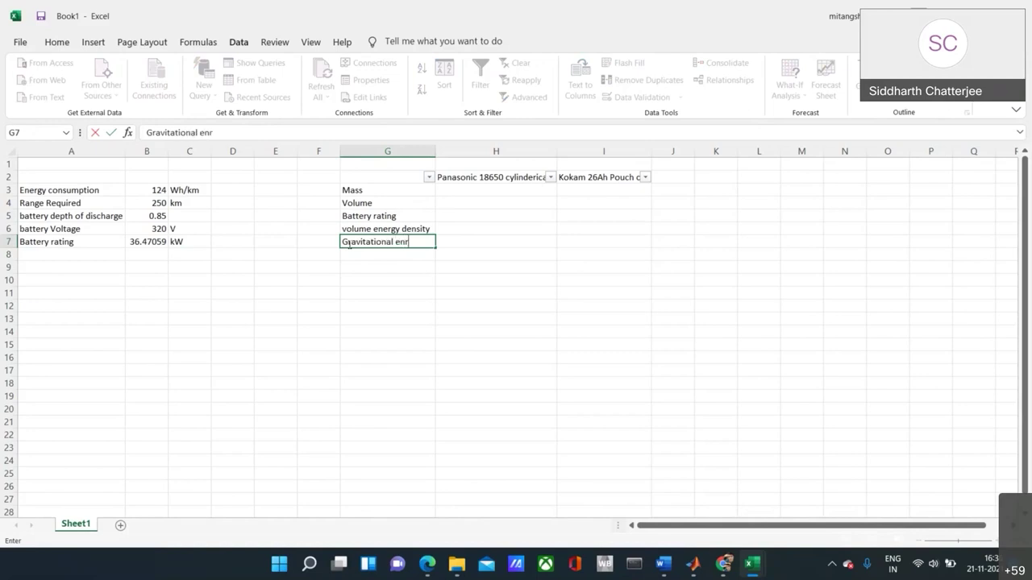
type("rgy dens.")
left_click(344, 256)
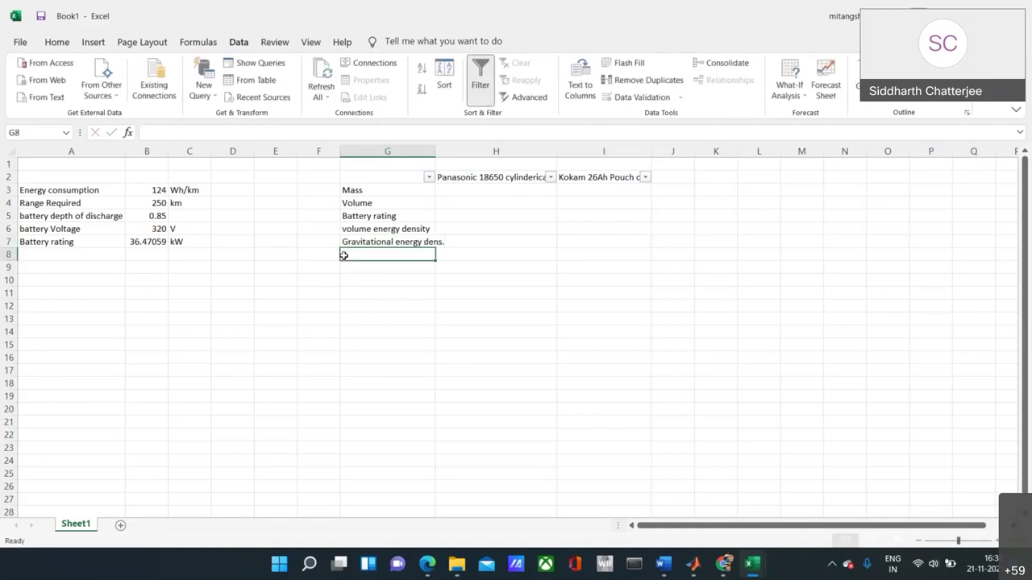
Widen column G further and enter 'Battery rating' in G8
left_click_drag(435, 151, 455, 155)
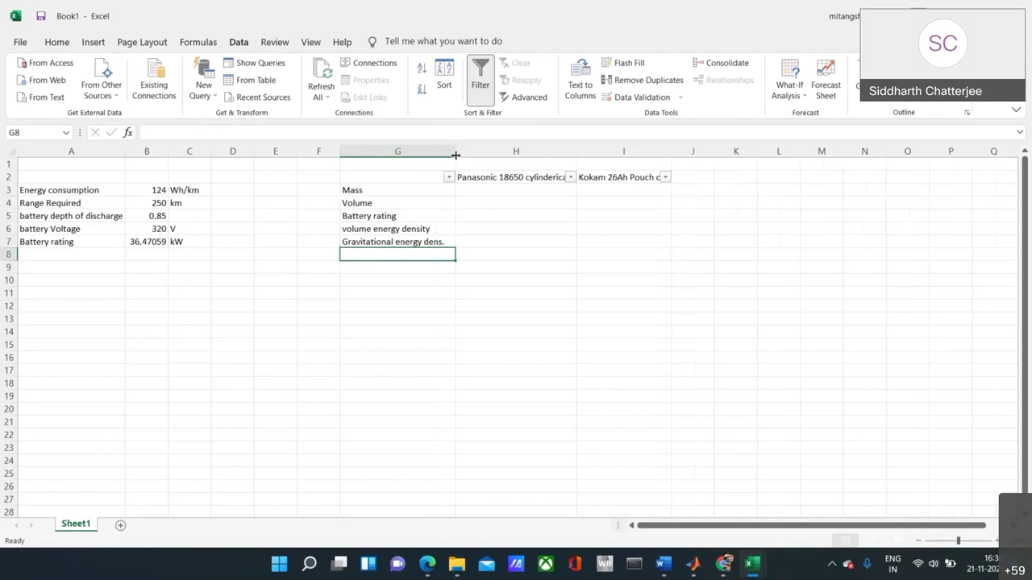
double_click(393, 253)
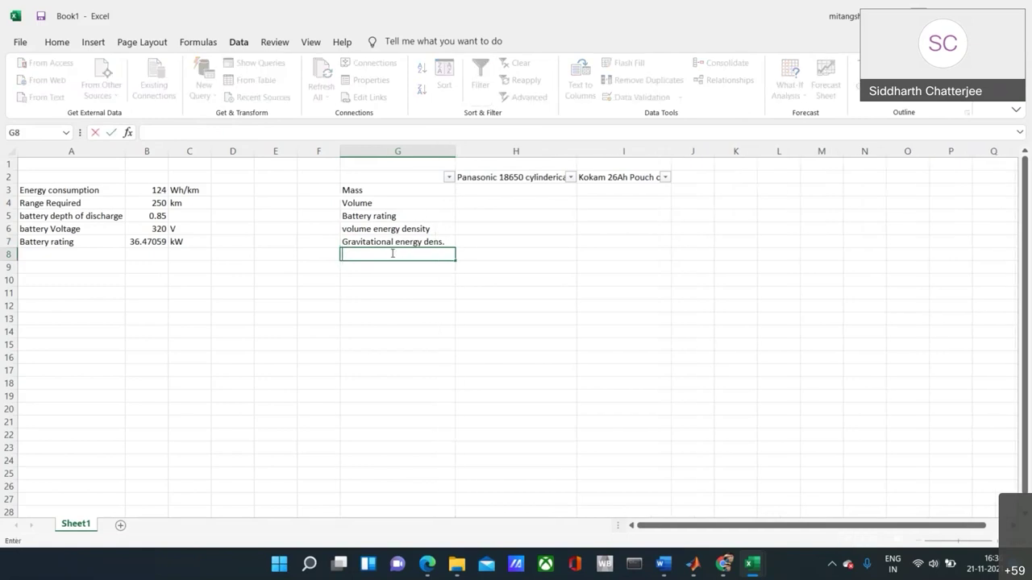
type("Batte")
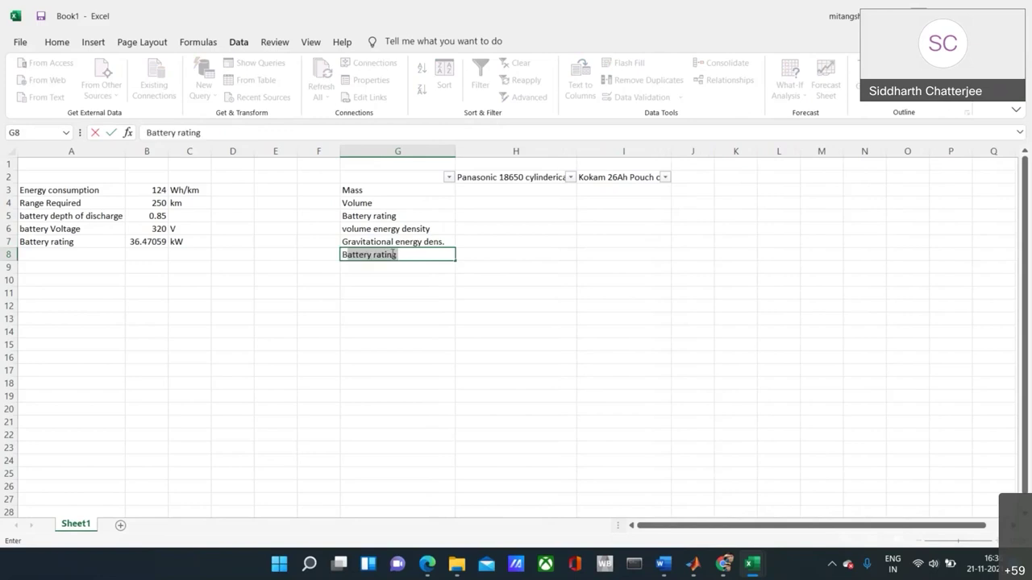
type("ry rati")
left_click_drag(393, 254, 386, 253)
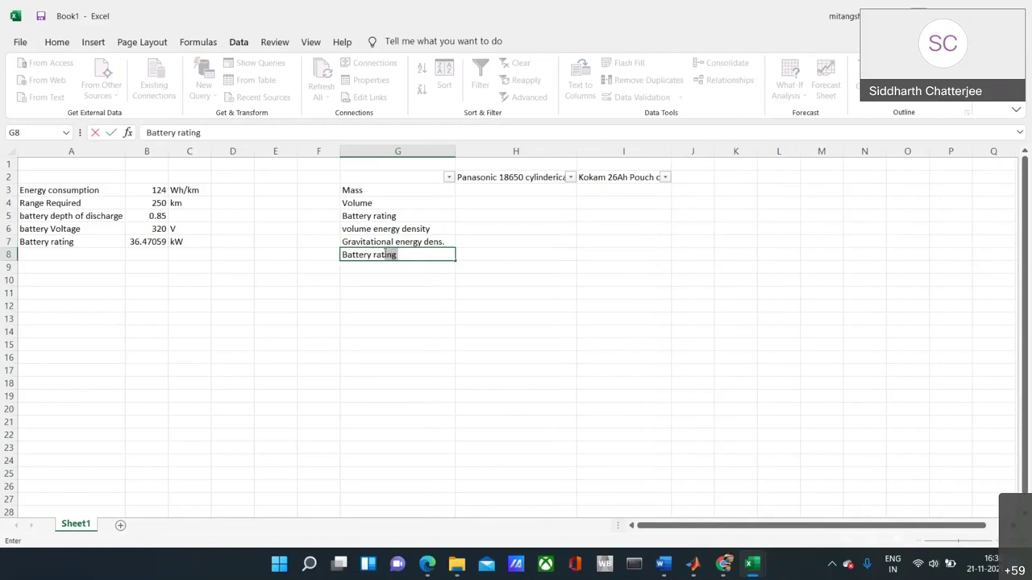
key("BackSpace")
key("ctrl+z")
key("BackSpace")
Rename the G5 label to 'cell rating'
key("BackSpace")
type("ing")
left_click(368, 216)
double_click(371, 216)
key("BackSpace")
key("BackSpace")
key("BackSpace")
key("BackSpace")
key("BackSpace")
key("BackSpace")
key("BackSpace")
type("cell")
left_click(365, 269)
Enter 'number of cells in series' in G9 and 'no. of cells in parallel' in G10
double_click(365, 269)
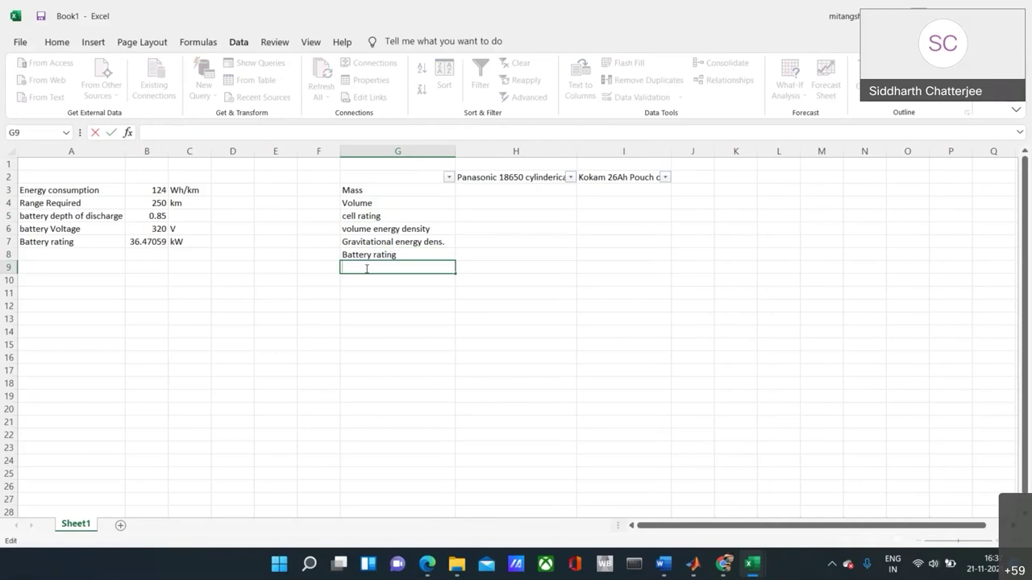
type("number of cells in series")
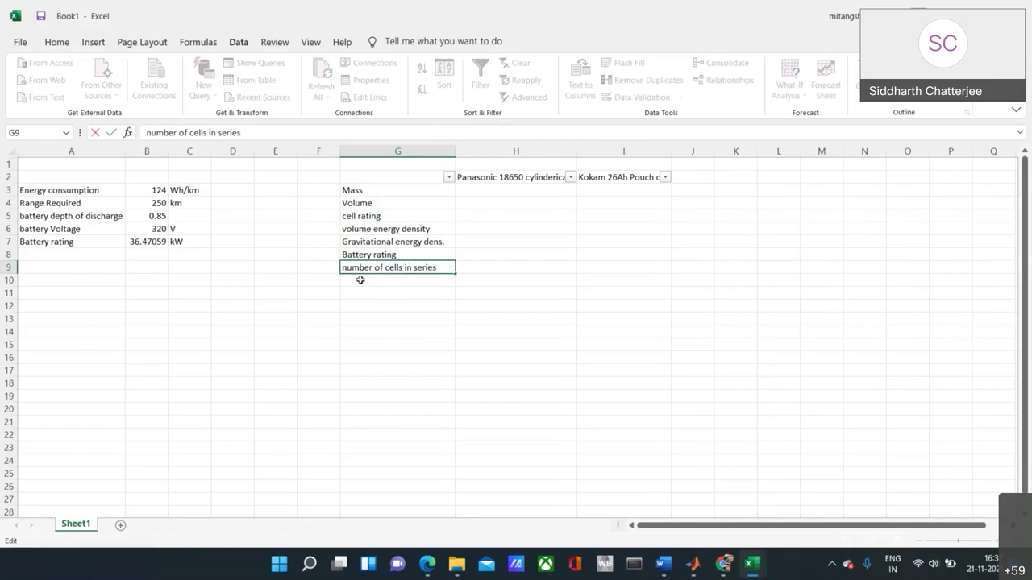
left_click(360, 280)
type("no")
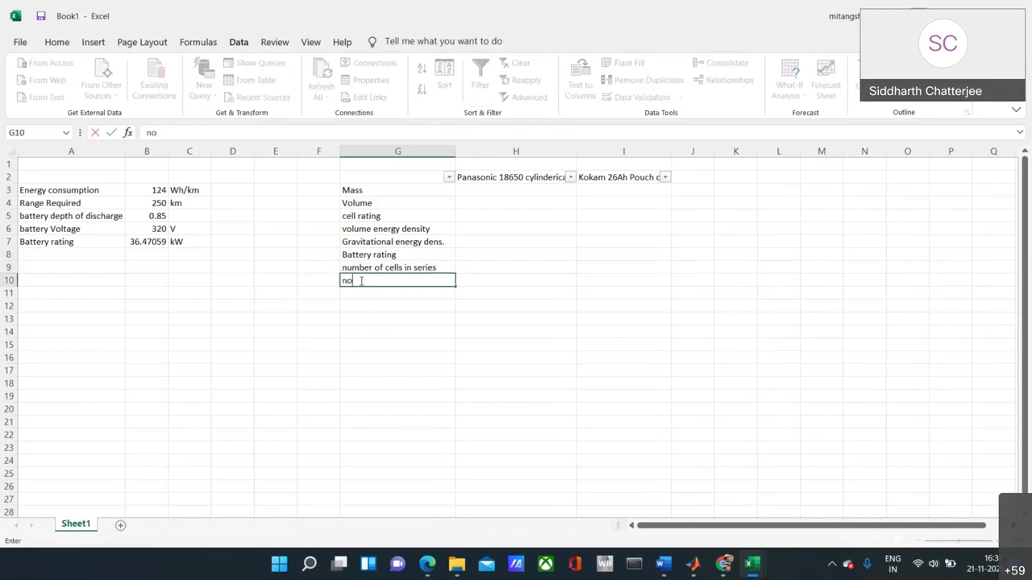
type(". of cells in parallel")
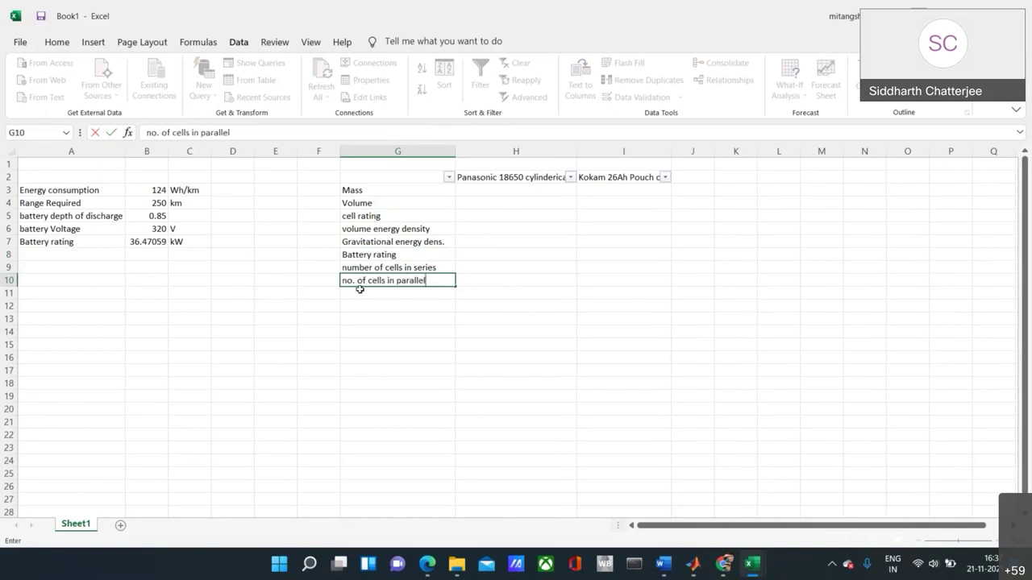
left_click(358, 289)
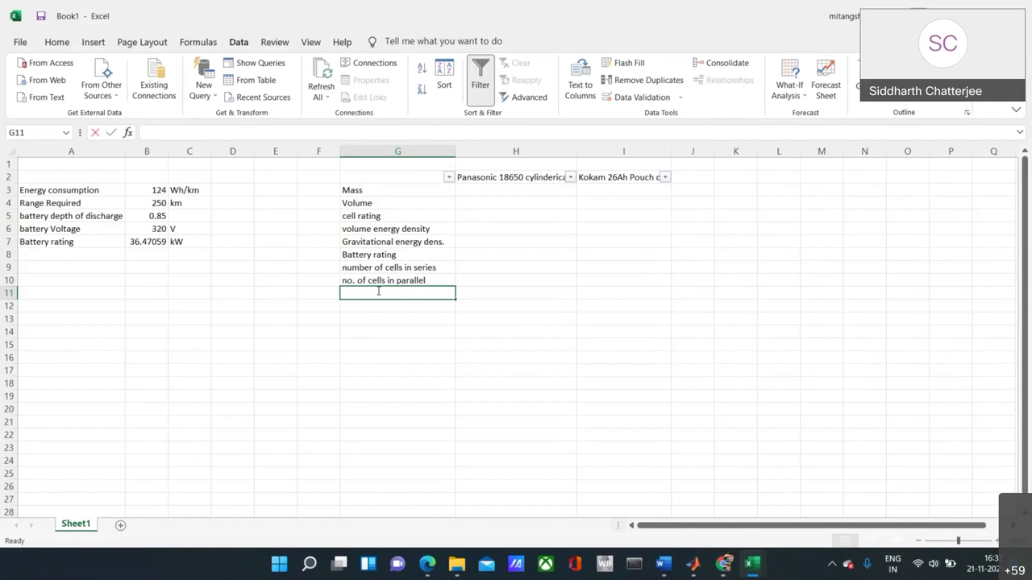
Enter 'Actual battery pack rating', 'voltage of pack', 'Current rating', 'mass of pack', 'volume of pack' in G11–G15
type("Actual bat")
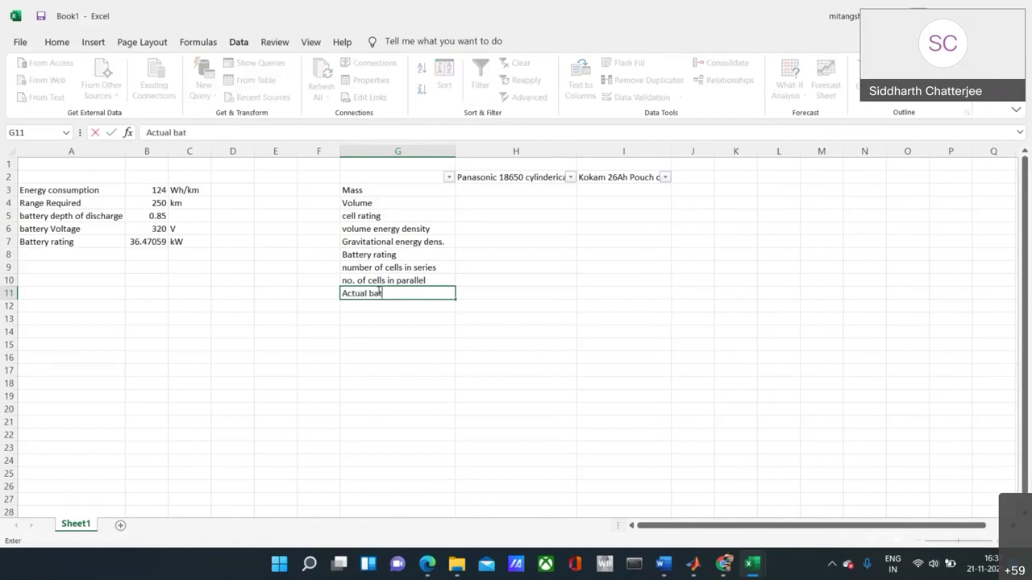
type("tery pack rating")
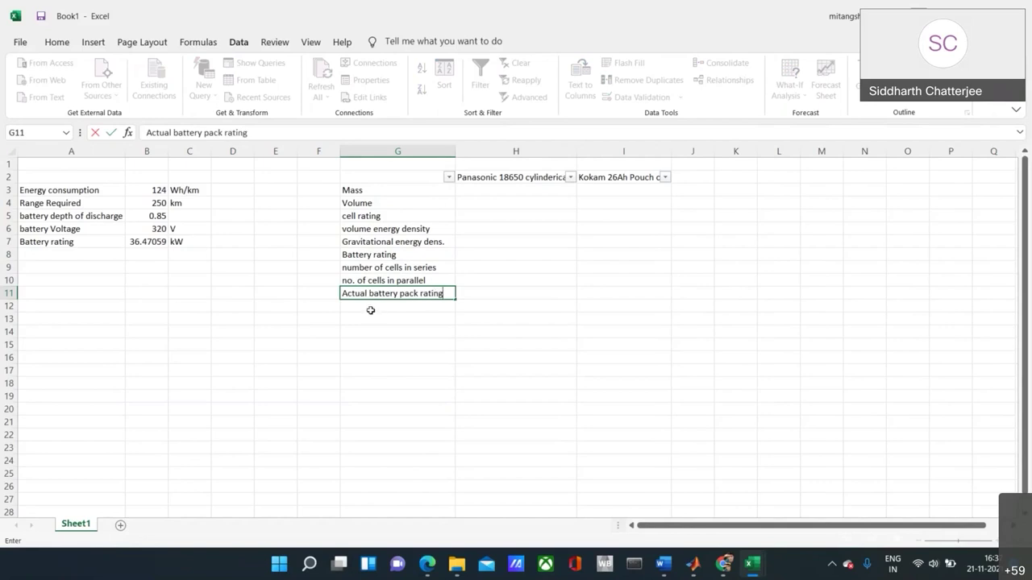
key("Return")
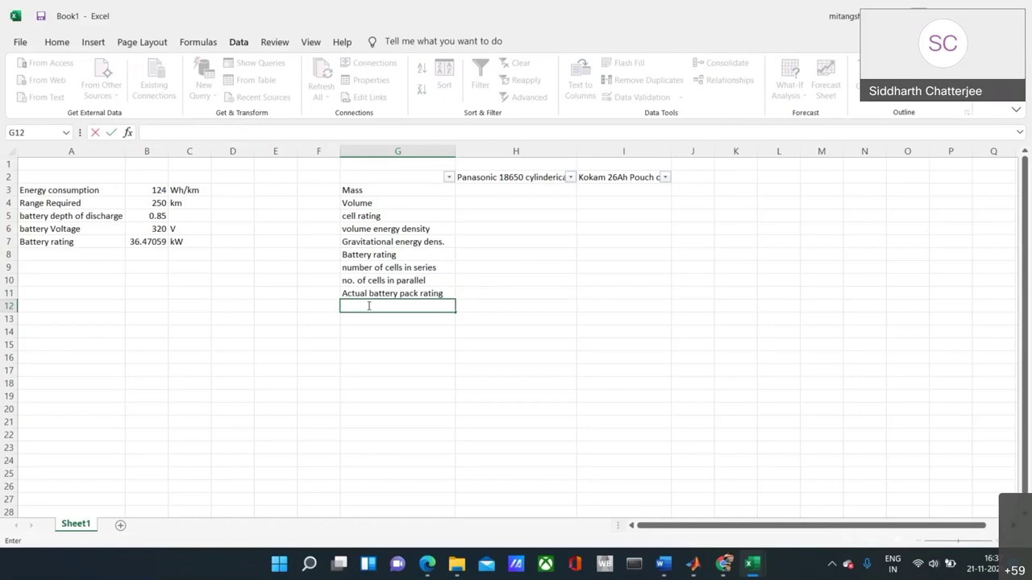
type("voltage of oack")
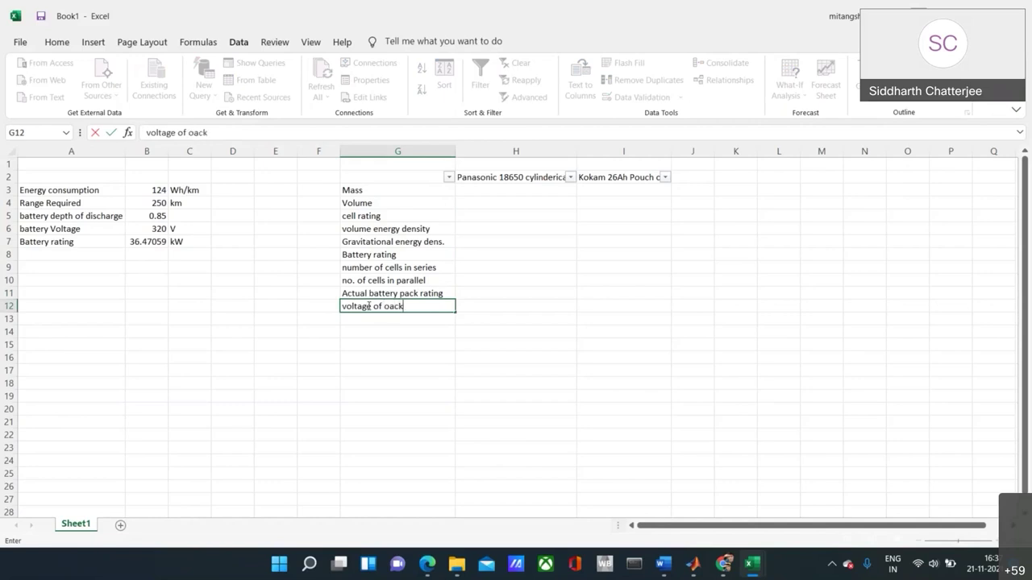
key("BackSpace")
key("BackSpace")
key("BackSpace")
key("BackSpace")
type("pack")
left_click(366, 320)
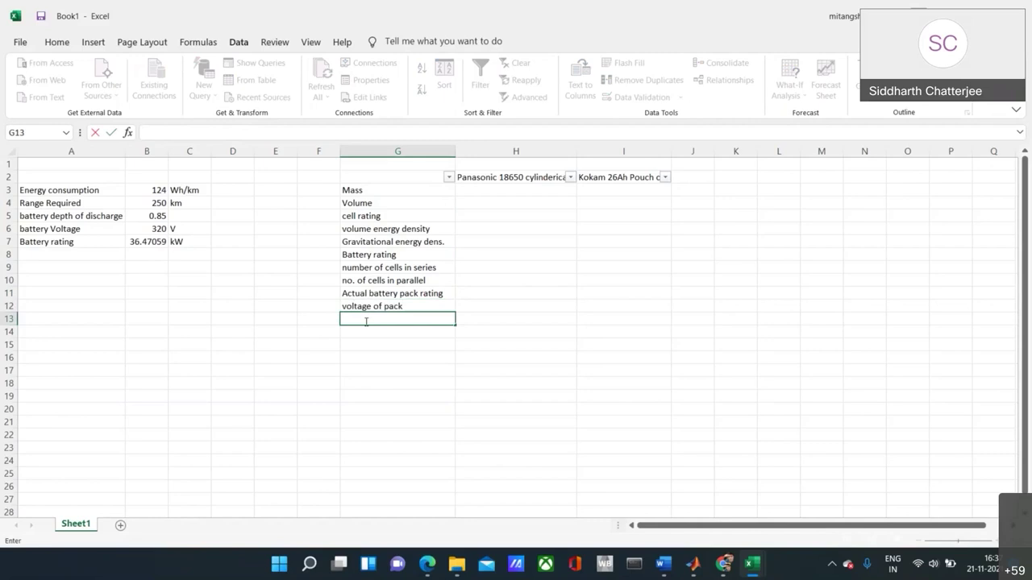
type("Current rating")
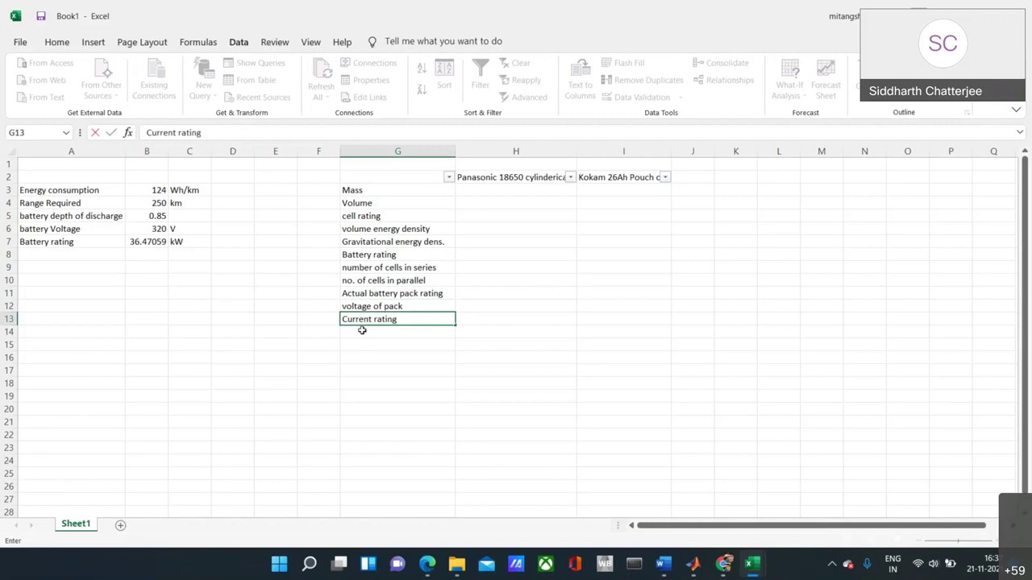
left_click(362, 331)
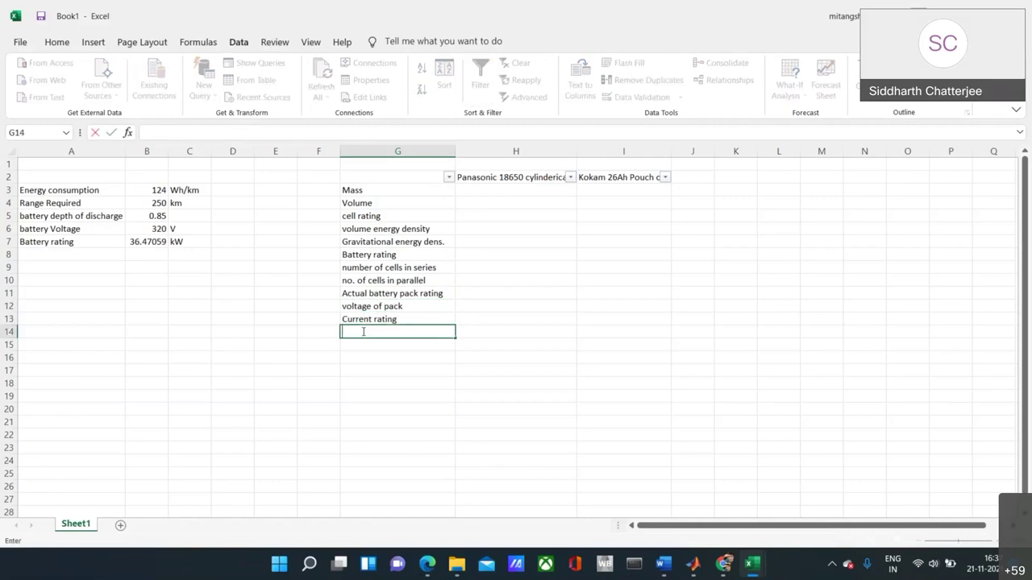
type("mass of pack")
left_click(357, 342)
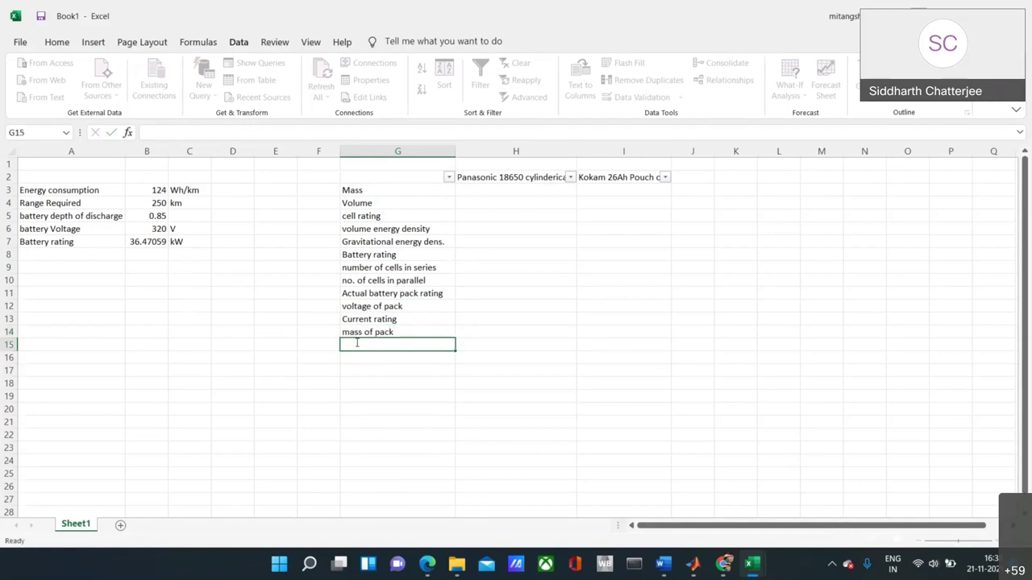
type("volume of pack")
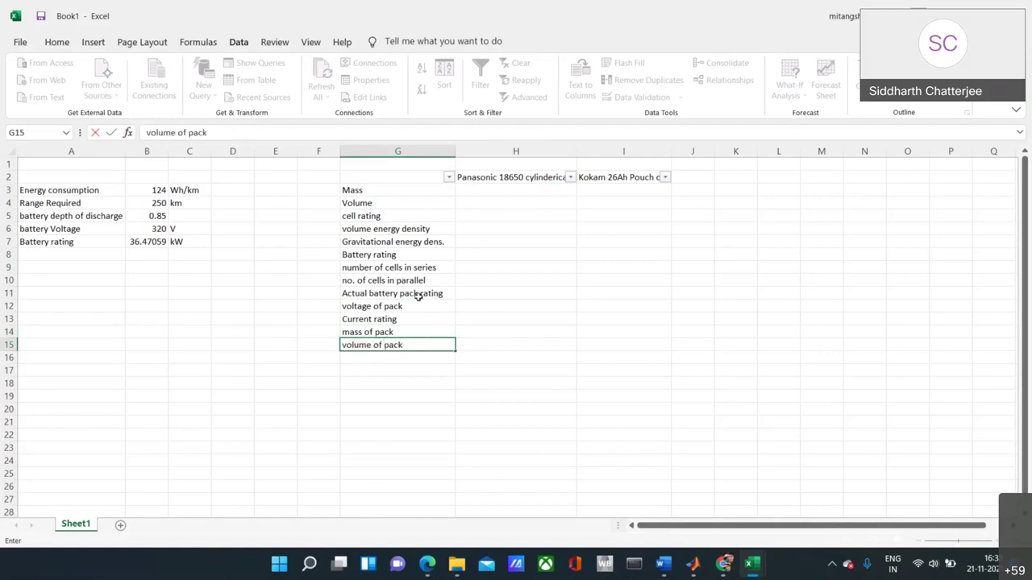
left_click(467, 189)
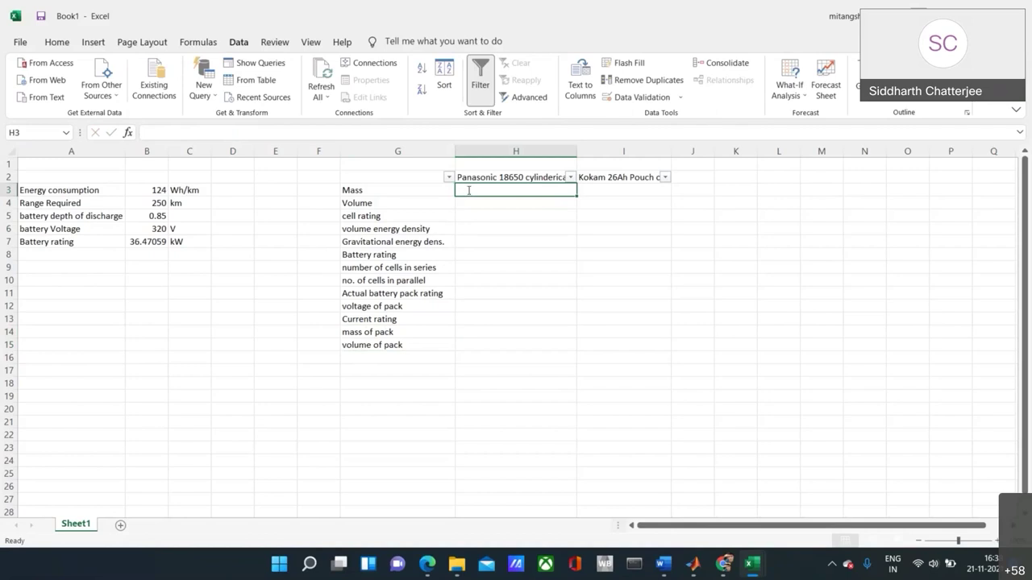
Change the G3 label to 'Mass (kg)'
double_click(468, 189)
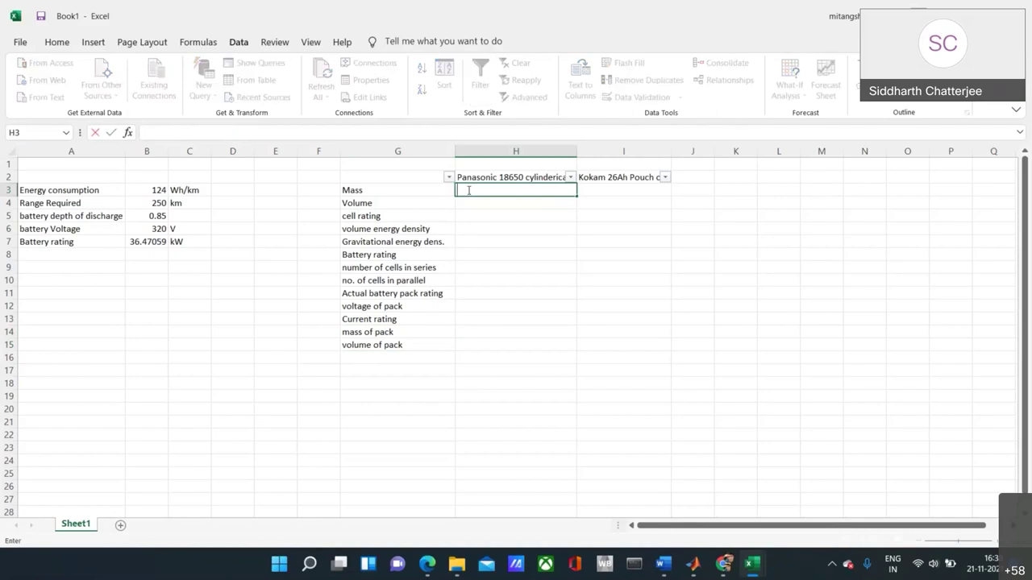
double_click(419, 190)
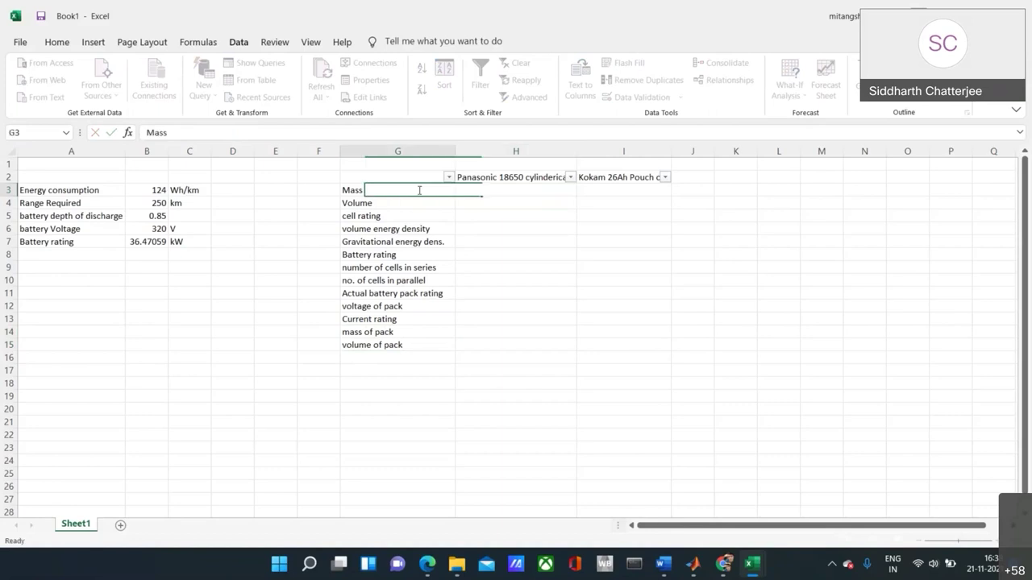
type("9")
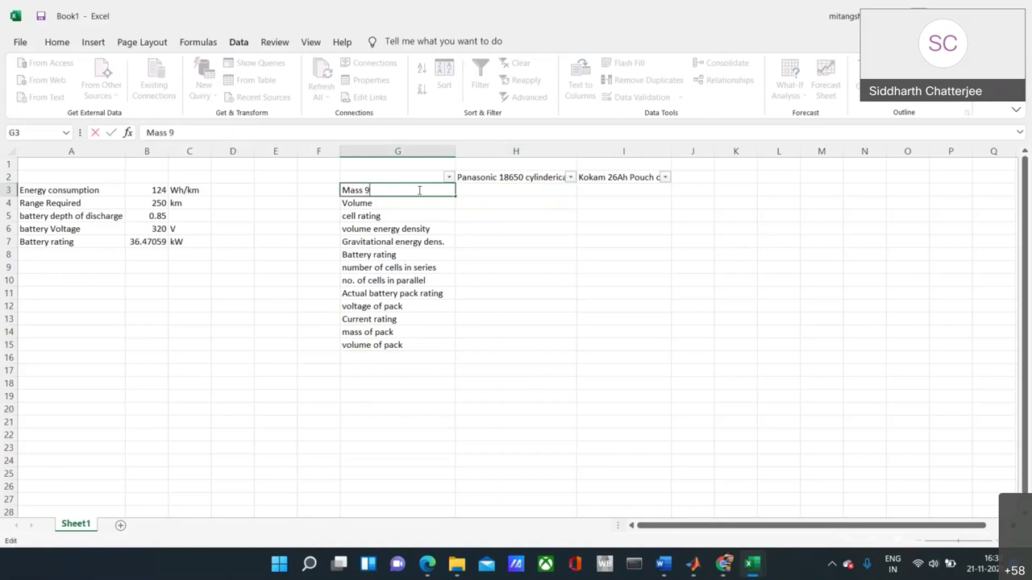
type("kg)")
key("Left")
key("Left")
key("Left")
key("BackSpace")
type("(")
left_click(468, 188)
Enter masses 0.0485 for Panasonic in H3 and 0.387 for Kokam in I3
double_click(468, 188)
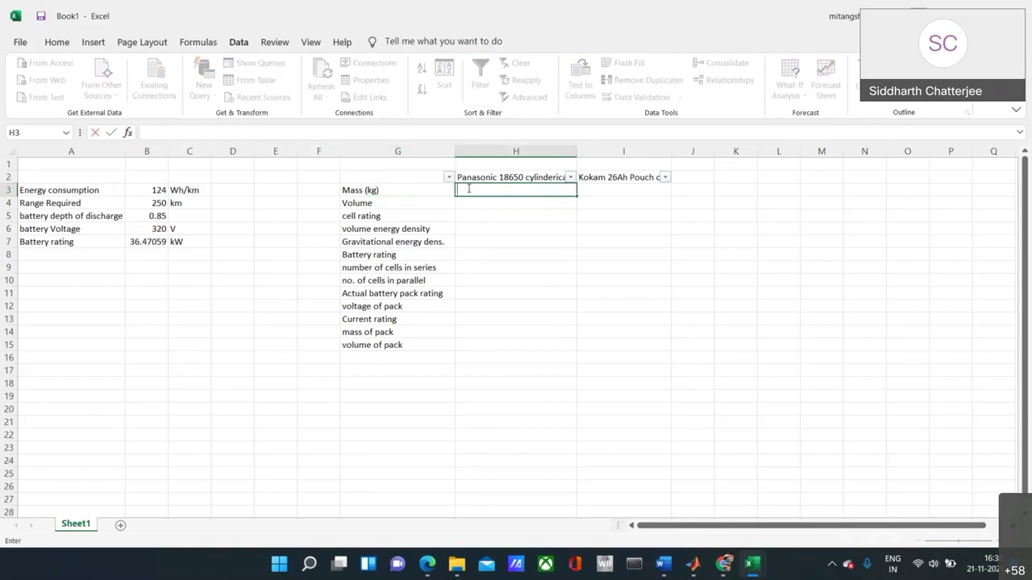
type("0.0485")
left_click(470, 202)
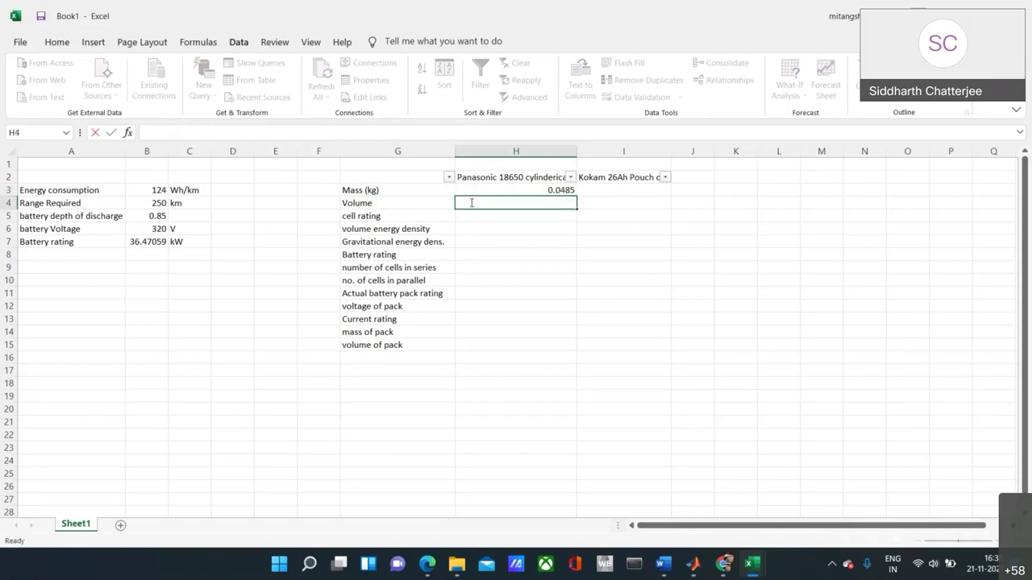
left_click(617, 189)
type("0.317")
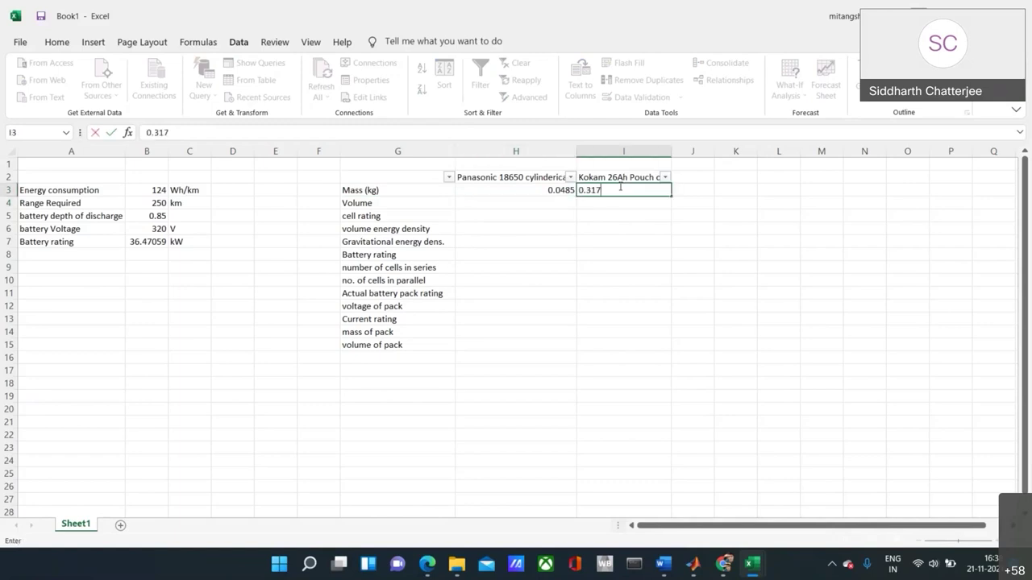
key("BackSpace")
key("BackSpace")
type("87")
left_click(525, 202)
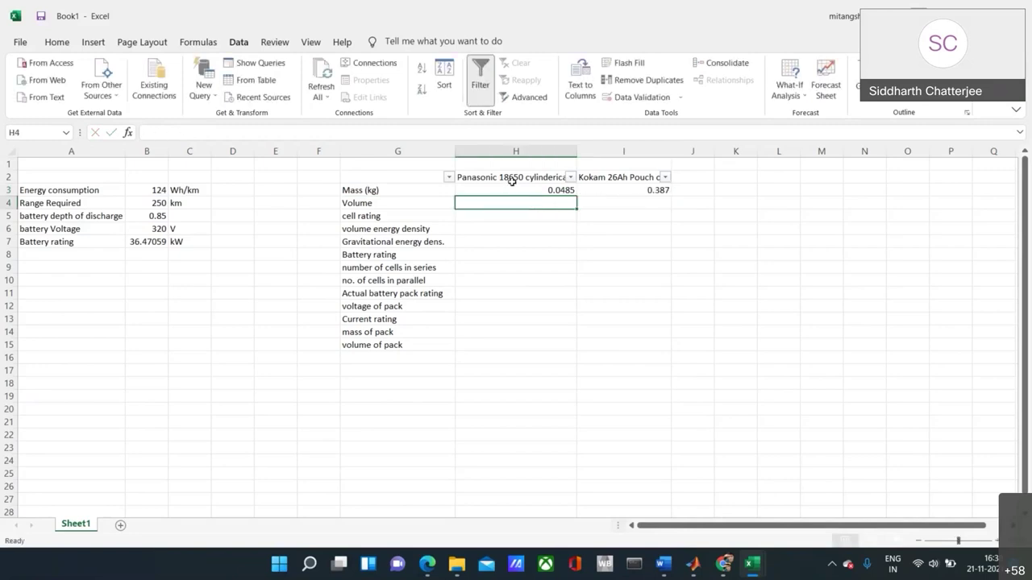
Enter the volume formula =pi*0.25*18.5*18.5*65.3 in H4
double_click(523, 201)
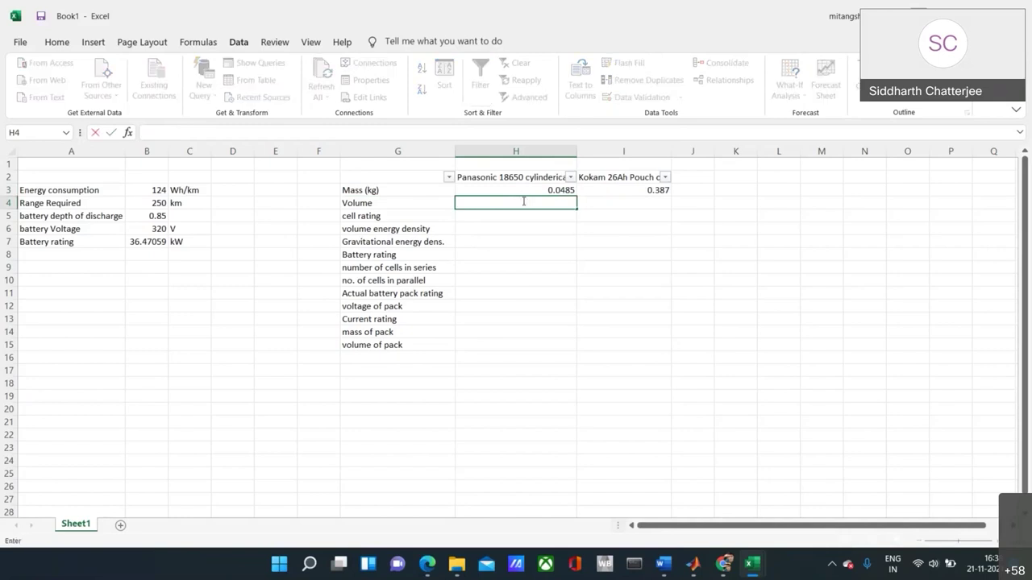
left_click(256, 130)
type("=pi")
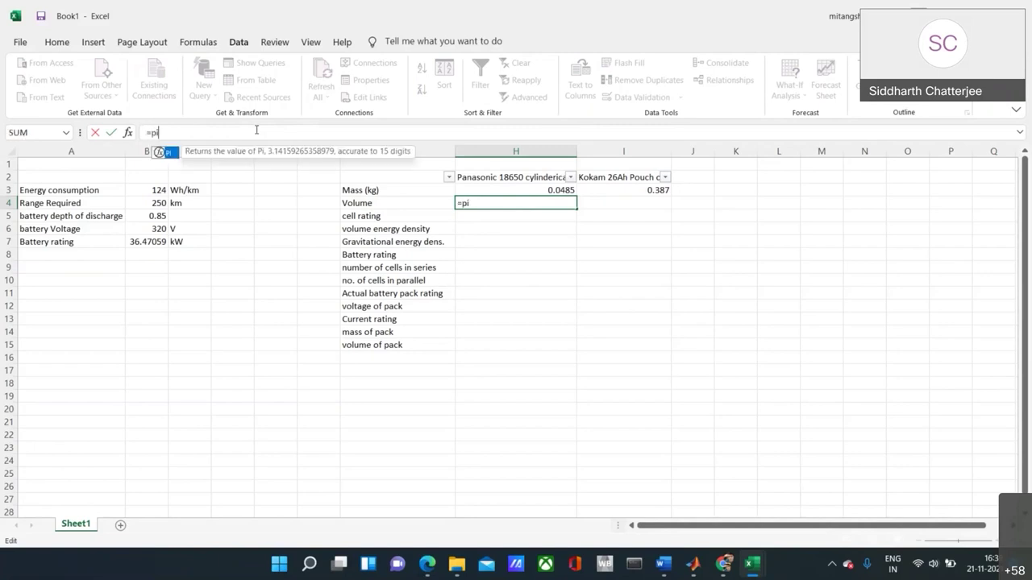
type("*0.")
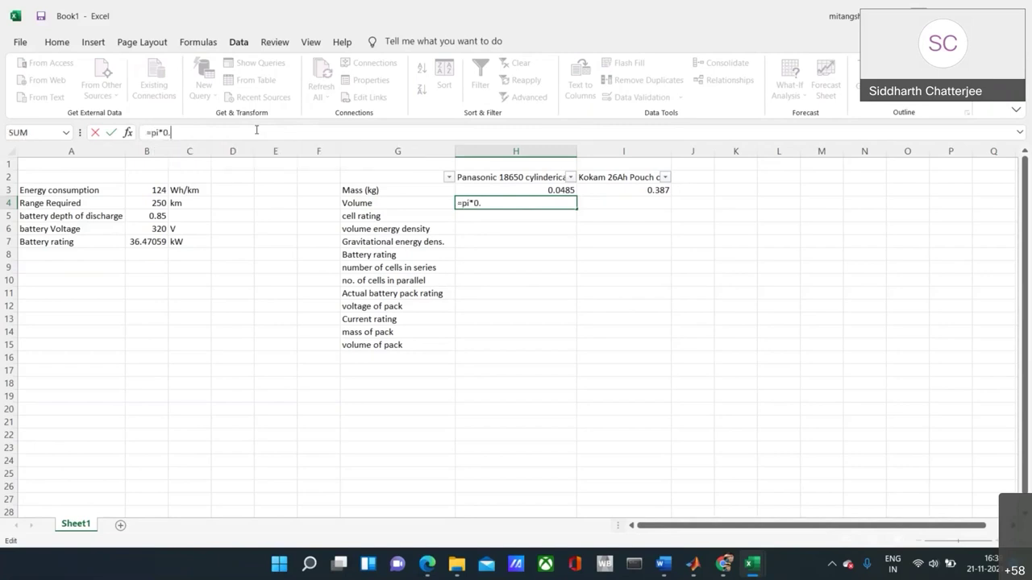
type("25*")
type("18.3*18.3*")
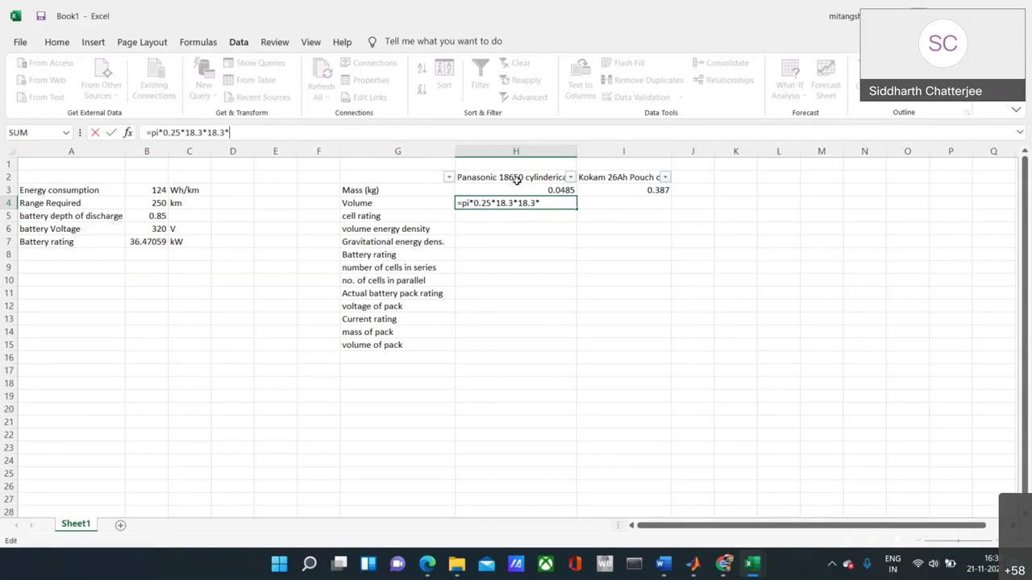
type("65.3")
left_click(225, 132)
key("BackSpace")
type("5")
left_click(202, 132)
key("BackSpace")
type("5")
key("Return")
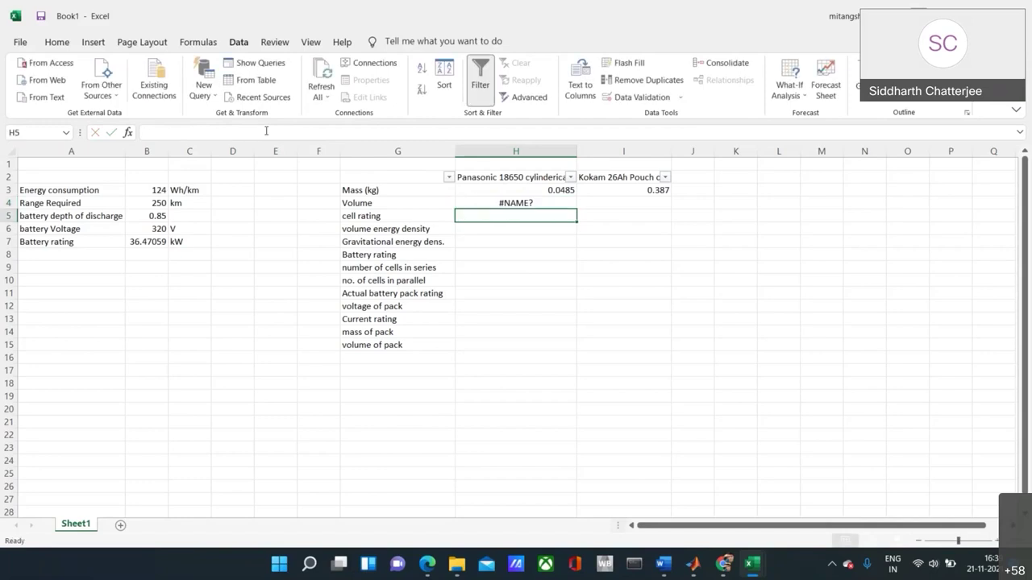
Replace the #NAME? formula in H4 with the text 1.17x10^-5
double_click(504, 204)
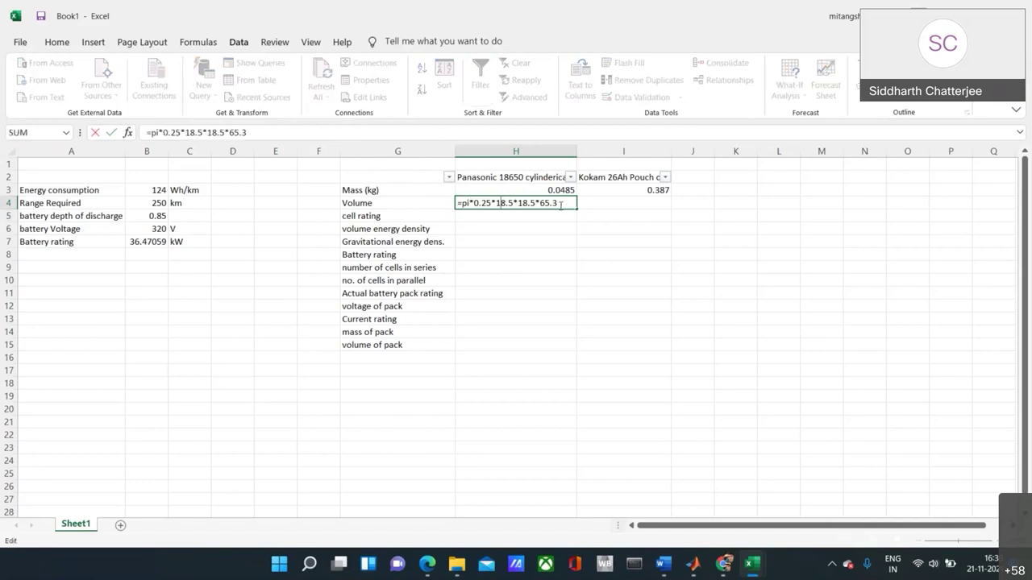
double_click(557, 203)
key("BackSpace")
key("BackSpace")
key("BackSpace")
key("BackSpace")
key("BackSpace")
key("BackSpace")
key("BackSpace")
key("BackSpace")
key("BackSpace")
key("BackSpace")
key("BackSpace")
key("BackSpace")
key("BackSpace")
key("BackSpace")
key("BackSpace")
key("BackSpace")
key("BackSpace")
key("BackSpace")
key("BackSpace")
key("BackSpace")
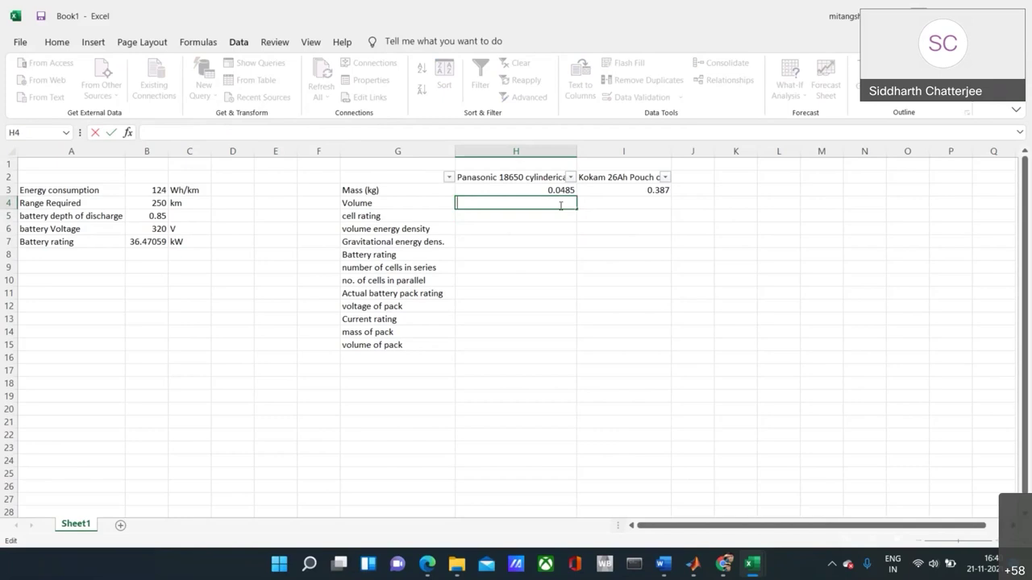
type("1.17")
type("x10^-5")
Confirm 1.17x10^-5 in H4 and enter 2.15x10 as the Kokam volume in I4
left_click(604, 206)
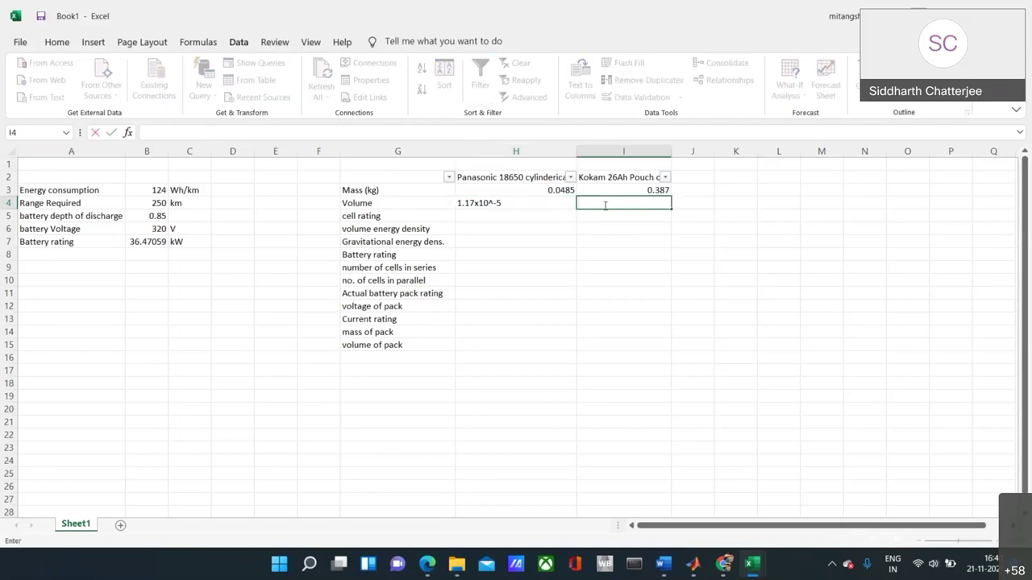
type("1.71x10")
key("BackSpace")
key("BackSpace")
key("BackSpace")
key("BackSpace")
key("BackSpace")
key("BackSpace")
key("BackSpace")
type("2.15x10")
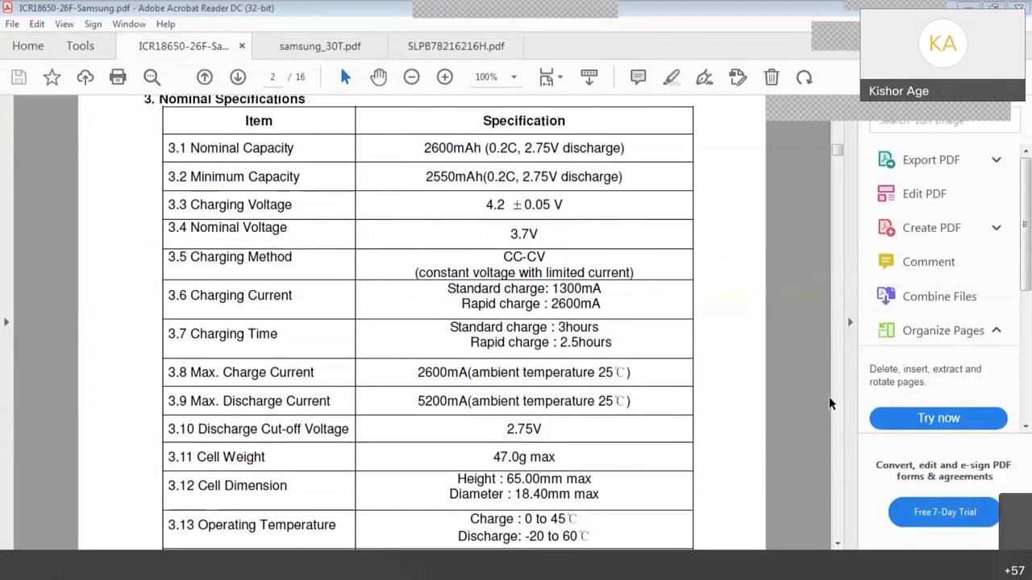
left_click(838, 545)
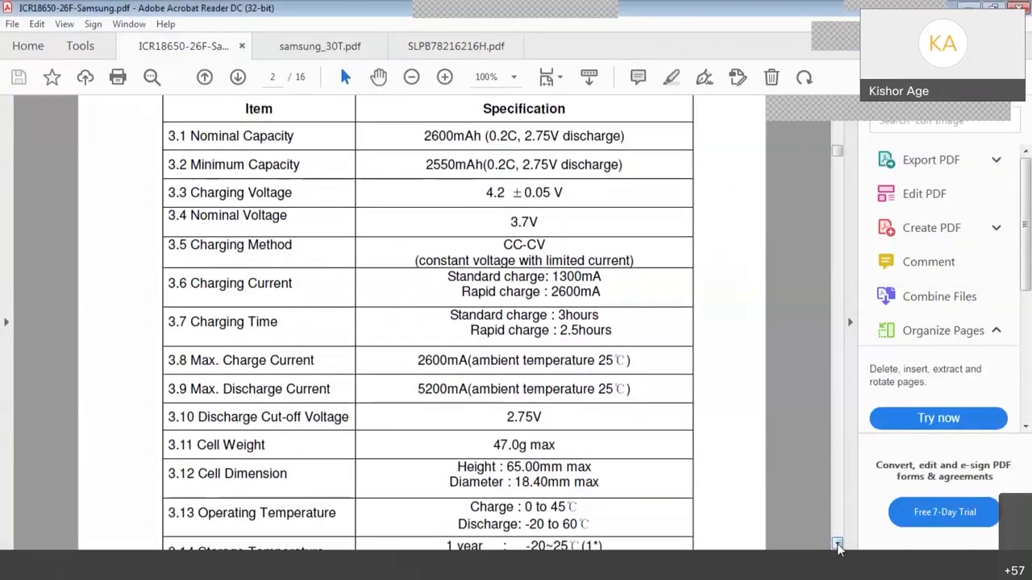
left_click(838, 545)
left_click(838, 545)
left_click(838, 545)
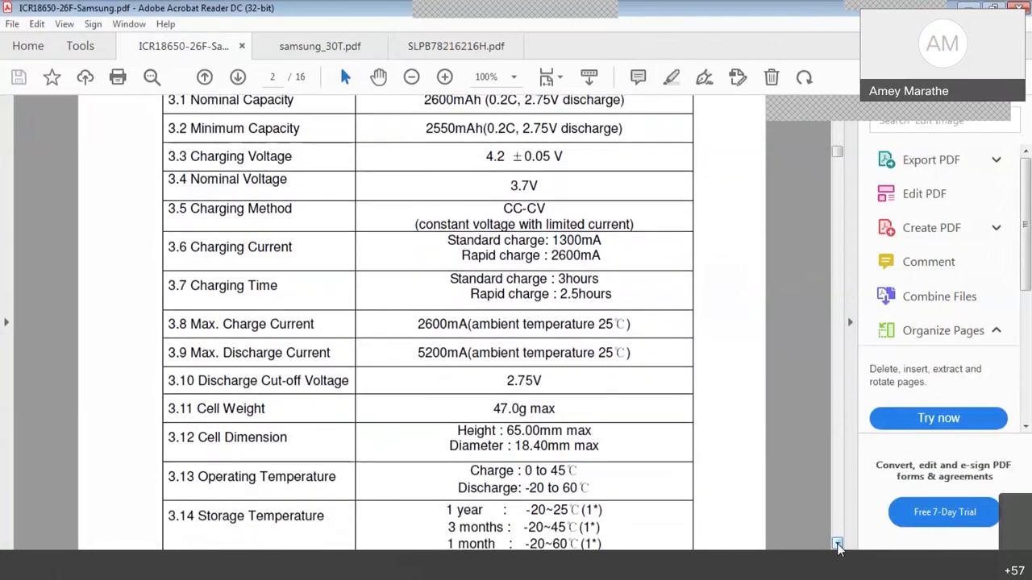
left_click(838, 545)
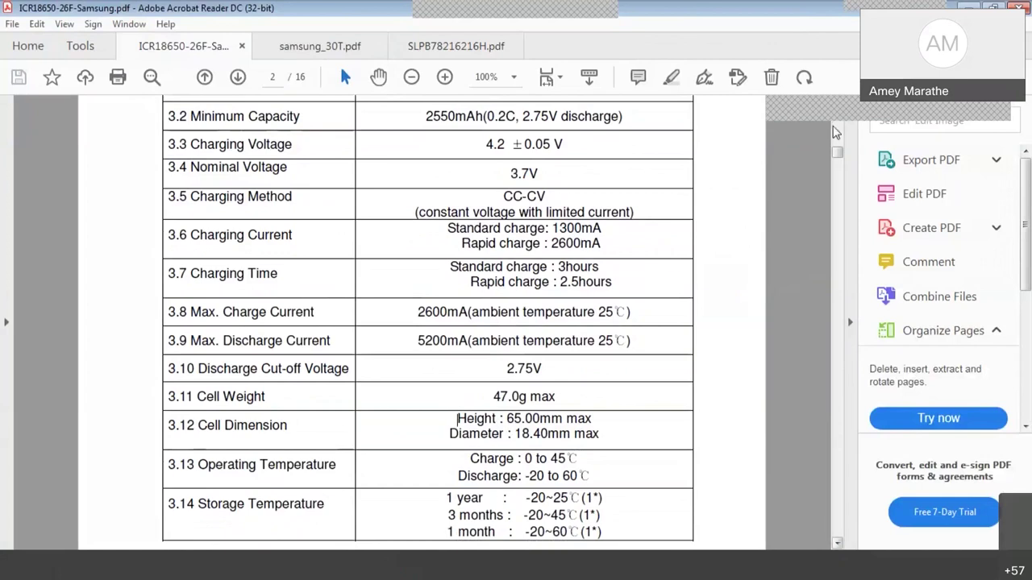
left_click(839, 547)
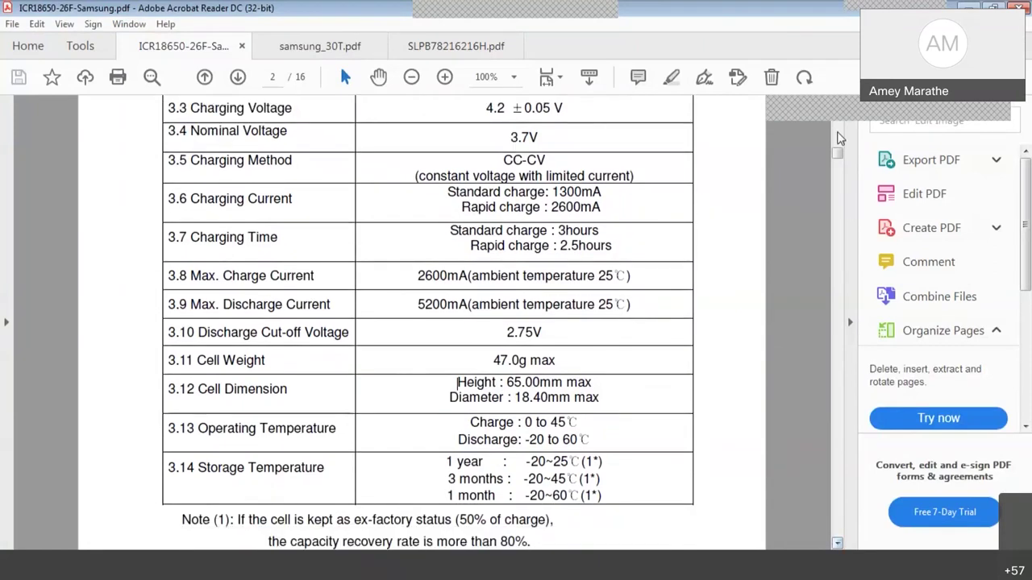
left_click(839, 139)
left_click(838, 546)
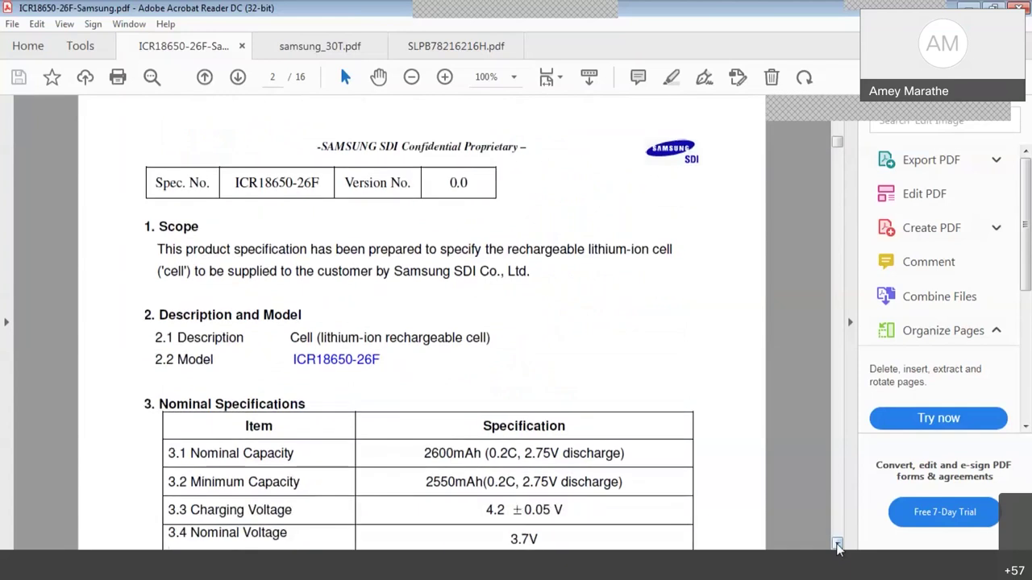
left_click(838, 546)
left_click(839, 545)
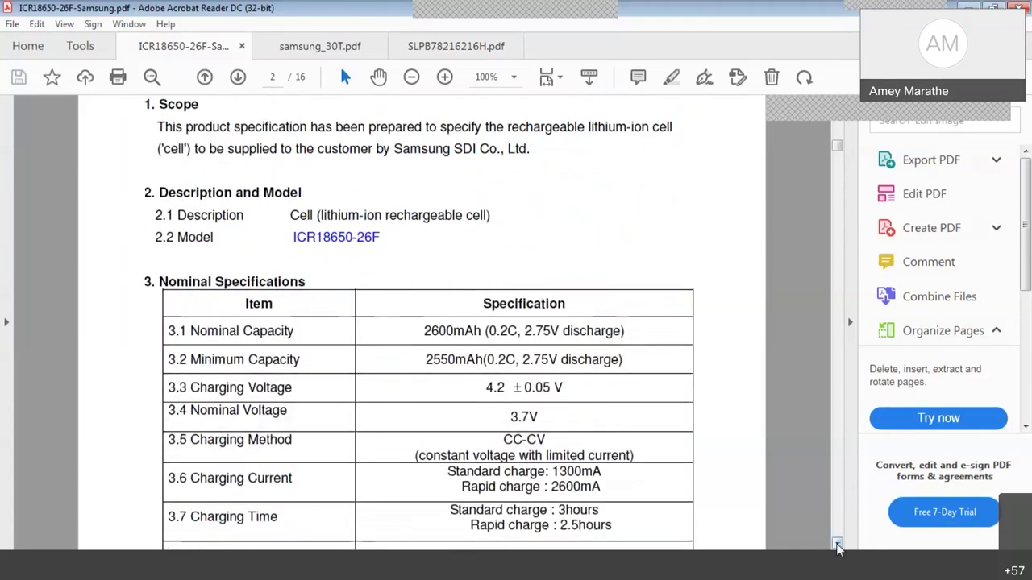
left_click(838, 546)
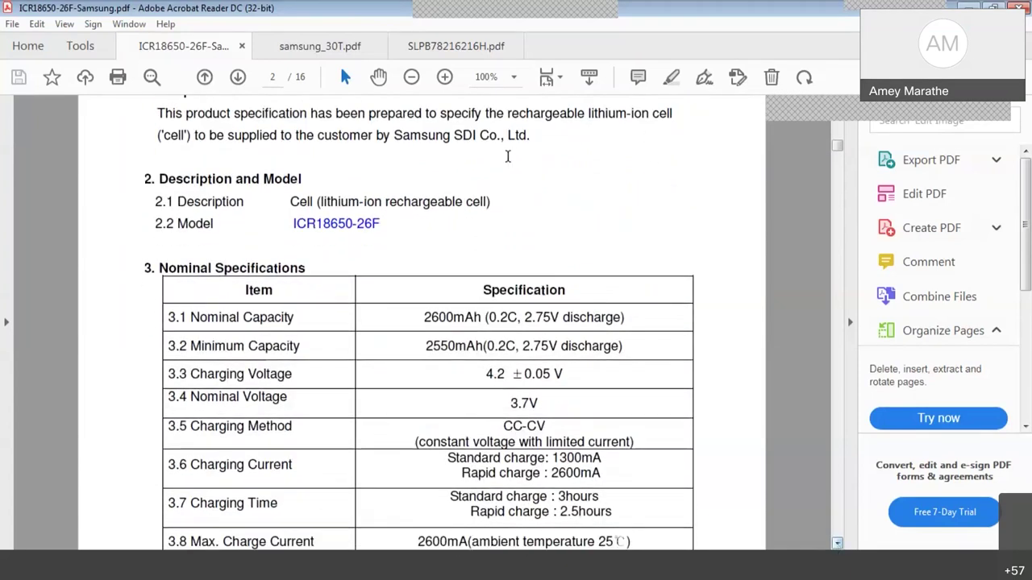
Review the SLPB78216216H, samsung_30T and ICR18650-26F datasheets, scrolling the Samsung spec table
left_click(456, 49)
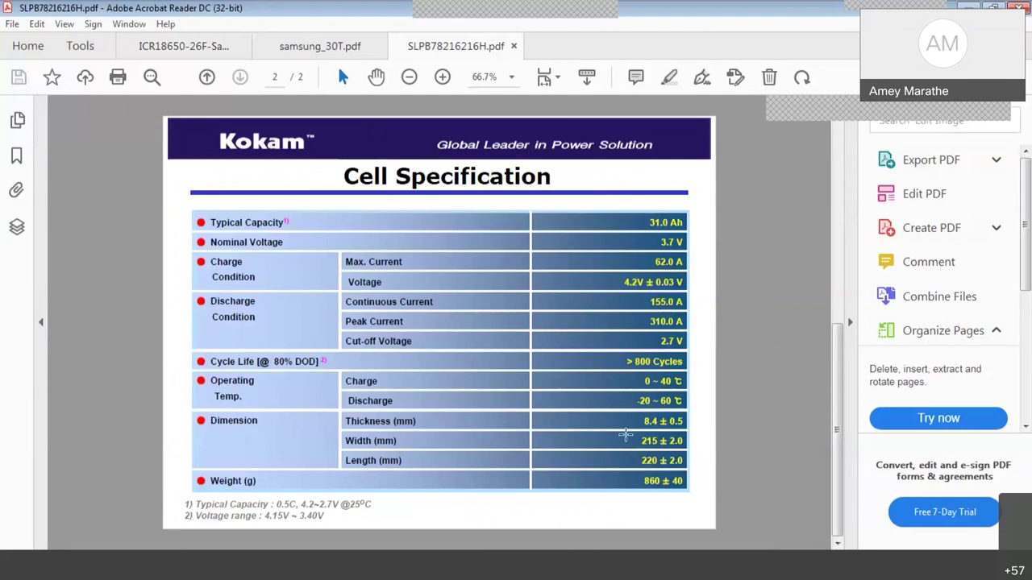
left_click(316, 46)
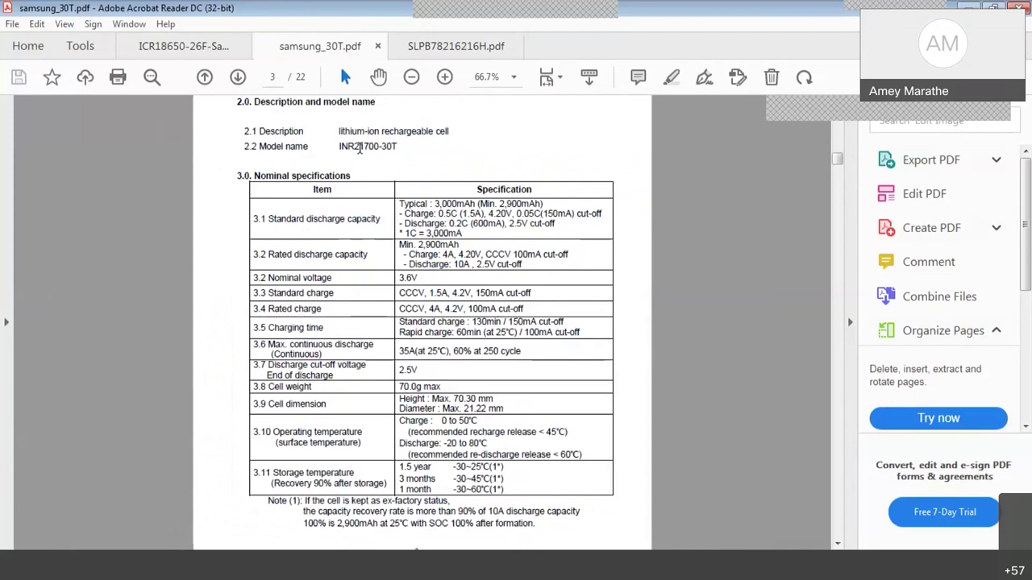
left_click(184, 46)
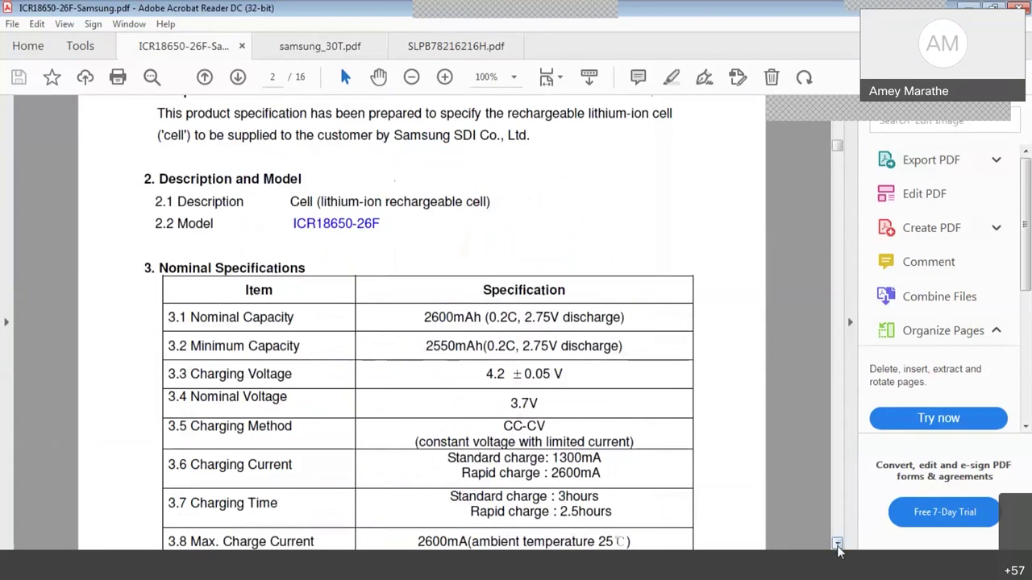
scroll(485, 447, "down", 3)
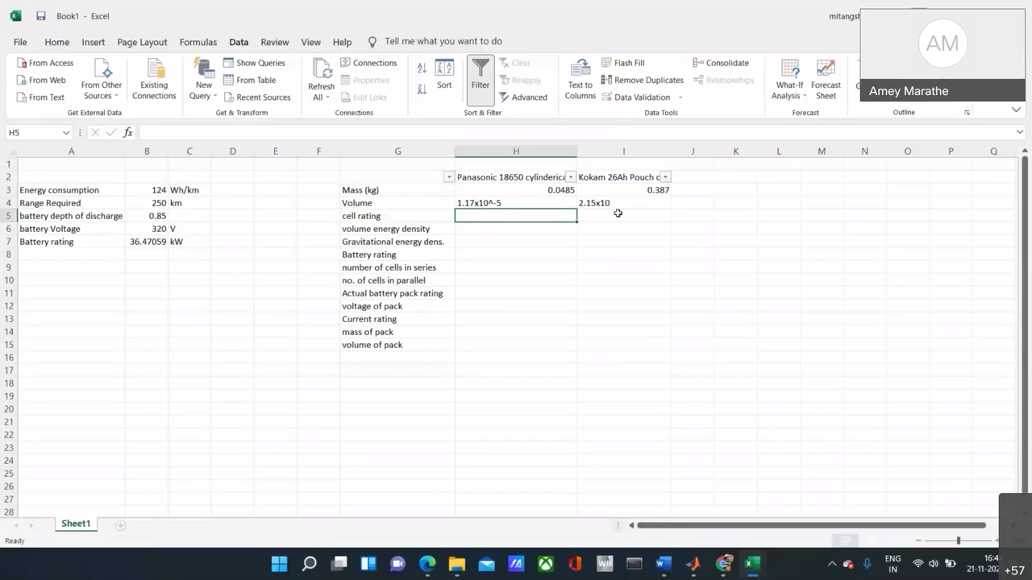
Change the Kokam volume in I4 to 2.15x10^-4
left_click(615, 206)
double_click(617, 203)
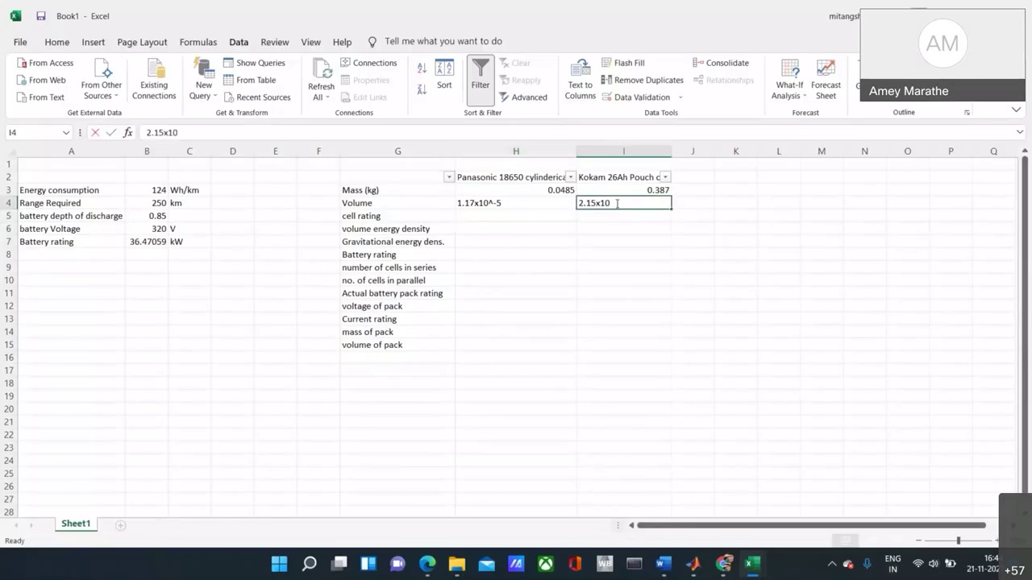
type("^-4")
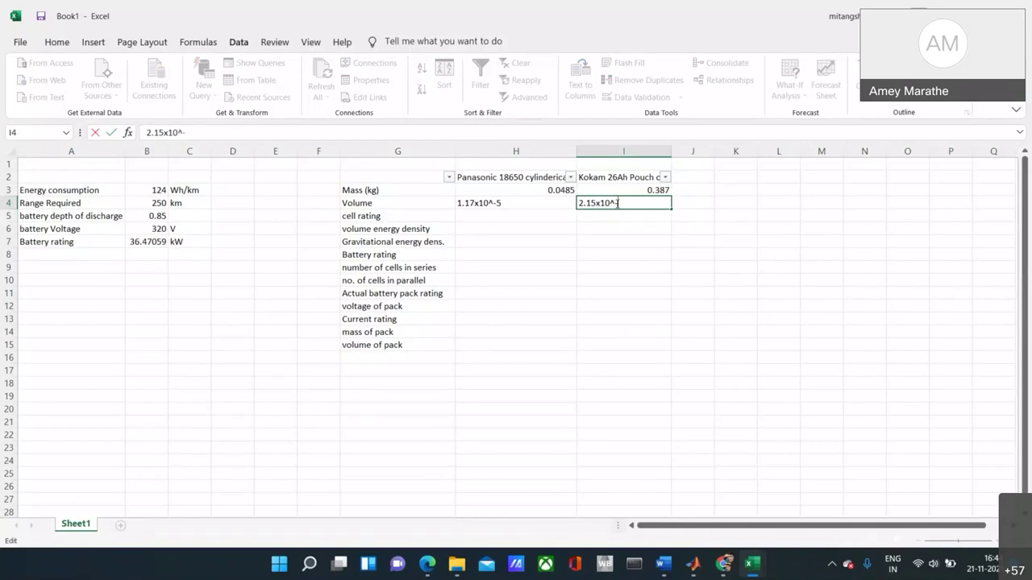
left_click(463, 218)
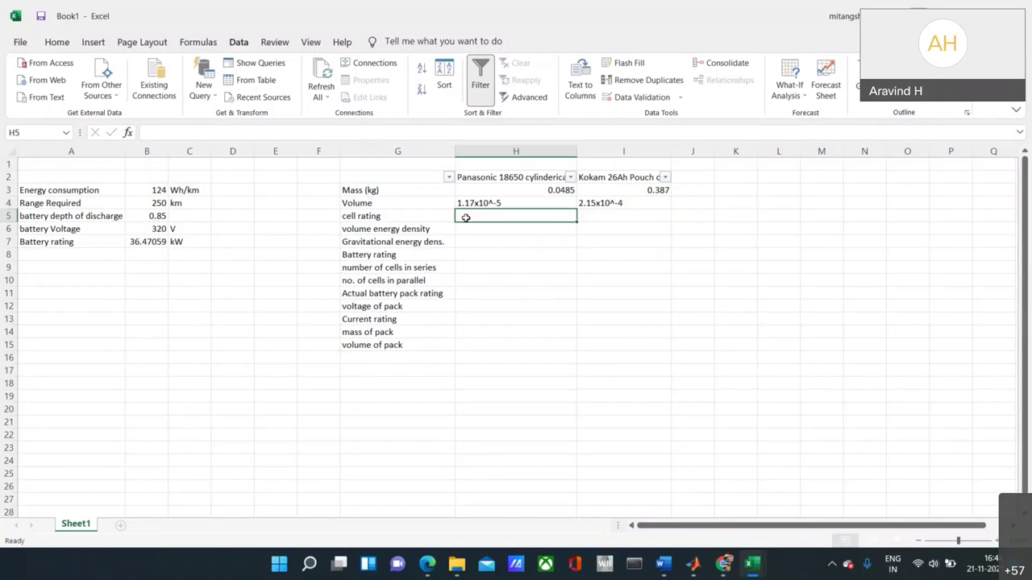
Append '(v' to the G5 label so it reads 'cell rating (v'
double_click(464, 217)
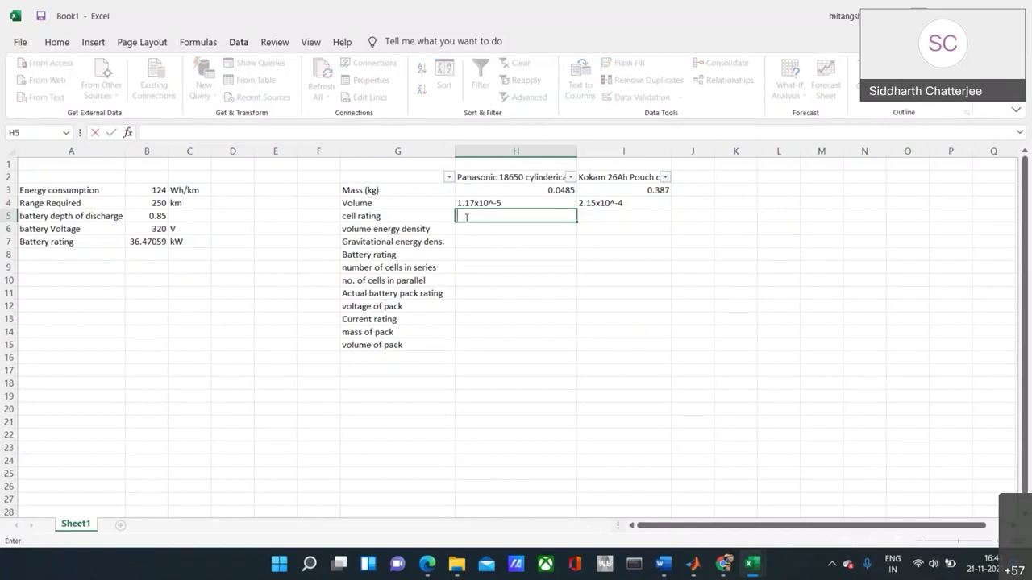
double_click(391, 215)
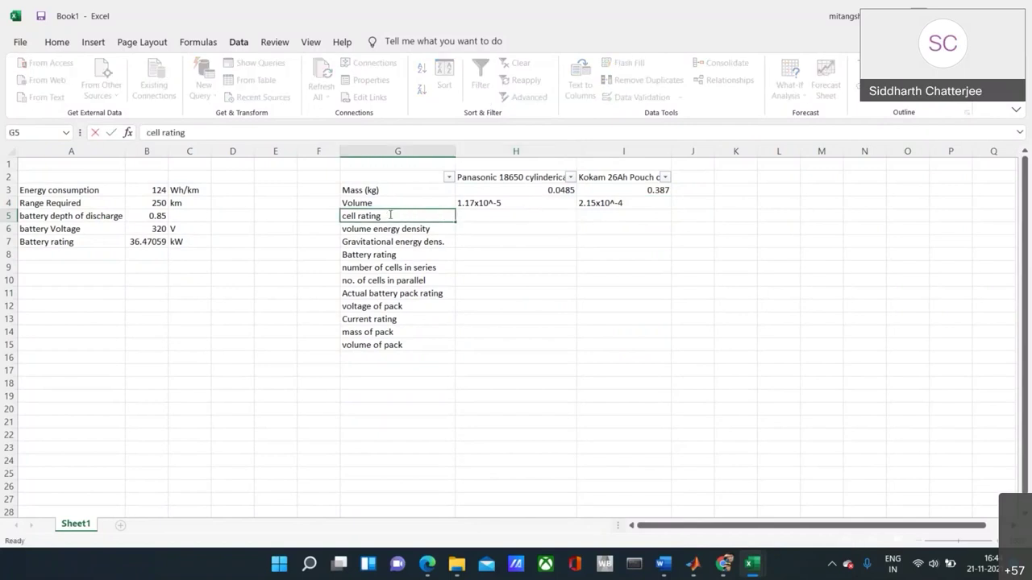
type("(v")
left_click(387, 203)
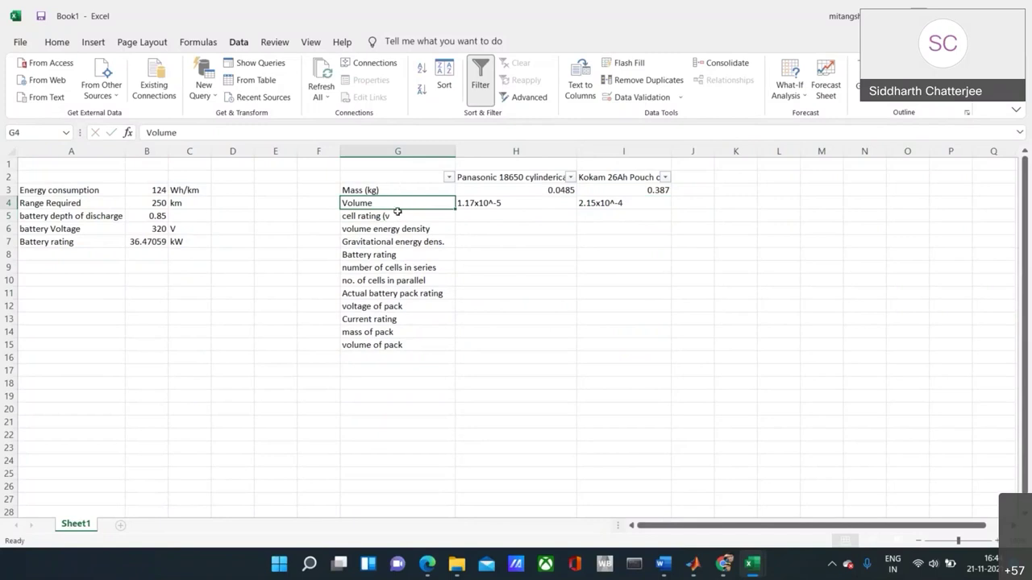
left_click(397, 214)
Insert two entire blank rows above the cell rating row and begin a new G5 label
right_click(398, 214)
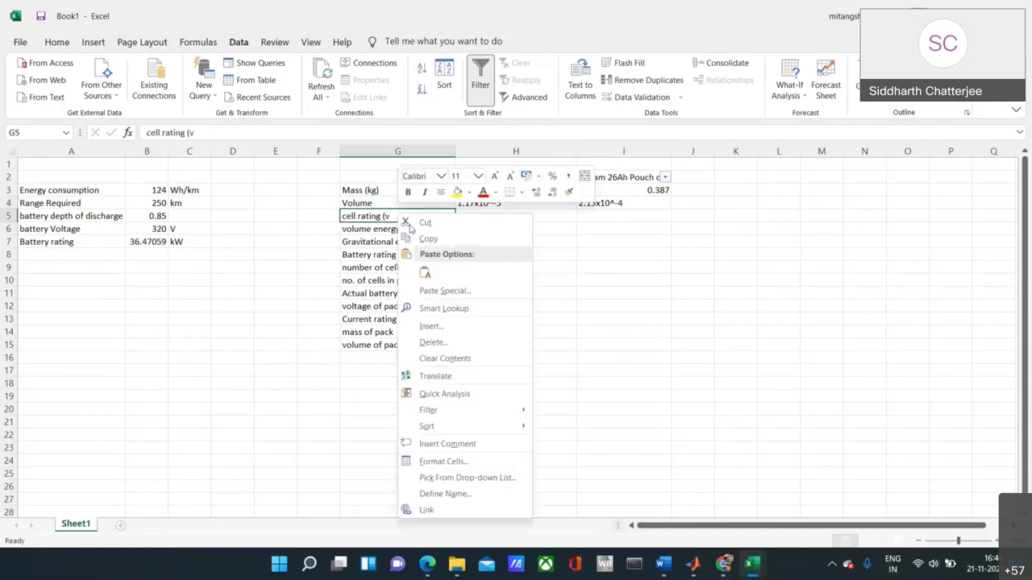
left_click(443, 326)
left_click(422, 360)
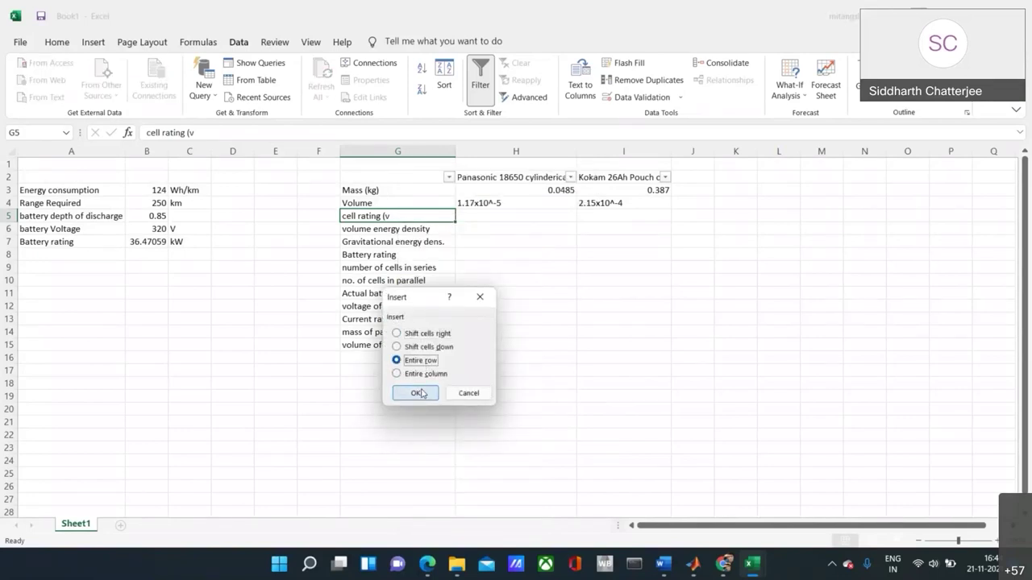
left_click(418, 393)
right_click(386, 215)
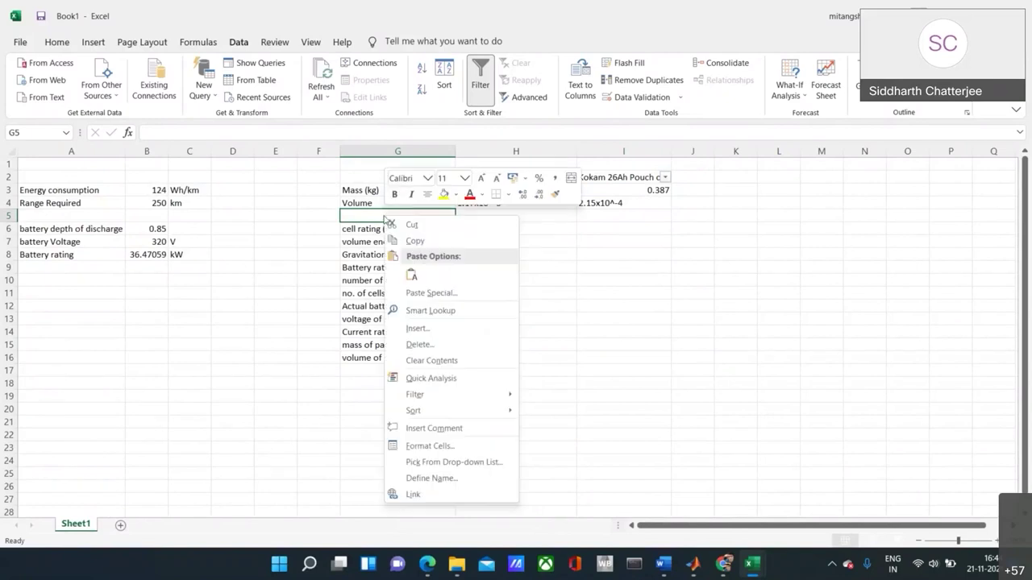
left_click(411, 331)
left_click(389, 361)
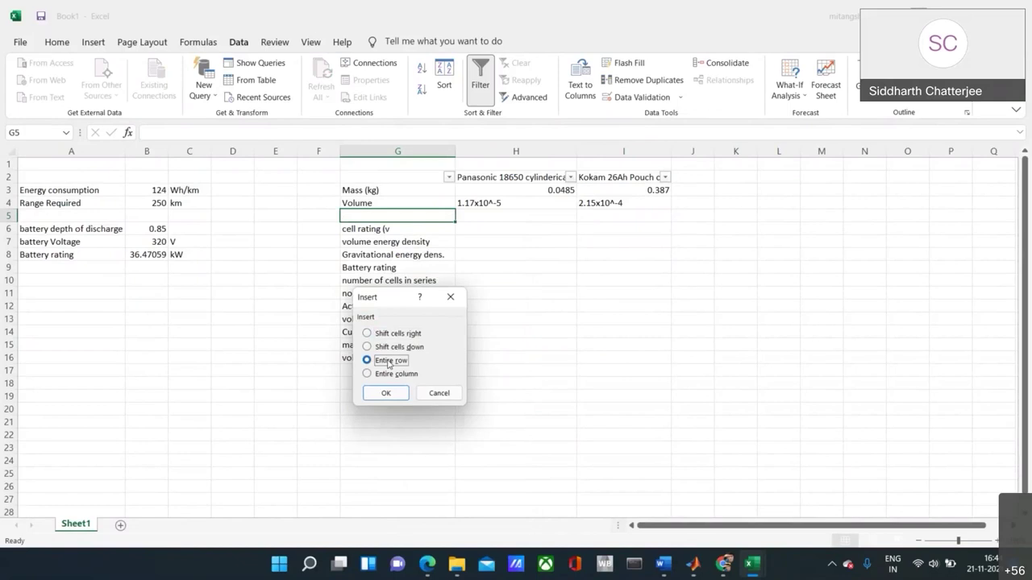
left_click(385, 393)
double_click(355, 217)
Label the new rows 'cell voltage' in G5 and 'cell current rating' in G6, fixing a typo
type("Cell voltage")
key("Return")
key("Up")
type("c")
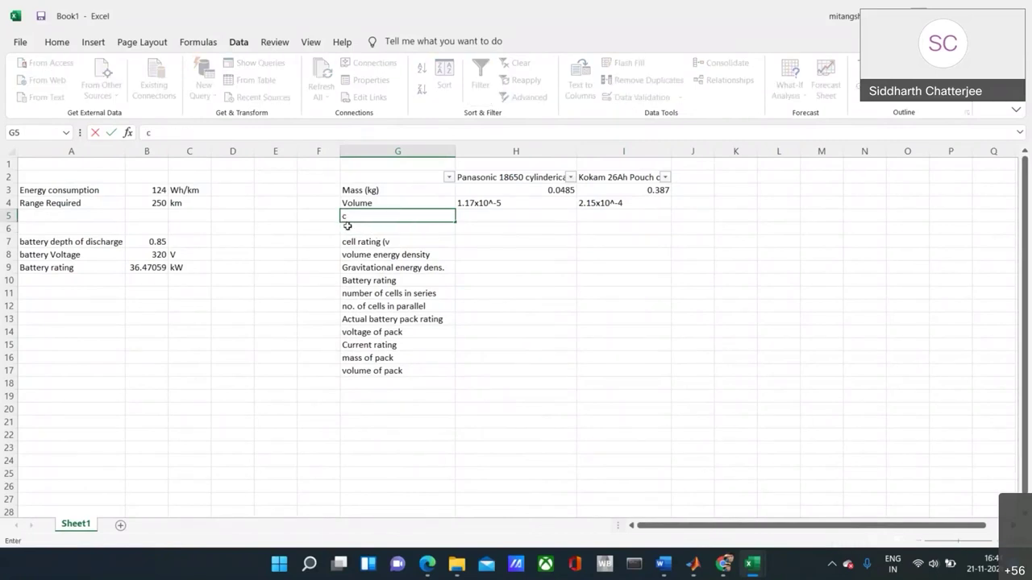
type("ell v")
type("olatge")
key("BackSpace")
key("BackSpace")
key("BackSpace")
key("BackSpace")
type("tage")
key("Return")
type("cell current")
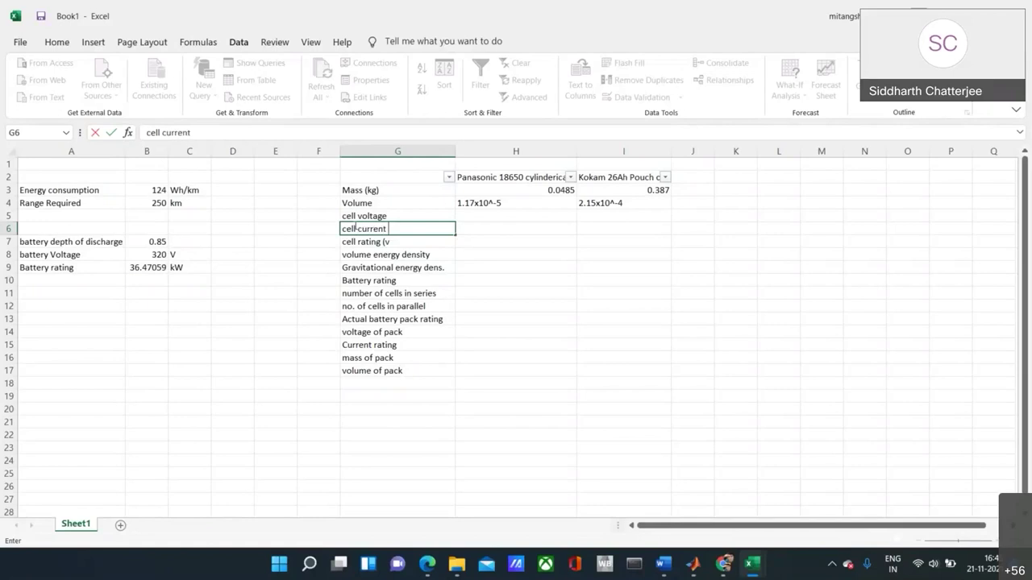
type(" rating")
Enter cell voltages 3.6 (Panasonic) and 3.7 (Kokam) and label the row 'cell voltage (V)'
left_click(478, 216)
double_click(479, 216)
type("3.6")
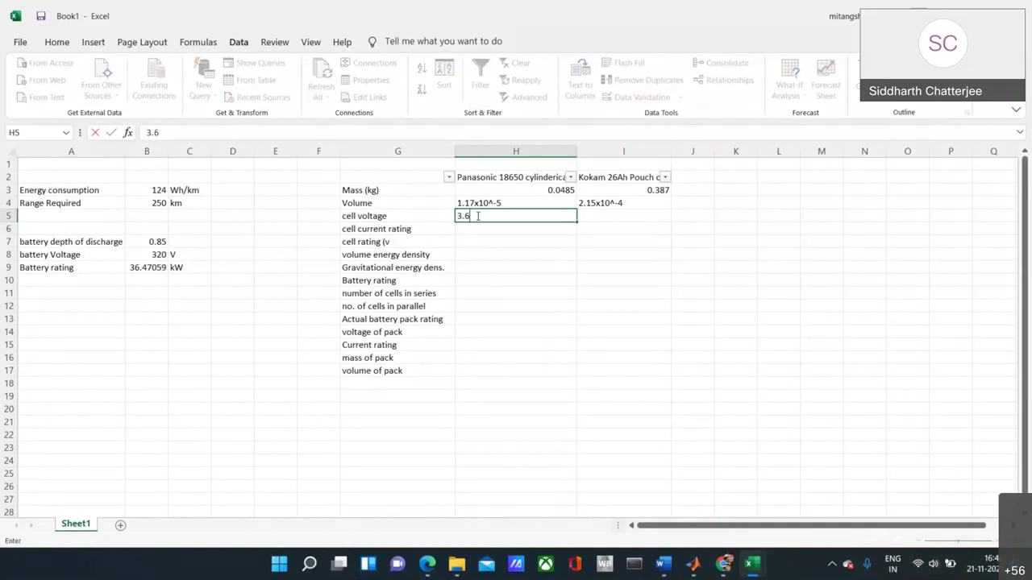
left_click(599, 218)
type("3.7")
left_click(406, 218)
double_click(406, 218)
type("(V)")
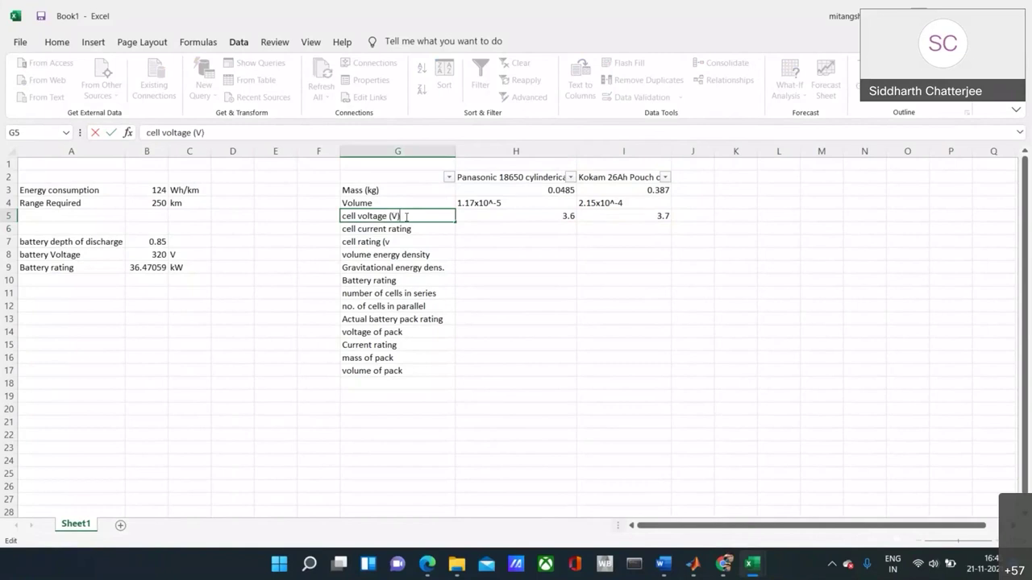
Enter current ratings 3.2 (Panasonic) and 26 (Kokam), labelling the row 'cell current rating (Ah)'
left_click(470, 227)
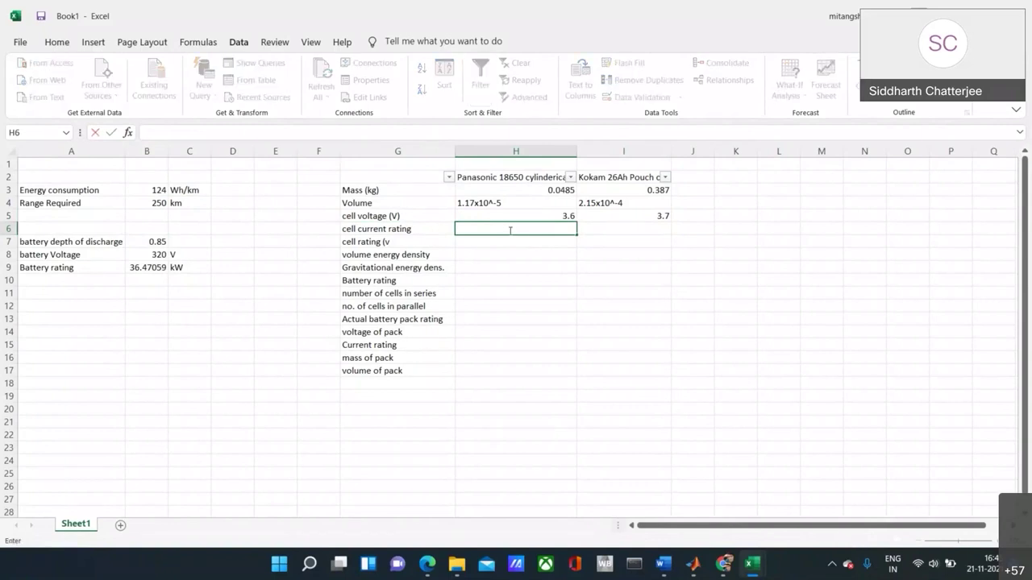
type("3.2")
double_click(425, 229)
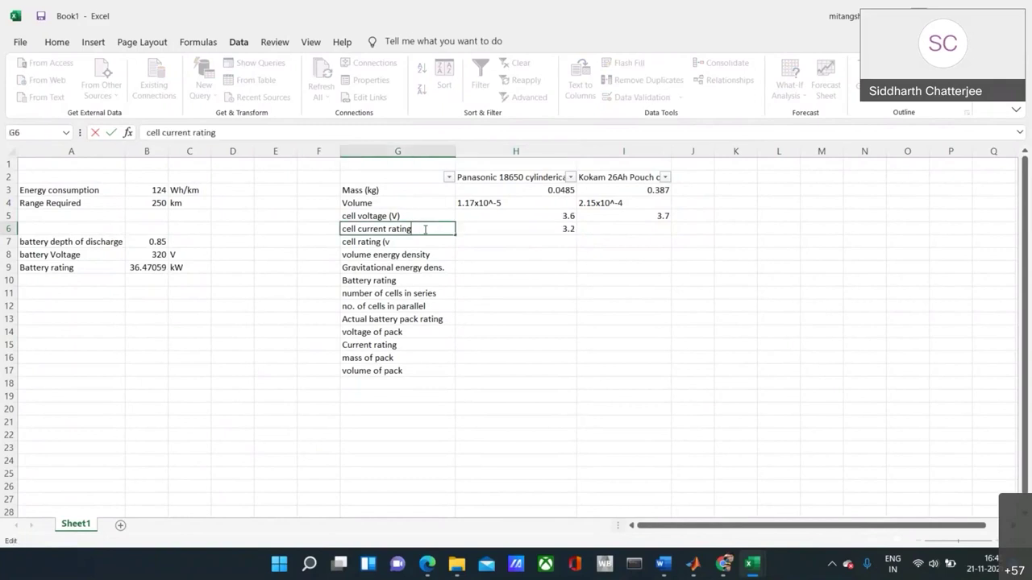
type("(Ah)")
left_click(597, 229)
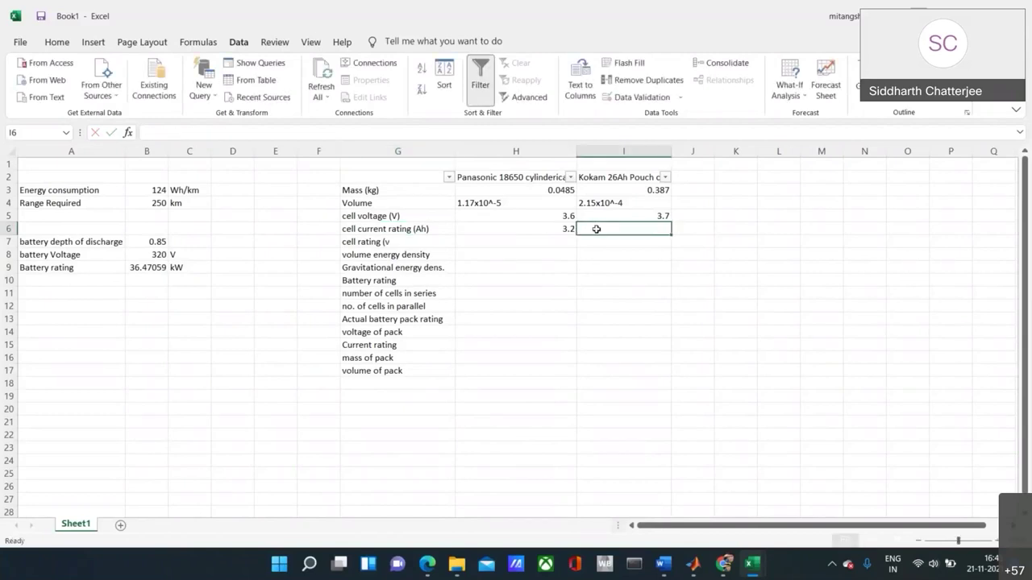
double_click(597, 230)
type("26")
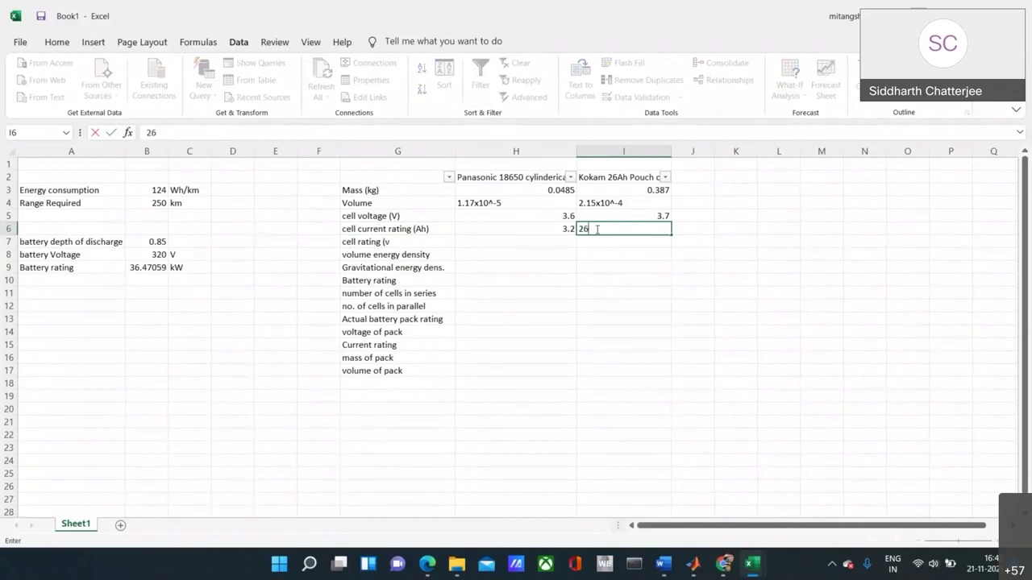
left_click(510, 240)
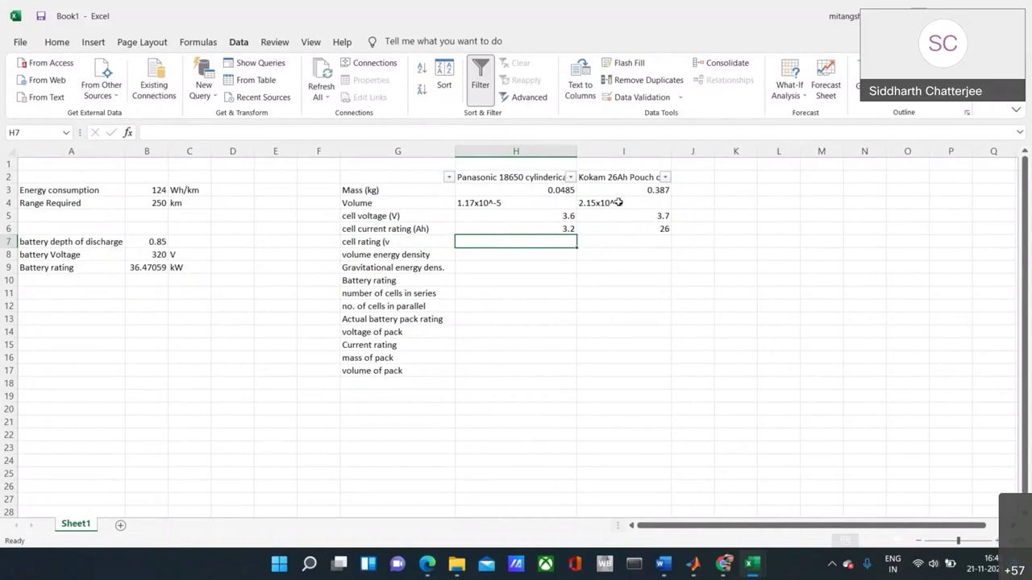
Add units to the labels so they read 'Volume (m3)' and 'cell rating (v*Ah)'
double_click(422, 204)
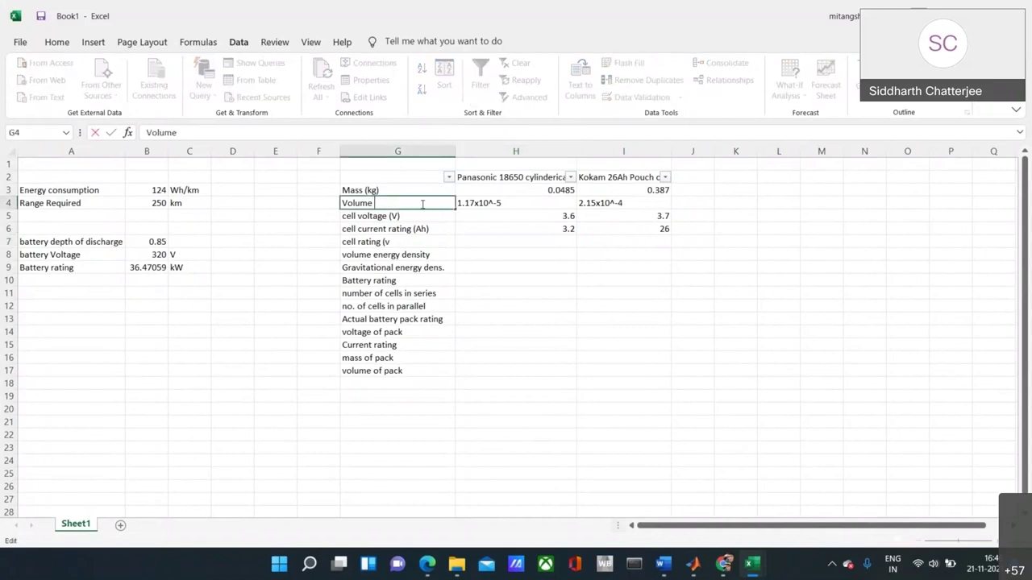
type("(m3)")
left_click(498, 214)
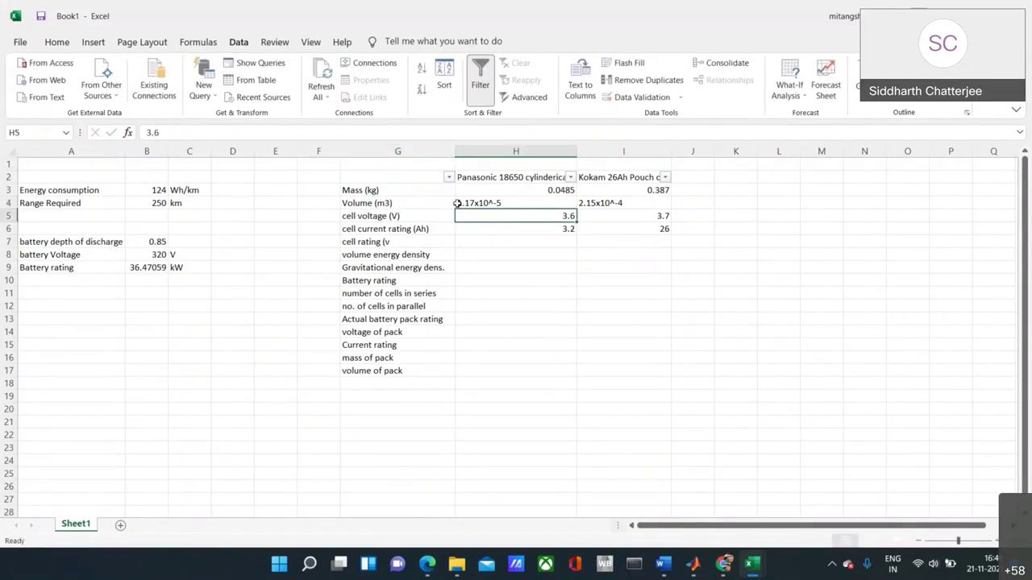
left_click(618, 226)
left_click(529, 244)
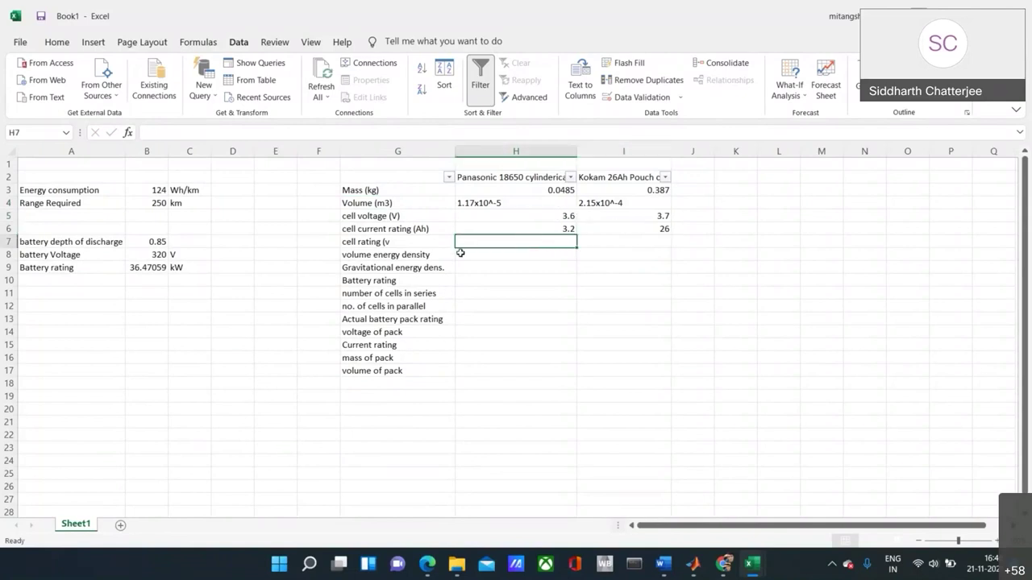
double_click(399, 244)
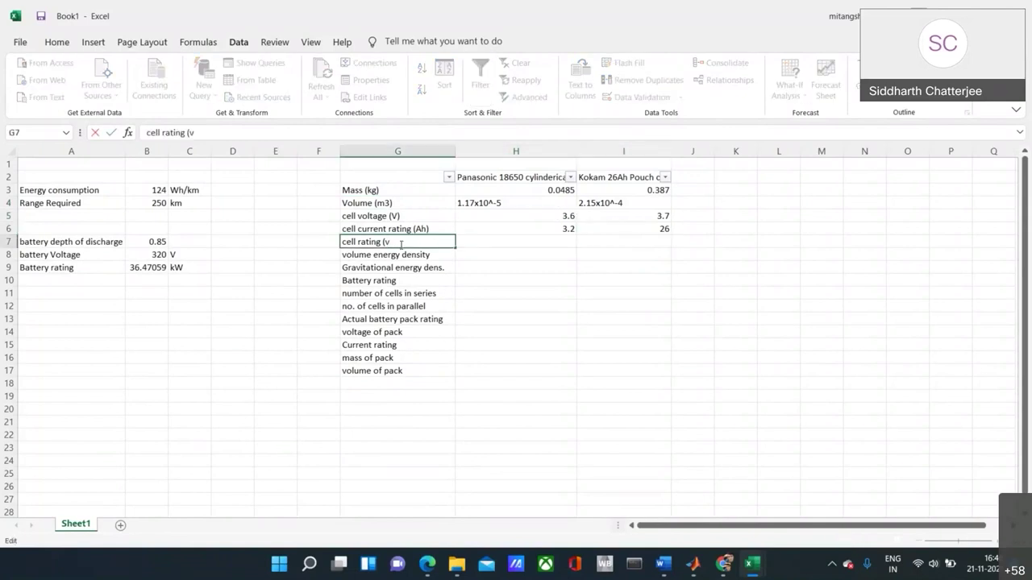
type("*Ah)")
Enter cell ratings 11.52 for Panasonic and 96.2 for Kokam
double_click(488, 243)
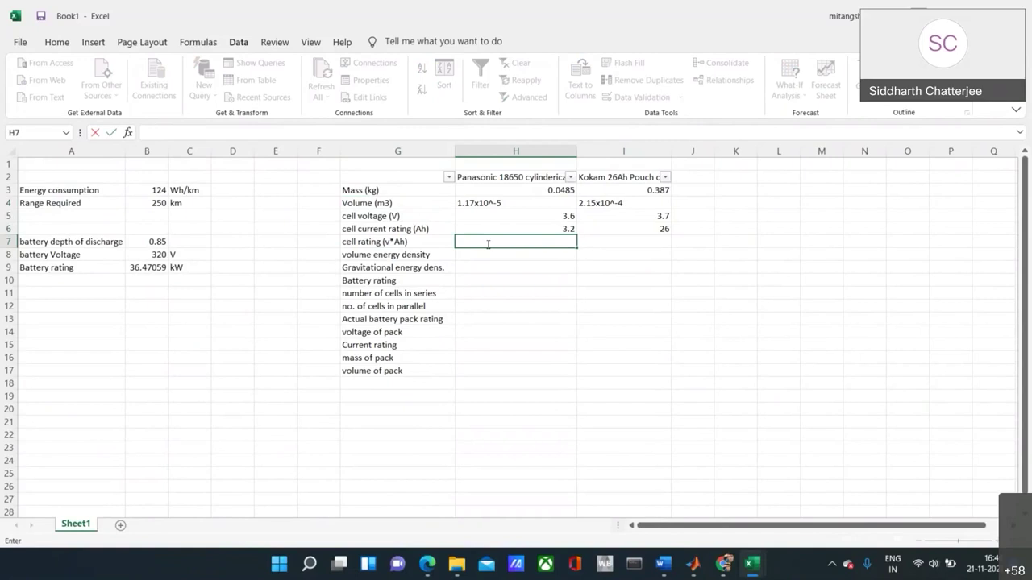
type("11.52")
left_click(621, 246)
double_click(620, 240)
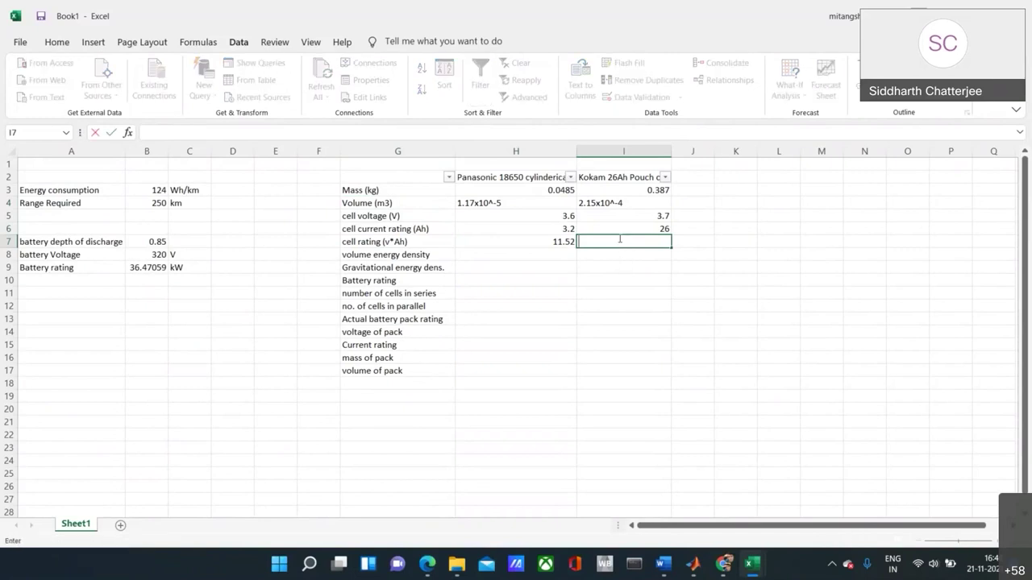
type("96.2")
left_click(535, 264)
Check the Kokam mass, volume and cell rating values before the volume energy density row
left_click(619, 246)
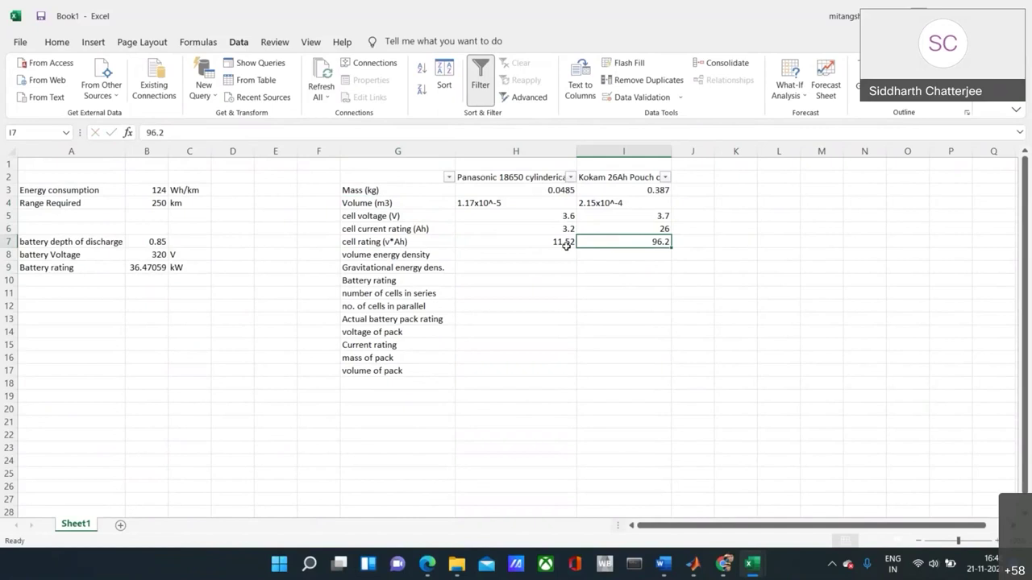
left_click(521, 256)
left_click(636, 201)
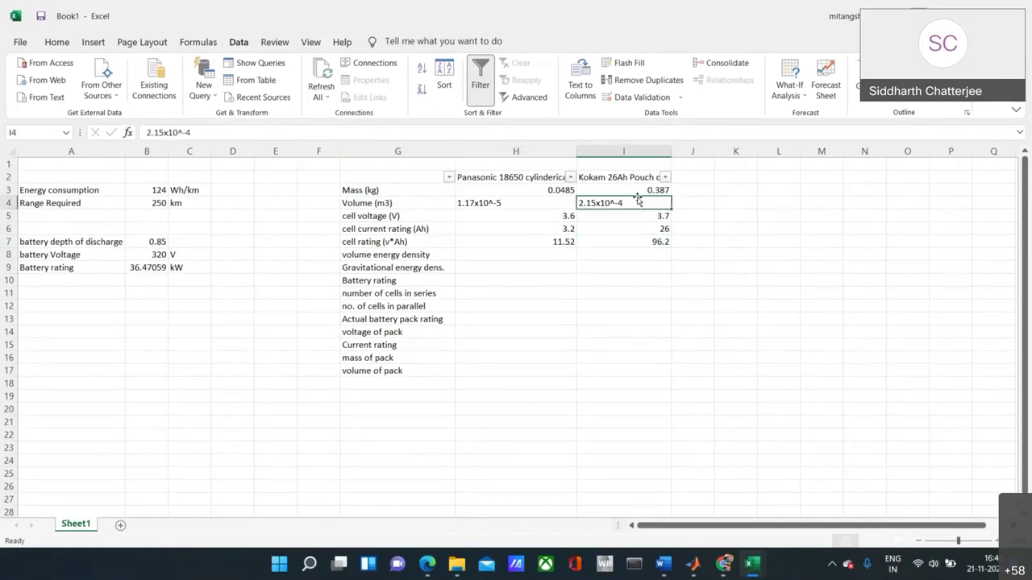
left_click(634, 191)
left_click(632, 204)
left_click(642, 242)
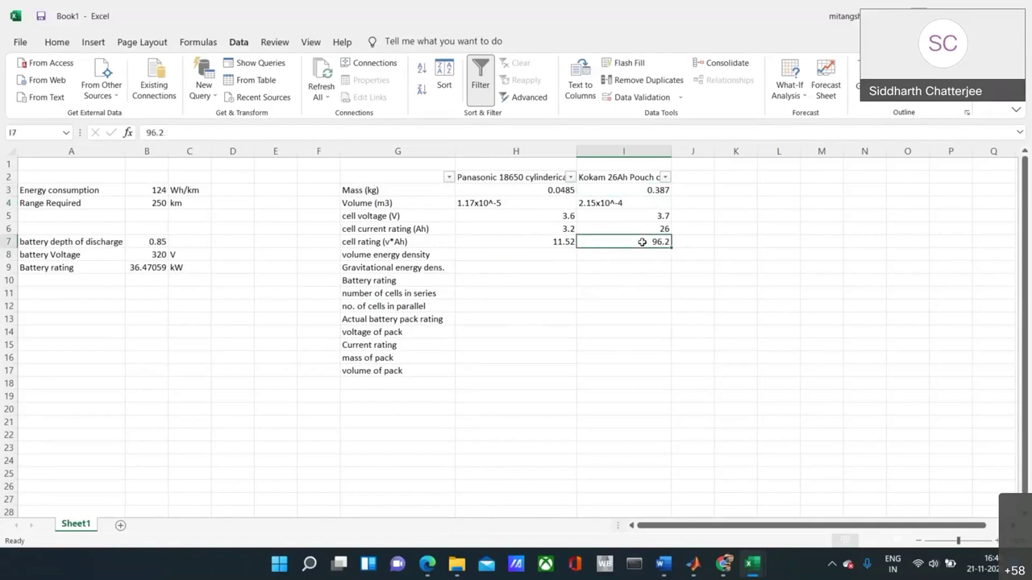
left_click(526, 251)
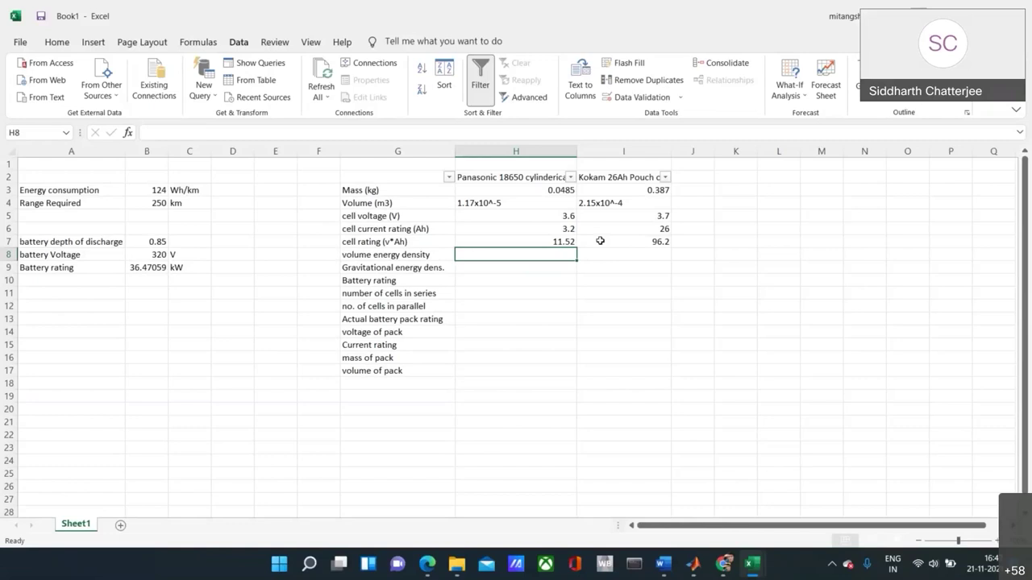
Try the formula =H7/H4 in H8 for the Panasonic volume energy density
key("ctrl+Up")
key("ctrl+Up")
left_click(528, 250)
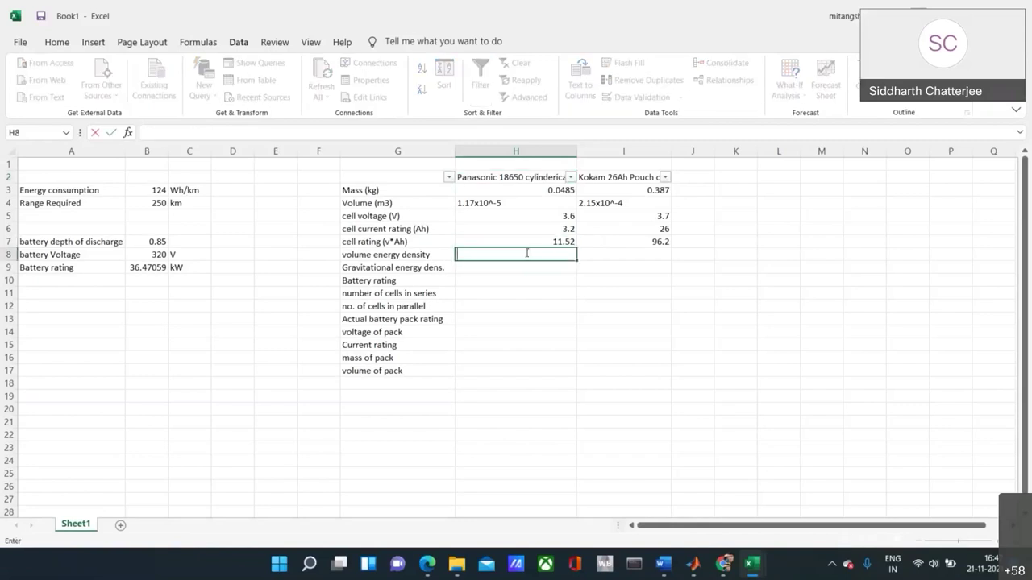
left_click(410, 241)
left_click(408, 217)
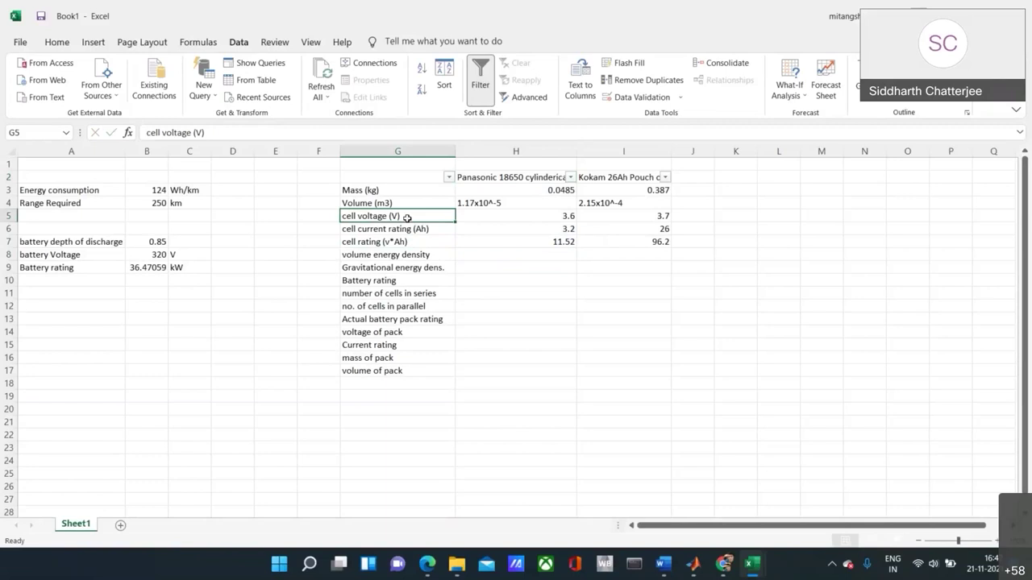
left_click(514, 256)
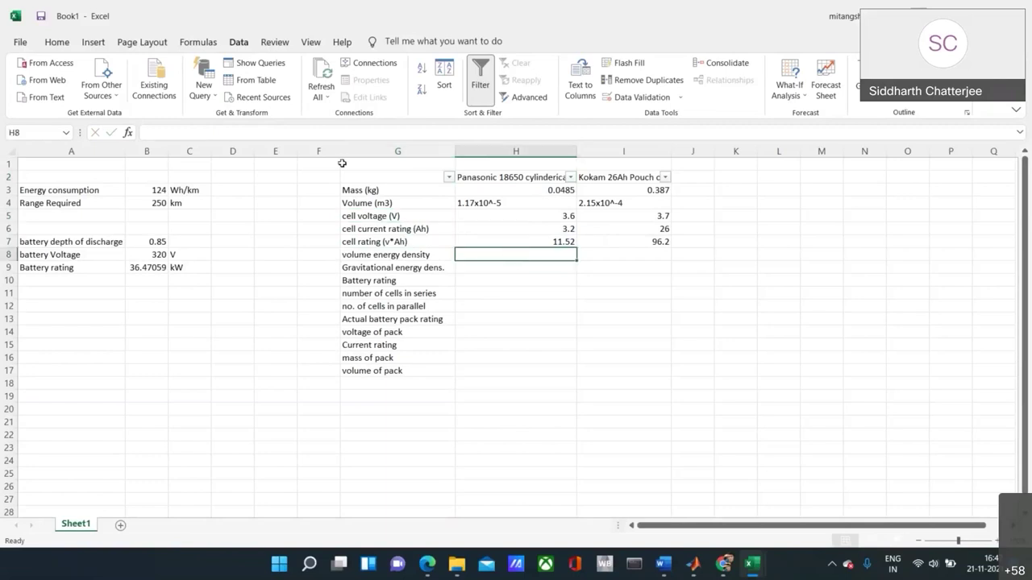
left_click(268, 135)
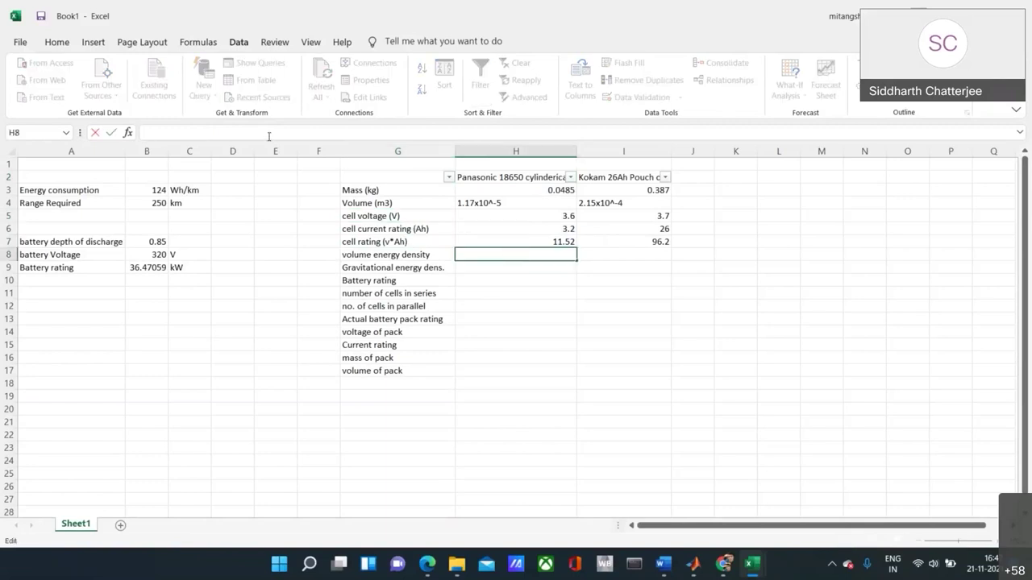
type("=")
left_click(474, 243)
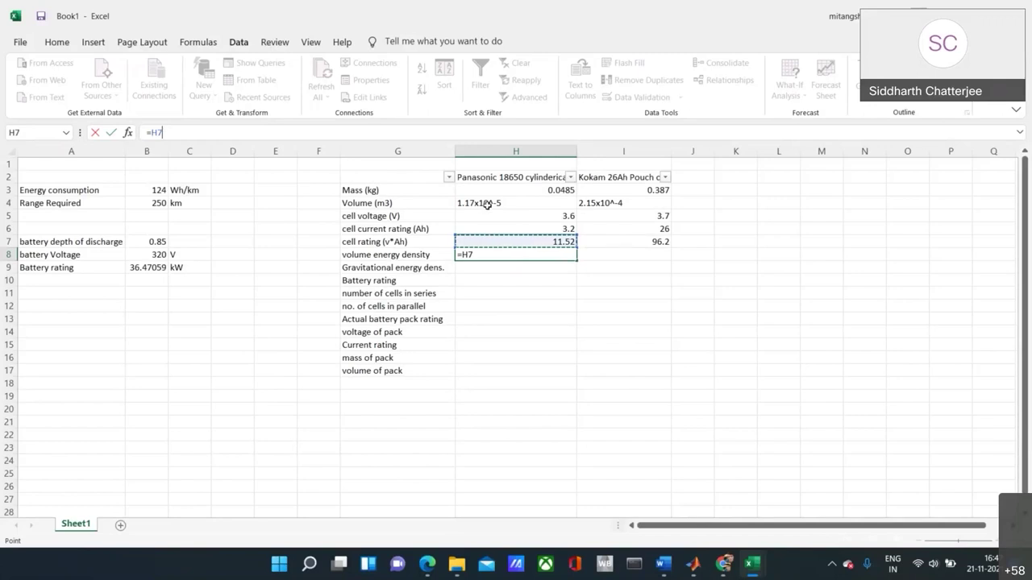
type("/")
type("H4")
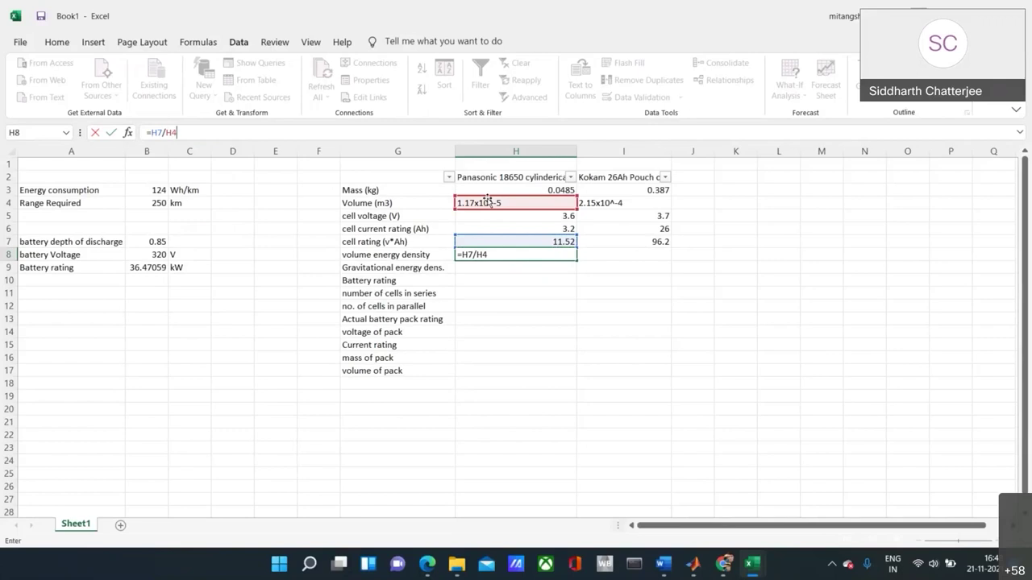
key("Return")
Replace the erroring H8 formula with the value 658.3kWh/m3
left_click(513, 255)
double_click(522, 255)
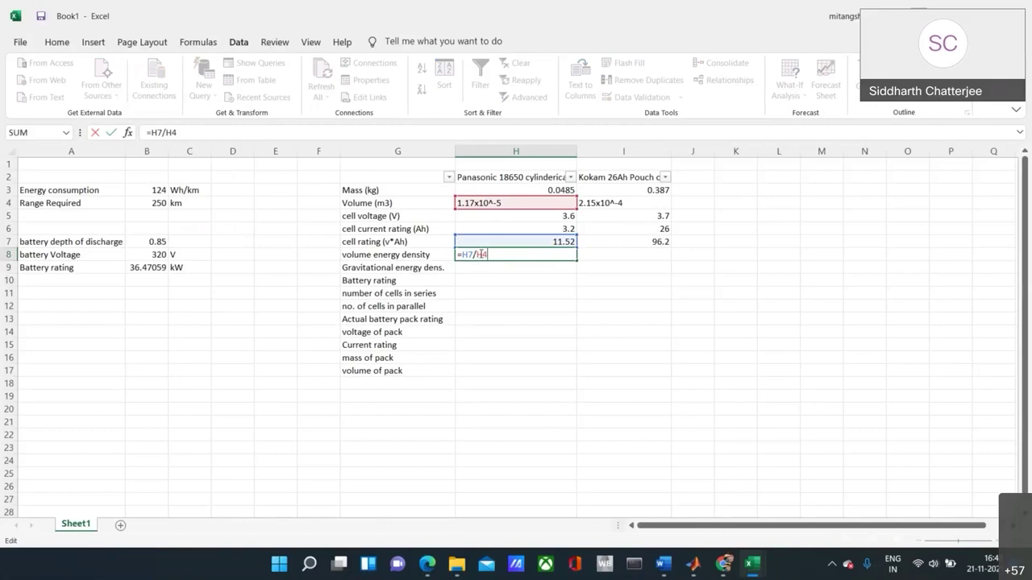
key("BackSpace")
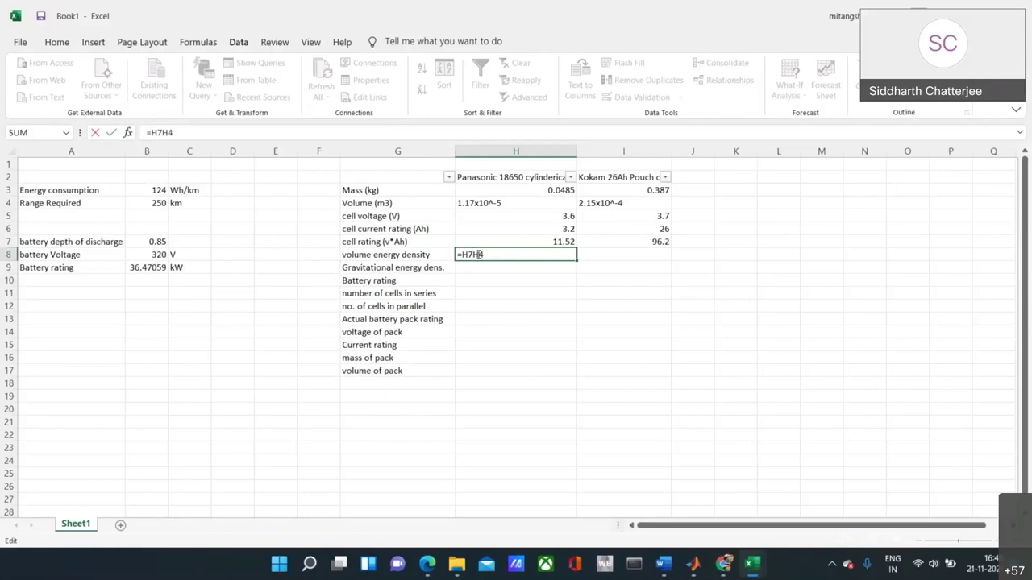
key("BackSpace")
key("BackSpace")
key("BackSpace")
key("BackSpace")
key("BackSpace")
type("658.3")
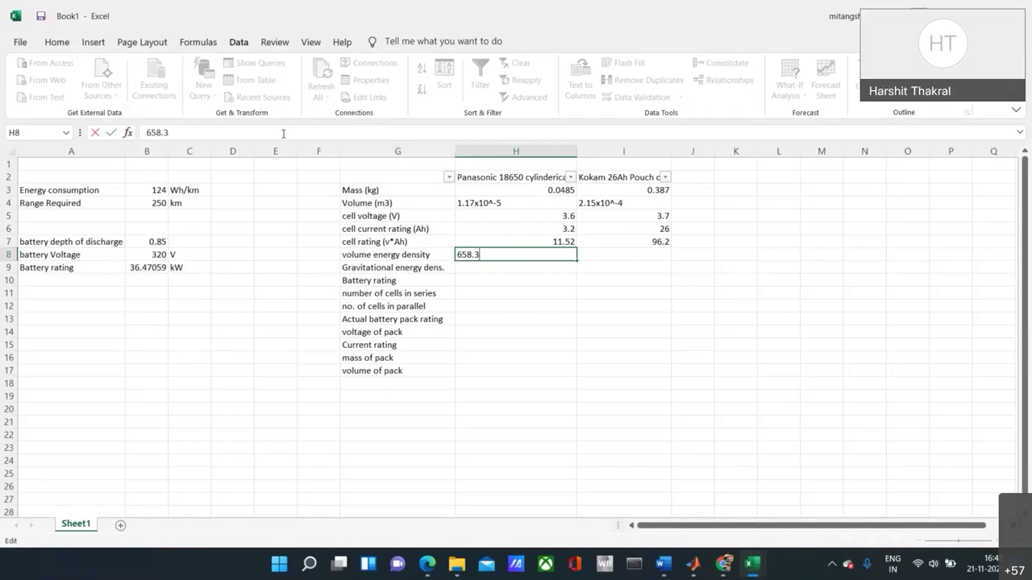
double_click(487, 255)
left_click(484, 257)
type("kWh/kg")
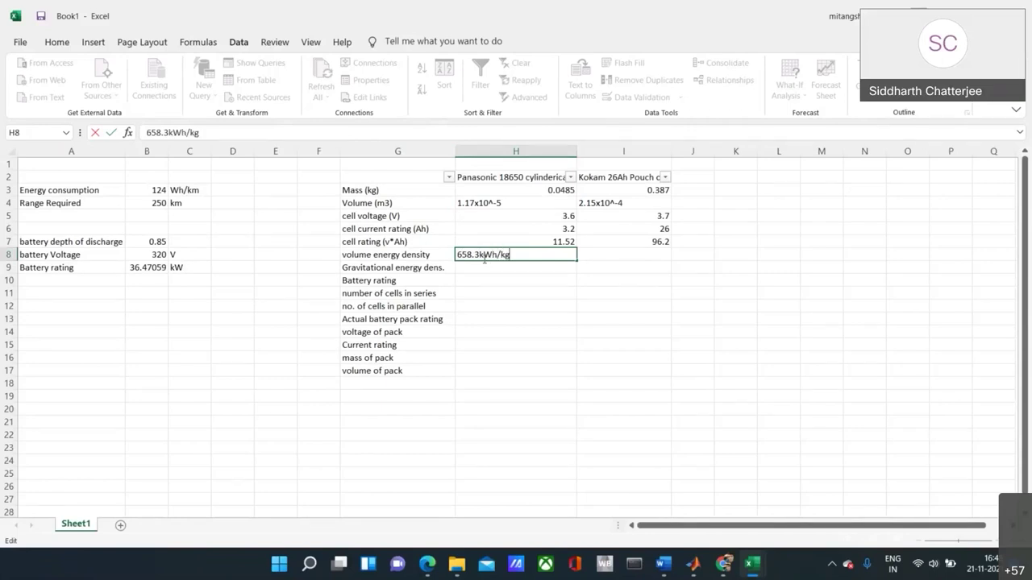
key("BackSpace")
key("BackSpace")
type("m3")
left_click(613, 254)
Enter 447.4kWh/m3 as the Kokam pouch cell's volume energy density in I8
double_click(613, 254)
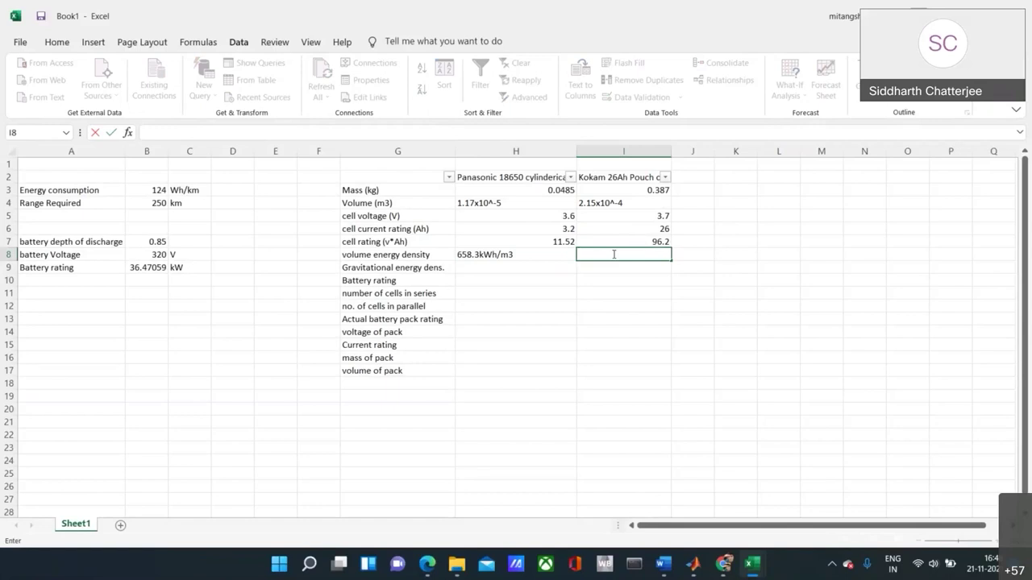
type("447.4kWh/m3")
left_click(533, 267)
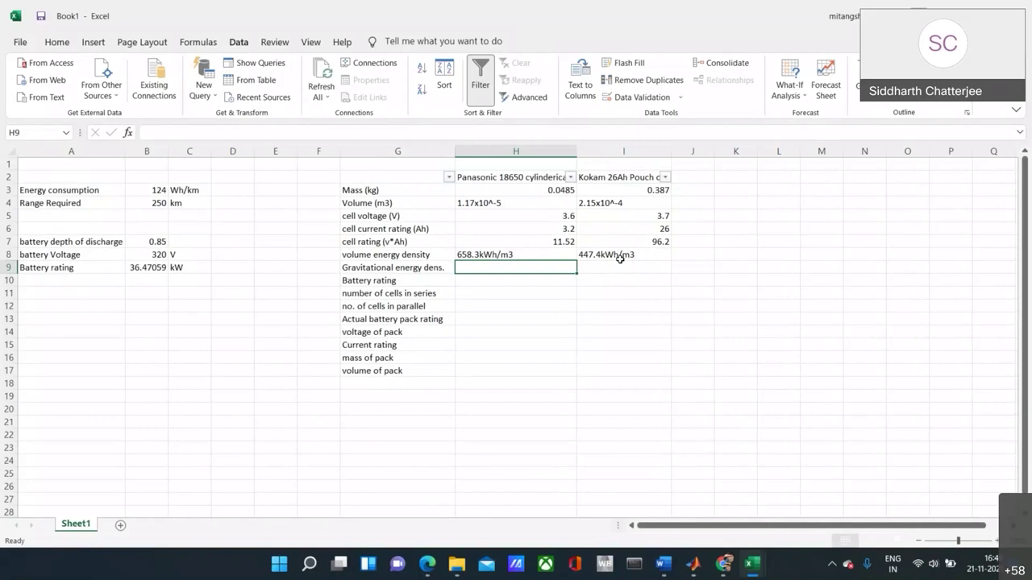
Enter 327.5Wh/kg as the Panasonic gravitational energy density in H9
double_click(478, 268)
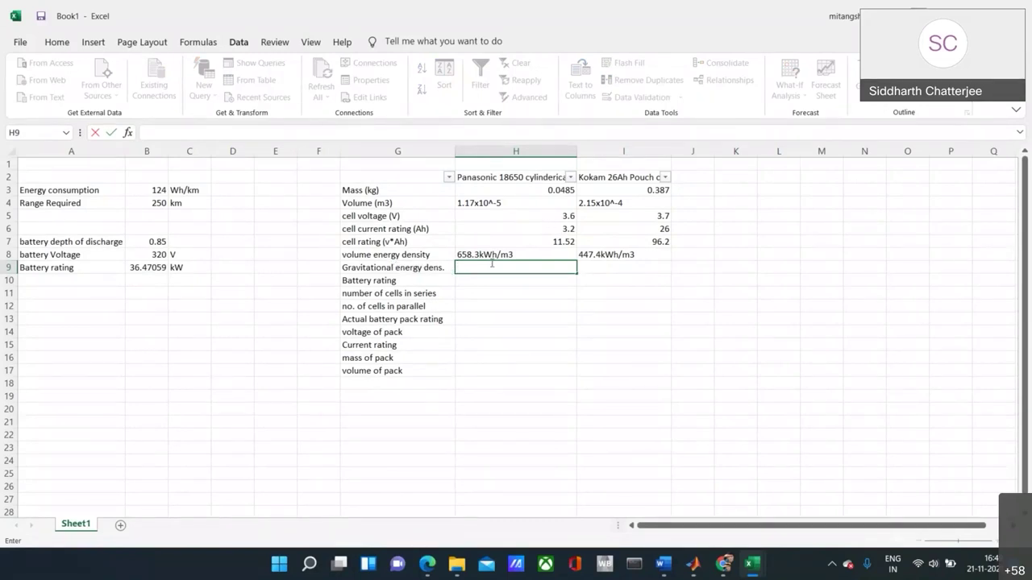
left_click(483, 235)
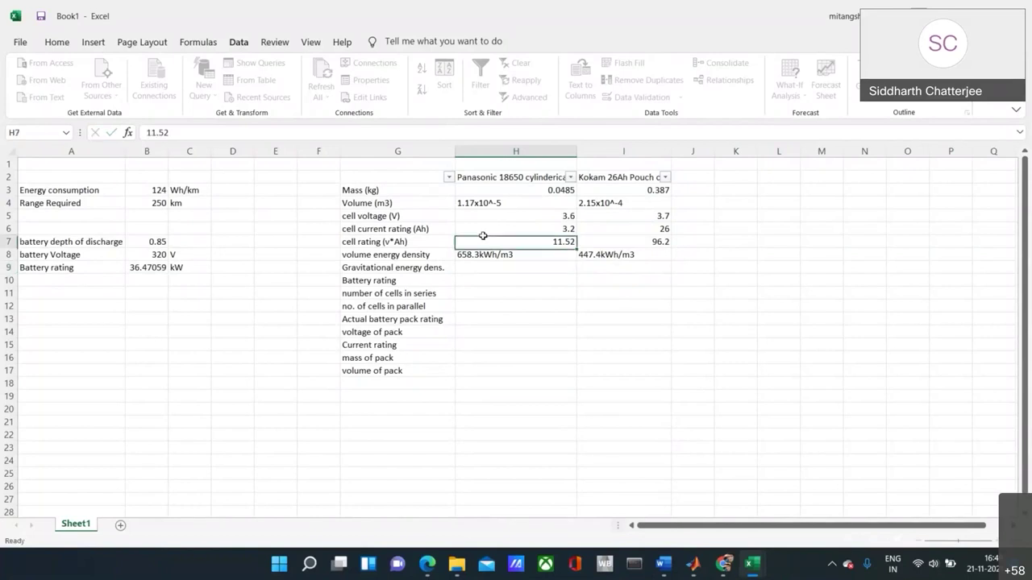
left_click(488, 188)
double_click(476, 266)
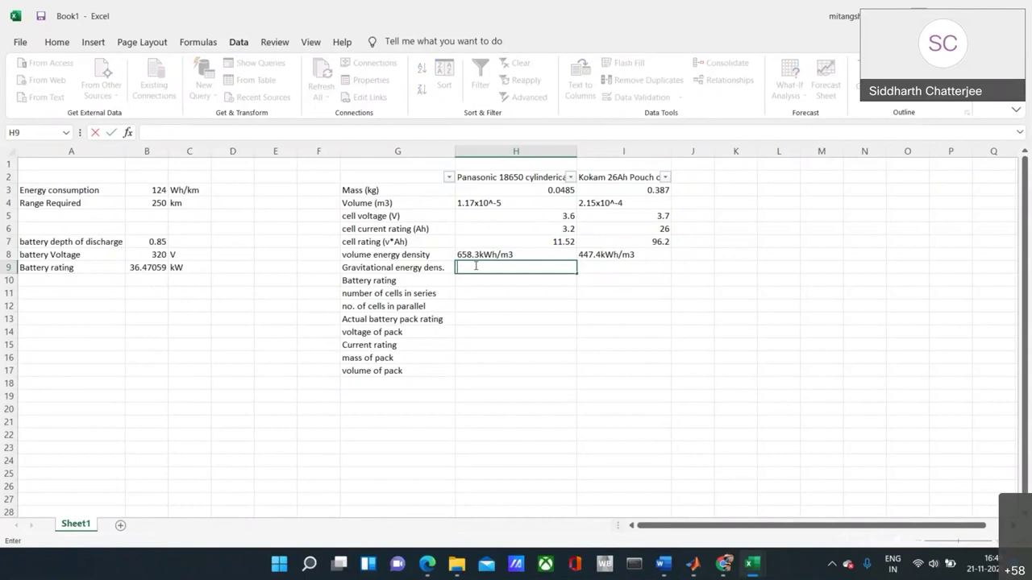
type("327.5Wh/kg")
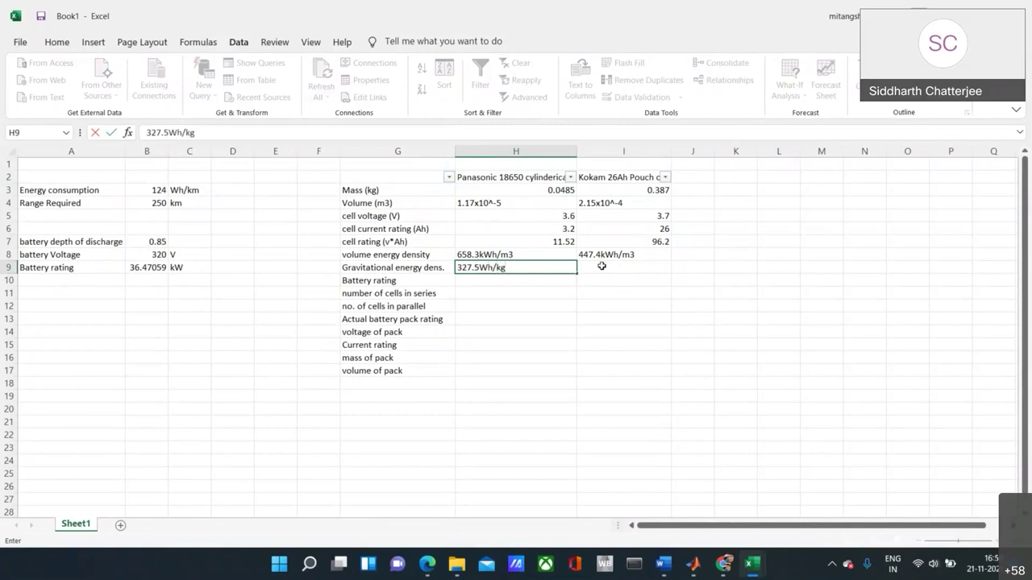
left_click(608, 267)
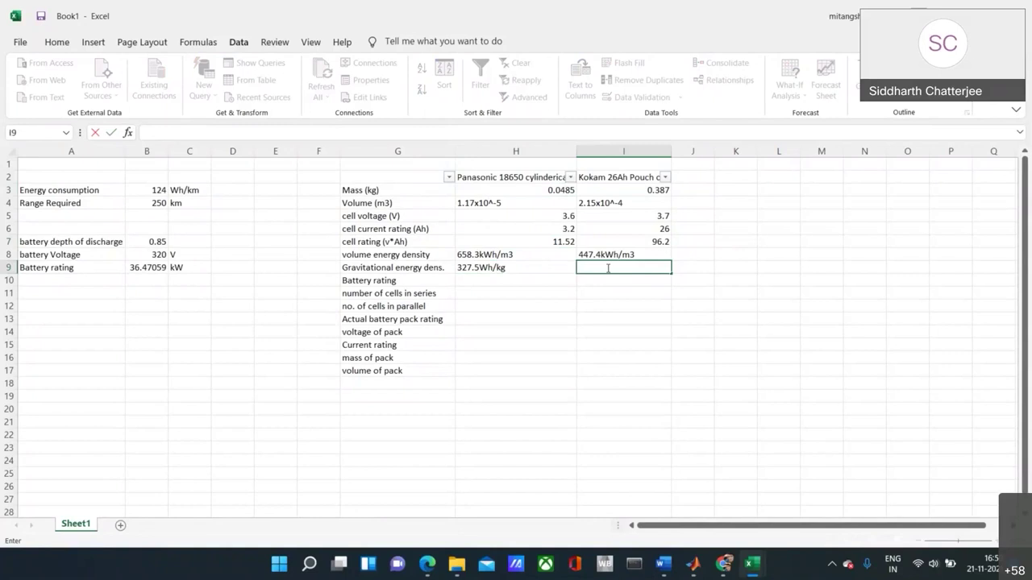
Enter 248.57Wh/kg for the Kokam cell in I9 and compare both densities
type("248.57Wh/kg")
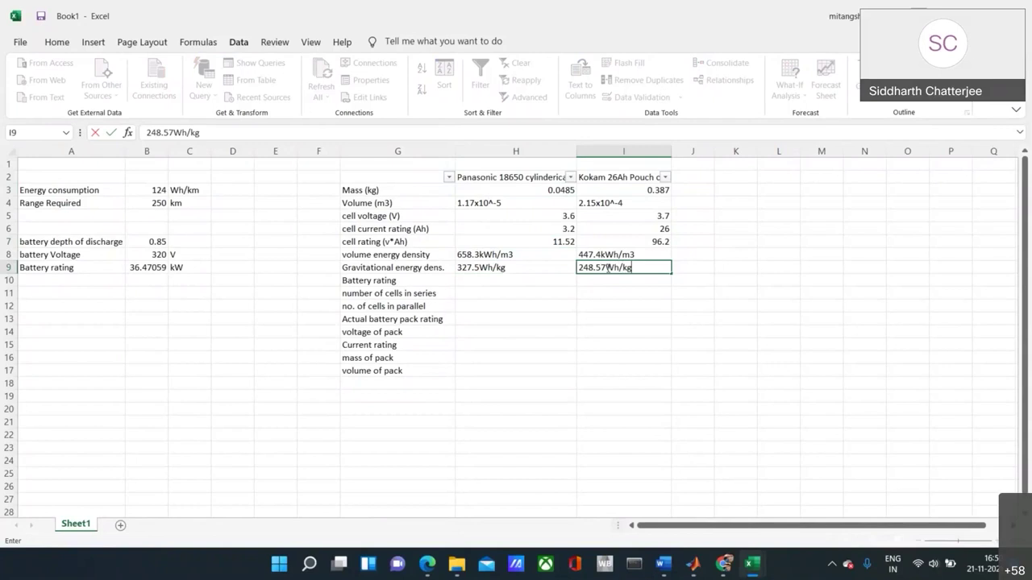
left_click(491, 279)
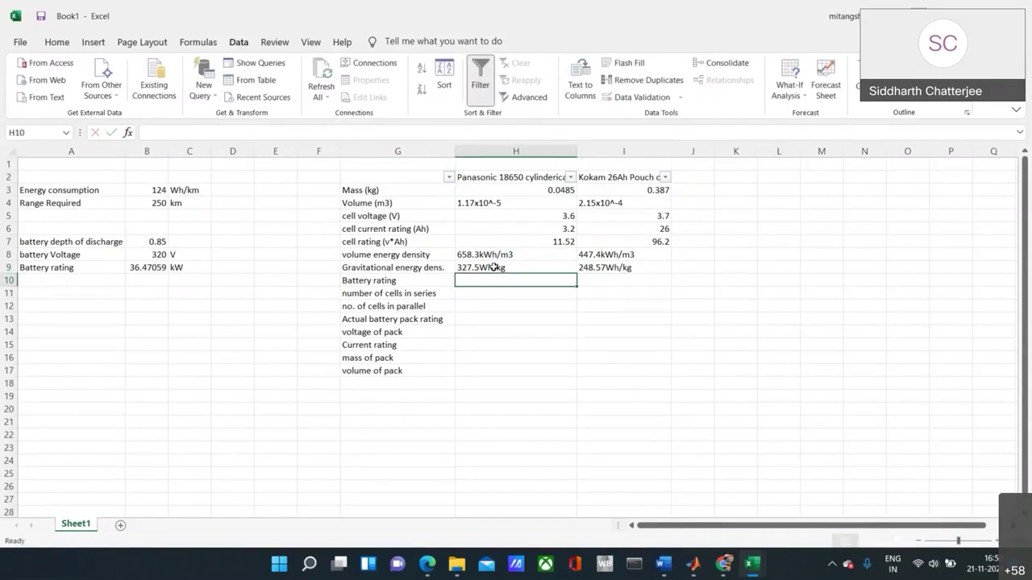
left_click(541, 267)
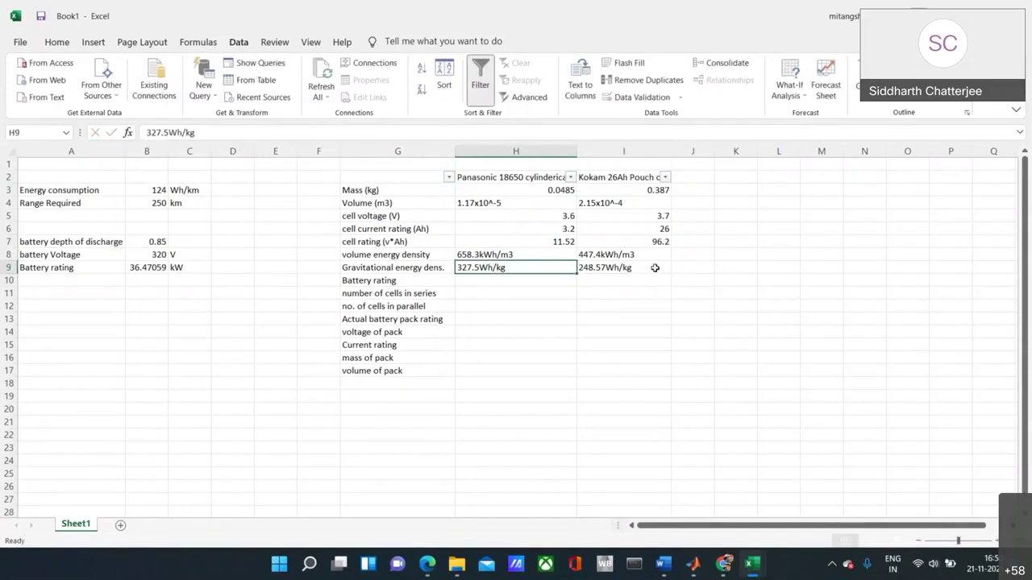
left_click(655, 268)
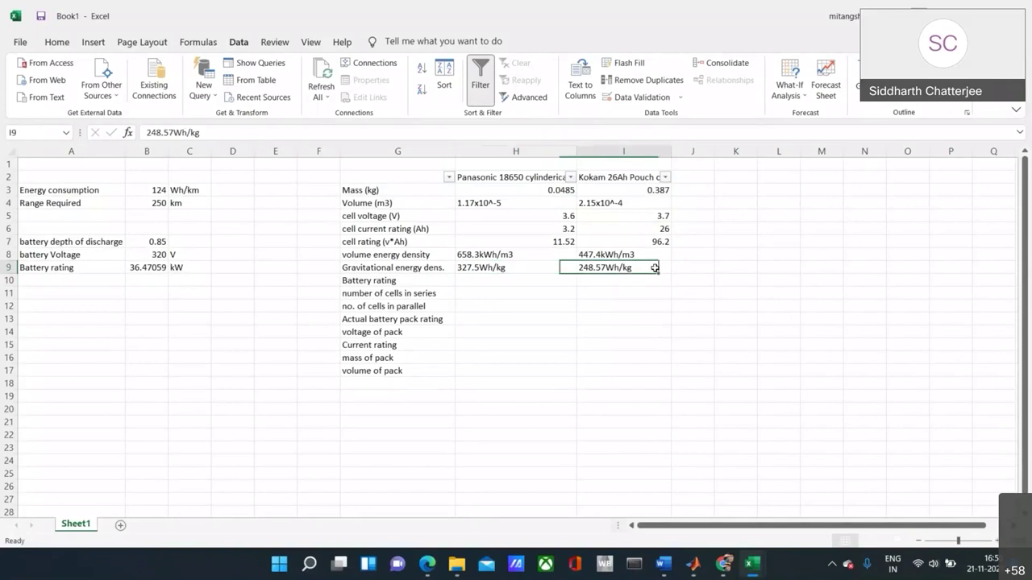
left_click(537, 270)
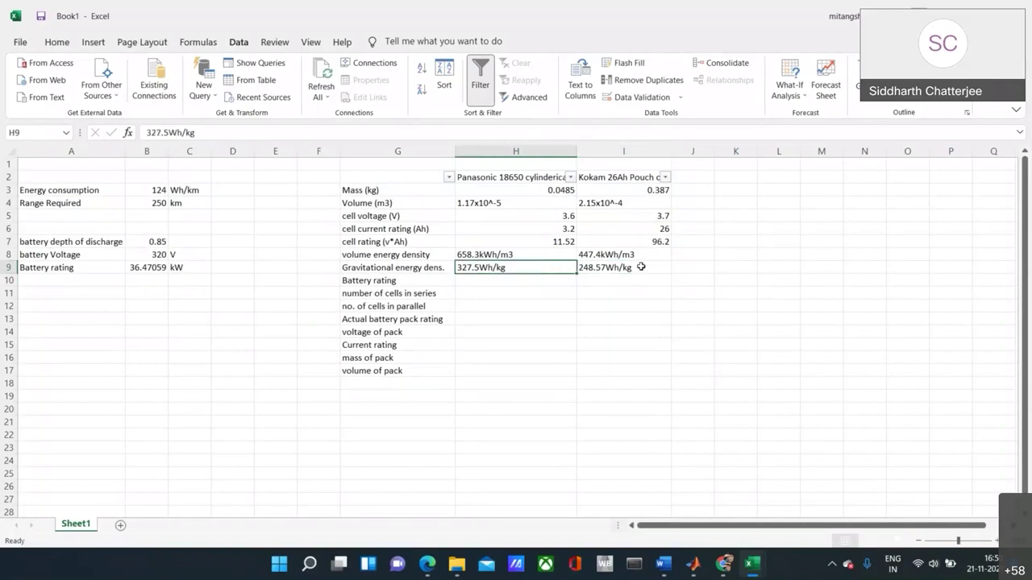
left_click(638, 268)
left_click(525, 267)
left_click(531, 253)
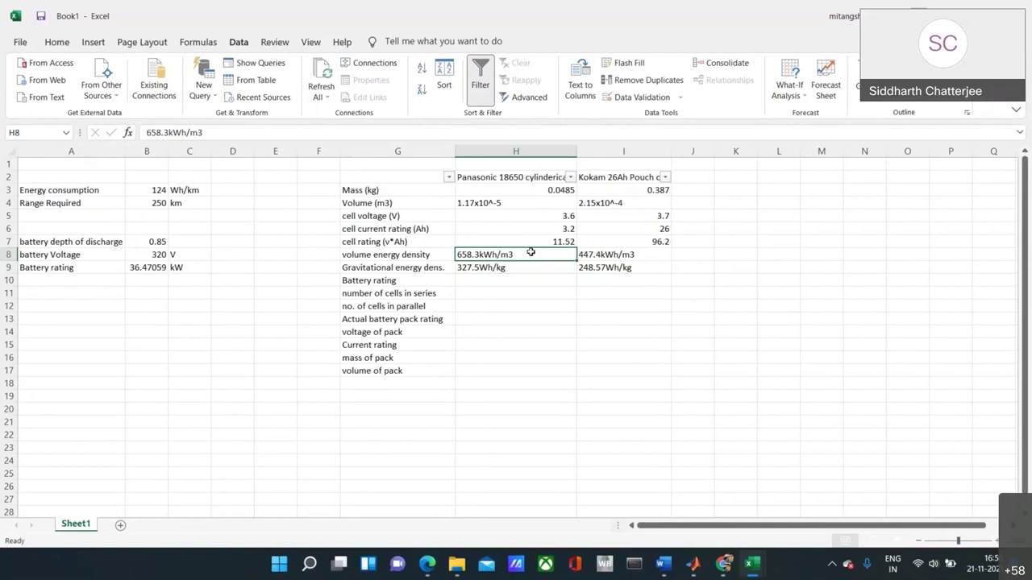
Enter a 36.5kWh battery rating for both cells in H10 and I10
left_click(485, 280)
key("BackSpace")
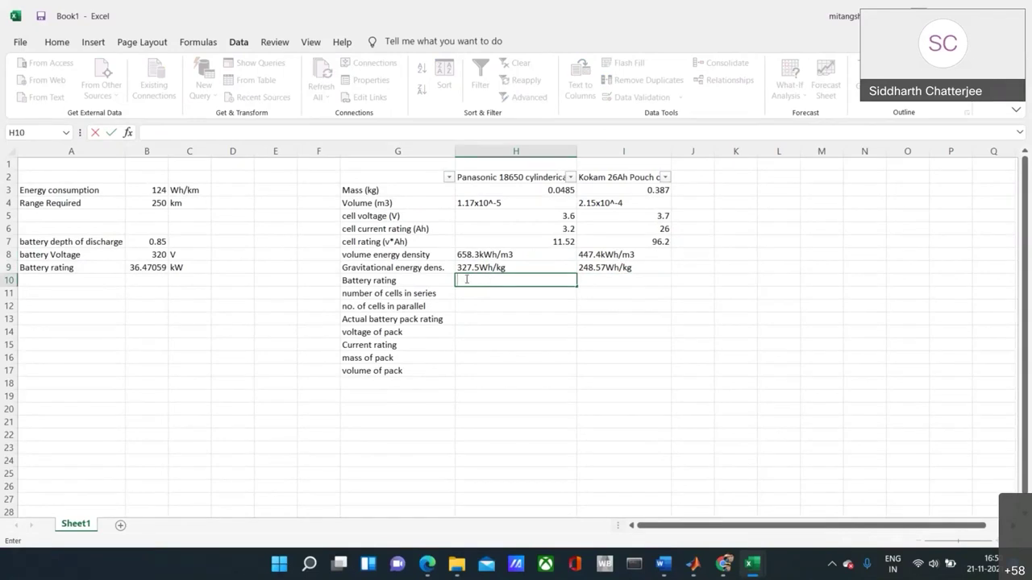
type("36.5kWh")
double_click(588, 280)
type("36")
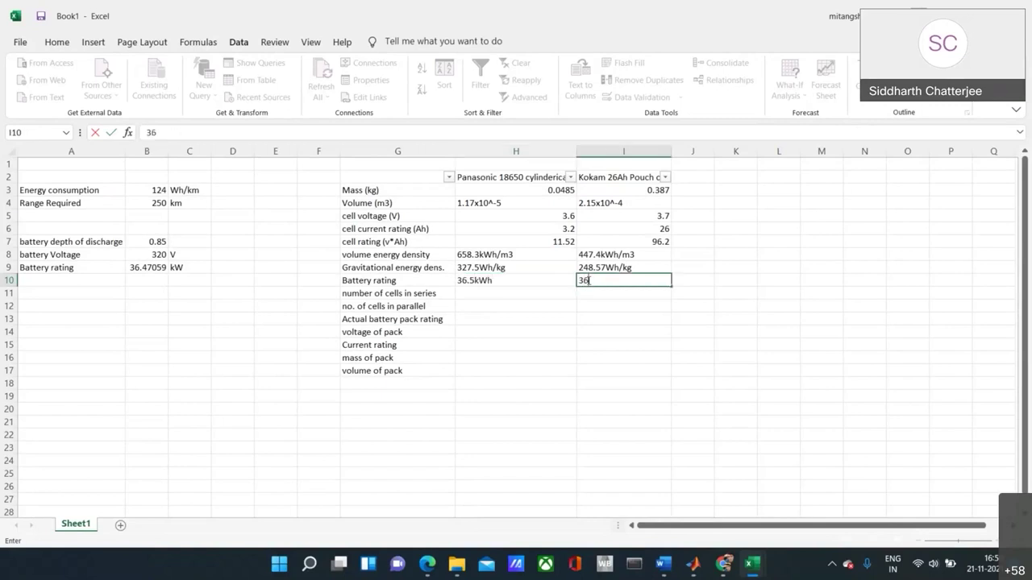
type(".5kWh")
left_click(497, 295)
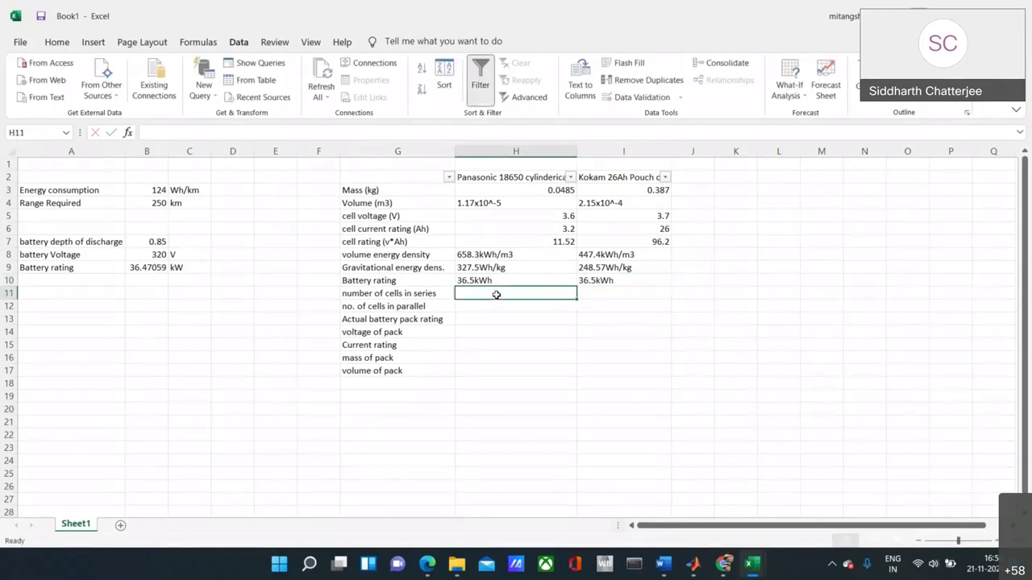
left_click(148, 254)
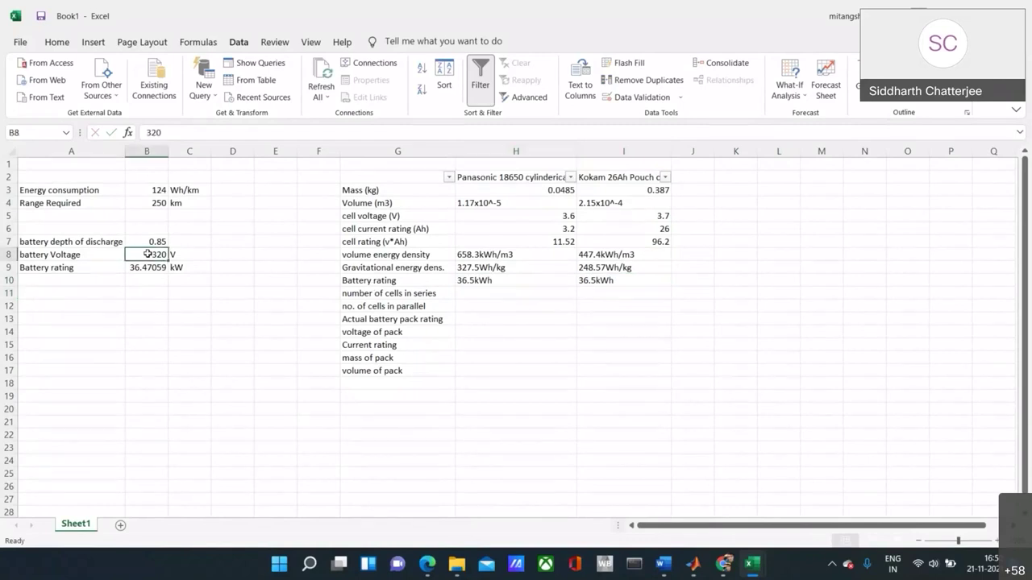
left_click(474, 292)
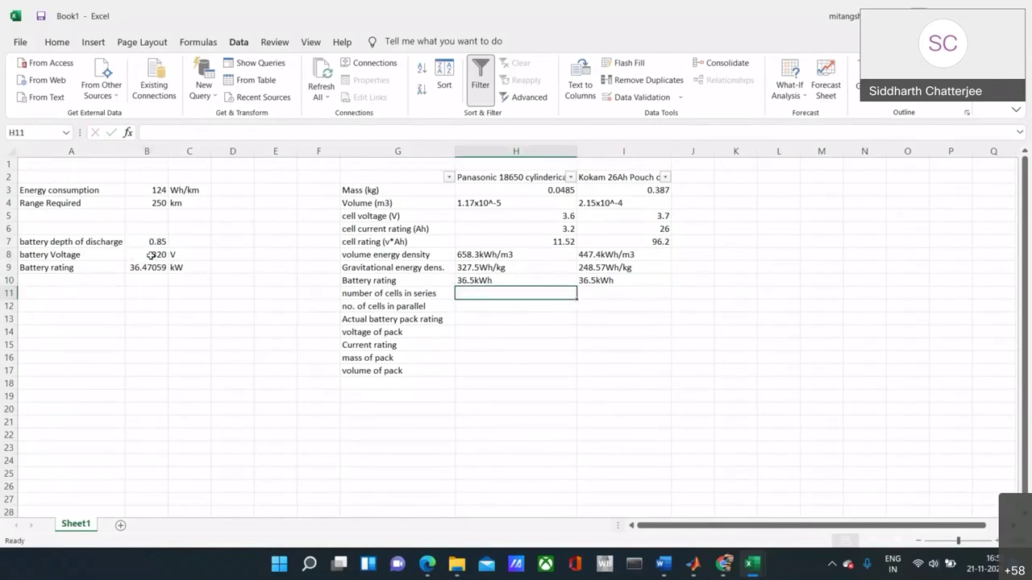
Compute =(320/3.6) in H11, then replace it with the rounded series count 88
left_click(511, 216)
left_click(480, 298)
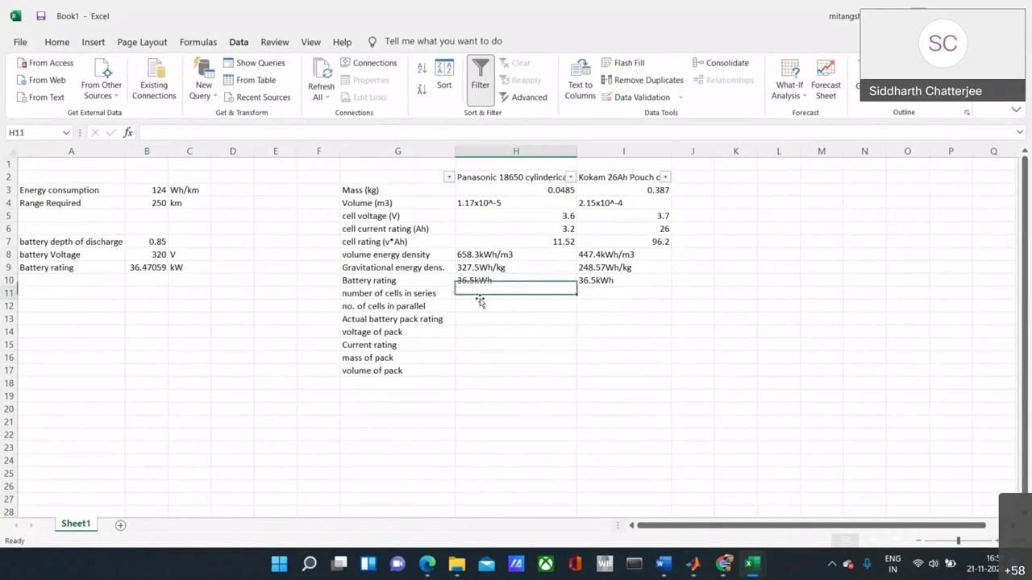
double_click(477, 297)
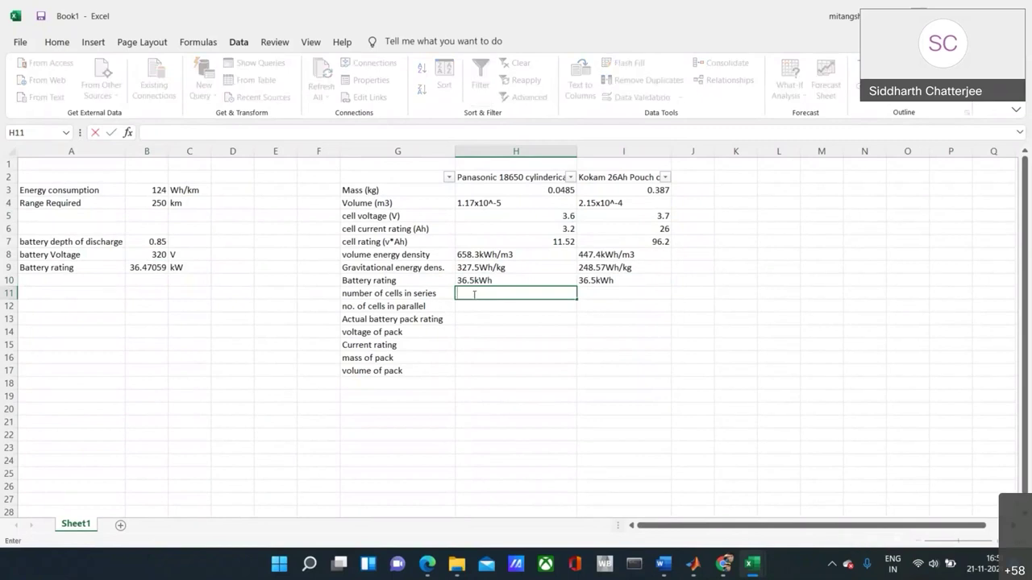
left_click(167, 132)
type("=(320/3.2")
key("BackSpace")
type("6")
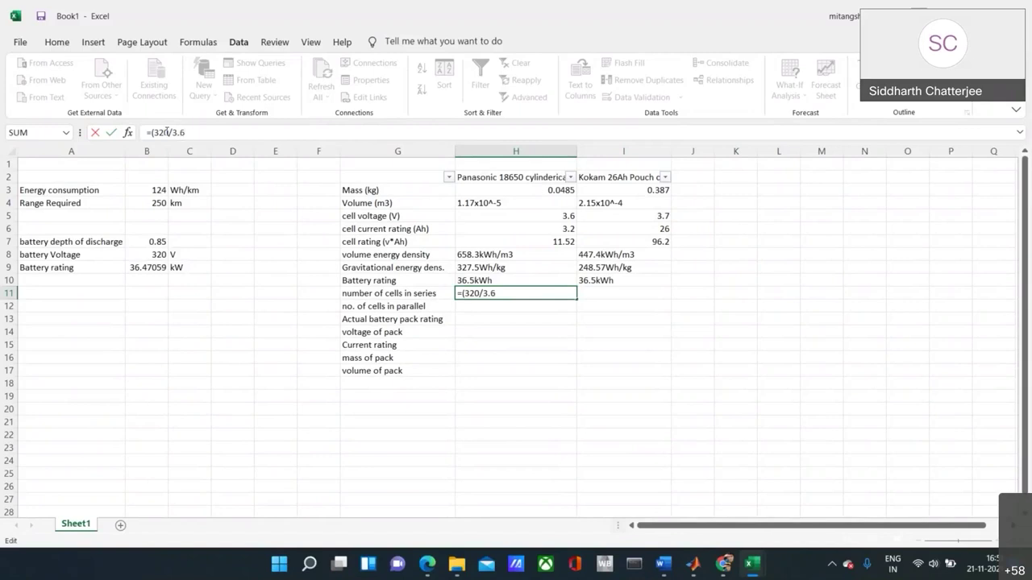
key("Return")
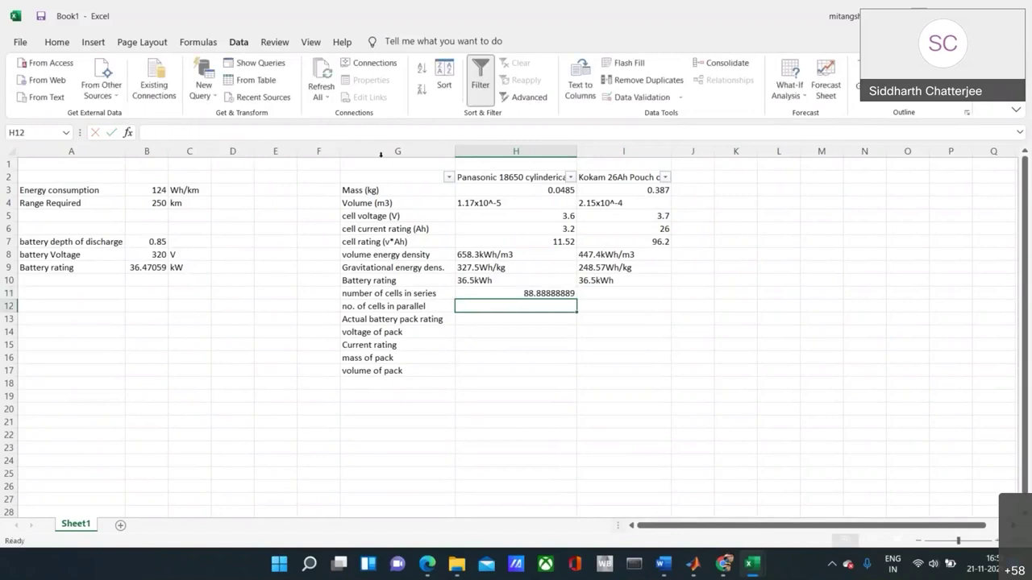
double_click(539, 294)
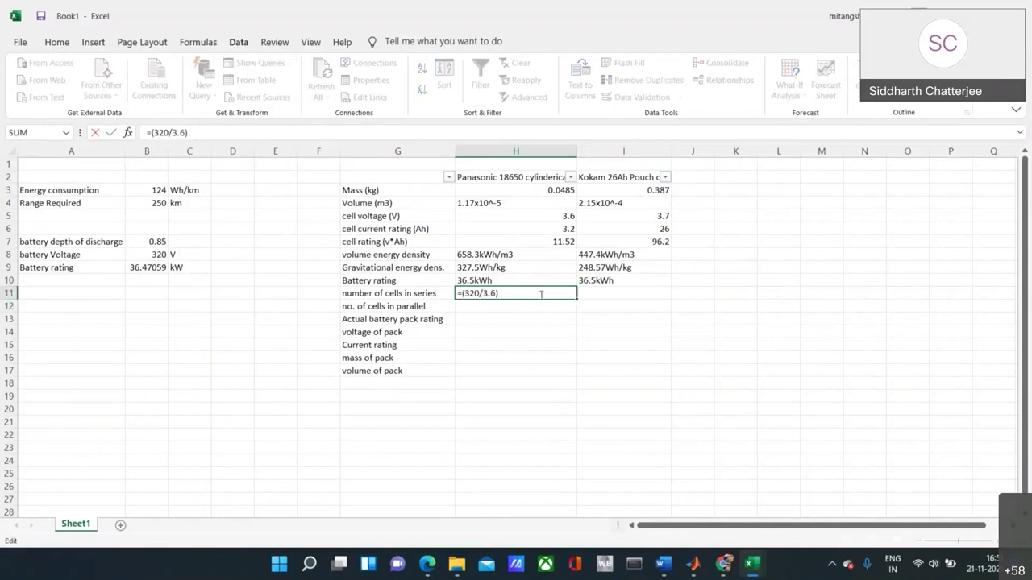
key("BackSpace")
key("BackSpace")
key("BackSpace")
key("BackSpace")
key("BackSpace")
key("BackSpace")
key("BackSpace")
key("BackSpace")
key("BackSpace")
type("88")
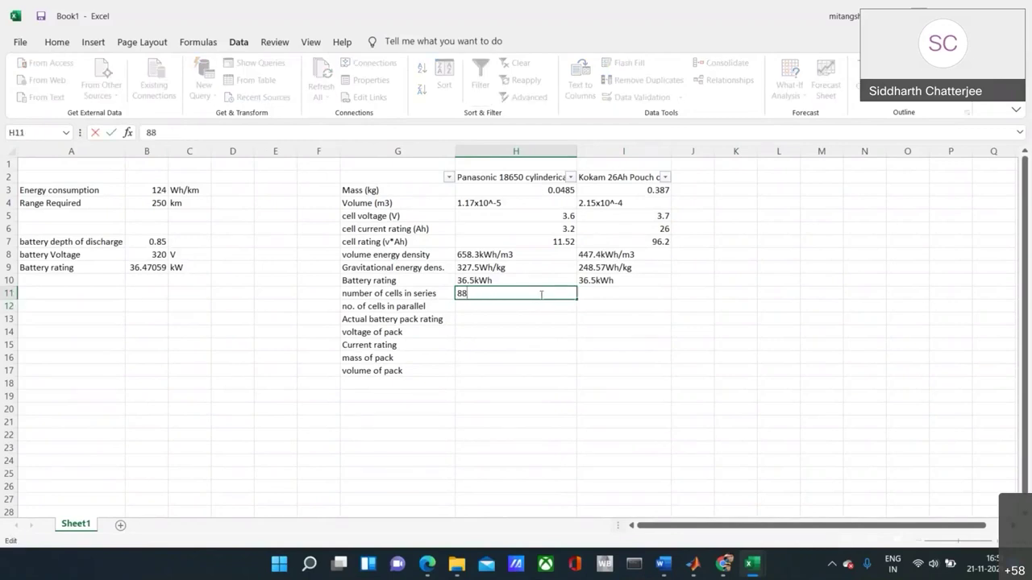
left_click(601, 296)
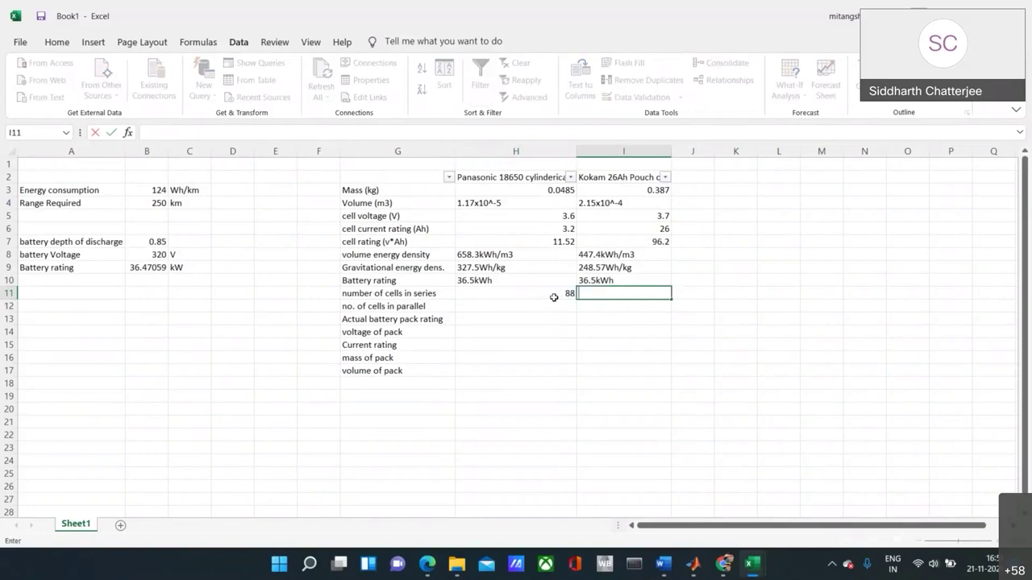
Compute =(320/3.7) in I11, then replace it with the rounded series count 86
left_click(204, 131)
type("=(320/")
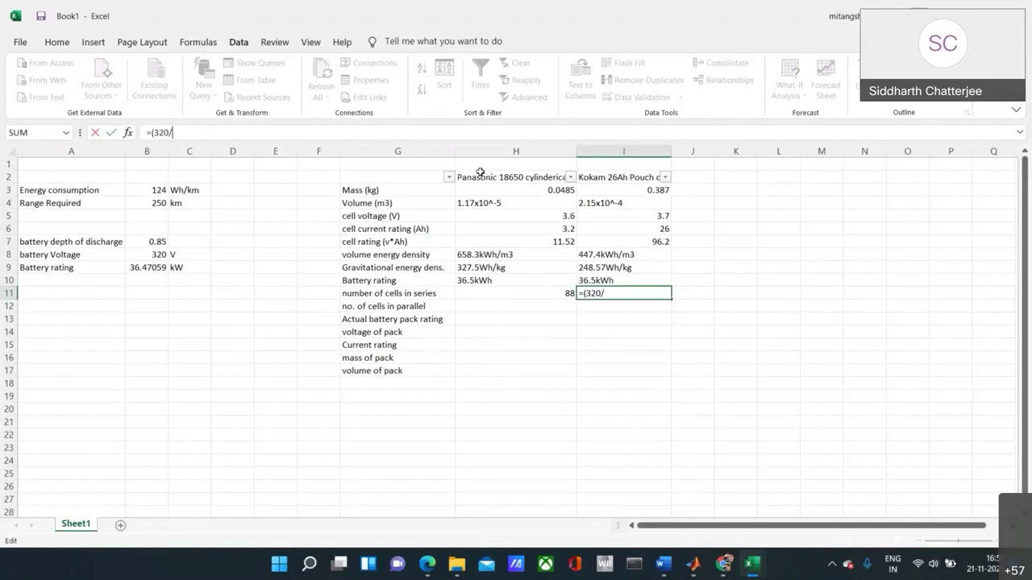
type("3.7)")
key("Return")
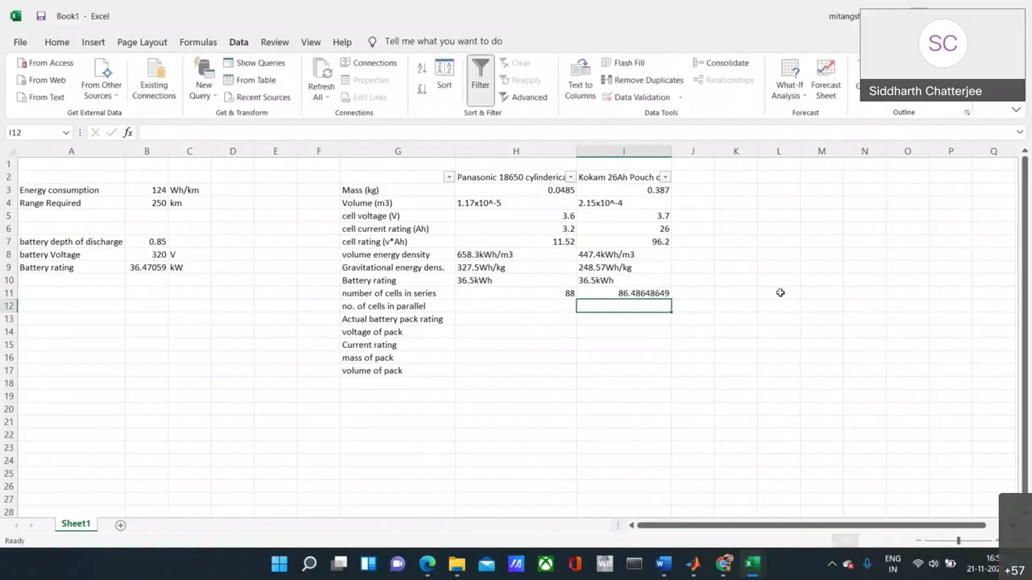
double_click(644, 294)
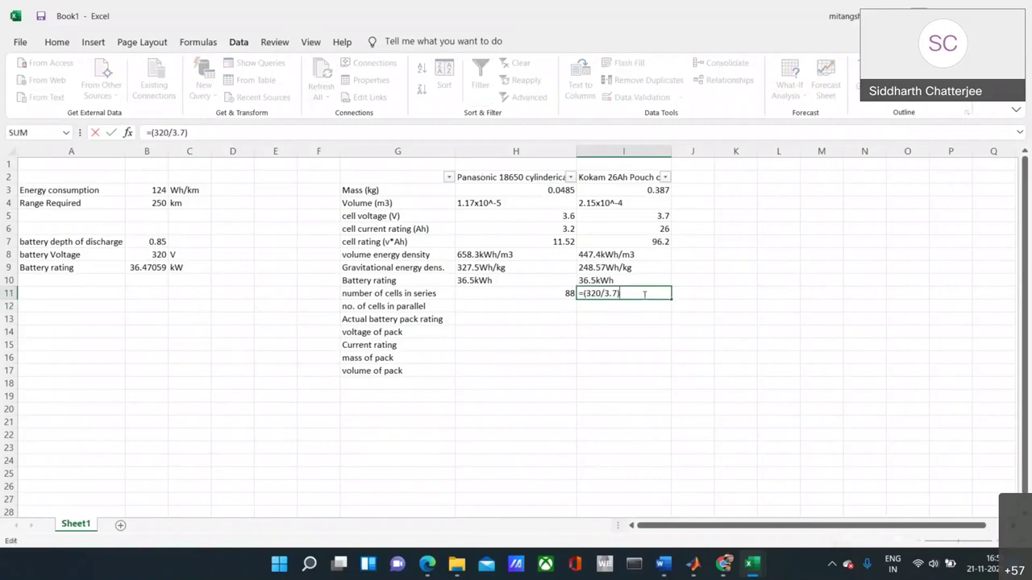
key("BackSpace")
key("BackSpace")
key("BackSpace")
key("BackSpace")
key("BackSpace")
key("BackSpace")
key("BackSpace")
key("BackSpace")
key("BackSpace")
key("BackSpace")
type("86")
left_click(562, 305)
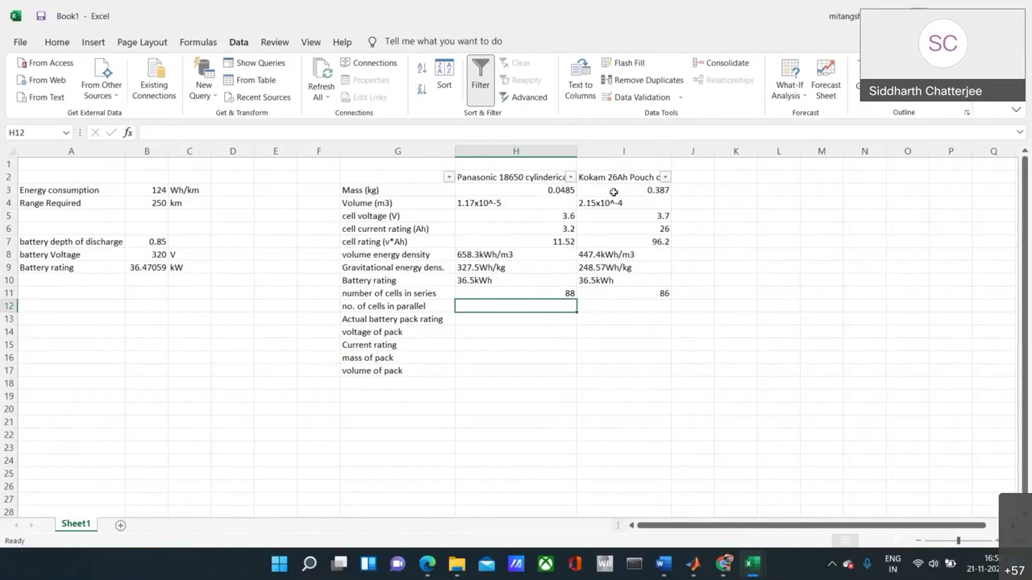
double_click(547, 308)
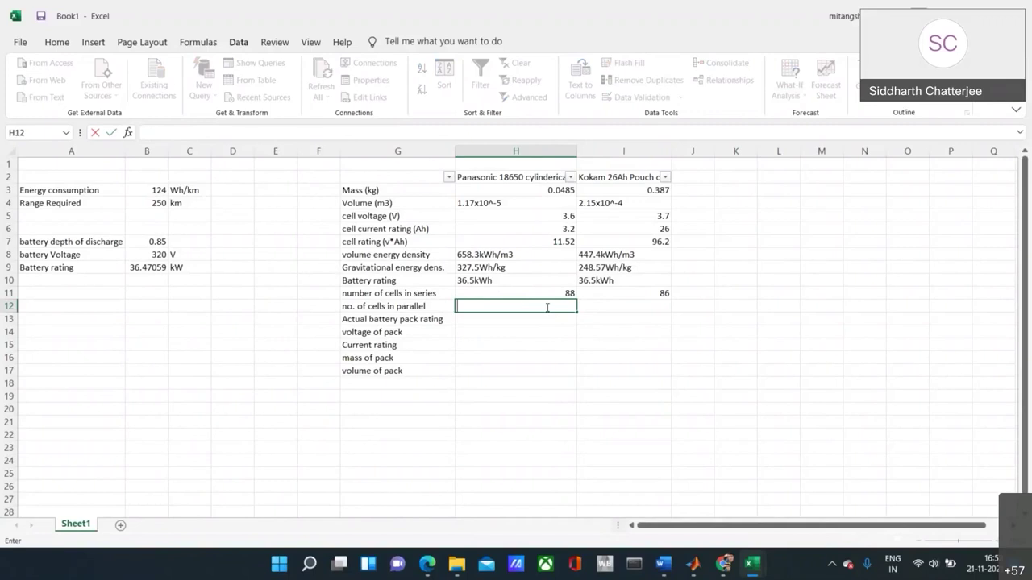
left_click(156, 135)
type("=")
left_click(56, 283)
left_click(206, 289)
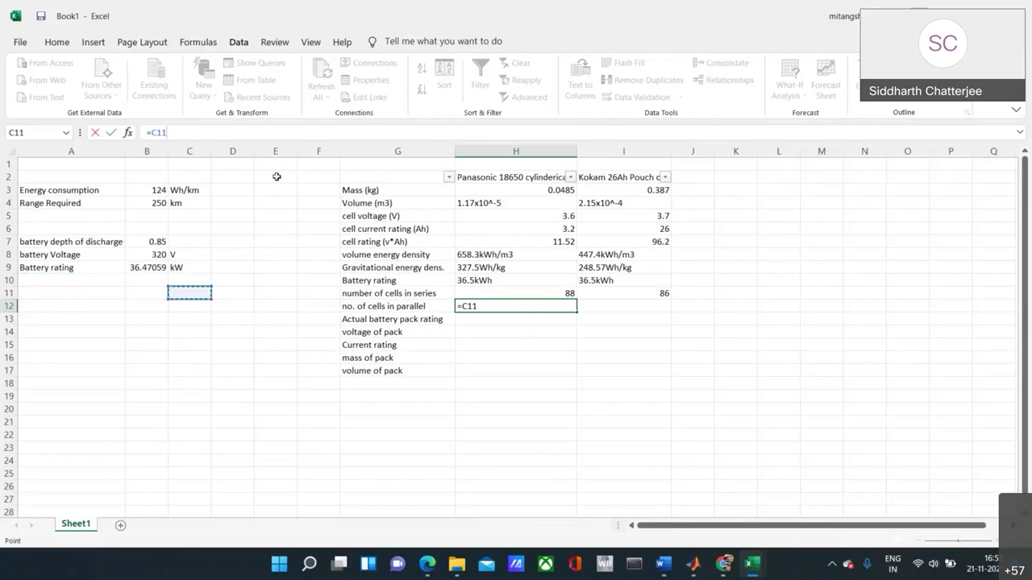
key("BackSpace")
key("BackSpace")
key("BackSpace")
key("BackSpace")
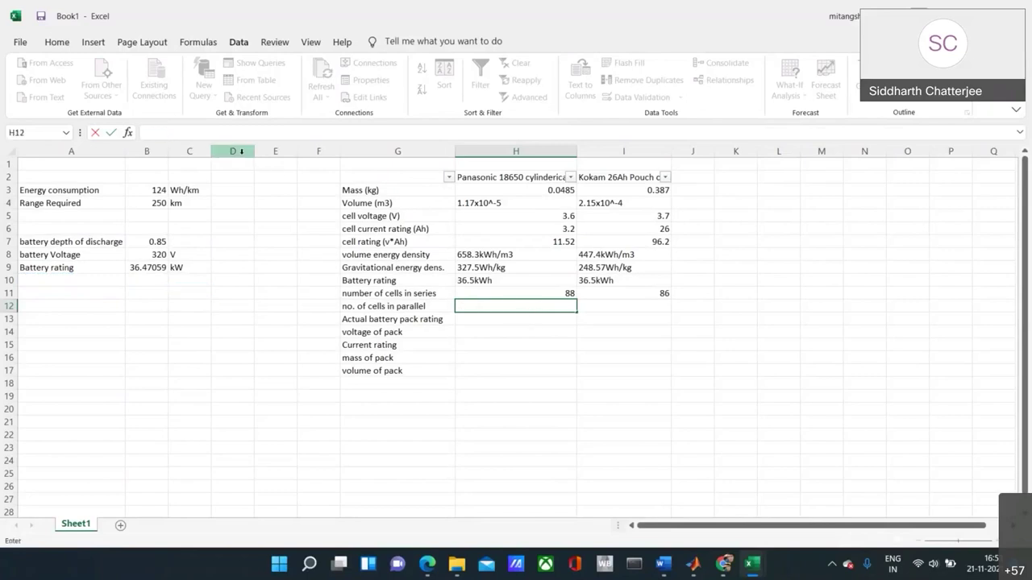
left_click(63, 278)
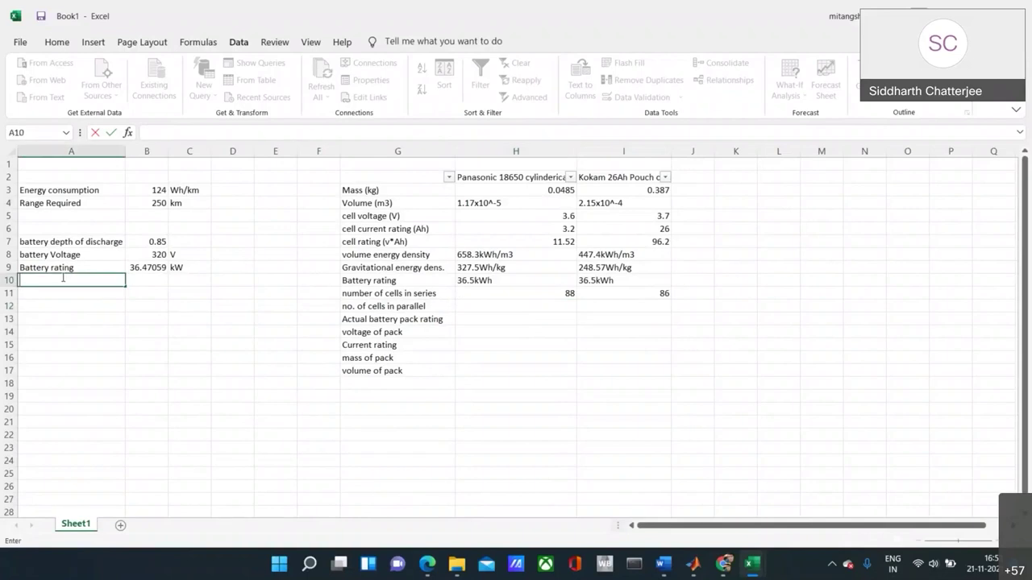
Label A10 'Energy rating (Ah)' and compute =(36500/320) in B10
type("Energy rating")
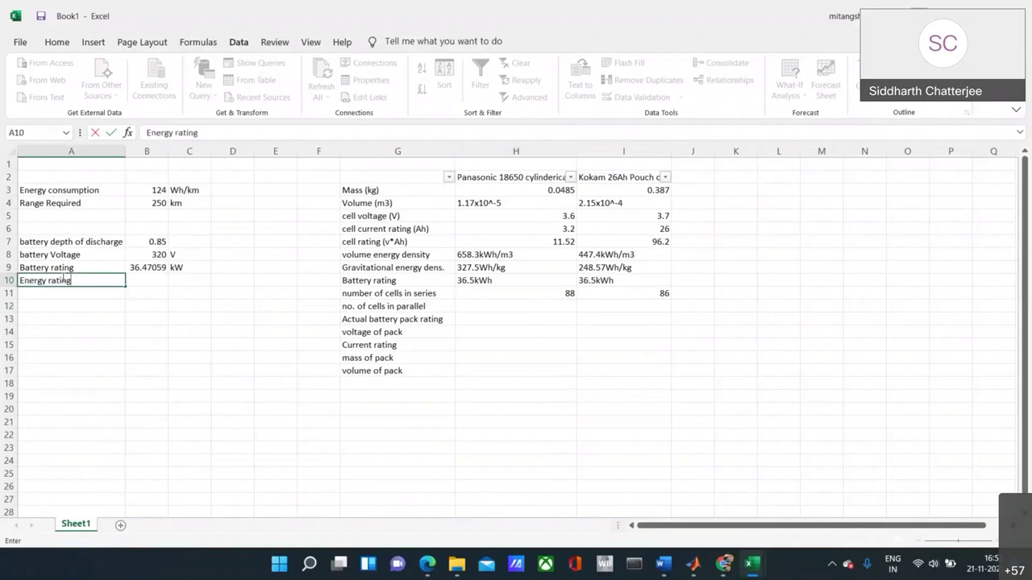
type(" (Ah)")
left_click(139, 278)
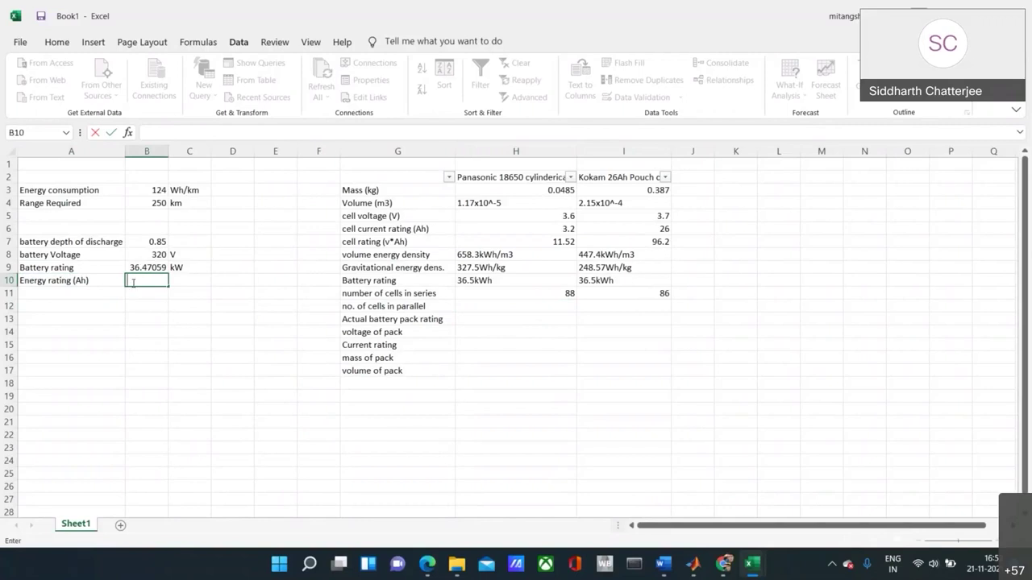
left_click(153, 136)
type("=")
type("(3.")
type("6.5")
type("/320)")
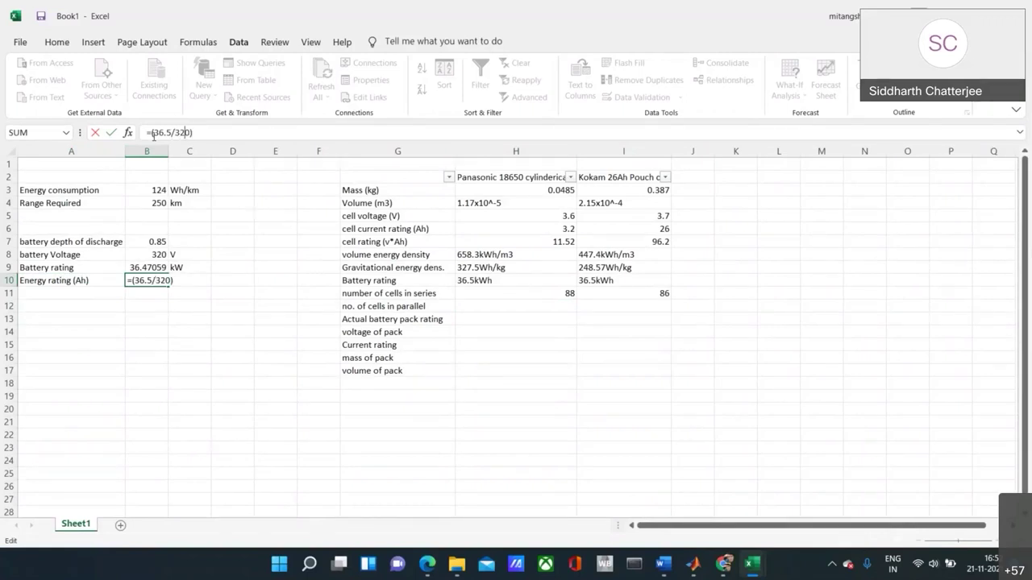
key("BackSpace")
key("BackSpace")
type("500")
key("Return")
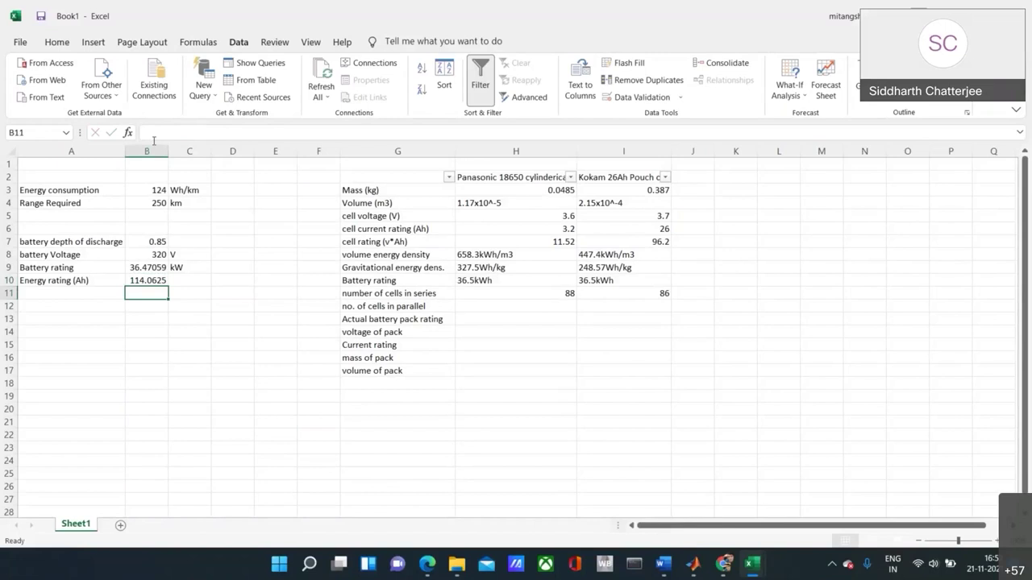
Replace the B10 formula with 114 and enter the unit Ah in C10
left_click(146, 280)
double_click(161, 280)
left_click_drag(185, 280, 105, 287)
key("BackSpace")
type("114")
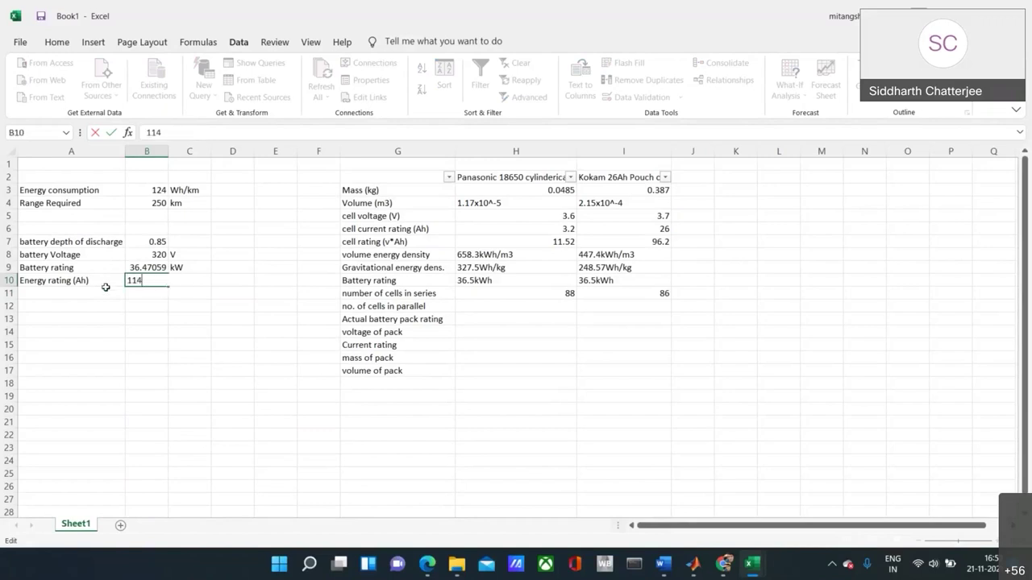
left_click(188, 292)
left_click(186, 277)
type("ah")
key("BackSpace")
key("BackSpace")
type("Ah")
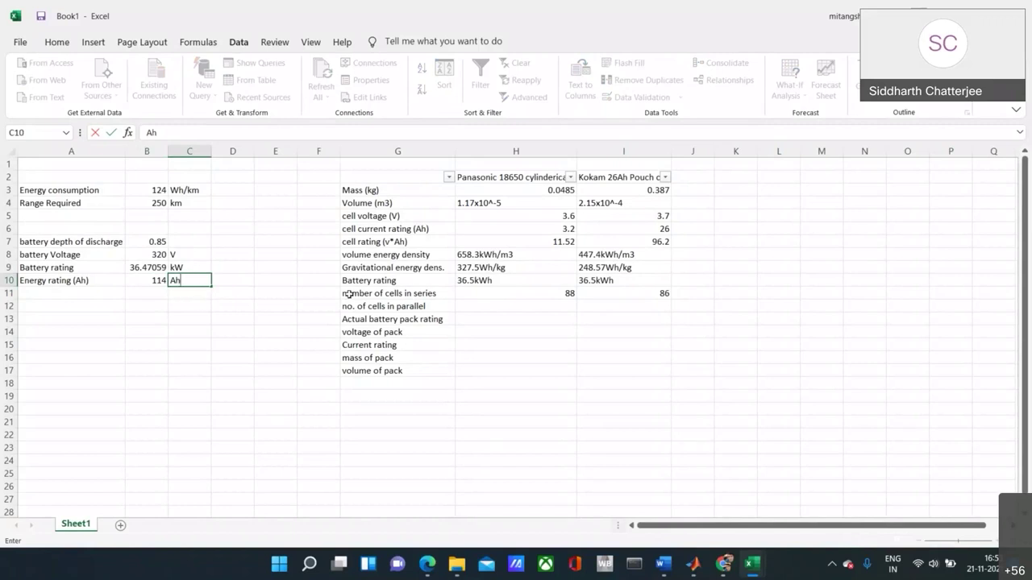
left_click(488, 305)
double_click(488, 305)
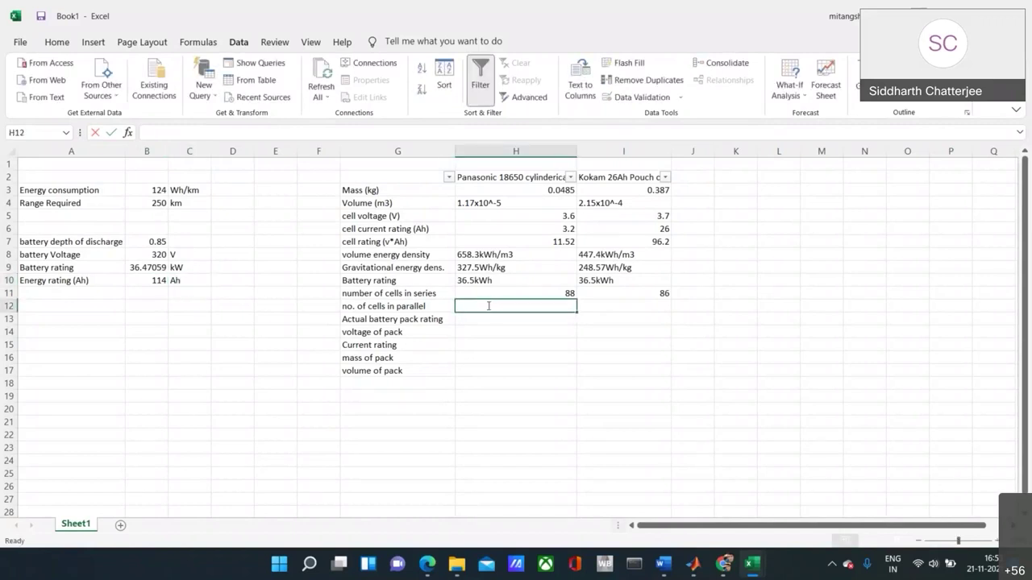
Compute =(114/3.2) in H12, then overwrite it with 35 parallel cells
left_click(150, 129)
type("=")
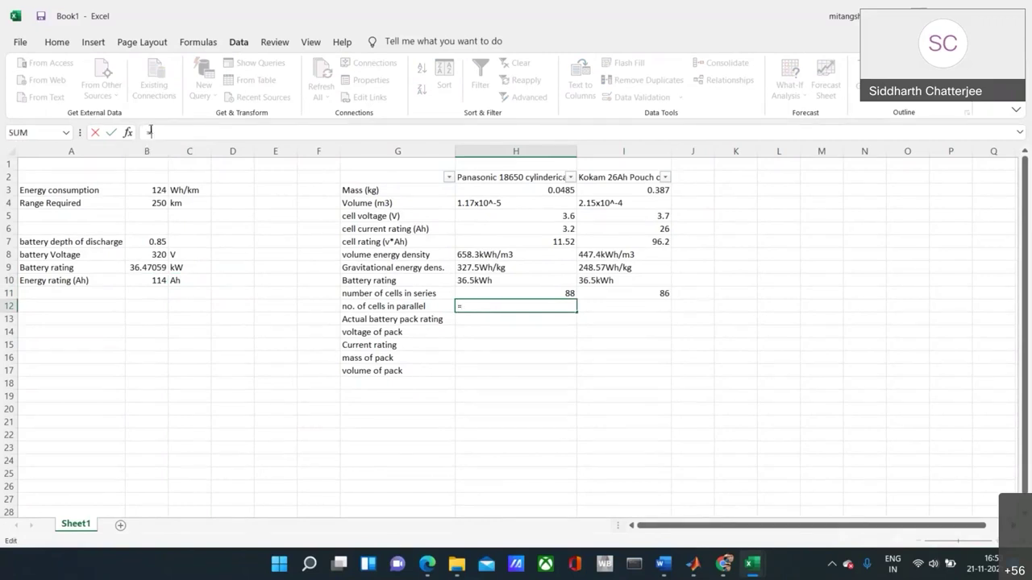
type("(114")
type("/3.2")
key("Return")
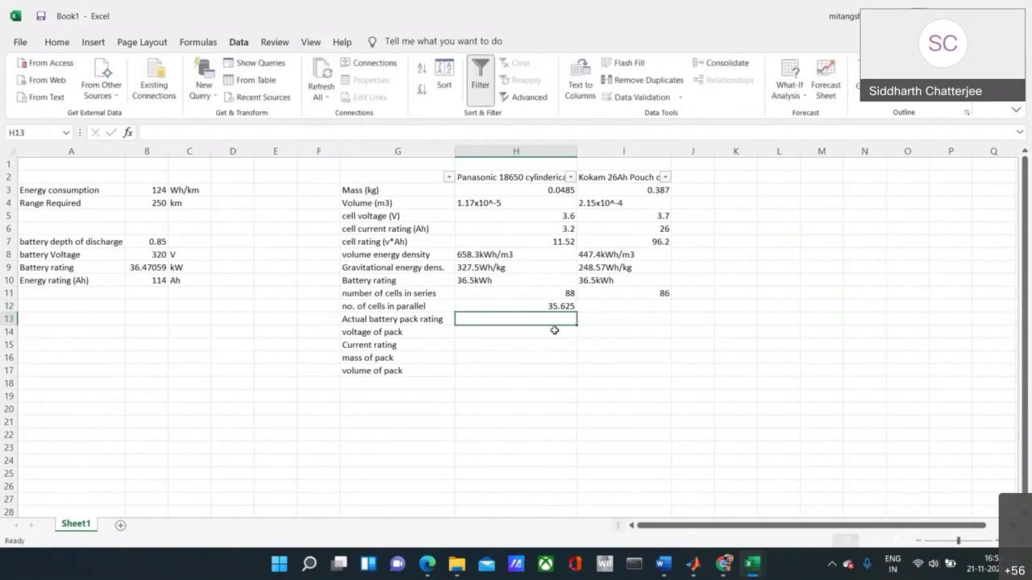
double_click(547, 305)
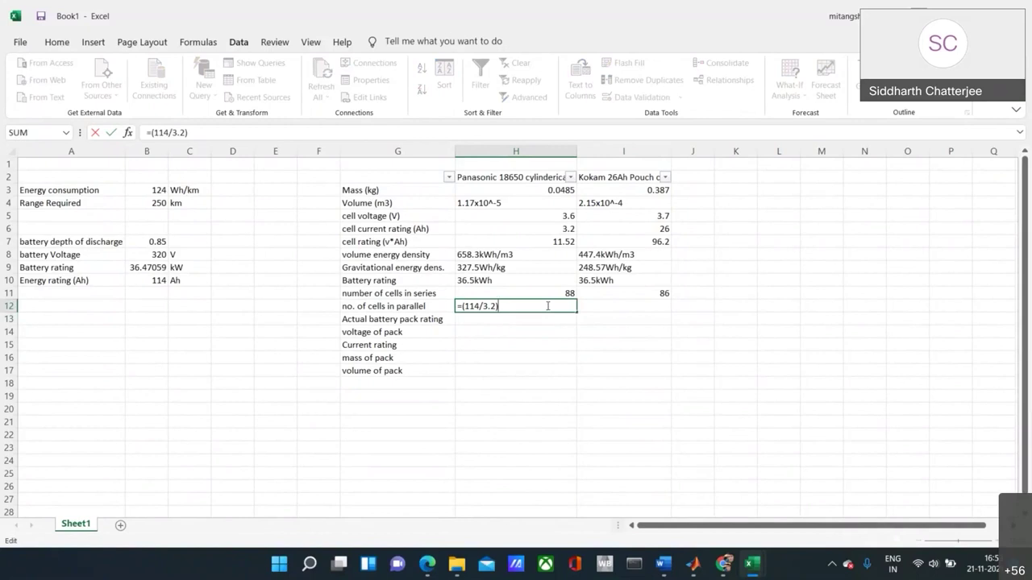
key("BackSpace")
key("BackSpace")
key("BackSpace")
key("BackSpace")
key("BackSpace")
key("BackSpace")
key("BackSpace")
key("BackSpace")
key("BackSpace")
type("35")
left_click(619, 310)
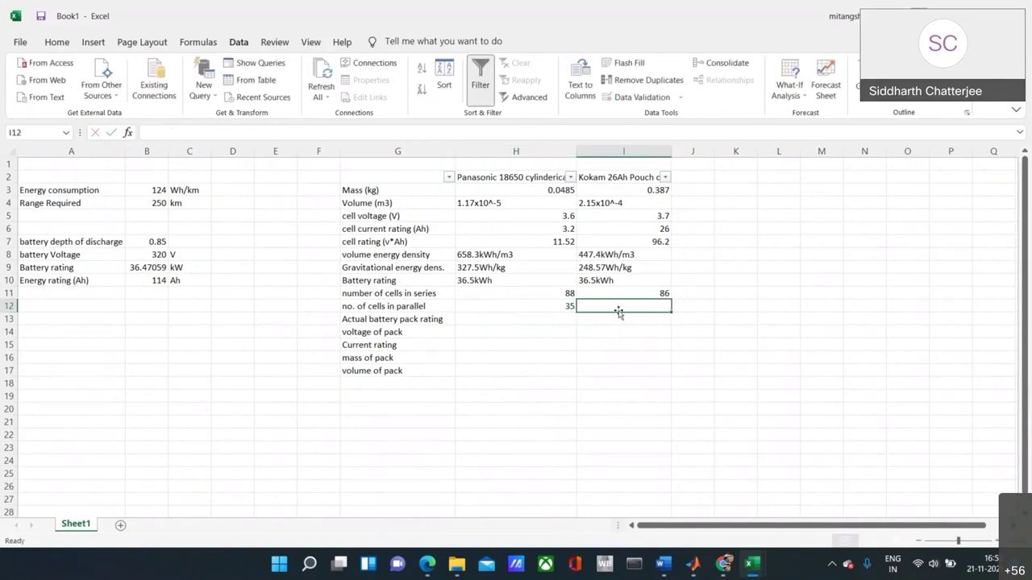
Compute =(114/26) in I12, then overwrite it with 4 parallel cells
left_click(268, 132)
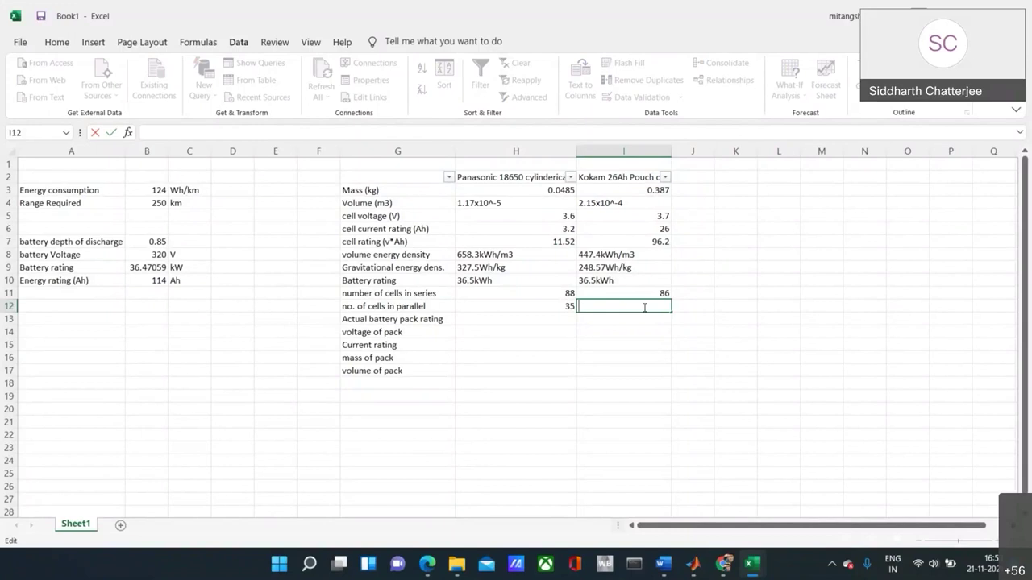
left_click(218, 134)
type("=(114/26)")
key("Return")
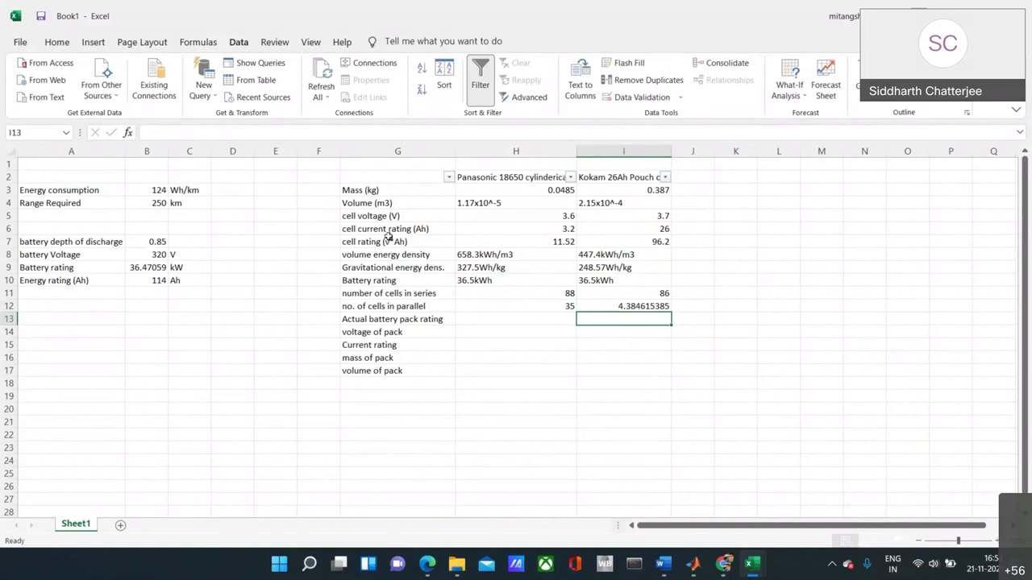
double_click(627, 306)
key("BackSpace")
key("BackSpace")
key("BackSpace")
key("BackSpace")
key("BackSpace")
key("BackSpace")
key("BackSpace")
key("BackSpace")
key("BackSpace")
type("4")
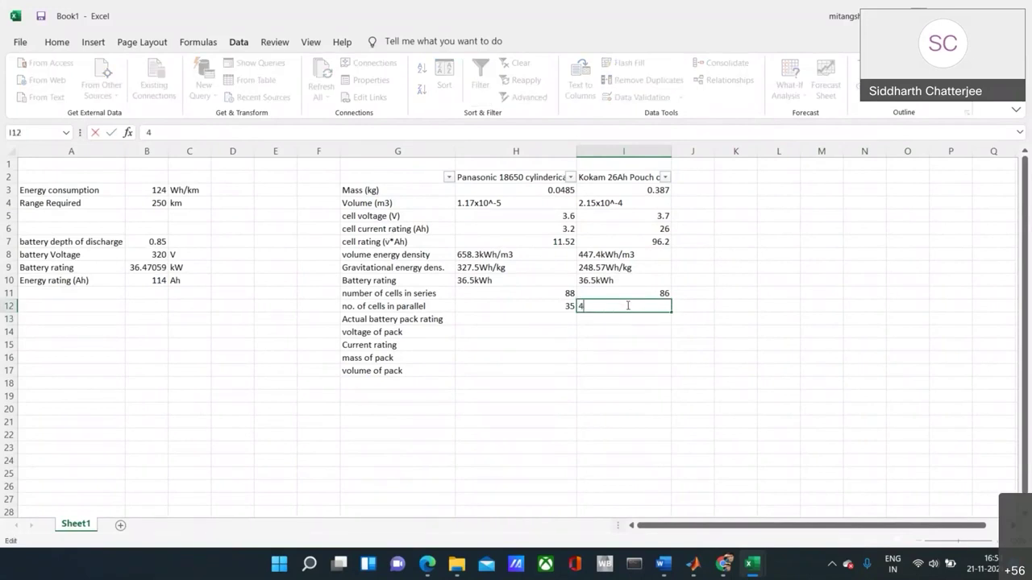
left_click(536, 318)
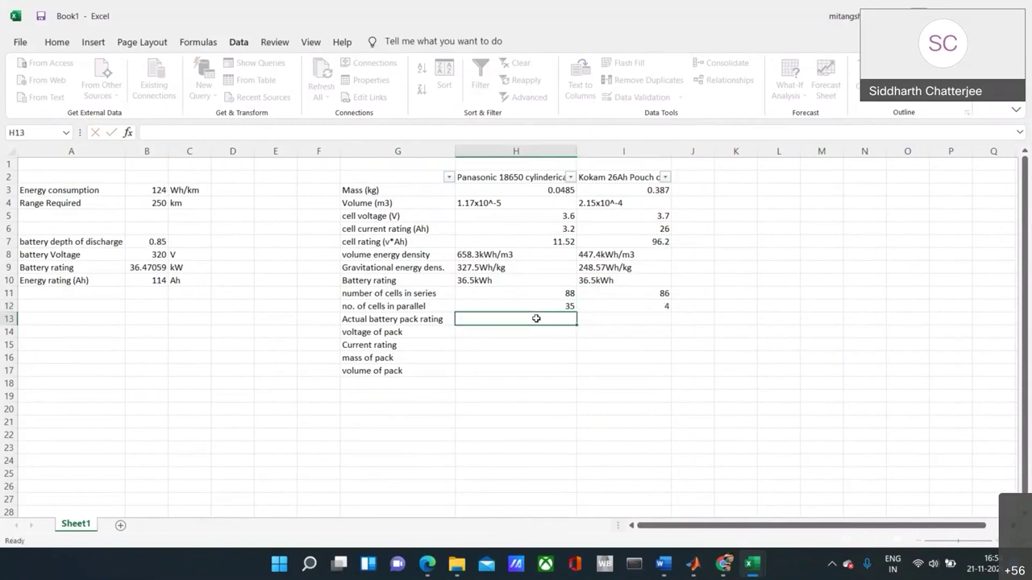
left_click(621, 319)
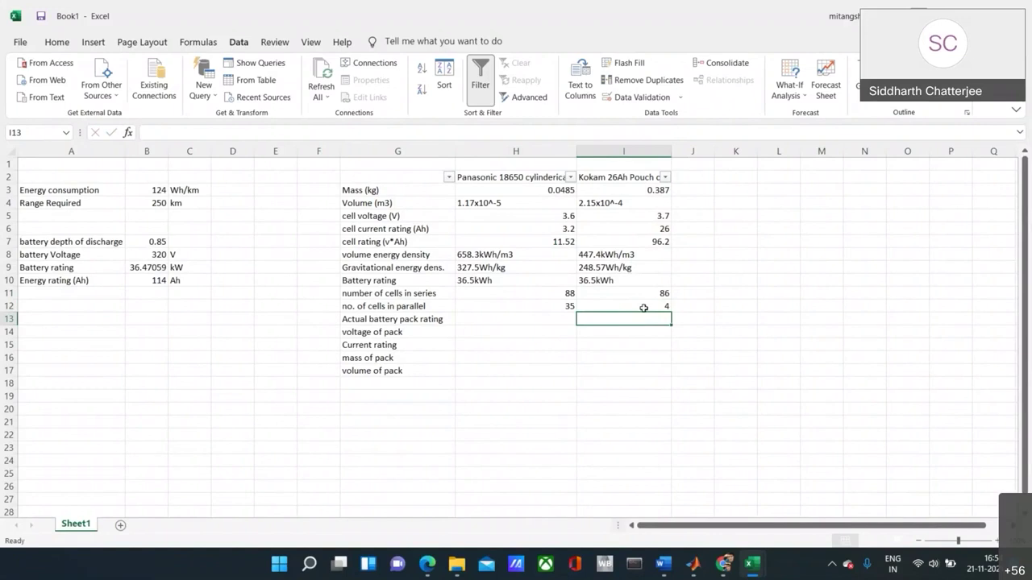
Insert a blank row 13 above the Actual battery pack rating row
left_click(398, 325)
right_click(398, 325)
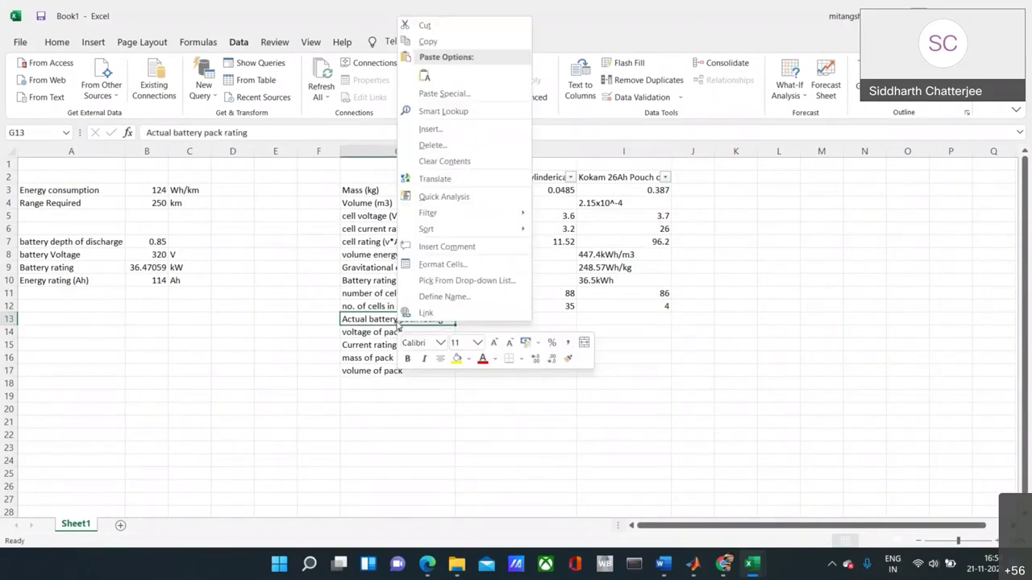
left_click(447, 134)
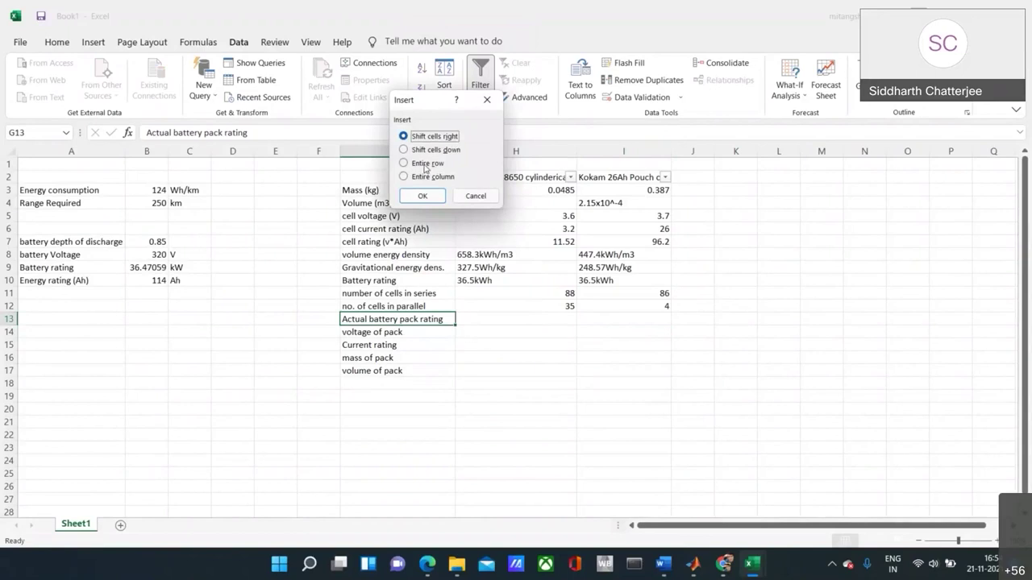
left_click(426, 164)
left_click(418, 199)
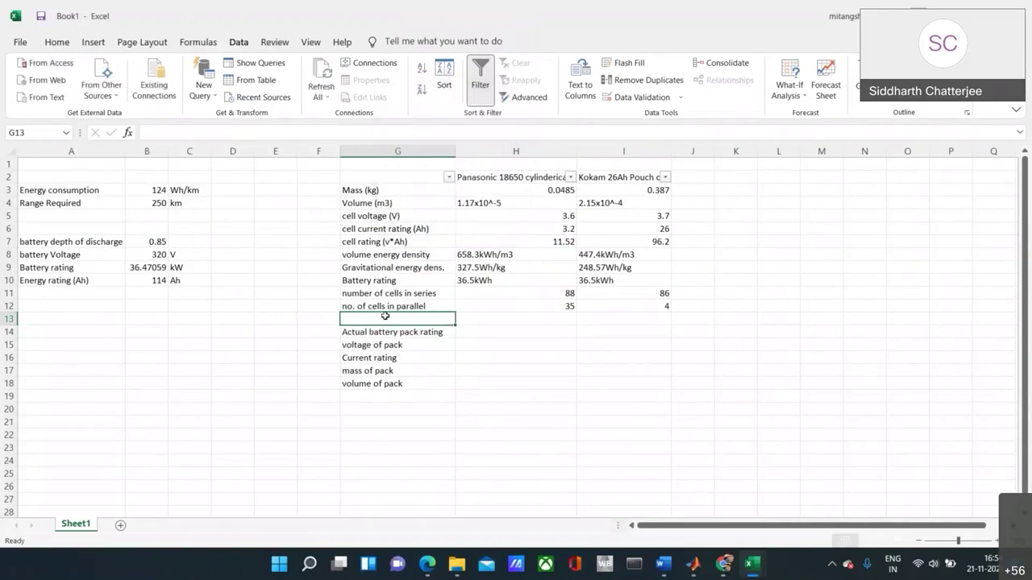
Label the new G13 cell 'total no of cells'
type("tota")
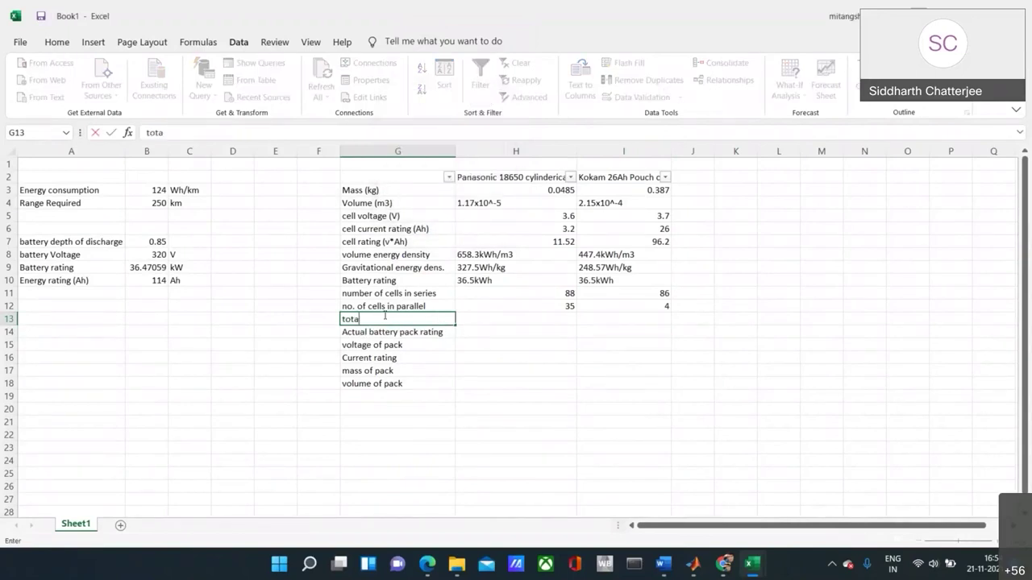
type("l no of cells")
left_click(492, 317)
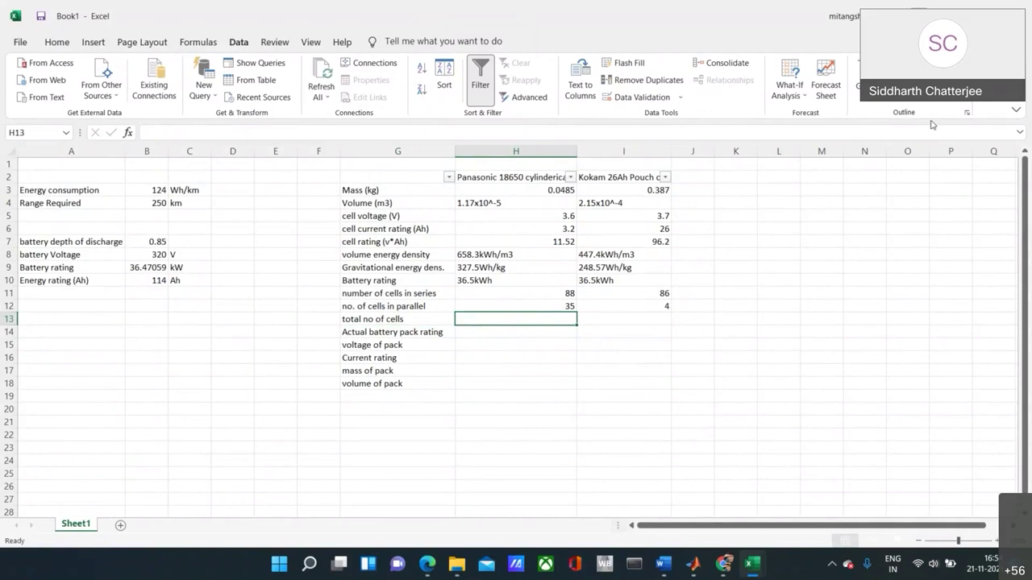
double_click(488, 321)
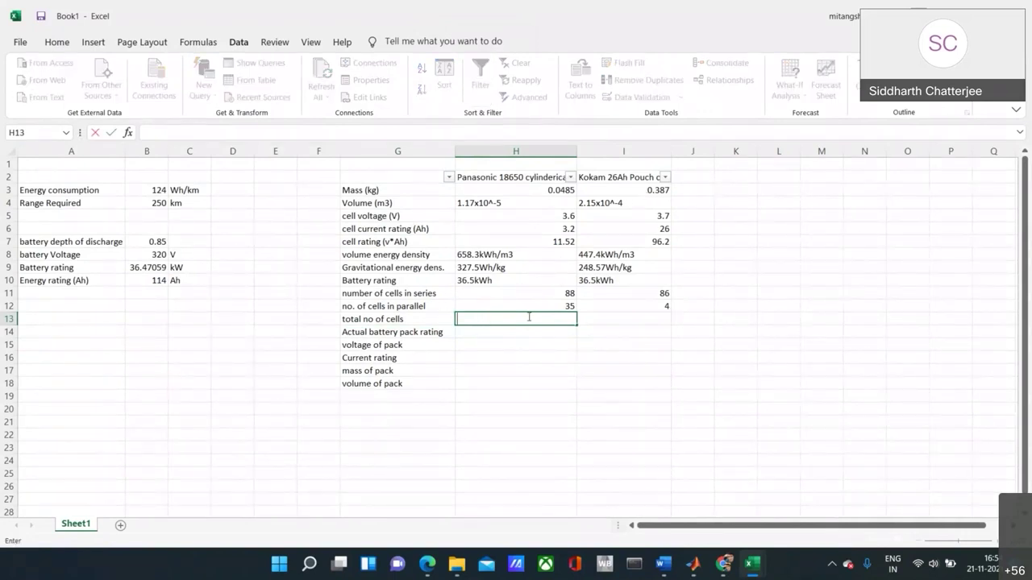
left_click(146, 280)
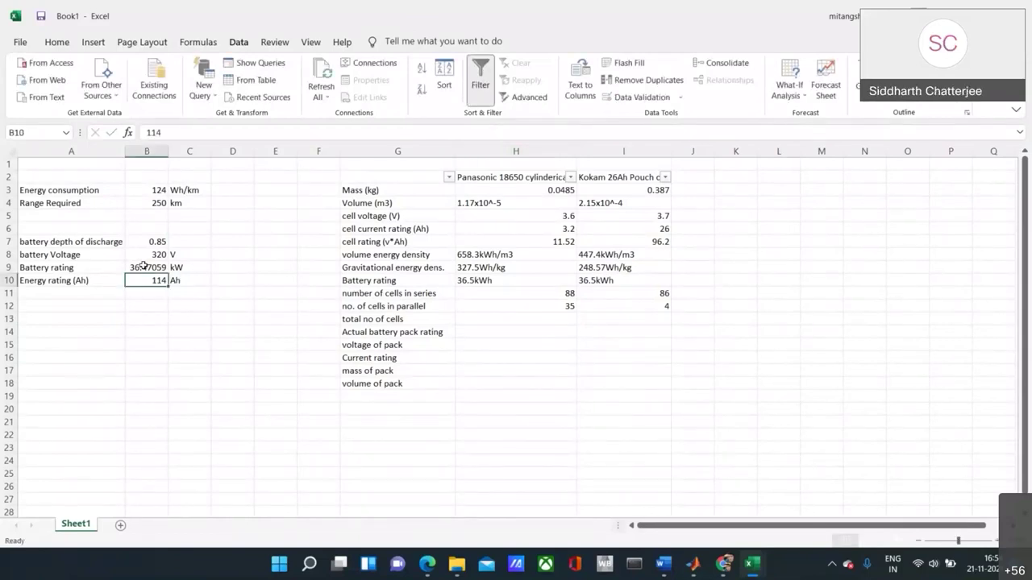
double_click(145, 267)
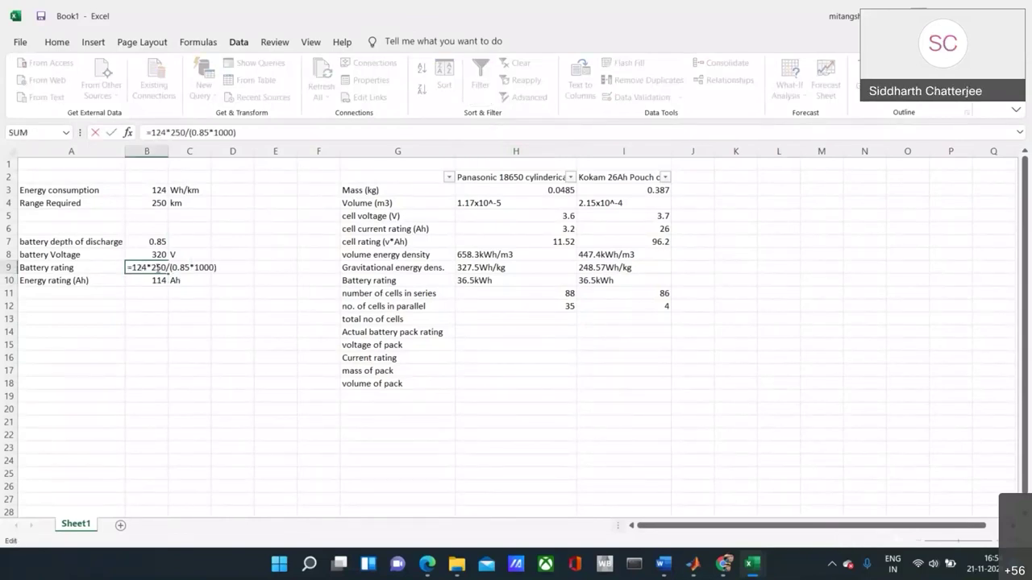
left_click(155, 280)
left_click(178, 134)
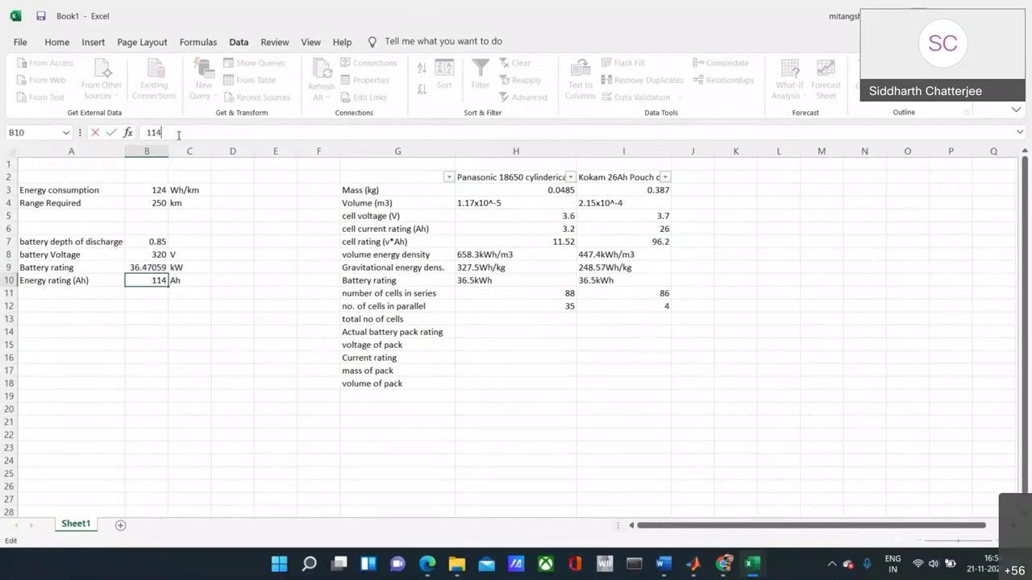
key("BackSpace")
key("BackSpace")
key("BackSpace")
type("=")
type("9")
key("BackSpace")
type("(36500/")
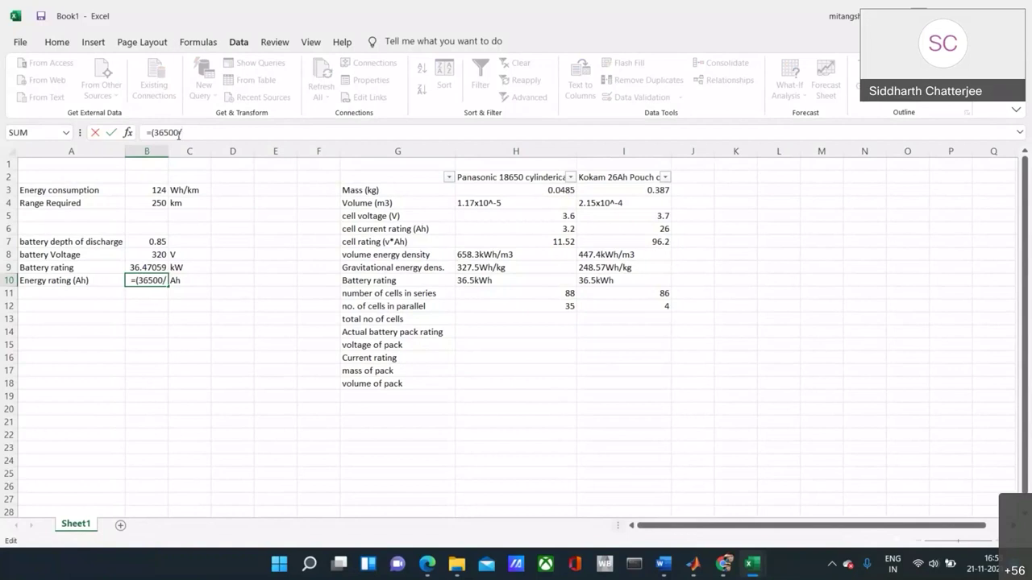
type("320")
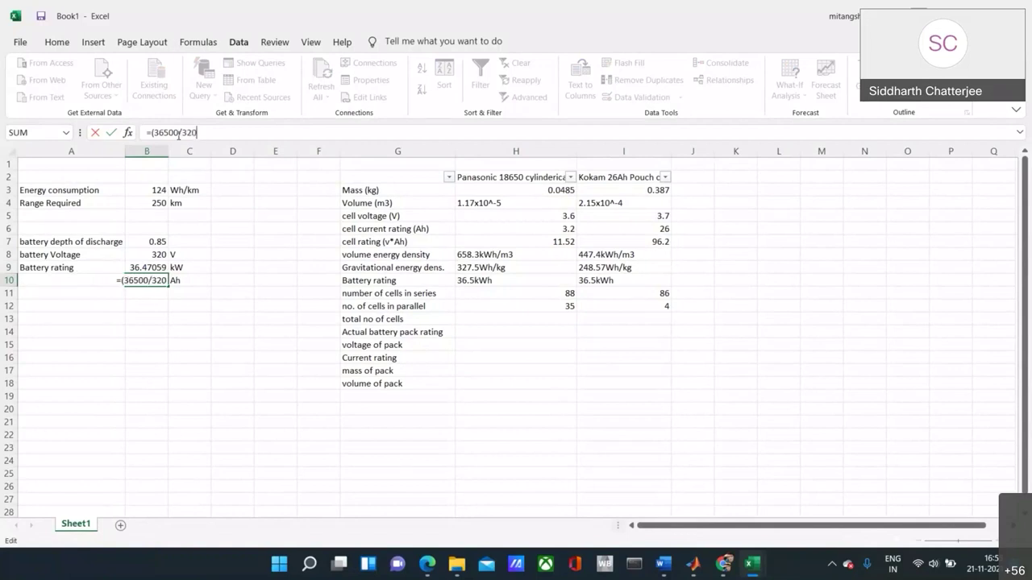
type(")")
key("Return")
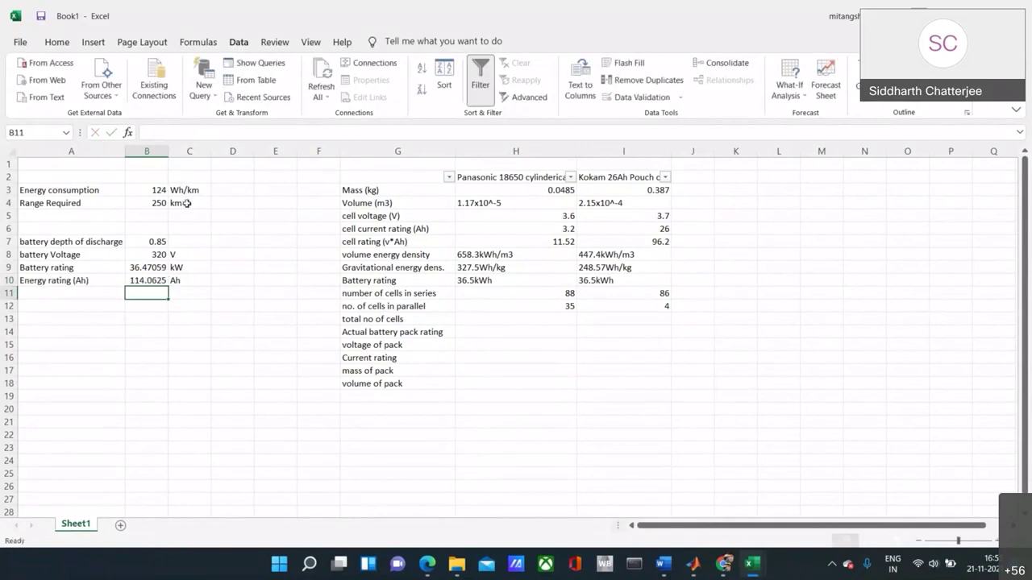
double_click(152, 280)
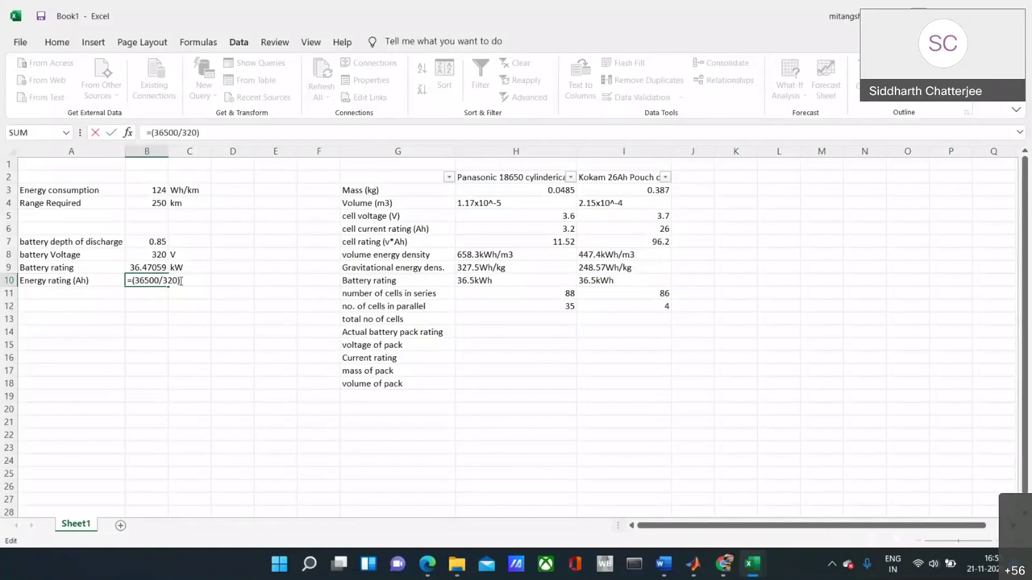
key("BackSpace")
key("BackSpace")
key("BackSpace")
key("BackSpace")
key("BackSpace")
key("BackSpace")
key("BackSpace")
key("BackSpace")
key("BackSpace")
key("BackSpace")
key("BackSpace")
key("BackSpace")
type("114")
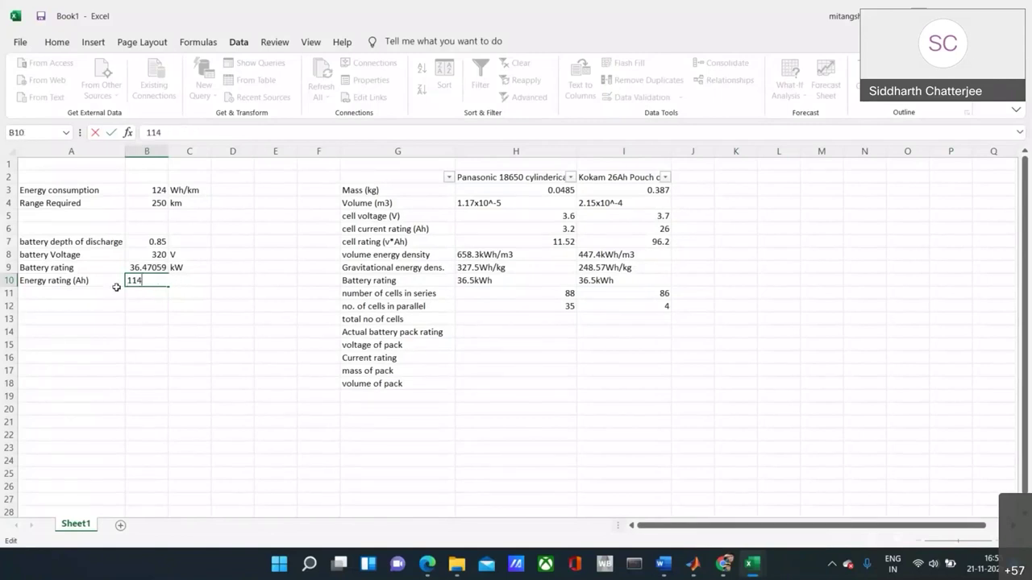
left_click(147, 299)
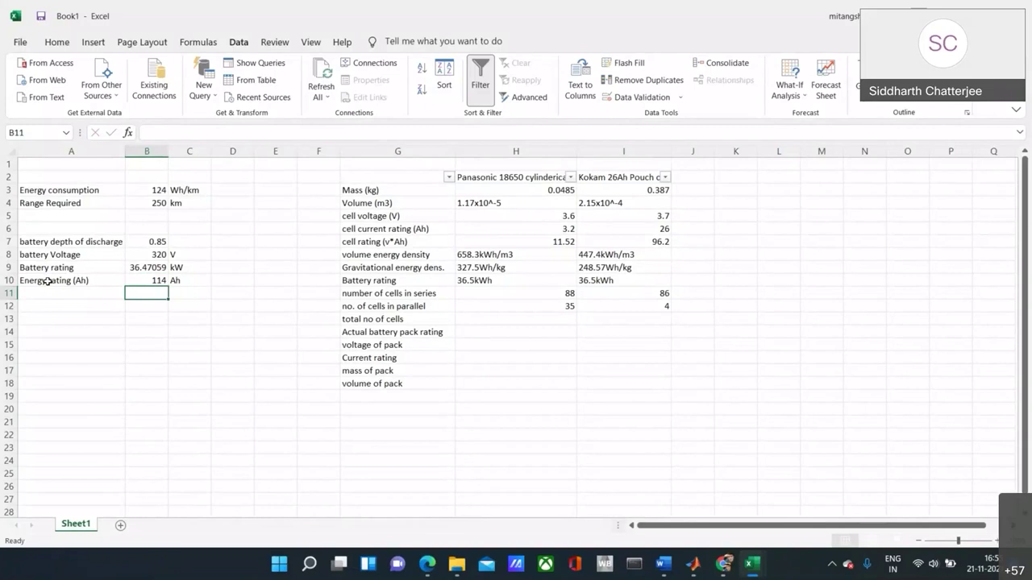
Enter =88*35 (3080) in H13 and =86*4 (344) in I13 as total cell counts
left_click(500, 320)
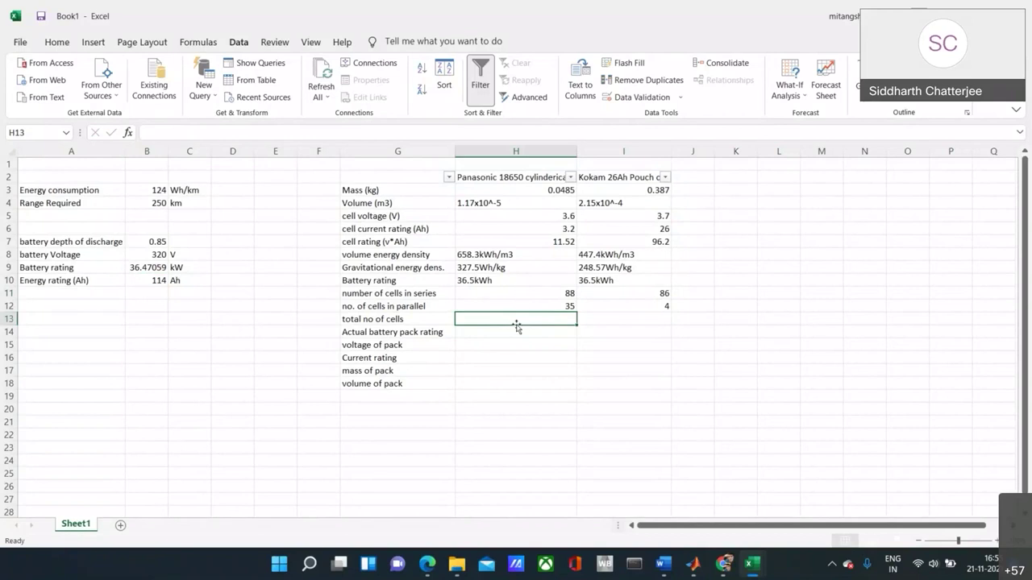
double_click(520, 321)
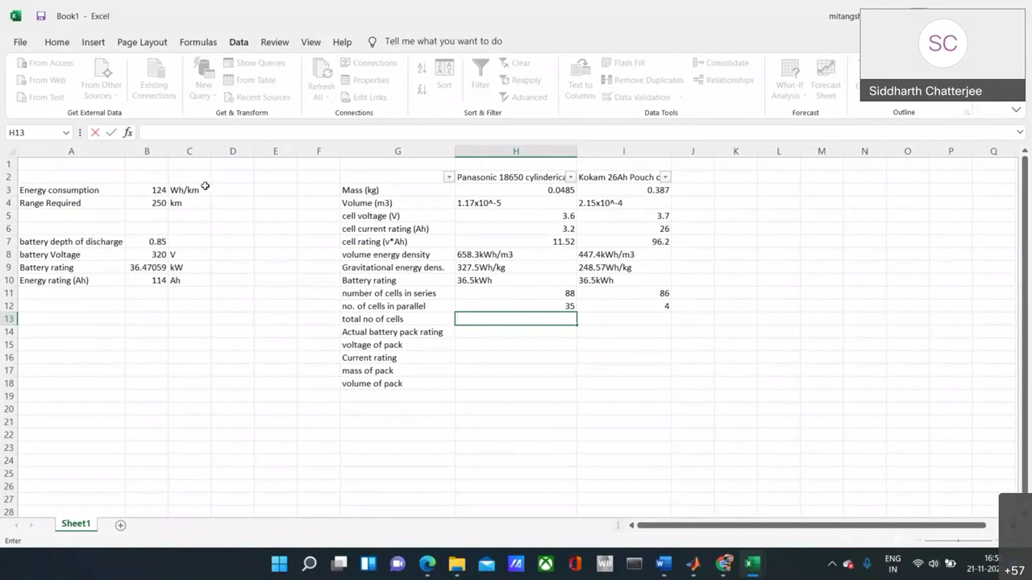
left_click(181, 135)
type("=88*35")
key("Return")
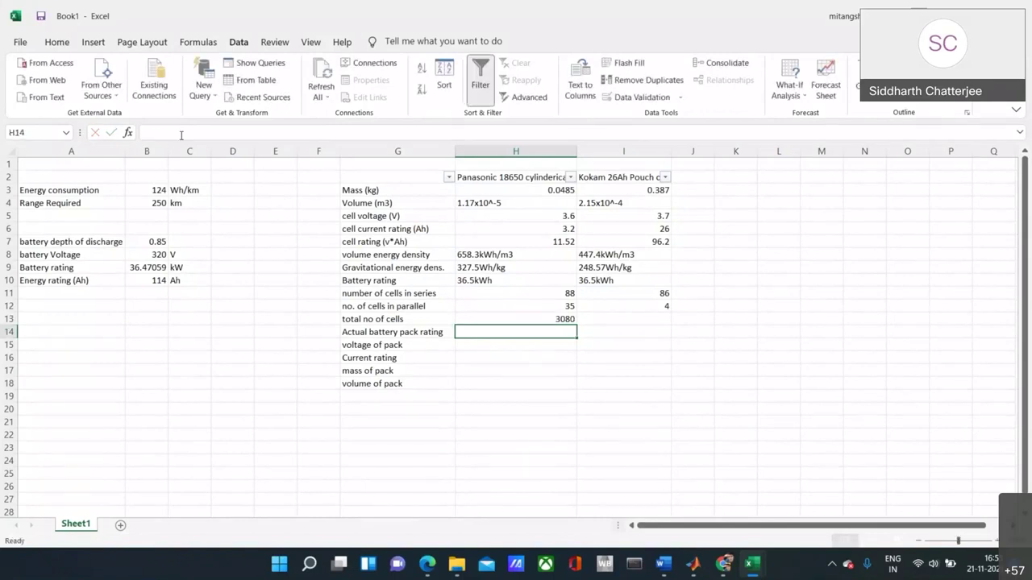
double_click(604, 317)
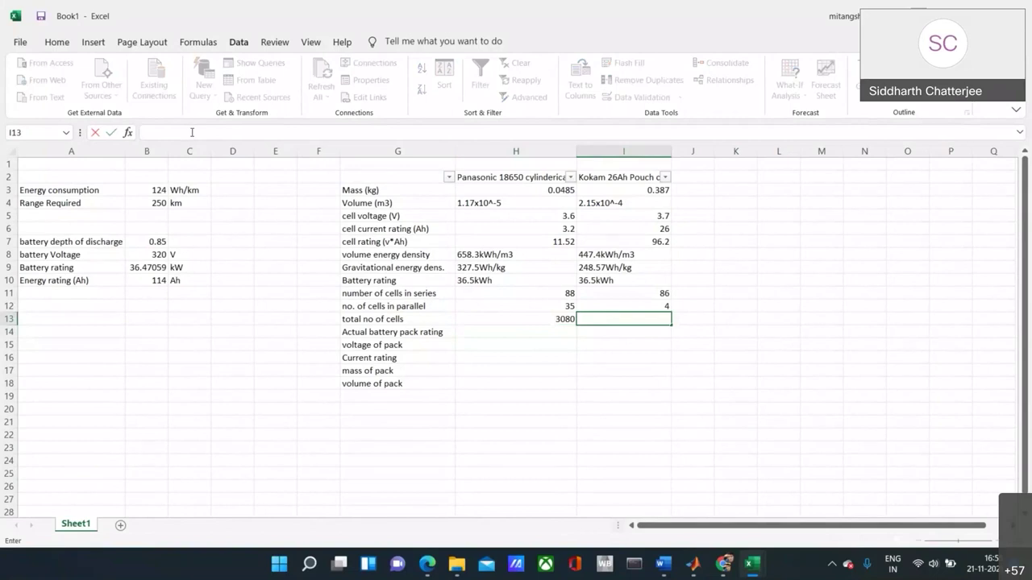
type("=88")
key("BackSpace")
type("6*4")
key("Return")
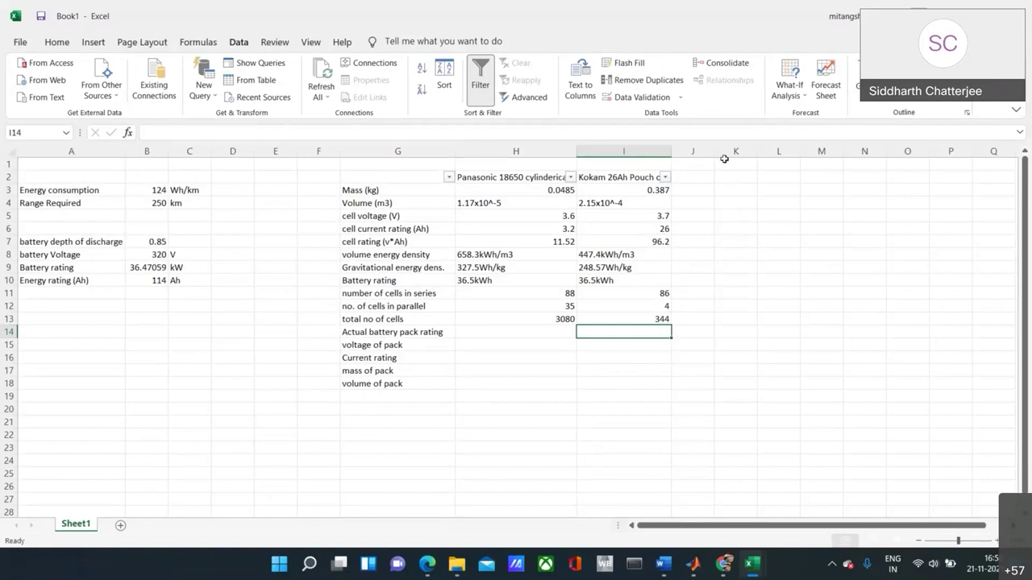
left_click_drag(732, 172, 734, 175)
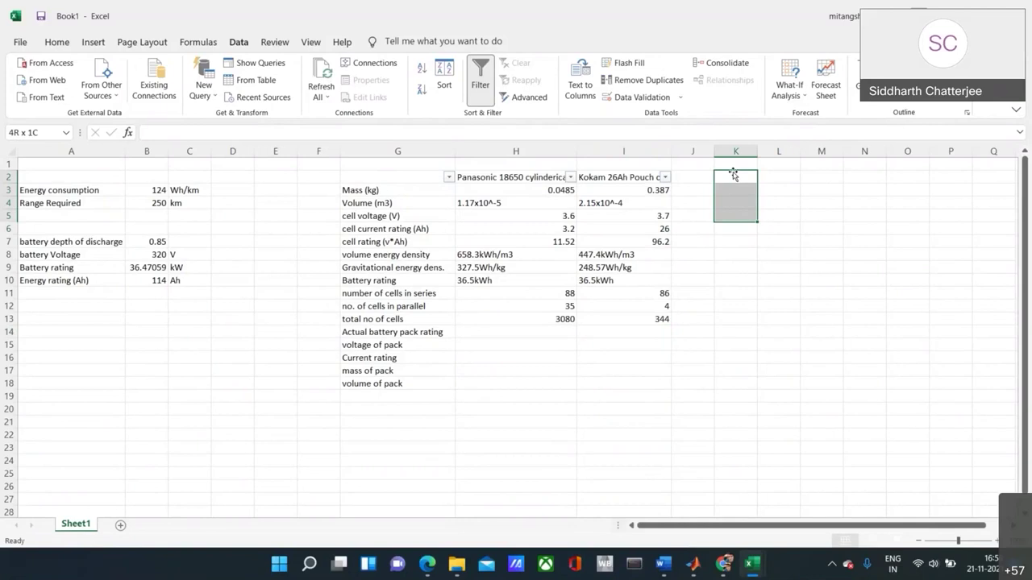
left_click_drag(733, 175, 734, 175)
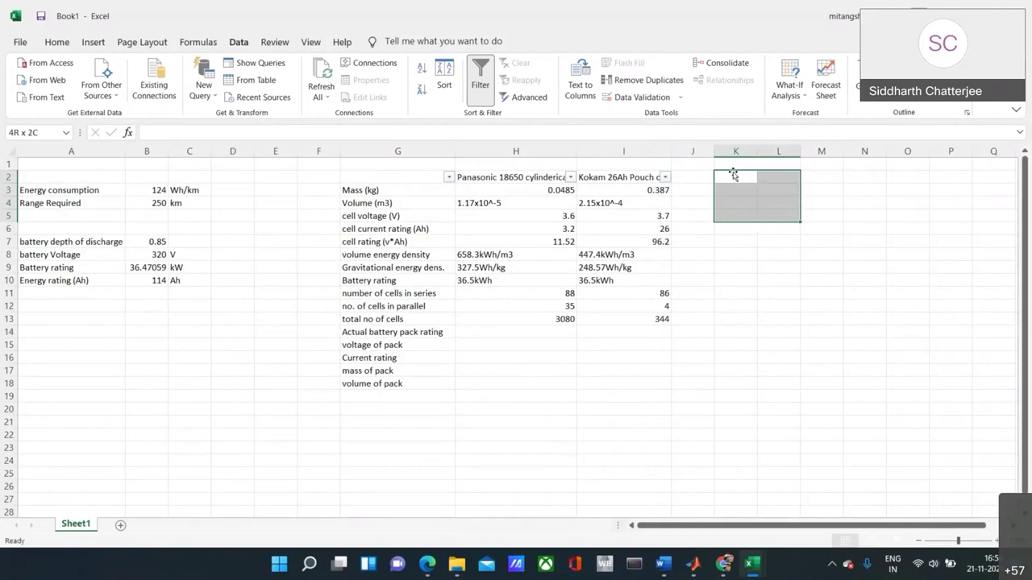
left_click_drag(733, 175, 734, 175)
left_click(545, 293)
left_click(535, 310)
left_click(535, 319)
left_click(614, 321)
left_click_drag(613, 309, 613, 297)
left_click(613, 305)
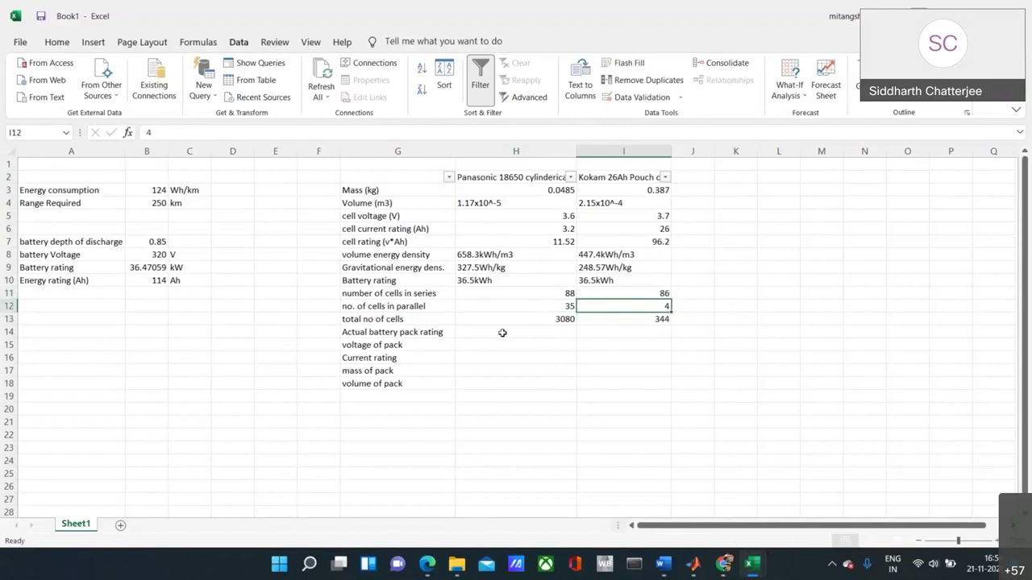
left_click_drag(502, 333, 643, 320)
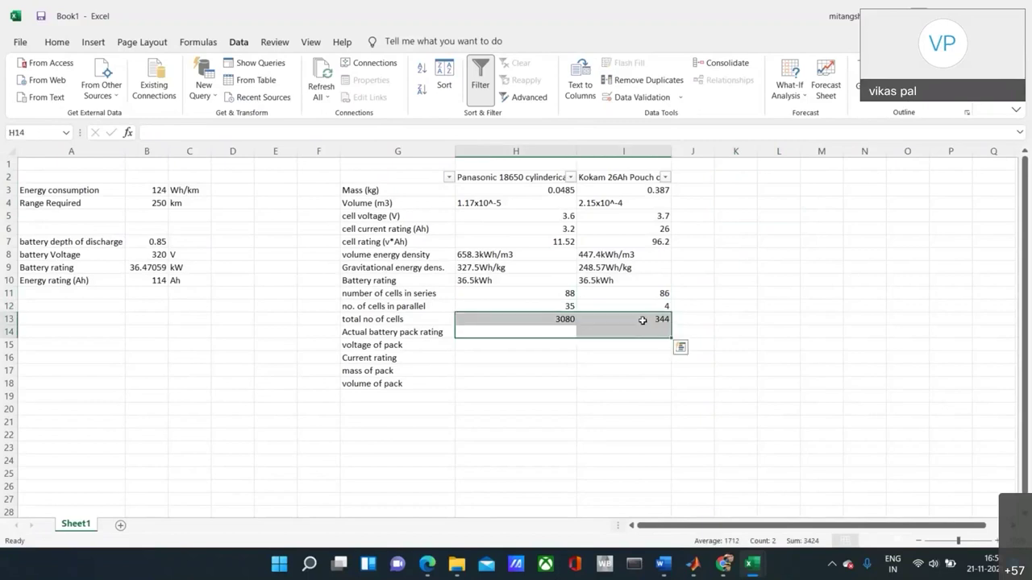
left_click(642, 320)
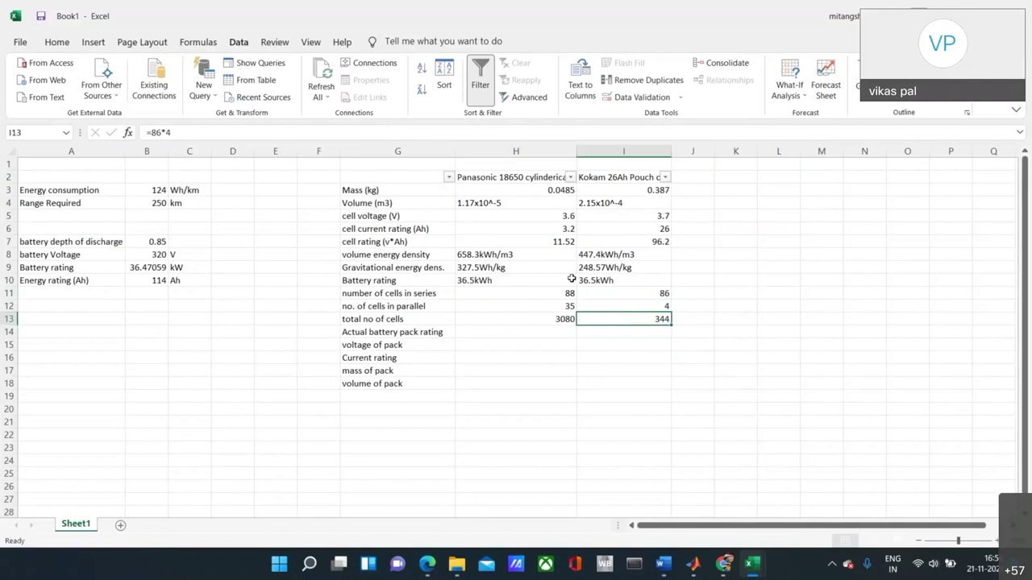
left_click(503, 333)
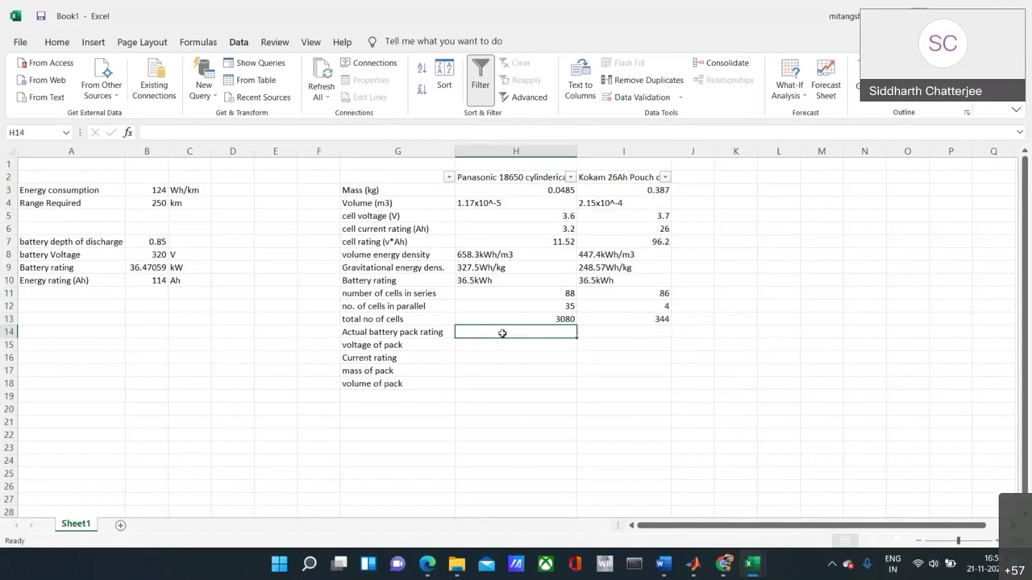
left_click(548, 295)
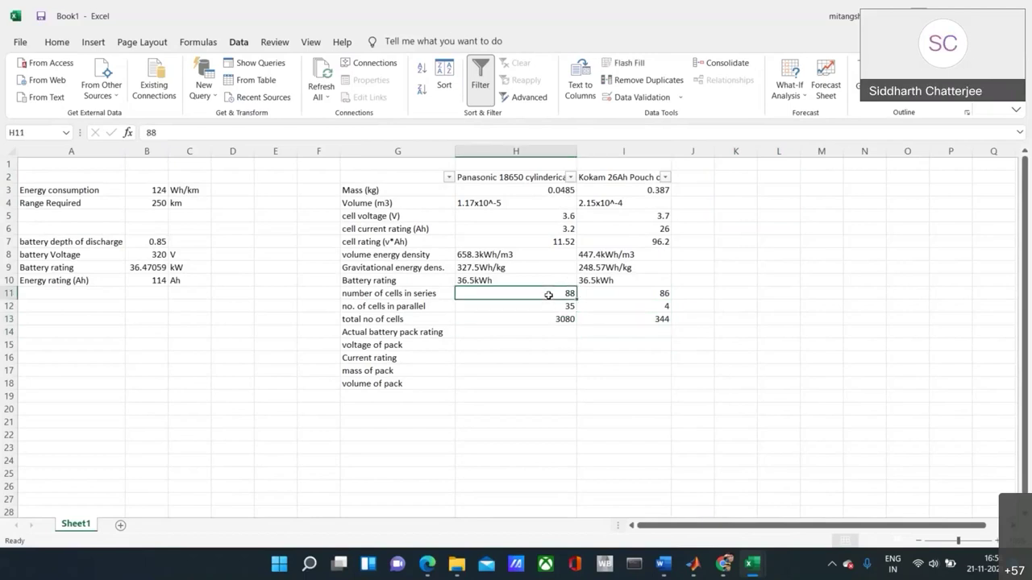
Enter =(88*3.6)*(35*3.2) in H14 for the Panasonic pack rating
left_click(514, 332)
double_click(515, 332)
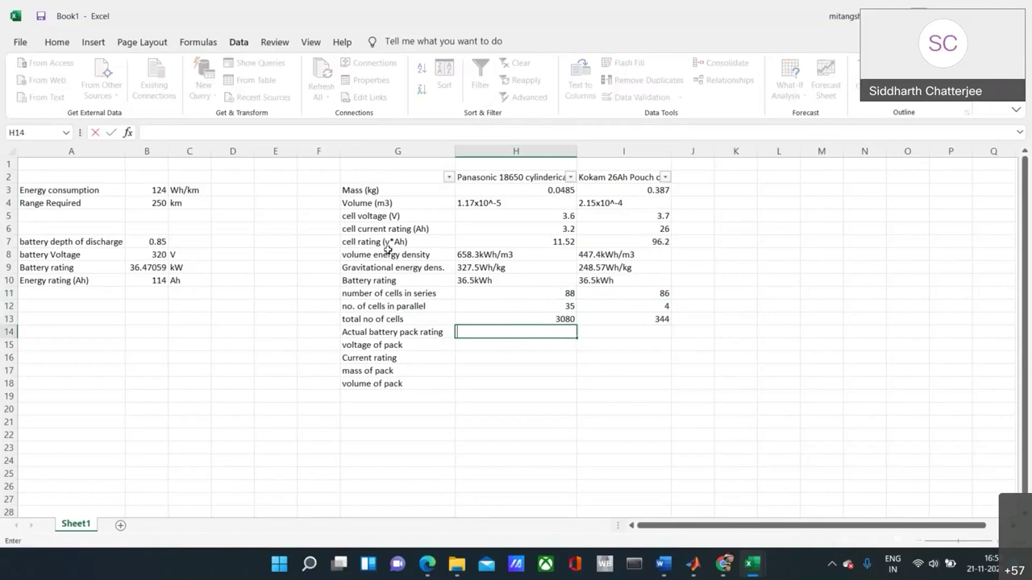
left_click(190, 135)
type("=(88*3.6")
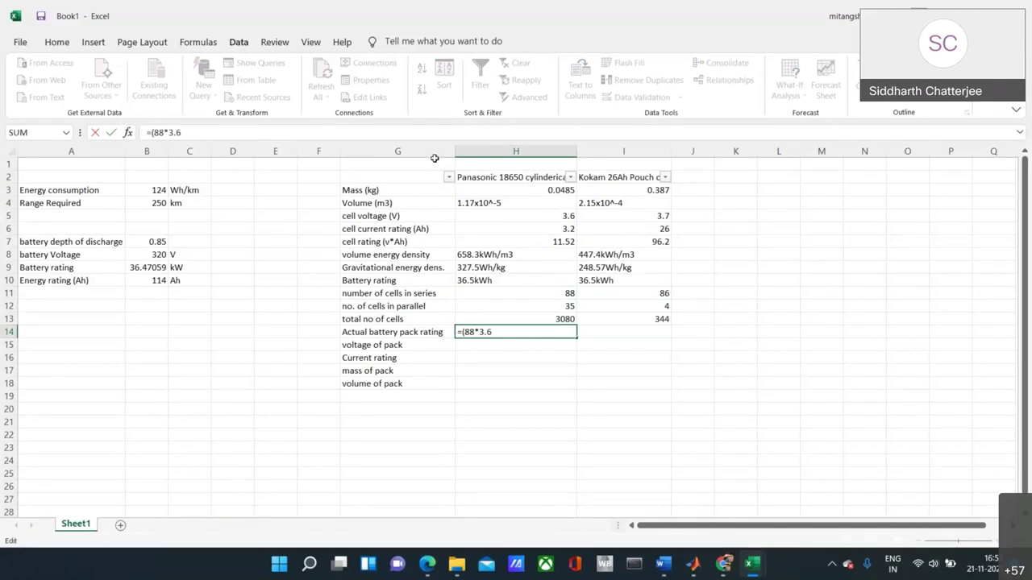
type("*")
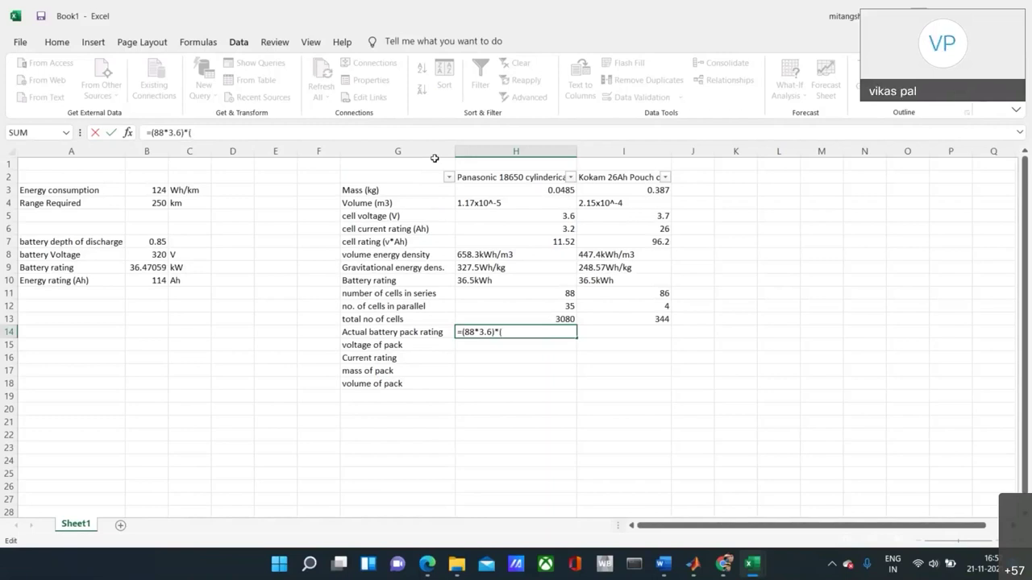
type("(35")
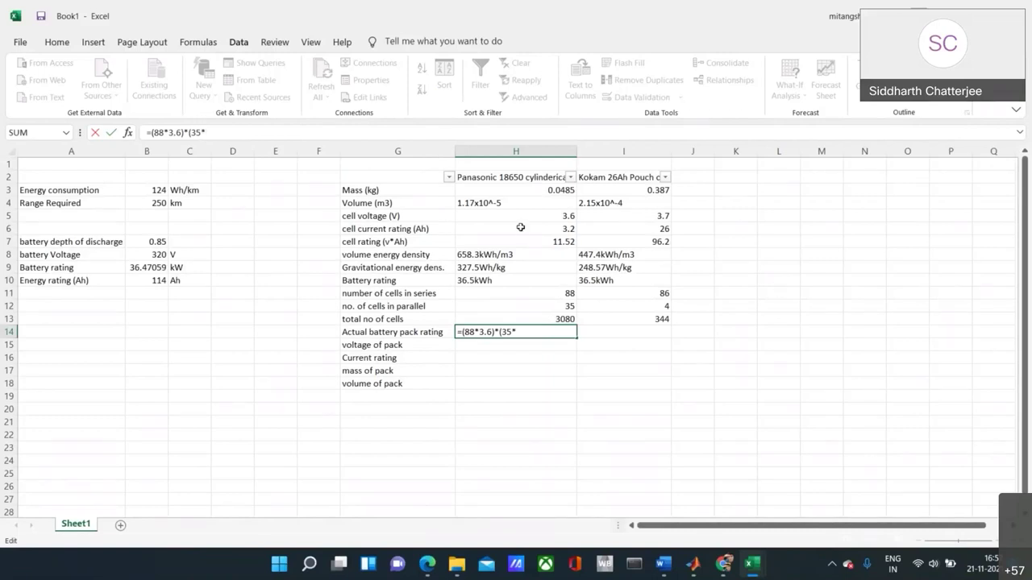
type("*3.2")
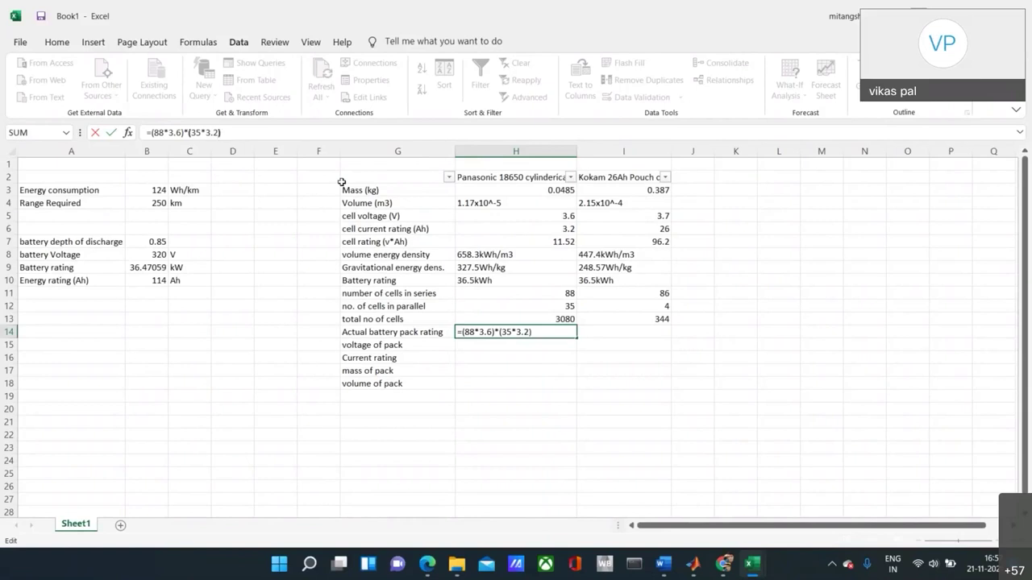
key("Return")
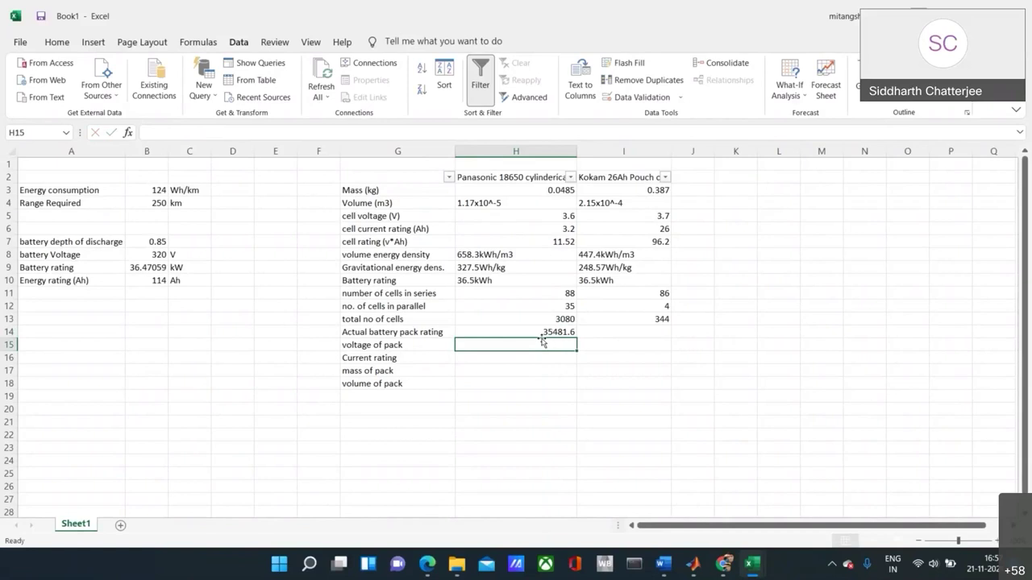
Append '(wh)' to the Actual battery pack rating row label
left_click(600, 333)
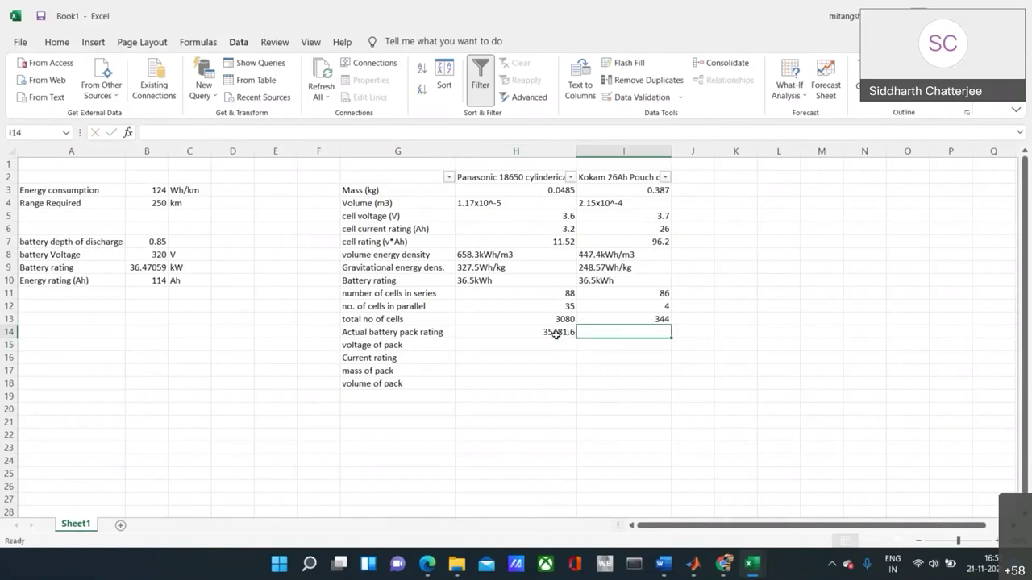
double_click(448, 332)
type("(w")
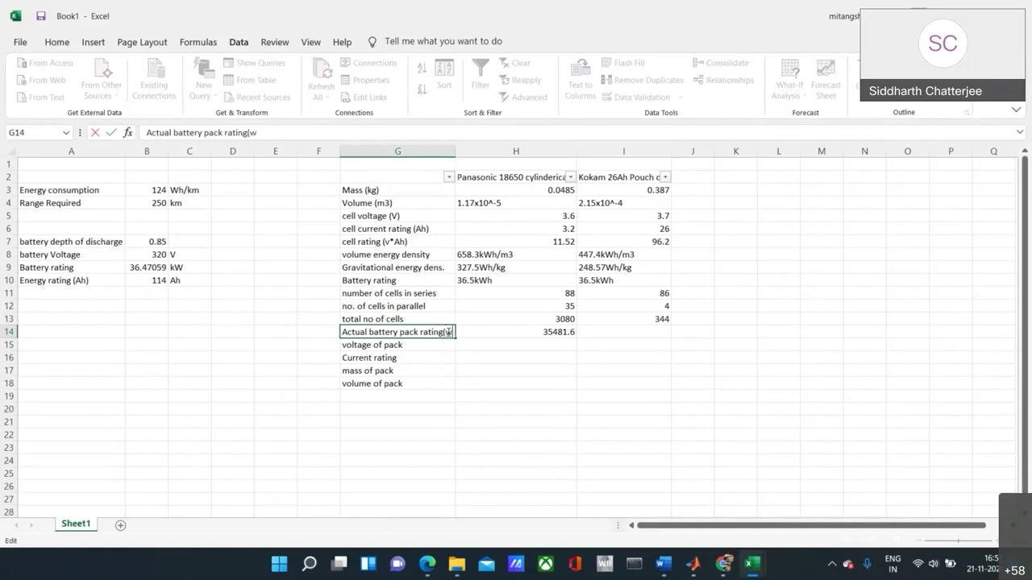
type("h)")
left_click(477, 345)
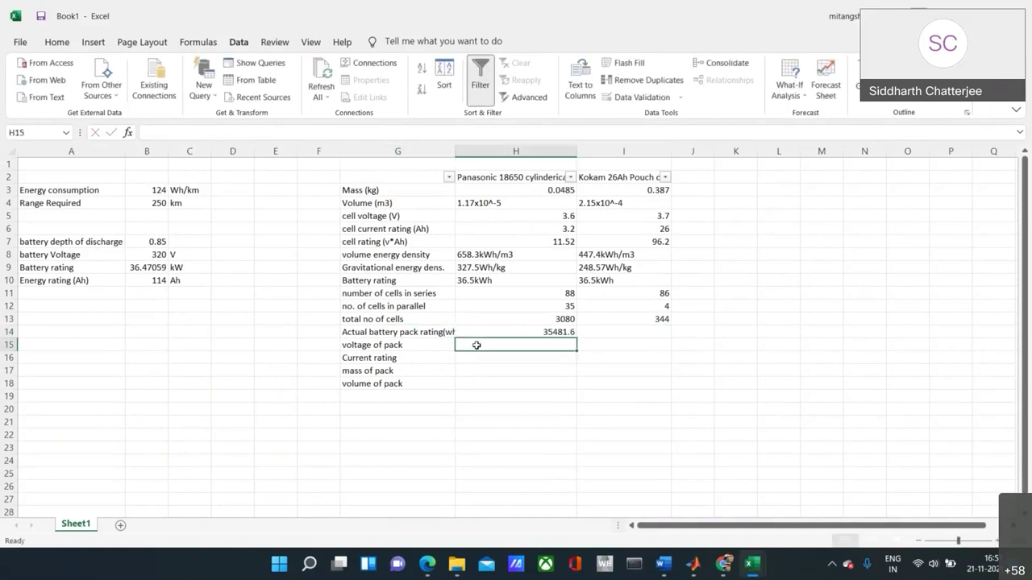
Enter =(86*37)*(4*26) in I14 so the Kokam pack rating reads 330928
left_click(602, 338)
double_click(601, 333)
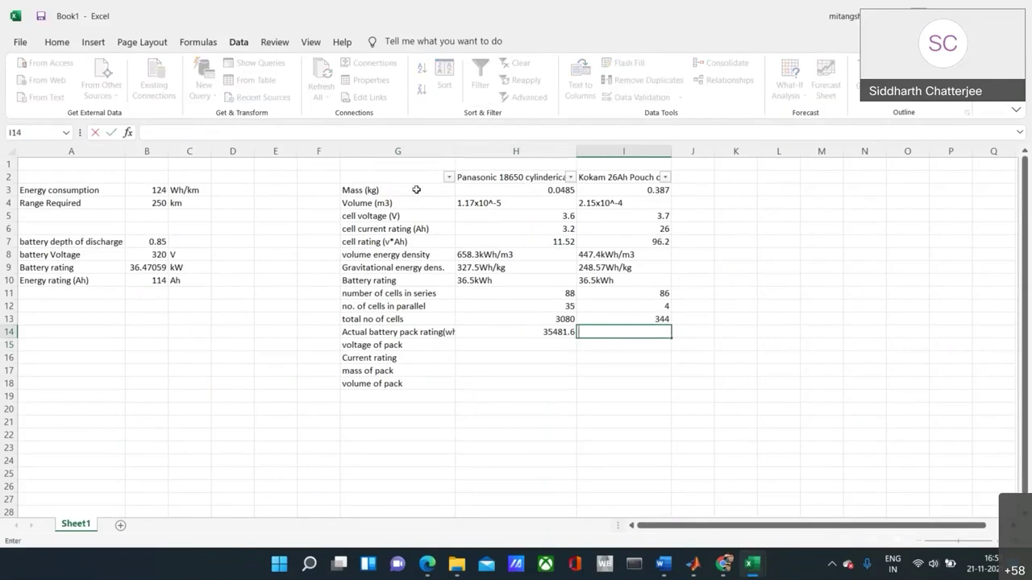
left_click(239, 132)
type("=(86*37)*")
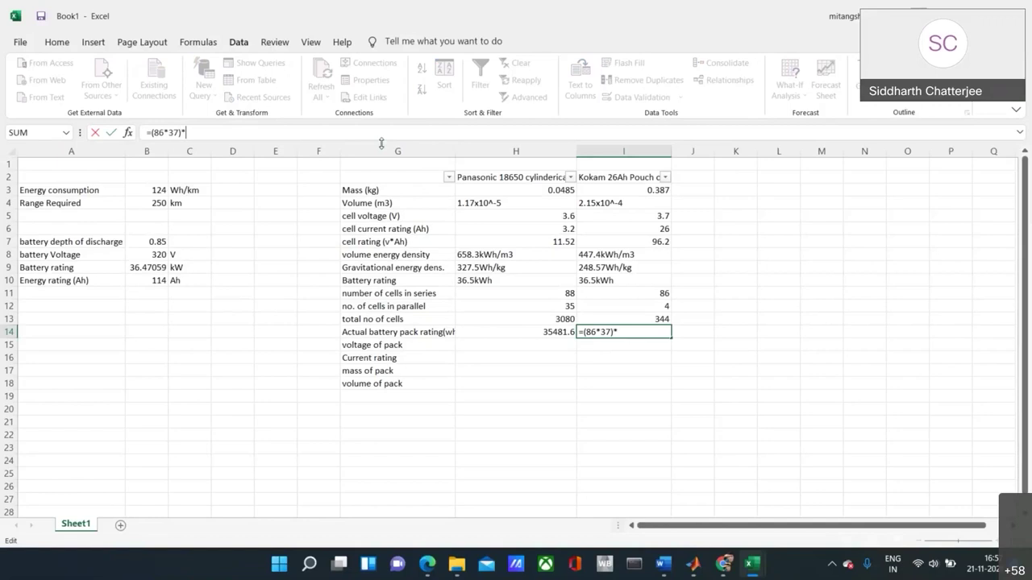
type("(4*26")
key("Return")
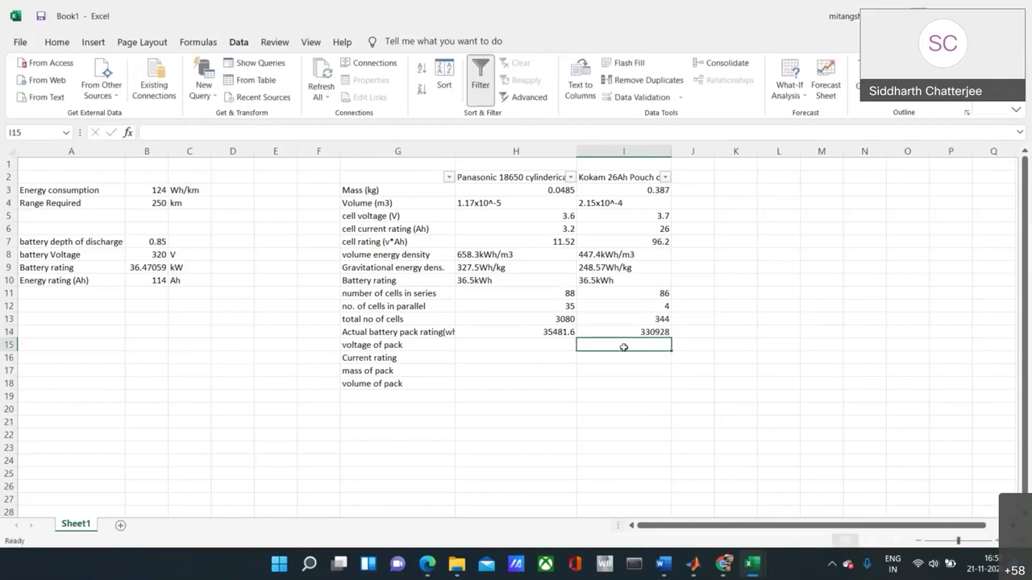
Change the Panasonic parallel cell count in H12 from 35 to 36
left_click(558, 347)
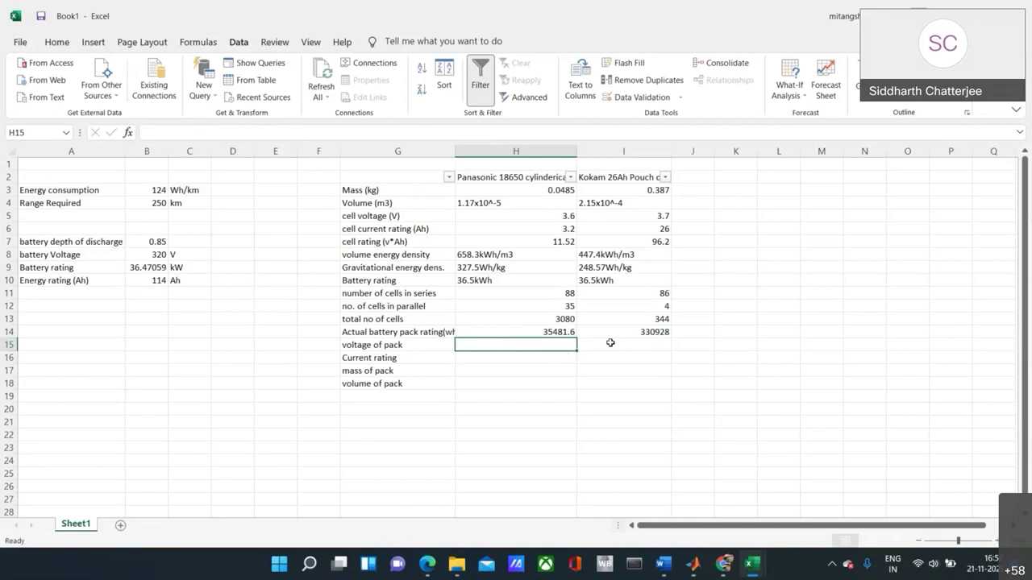
left_click(610, 340)
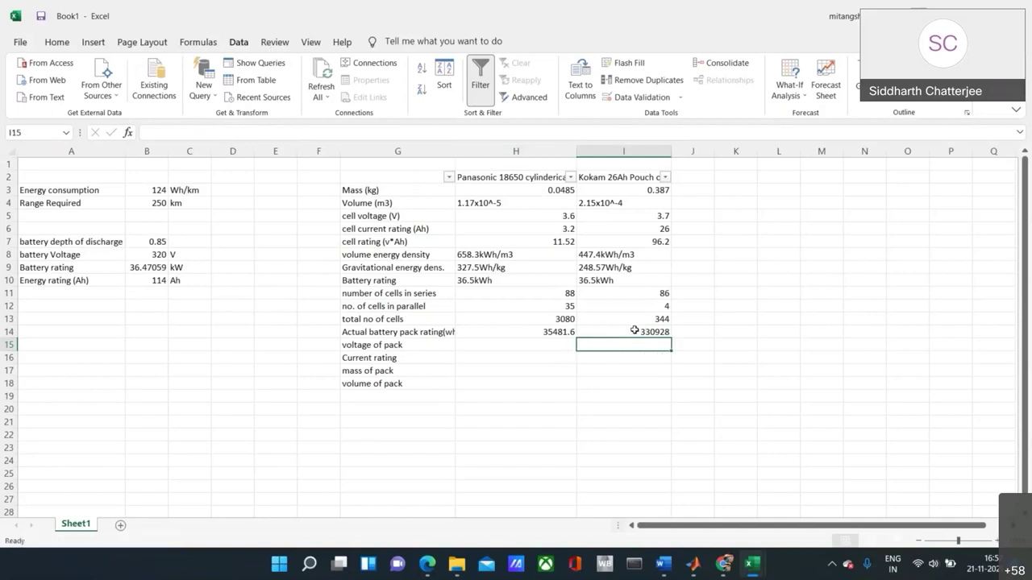
left_click(138, 267)
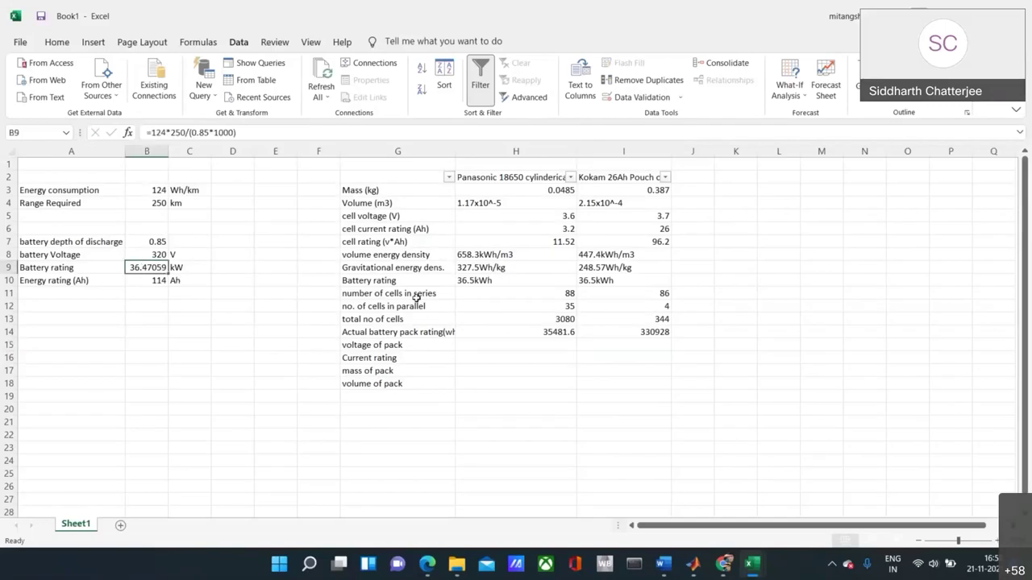
left_click(557, 308)
left_click_drag(576, 313, 574, 334)
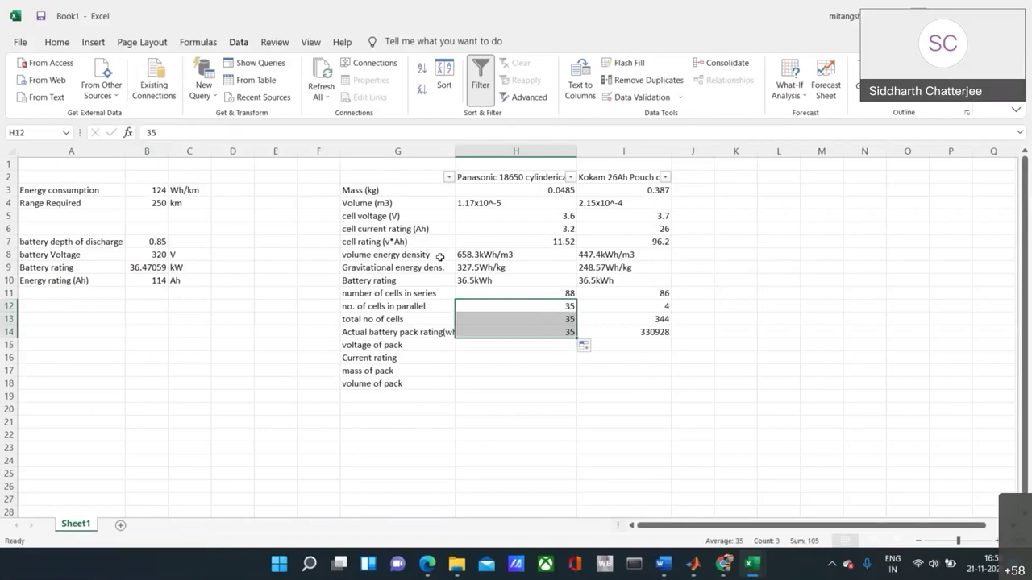
left_click(119, 150)
key("ctrl+z")
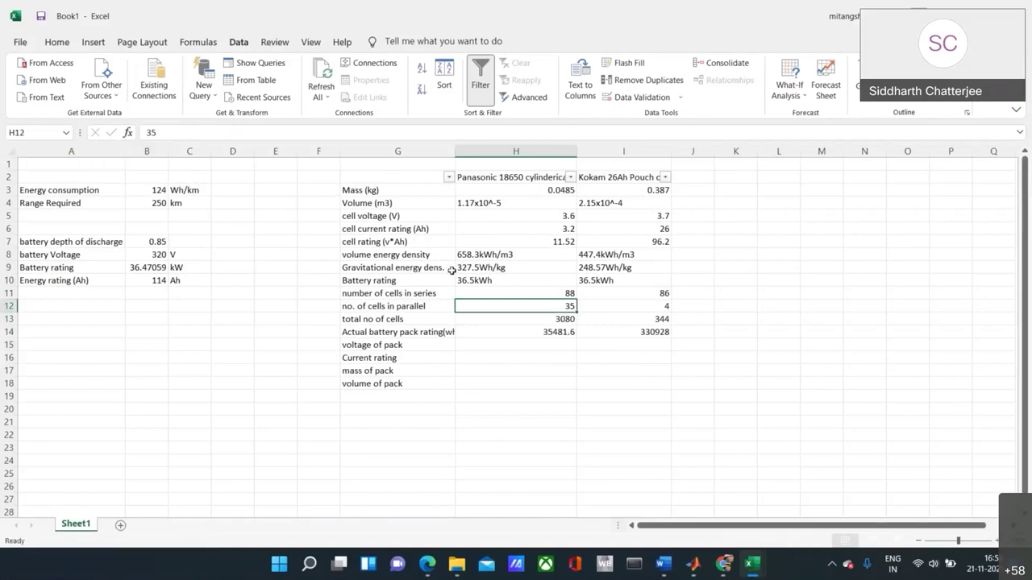
key("F2")
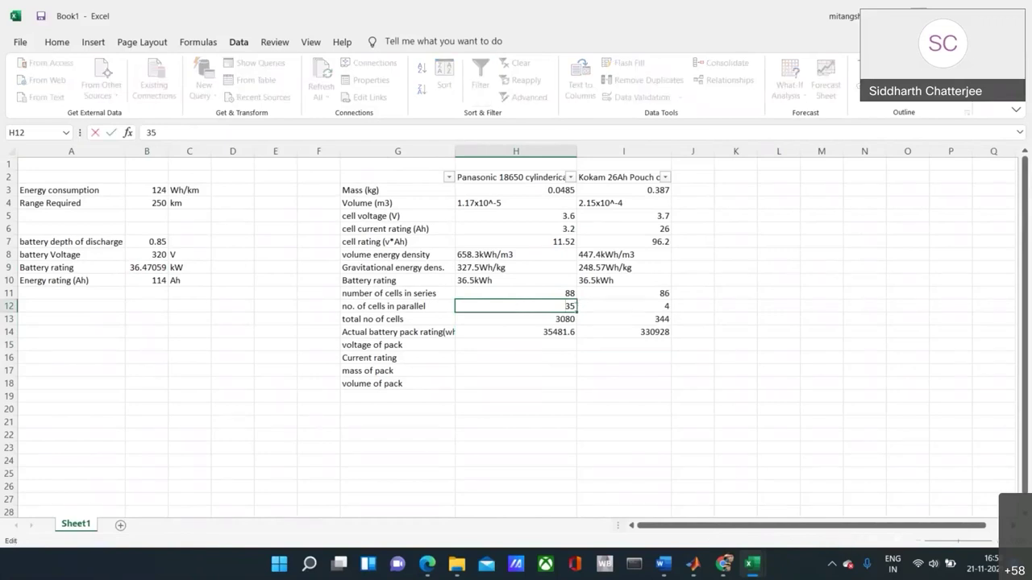
key("BackSpace")
type("6")
left_click(559, 332)
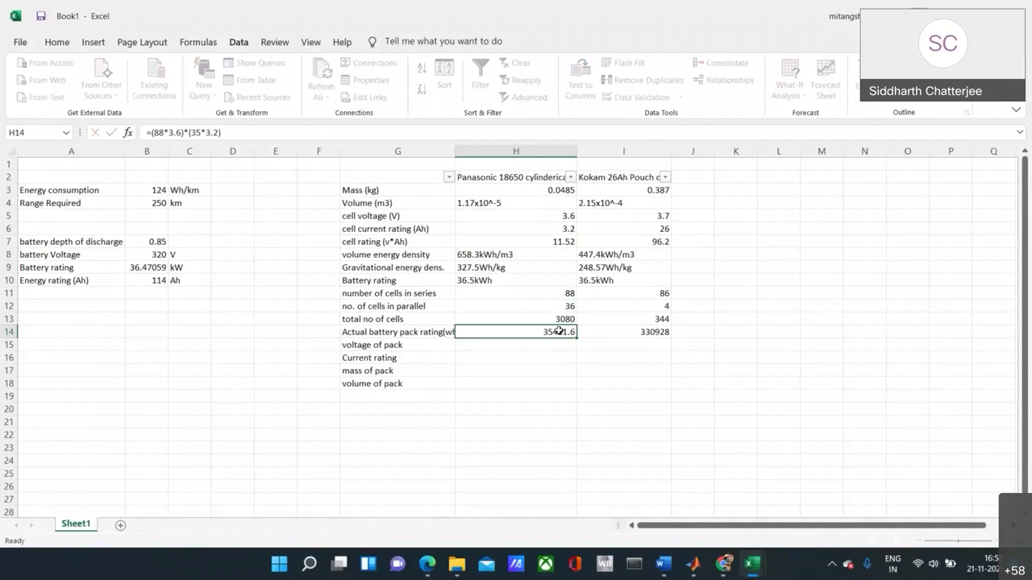
Update the H14 rating and H13 total-cells formulas to 36 parallel cells, giving 36495.36 and 3168
left_click(201, 132)
type("=")
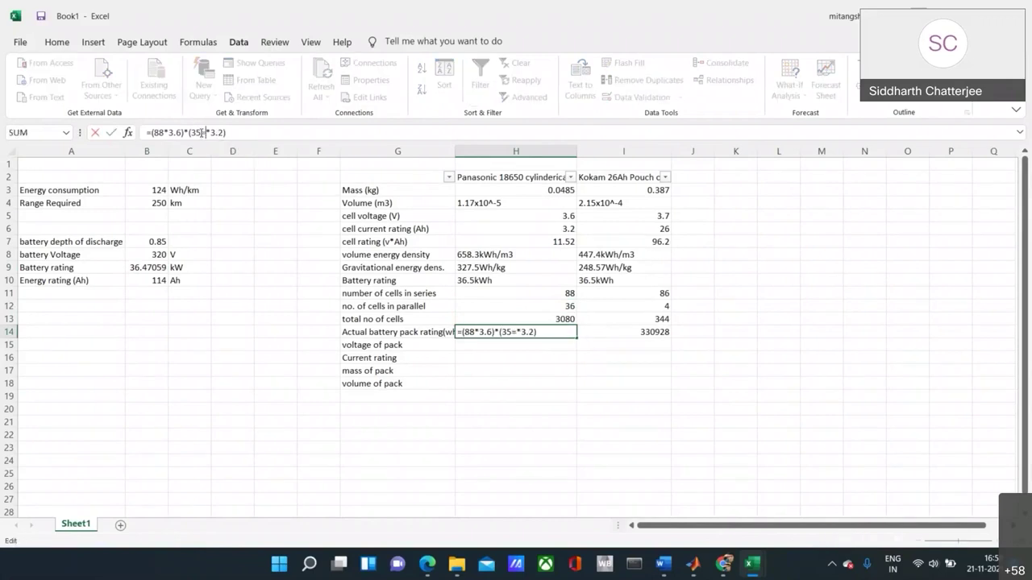
key("BackSpace")
key("BackSpace")
key("Return")
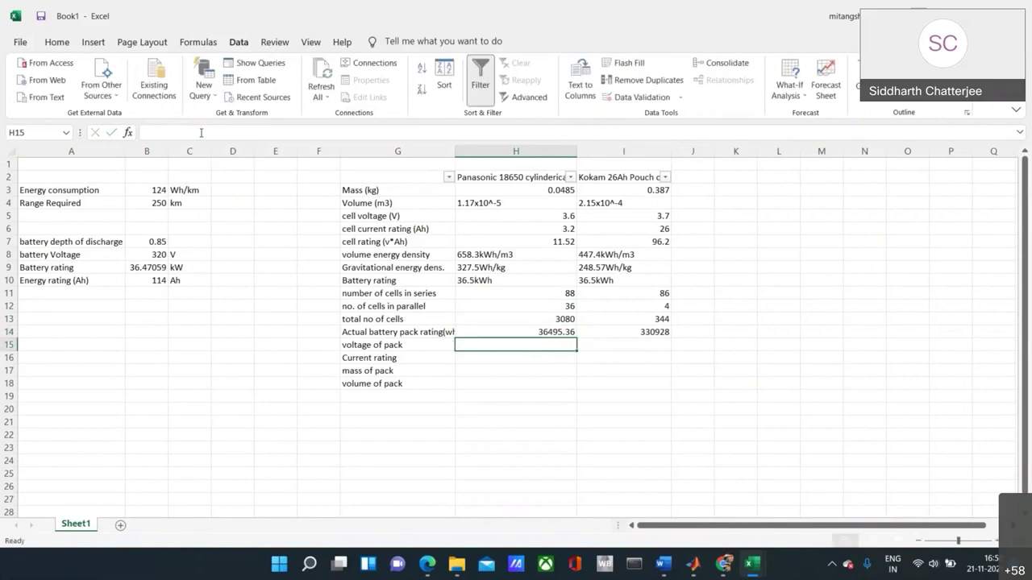
double_click(556, 318)
key("BackSpace")
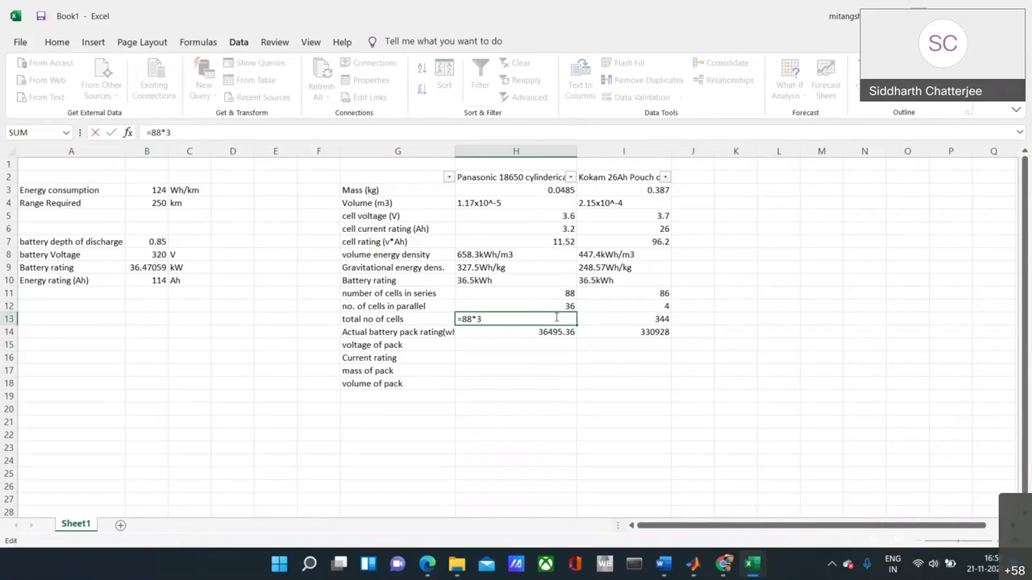
type("6")
left_click(547, 345)
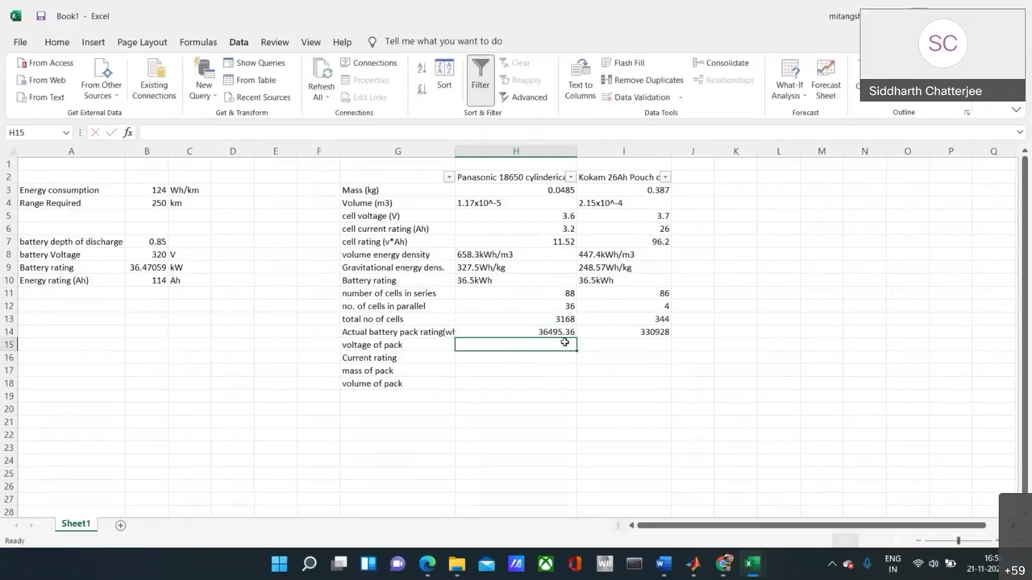
Set the Kokam series count in I11 to 87 and revise I14's formula to use 3.7 V
double_click(660, 294)
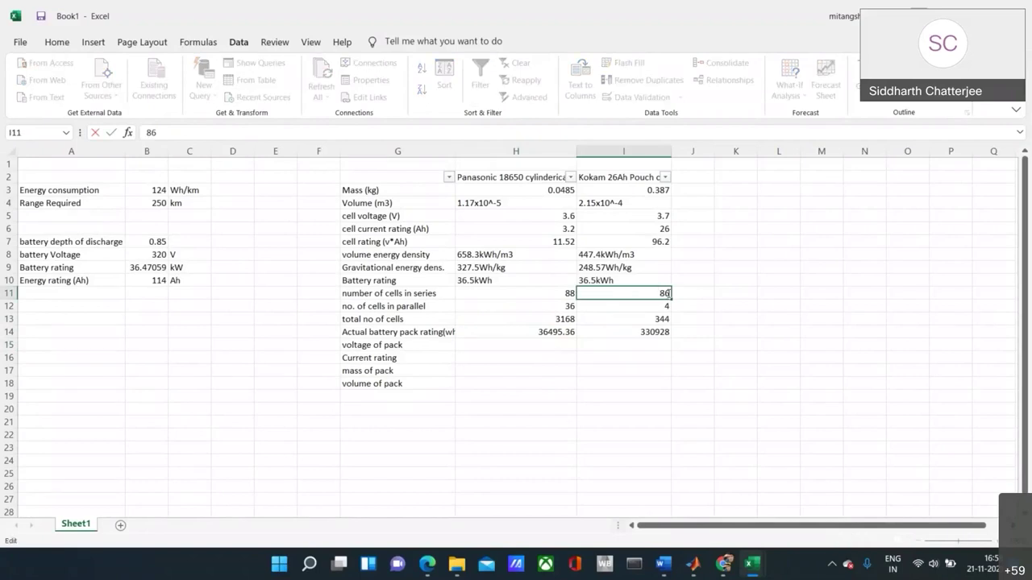
key("BackSpace")
type("7")
left_click(647, 346)
left_click(635, 331)
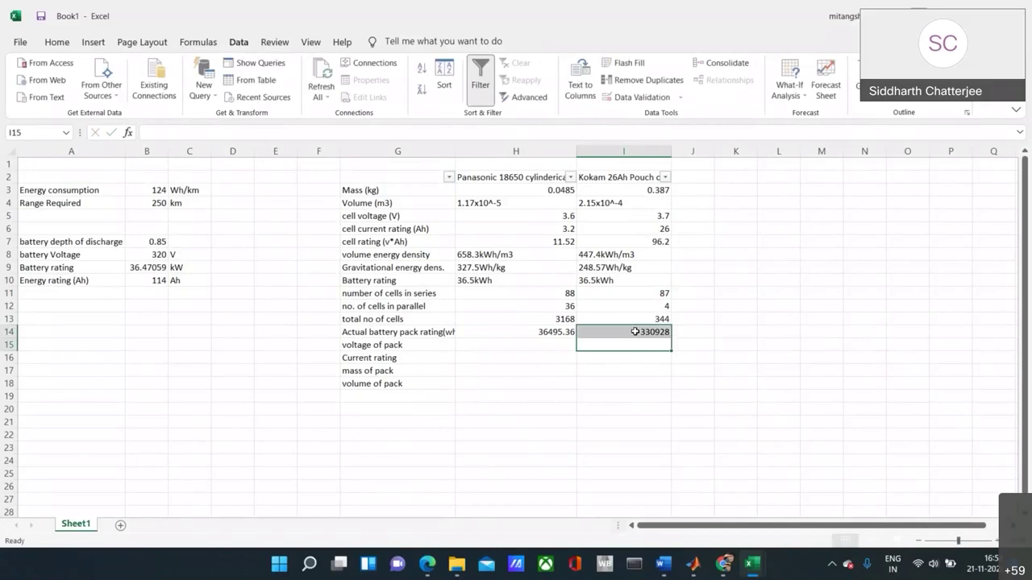
double_click(635, 332)
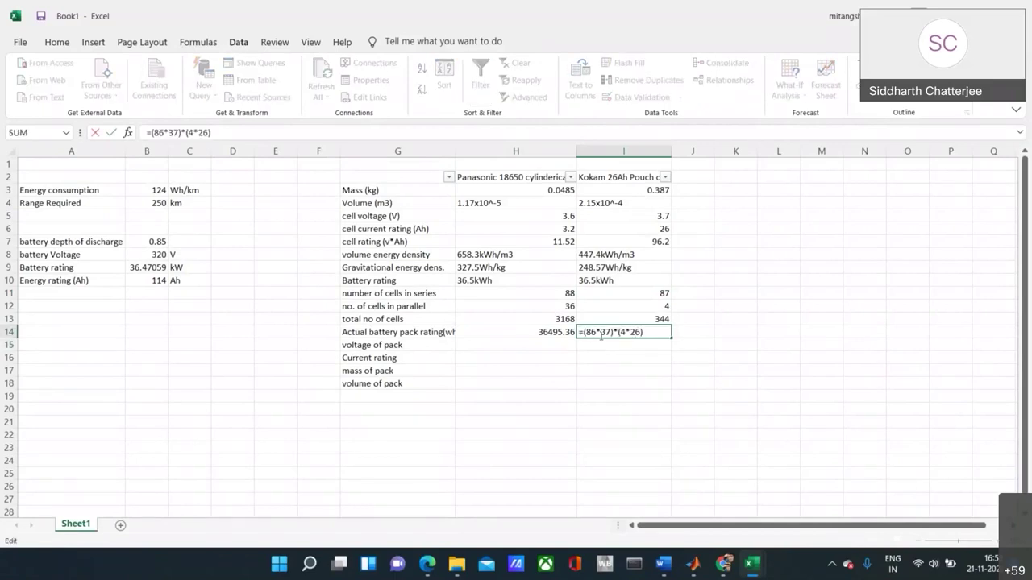
key("BackSpace")
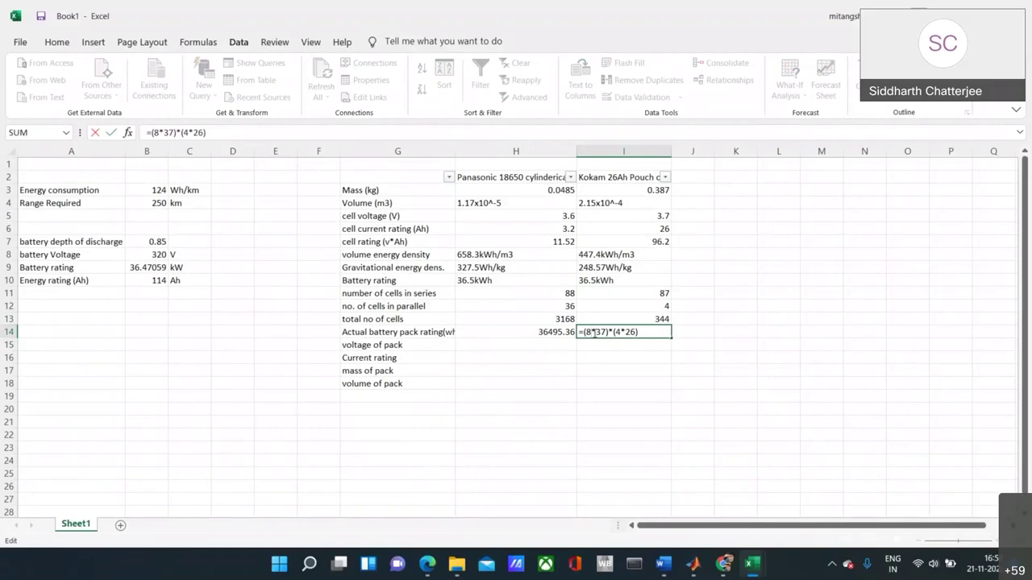
type("7*3")
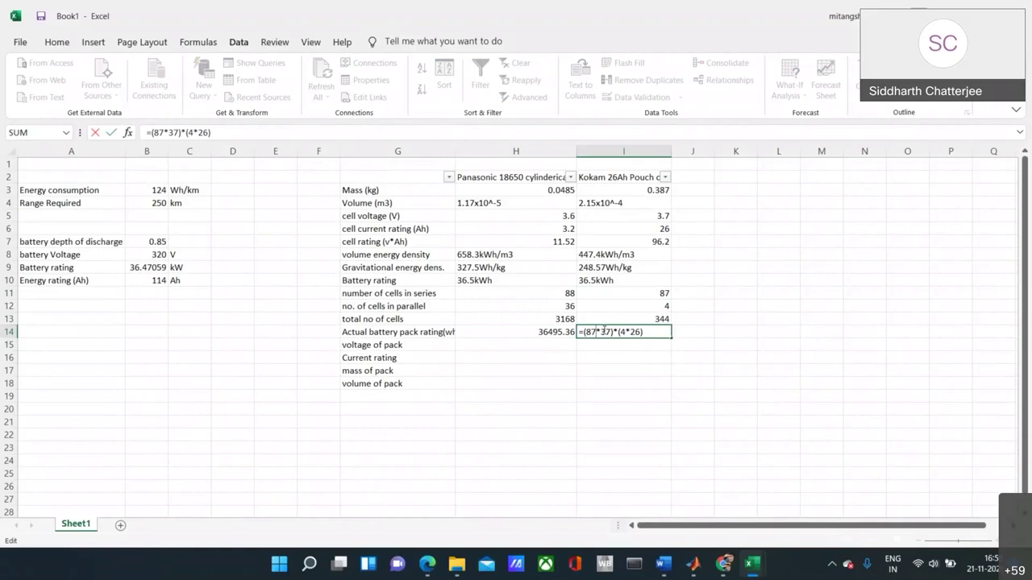
type(".")
key("Return")
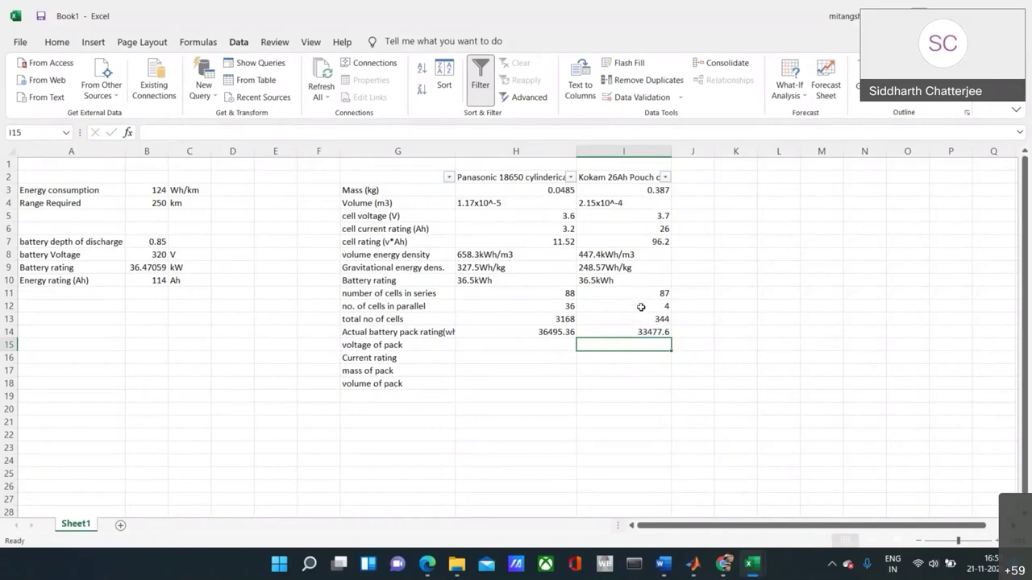
Set the Kokam parallel count to 5 and change I14 to =(86*3.7)*(5*26), reading 41366
left_click(637, 306)
double_click(638, 306)
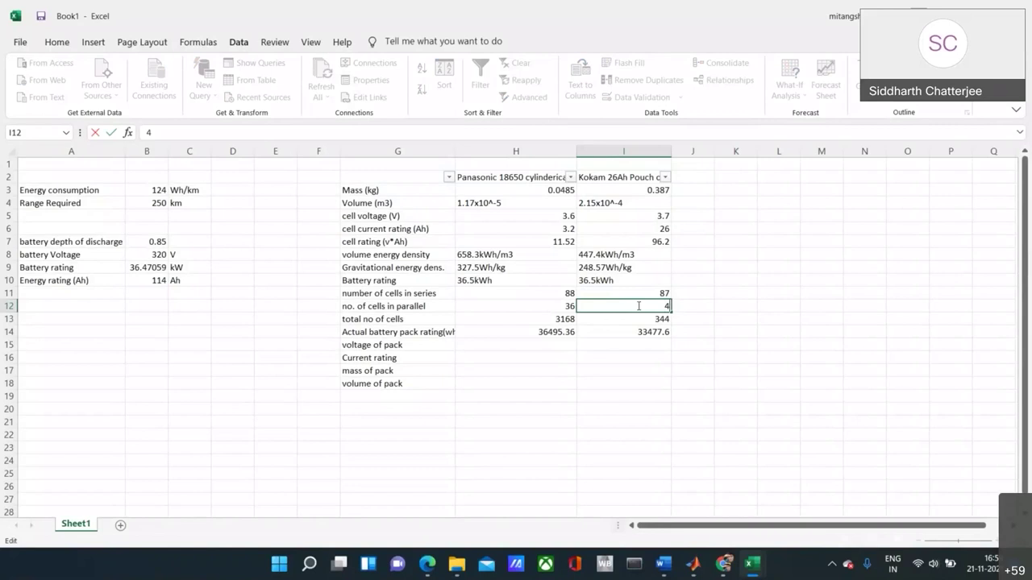
key("BackSpace")
double_click(630, 332)
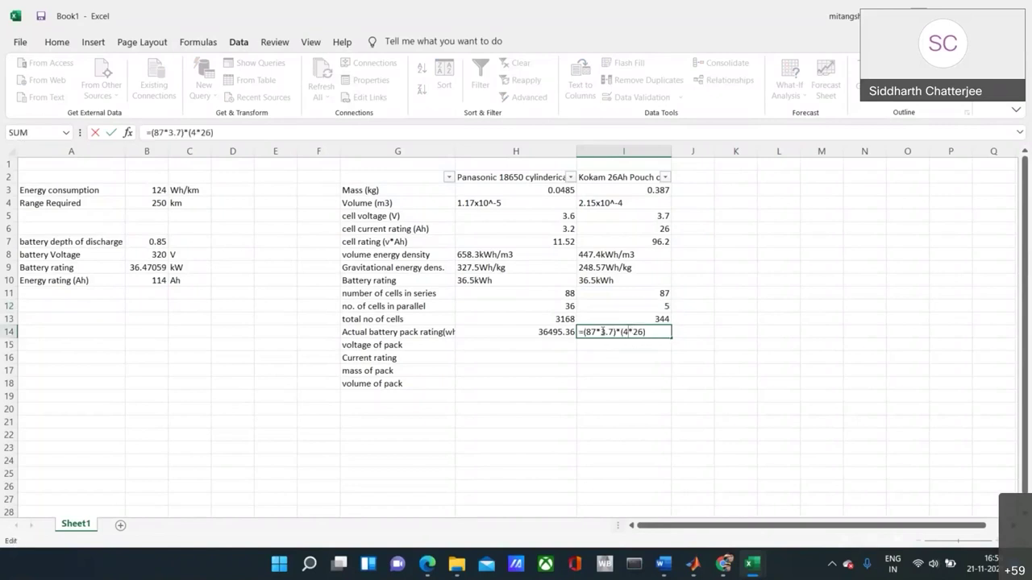
left_click(597, 331)
key("BackSpace")
type("6")
left_click(629, 332)
key("BackSpace")
type("5")
key("Return")
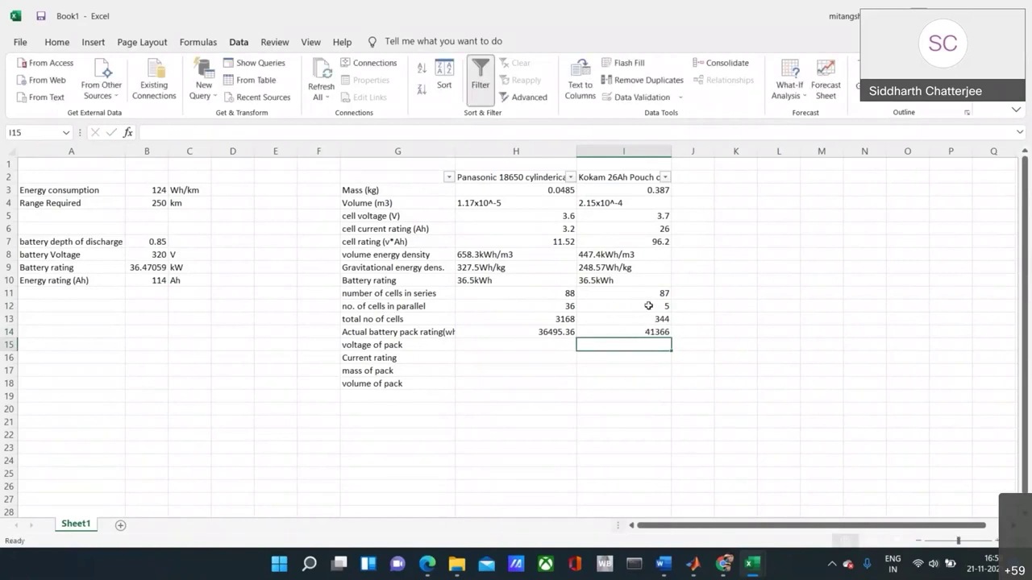
Change the series count in I14's formula to 85, giving =(85*3.7)*(5*26)
left_click(641, 333)
double_click(641, 333)
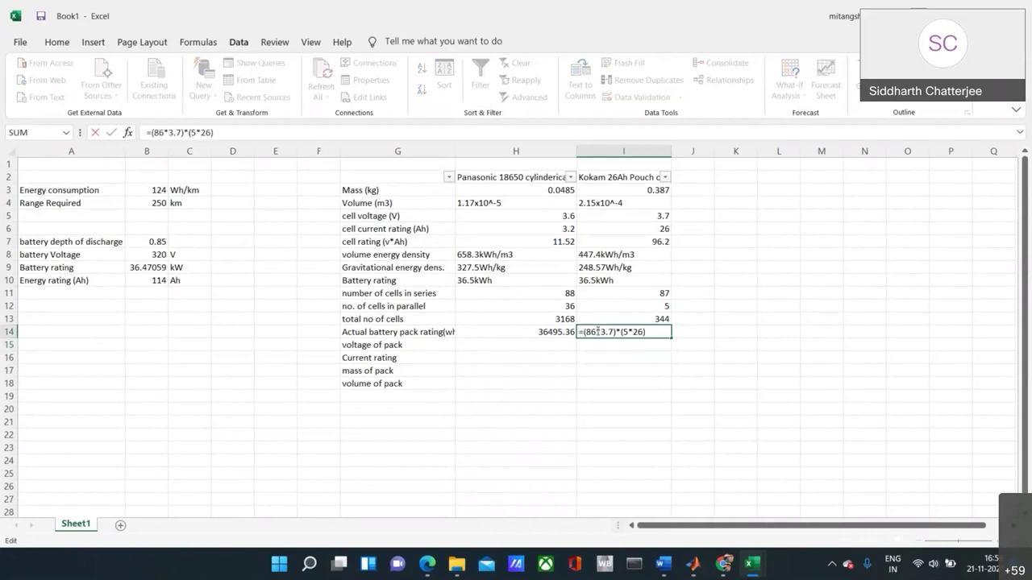
key("BackSpace")
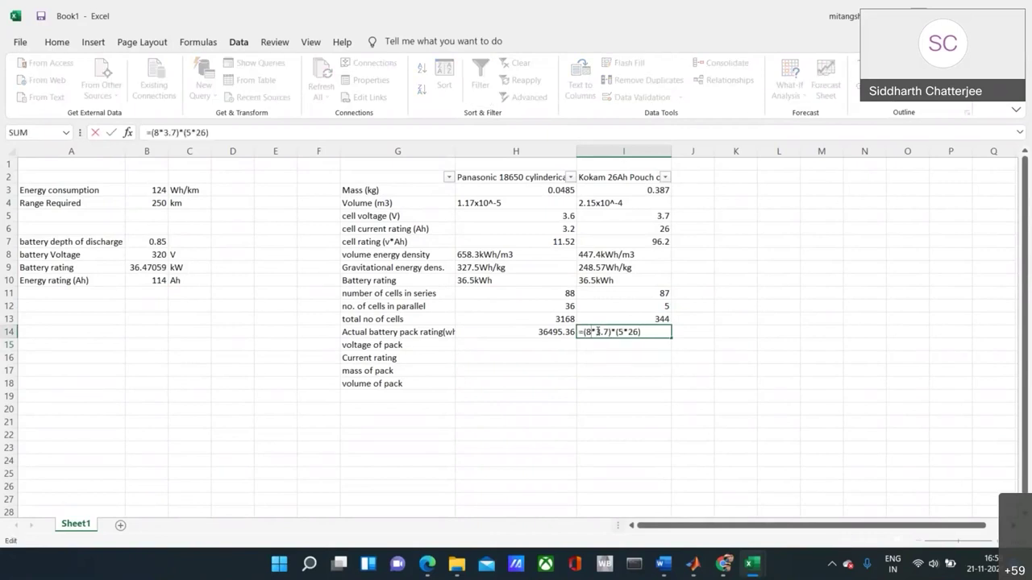
type("5")
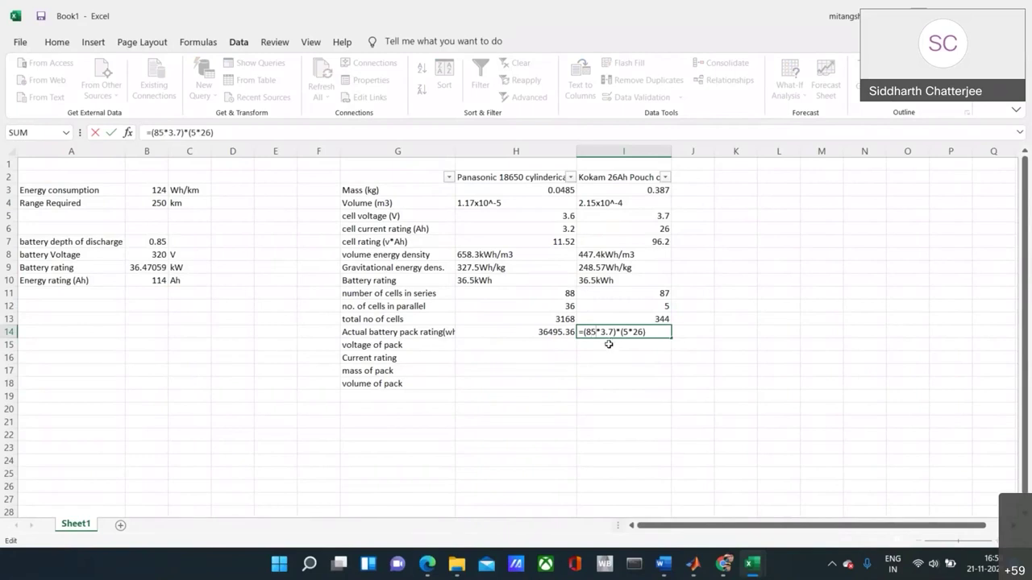
left_click(609, 343)
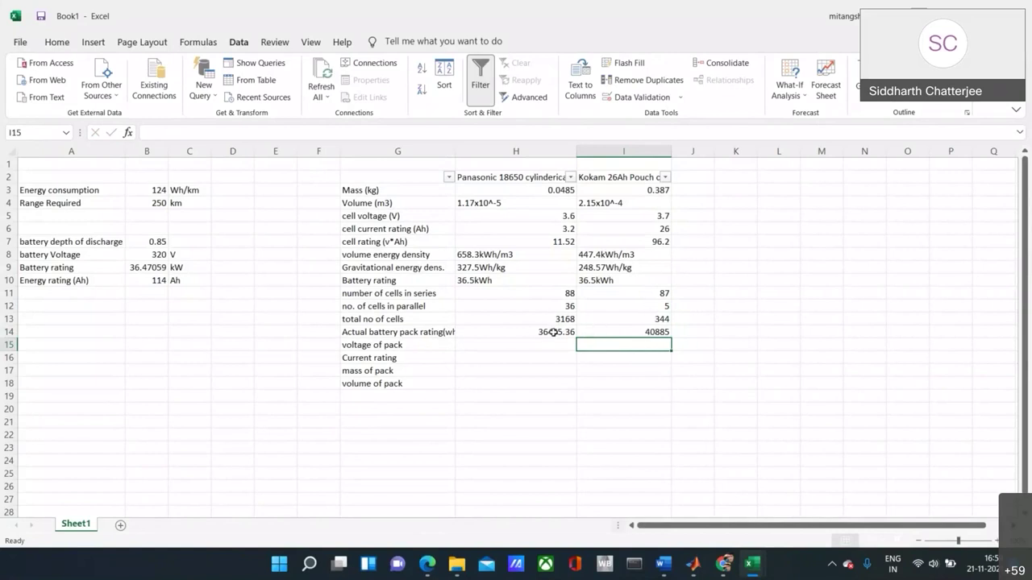
Enter =3.6*H11 in H15 for a Panasonic pack voltage of 316.8
left_click(507, 342)
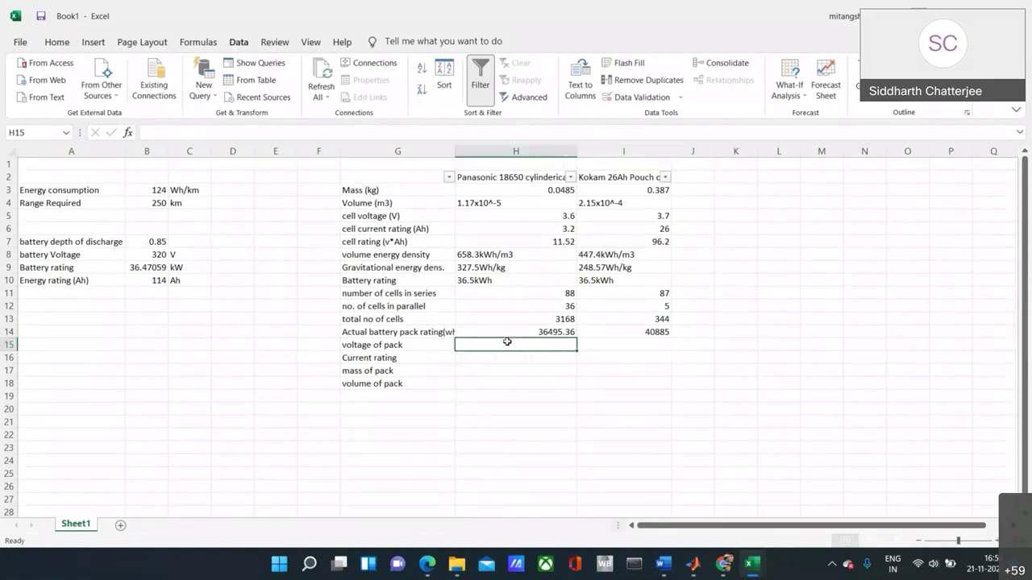
left_click(558, 294)
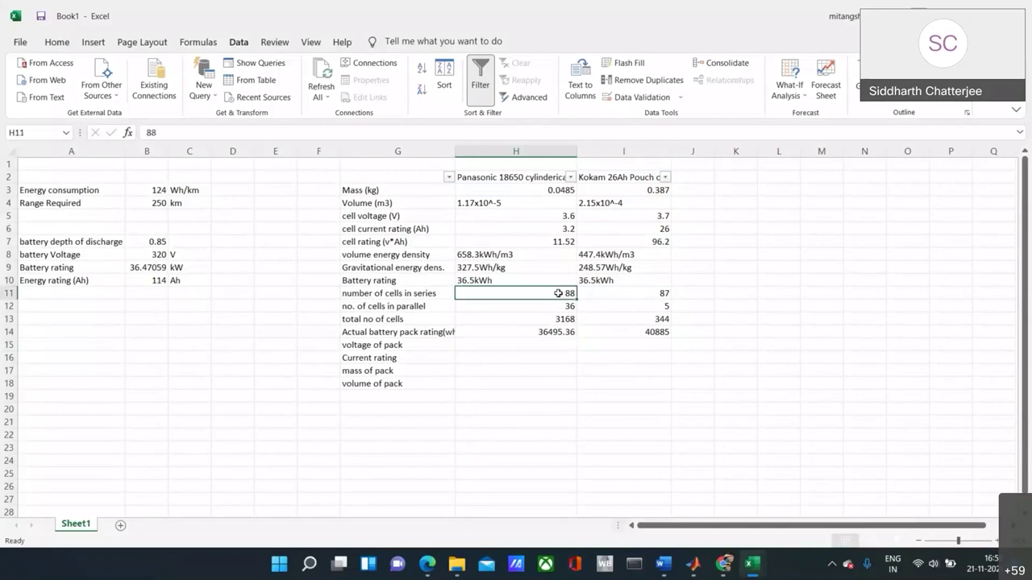
double_click(525, 344)
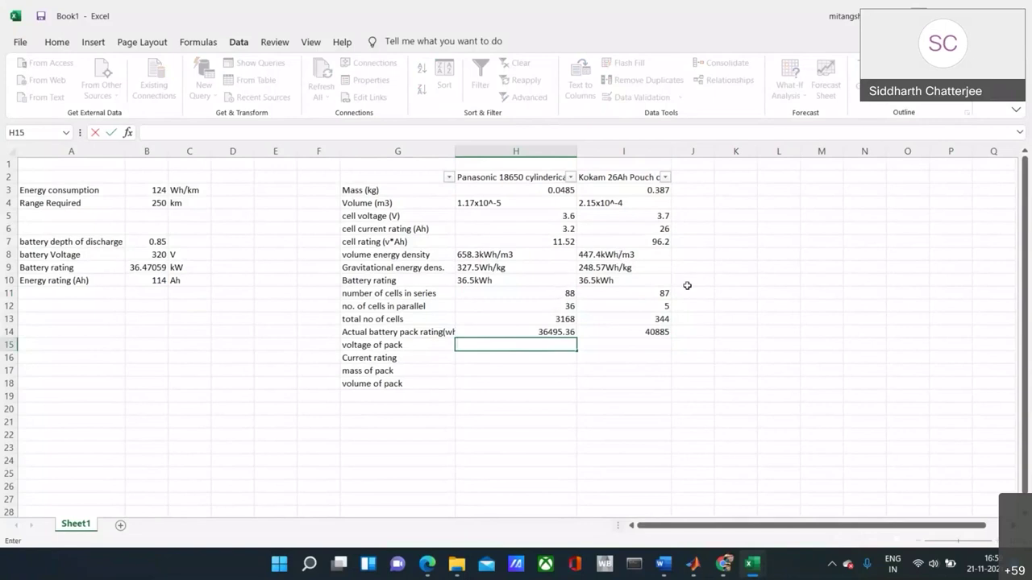
left_click(753, 242)
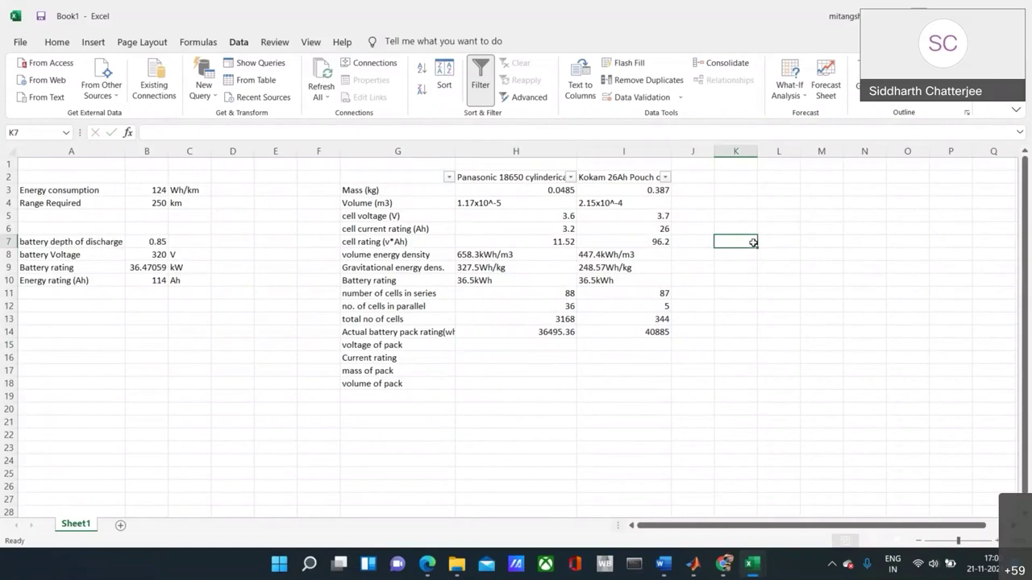
left_click(523, 342)
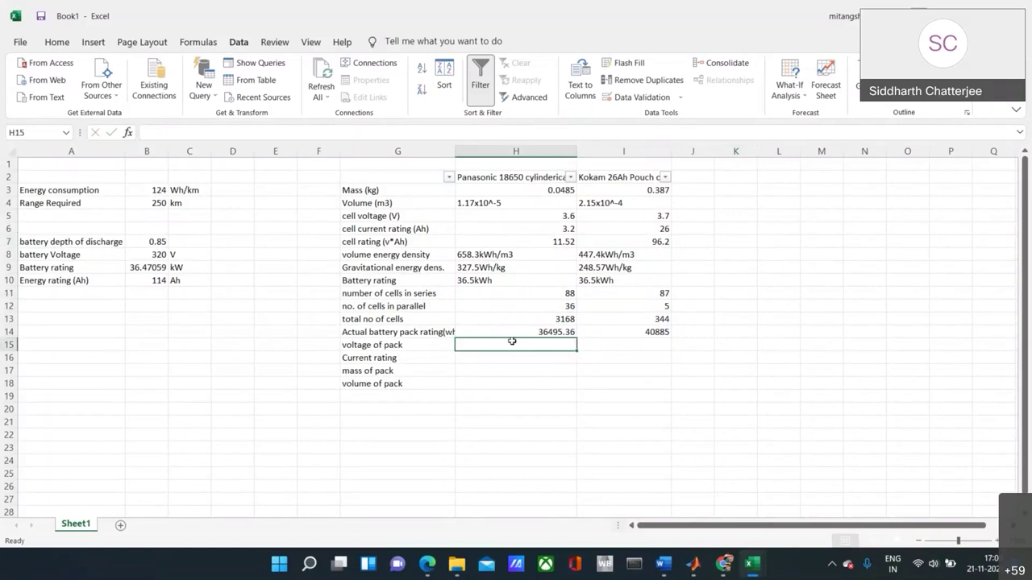
double_click(512, 342)
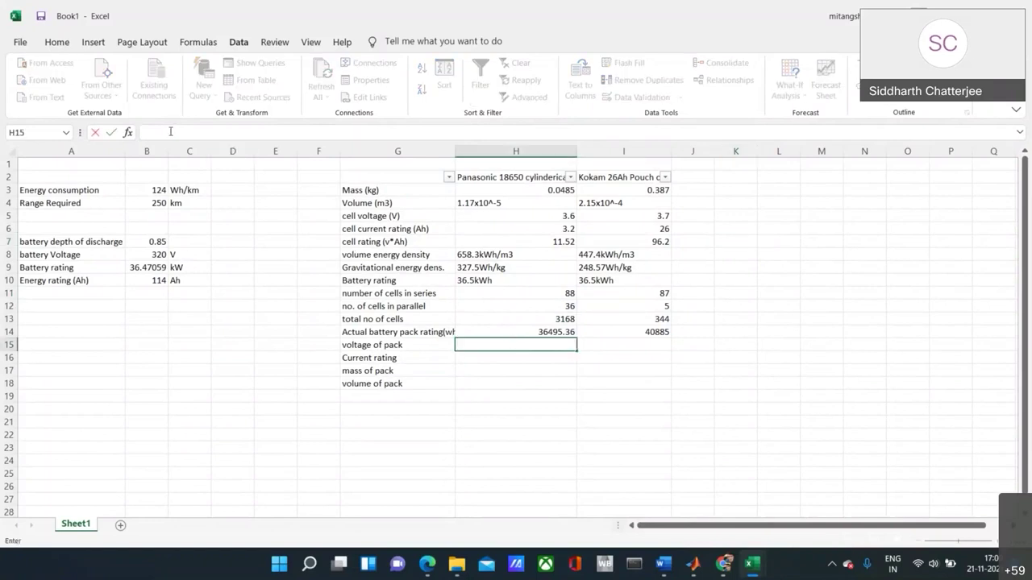
left_click(172, 131)
type("=")
type("3.6")
left_click(516, 297)
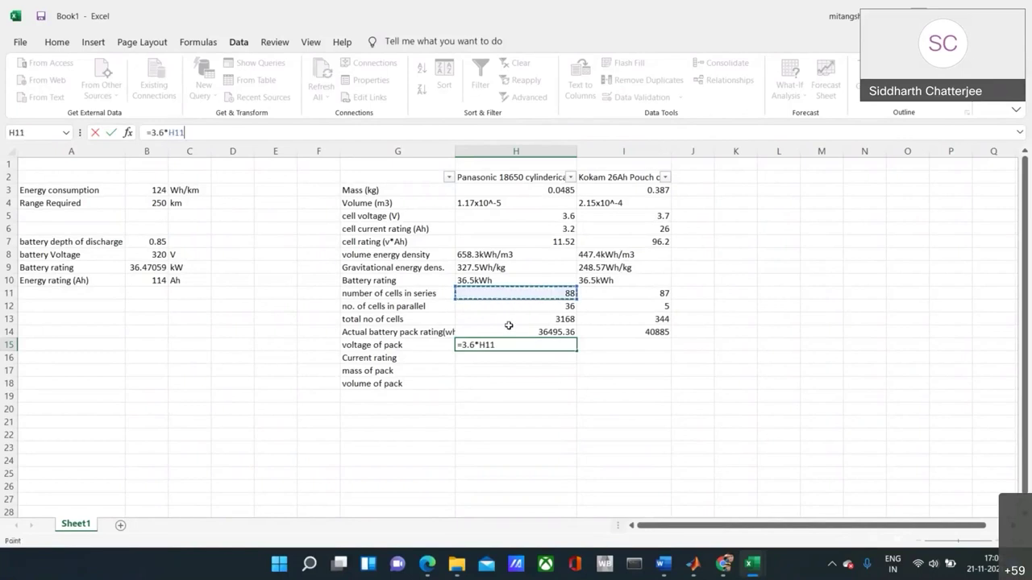
key("Return")
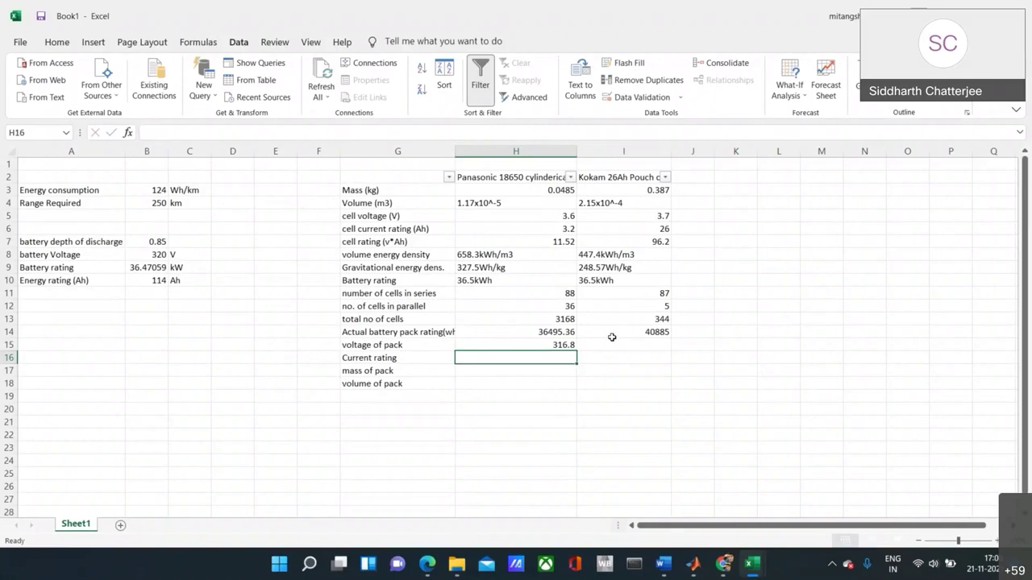
Enter =3.7*I11 in I15 for a Kokam pack voltage of 321.9
left_click(609, 343)
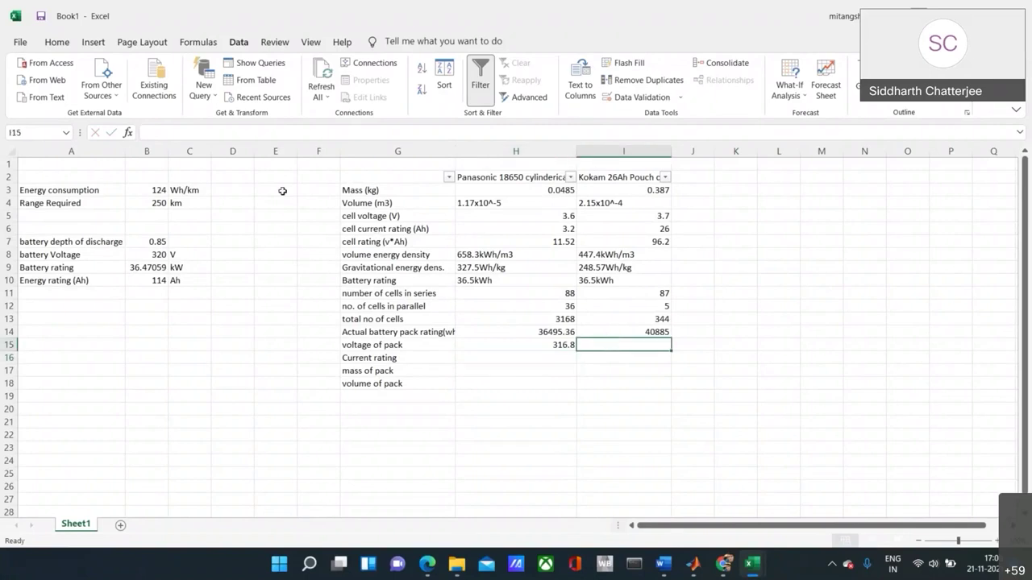
left_click(195, 134)
type("=")
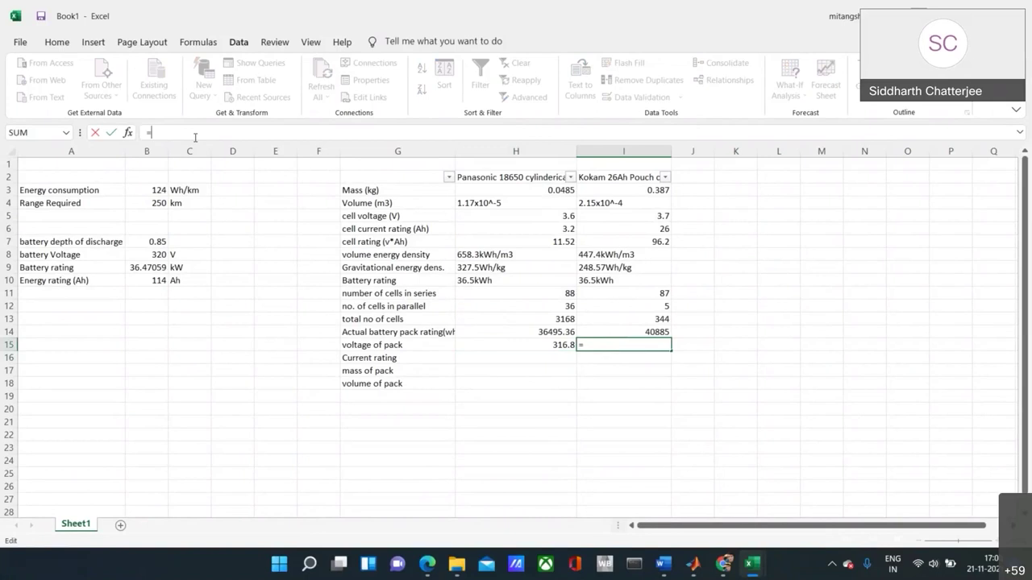
type("3.7*")
left_click(599, 294)
key("Return")
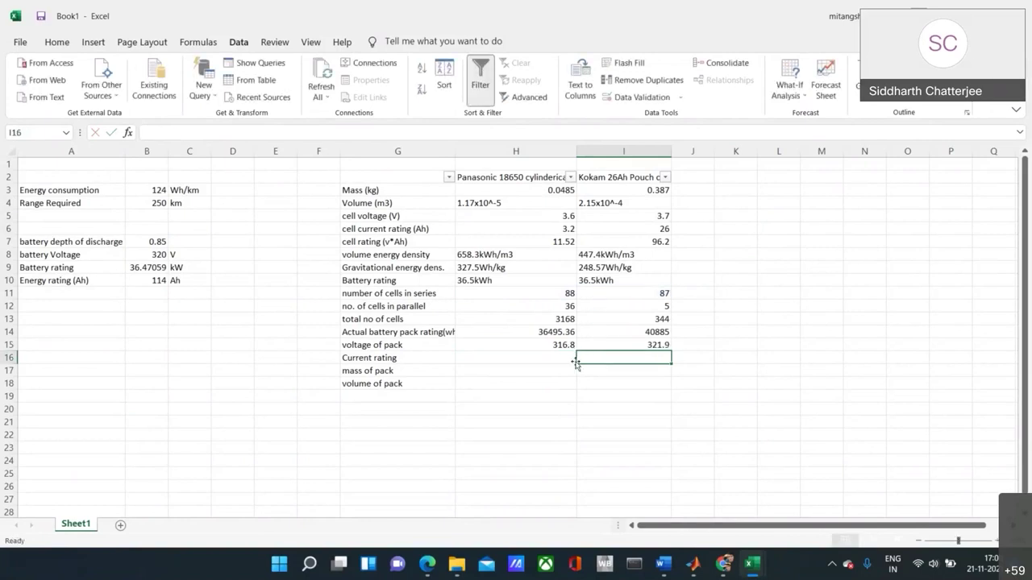
Change the Kokam series count in I11 and in I14's formula to 86
left_click(527, 359)
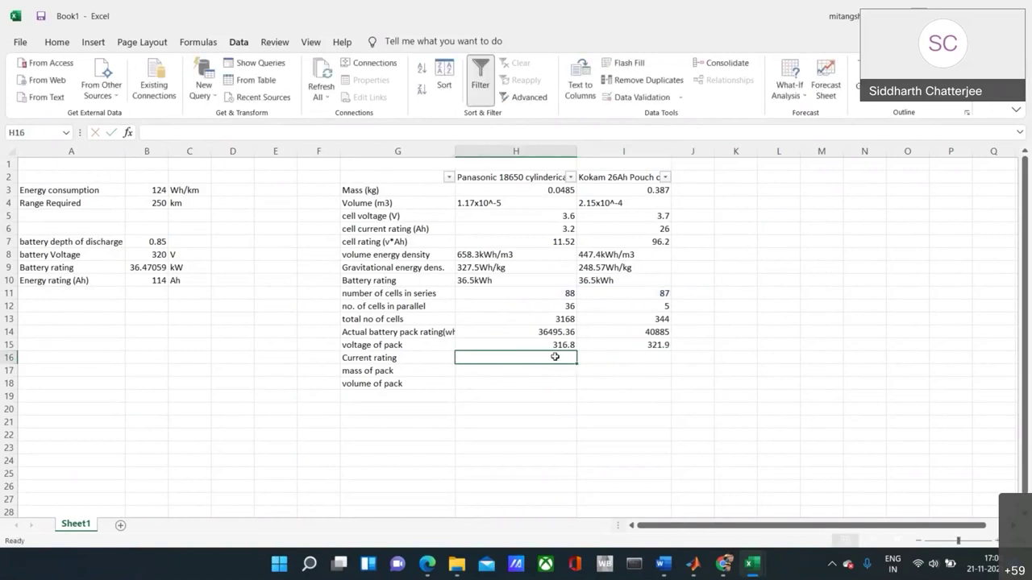
left_click(665, 294)
double_click(667, 294)
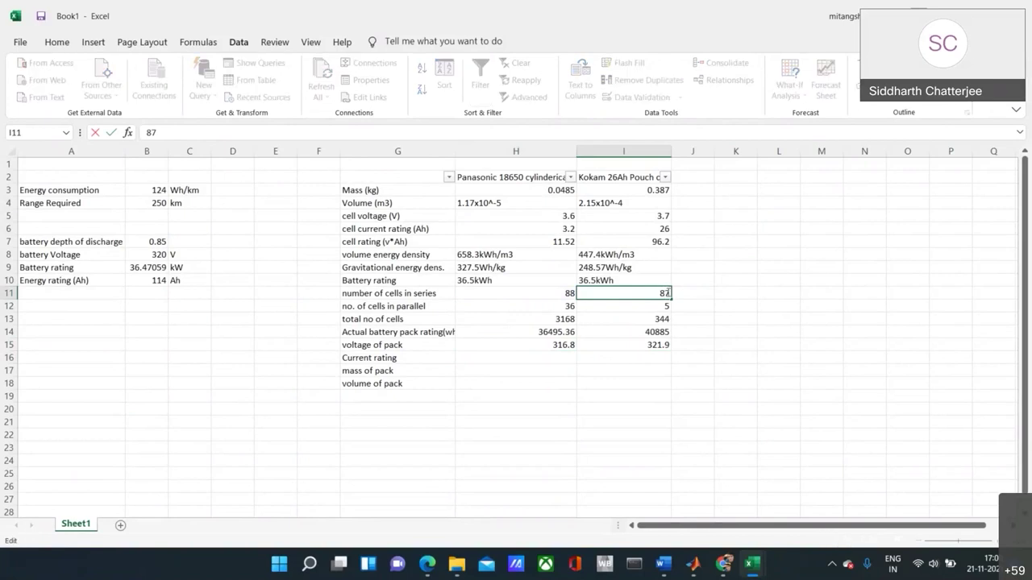
key("BackSpace")
type("6")
left_click(629, 356)
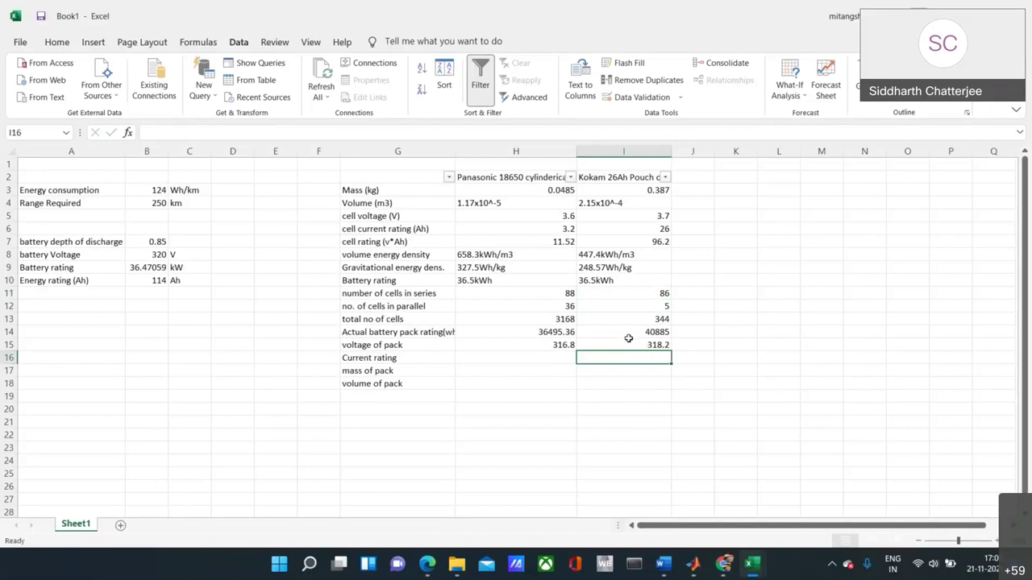
double_click(643, 295)
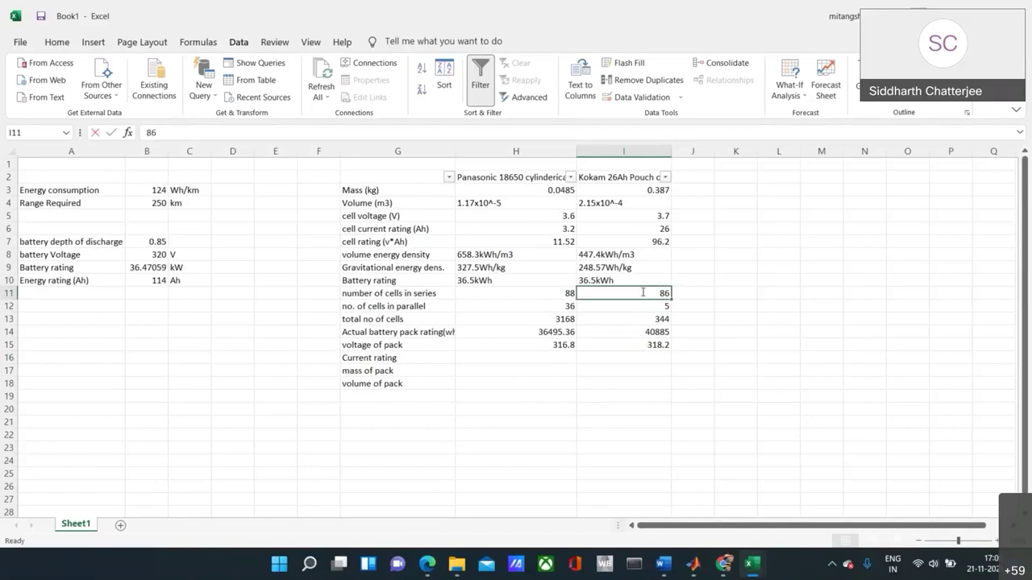
double_click(652, 330)
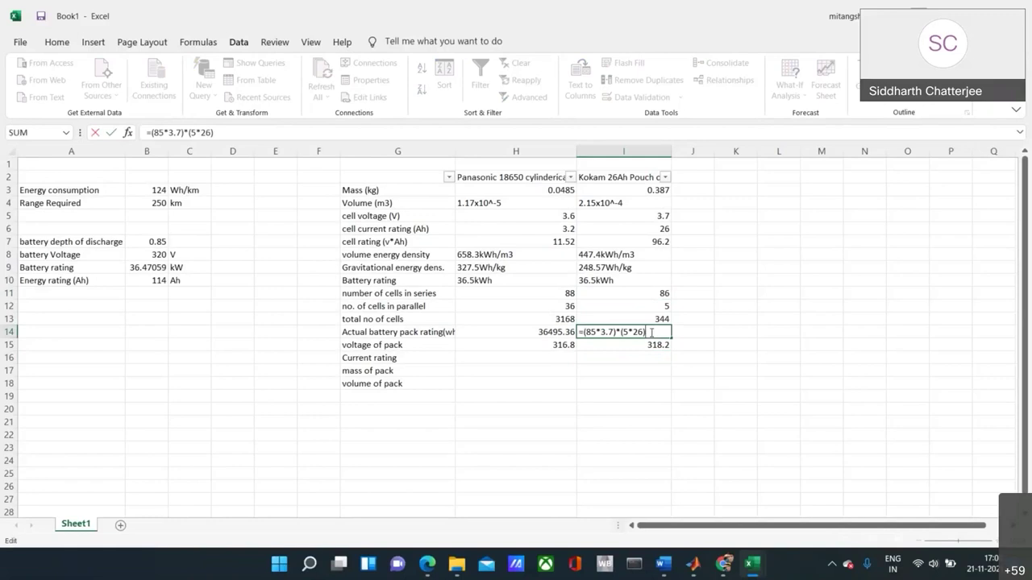
key("BackSpace")
type("6")
left_click(603, 359)
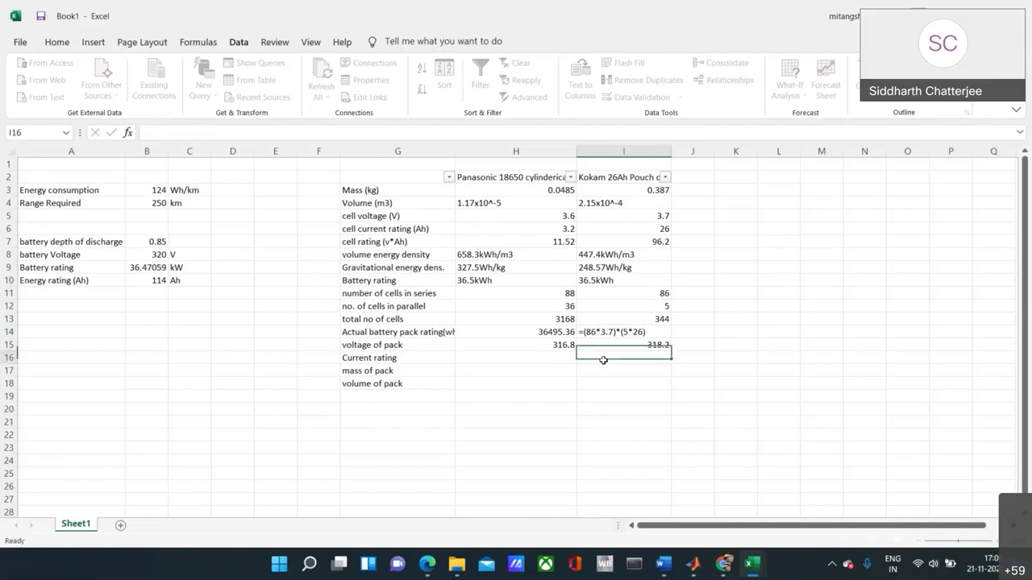
Set I12 to 4 and rewrite I14 as =(I11*3.7)*(I12*26) using cell references
double_click(653, 307)
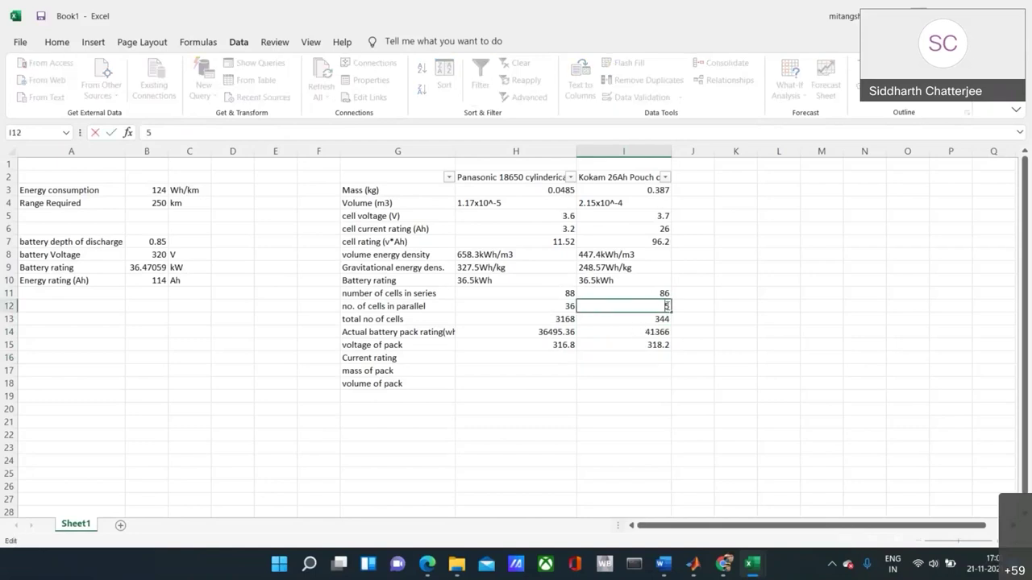
type("4")
left_click(639, 342)
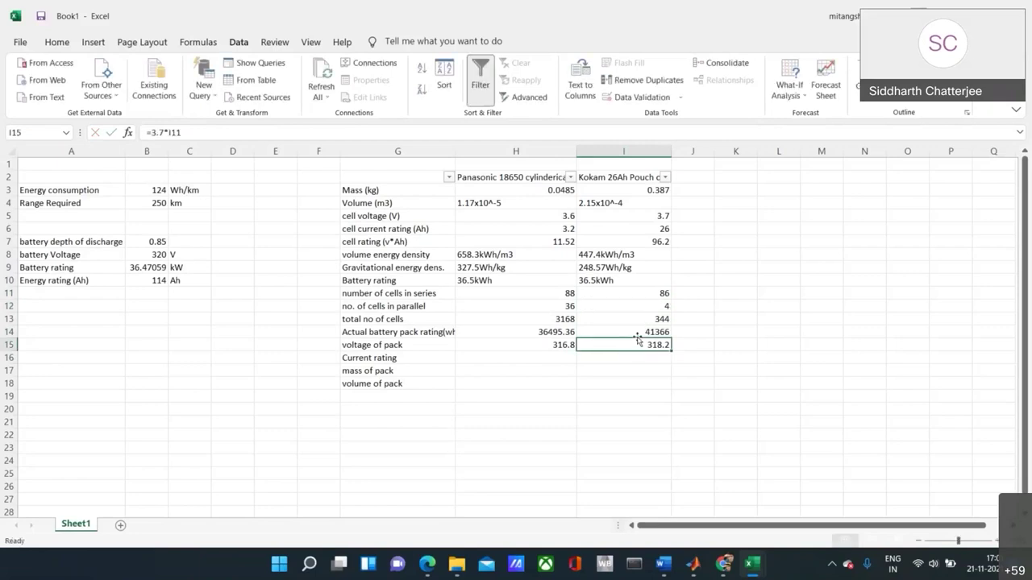
left_click(635, 333)
double_click(633, 333)
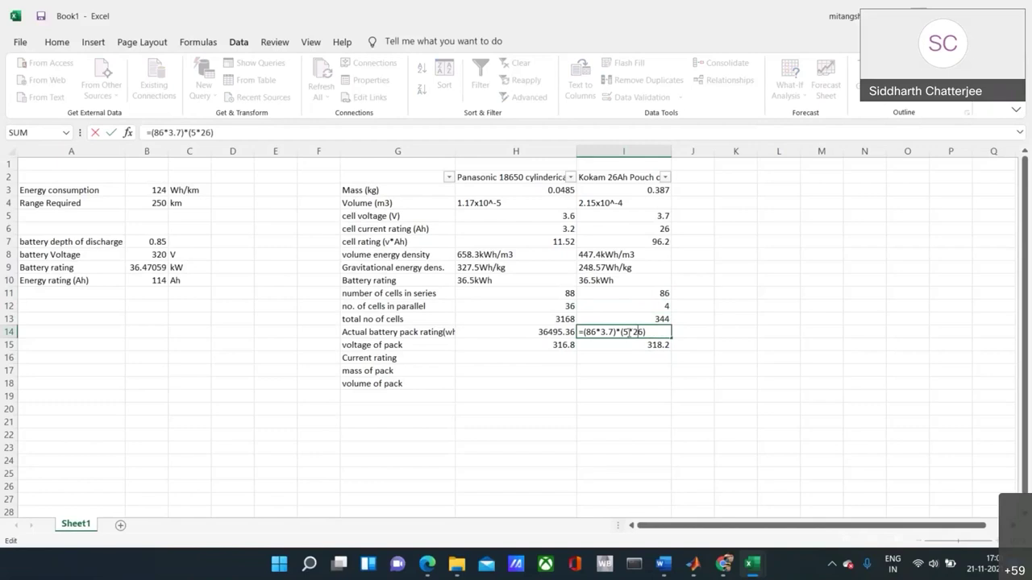
double_click(629, 332)
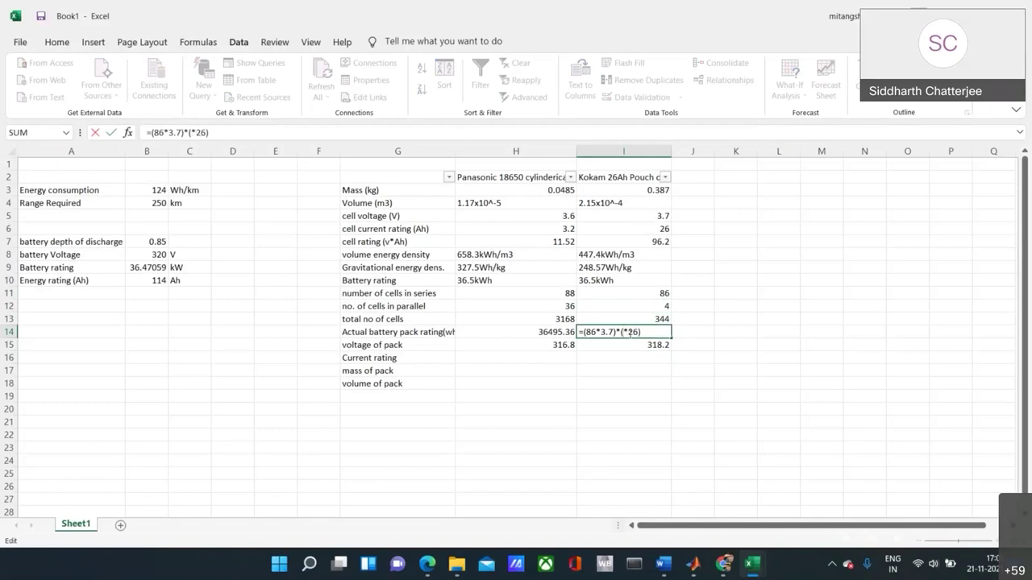
left_click(648, 308)
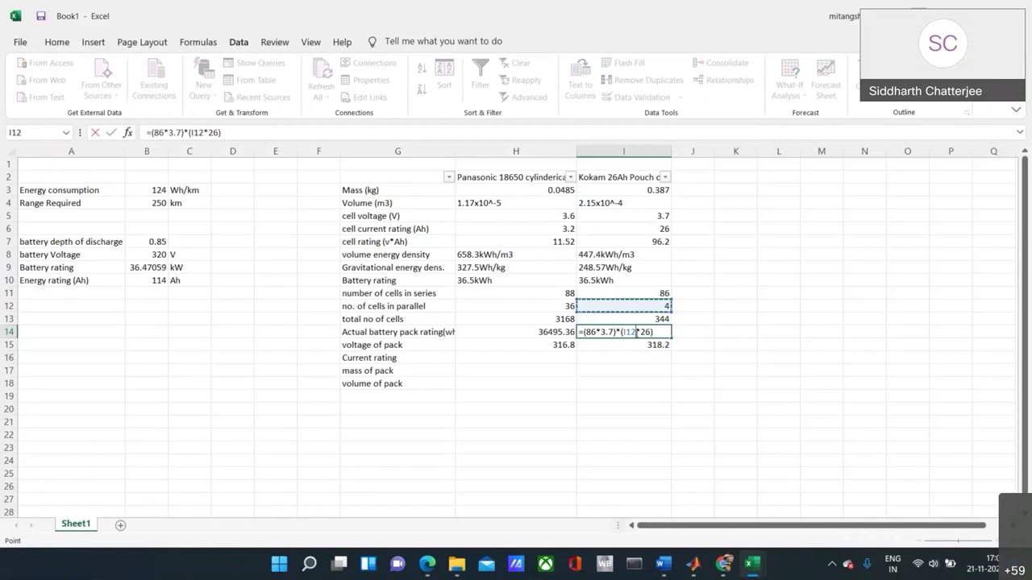
left_click(596, 332)
key("BackSpace")
key("BackSpace")
left_click(643, 294)
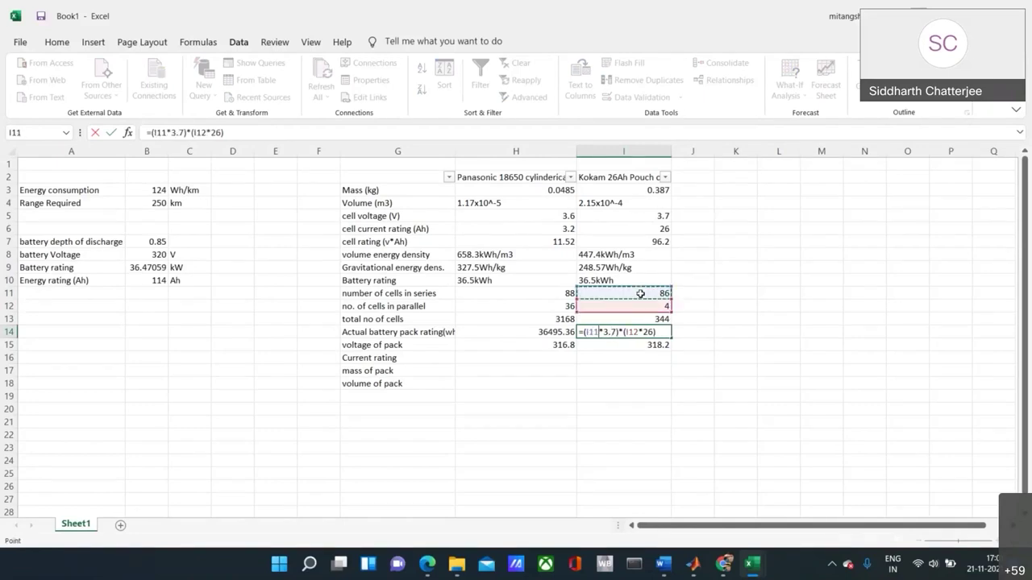
left_click(629, 347)
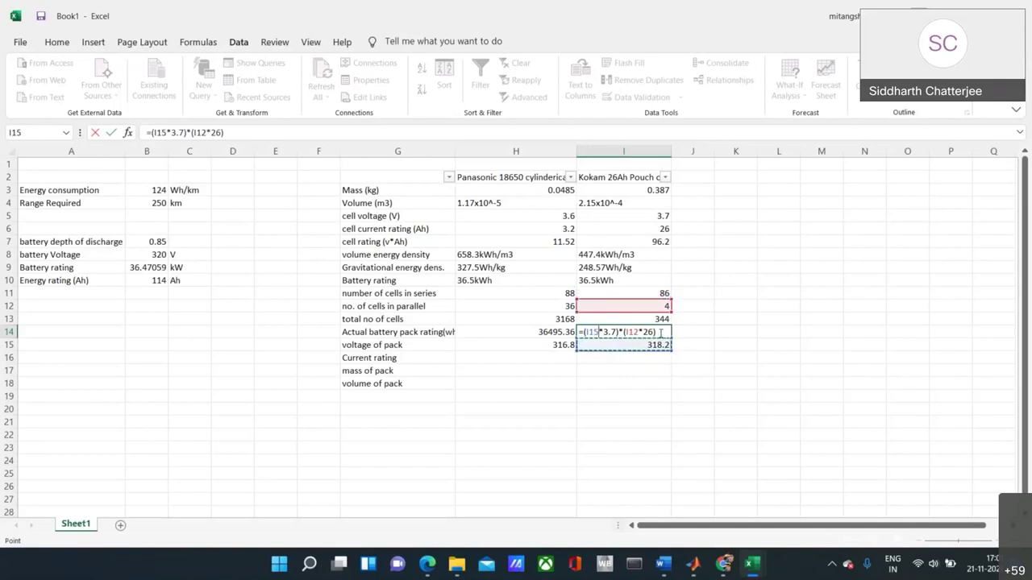
key("BackSpace")
type("1")
key("shift+Left")
key("shift+Left")
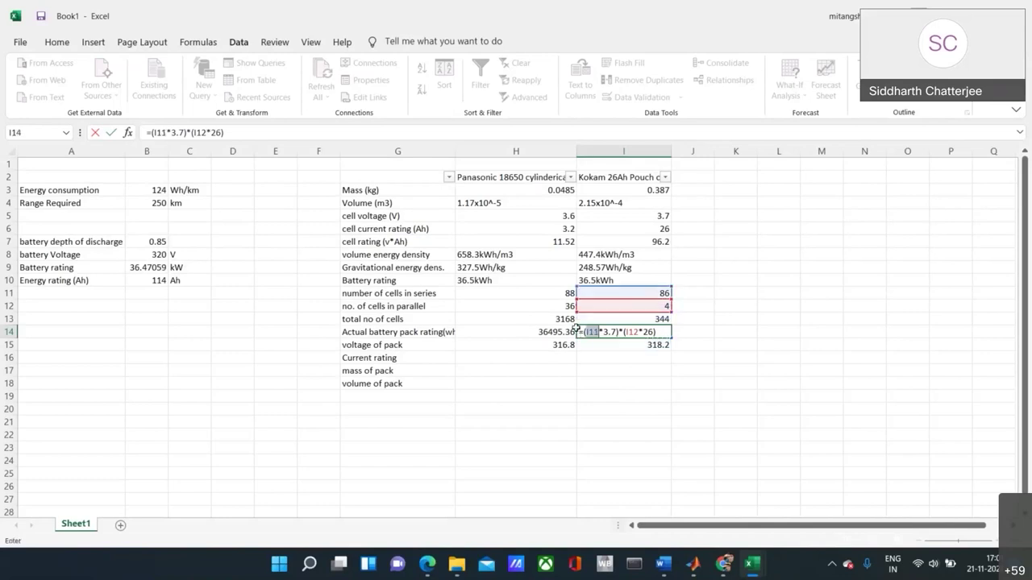
key("Return")
Reselect the Kokam parallel count cell I12 for editing
left_click(654, 309)
key("Down")
key("Down")
key("Down")
key("Up")
key("Up")
key("Up")
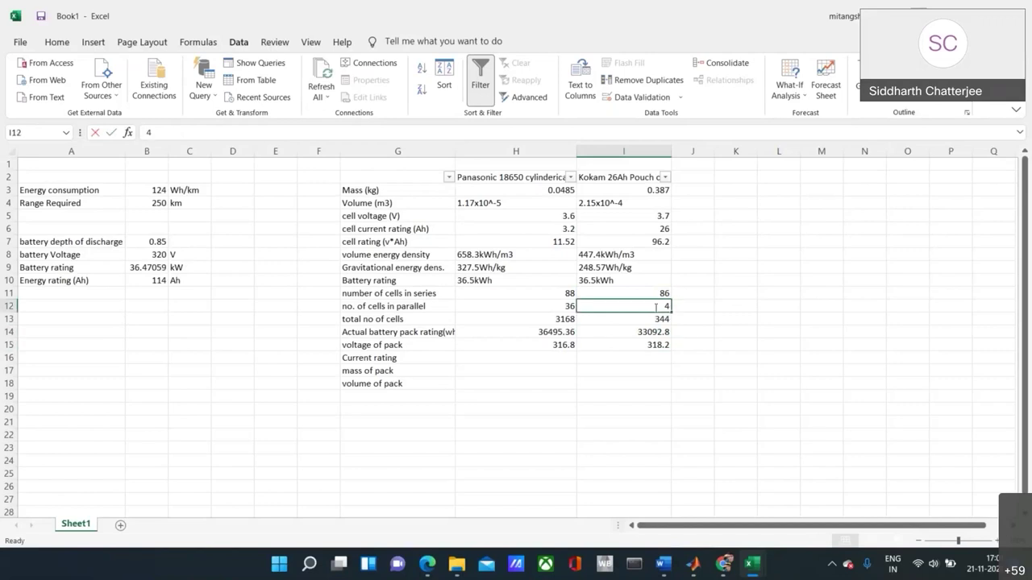
key("F2")
Set the Kokam parallel count in I12 back to 5 and review the Battery rating and H14 formula
type("5")
left_click(702, 305)
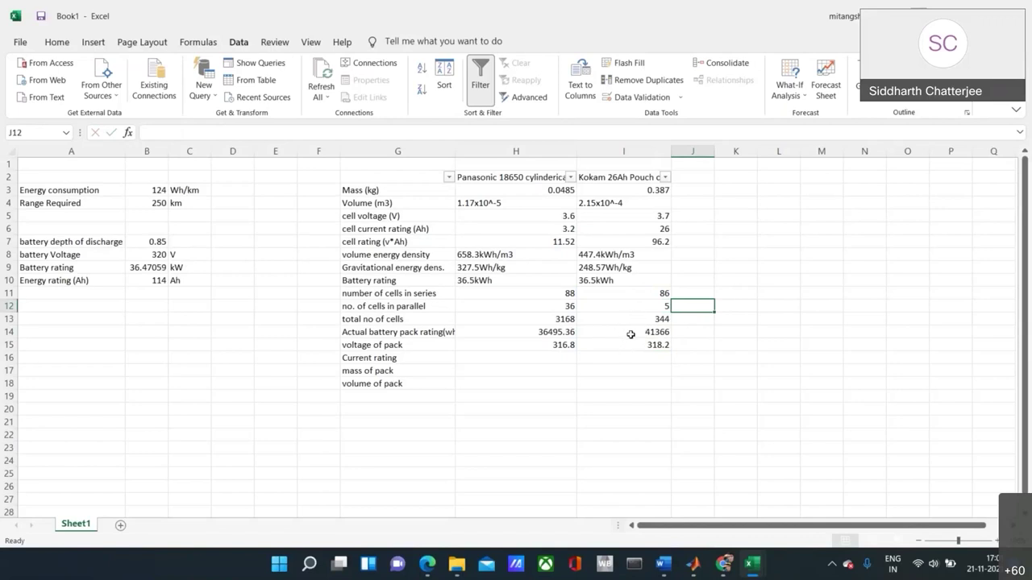
left_click(513, 362)
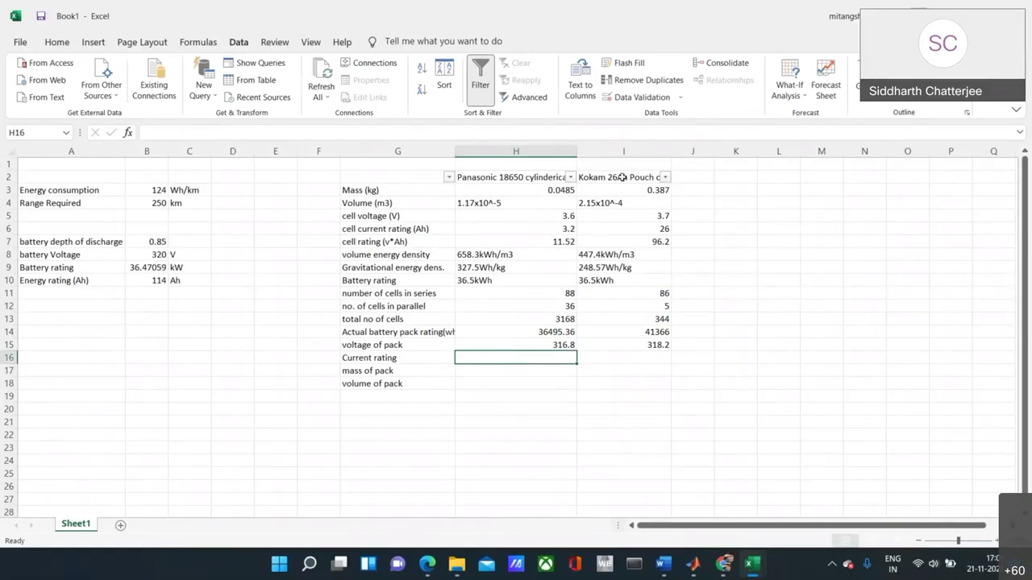
left_click(646, 358)
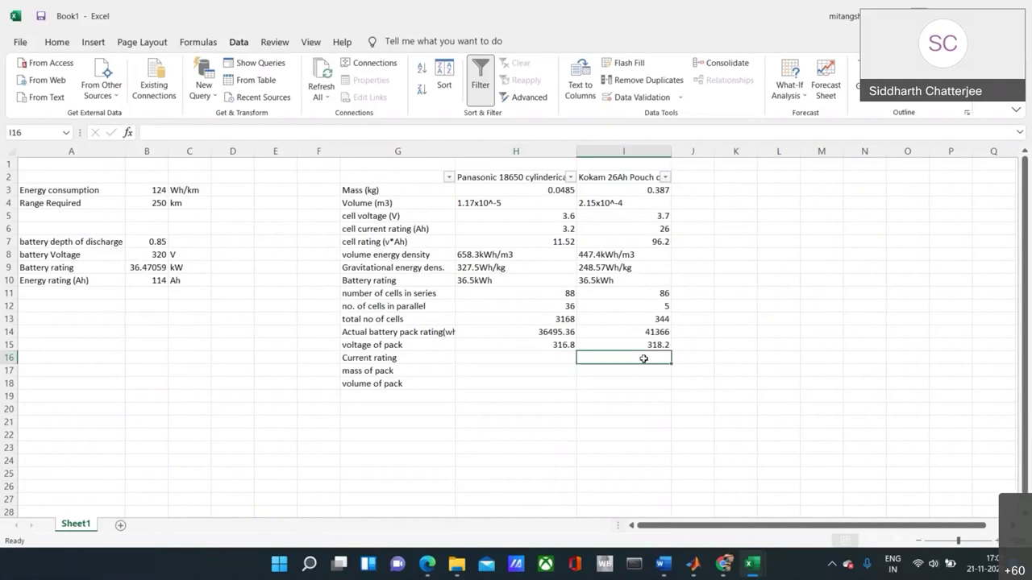
left_click(563, 356)
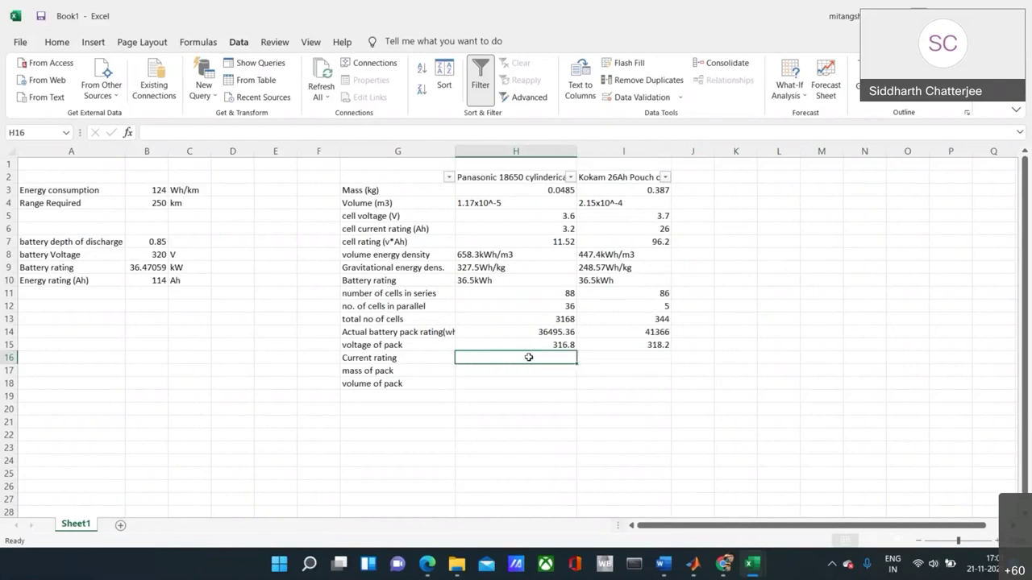
type("=")
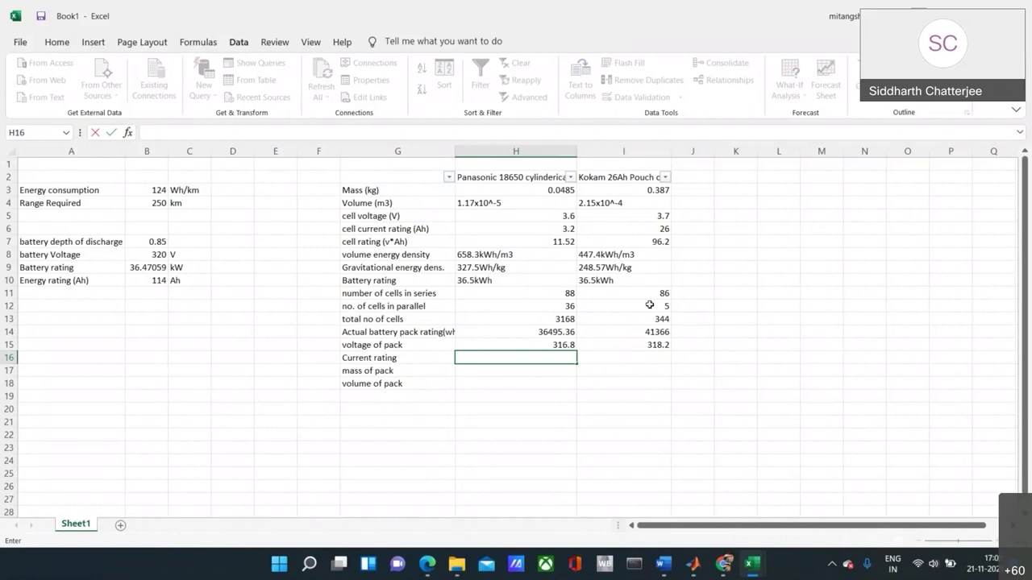
left_click(99, 267)
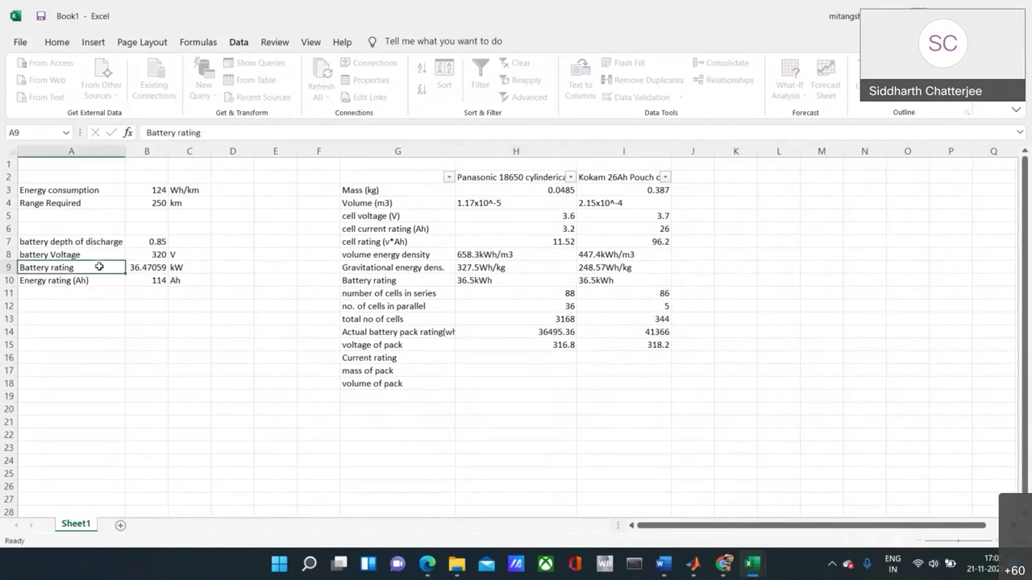
left_click(524, 333)
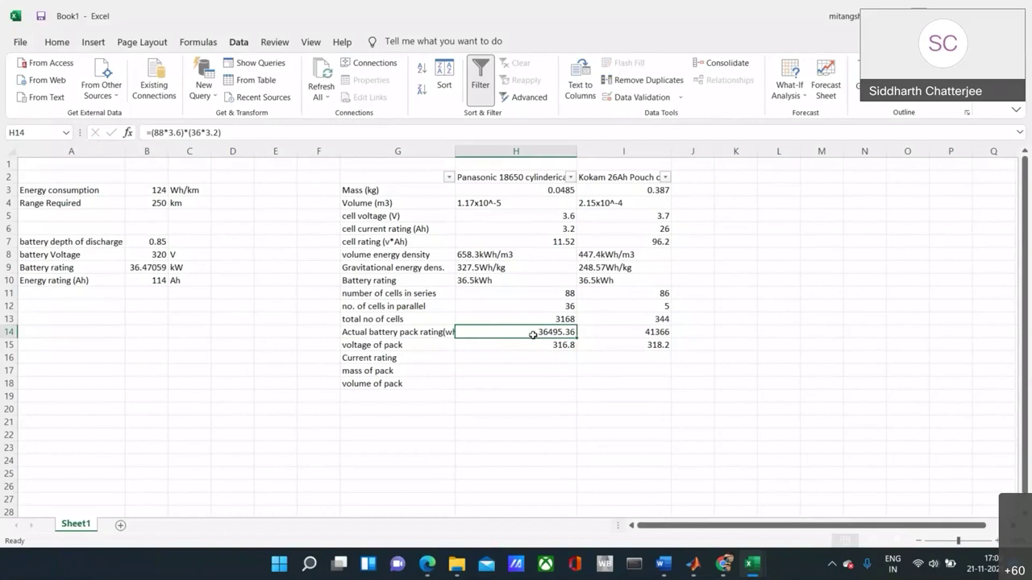
Change I13 to =86*5 for 430 total cells, then check the H13, H14 and I14 formulas
double_click(663, 320)
key("BackSpace")
type("5")
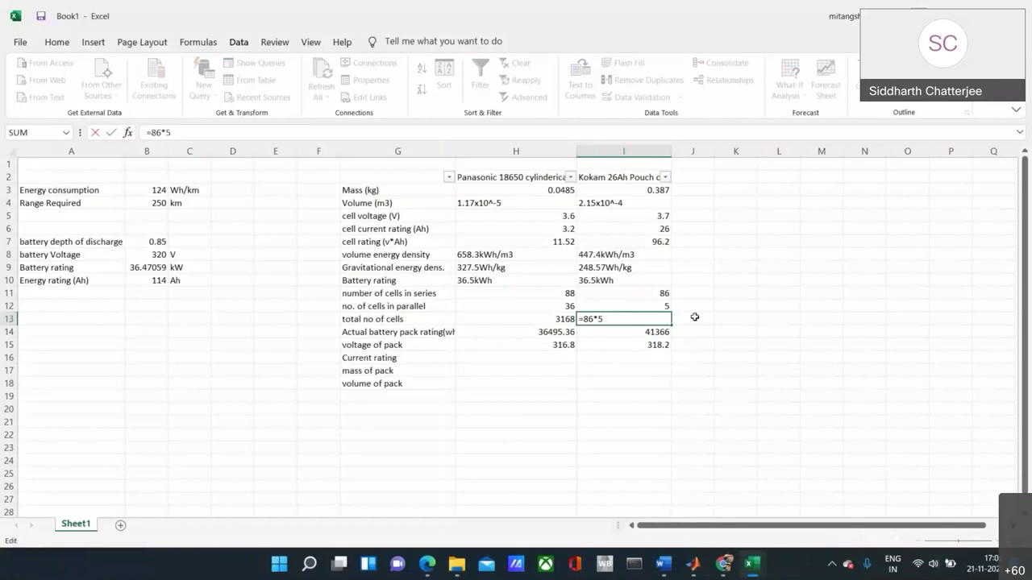
left_click(693, 318)
left_click(549, 313)
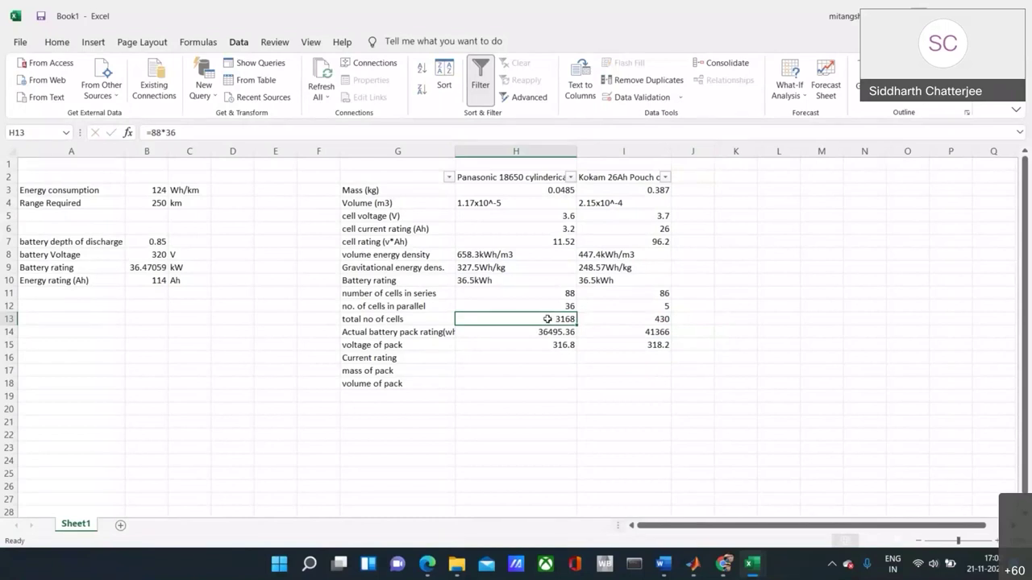
left_click(519, 333)
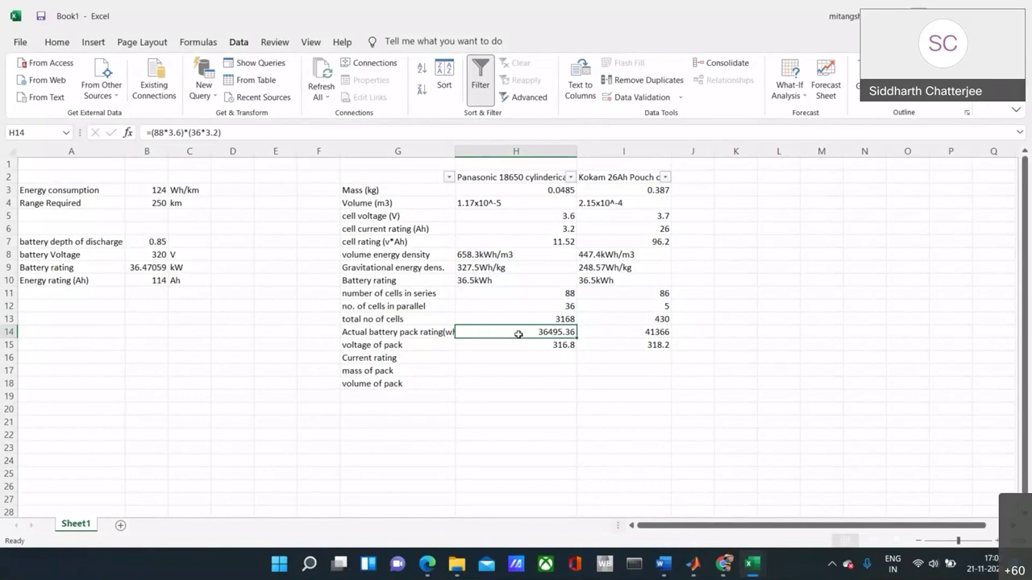
left_click(631, 332)
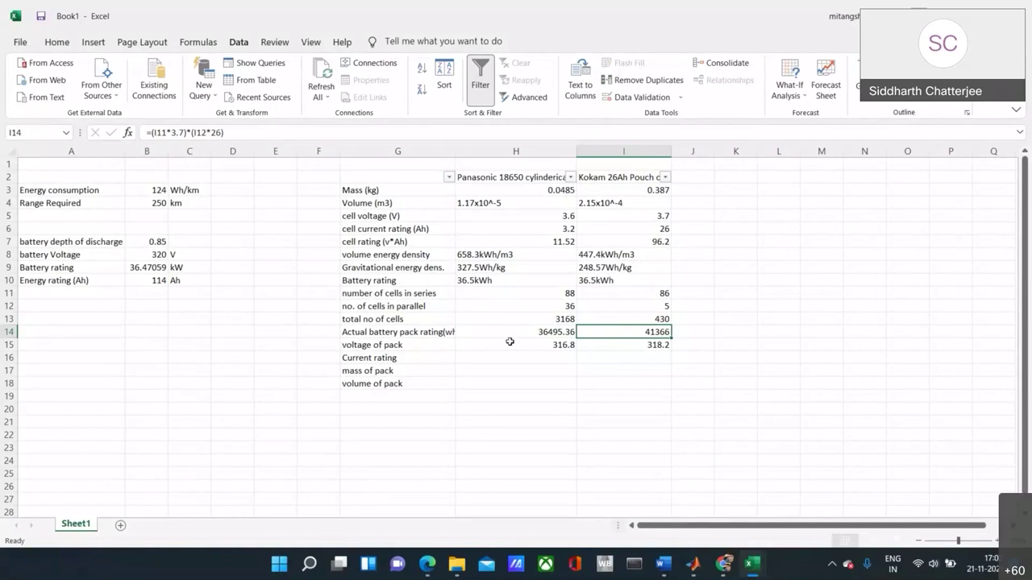
left_click(495, 357)
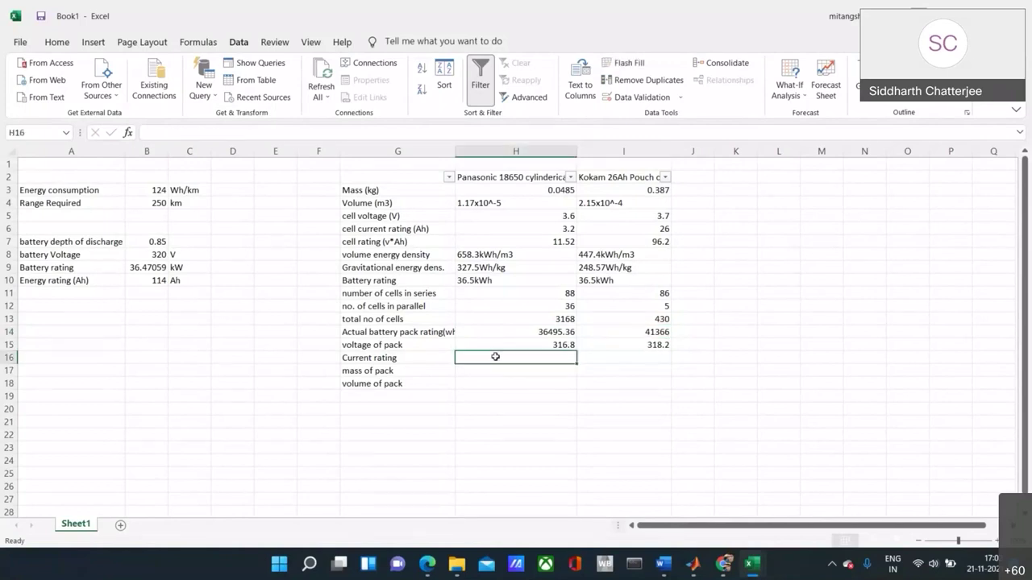
Enter =3.2*H12 in H16 for a Panasonic current rating of 115.2
double_click(495, 357)
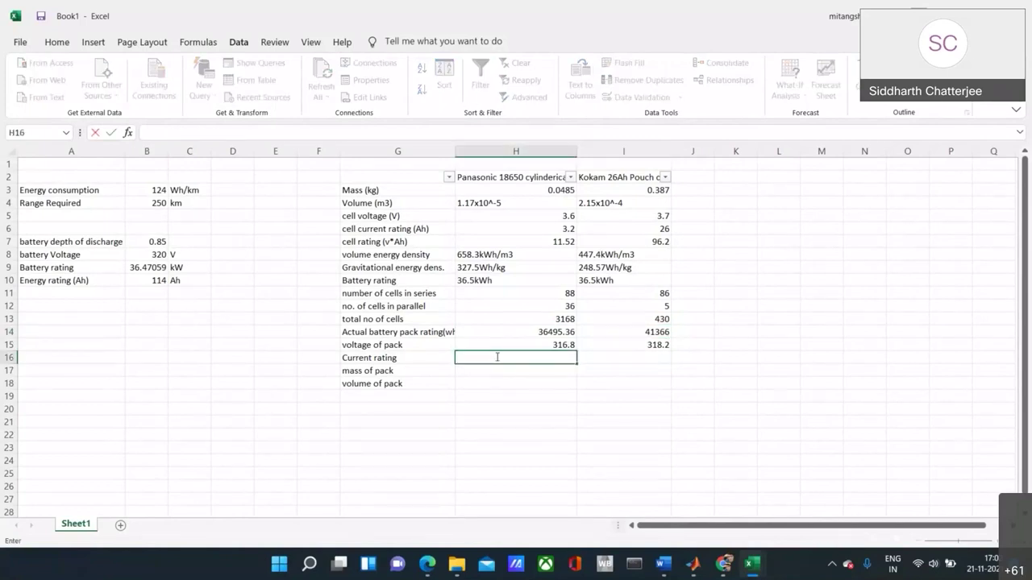
left_click(549, 305)
left_click(520, 355)
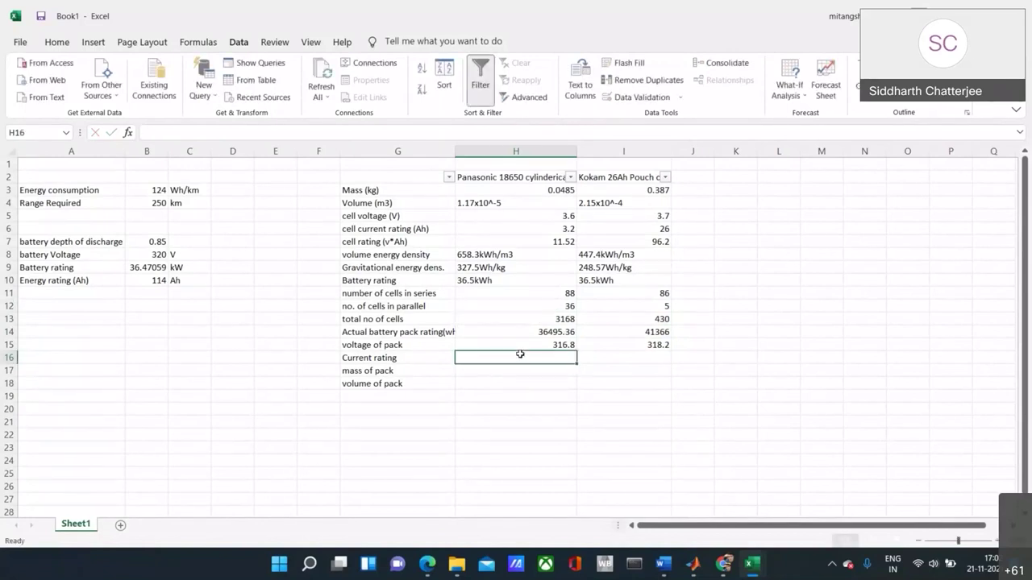
left_click(155, 132)
type("=3.2*")
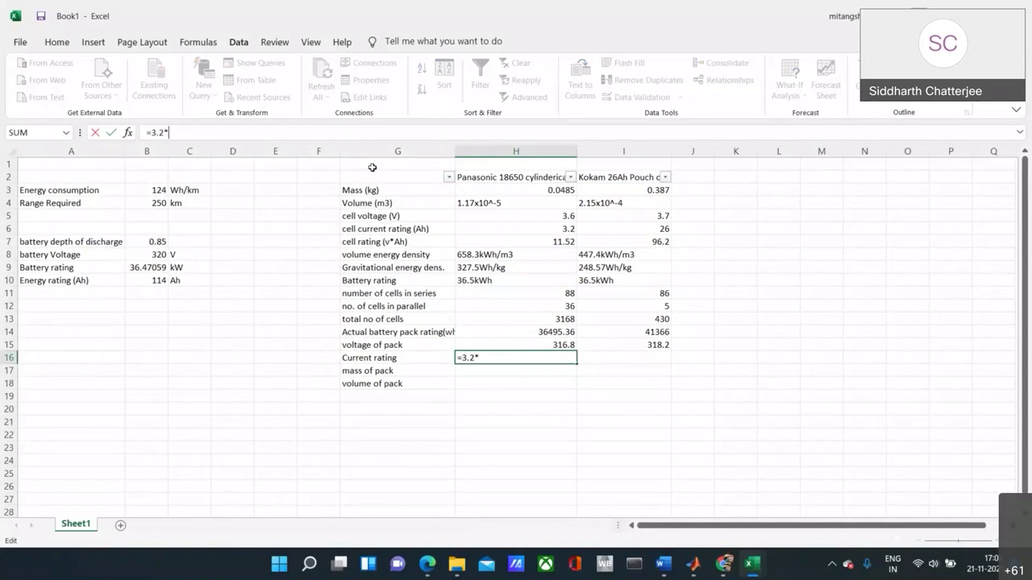
left_click(492, 315)
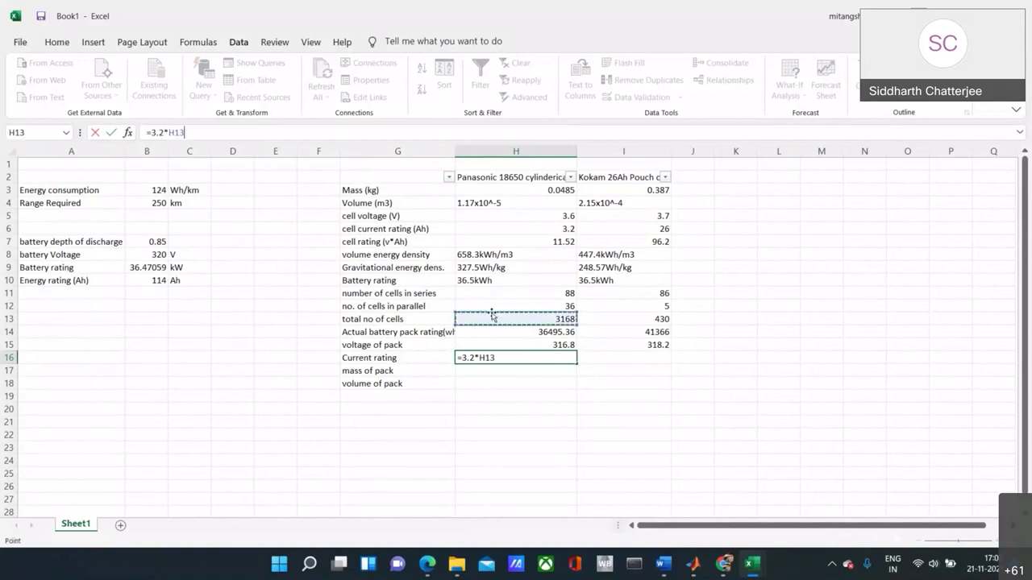
key("BackSpace")
key("BackSpace")
key("BackSpace")
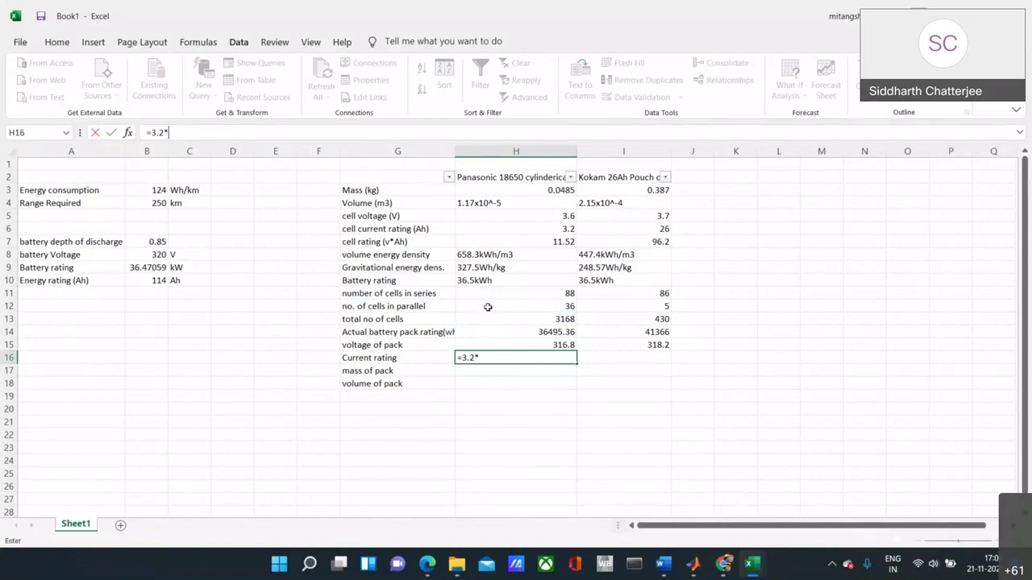
left_click(491, 304)
key("Return")
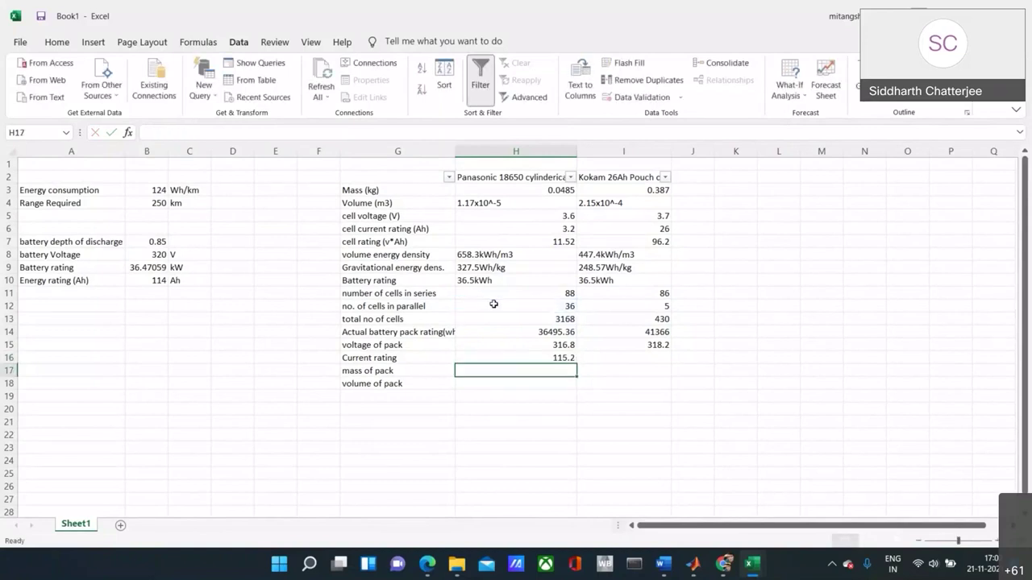
Enter =26*I12 in I16 for a Kokam current rating of 130
left_click(643, 359)
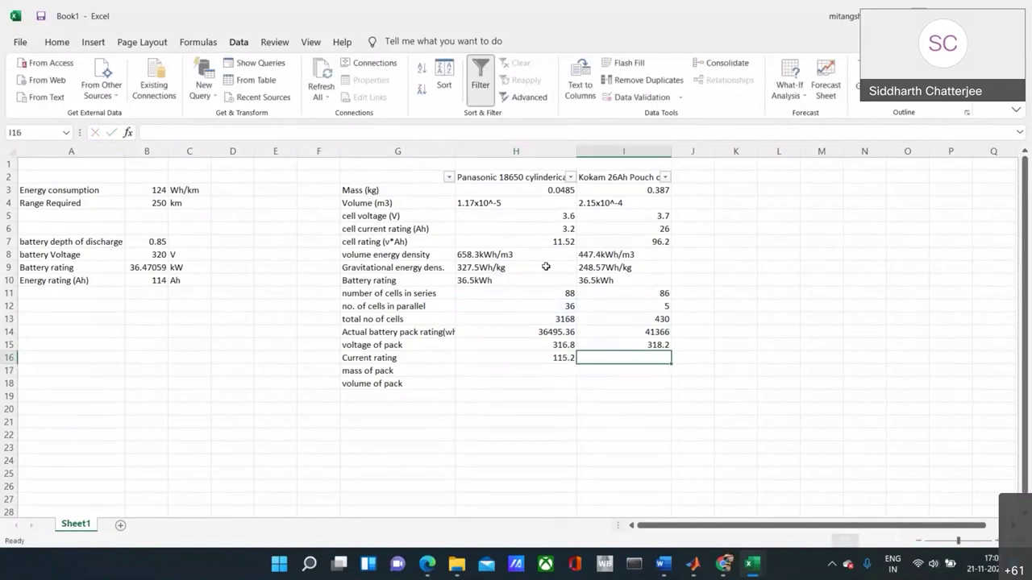
left_click(245, 135)
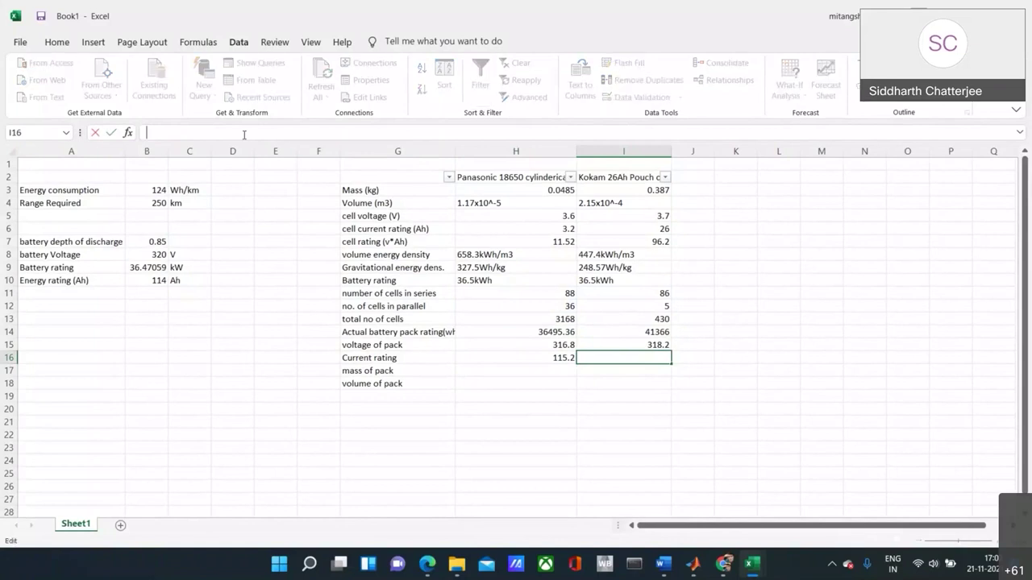
type("=26*")
left_click(599, 306)
key("Return")
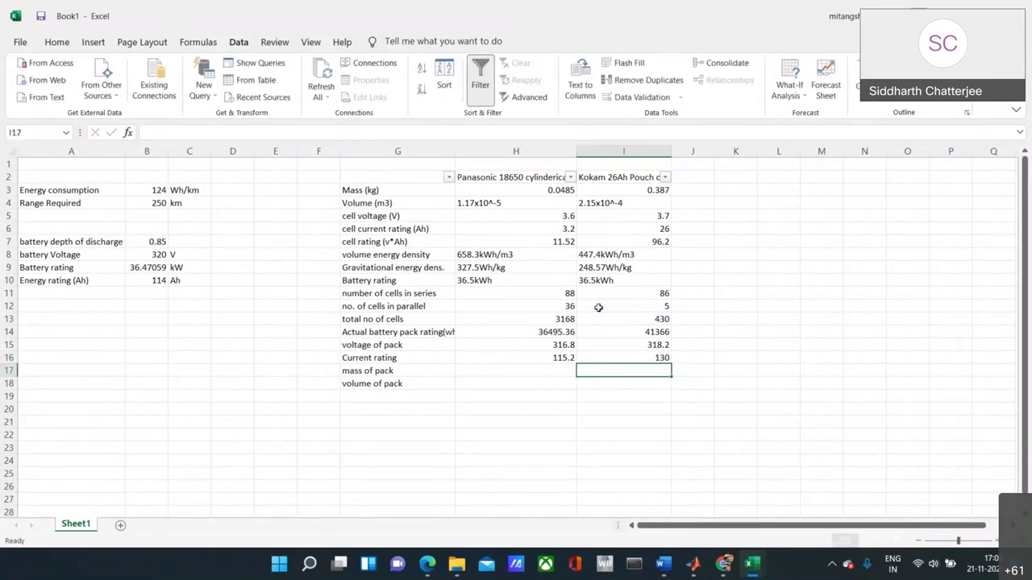
left_click(535, 368)
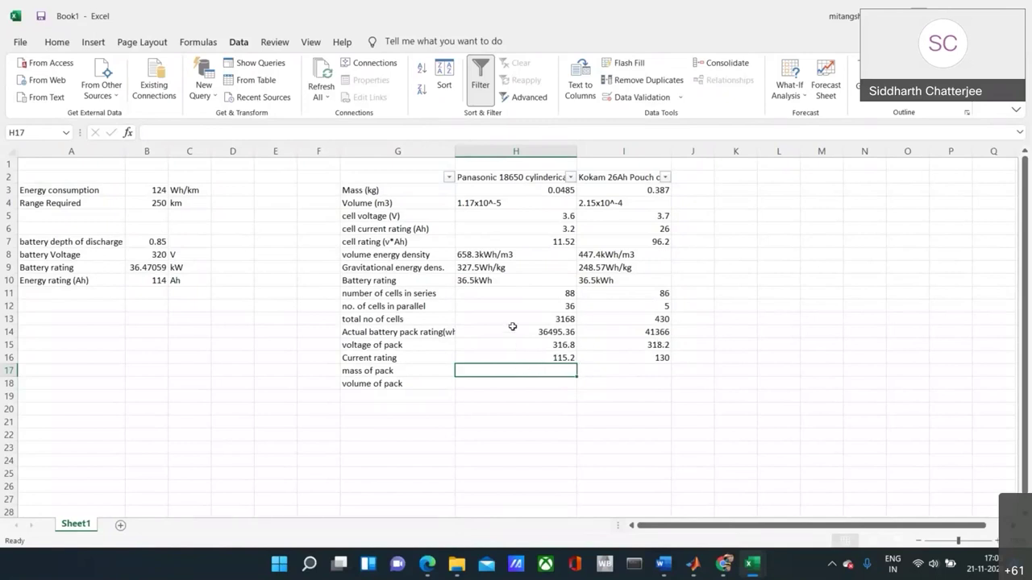
Enter =H13*H3 in H17 to give a Panasonic pack mass of 153.648
double_click(512, 371)
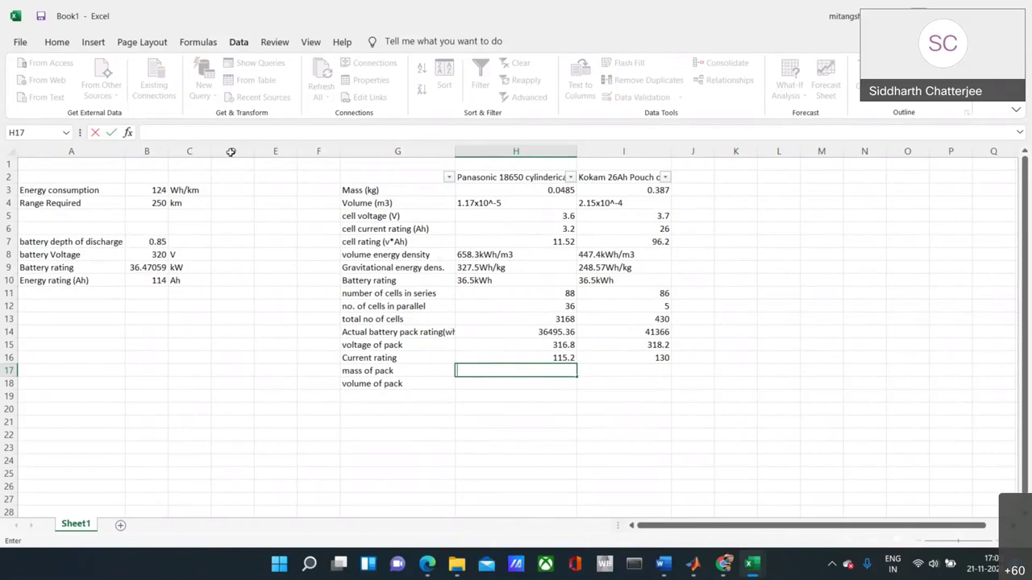
left_click(210, 129)
type("=")
left_click(522, 318)
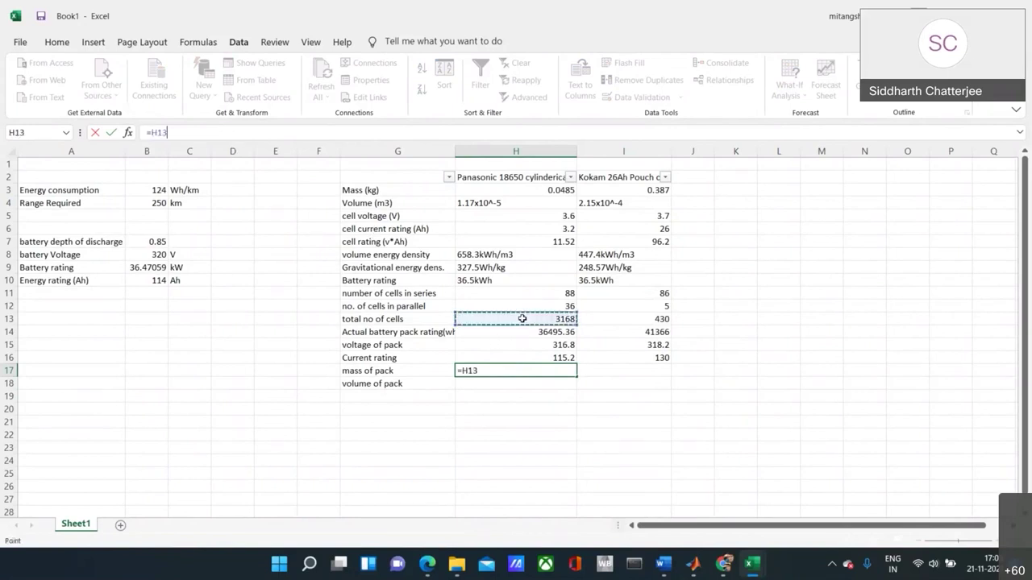
type("*")
left_click(501, 193)
key("Return")
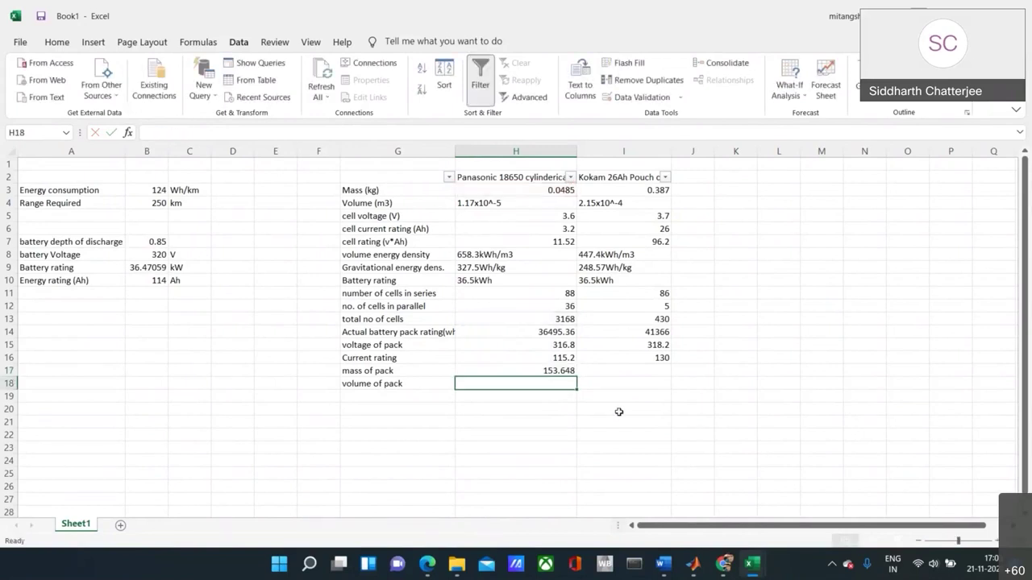
Append (kg) to the row label so it reads mass of pack(kg)
left_click(407, 371)
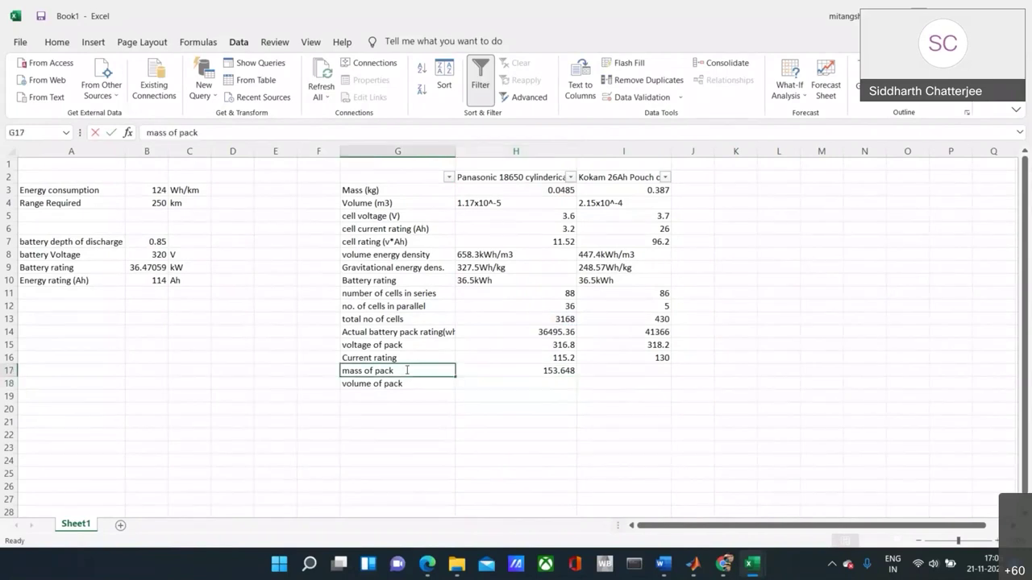
double_click(407, 370)
type("(kg")
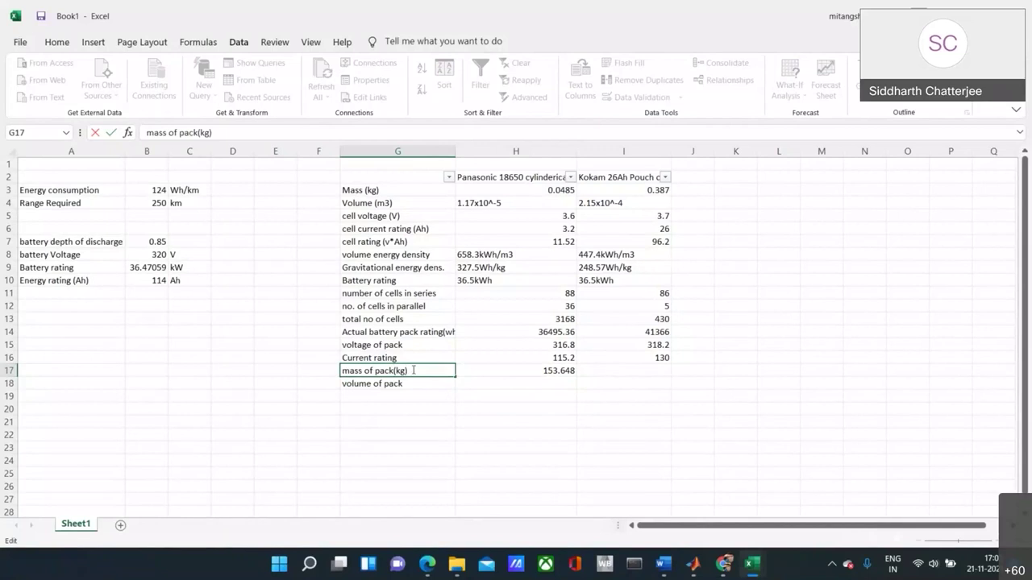
Enter =(I13*I3) in I17 to give a Kokam pack mass of 166.41
left_click(614, 370)
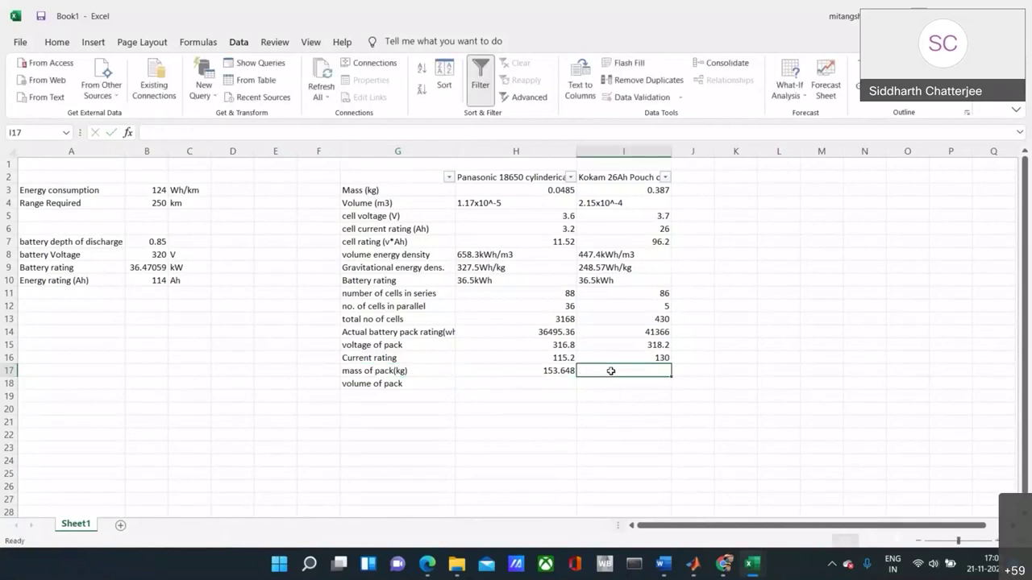
left_click(209, 130)
type("=")
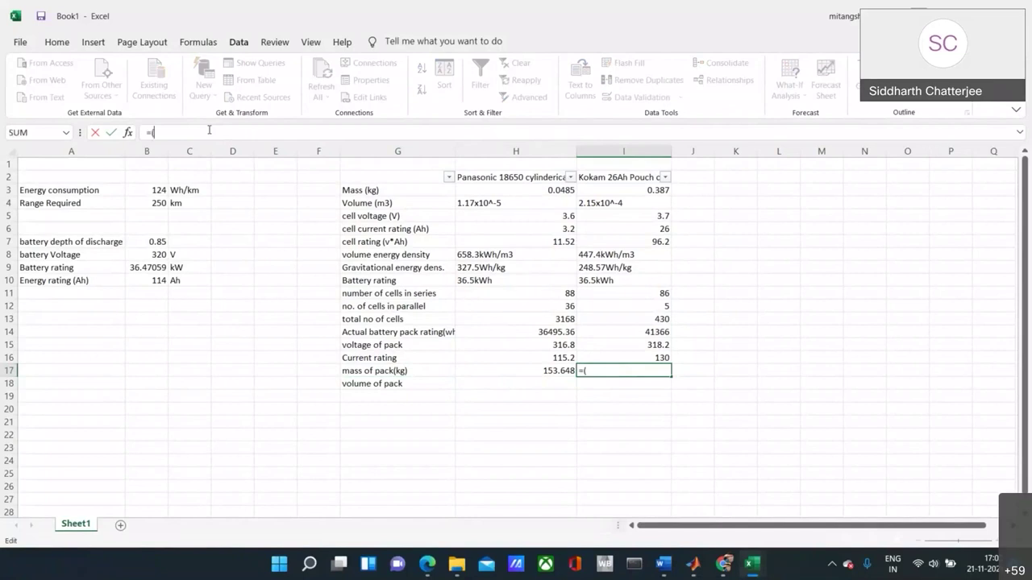
type("(")
left_click(615, 320)
type("*")
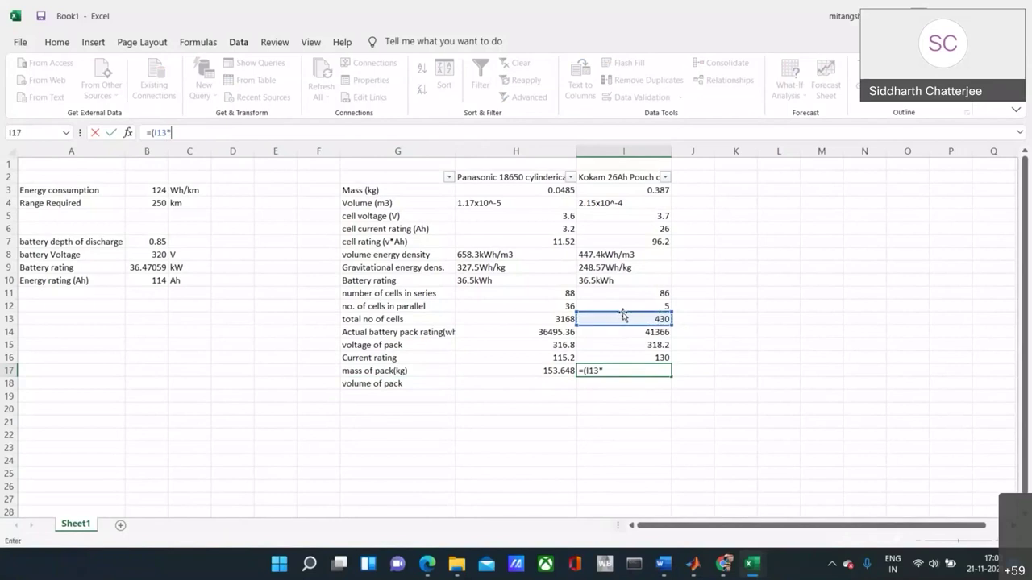
left_click(623, 191)
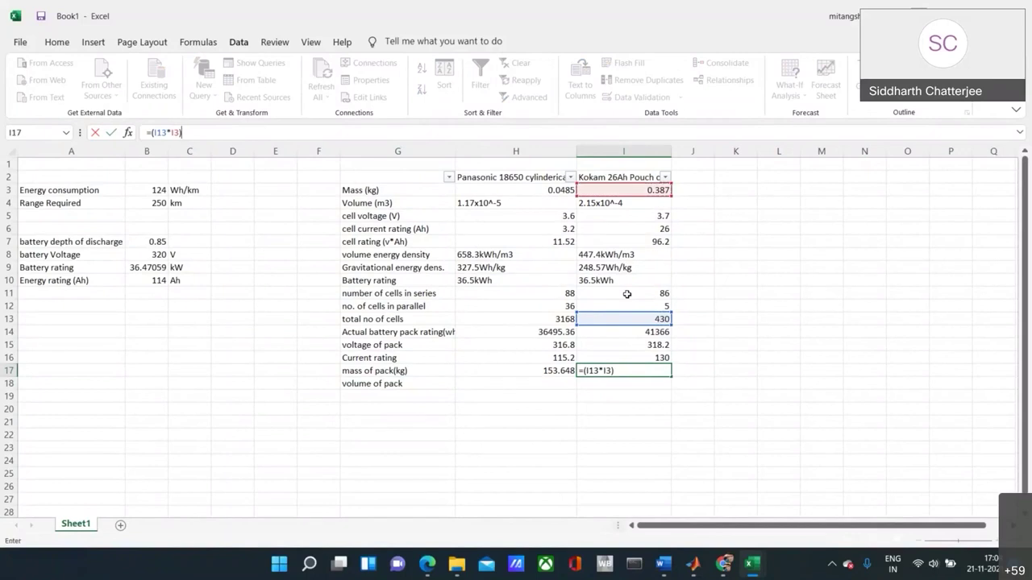
key("Return")
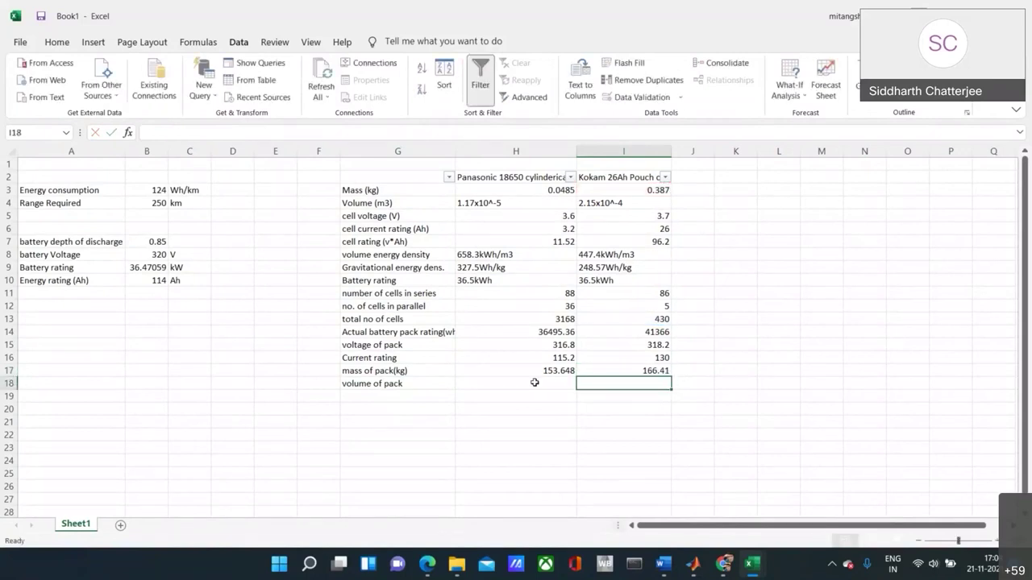
left_click(534, 383)
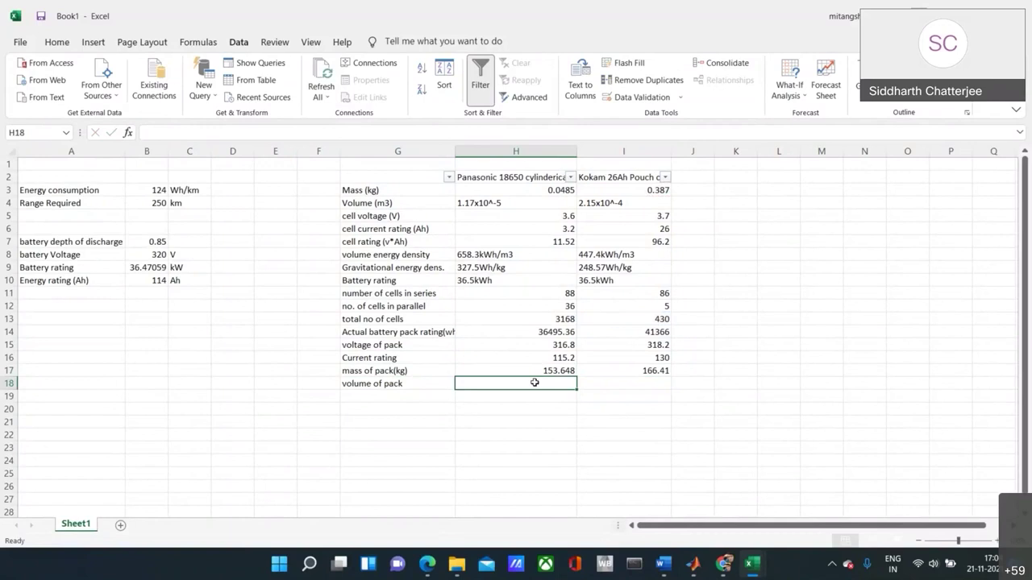
Enter =H13*H4 in H18 as the Panasonic volume of pack formula
type("=")
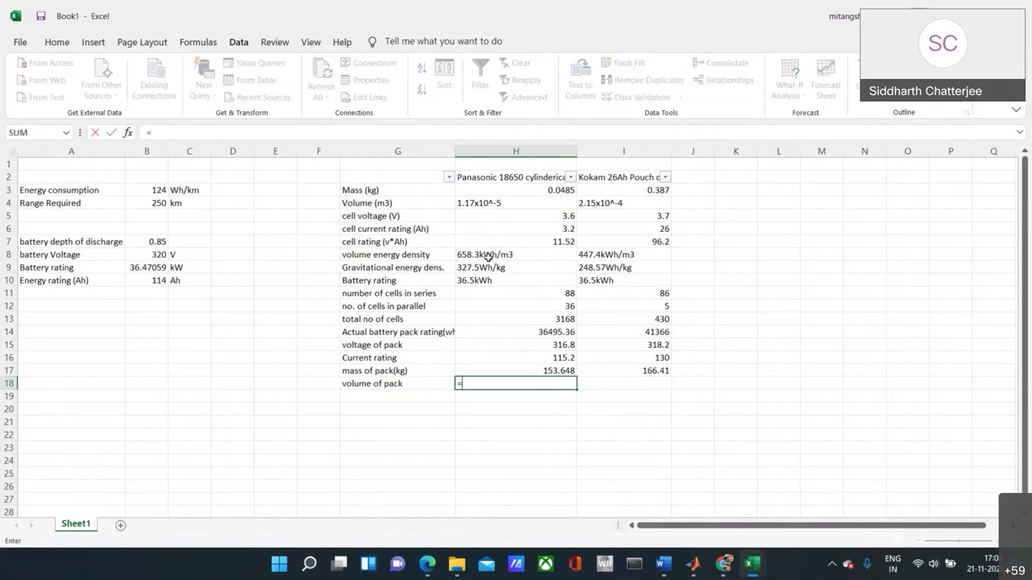
left_click(486, 320)
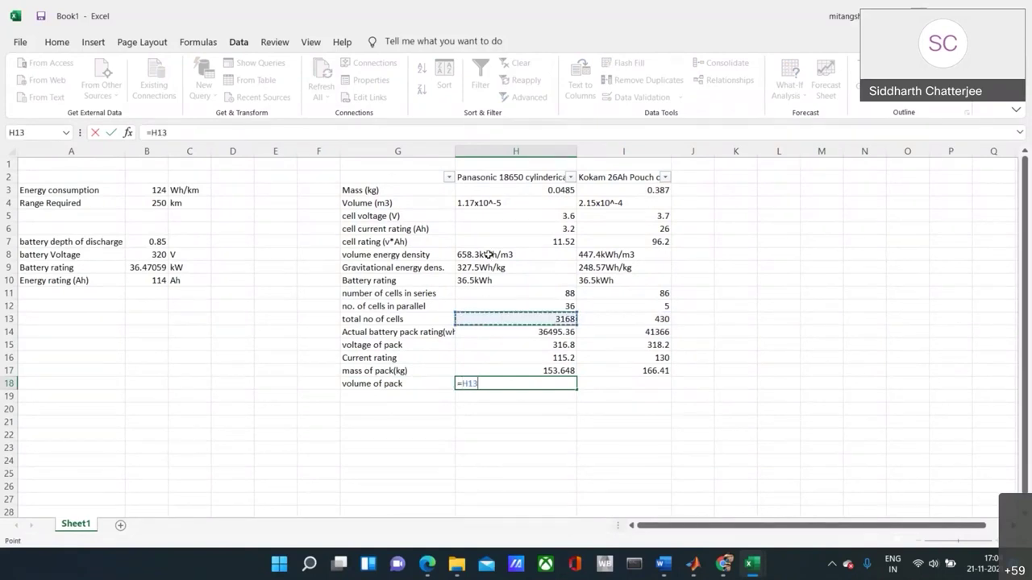
type("*")
left_click(488, 203)
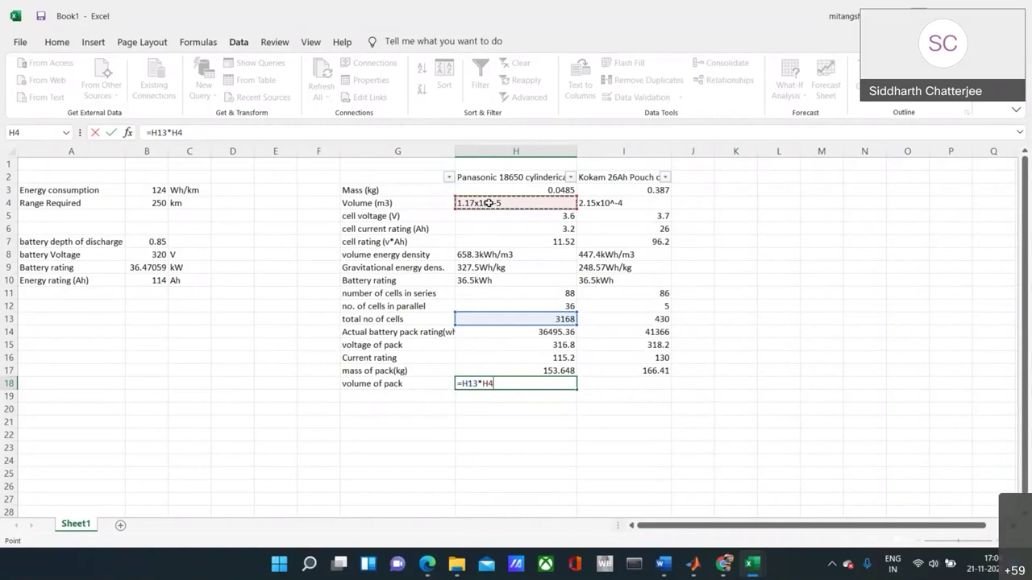
key("Return")
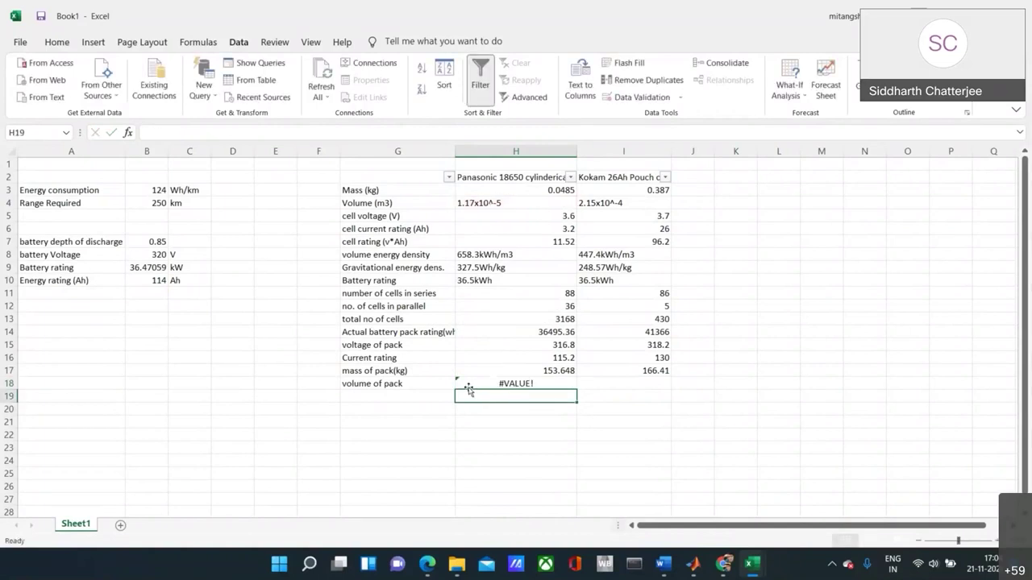
Replace the Panasonic cell volume text in H4 with the number 0.000017
double_click(506, 203)
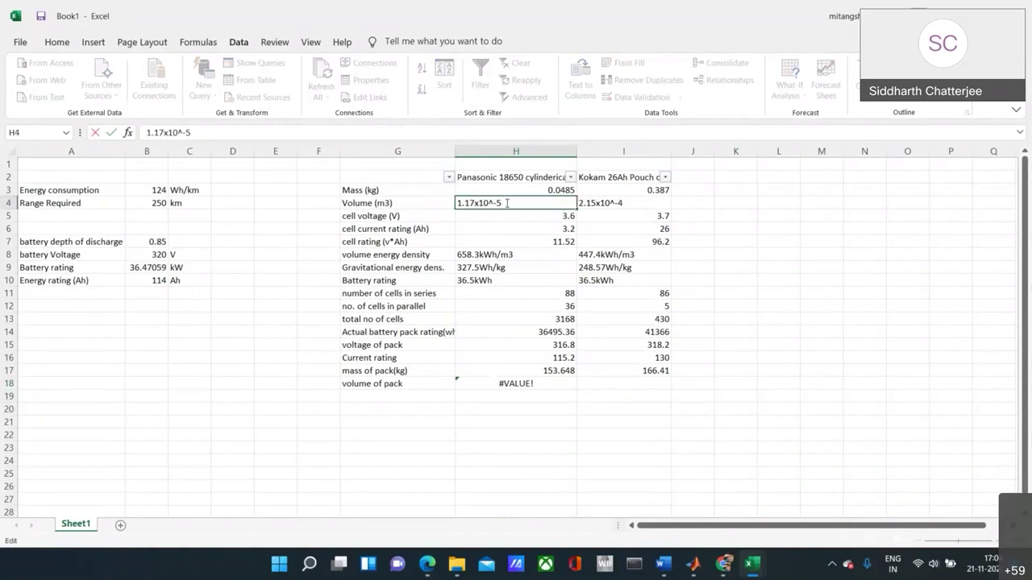
key("BackSpace")
key("BackSpace")
key("BackSpace")
key("BackSpace")
key("BackSpace")
key("BackSpace")
key("BackSpace")
key("BackSpace")
type("0.000017")
left_click(493, 216)
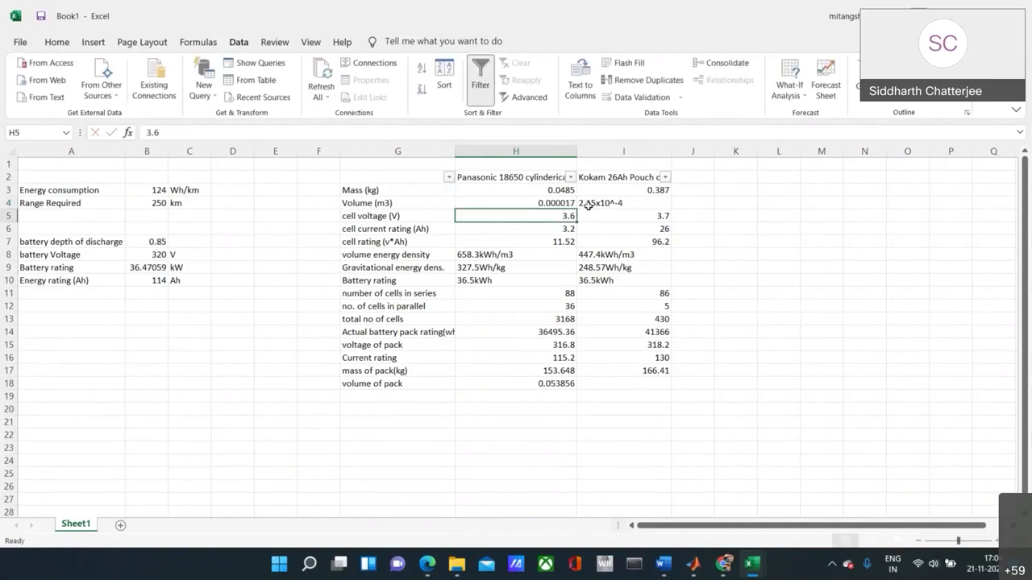
Replace the Kokam cell volume in I4 with 0.000215, then check H18 reads 0.053856
left_click(613, 205)
double_click(635, 203)
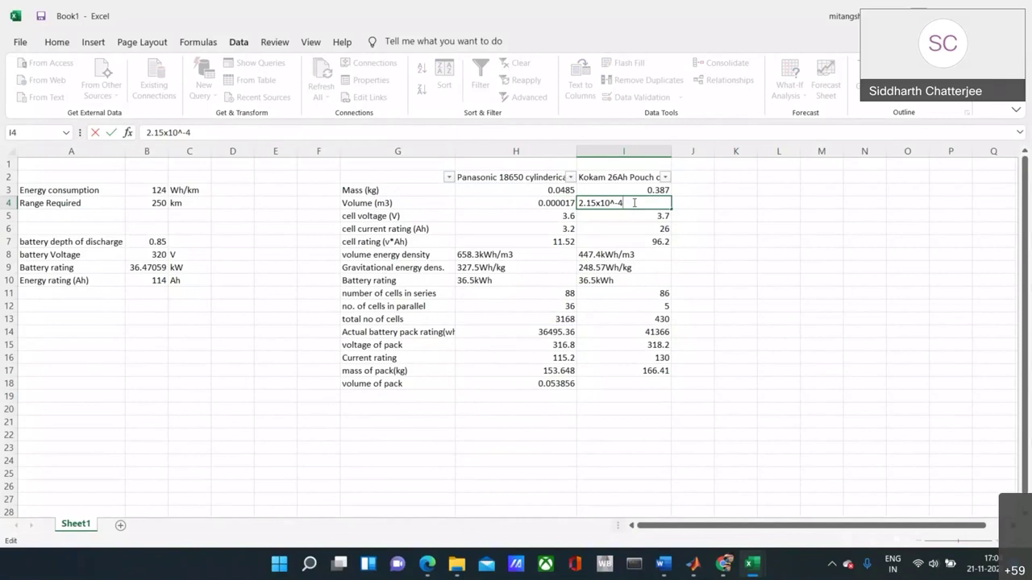
key("BackSpace")
key("BackSpace")
key("BackSpace")
key("BackSpace")
key("BackSpace")
key("BackSpace")
key("BackSpace")
key("BackSpace")
key("BackSpace")
key("BackSpace")
type("0.000215")
left_click(613, 215)
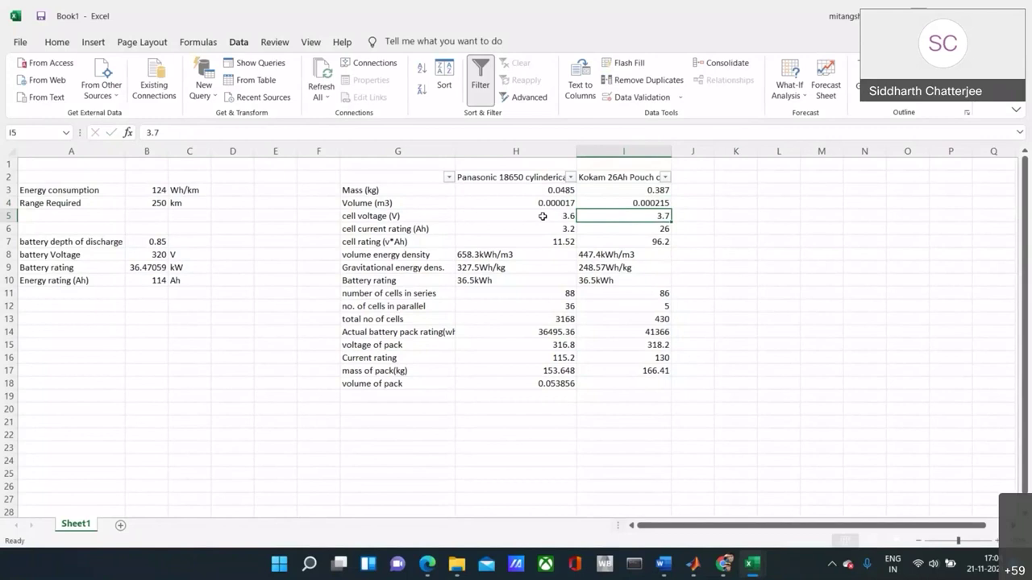
left_click(529, 385)
Enter =I13*I4 in I18 to give a Kokam pack volume of 0.09245
left_click(601, 382)
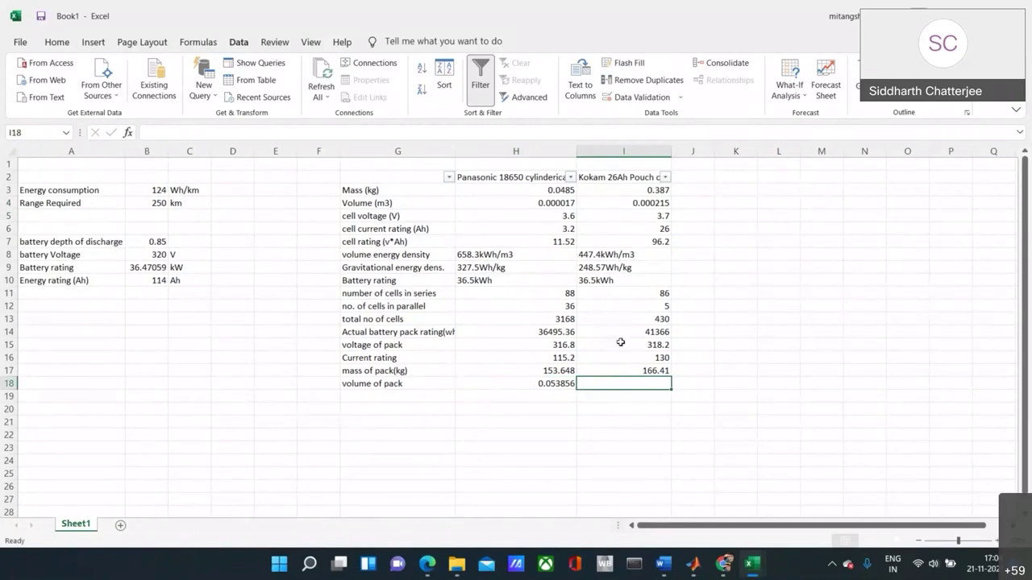
left_click(258, 133)
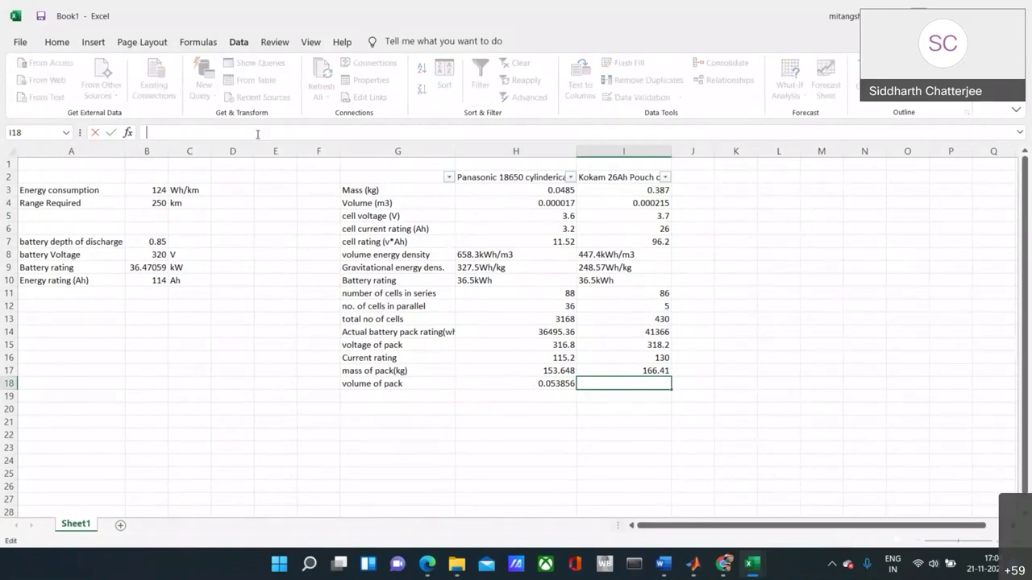
type("=")
left_click(637, 321)
type("*")
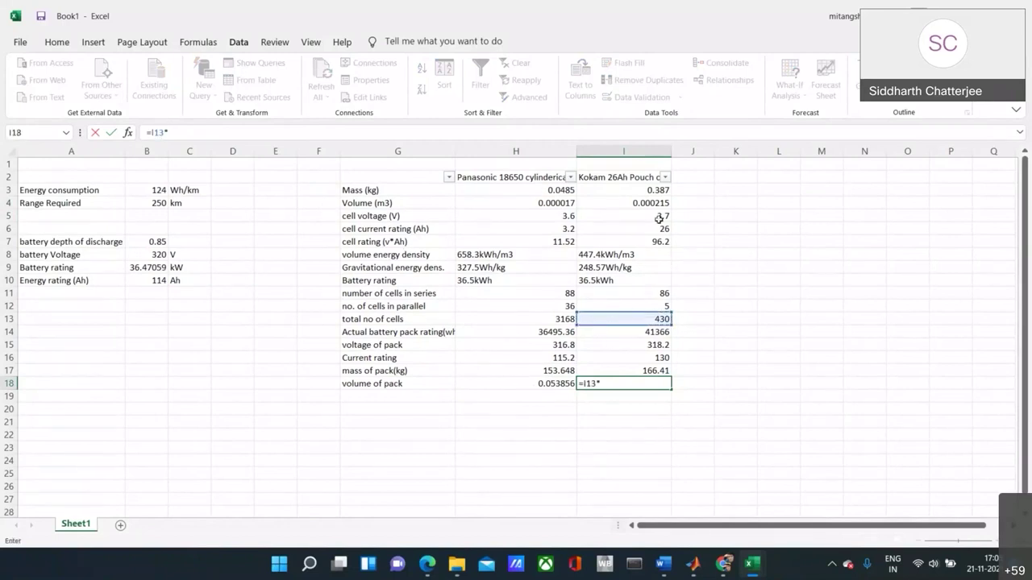
left_click(626, 189)
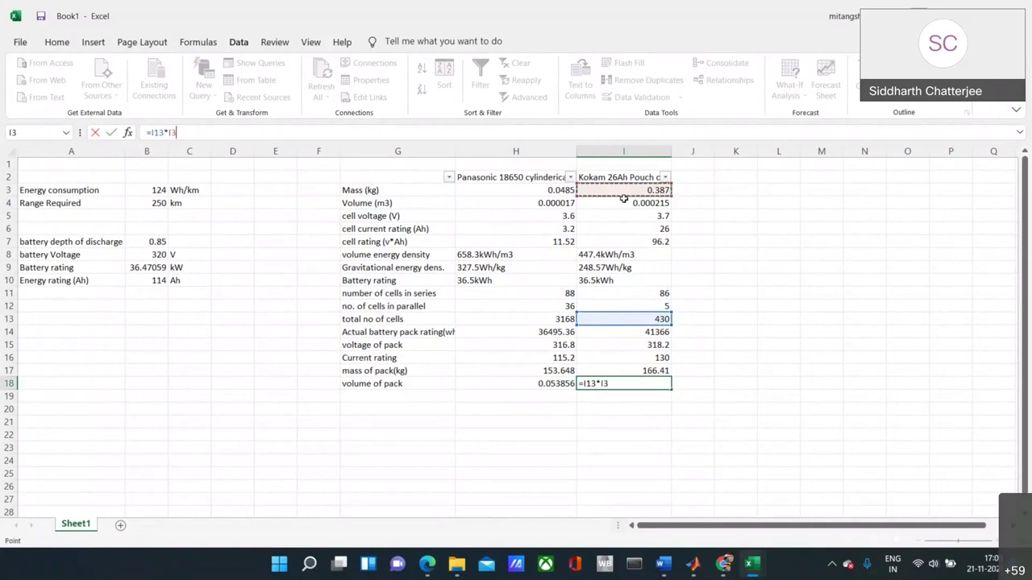
key("BackSpace")
key("BackSpace")
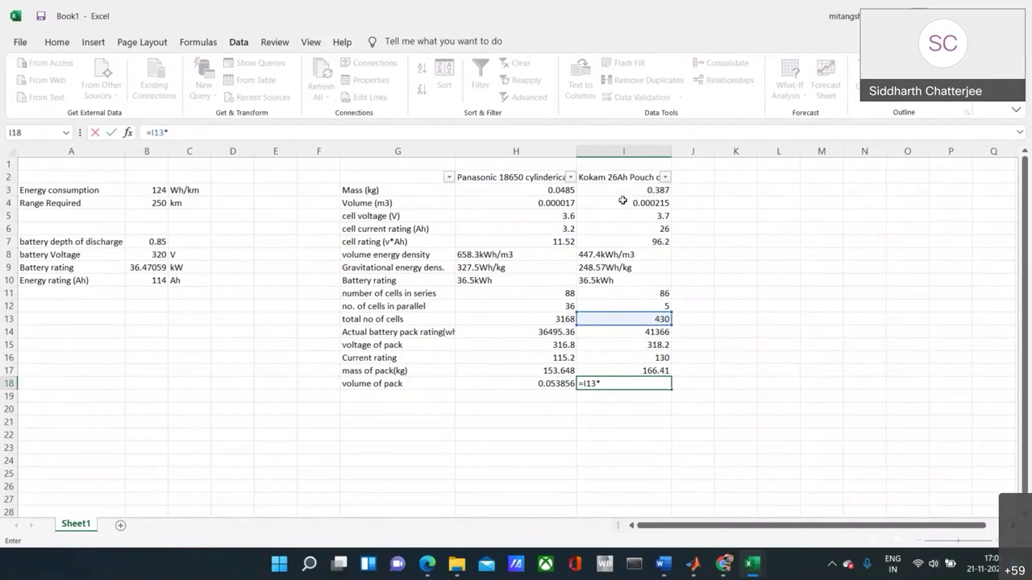
left_click(623, 201)
key("Return")
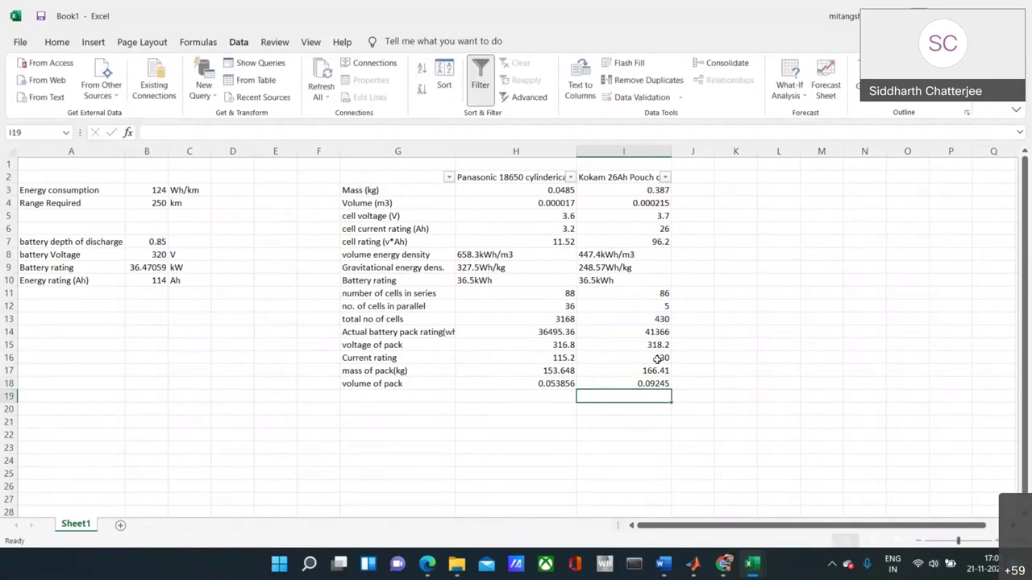
Append (m3) to the row label so it reads volume of pack (m3)
double_click(426, 384)
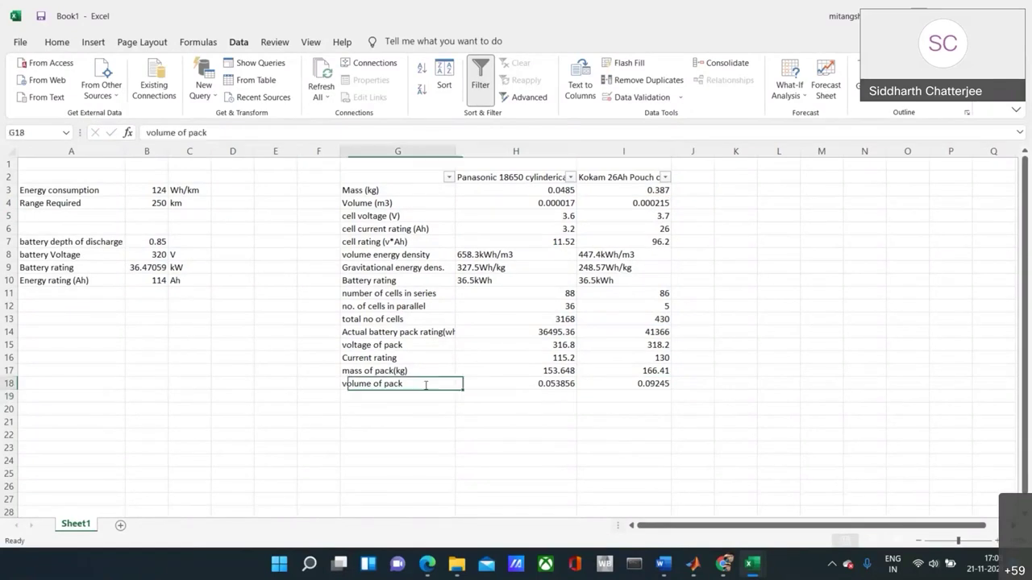
type("(m")
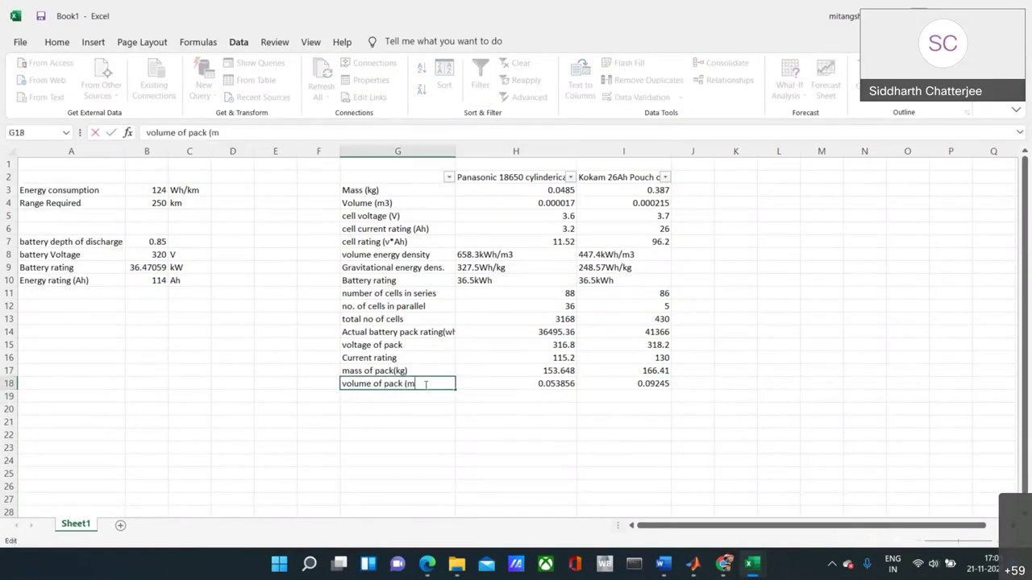
type("3")
left_click(521, 397)
Review the pack mass and volume formulas in H17, I17 and H18
left_click(514, 382)
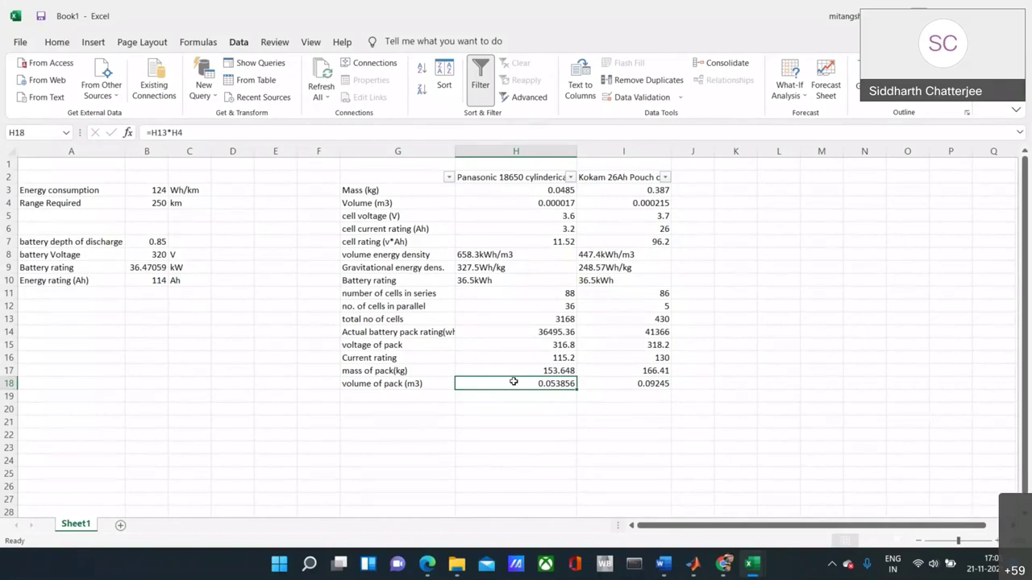
left_click(517, 370)
left_click(508, 384)
left_click(615, 370)
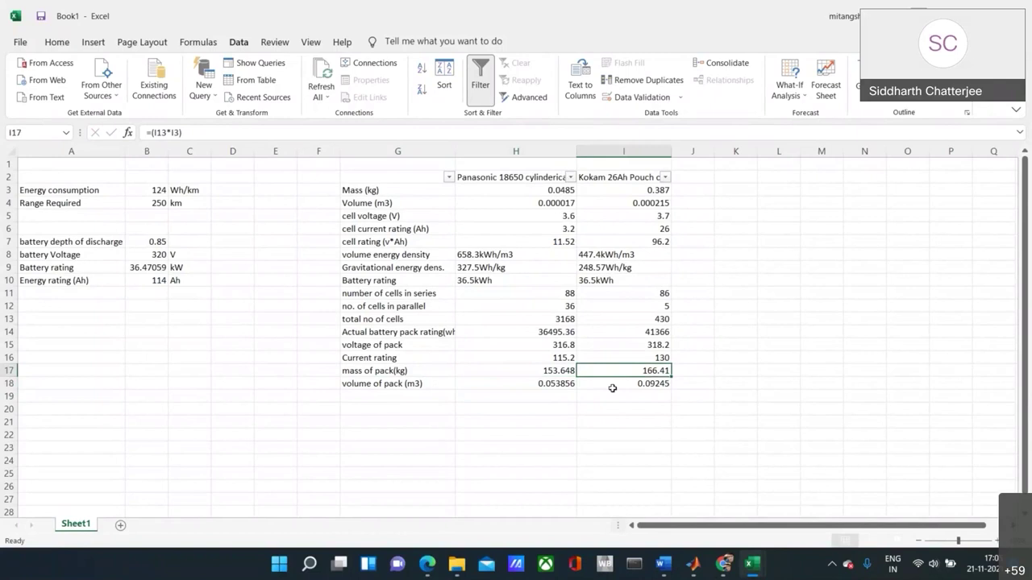
left_click_drag(606, 370, 509, 372)
left_click(511, 371)
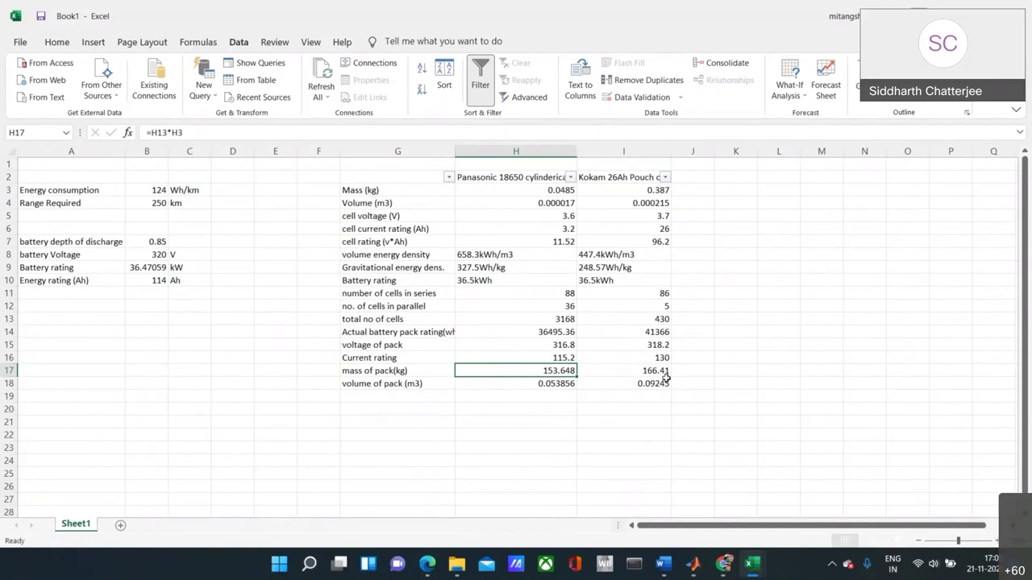
Review the Kokam volume of pack formula in I18
left_click(607, 381)
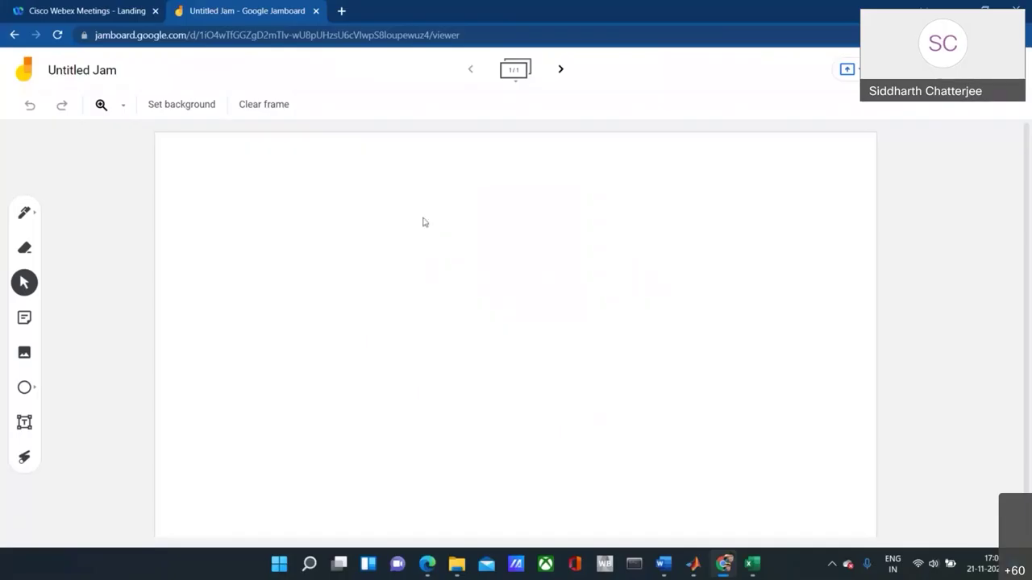
Draw test strokes with the Pen, then erase the stray curve at the upper right
left_click(19, 215)
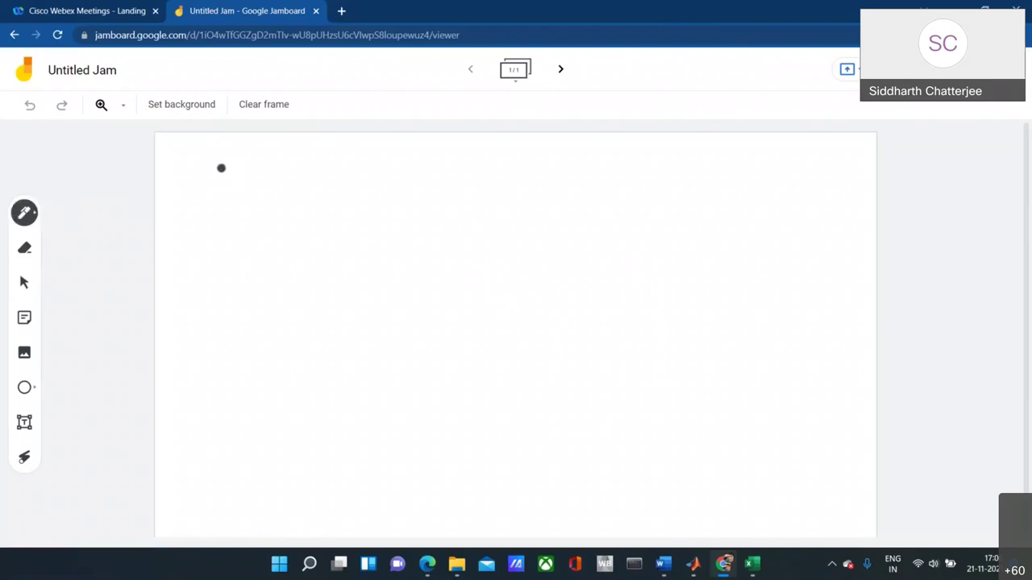
left_click(28, 214)
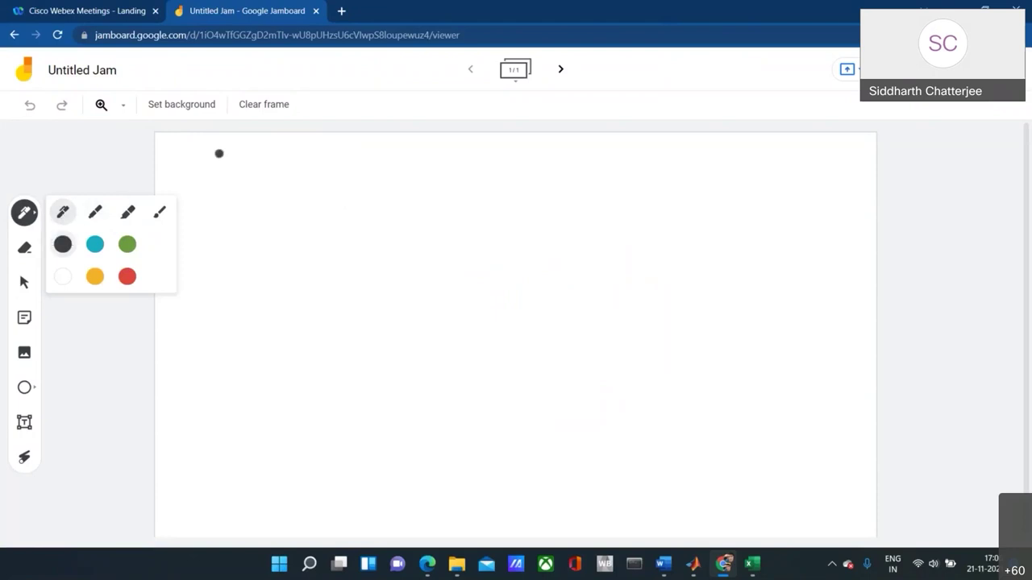
mouse_move(221, 152)
left_mouse_down()
mouse_move(207, 166)
mouse_move(213, 161)
left_mouse_up()
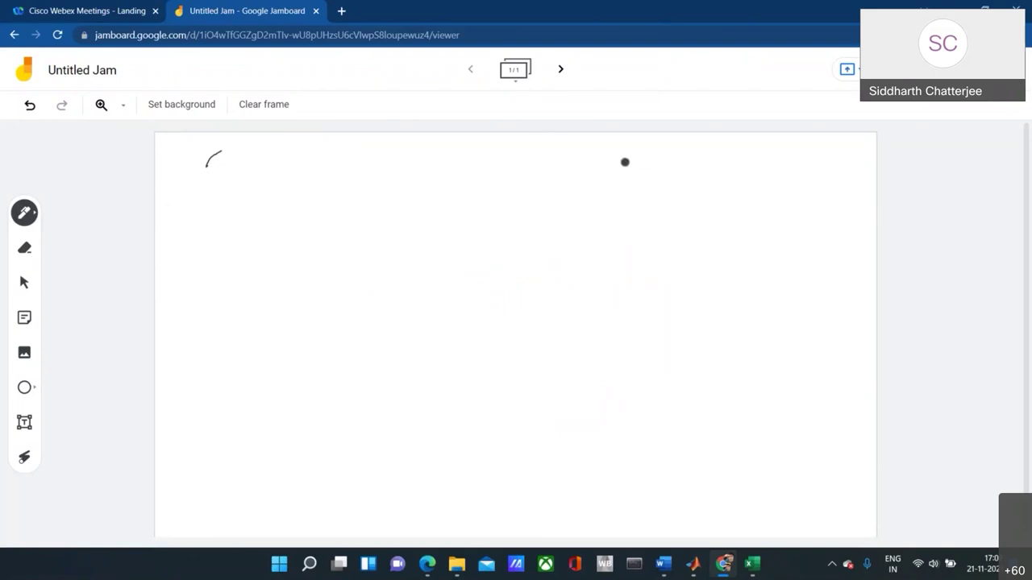
left_click_drag(615, 166, 662, 239)
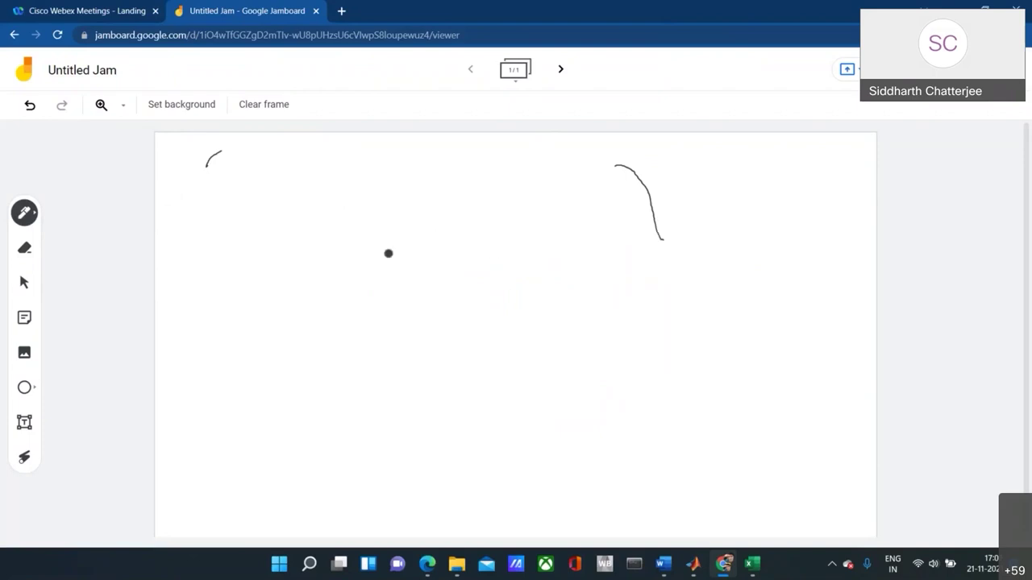
left_click(24, 248)
left_click_drag(675, 253, 629, 212)
left_click_drag(660, 247, 611, 161)
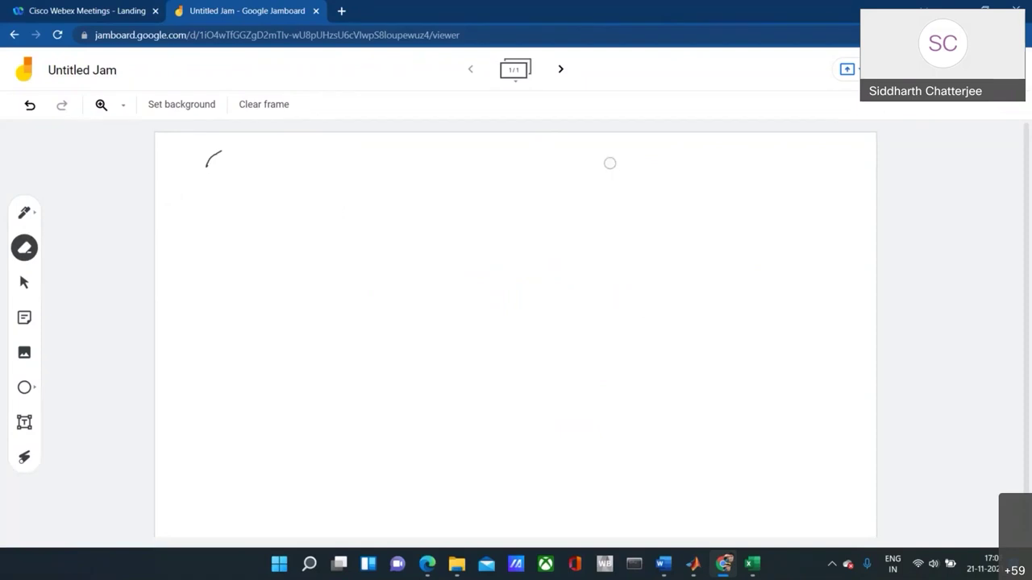
Sketch the 3D box's edges in black at the upper right of the canvas
left_click(24, 214)
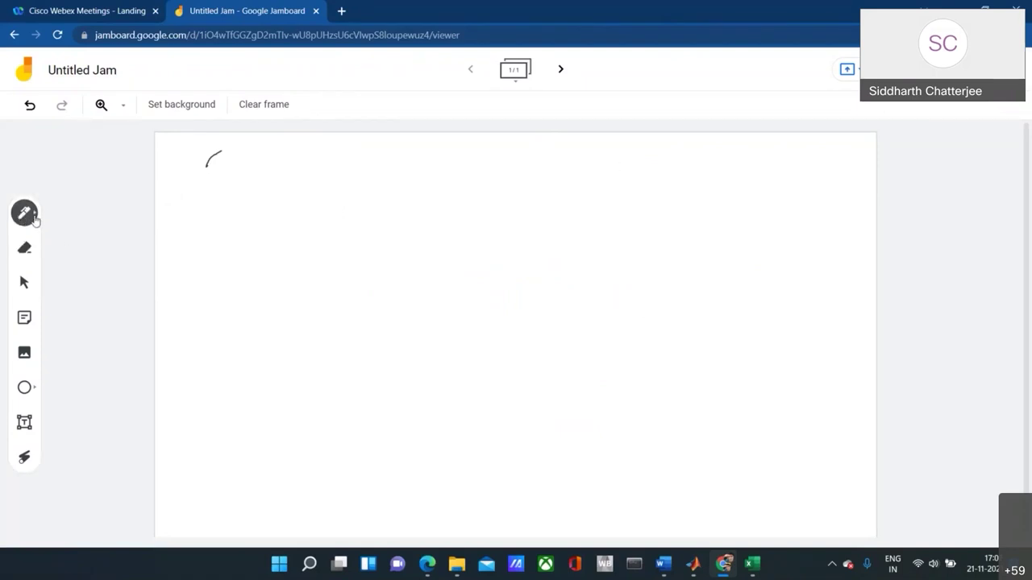
left_click(34, 217)
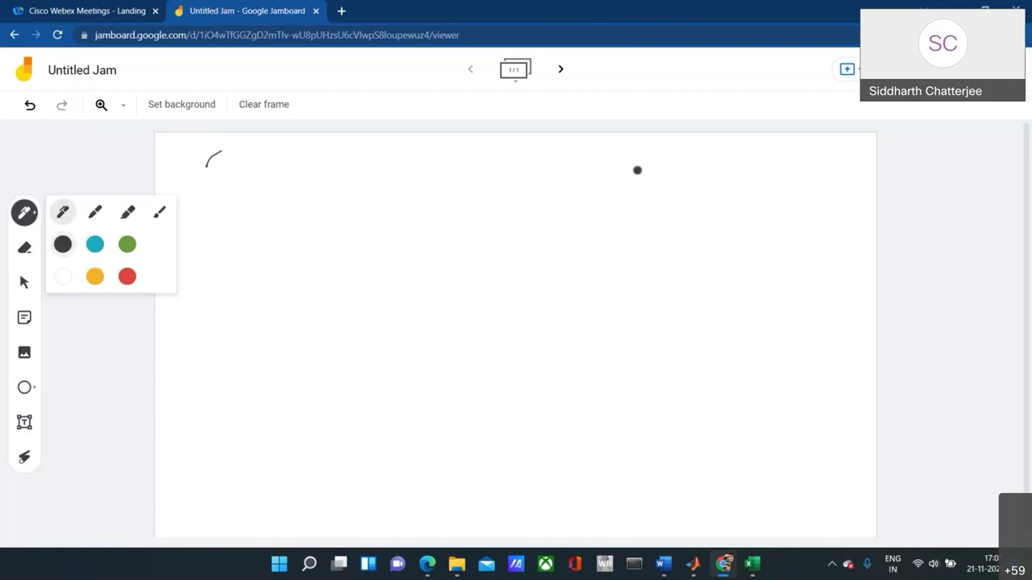
mouse_move(619, 201)
left_mouse_down()
mouse_move(660, 153)
mouse_move(811, 159)
mouse_move(765, 212)
mouse_move(622, 203)
mouse_move(622, 253)
mouse_move(783, 266)
mouse_move(775, 211)
left_mouse_up()
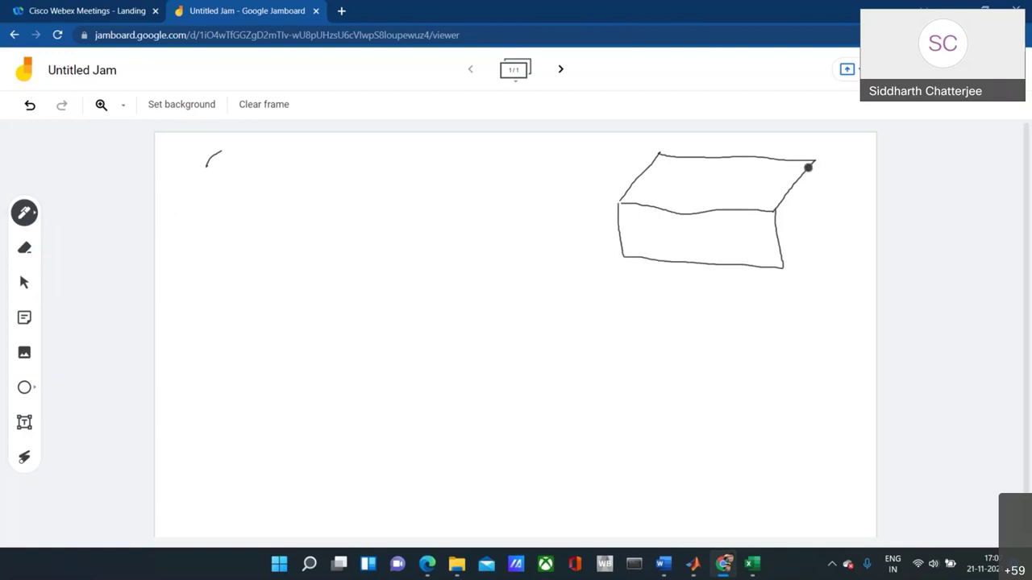
mouse_move(813, 163)
left_mouse_down()
mouse_move(811, 237)
mouse_move(779, 277)
left_mouse_up()
mouse_move(591, 198)
left_mouse_down()
mouse_move(616, 219)
mouse_move(626, 260)
mouse_move(763, 274)
mouse_move(792, 258)
mouse_move(803, 211)
mouse_move(838, 203)
mouse_move(852, 153)
left_mouse_up()
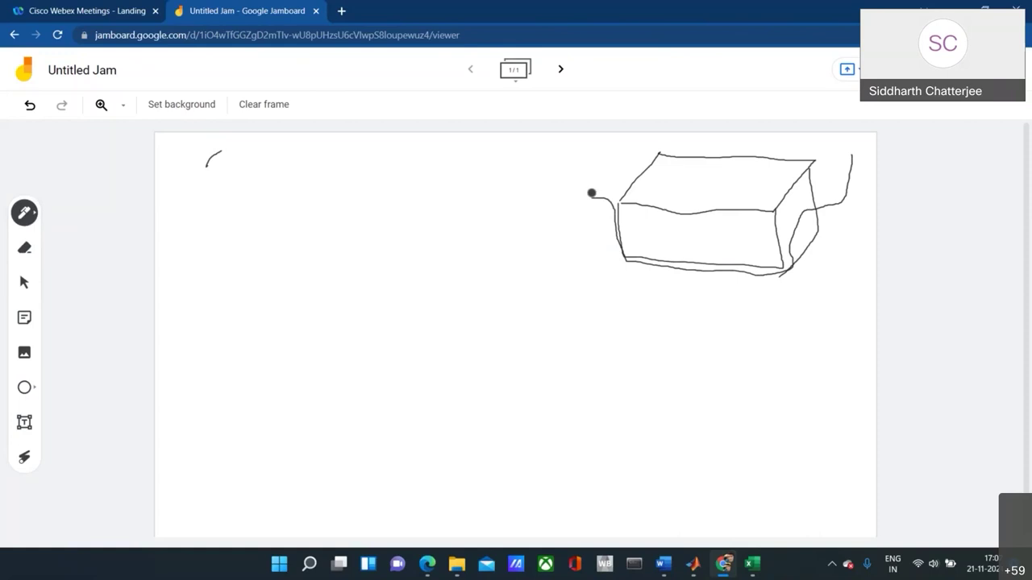
mouse_move(591, 194)
left_mouse_down()
mouse_move(582, 228)
mouse_move(614, 258)
mouse_move(639, 256)
left_mouse_up()
mouse_move(788, 270)
left_mouse_down()
mouse_move(819, 269)
mouse_move(857, 200)
mouse_move(826, 209)
left_mouse_up()
Add rough outline strokes around the box sketch
mouse_move(578, 231)
left_mouse_down()
mouse_move(583, 320)
mouse_move(636, 350)
mouse_move(836, 364)
mouse_move(857, 359)
mouse_move(858, 324)
left_mouse_up()
left_click_drag(871, 272, 874, 333)
left_click_drag(613, 203, 587, 136)
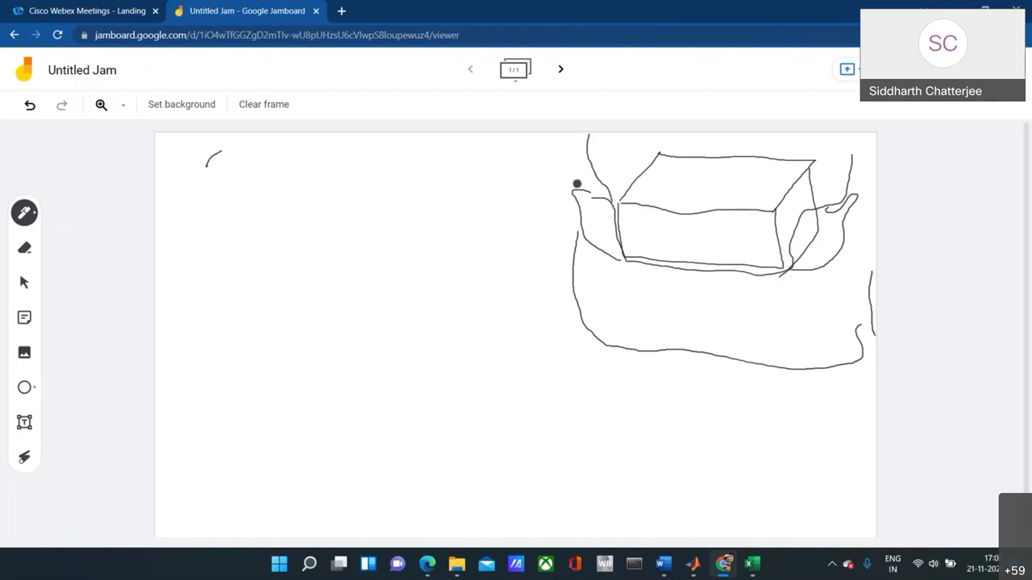
left_click_drag(575, 186, 580, 132)
mouse_move(600, 166)
left_mouse_down()
mouse_move(617, 148)
mouse_move(666, 142)
mouse_move(619, 158)
mouse_move(641, 147)
mouse_move(632, 151)
left_mouse_up()
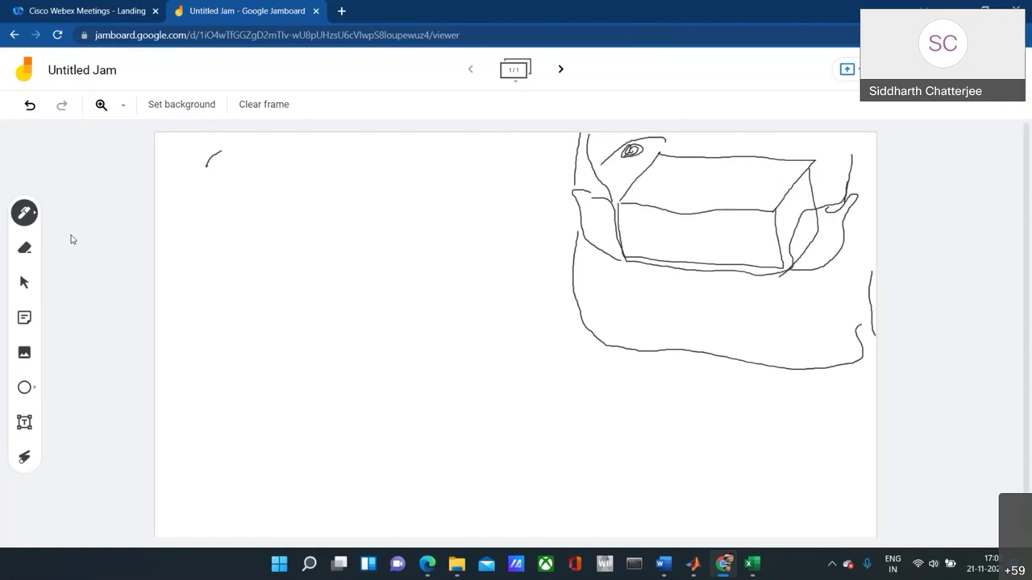
Switch the pen to red and dimension the box's front edge as 1.14m
left_click(25, 213)
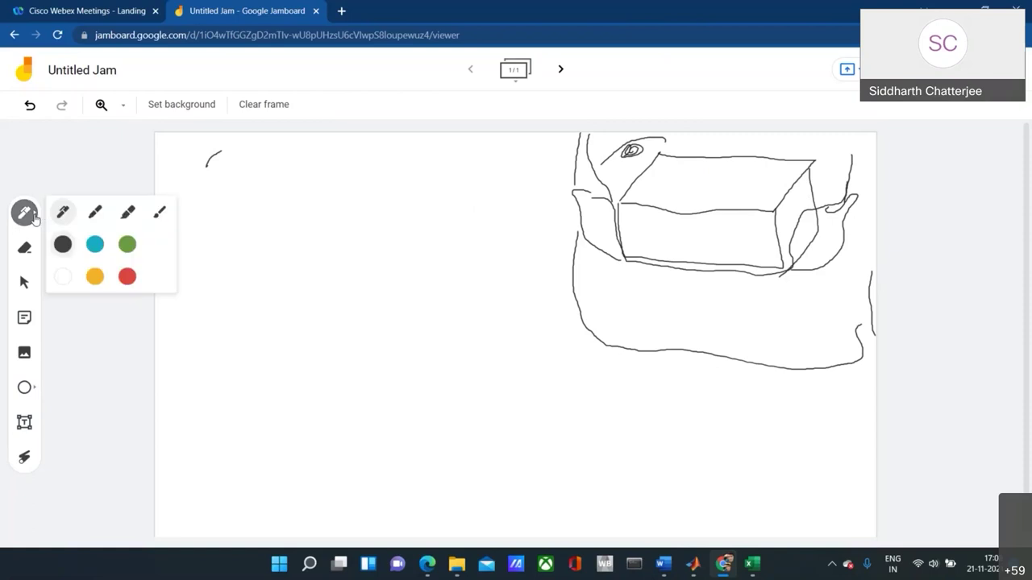
left_click(128, 277)
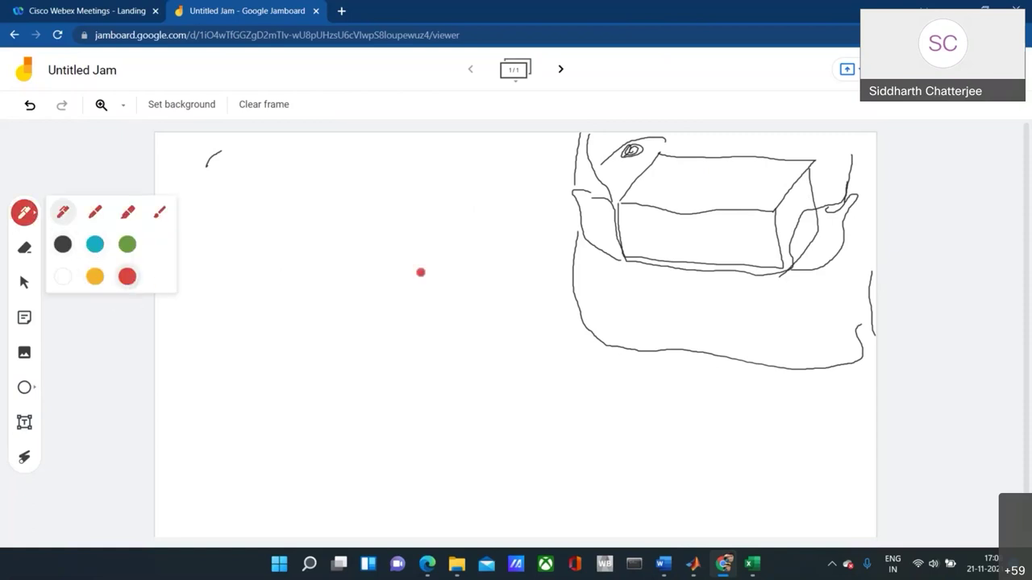
left_click(617, 210)
left_click_drag(620, 213, 673, 229)
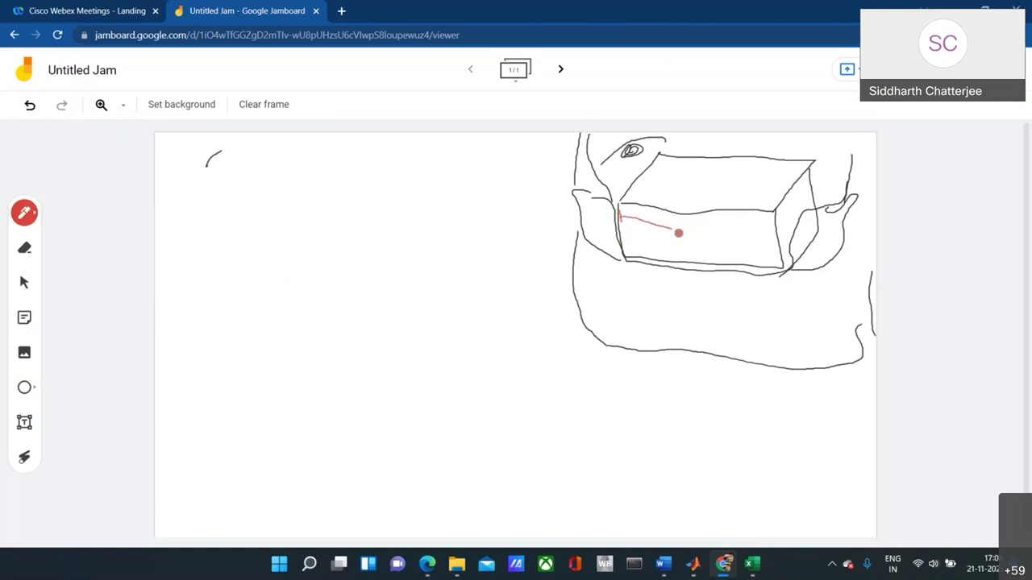
mouse_move(678, 228)
left_mouse_down()
mouse_move(699, 240)
mouse_move(767, 239)
left_mouse_up()
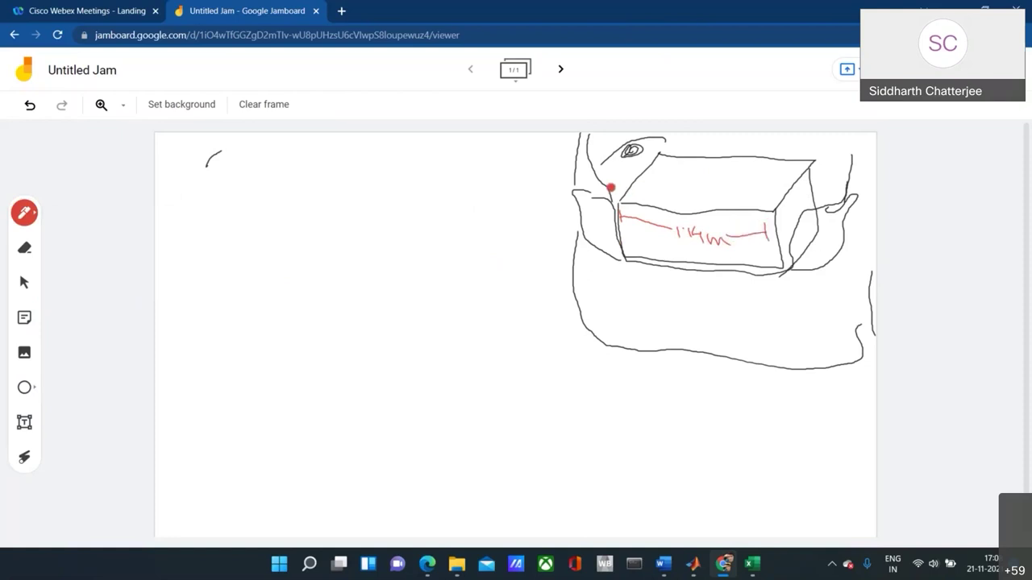
Add red depth (0.65m), height and top dimension lines with their measurements
left_click_drag(619, 196, 625, 187)
left_click_drag(616, 164, 623, 167)
left_click(628, 166)
left_click_drag(638, 156, 634, 165)
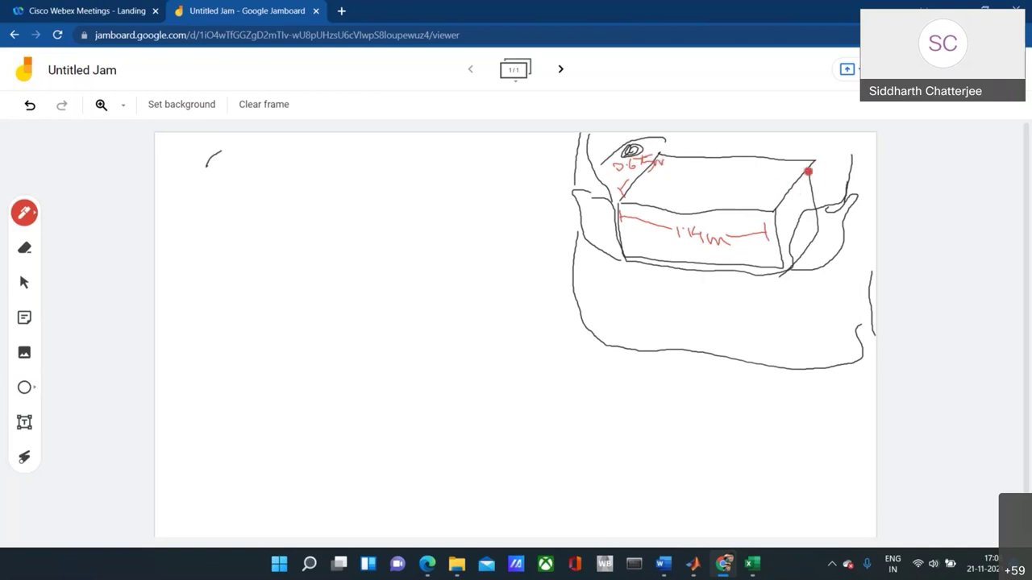
mouse_move(798, 170)
left_mouse_down()
mouse_move(806, 234)
mouse_move(827, 221)
left_mouse_up()
left_click_drag(826, 184, 838, 171)
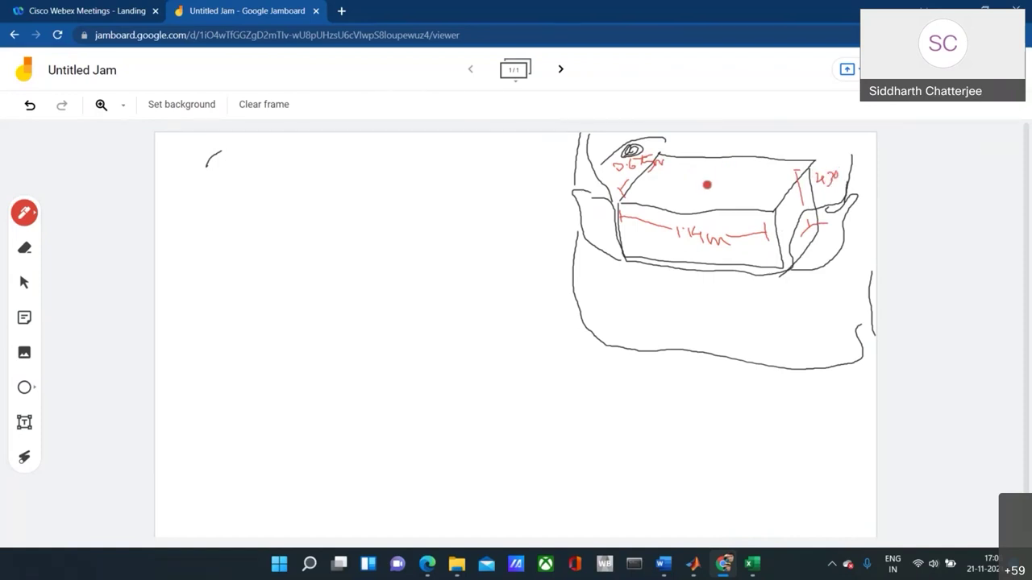
left_click_drag(655, 138, 772, 134)
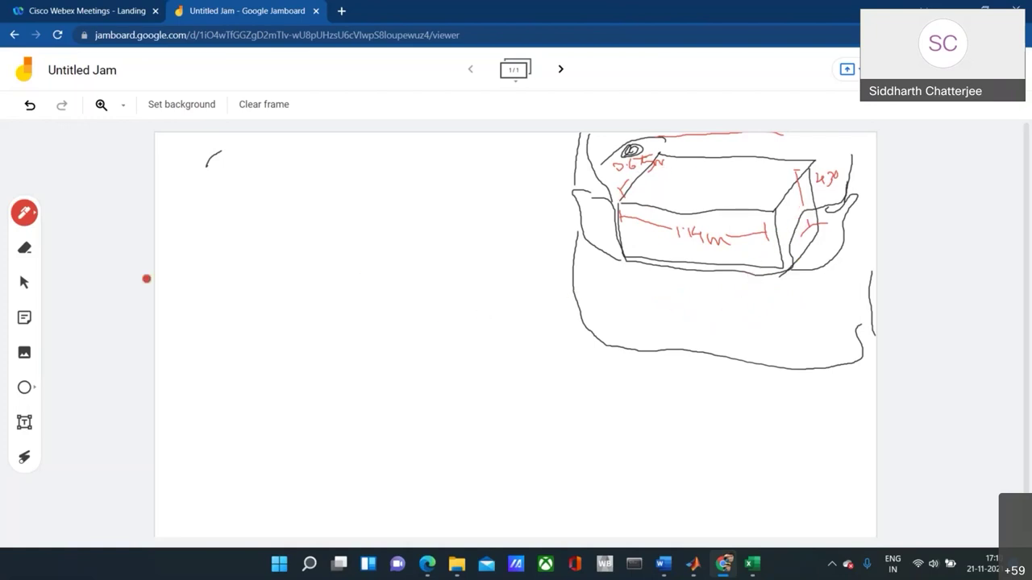
Add a top-left text box reading 'Swift boot = 1.14*0.675*0.43m' on a single line
left_click(24, 318)
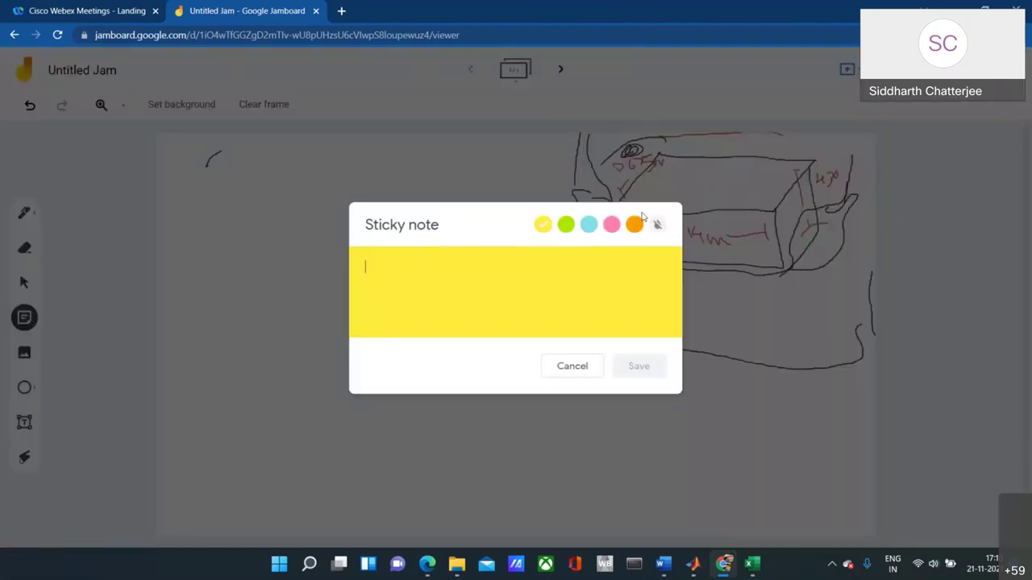
left_click(581, 367)
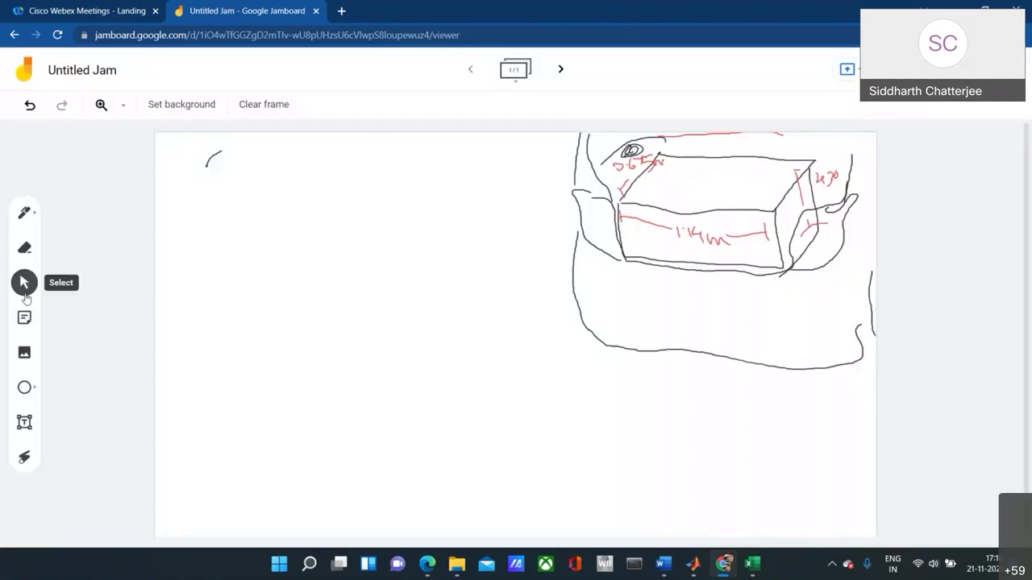
left_click(25, 425)
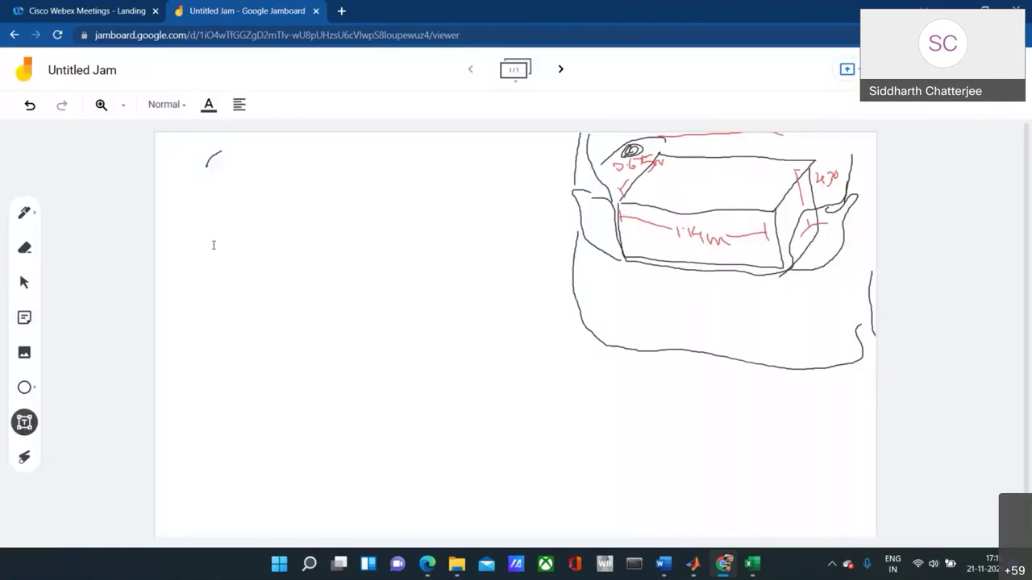
left_click(204, 175)
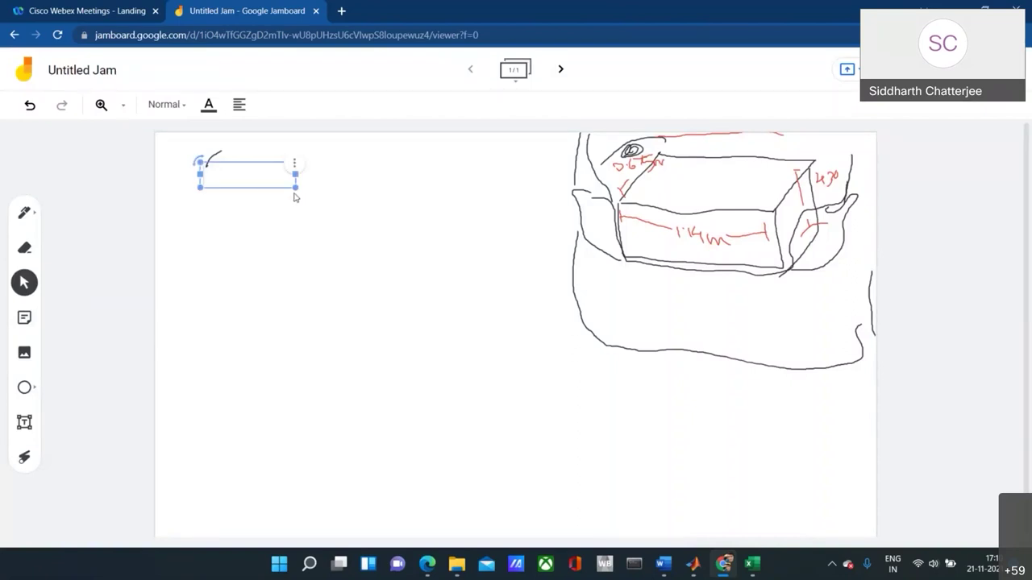
left_click_drag(295, 187, 500, 310)
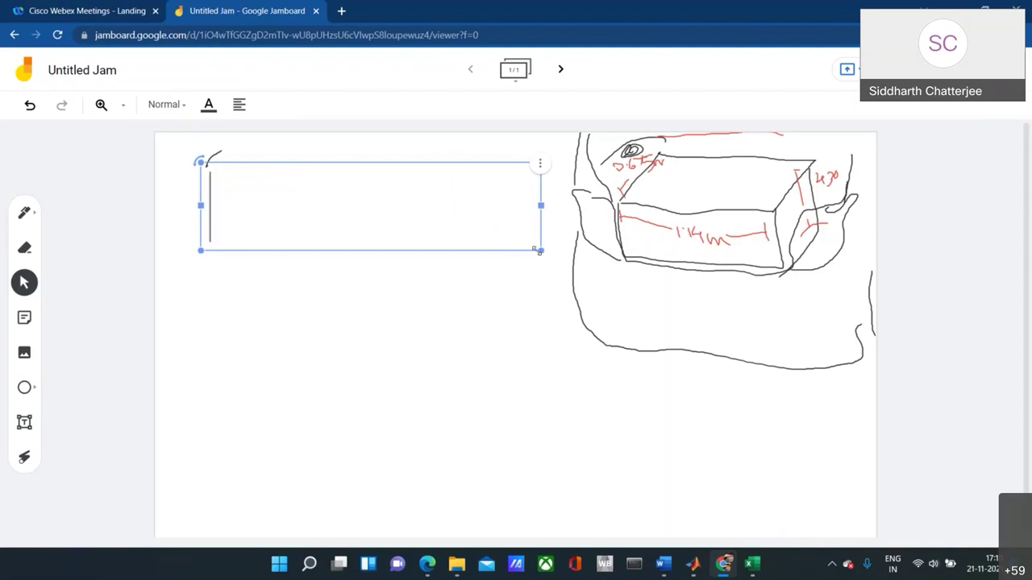
left_click_drag(535, 250, 343, 200)
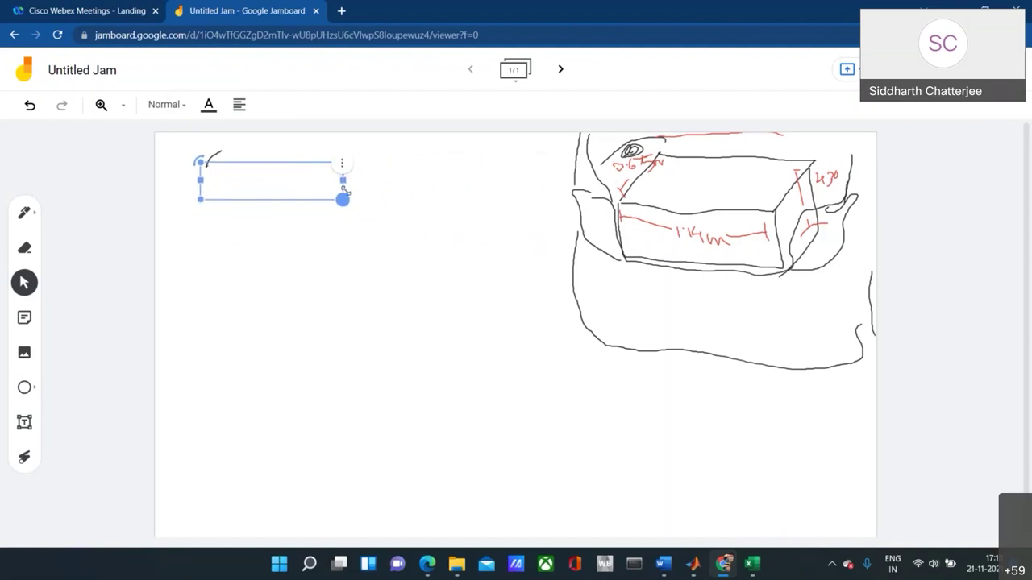
type("Swift bo")
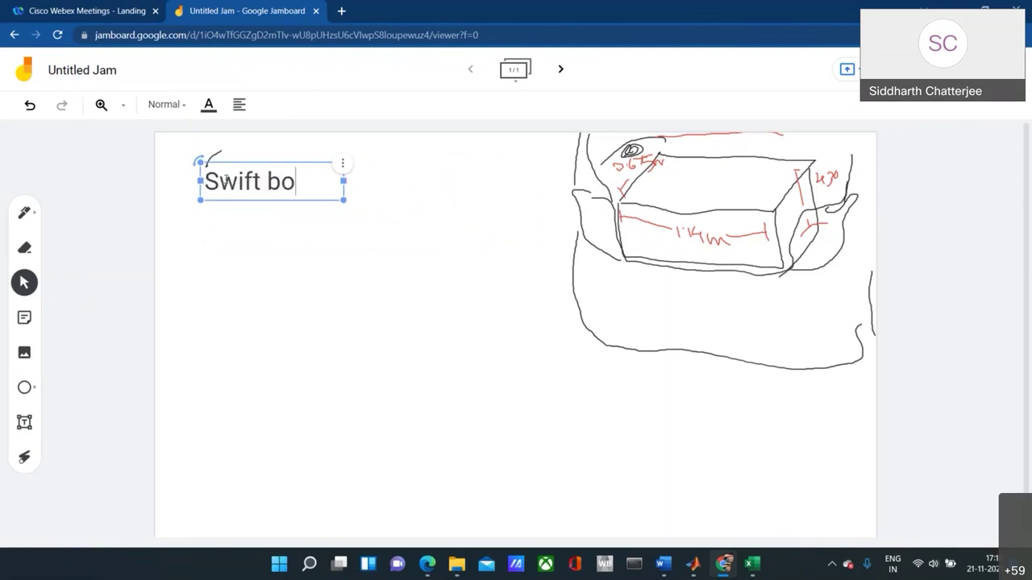
type("ot = 1")
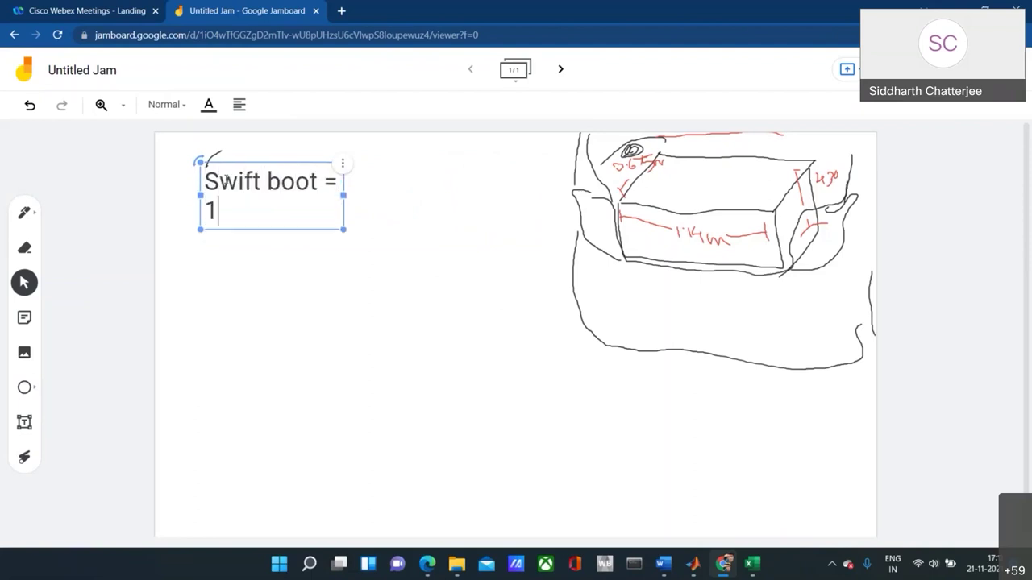
type(".14*0.675*0.43m")
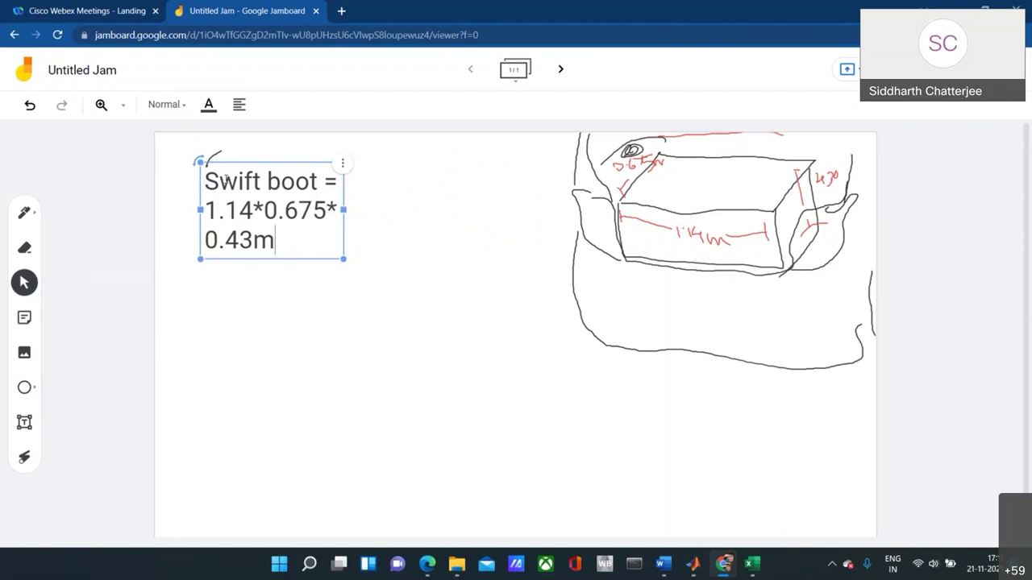
left_click_drag(344, 210, 648, 187)
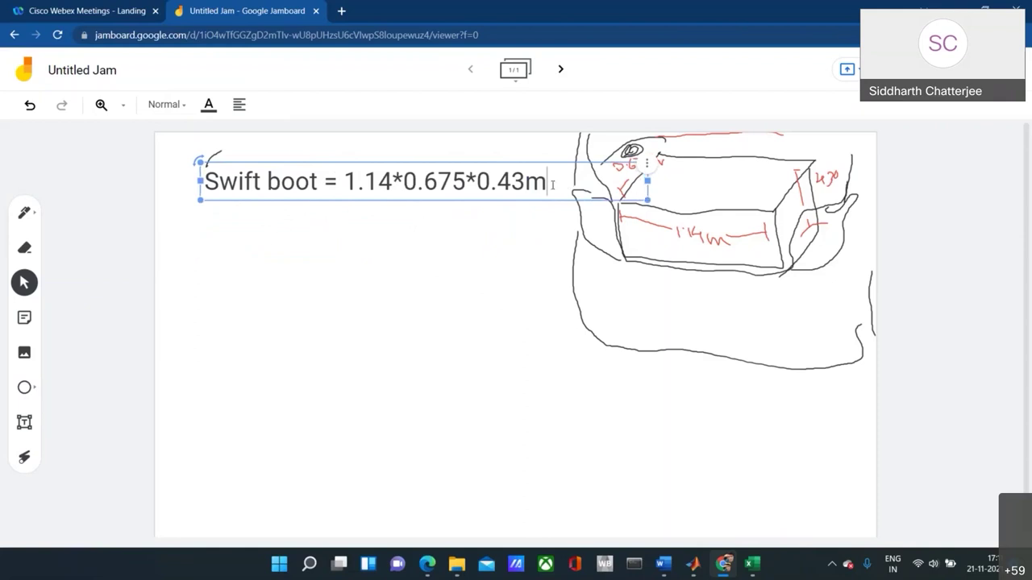
key("Return")
key("Return")
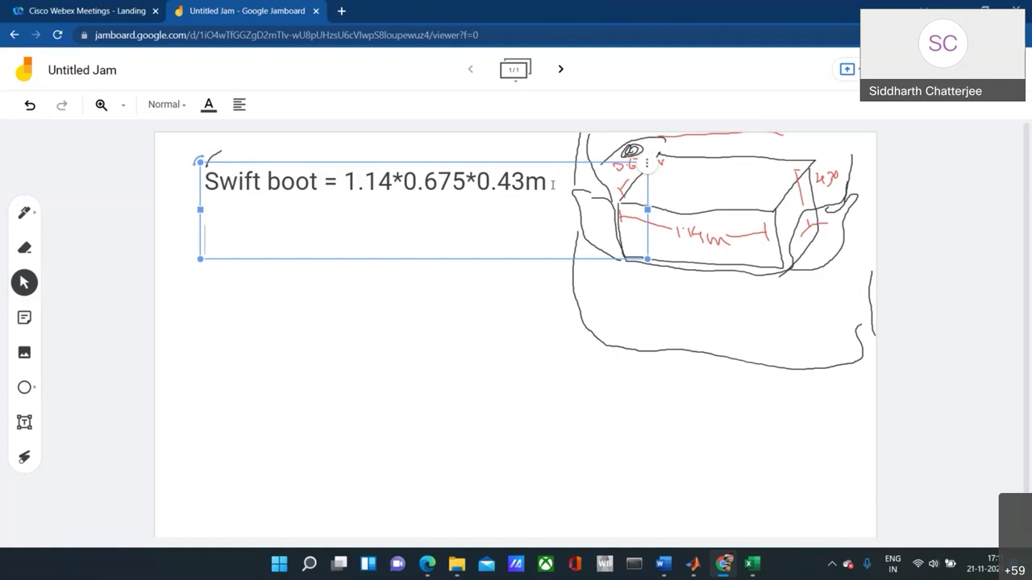
Switch to the pen and set its colour to teal
left_click(24, 213)
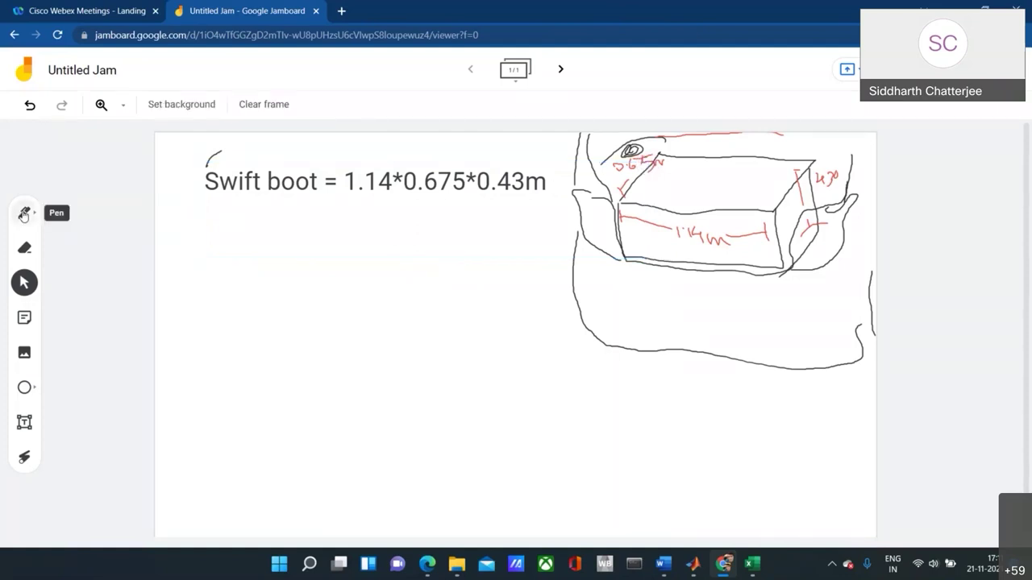
left_click(34, 220)
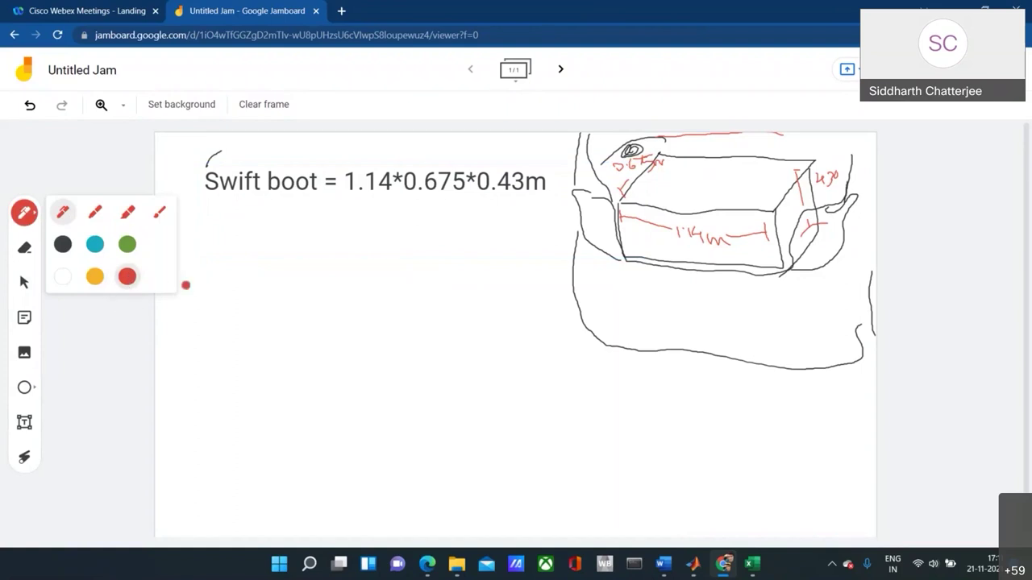
left_click(95, 244)
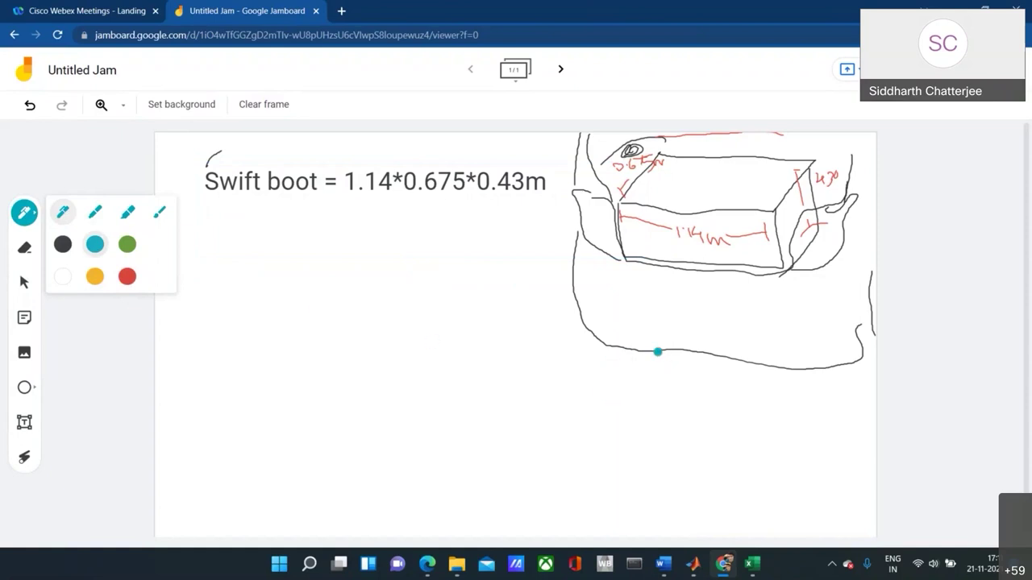
left_click(236, 225)
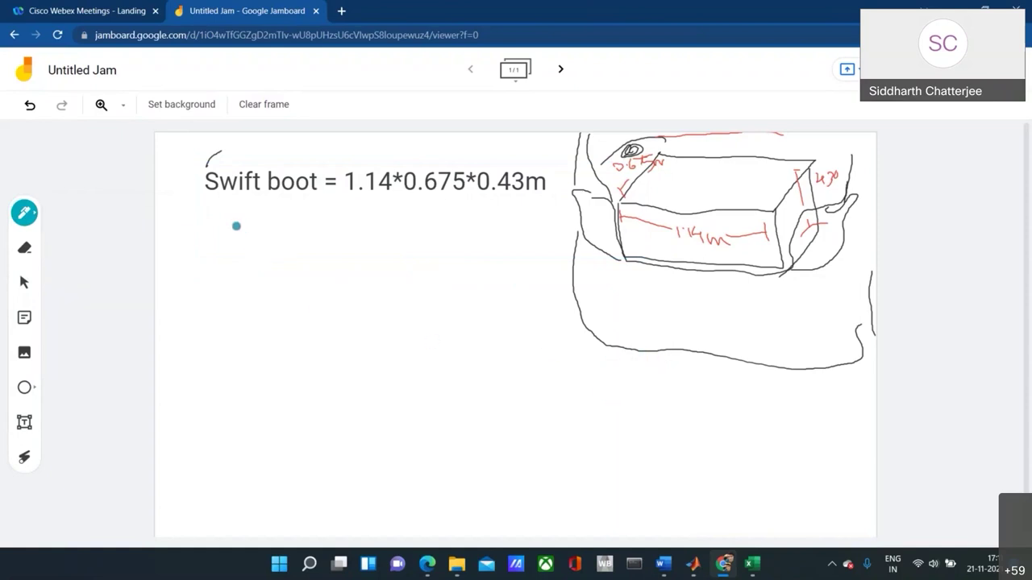
Handwrite an underlined 18650 below the boot sketch, with the series/parallel cell count starting 88 beneath
mouse_move(604, 363)
left_mouse_down()
mouse_move(608, 380)
mouse_move(611, 351)
mouse_move(608, 380)
mouse_move(614, 365)
mouse_move(648, 374)
mouse_move(660, 364)
mouse_move(659, 385)
mouse_move(684, 354)
left_mouse_up()
left_click_drag(600, 396, 695, 385)
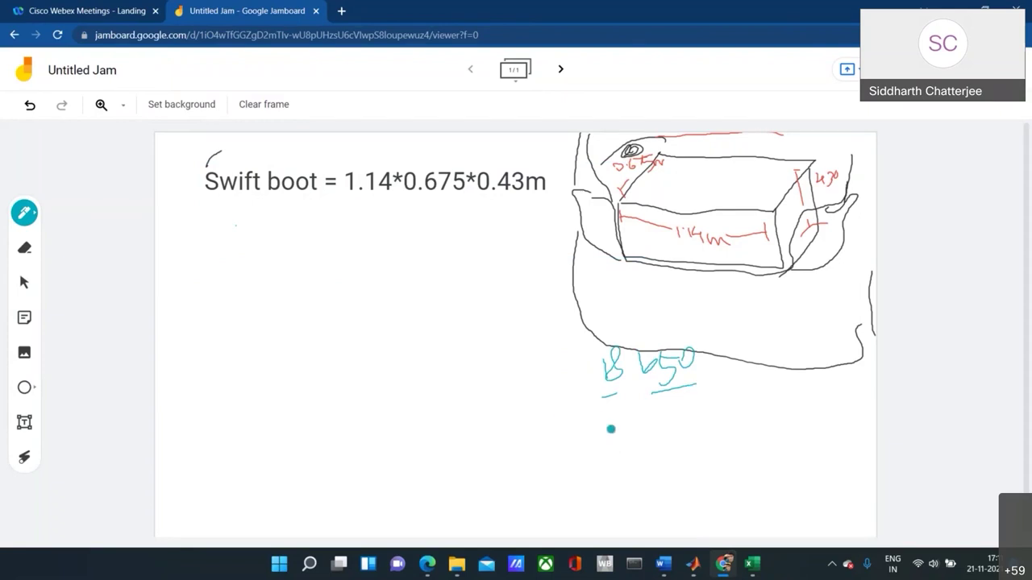
mouse_move(630, 415)
left_mouse_down()
mouse_move(627, 443)
mouse_move(629, 422)
mouse_move(638, 437)
mouse_move(643, 414)
mouse_move(668, 427)
mouse_move(661, 440)
mouse_move(702, 441)
mouse_move(688, 444)
mouse_move(719, 421)
mouse_move(727, 440)
left_mouse_up()
left_click_drag(728, 400, 729, 420)
mouse_move(744, 566)
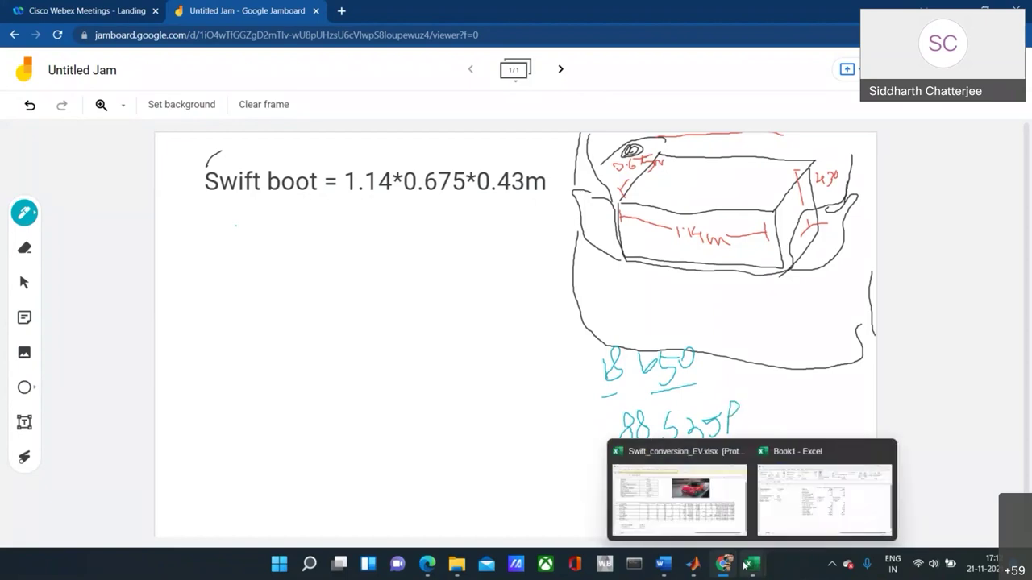
left_click(798, 493)
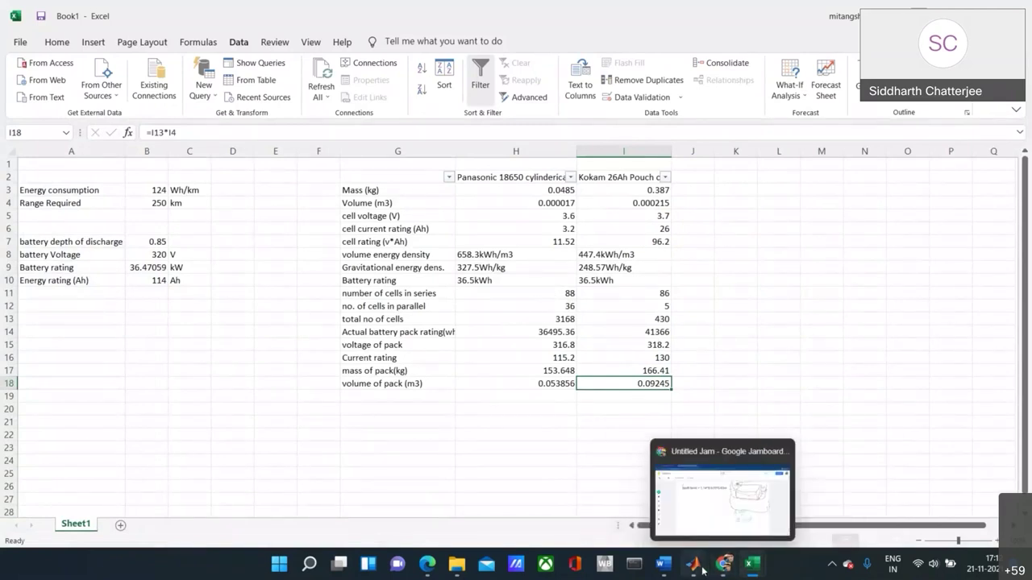
mouse_move(760, 568)
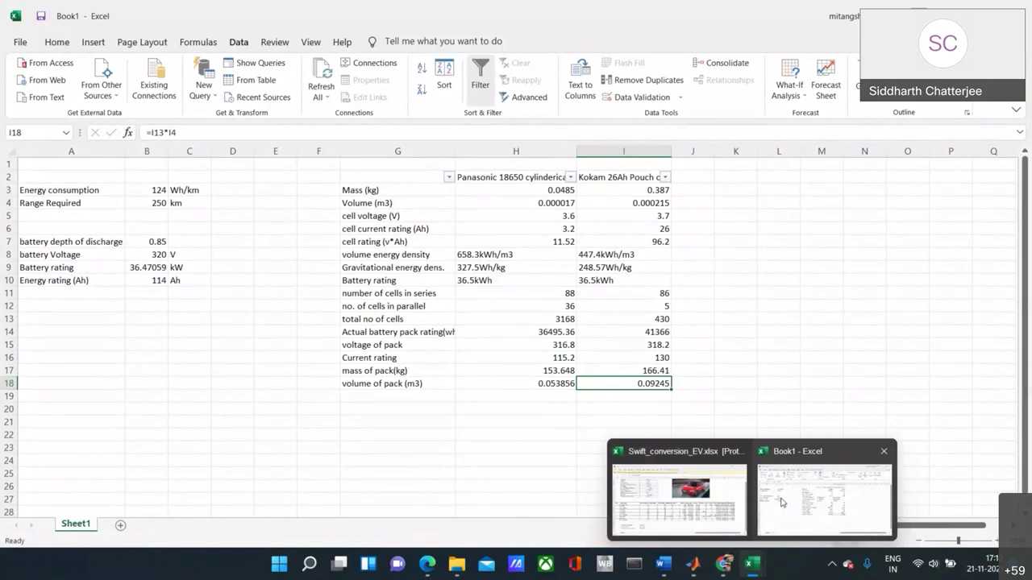
mouse_move(725, 569)
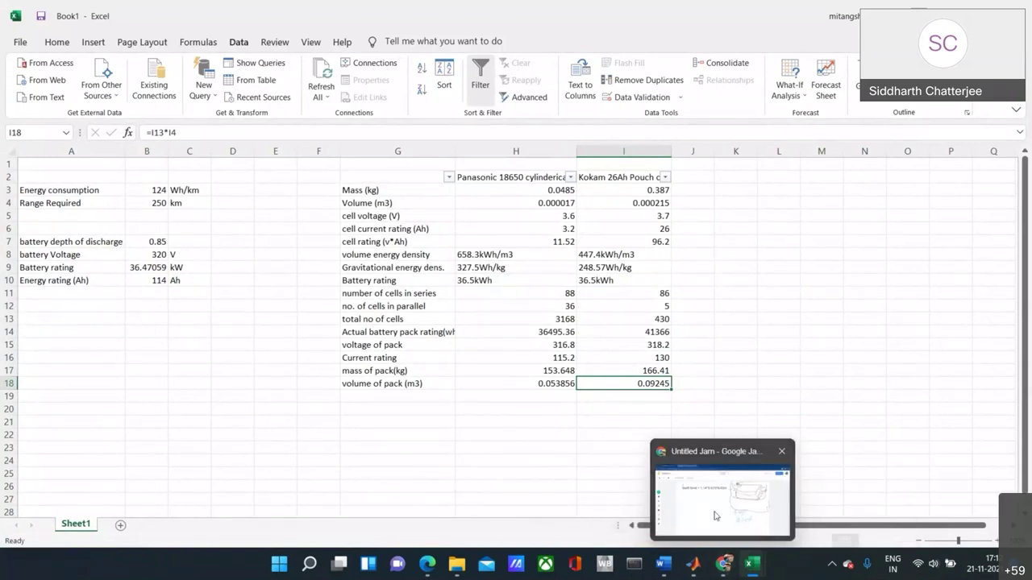
left_click(714, 516)
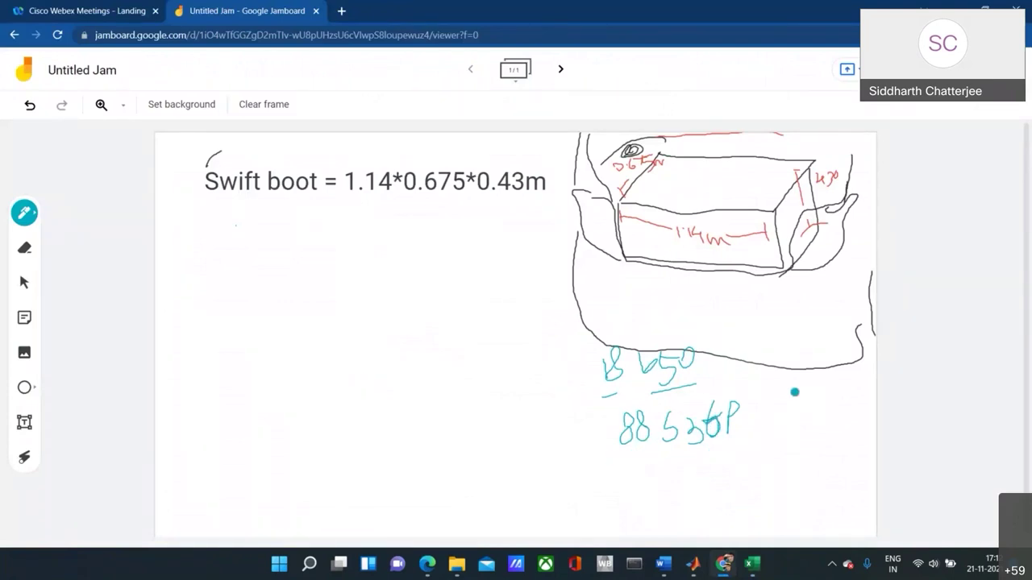
Draw a cell circle labelled Φ=18.5 and a row of three cells, boxing the first two
mouse_move(797, 391)
left_mouse_down()
mouse_move(799, 419)
mouse_move(828, 406)
mouse_move(797, 397)
mouse_move(856, 384)
mouse_move(844, 412)
mouse_move(774, 476)
mouse_move(774, 490)
mouse_move(790, 477)
left_mouse_up()
mouse_move(780, 482)
left_mouse_down()
mouse_move(800, 489)
mouse_move(811, 468)
mouse_move(815, 487)
mouse_move(812, 476)
left_mouse_up()
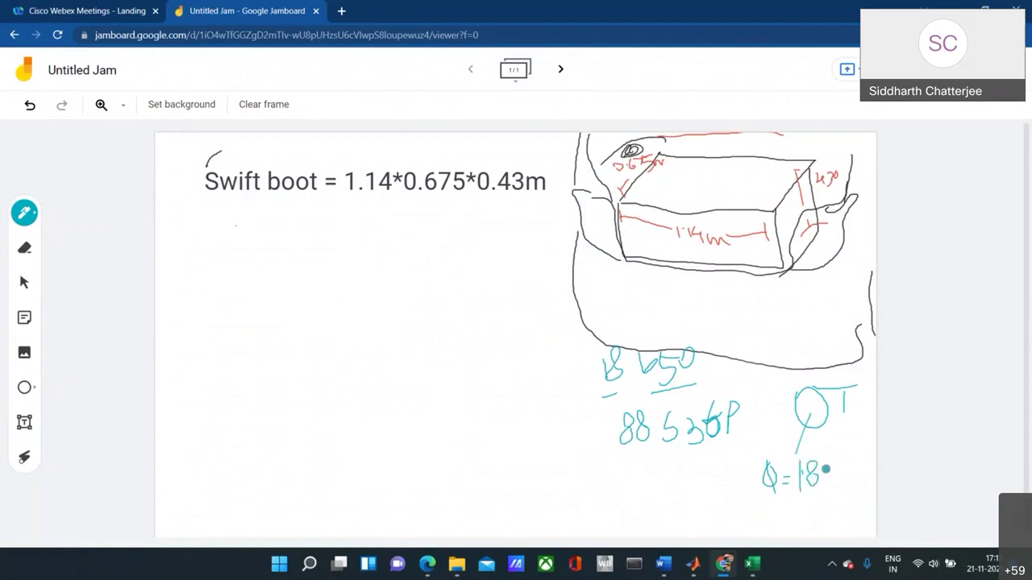
left_click_drag(850, 461, 840, 487)
left_click(827, 466)
mouse_move(618, 495)
left_mouse_down()
mouse_move(609, 486)
mouse_move(681, 479)
mouse_move(672, 471)
left_mouse_up()
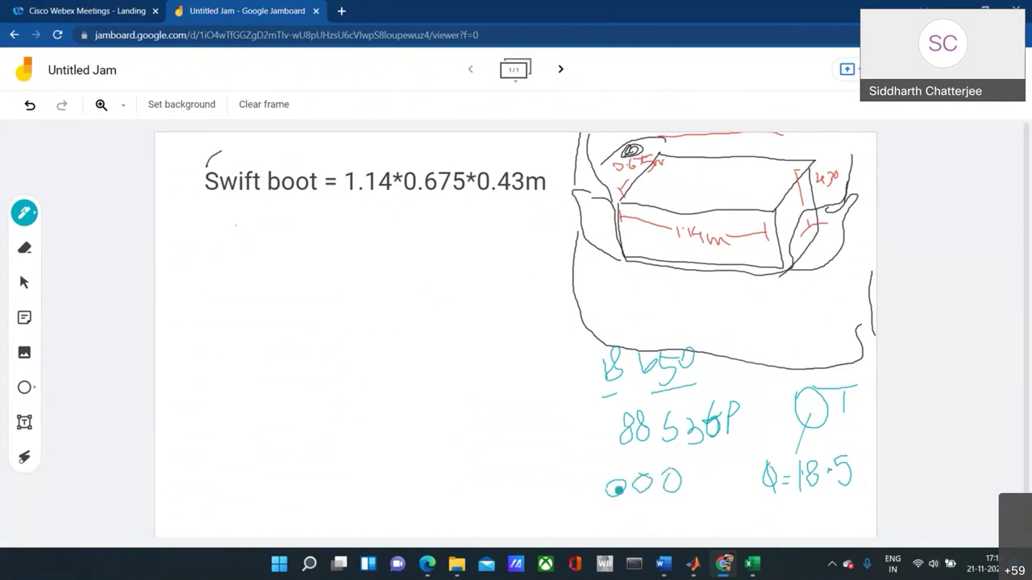
mouse_move(596, 474)
left_mouse_down()
mouse_move(633, 474)
mouse_move(631, 504)
mouse_move(596, 474)
mouse_move(658, 493)
mouse_move(630, 498)
left_mouse_up()
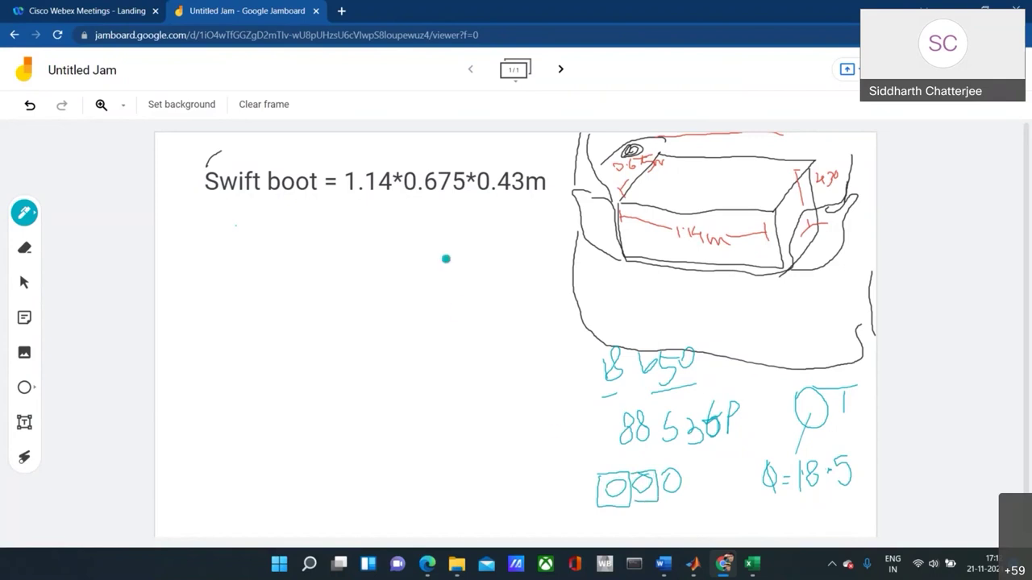
Search images for 'battery holder 18650 li-ion' in a new tab, view one, and return to Jamboard
left_click(342, 12)
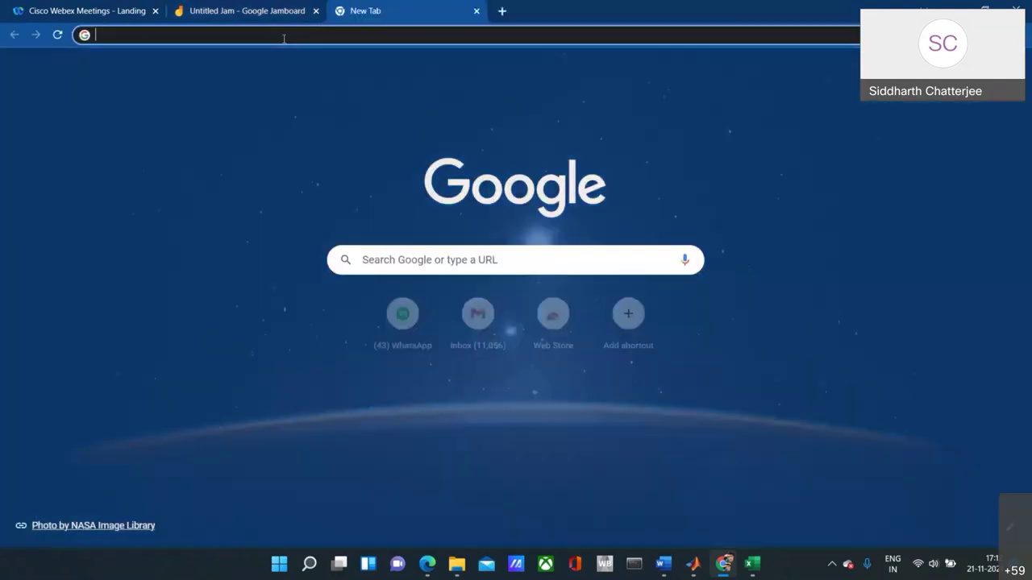
type("battery ")
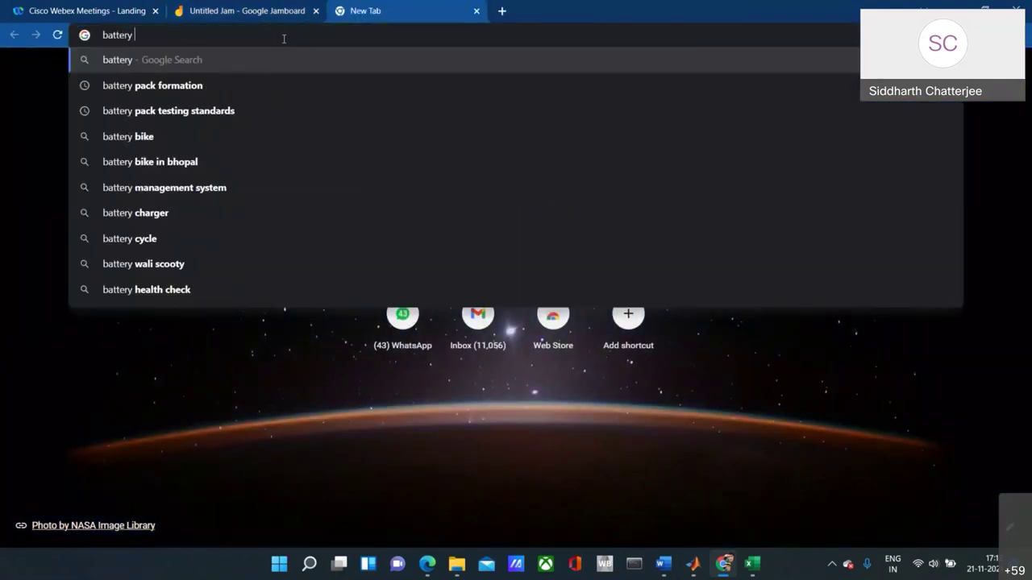
type("g")
key("BackSpace")
type("fole")
key("BackSpace")
key("BackSpace")
key("BackSpace")
key("BackSpace")
type("holder ")
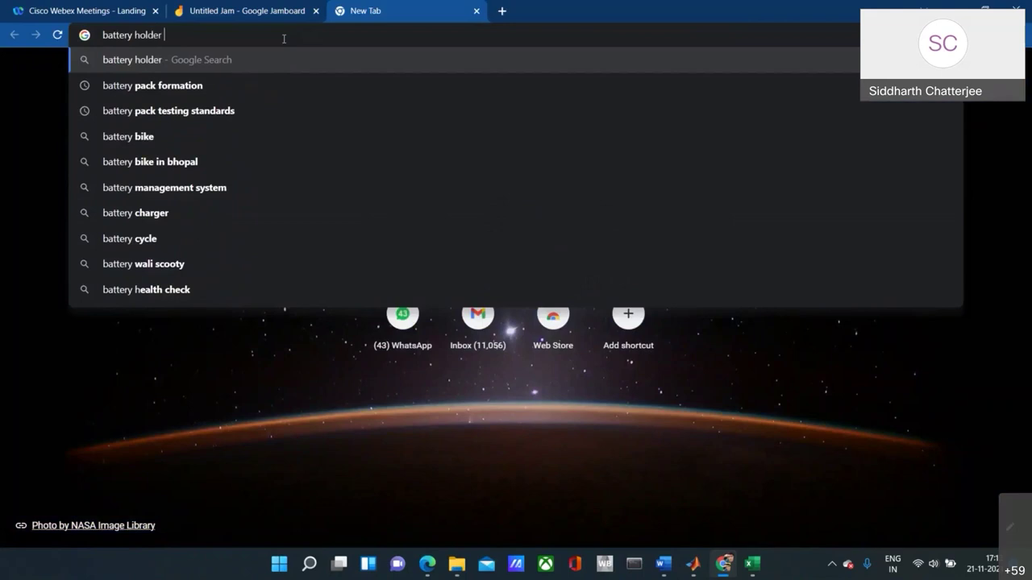
type("18650")
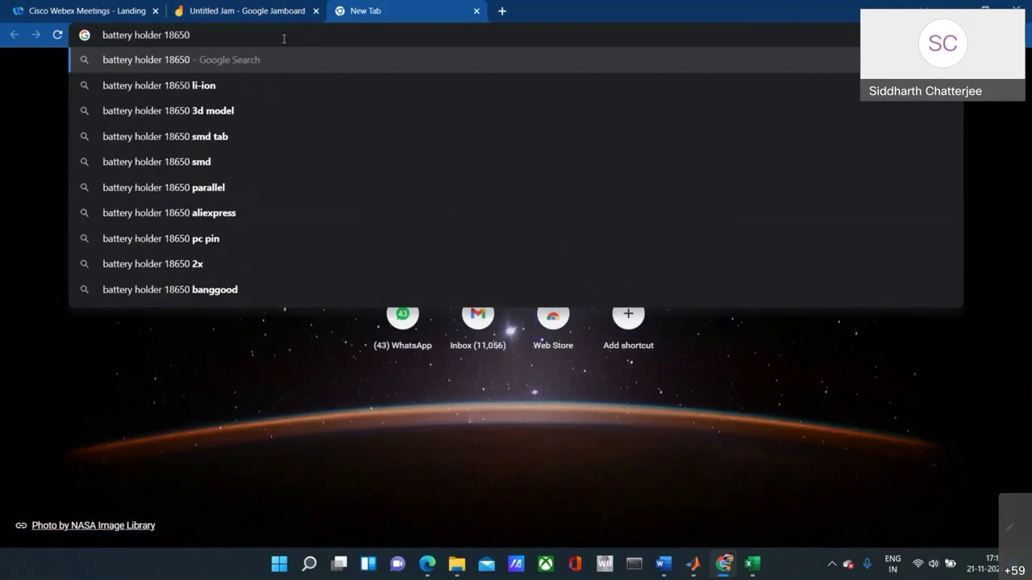
key("Down")
key("Return")
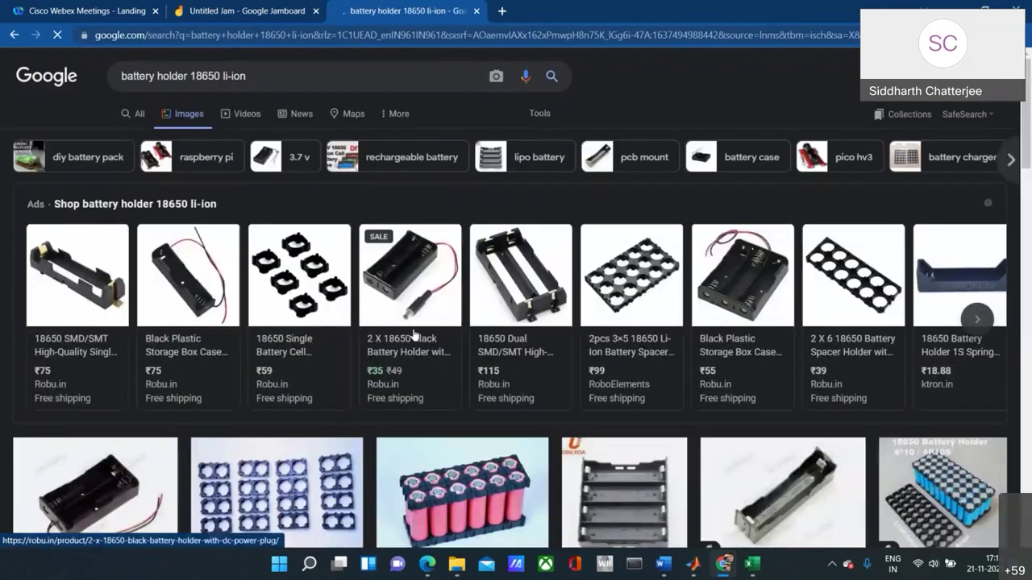
left_click(487, 497)
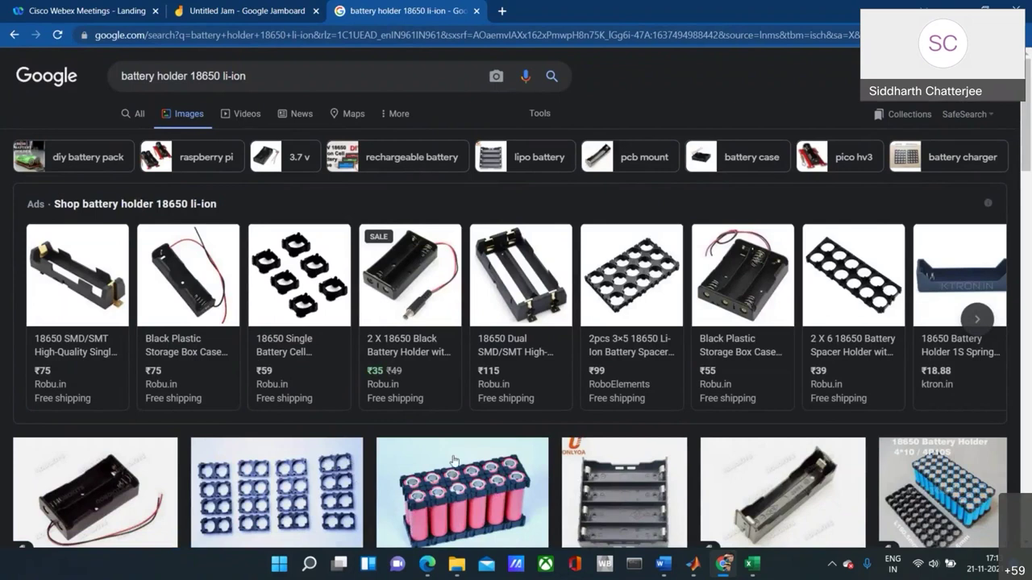
key("ctrl+shift+Tab")
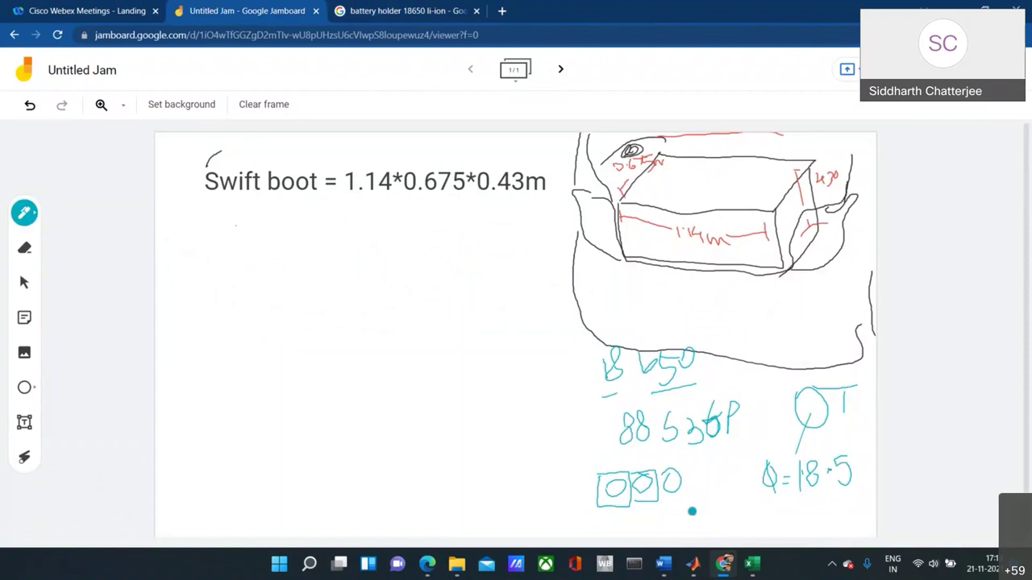
Draw extra vertical cell strokes beside ϕ=18·5 below the cell count
left_click_drag(705, 449, 704, 520)
left_click_drag(716, 448, 716, 516)
mouse_move(729, 448)
left_mouse_down()
mouse_move(729, 508)
mouse_move(741, 440)
left_mouse_up()
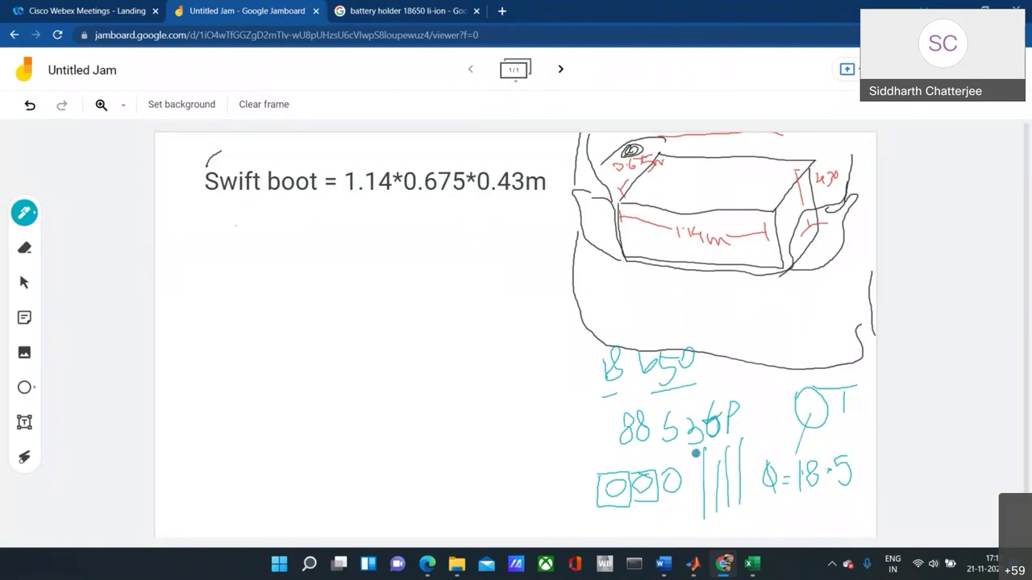
left_click_drag(694, 520, 708, 513)
mouse_move(751, 511)
left_mouse_down()
mouse_move(751, 442)
mouse_move(770, 510)
left_mouse_up()
left_click_drag(786, 413, 784, 491)
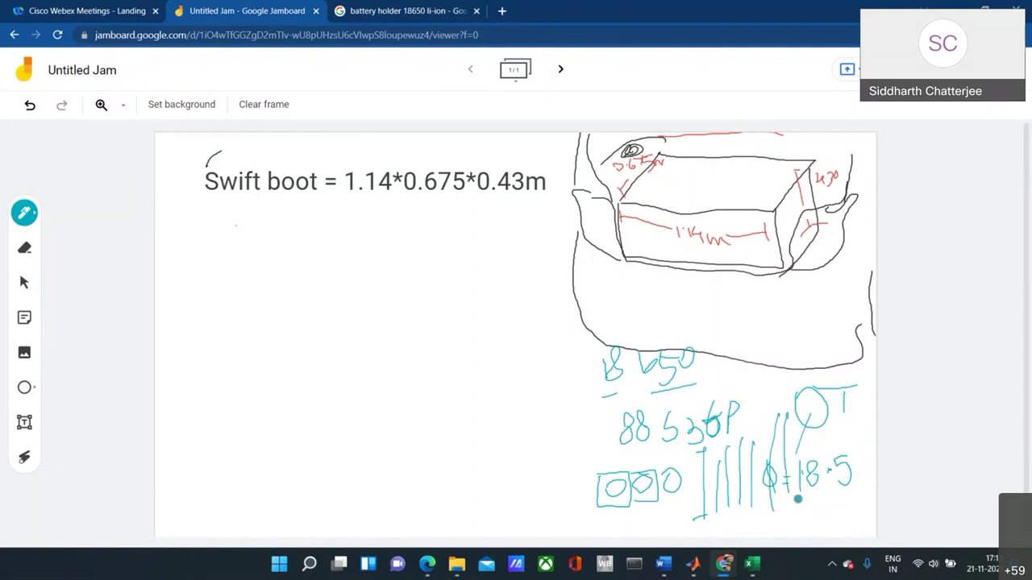
left_click_drag(858, 501, 863, 416)
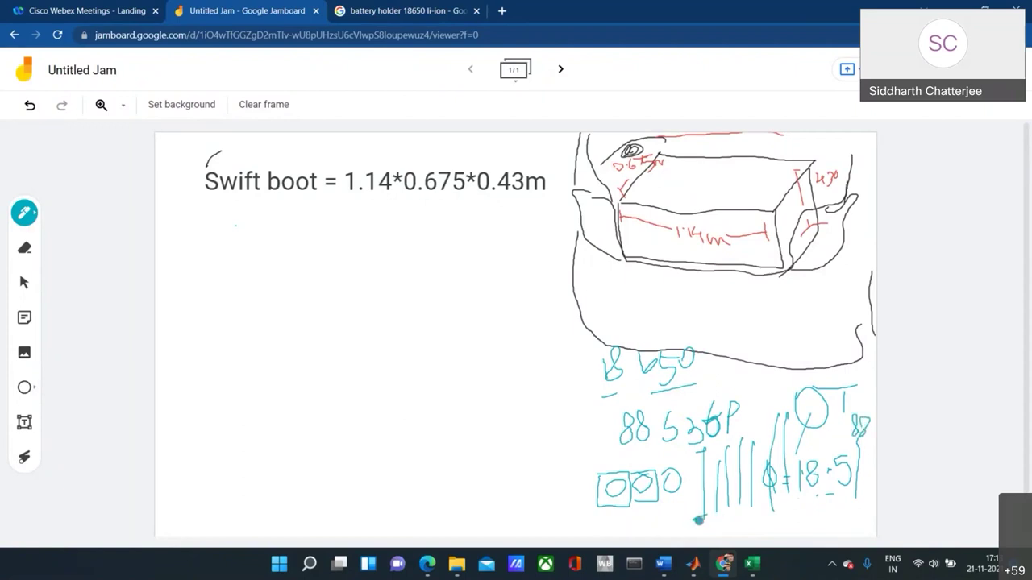
mouse_move(695, 519)
left_mouse_down()
mouse_move(712, 518)
mouse_move(699, 504)
mouse_move(710, 506)
mouse_move(723, 525)
mouse_move(713, 522)
mouse_move(736, 517)
mouse_move(737, 495)
mouse_move(758, 520)
left_mouse_up()
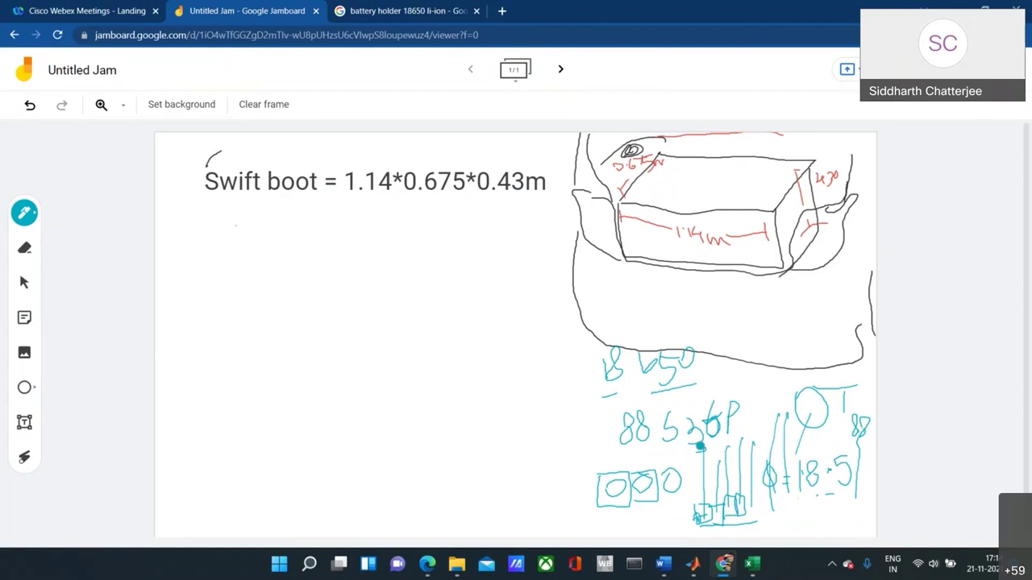
Sketch a new stacked-cell drawing near the bottom of the frame
left_click_drag(459, 523, 559, 517)
mouse_move(554, 514)
left_mouse_down()
mouse_move(555, 456)
mouse_move(565, 448)
left_mouse_up()
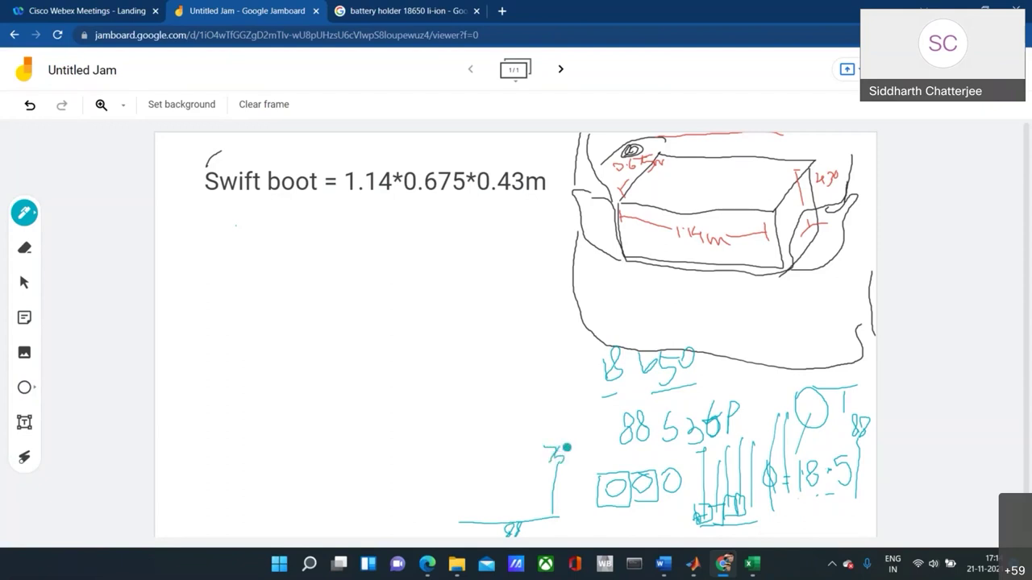
mouse_move(472, 472)
left_mouse_down()
mouse_move(472, 516)
mouse_move(490, 510)
left_mouse_up()
mouse_move(511, 460)
left_mouse_down()
mouse_move(503, 508)
mouse_move(476, 479)
mouse_move(472, 492)
left_mouse_up()
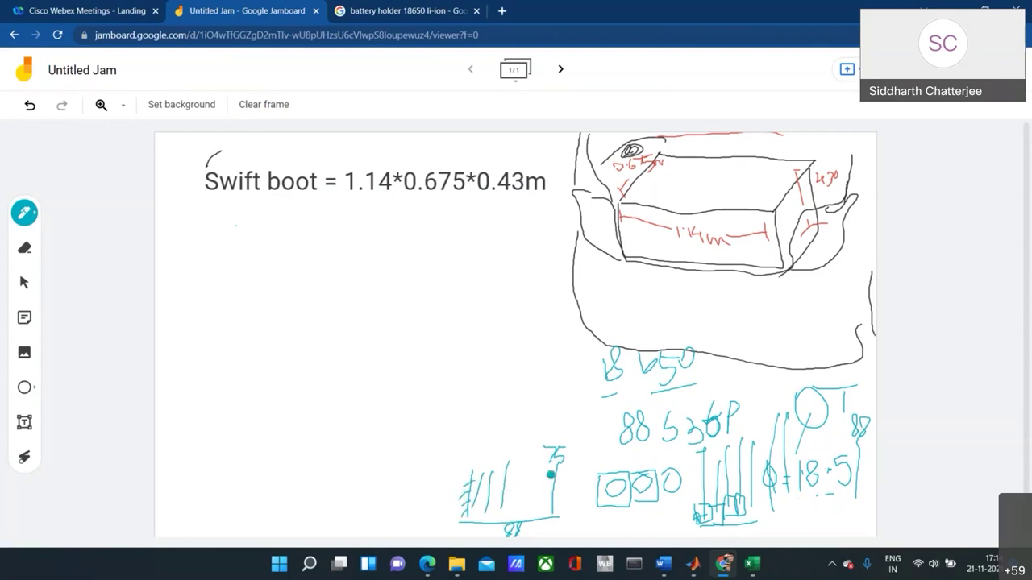
left_click_drag(564, 445, 559, 460)
left_click_drag(594, 511, 617, 512)
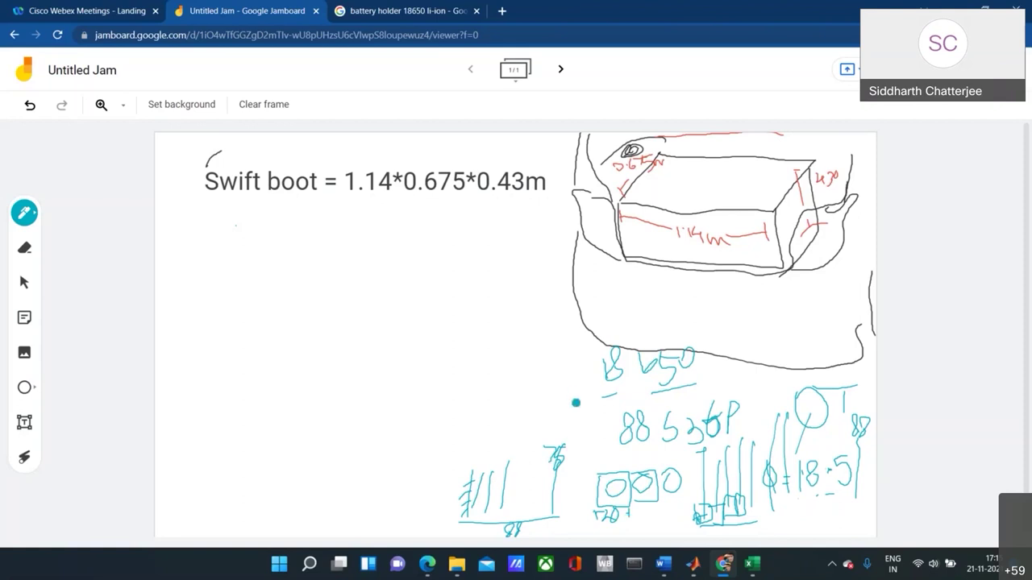
Write the ×20 calculation with 1760 above it, and 176 beneath the car sketch
mouse_move(451, 419)
left_mouse_down()
mouse_move(450, 441)
mouse_move(477, 428)
mouse_move(471, 440)
mouse_move(514, 427)
mouse_move(522, 435)
mouse_move(519, 419)
mouse_move(546, 405)
left_mouse_up()
left_click_drag(537, 413, 564, 417)
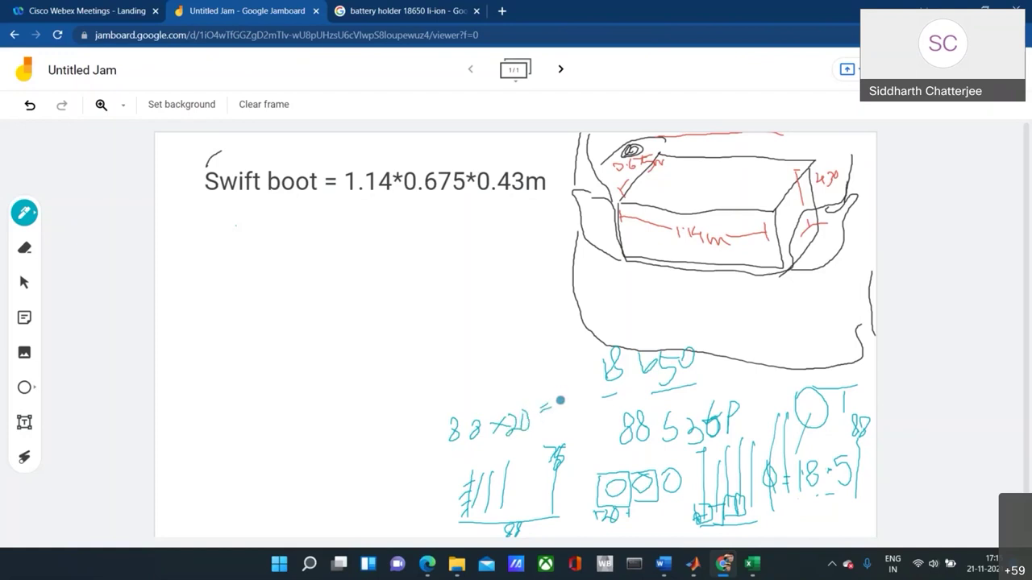
left_click(574, 409)
mouse_move(579, 399)
left_mouse_down()
mouse_move(570, 417)
mouse_move(574, 398)
mouse_move(569, 407)
left_mouse_up()
mouse_move(529, 362)
left_mouse_down()
mouse_move(534, 380)
mouse_move(563, 384)
left_mouse_up()
left_click_drag(572, 380, 576, 370)
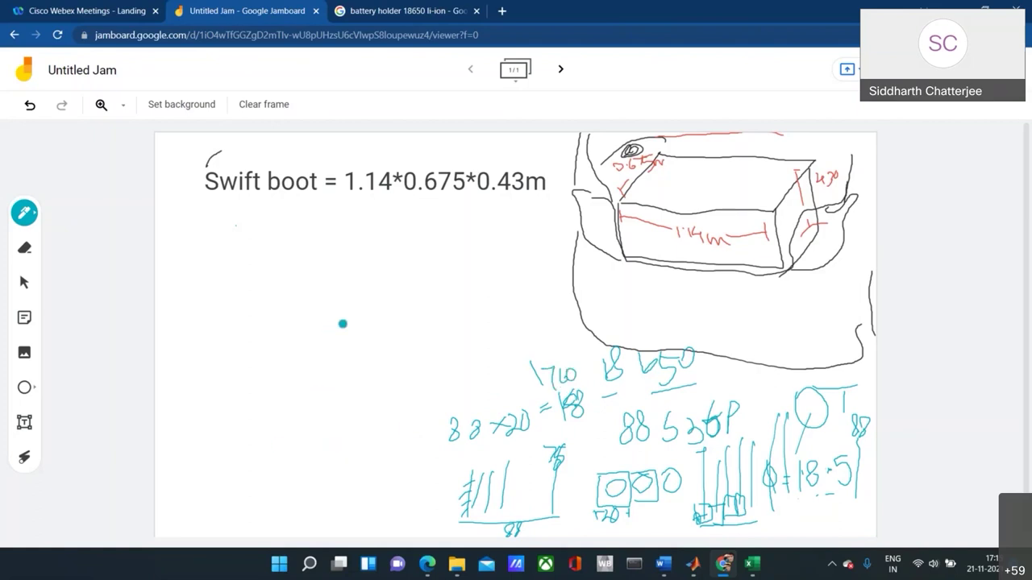
mouse_move(596, 270)
left_mouse_down()
mouse_move(641, 280)
mouse_move(649, 307)
mouse_move(801, 307)
left_mouse_up()
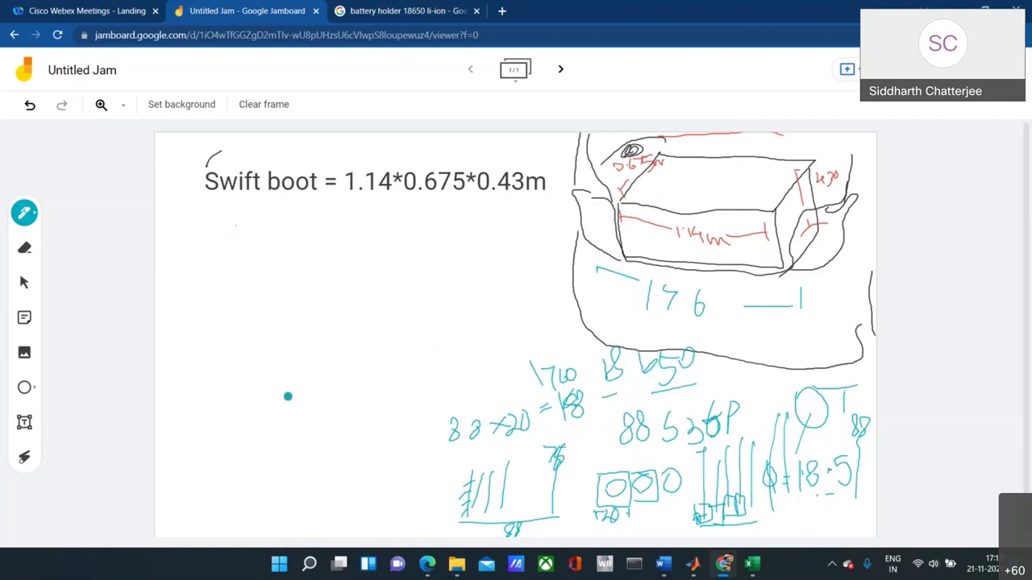
Write the underlined cell-count line marked ×4, with 36×20 = 720 = 360 below
mouse_move(223, 410)
left_mouse_down()
mouse_move(251, 429)
mouse_move(266, 416)
mouse_move(261, 429)
mouse_move(280, 404)
mouse_move(288, 429)
mouse_move(331, 421)
mouse_move(334, 402)
left_mouse_up()
mouse_move(287, 441)
left_mouse_down()
mouse_move(301, 439)
mouse_move(341, 479)
mouse_move(392, 470)
mouse_move(395, 458)
mouse_move(424, 465)
mouse_move(419, 450)
left_mouse_up()
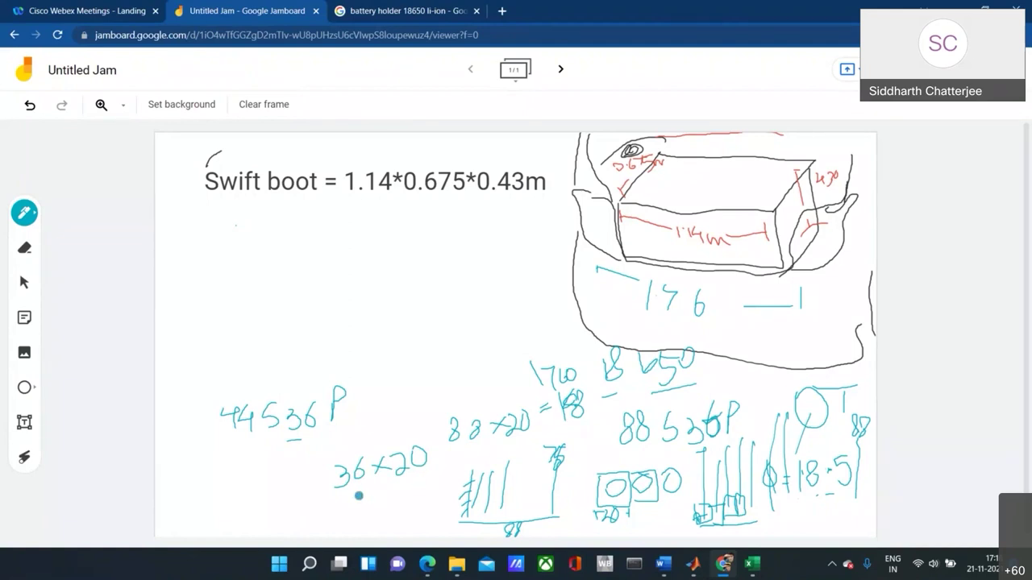
left_click_drag(351, 499, 368, 498)
mouse_move(373, 492)
left_mouse_down()
mouse_move(389, 491)
mouse_move(380, 510)
mouse_move(404, 494)
mouse_move(403, 508)
mouse_move(423, 479)
left_mouse_up()
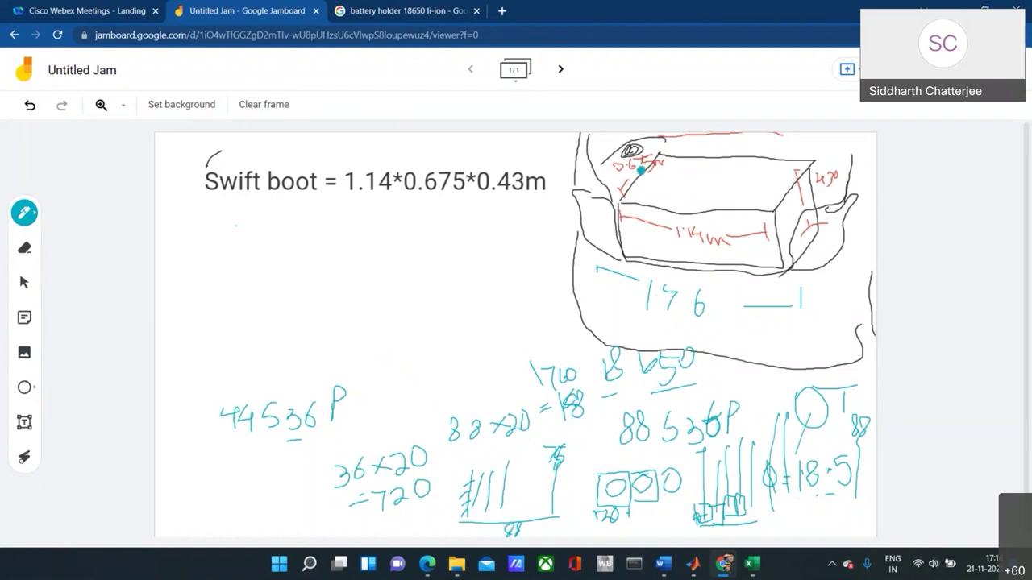
mouse_move(653, 167)
left_mouse_down()
mouse_move(619, 203)
mouse_move(659, 153)
mouse_move(618, 208)
left_mouse_up()
left_click_drag(290, 413, 306, 423)
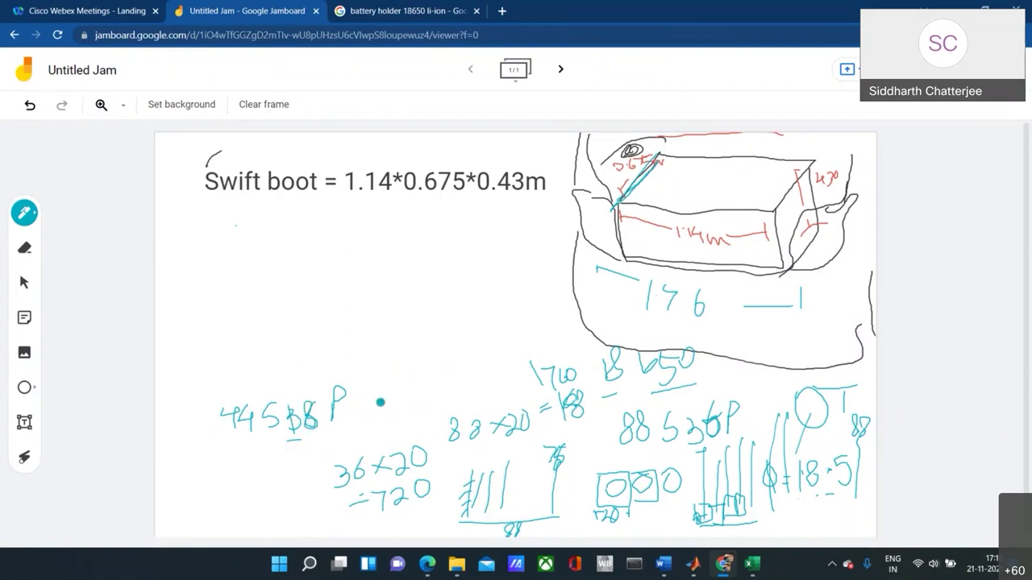
left_click_drag(365, 387, 383, 398)
mouse_move(366, 400)
left_mouse_down()
mouse_move(384, 388)
mouse_move(406, 393)
mouse_move(401, 415)
left_mouse_up()
left_click_drag(246, 454, 334, 441)
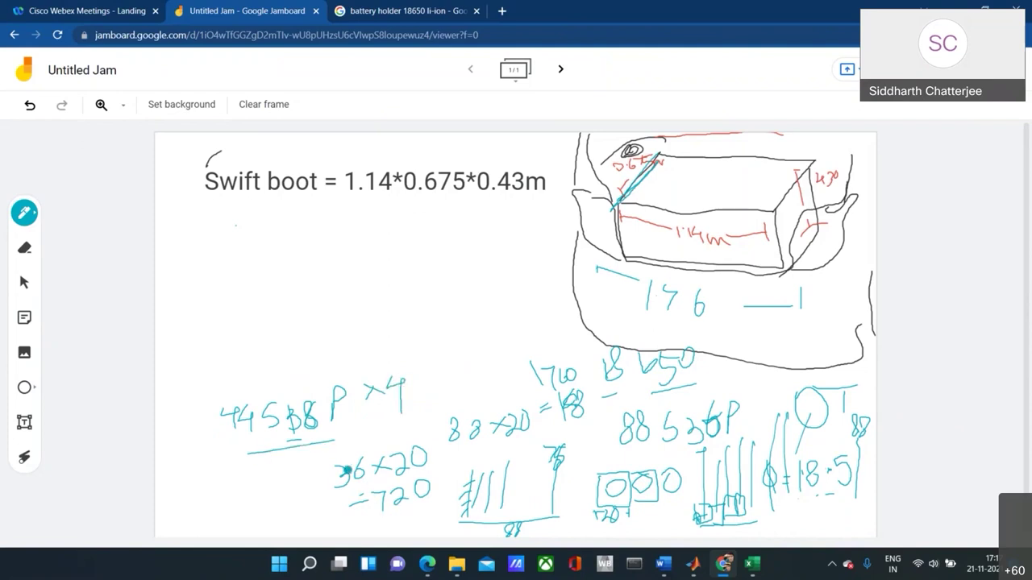
mouse_move(392, 518)
left_mouse_down()
mouse_move(377, 527)
mouse_move(414, 512)
mouse_move(420, 532)
mouse_move(451, 526)
mouse_move(441, 511)
left_mouse_up()
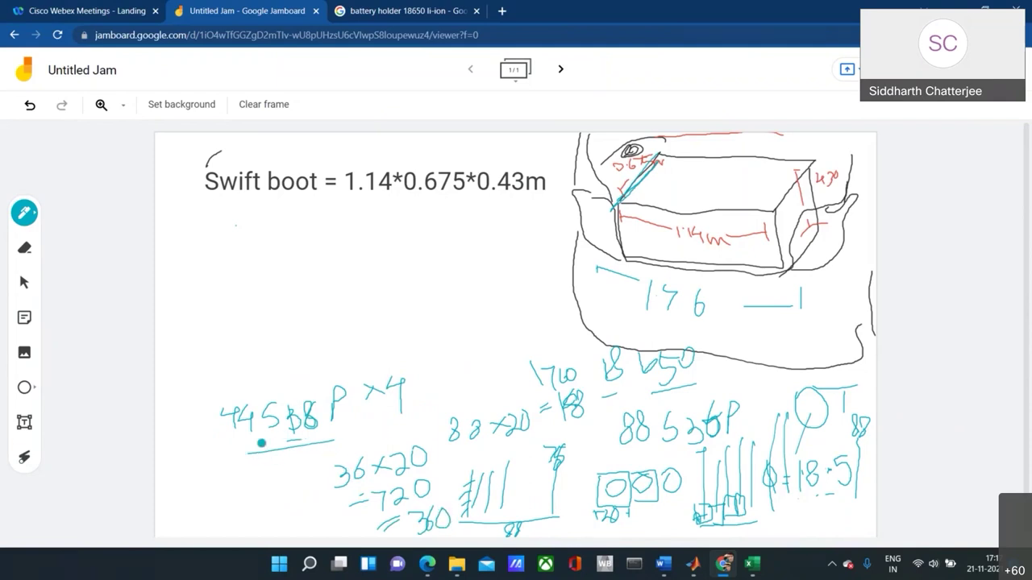
Write 44×20 = 880 in the left margin and start a box under the Swift boot text
mouse_move(202, 459)
left_mouse_down()
mouse_move(205, 492)
mouse_move(220, 481)
mouse_move(219, 493)
mouse_move(259, 491)
mouse_move(263, 477)
left_mouse_up()
left_click_drag(200, 529, 227, 515)
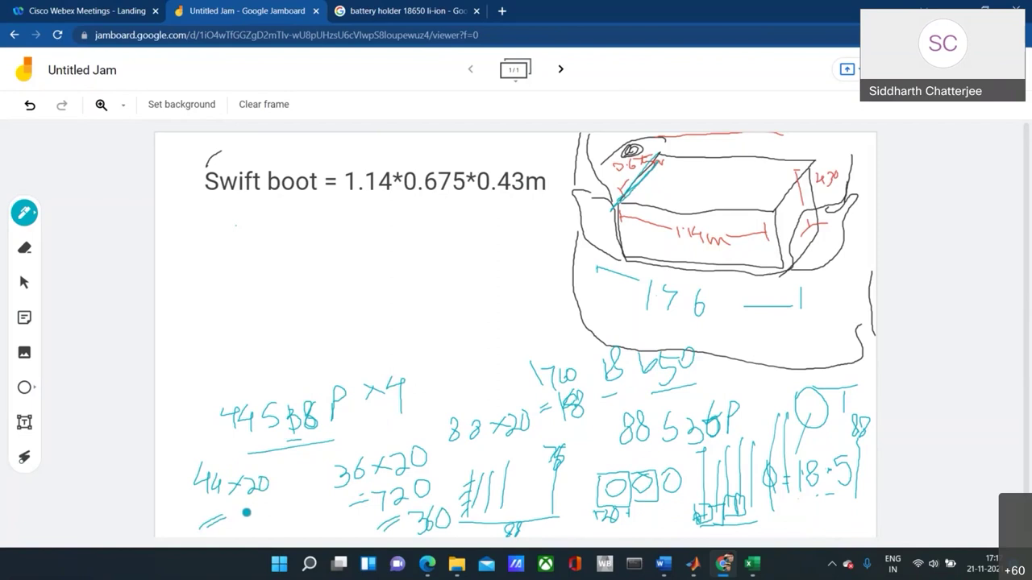
mouse_move(246, 508)
left_mouse_down()
mouse_move(245, 523)
mouse_move(247, 510)
mouse_move(257, 522)
mouse_move(277, 503)
left_mouse_up()
mouse_move(329, 272)
left_mouse_down()
mouse_move(367, 218)
mouse_move(463, 258)
mouse_move(331, 267)
mouse_move(344, 320)
mouse_move(463, 308)
mouse_move(469, 250)
mouse_move(496, 254)
mouse_move(466, 308)
left_mouse_up()
Label the box base 880 and its depth 360
mouse_move(348, 330)
left_mouse_down()
mouse_move(388, 329)
mouse_move(409, 357)
mouse_move(414, 336)
left_mouse_up()
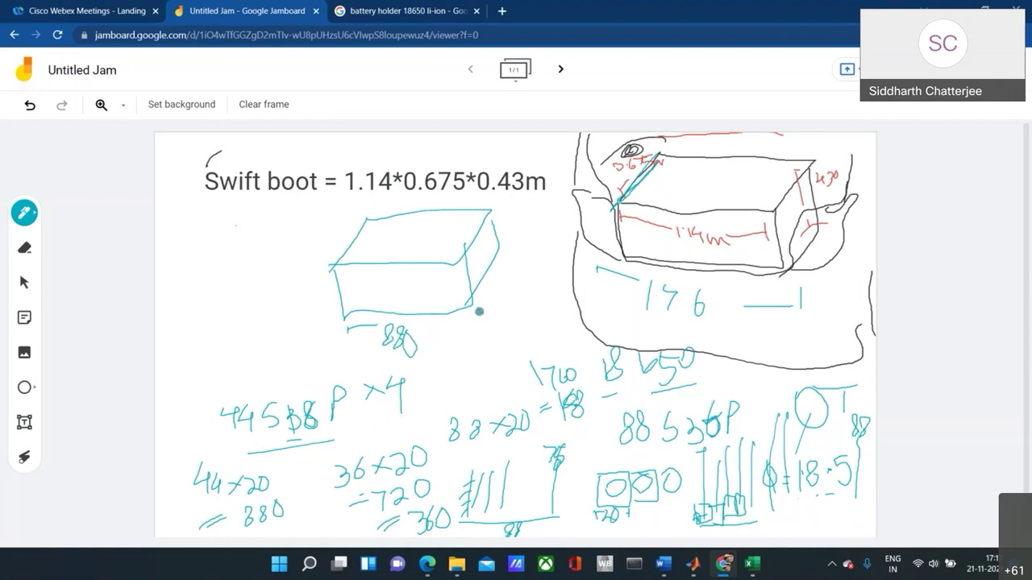
left_click_drag(480, 310, 487, 297)
left_click_drag(489, 280, 487, 290)
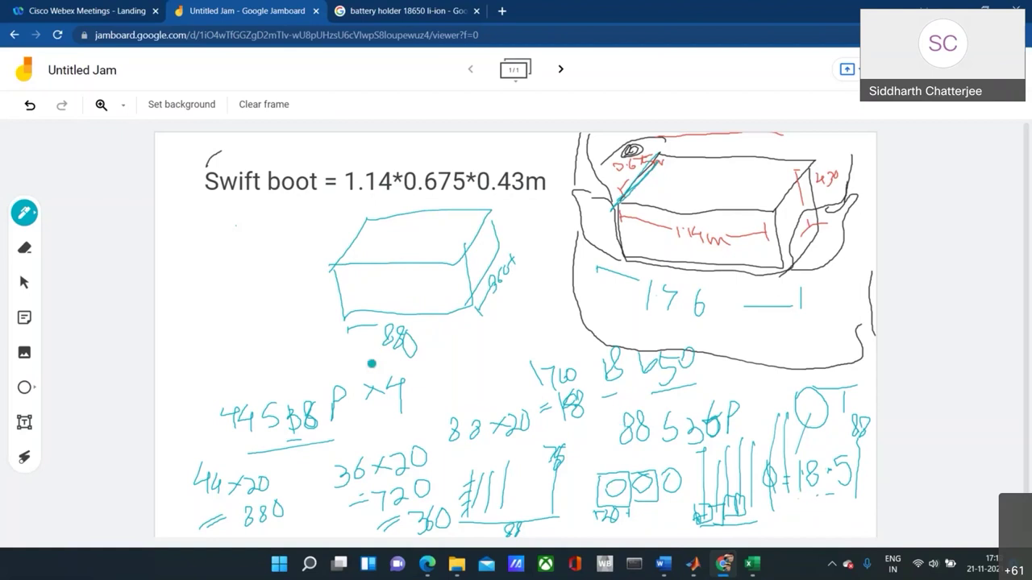
Sketch a single cell marked 120 tall, then label the box height 120 and top 44S18P
mouse_move(190, 352)
left_mouse_down()
mouse_move(192, 404)
mouse_move(215, 409)
mouse_move(191, 404)
mouse_move(205, 409)
mouse_move(221, 360)
mouse_move(195, 350)
mouse_move(207, 351)
mouse_move(201, 335)
mouse_move(220, 345)
mouse_move(187, 349)
left_mouse_up()
mouse_move(191, 406)
left_mouse_down()
mouse_move(193, 422)
mouse_move(221, 410)
mouse_move(191, 409)
mouse_move(233, 407)
left_mouse_up()
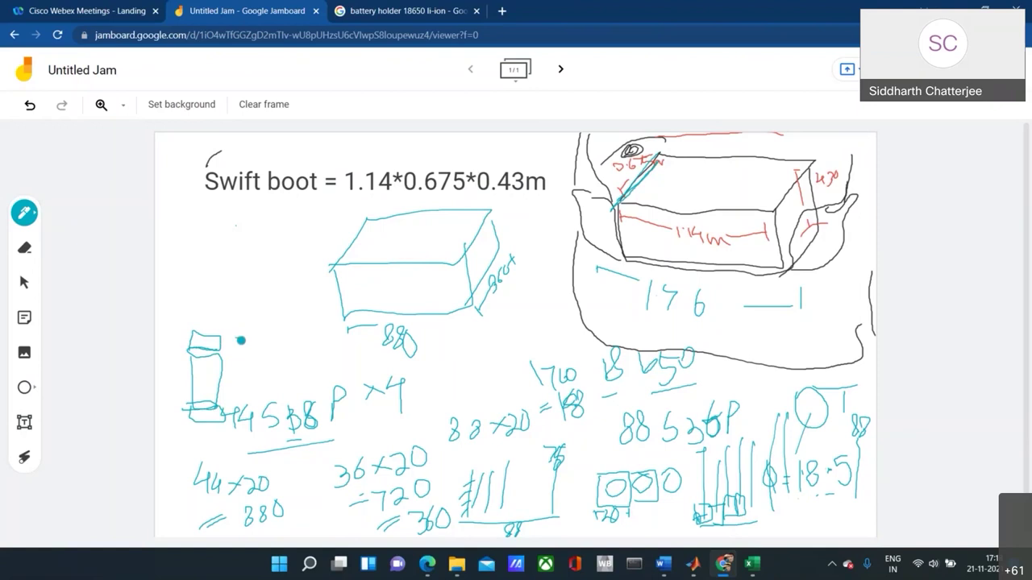
mouse_move(236, 337)
left_mouse_down()
mouse_move(240, 387)
mouse_move(267, 370)
left_mouse_up()
mouse_move(312, 271)
left_mouse_down()
mouse_move(299, 306)
mouse_move(321, 297)
mouse_move(334, 317)
left_mouse_up()
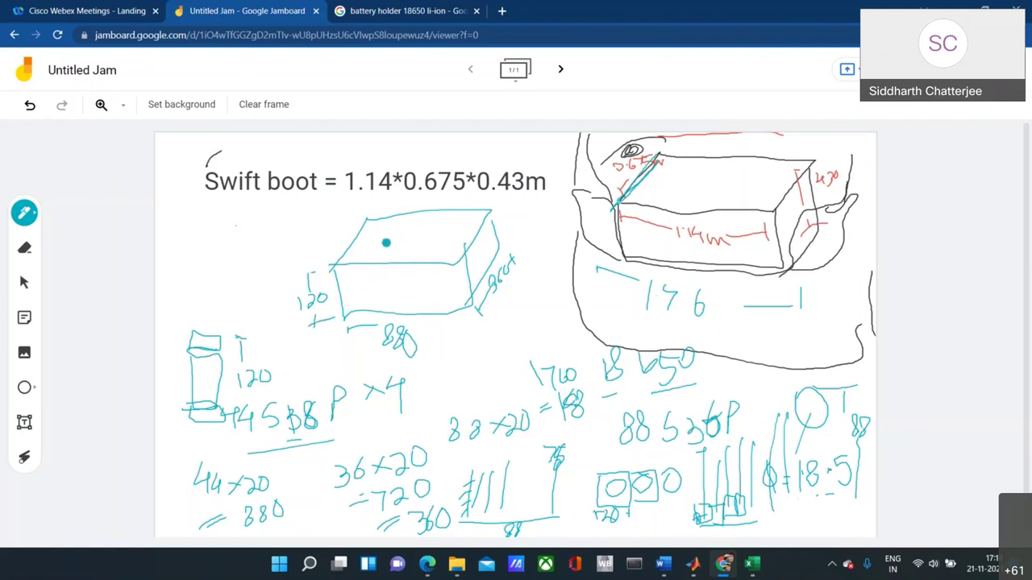
mouse_move(376, 237)
left_mouse_down()
mouse_move(382, 253)
mouse_move(412, 242)
mouse_move(417, 253)
mouse_move(435, 252)
mouse_move(436, 242)
left_mouse_up()
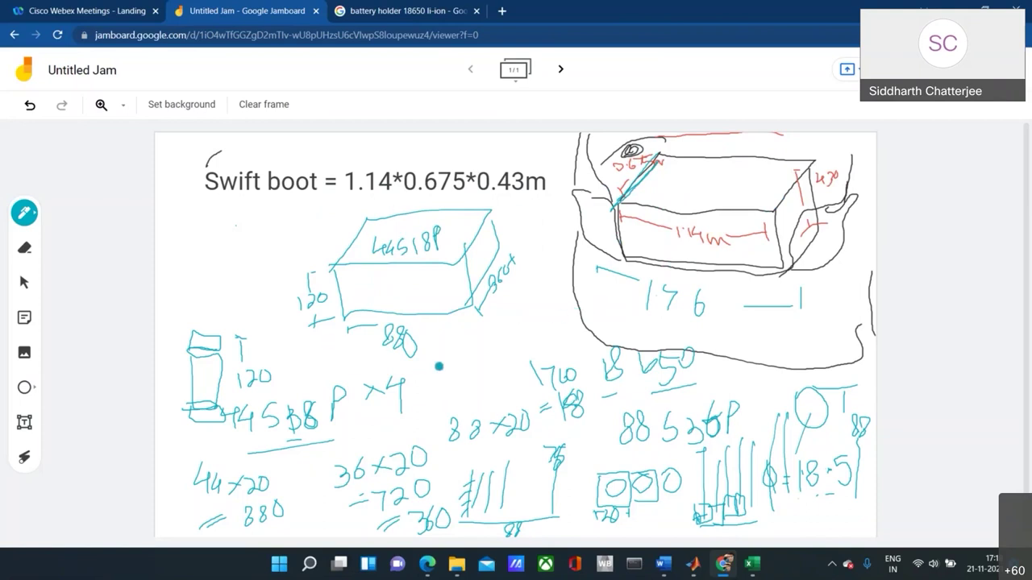
On a new second frame, type 'battery pack = 44S18P' and 'connect two in parralel and two in series'
left_click(558, 71)
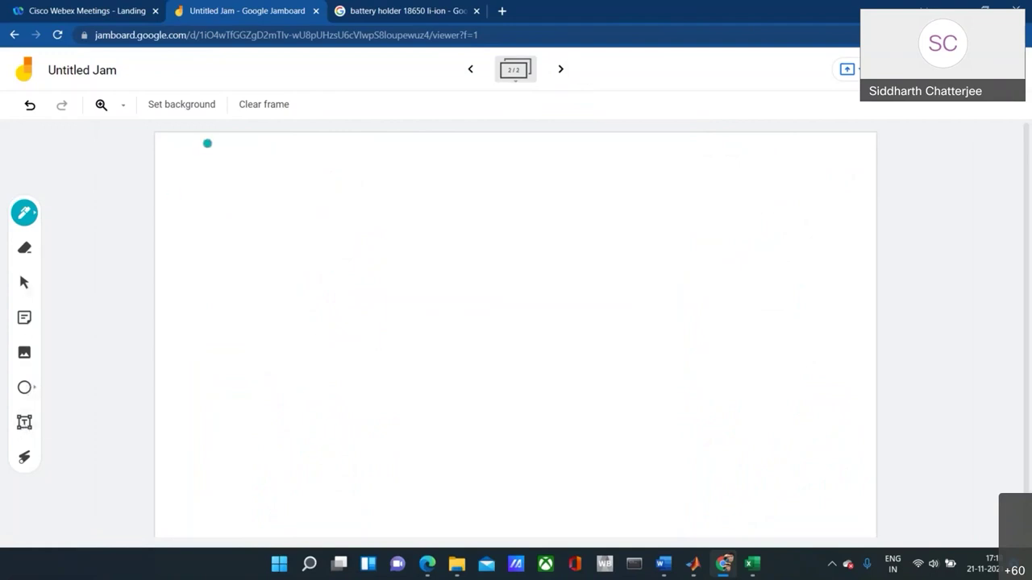
left_click(24, 422)
left_click(229, 175)
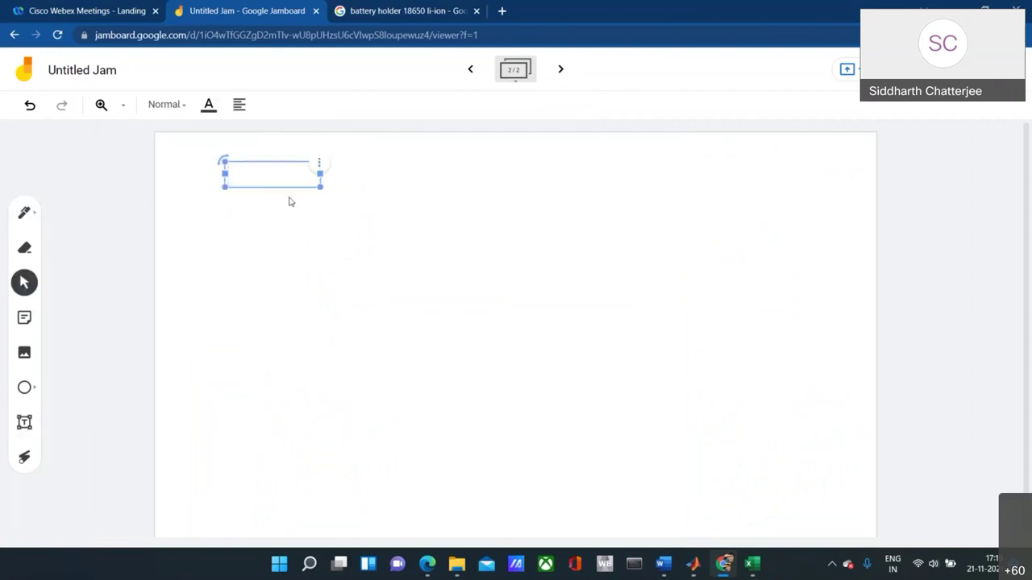
type("battery pack = 44S")
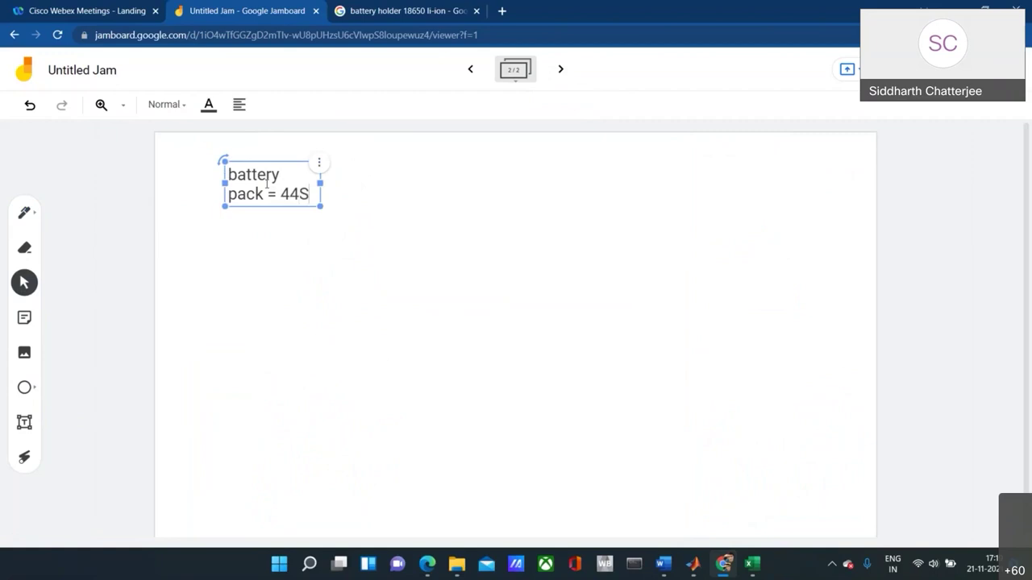
type("18P")
key("Return")
key("Return")
type("co")
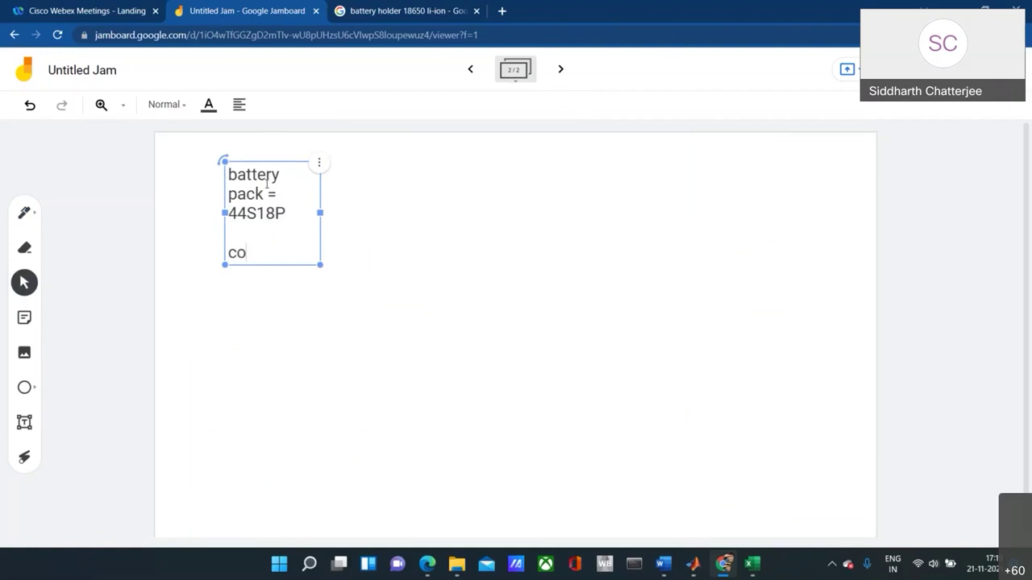
type("nnect two in ")
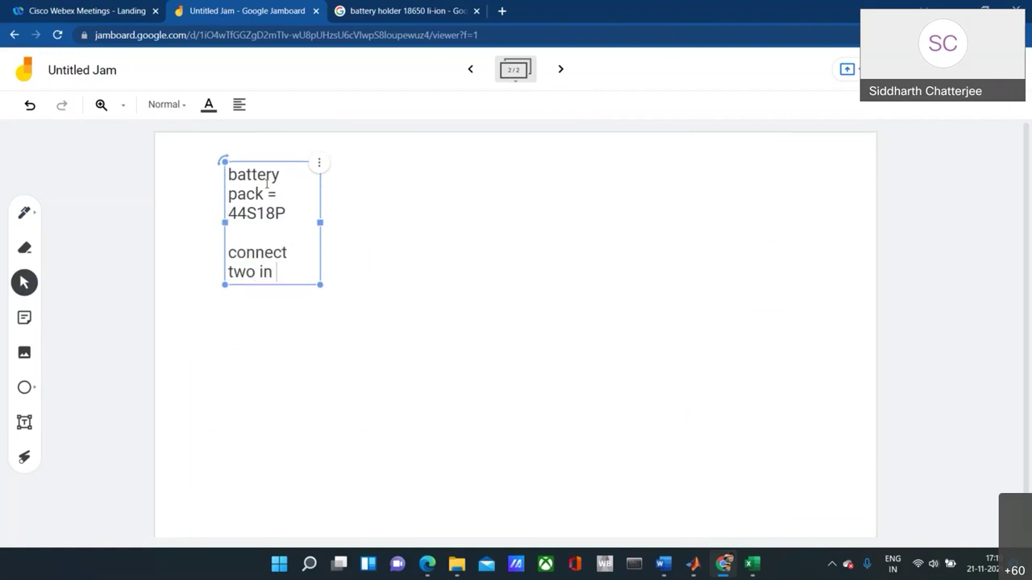
type("parralel an")
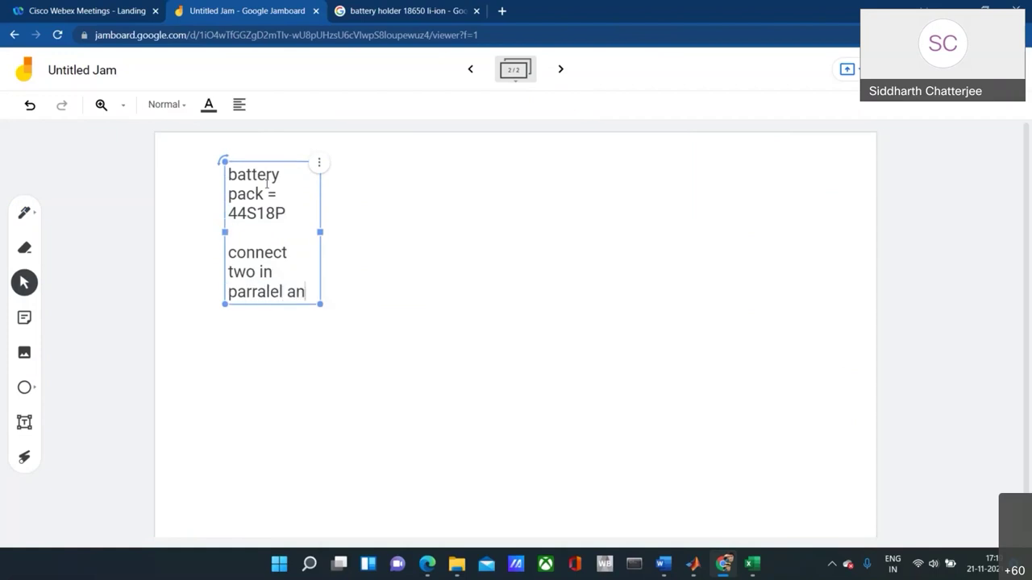
type("d two i")
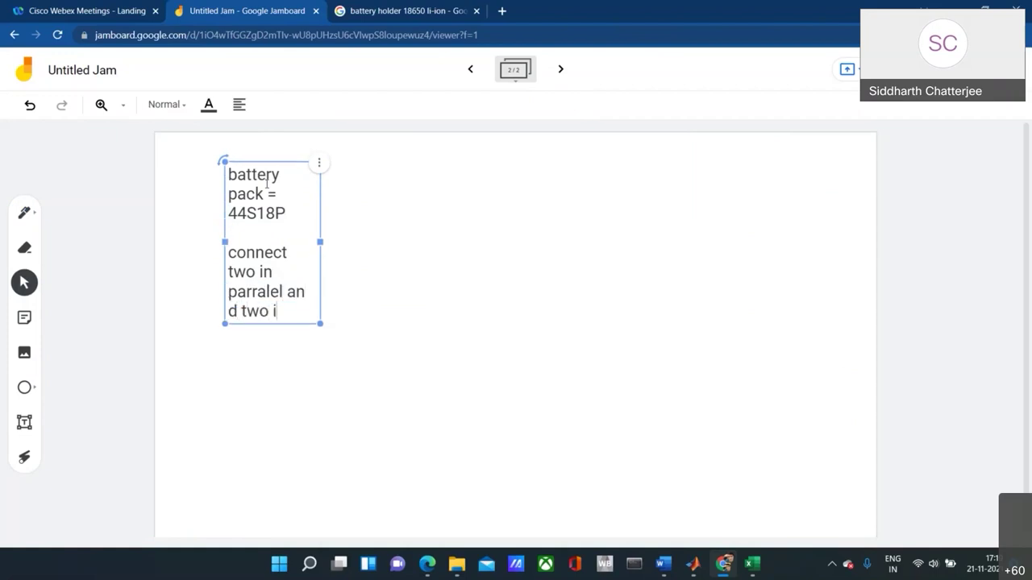
type("n series")
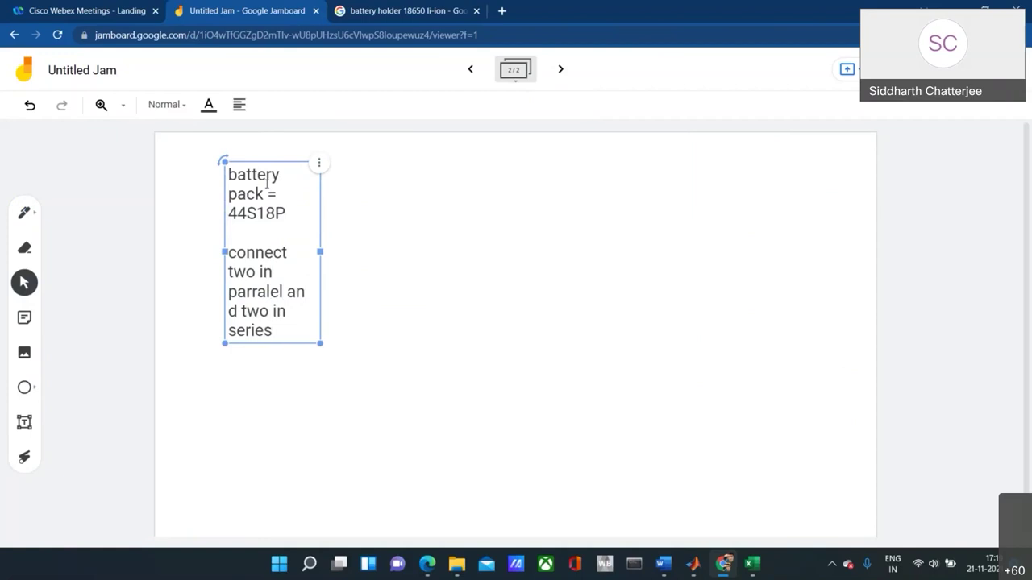
Widen the note and add (44S36P) and (88S36P) to its second line, then revisit frame 1
left_click_drag(320, 251, 689, 226)
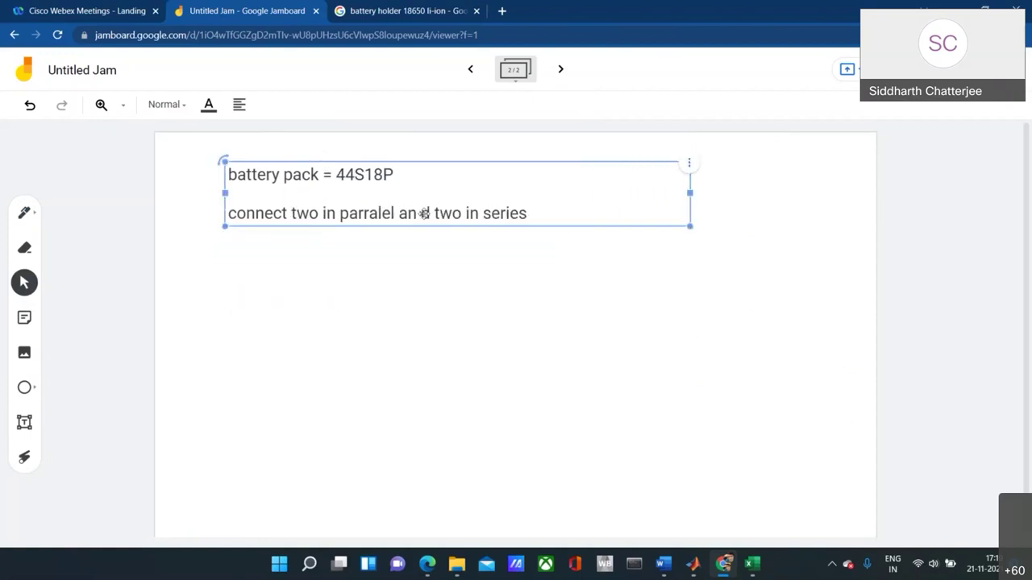
left_click(422, 213)
key("BackSpace")
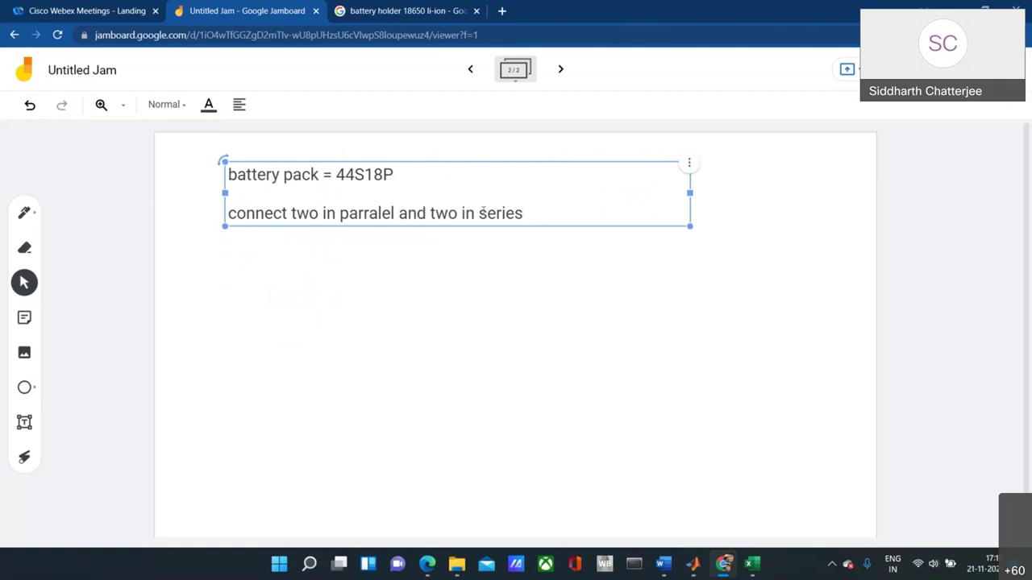
left_click(394, 213)
type("( ")
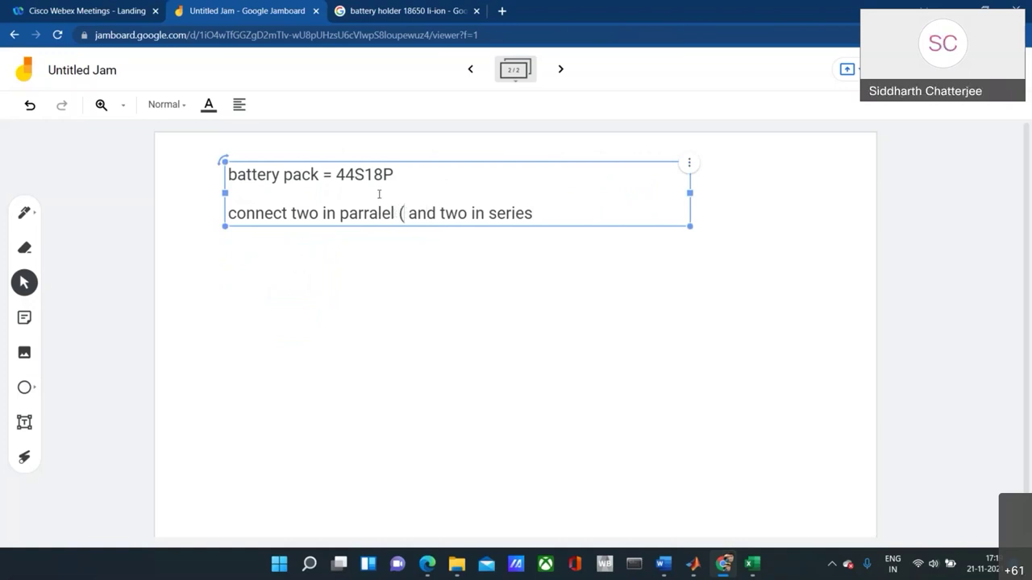
type("44S")
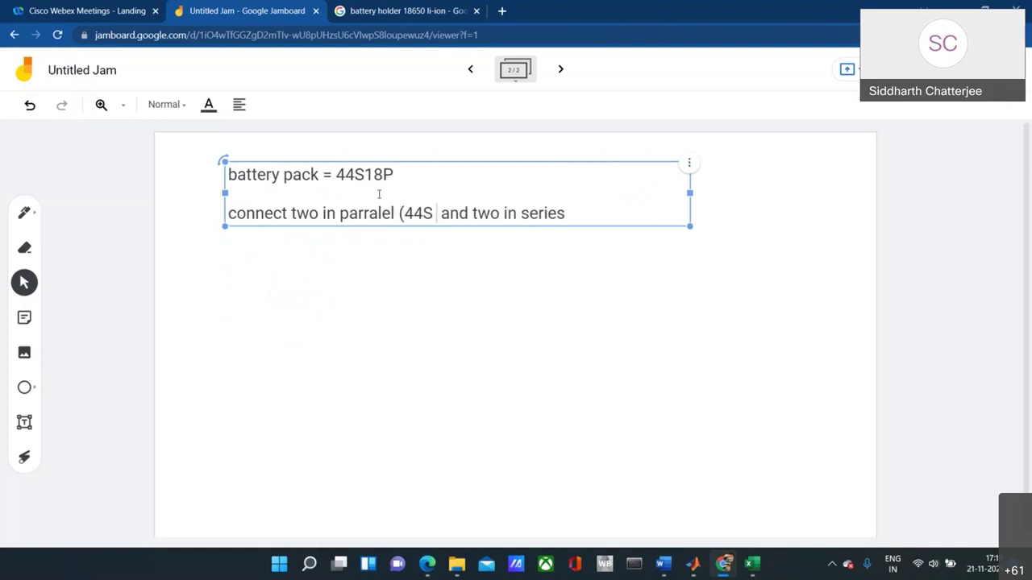
key("BackSpace")
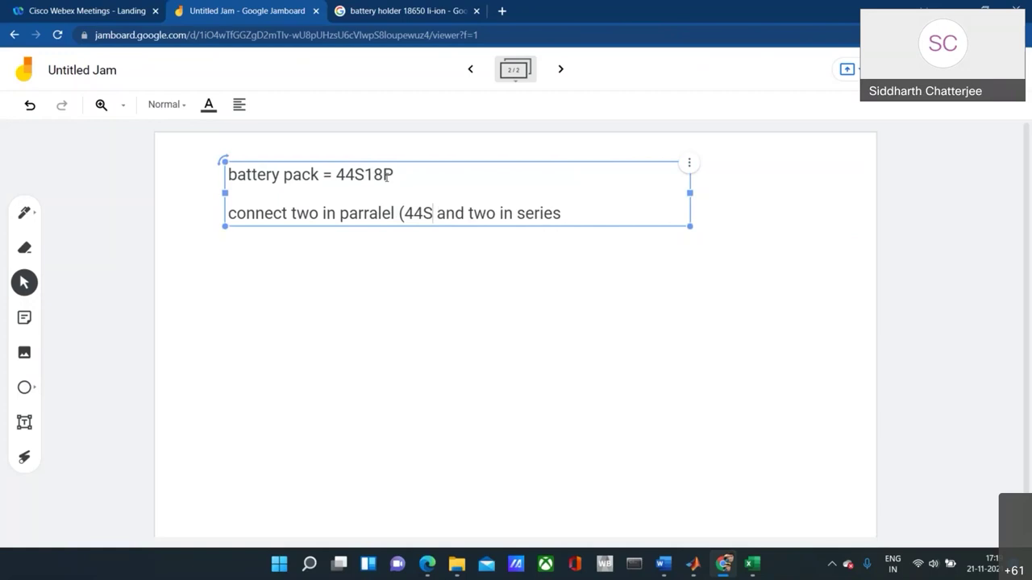
type(".")
key("BackSpace")
type("36P")
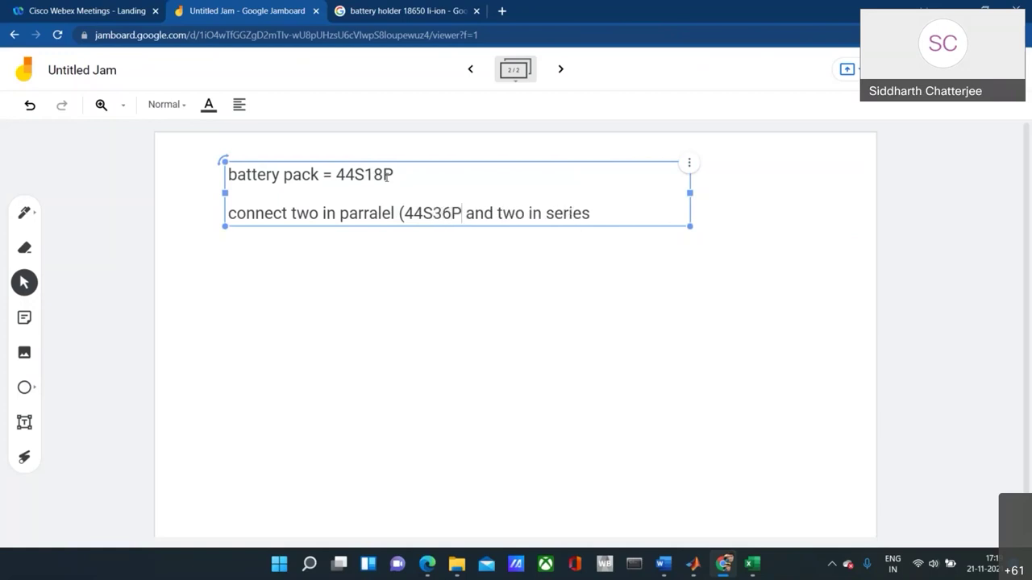
type(")")
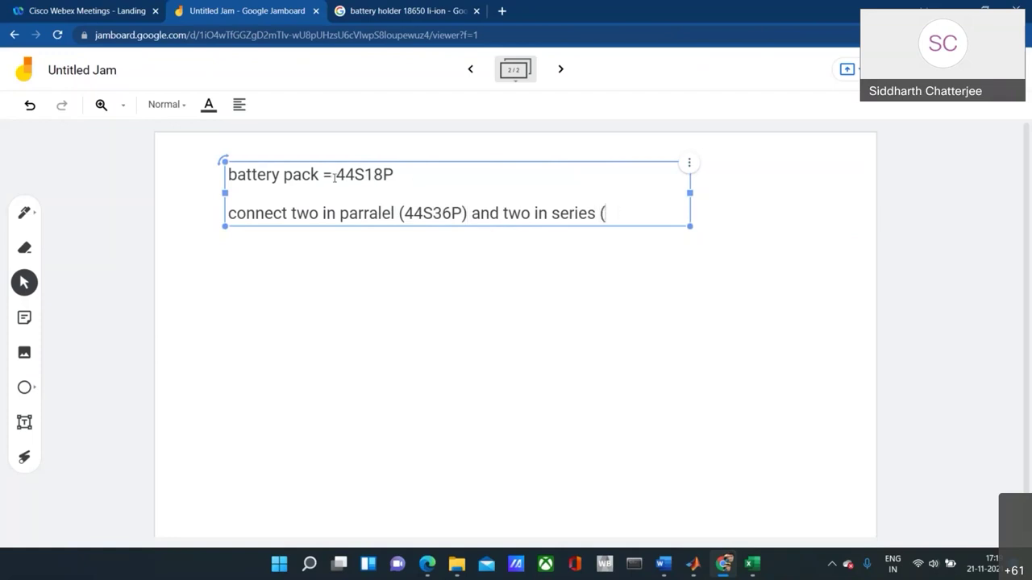
type("88S36")
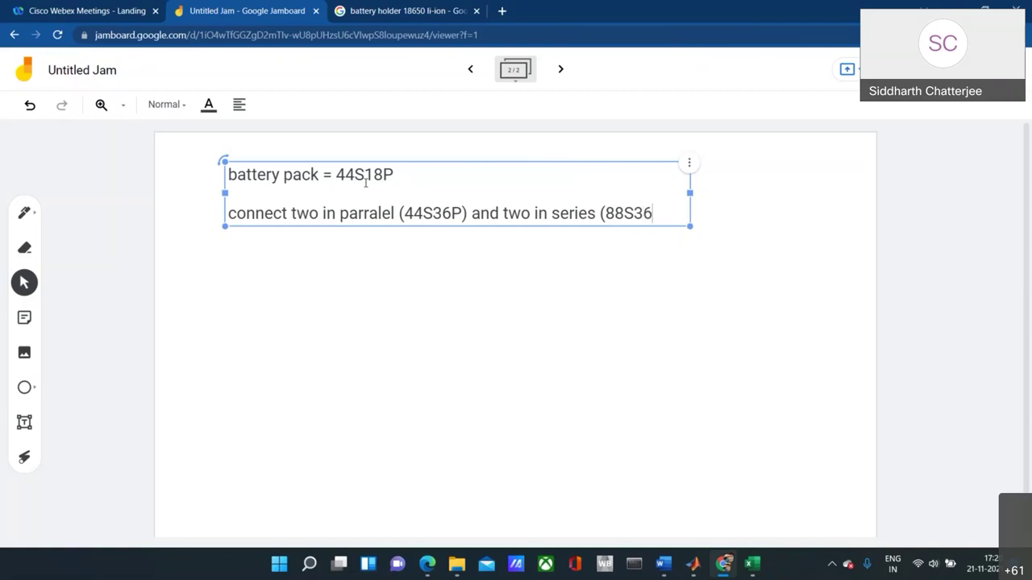
type("P")
left_click(468, 74)
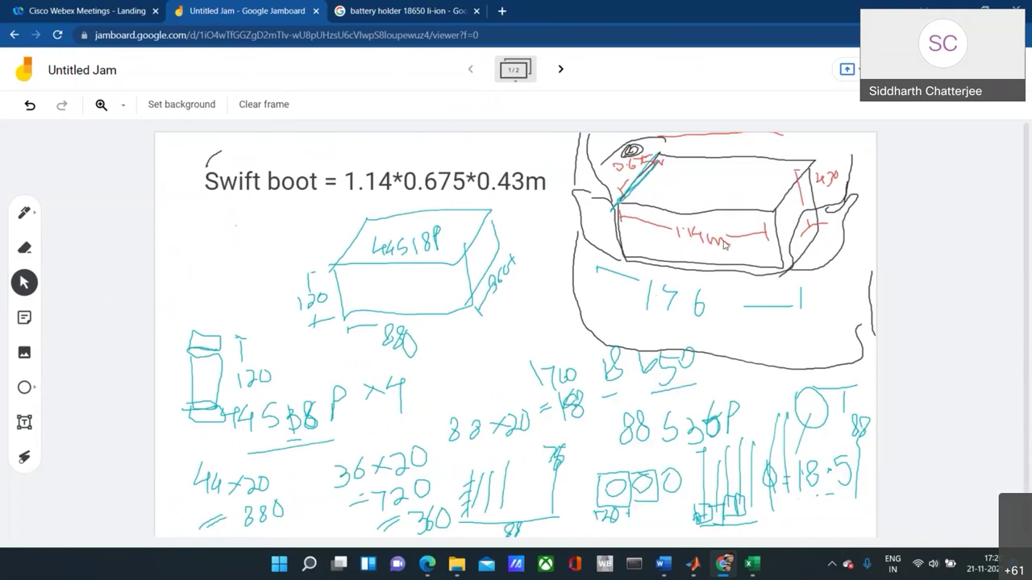
left_click(559, 72)
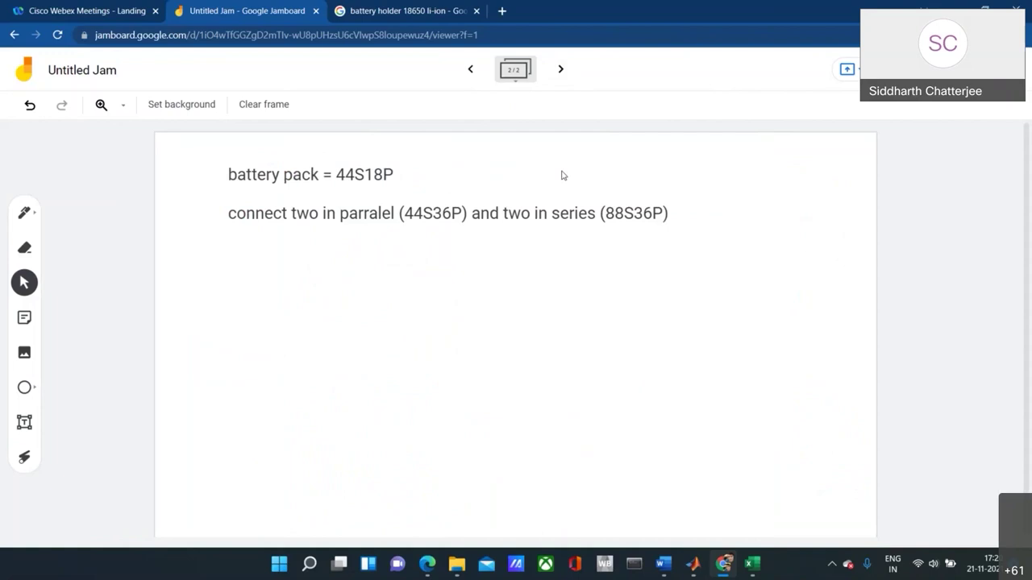
Create a third frame and set the pen colour to red
left_click(560, 70)
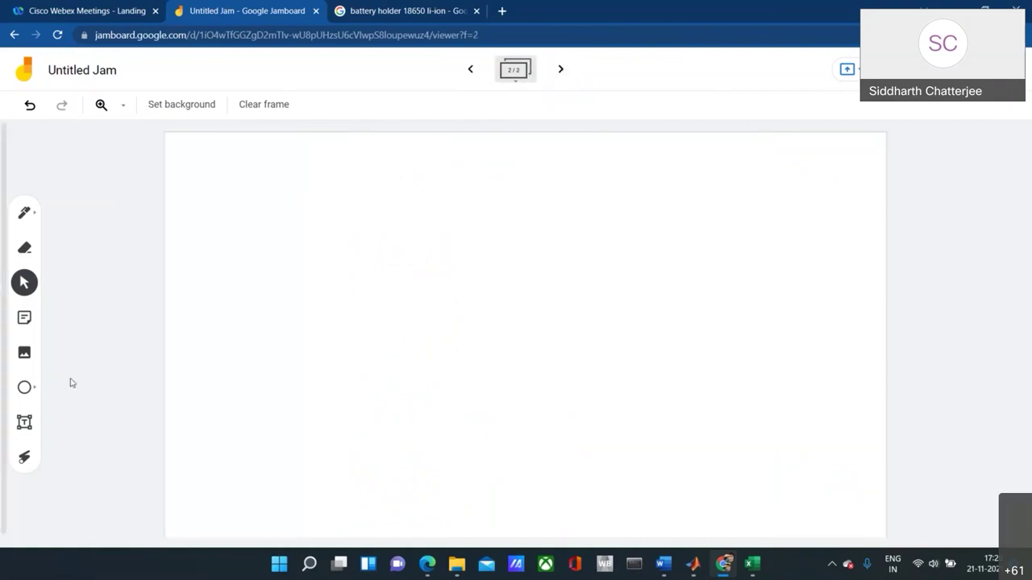
left_click(26, 213)
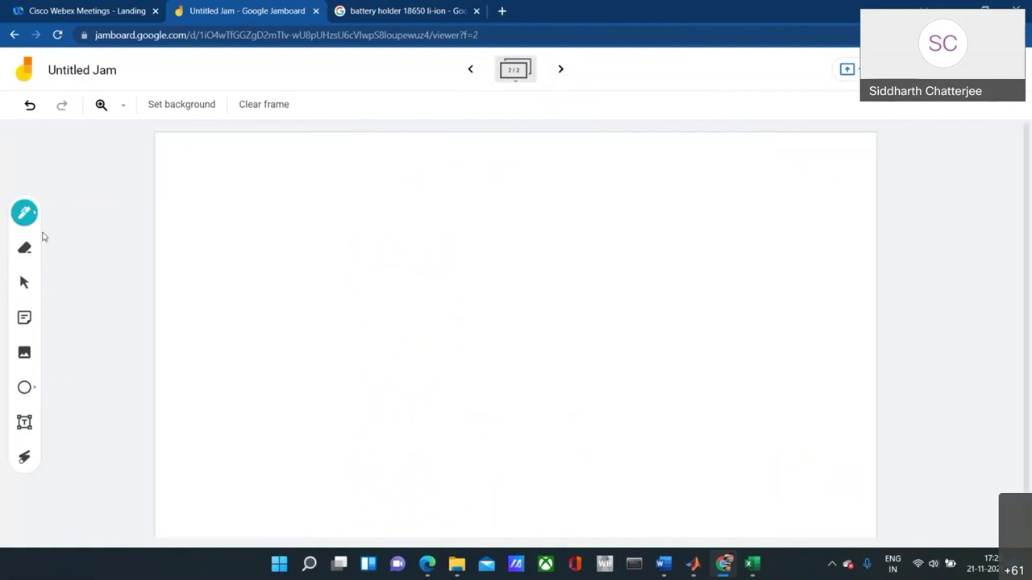
left_click(25, 215)
left_click(128, 277)
Sketch the car boot outline across the right half of the frame
mouse_move(569, 243)
left_mouse_down()
mouse_move(590, 290)
mouse_move(737, 329)
mouse_move(797, 293)
mouse_move(831, 243)
mouse_move(874, 231)
left_mouse_up()
mouse_move(546, 220)
left_mouse_down()
mouse_move(553, 270)
mouse_move(574, 277)
left_mouse_up()
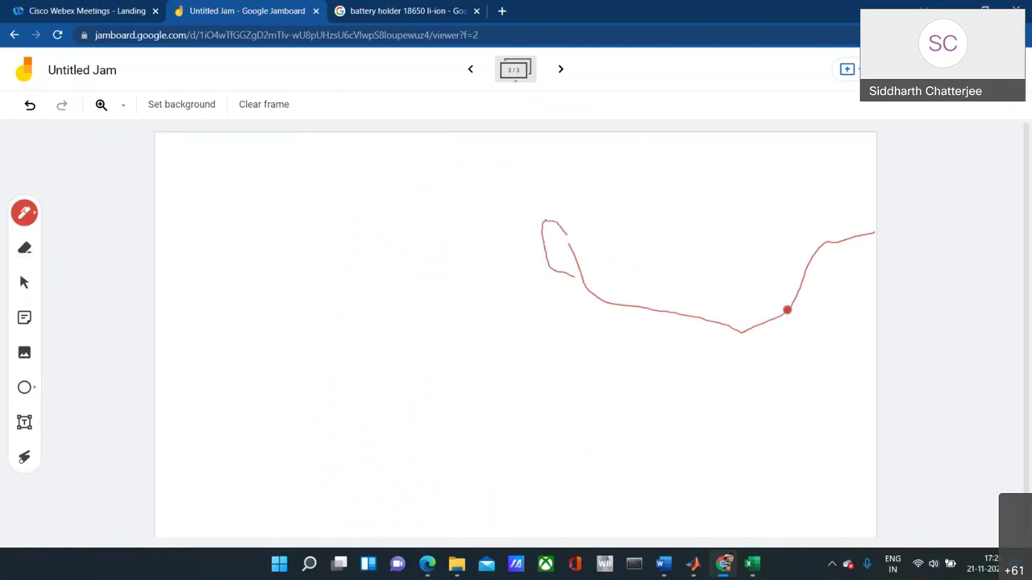
mouse_move(786, 314)
left_mouse_down()
mouse_move(844, 315)
mouse_move(880, 254)
left_mouse_up()
mouse_move(539, 246)
left_mouse_down()
mouse_move(548, 371)
mouse_move(672, 422)
mouse_move(814, 446)
mouse_move(883, 374)
left_mouse_up()
left_click_drag(564, 224, 576, 154)
left_click_drag(545, 224, 582, 133)
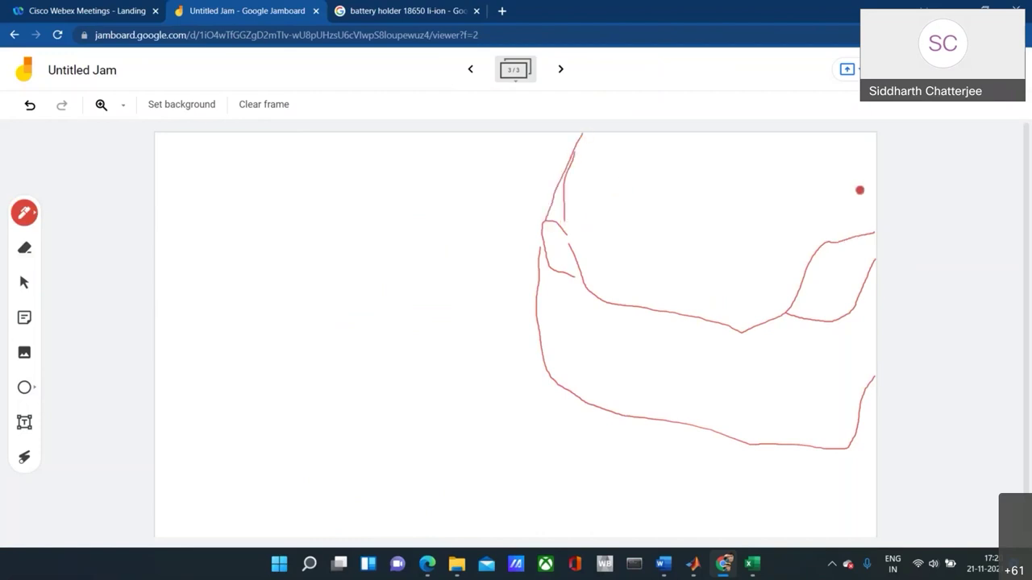
left_click_drag(868, 178, 851, 227)
Switch the pen to black and draw a 3D box inside the red boot outline
left_click(24, 213)
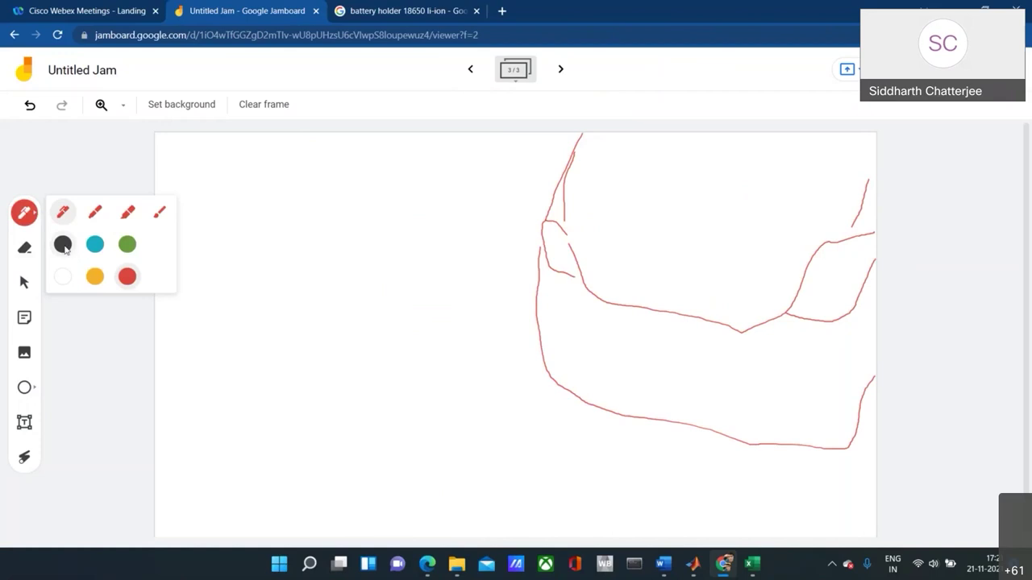
left_click(64, 245)
mouse_move(596, 284)
left_mouse_down()
mouse_move(597, 218)
mouse_move(677, 183)
mouse_move(855, 212)
left_mouse_up()
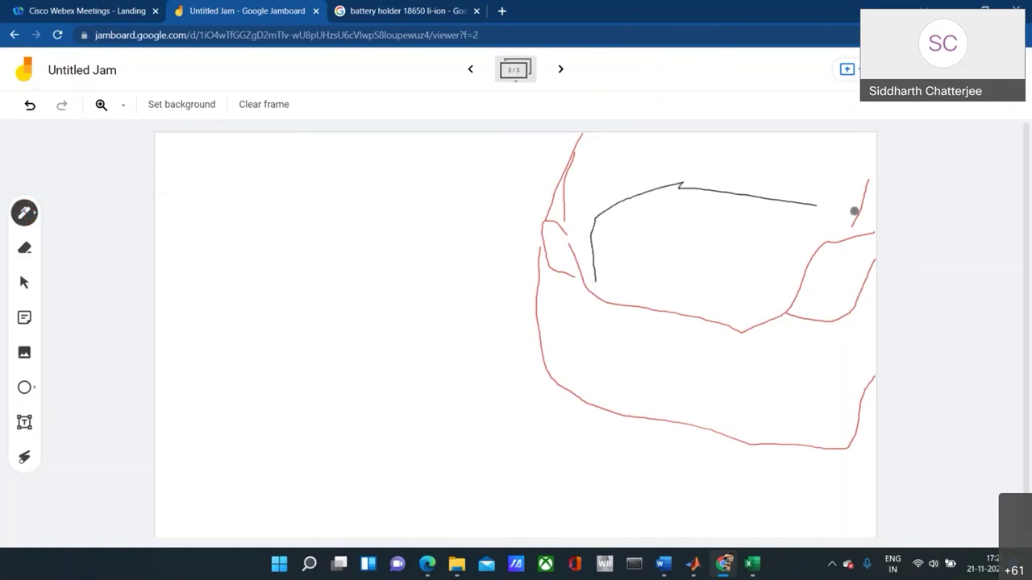
mouse_move(593, 230)
left_mouse_down()
mouse_move(788, 267)
mouse_move(787, 331)
left_mouse_up()
left_click_drag(589, 300, 797, 335)
mouse_move(786, 267)
left_mouse_down()
mouse_move(866, 223)
mouse_move(855, 306)
mouse_move(784, 341)
left_mouse_up()
Label the box edges with 1.14 length, 0.675 depth and 430 height dimensions
mouse_move(591, 314)
left_mouse_down()
mouse_move(592, 336)
mouse_move(600, 325)
mouse_move(618, 328)
mouse_move(629, 347)
mouse_move(664, 344)
mouse_move(666, 369)
mouse_move(809, 366)
mouse_move(795, 393)
left_mouse_up()
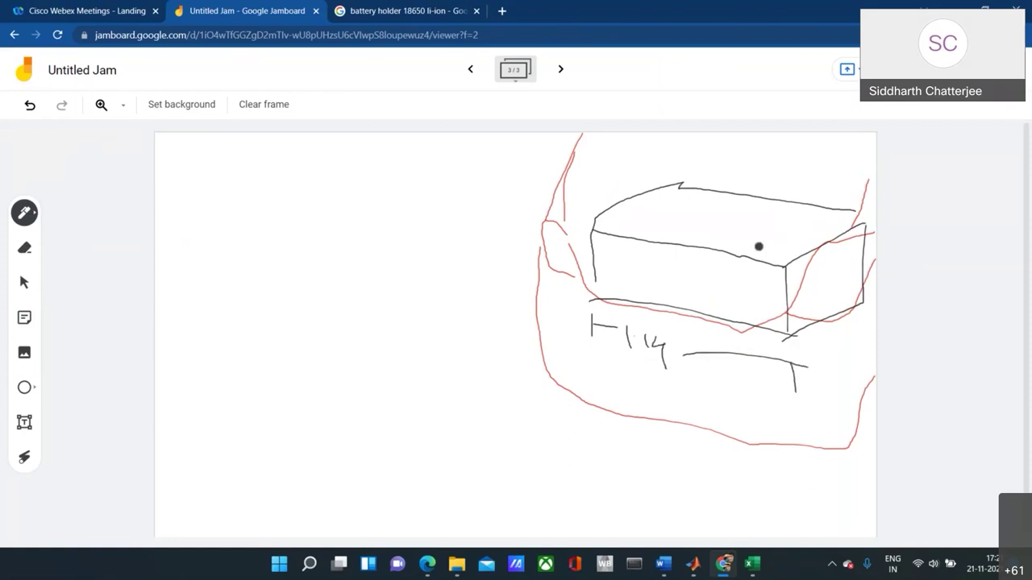
mouse_move(770, 239)
left_mouse_down()
mouse_move(769, 248)
mouse_move(790, 233)
mouse_move(807, 239)
mouse_move(863, 212)
mouse_move(847, 223)
left_mouse_up()
left_click(802, 236)
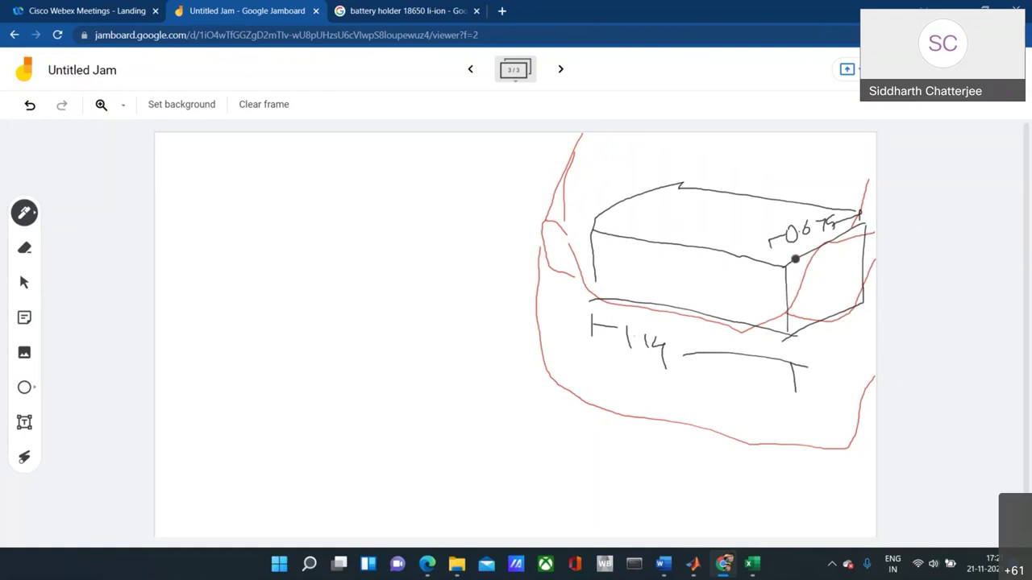
mouse_move(798, 264)
left_mouse_down()
mouse_move(808, 260)
mouse_move(811, 295)
mouse_move(829, 273)
mouse_move(823, 326)
mouse_move(840, 322)
left_mouse_up()
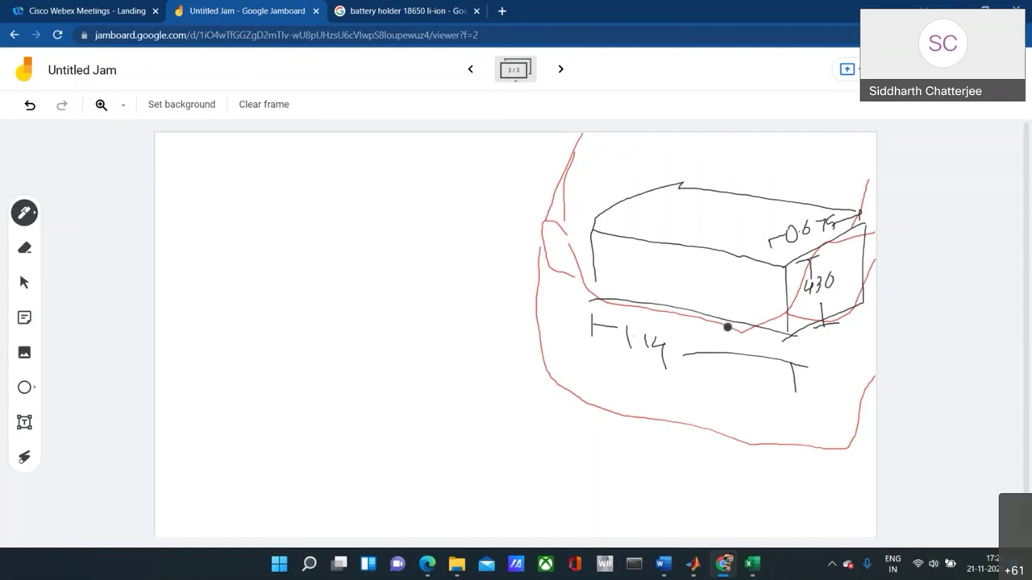
mouse_move(750, 572)
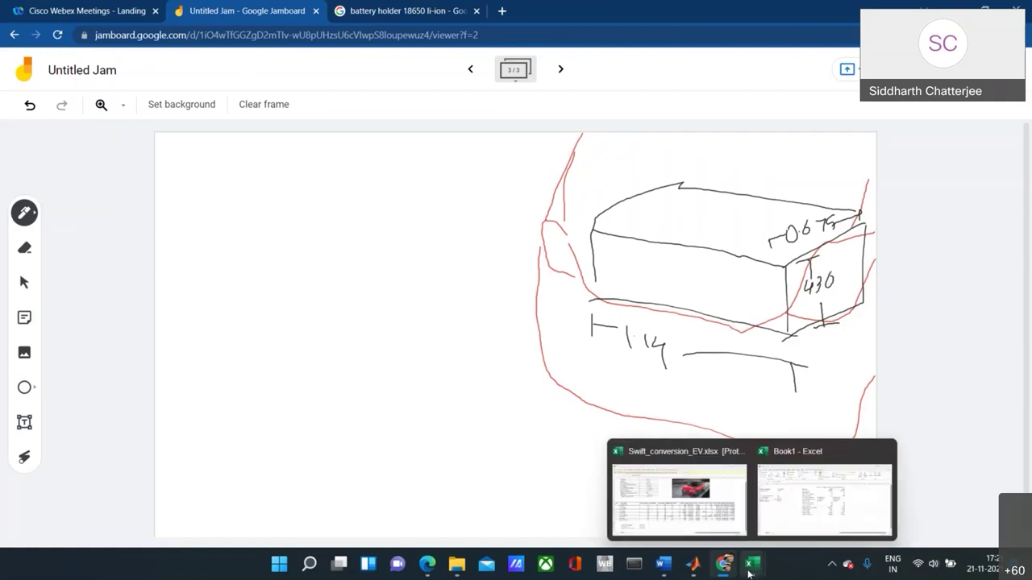
left_click(749, 573)
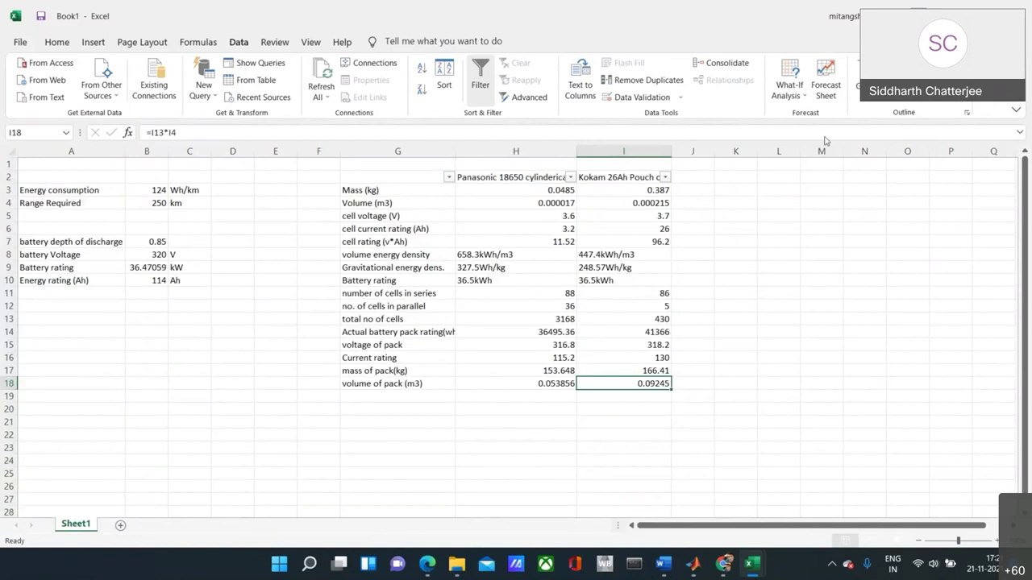
mouse_move(724, 564)
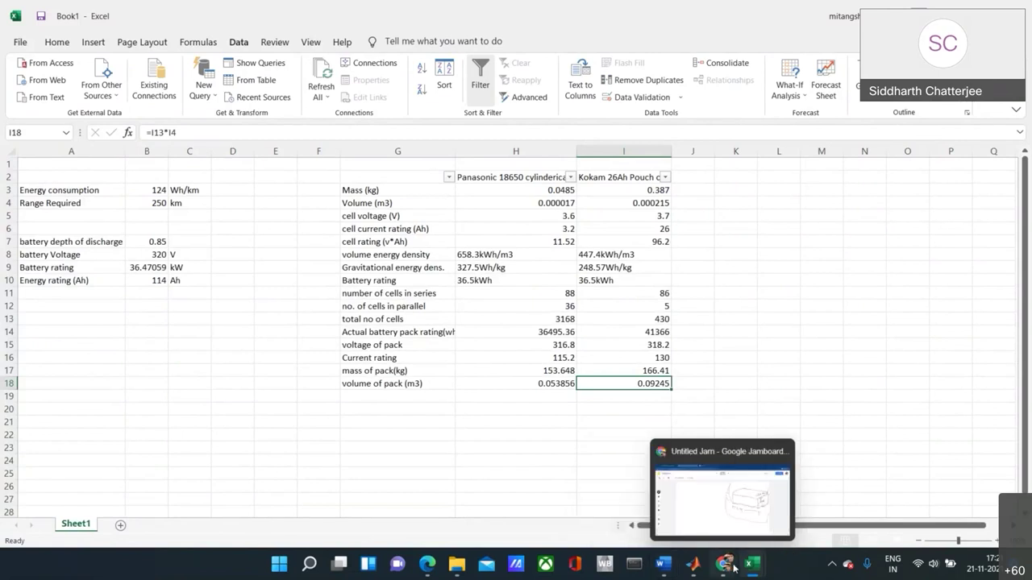
Draw a pouch-cell rectangle at top left with 275mm height, 99mm width and 8mm thickness marks
left_click(697, 501)
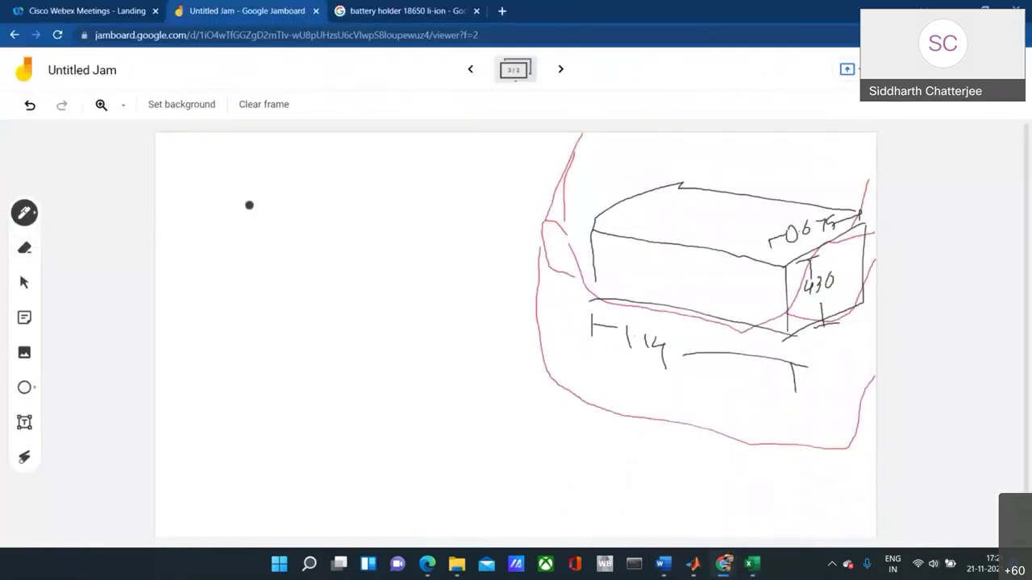
mouse_move(228, 232)
left_mouse_down()
mouse_move(293, 230)
mouse_move(267, 154)
mouse_move(215, 155)
left_mouse_up()
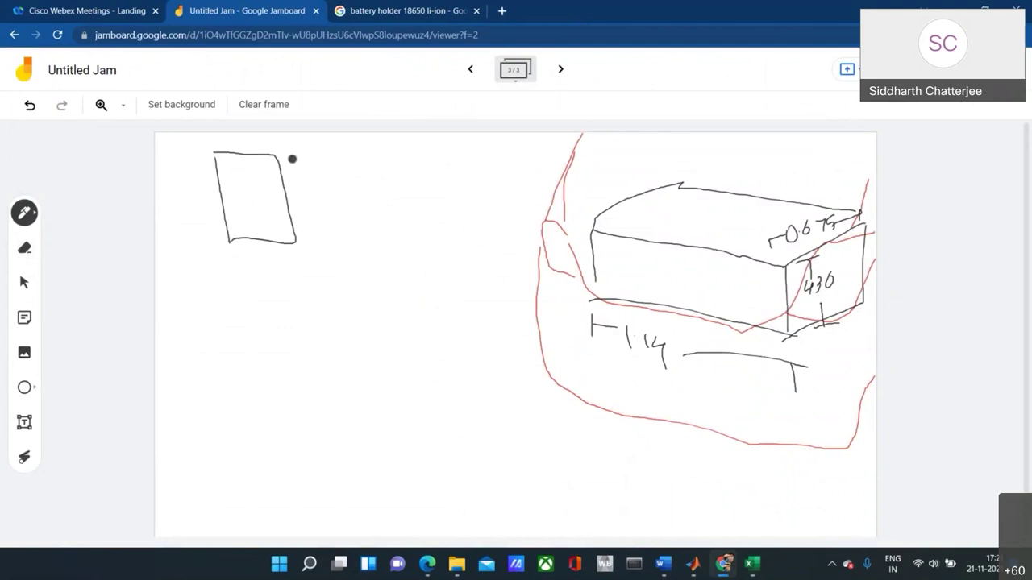
left_click_drag(290, 158, 292, 176)
mouse_move(293, 190)
left_mouse_down()
mouse_move(296, 204)
mouse_move(339, 184)
mouse_move(365, 189)
left_mouse_up()
left_click_drag(314, 216, 305, 241)
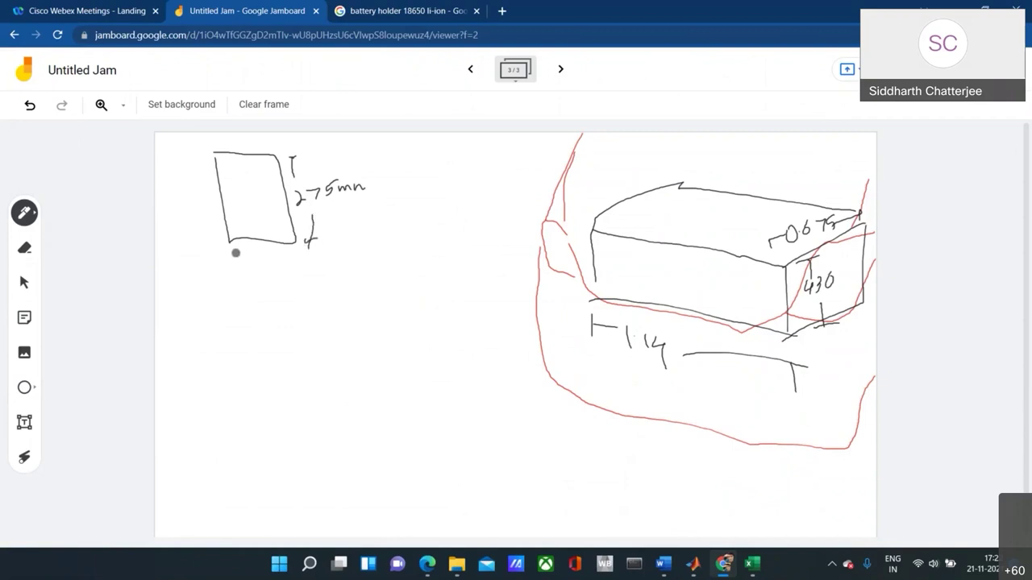
left_click_drag(236, 255, 271, 265)
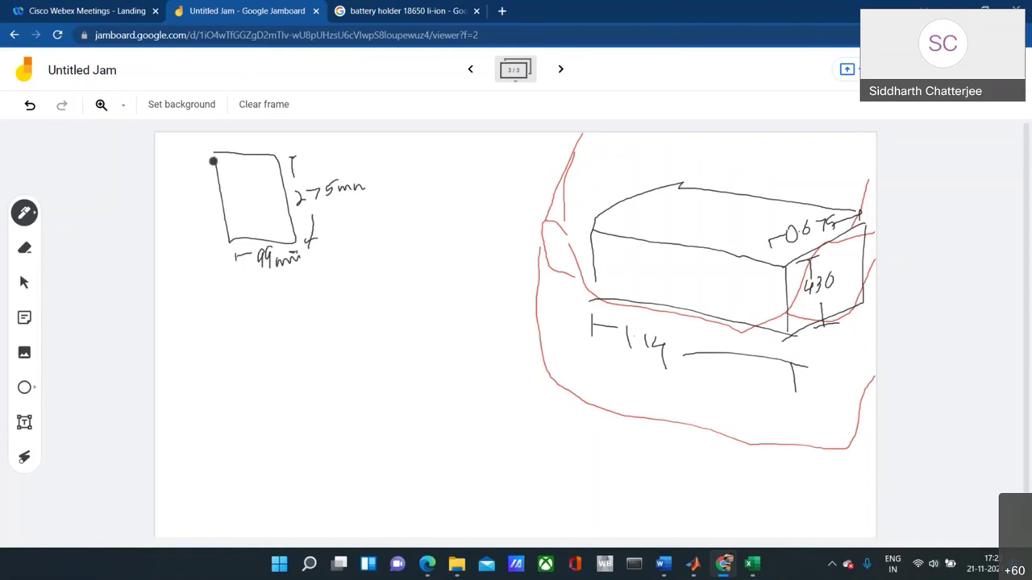
mouse_move(213, 163)
left_mouse_down()
mouse_move(227, 239)
mouse_move(295, 242)
left_mouse_up()
mouse_move(206, 152)
left_mouse_down()
mouse_move(179, 167)
mouse_move(188, 161)
left_mouse_up()
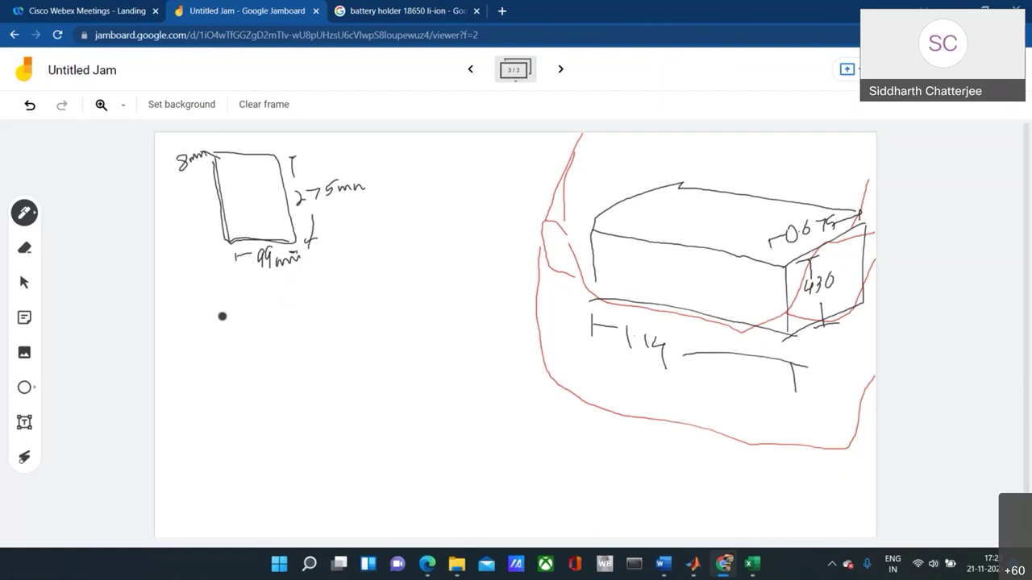
Draw a long rectangle below the cell, divide it into cells, and mark 99mm and 275 dimensions
mouse_move(221, 295)
left_mouse_down()
mouse_move(438, 359)
mouse_move(449, 353)
mouse_move(315, 282)
mouse_move(246, 292)
mouse_move(276, 307)
mouse_move(270, 335)
left_mouse_up()
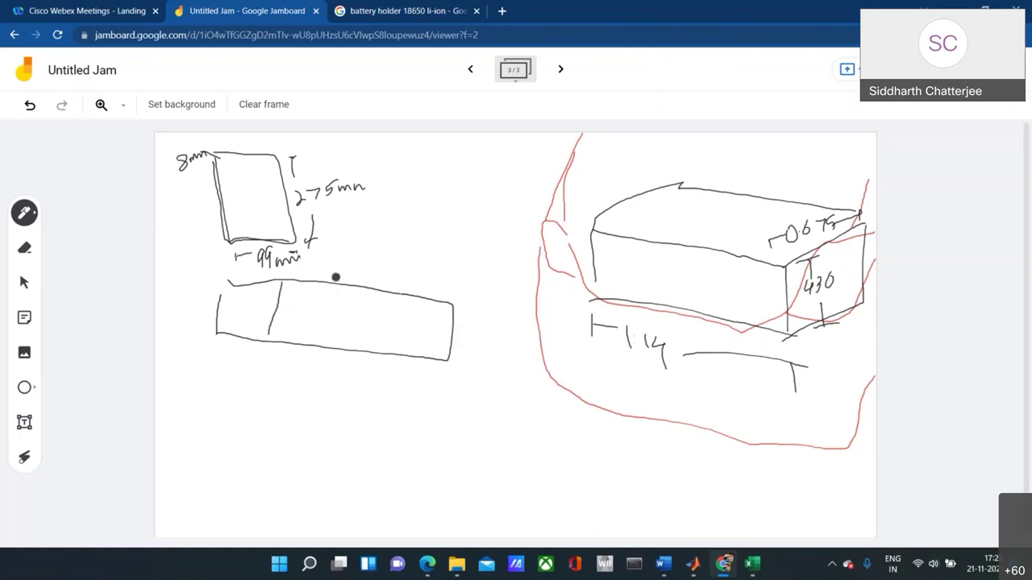
left_click_drag(335, 281, 329, 340)
left_click_drag(379, 292, 369, 351)
left_click_drag(422, 295, 410, 351)
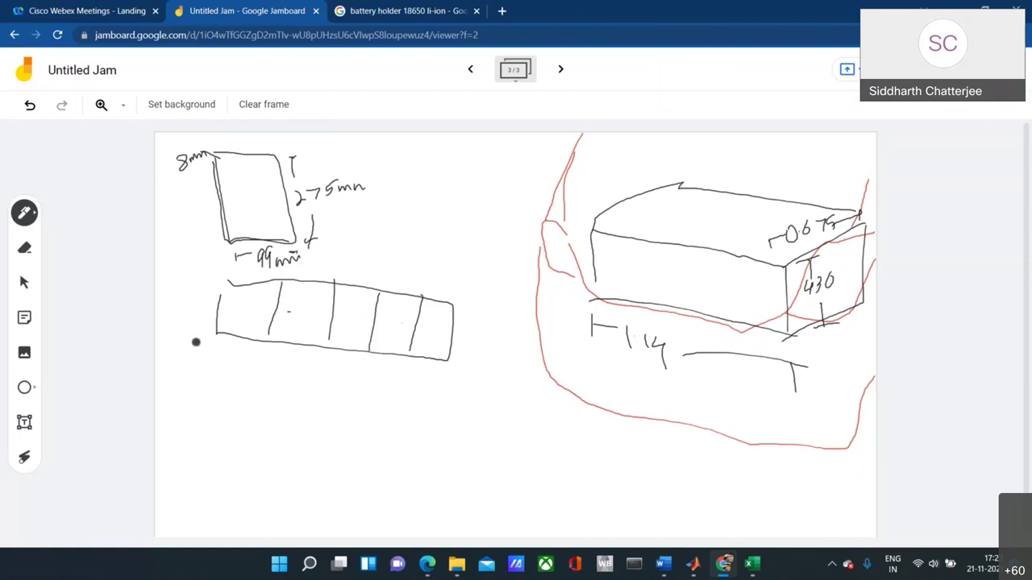
mouse_move(212, 338)
left_mouse_down()
mouse_move(236, 357)
mouse_move(258, 352)
left_mouse_up()
mouse_move(455, 363)
left_mouse_down()
mouse_move(485, 363)
mouse_move(475, 356)
mouse_move(486, 341)
mouse_move(482, 306)
left_mouse_up()
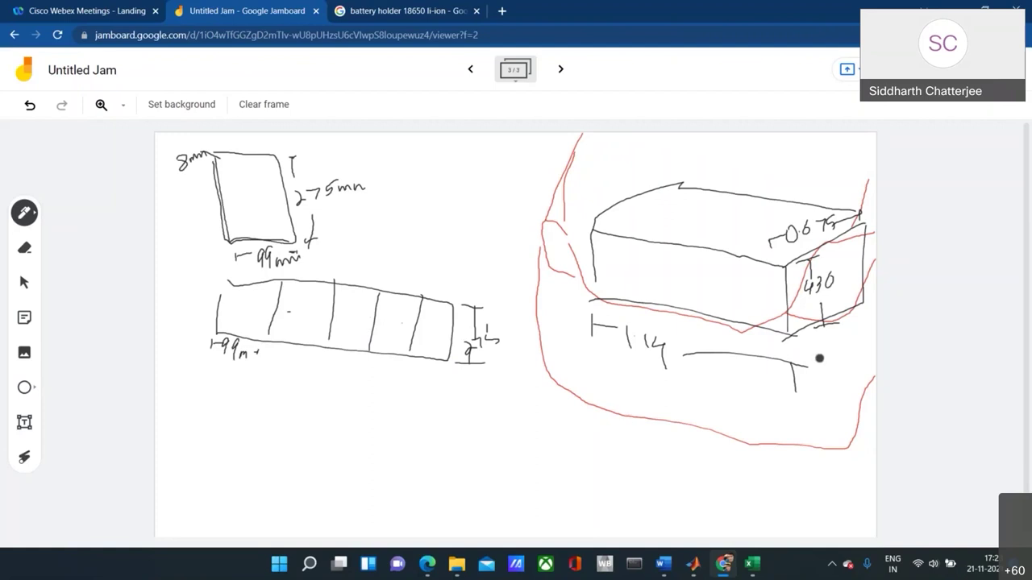
Sketch cells in the box's right corner, correct the length label to 1.14, and write 140/275
mouse_move(794, 346)
left_mouse_down()
mouse_move(862, 299)
mouse_move(849, 295)
mouse_move(809, 340)
mouse_move(825, 330)
left_mouse_up()
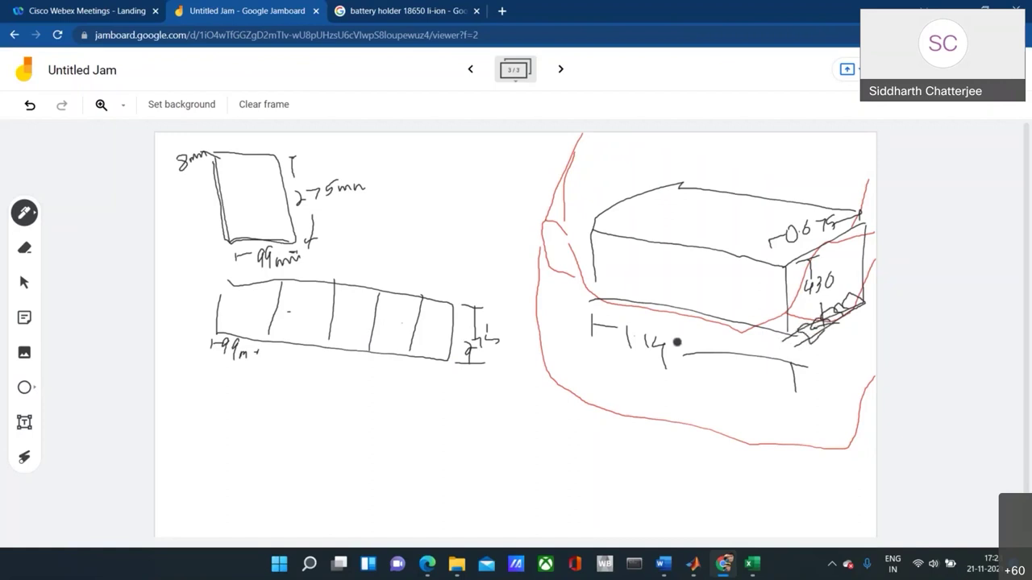
left_click(644, 341)
left_click(643, 346)
mouse_move(445, 182)
left_mouse_down()
mouse_move(447, 194)
mouse_move(472, 196)
mouse_move(481, 178)
left_mouse_up()
mouse_move(458, 218)
left_mouse_down()
mouse_move(492, 202)
mouse_move(484, 229)
mouse_move(504, 223)
left_mouse_up()
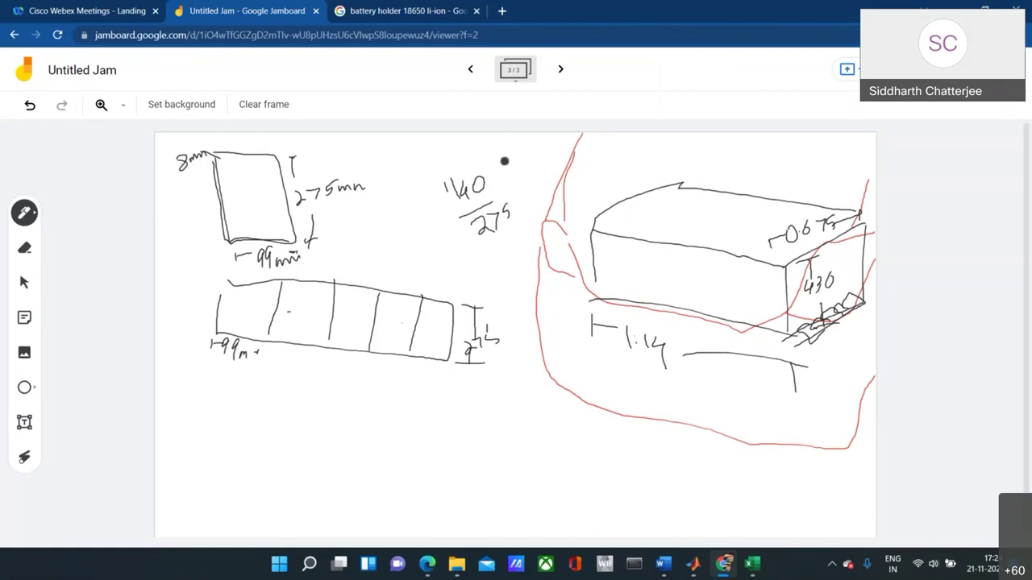
Write =4 after the 140/275 fraction and draw a second row of rounded pouch cells
mouse_move(499, 173)
left_mouse_down()
mouse_move(512, 168)
mouse_move(523, 182)
left_mouse_up()
mouse_move(208, 341)
left_mouse_down()
mouse_move(207, 366)
mouse_move(258, 392)
left_mouse_up()
mouse_move(260, 347)
left_mouse_down()
mouse_move(261, 387)
mouse_move(321, 379)
mouse_move(375, 406)
left_mouse_up()
mouse_move(378, 359)
left_mouse_down()
mouse_move(376, 405)
mouse_move(408, 382)
mouse_move(413, 358)
left_mouse_up()
left_click_drag(408, 396, 444, 396)
left_click_drag(445, 360, 445, 394)
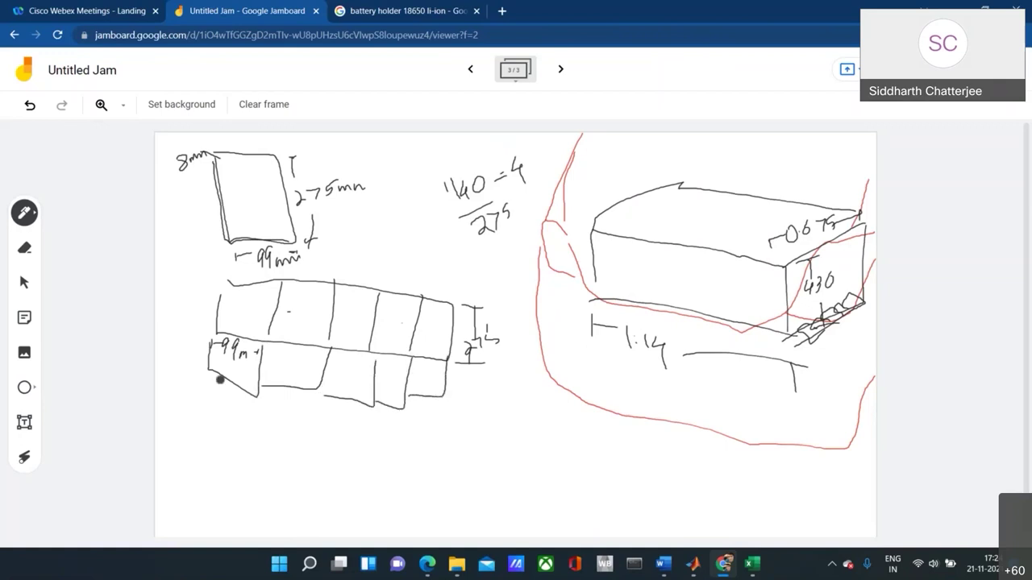
Add further cell rows below, touch up the 99mm label, and number layers 3 and 4
mouse_move(216, 380)
left_mouse_down()
mouse_move(216, 425)
mouse_move(252, 412)
mouse_move(316, 435)
left_mouse_up()
mouse_move(320, 433)
left_mouse_down()
mouse_move(320, 408)
mouse_move(369, 440)
mouse_move(415, 441)
mouse_move(451, 394)
left_mouse_up()
mouse_move(210, 428)
left_mouse_down()
mouse_move(236, 448)
mouse_move(302, 454)
mouse_move(313, 441)
mouse_move(352, 466)
mouse_move(367, 455)
mouse_move(431, 482)
mouse_move(437, 443)
left_mouse_up()
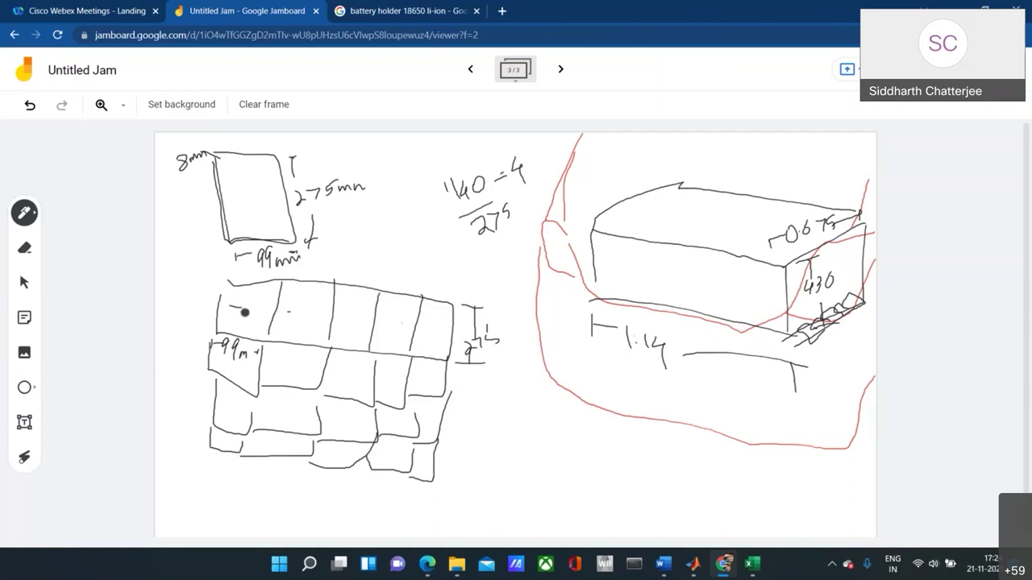
left_click_drag(240, 353, 247, 358)
mouse_move(229, 393)
left_mouse_down()
mouse_move(239, 400)
mouse_move(230, 409)
mouse_move(265, 436)
mouse_move(431, 460)
mouse_move(221, 466)
mouse_move(218, 413)
mouse_move(345, 435)
mouse_move(270, 428)
mouse_move(287, 386)
mouse_move(229, 343)
mouse_move(331, 401)
mouse_move(418, 367)
mouse_move(253, 326)
mouse_move(371, 356)
mouse_move(433, 322)
mouse_move(278, 283)
left_mouse_up()
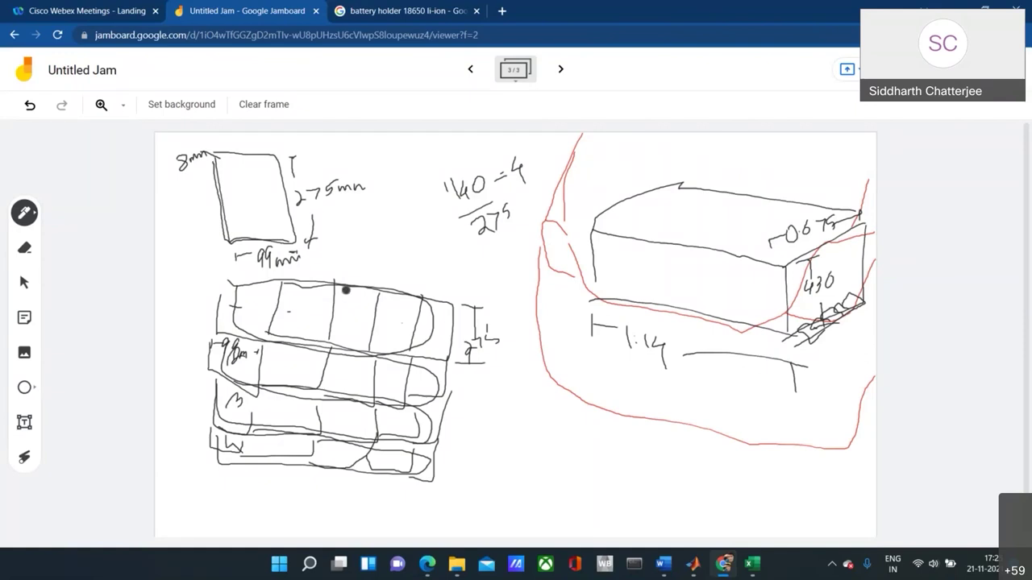
Label the stack 130 Ah and 3.7V via a leader line, and add arrow, tally and plus marks at its left
mouse_move(348, 283)
left_mouse_down()
mouse_move(369, 258)
mouse_move(382, 264)
mouse_move(426, 240)
mouse_move(428, 222)
mouse_move(442, 239)
left_mouse_up()
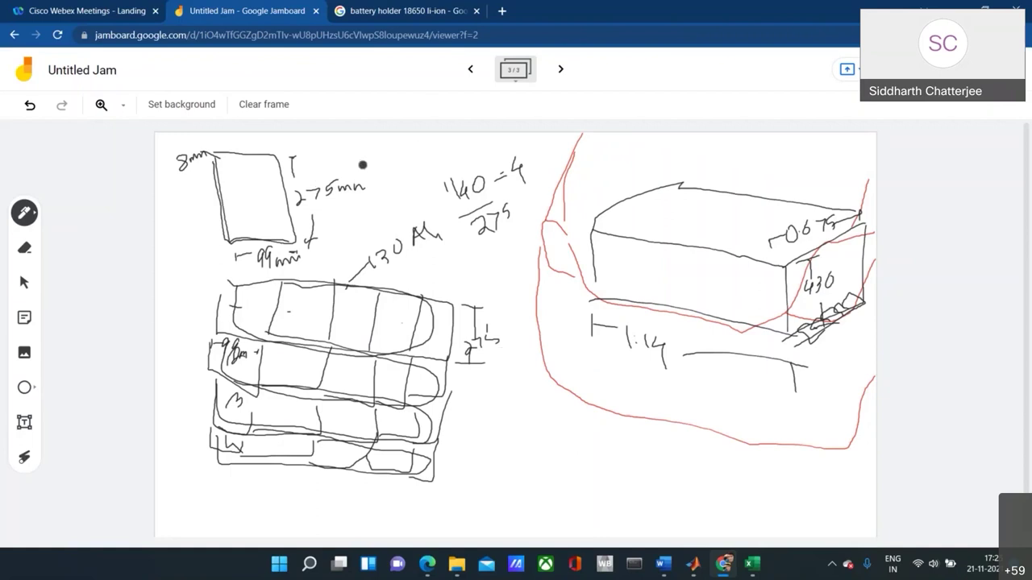
left_click_drag(355, 296, 451, 269)
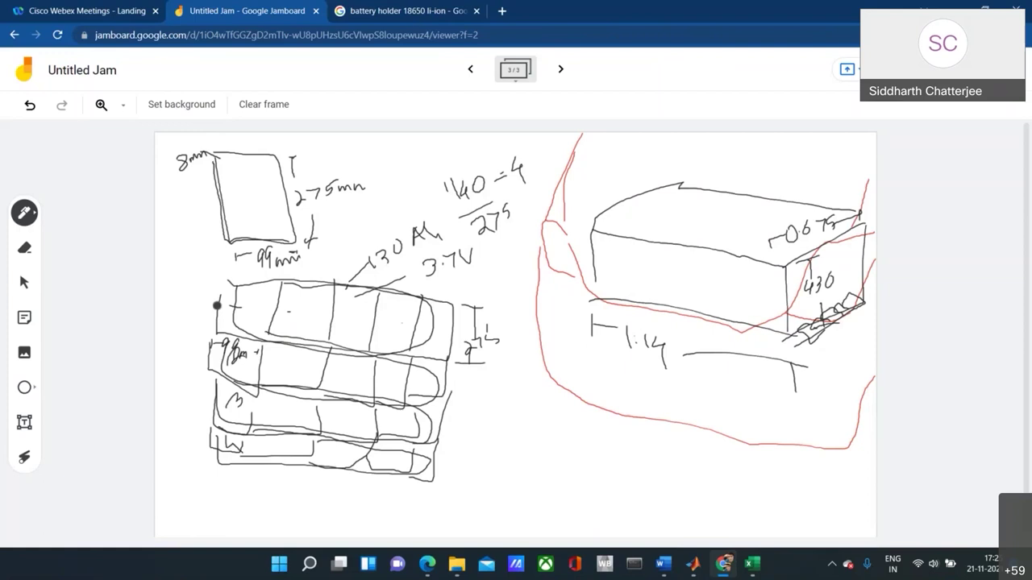
left_click_drag(211, 313, 207, 349)
left_click_drag(173, 360, 193, 360)
left_click_drag(187, 320, 194, 330)
mouse_move(170, 393)
left_mouse_down()
mouse_move(177, 406)
mouse_move(192, 395)
mouse_move(189, 443)
left_mouse_up()
left_click_drag(184, 435, 201, 432)
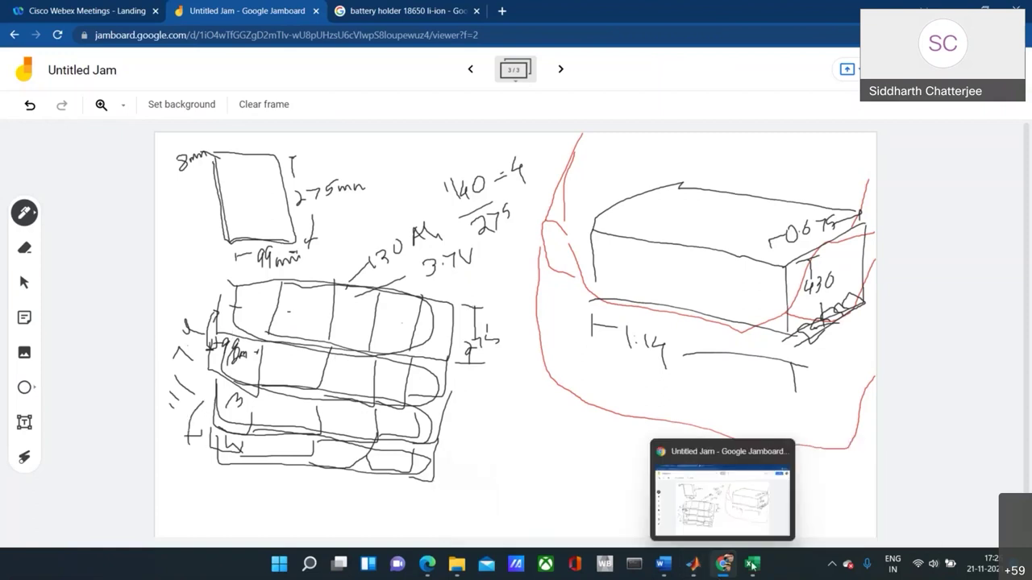
mouse_move(751, 566)
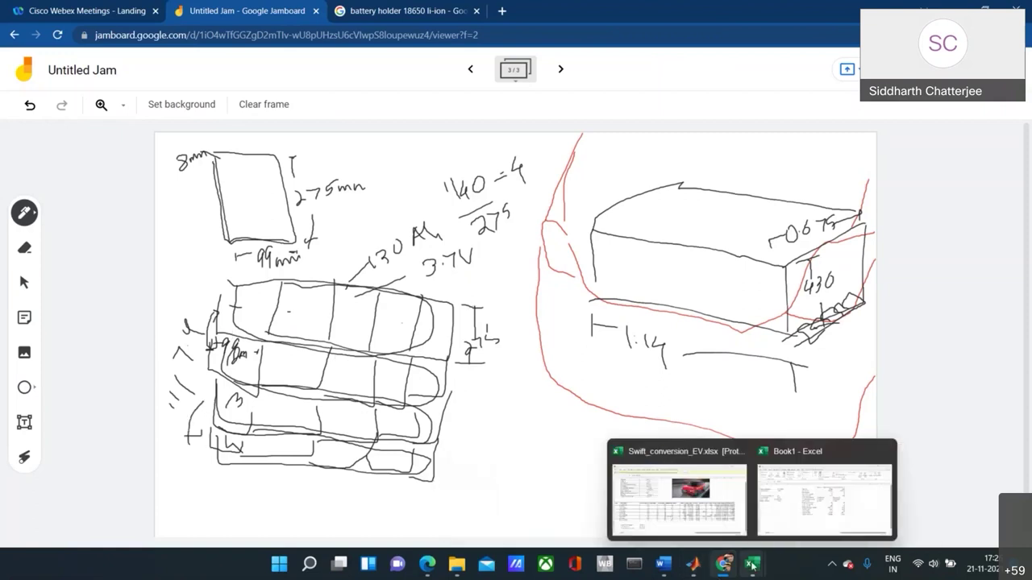
left_click(728, 511)
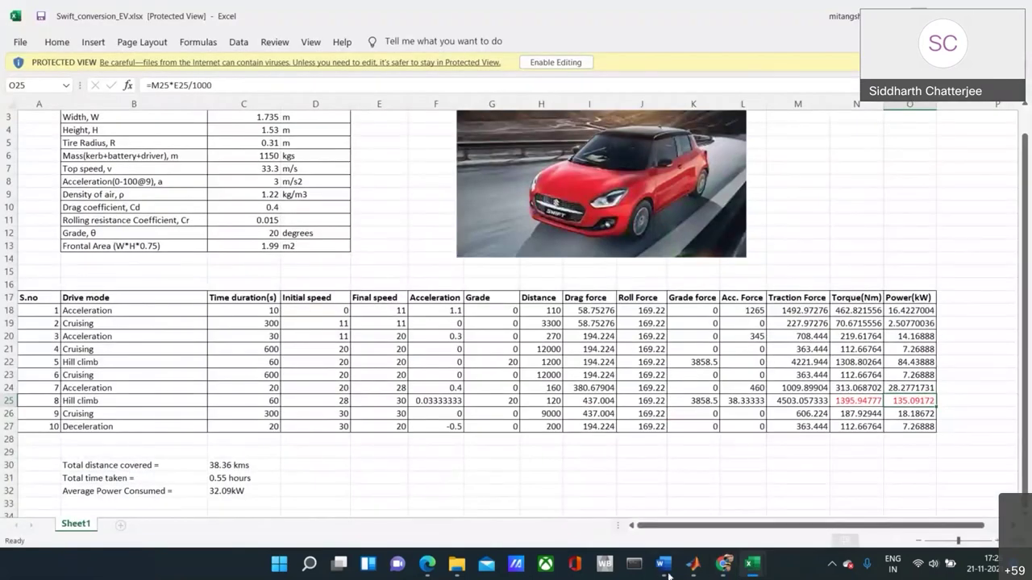
mouse_move(752, 567)
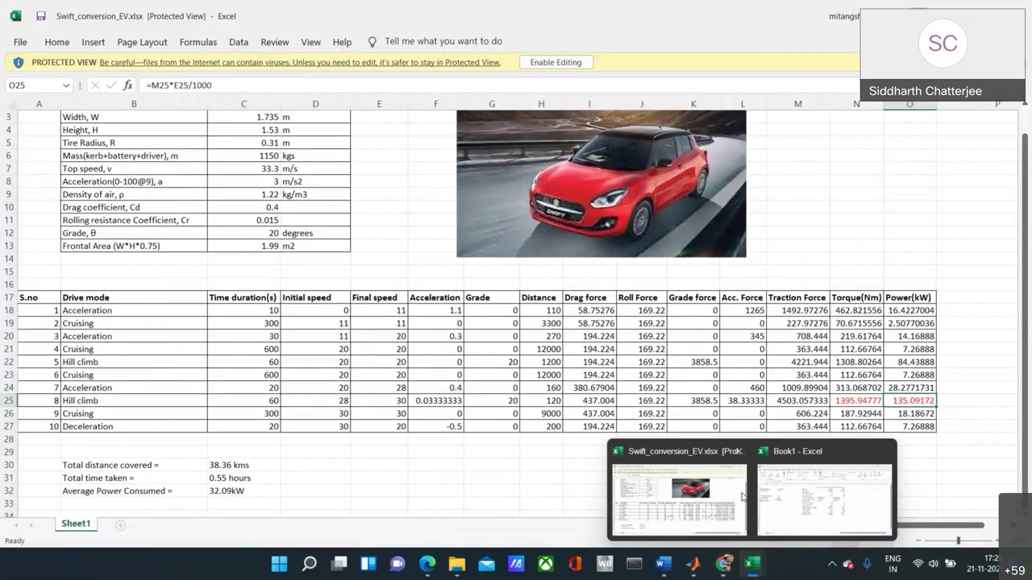
left_click(758, 493)
mouse_move(724, 565)
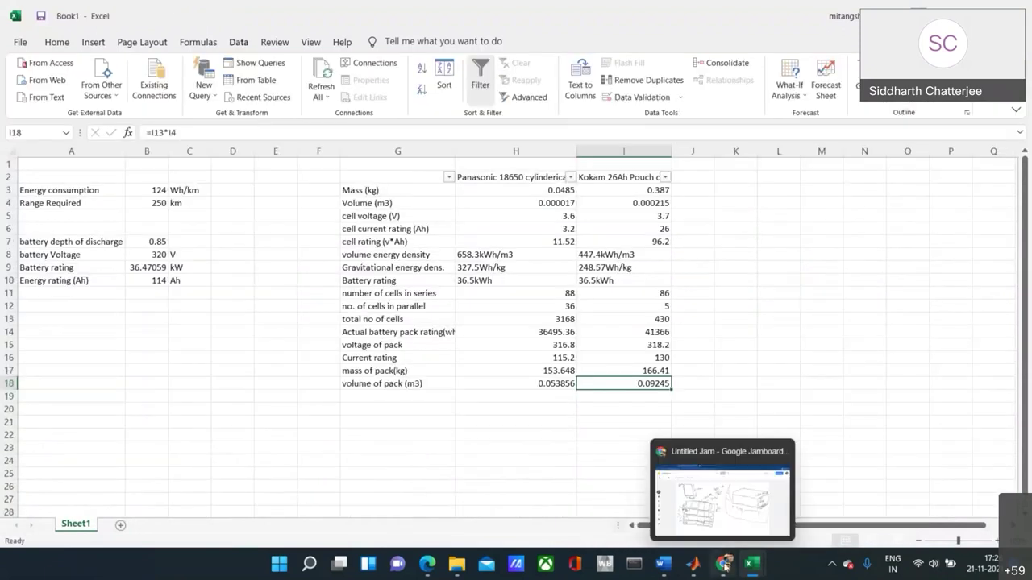
left_click(716, 501)
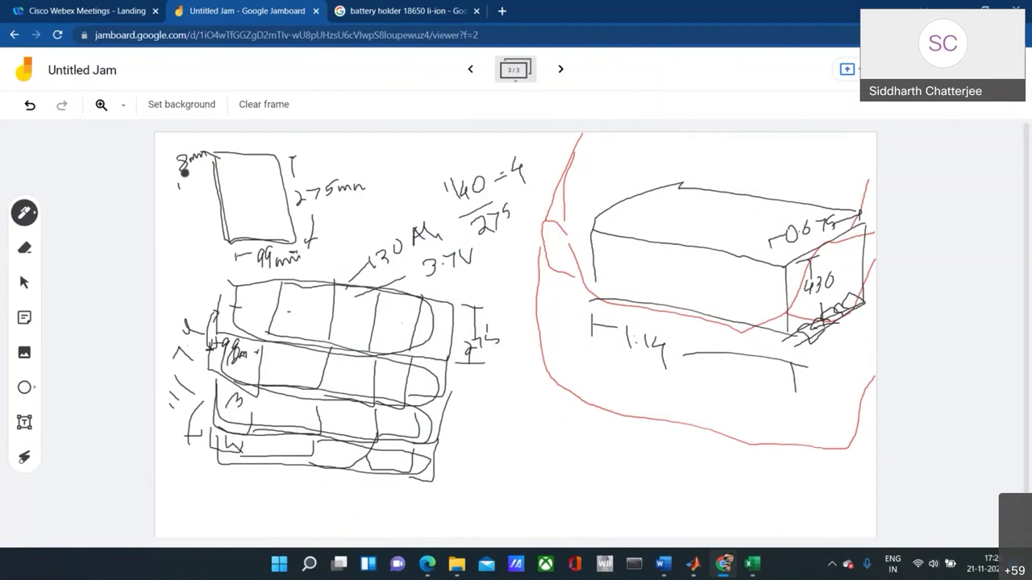
Write "86 cell" after the 275mm dimension
mouse_move(176, 185)
left_mouse_down()
mouse_move(177, 195)
mouse_move(187, 184)
left_mouse_up()
mouse_move(400, 179)
left_mouse_down()
mouse_move(392, 166)
mouse_move(397, 181)
left_mouse_up()
left_click_drag(420, 140, 409, 173)
left_click_drag(428, 155, 432, 169)
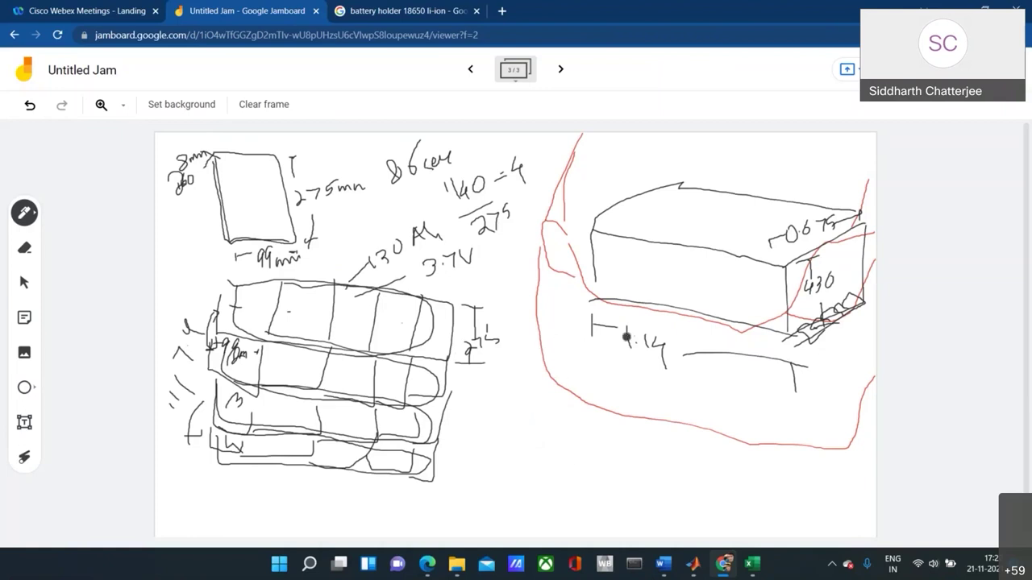
Retrace the pack box's lower and left edges and write 21×4=84 beside it
mouse_move(620, 302)
left_mouse_down()
mouse_move(787, 329)
mouse_move(595, 303)
mouse_move(560, 328)
left_mouse_up()
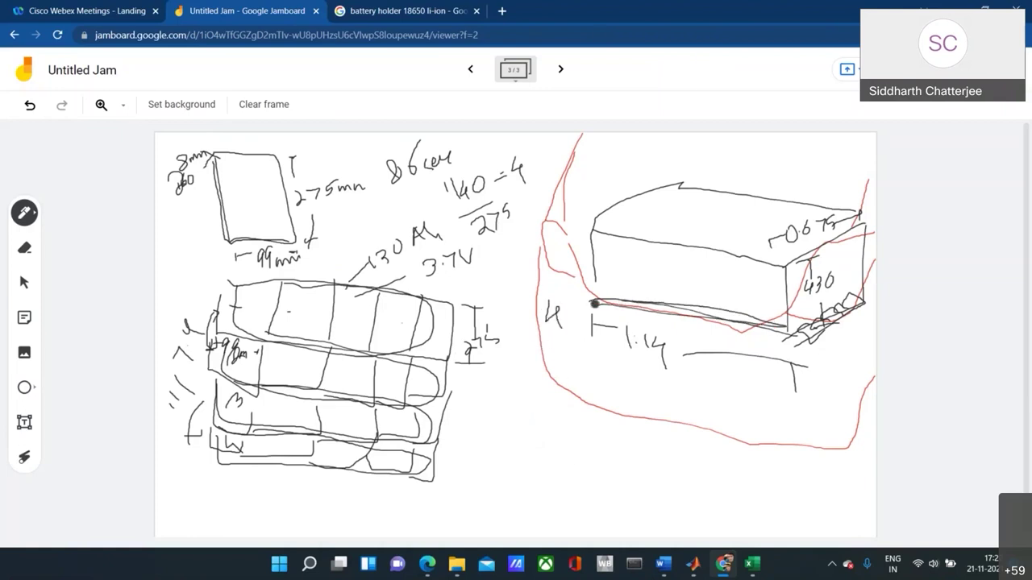
left_click_drag(595, 283, 593, 225)
left_click_drag(500, 286, 535, 274)
left_click_drag(536, 260, 527, 276)
mouse_move(548, 237)
left_mouse_down()
mouse_move(555, 265)
mouse_move(566, 251)
left_mouse_up()
mouse_move(559, 257)
left_mouse_down()
mouse_move(569, 261)
mouse_move(584, 237)
mouse_move(593, 263)
left_mouse_up()
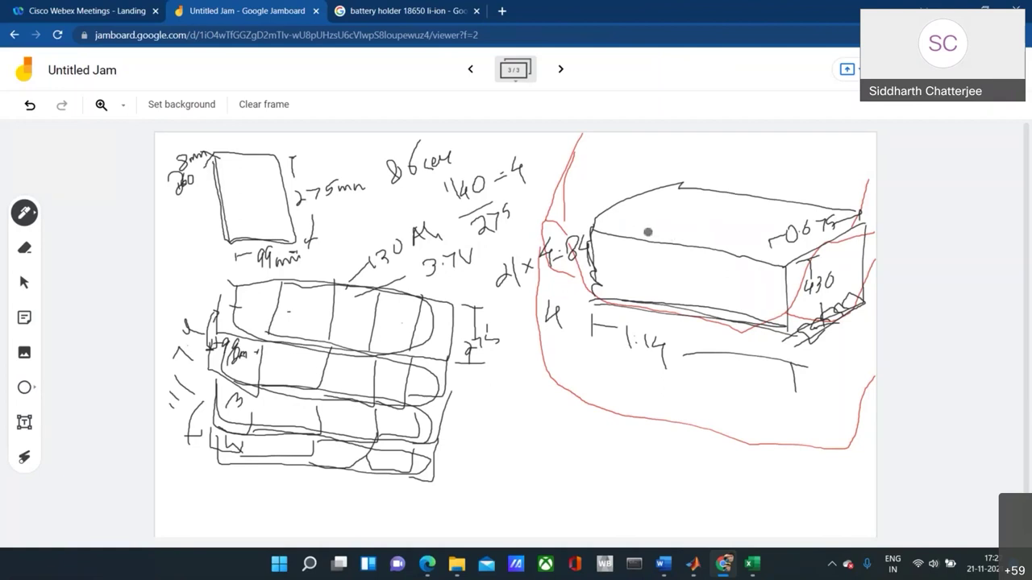
Sketch two cell strips on the box top and work 21×20=420, +20=440 below it
mouse_move(676, 232)
left_mouse_down()
mouse_move(731, 191)
mouse_move(666, 202)
mouse_move(650, 218)
left_mouse_up()
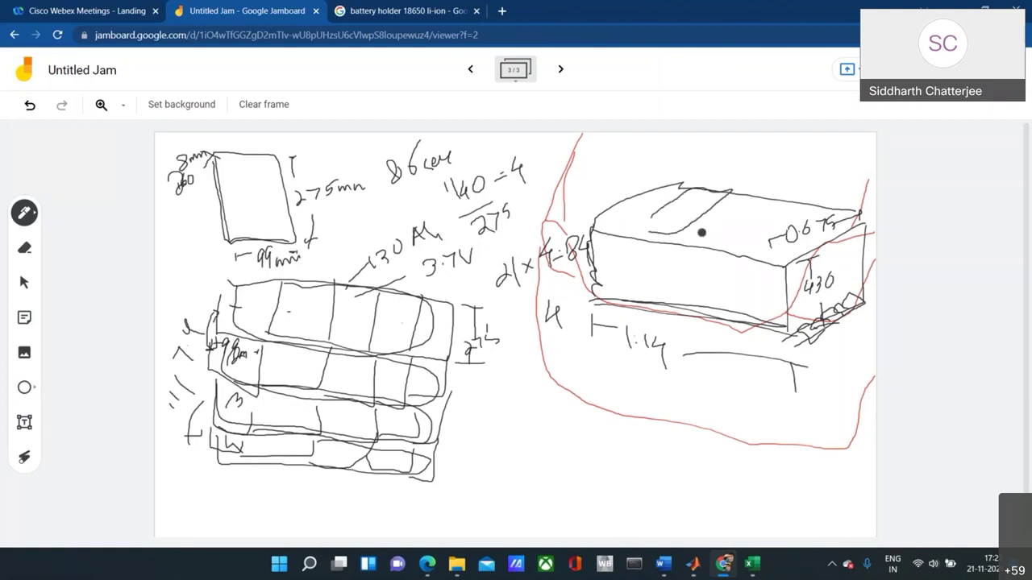
mouse_move(717, 237)
left_mouse_down()
mouse_move(762, 195)
mouse_move(723, 188)
left_mouse_up()
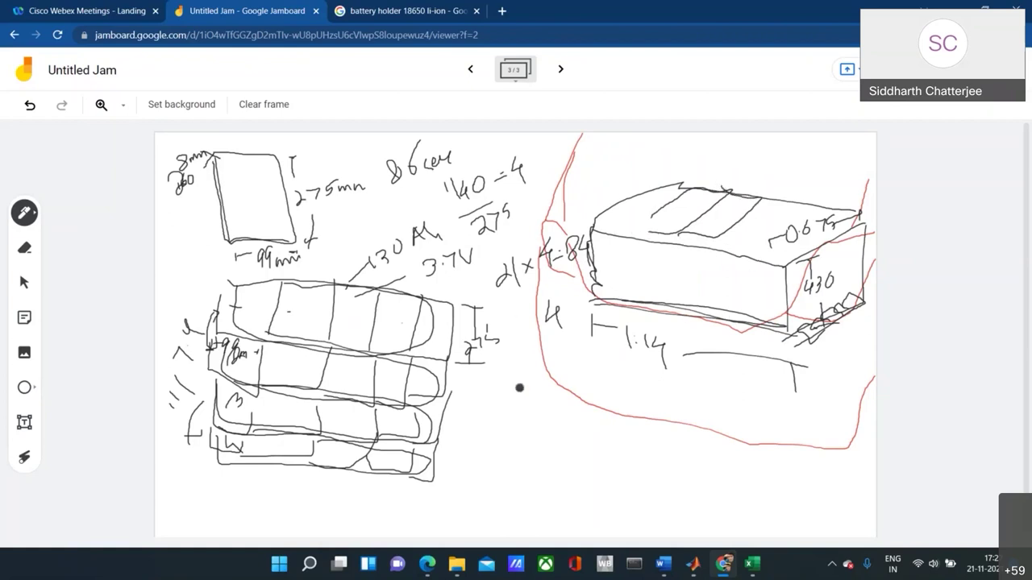
mouse_move(495, 408)
left_mouse_down()
mouse_move(520, 414)
mouse_move(544, 402)
mouse_move(534, 403)
left_mouse_up()
left_click_drag(564, 372, 562, 374)
left_click_drag(516, 444, 534, 438)
mouse_move(572, 399)
left_mouse_down()
mouse_move(569, 415)
mouse_move(582, 418)
mouse_move(601, 395)
mouse_move(587, 391)
left_mouse_up()
mouse_move(587, 435)
left_mouse_down()
mouse_move(578, 448)
mouse_move(615, 420)
left_mouse_up()
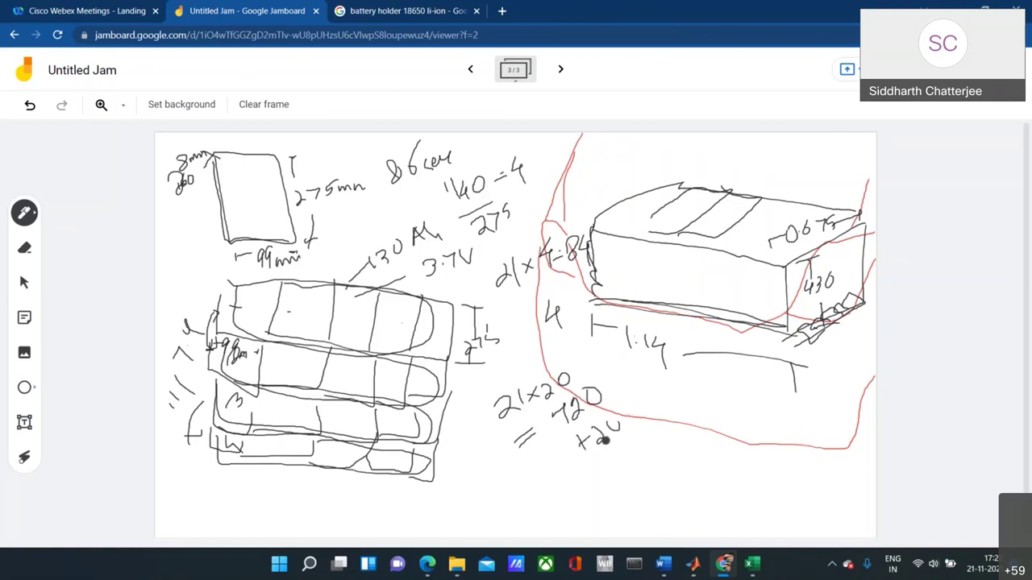
left_click_drag(580, 482, 570, 495)
left_click_drag(587, 483, 575, 498)
mouse_move(603, 465)
left_mouse_down()
mouse_move(608, 484)
mouse_move(642, 471)
mouse_move(634, 476)
mouse_move(641, 449)
left_mouse_up()
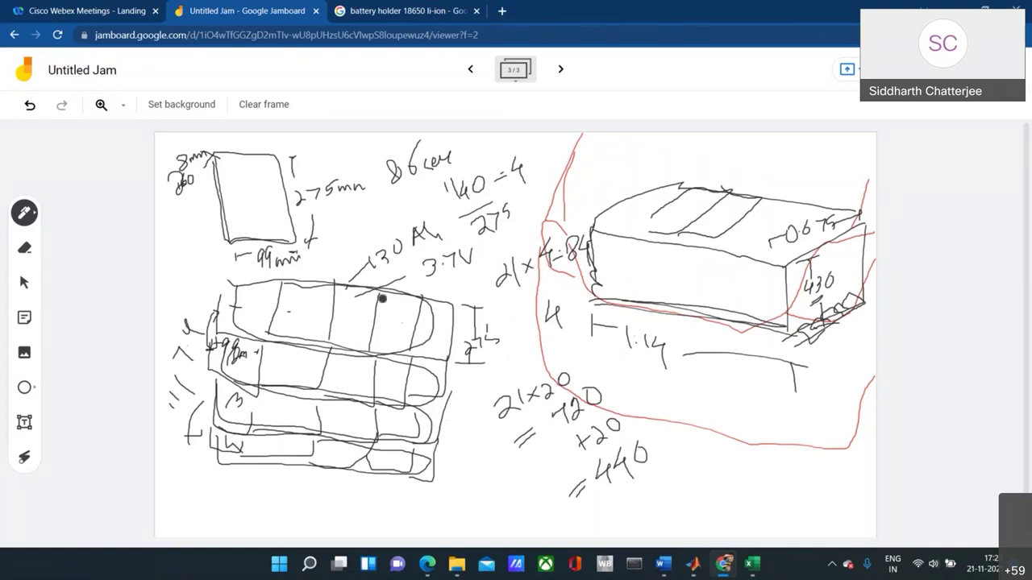
Add a blank fourth frame and bring up the shape tool's shape choices
left_click(560, 69)
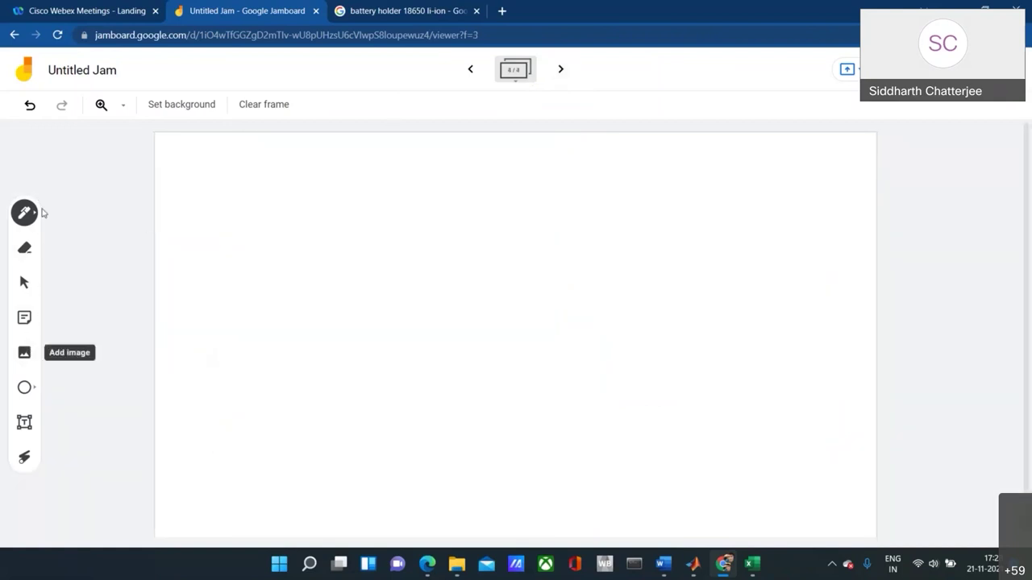
left_click(27, 387)
left_click(35, 393)
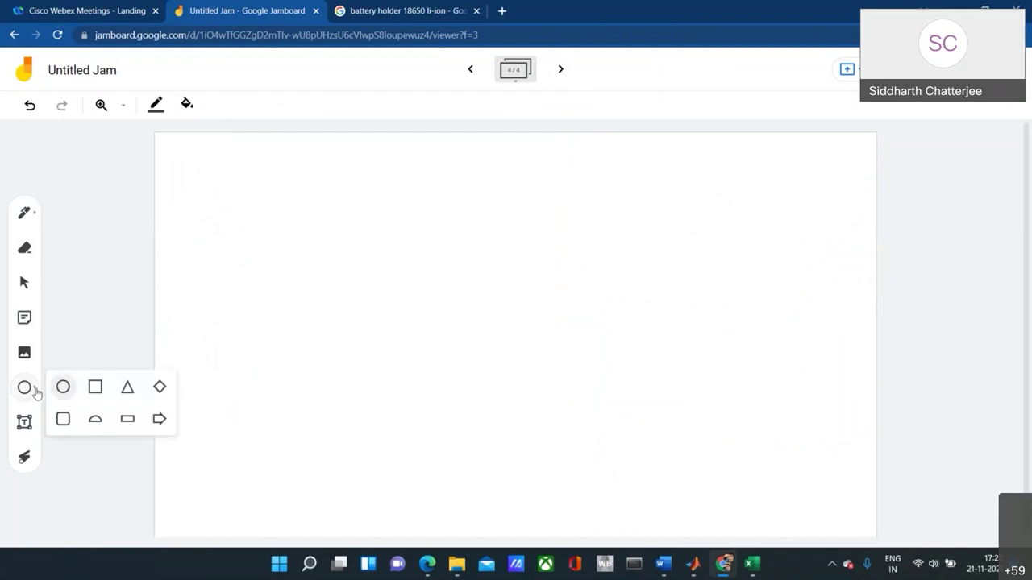
Draw a wide rectangle near the top of the new frame
left_click(95, 390)
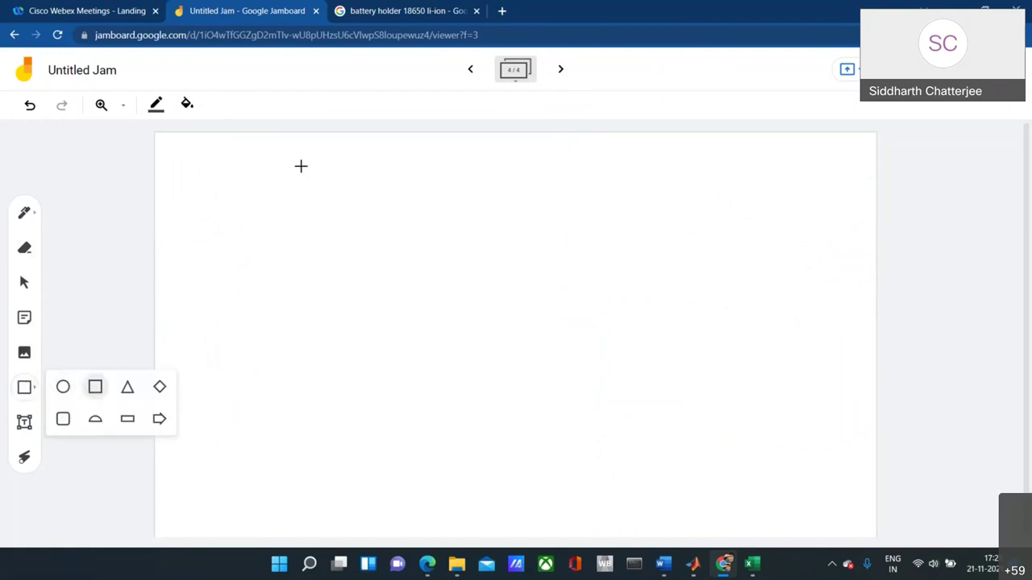
left_click_drag(288, 165, 535, 219)
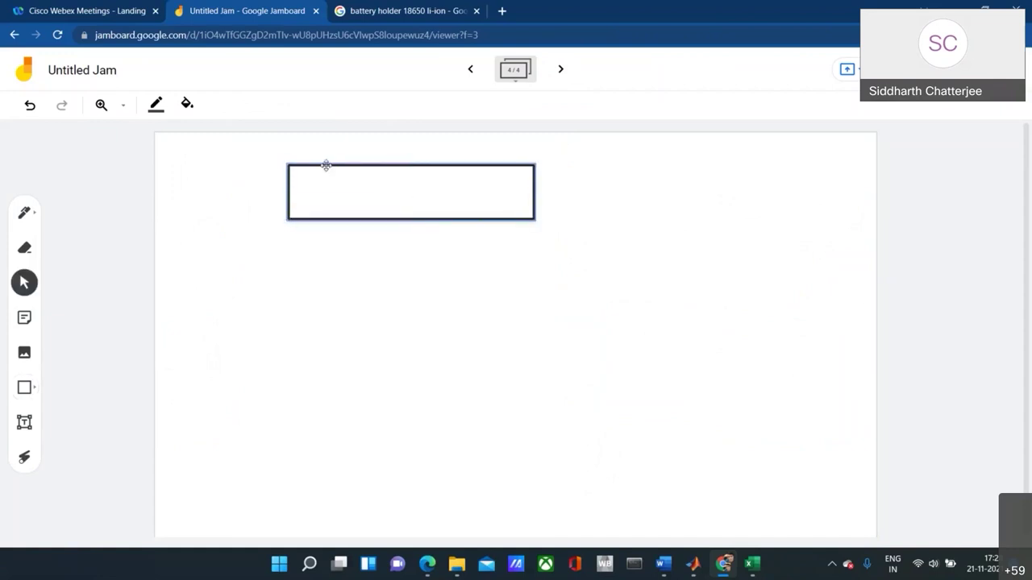
left_click_drag(338, 189, 328, 165)
left_click(205, 251)
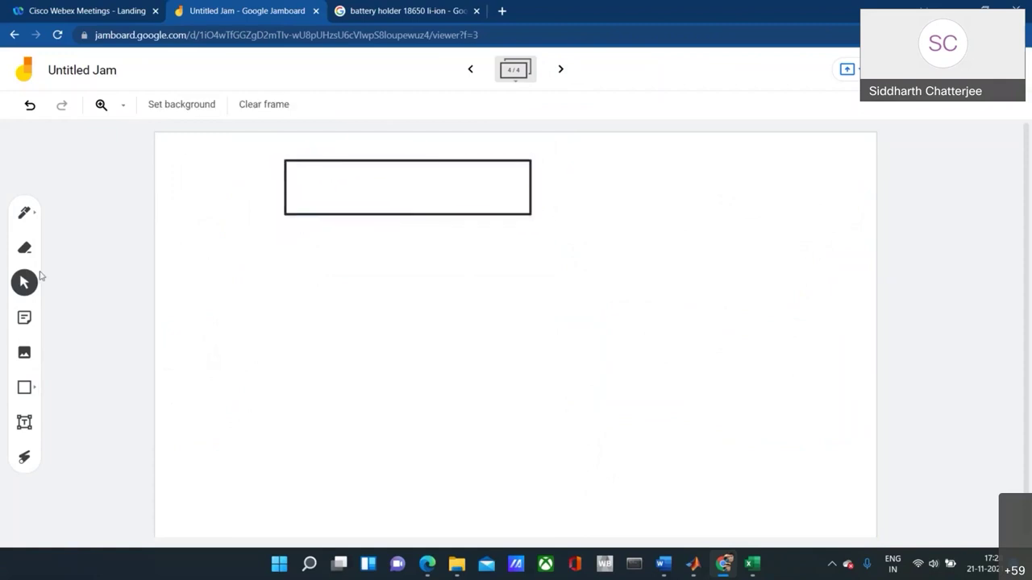
With the pen, write 3.7V 130Ah inside the rectangle and draw a leader line to a 5 cell note
left_click(24, 214)
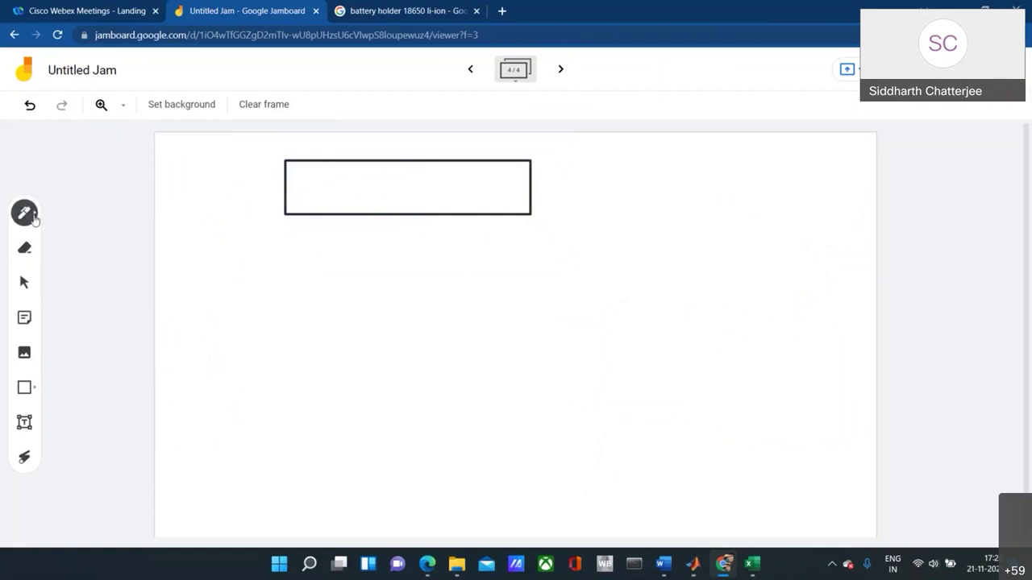
left_click(34, 219)
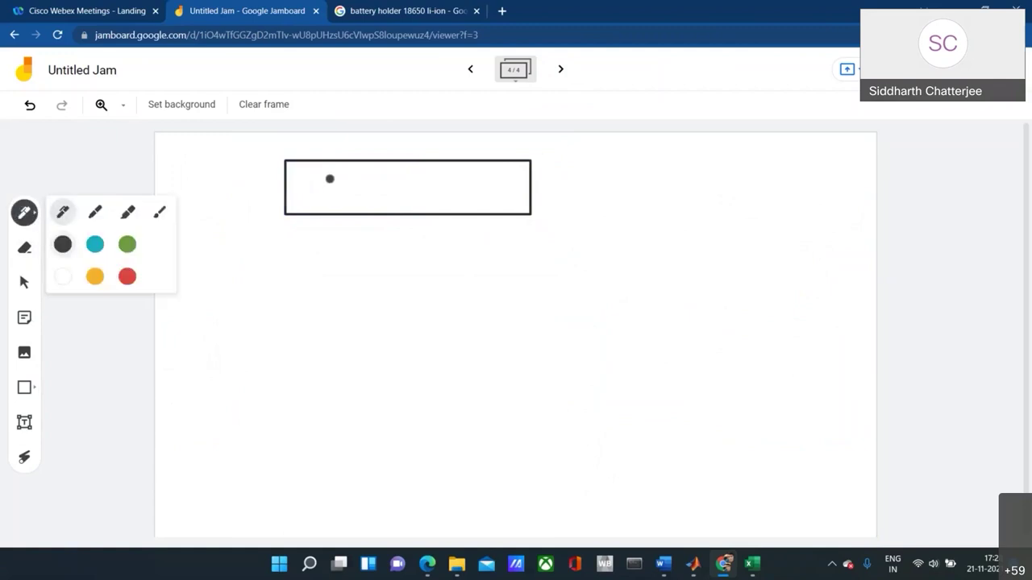
mouse_move(294, 178)
left_mouse_down()
mouse_move(293, 198)
mouse_move(325, 201)
mouse_move(376, 169)
mouse_move(408, 196)
mouse_move(427, 195)
mouse_move(436, 175)
mouse_move(442, 185)
mouse_move(460, 164)
mouse_move(471, 192)
left_mouse_up()
left_click_drag(454, 182, 471, 182)
mouse_move(514, 173)
left_mouse_down()
mouse_move(562, 154)
mouse_move(576, 159)
mouse_move(567, 171)
mouse_move(617, 141)
mouse_move(620, 158)
left_mouse_up()
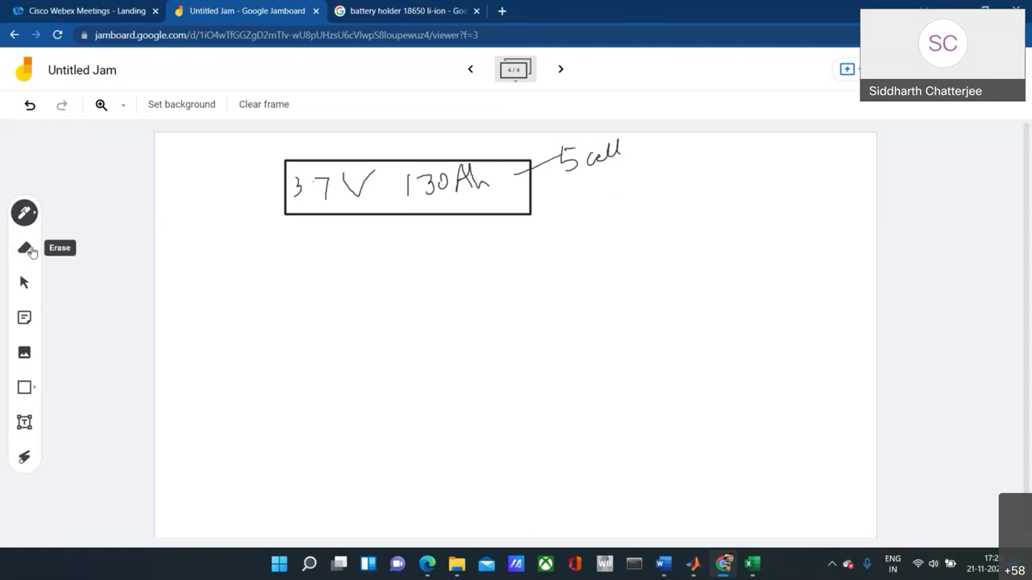
Draw a second and third rectangle stacked under the first
left_click(26, 387)
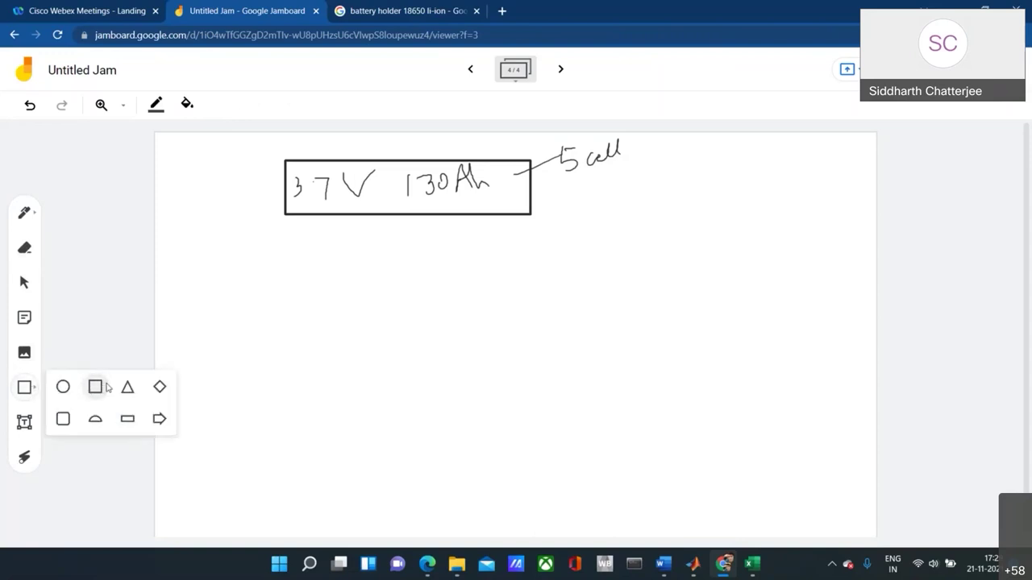
left_click_drag(285, 216, 532, 257)
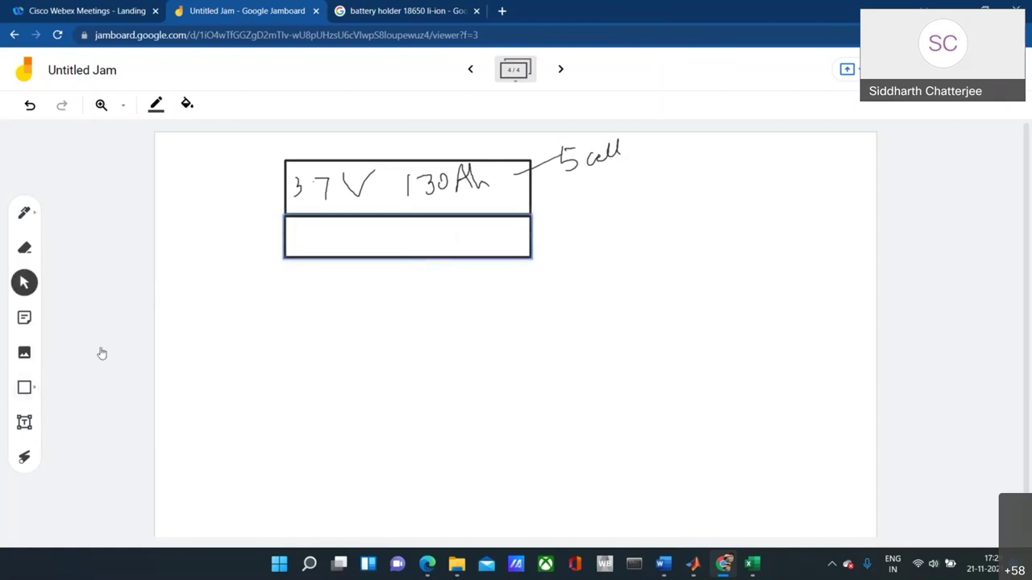
left_click(29, 389)
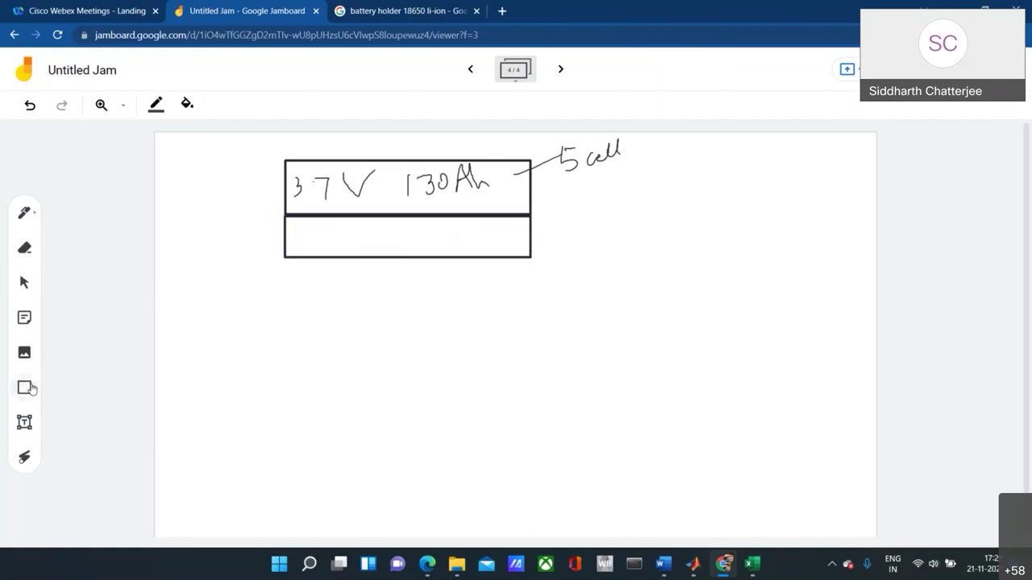
left_click(27, 387)
left_click(96, 388)
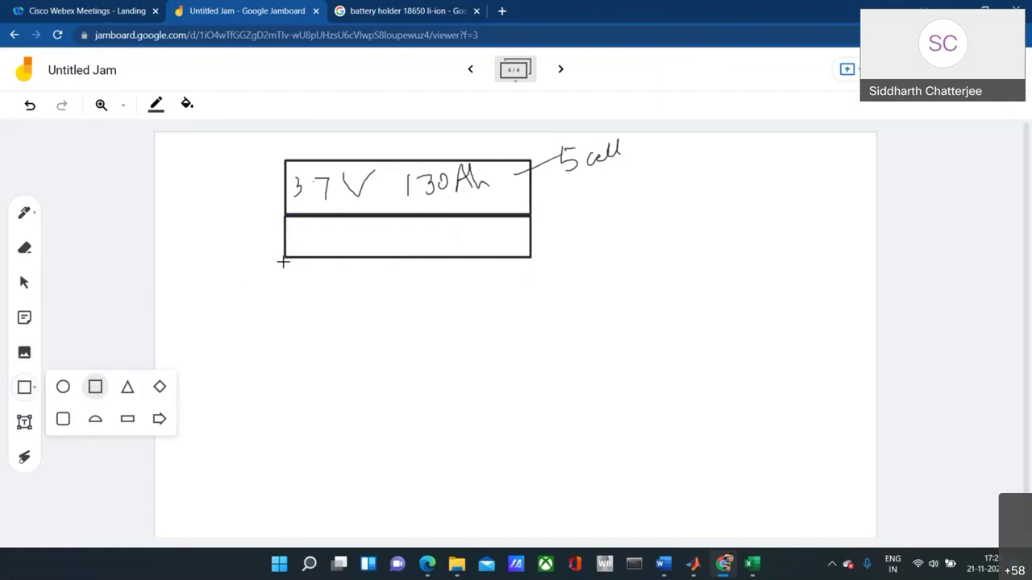
left_click_drag(282, 259, 532, 298)
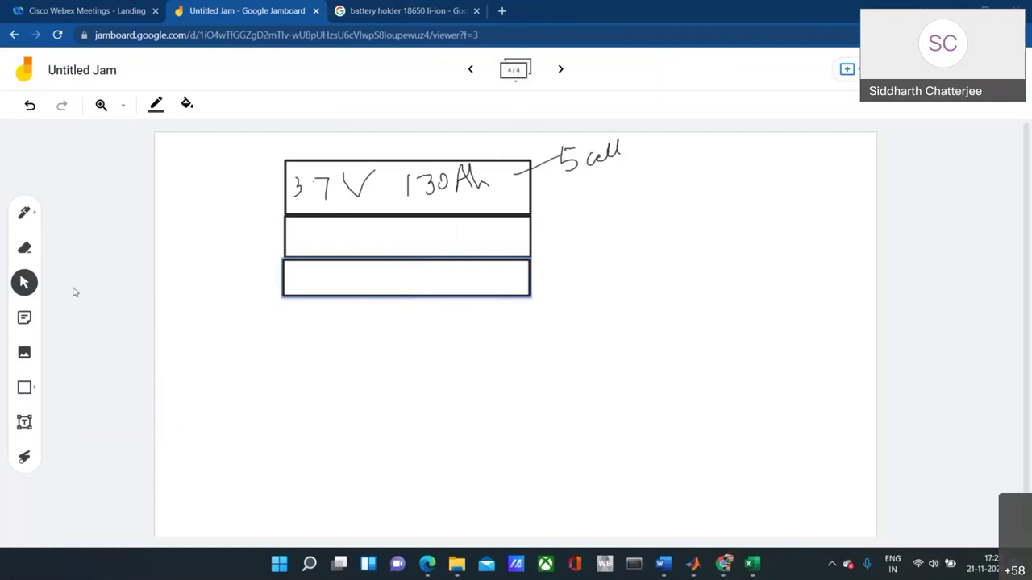
Add a fourth and fifth rectangle at the bottom of the stack
left_click(25, 388)
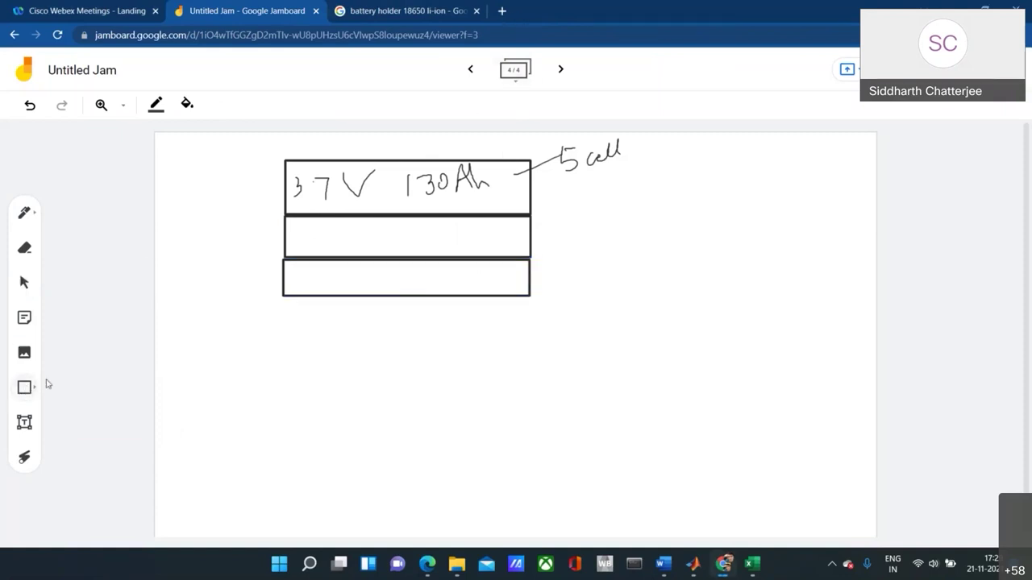
left_click(29, 396)
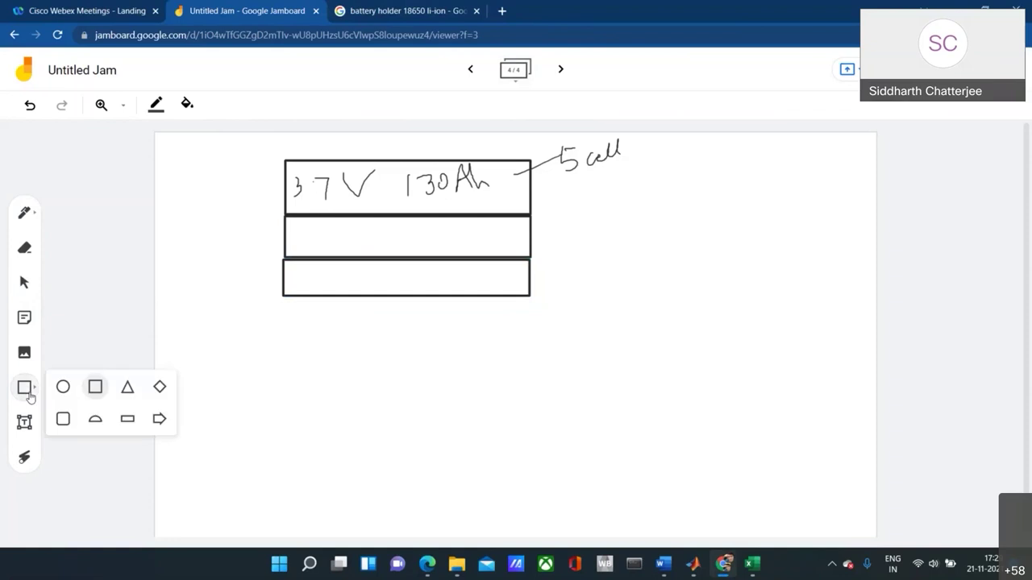
left_click_drag(280, 297, 530, 330)
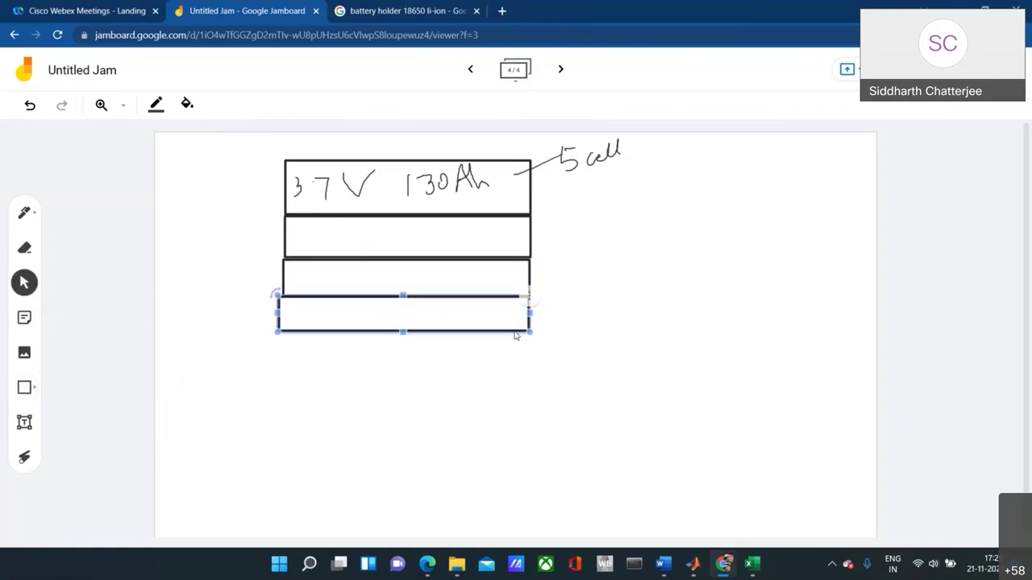
left_click(25, 390)
left_click(96, 389)
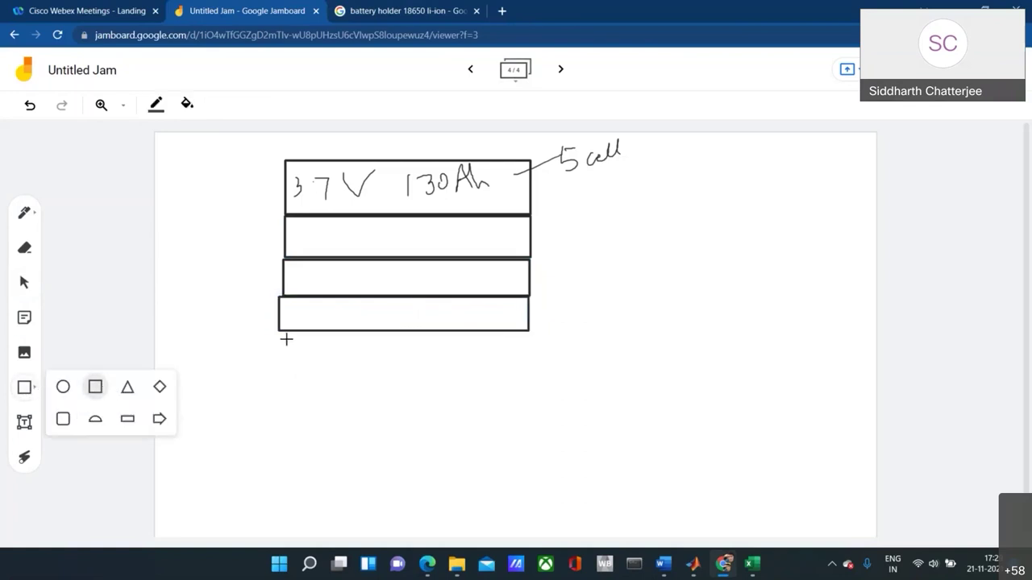
left_click_drag(282, 331, 529, 369)
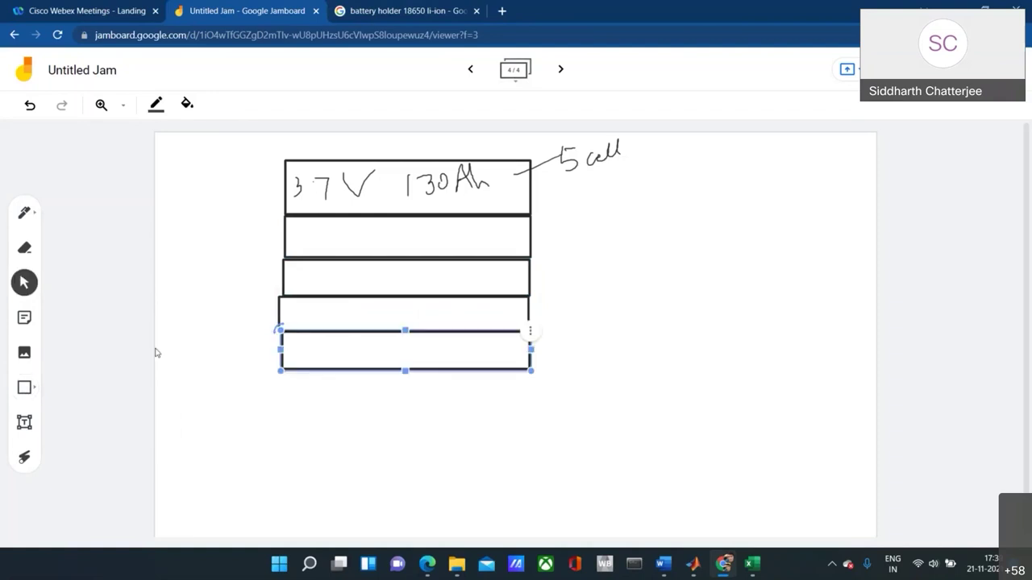
Switch the pen to red, sketch trial strokes, then undo them along with the fifth box
left_click(24, 213)
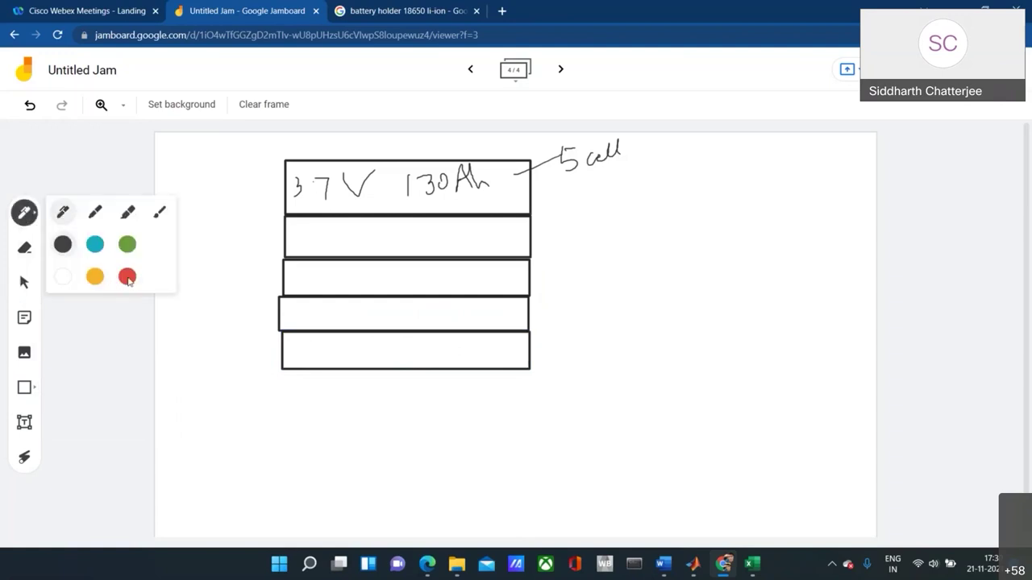
left_click(127, 276)
left_click_drag(282, 185, 281, 193)
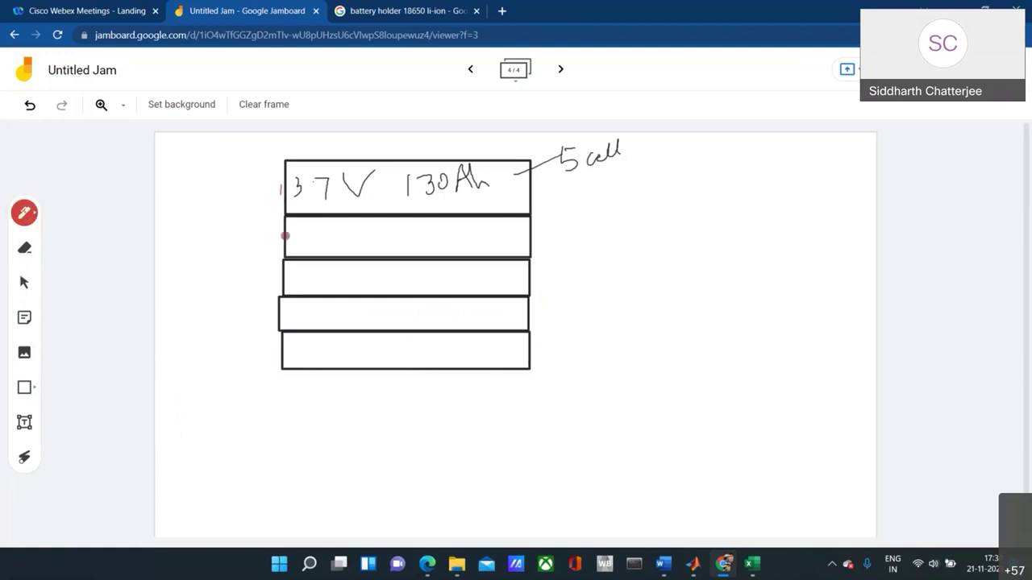
left_click_drag(284, 235, 282, 359)
left_click_drag(540, 329, 592, 313)
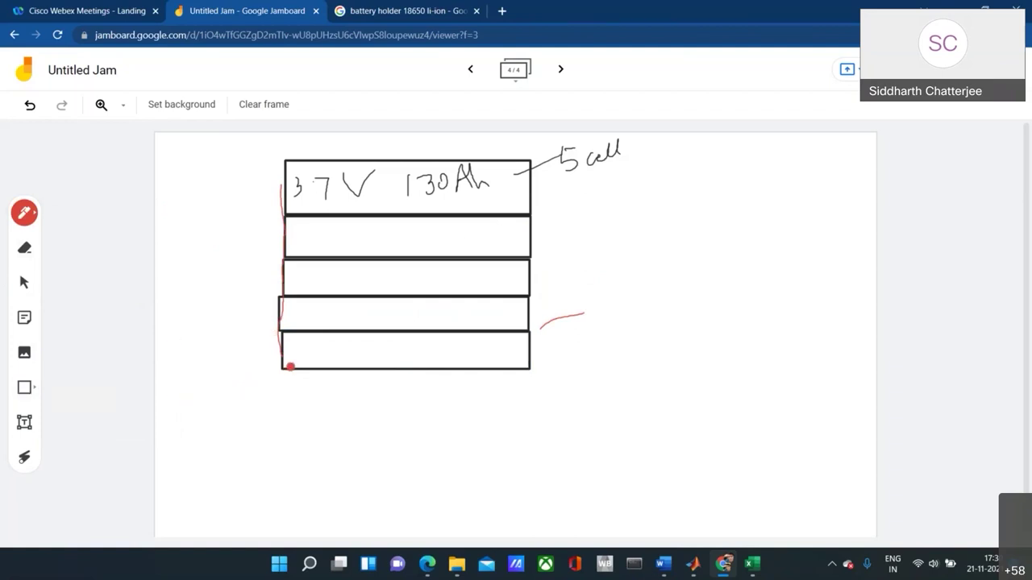
left_click(24, 391)
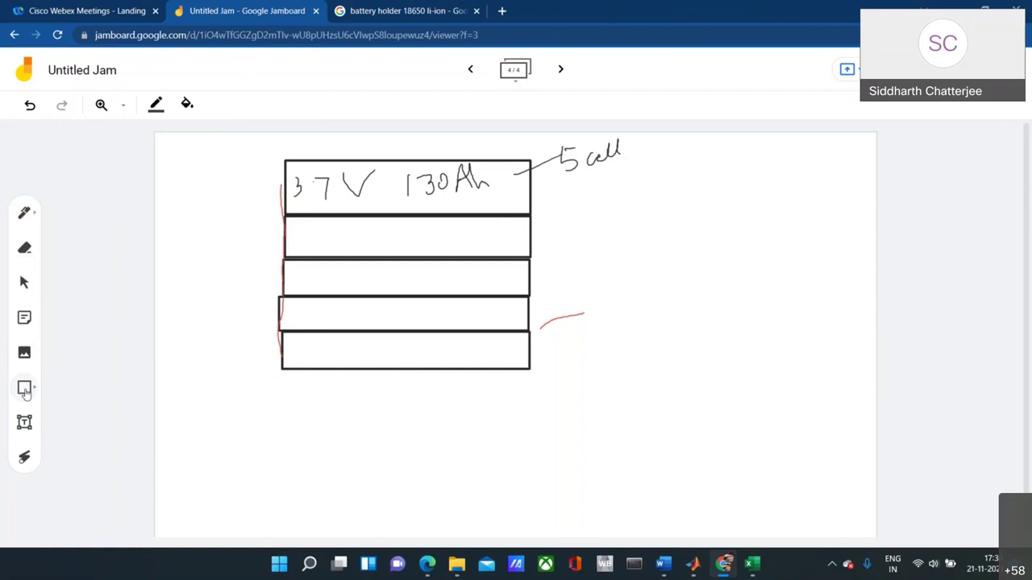
left_click(30, 107)
left_click(29, 106)
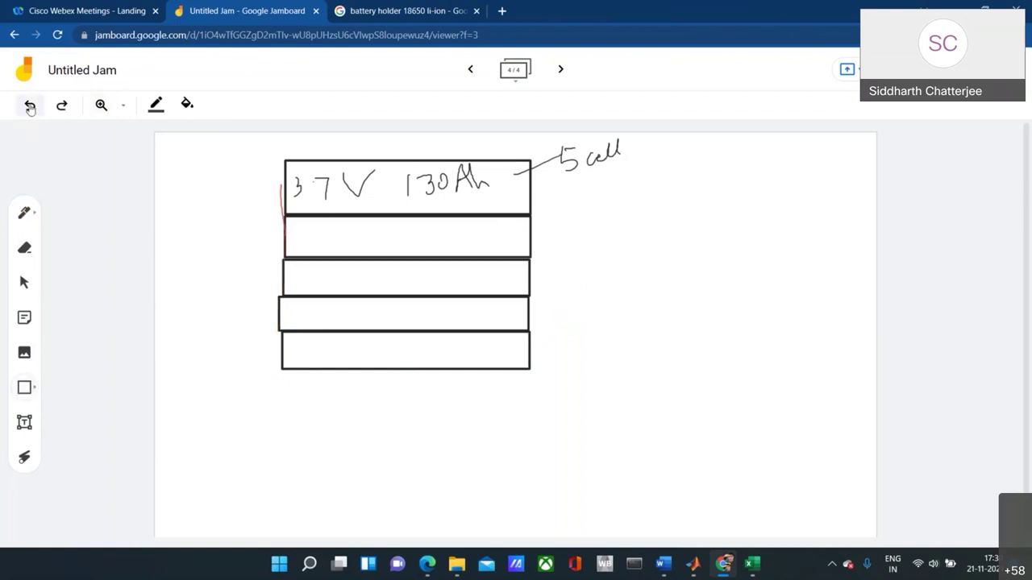
left_click(30, 106)
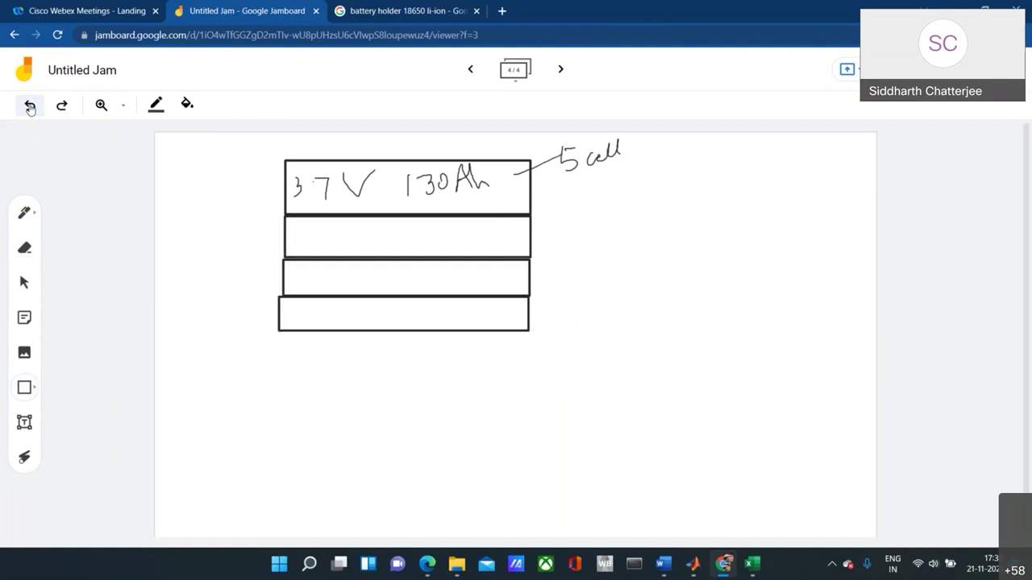
Draw a red bracket down the stack and write an underlined 14.8V 130Ah on a leader line
left_click(25, 212)
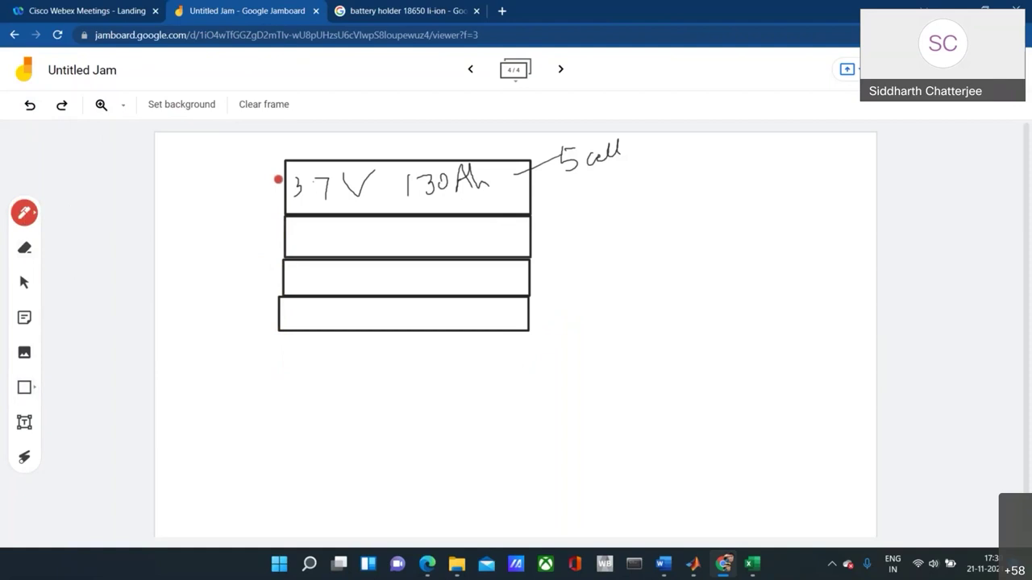
left_click_drag(278, 179, 282, 326)
left_click_drag(530, 234, 567, 234)
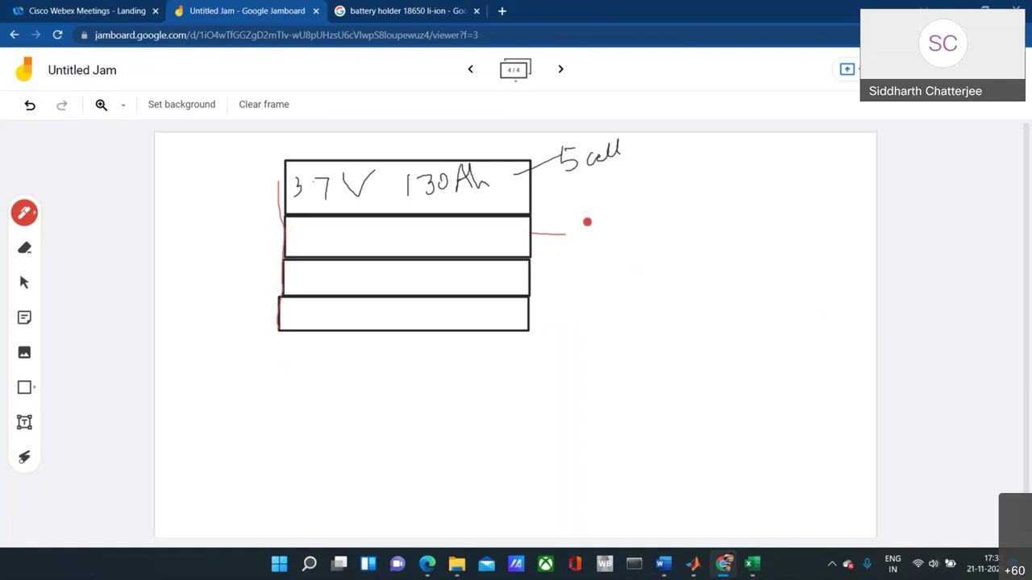
mouse_move(585, 234)
left_mouse_down()
mouse_move(589, 219)
mouse_move(608, 234)
mouse_move(590, 228)
mouse_move(622, 202)
mouse_move(624, 217)
mouse_move(632, 201)
mouse_move(651, 215)
mouse_move(658, 187)
mouse_move(695, 218)
left_mouse_up()
left_click(613, 217)
mouse_move(711, 179)
left_mouse_down()
mouse_move(720, 196)
mouse_move(711, 207)
mouse_move(744, 177)
mouse_move(749, 187)
left_mouse_up()
left_click_drag(752, 161, 760, 183)
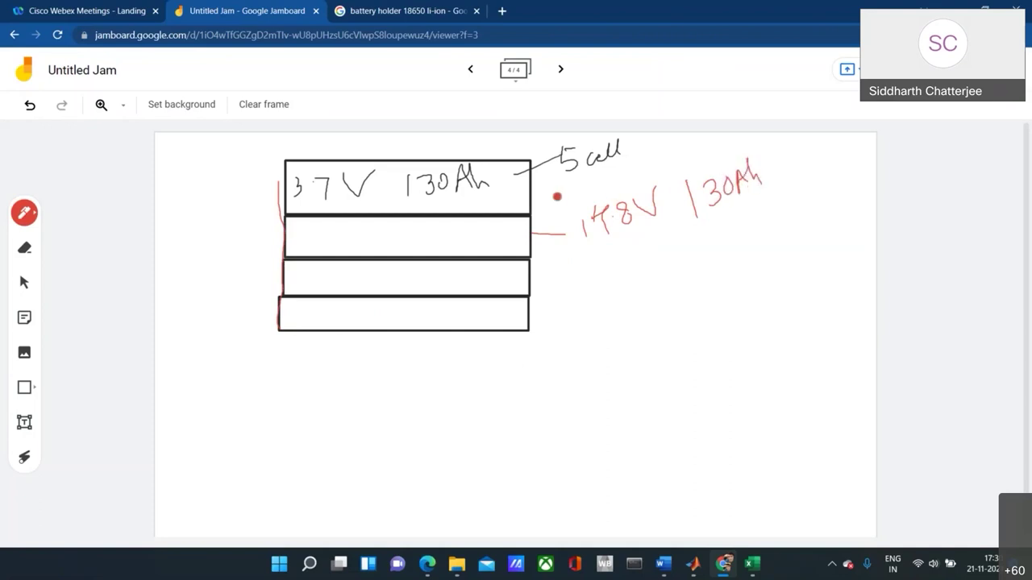
mouse_move(653, 253)
left_mouse_down()
mouse_move(836, 247)
mouse_move(650, 245)
mouse_move(673, 258)
mouse_move(661, 246)
mouse_move(833, 239)
mouse_move(658, 261)
mouse_move(667, 252)
left_mouse_up()
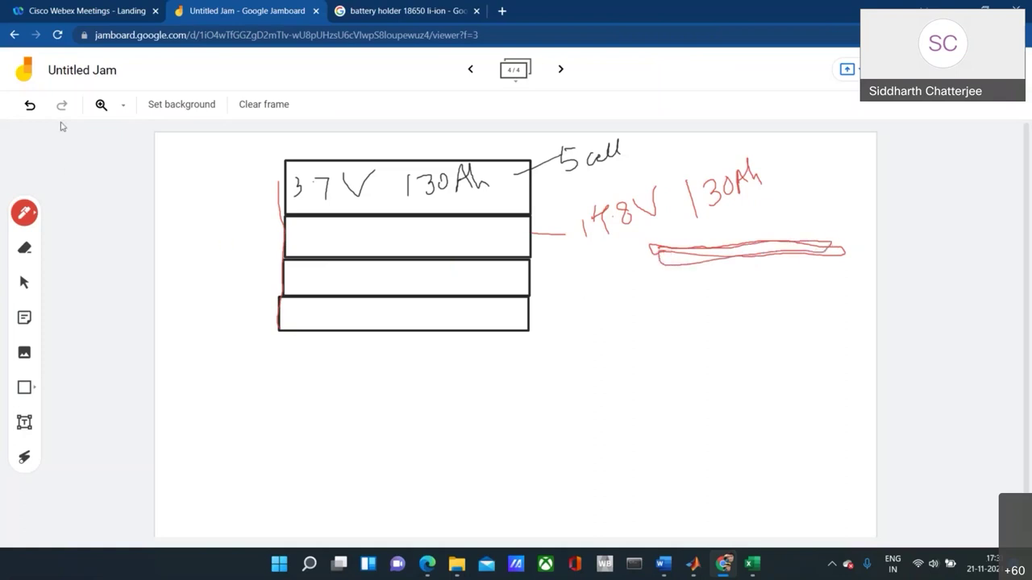
Undo the red loop and 'Ah', then draw a trial thin rectangle right of the label and undo it
left_click(32, 106)
left_click(32, 107)
left_click(32, 107)
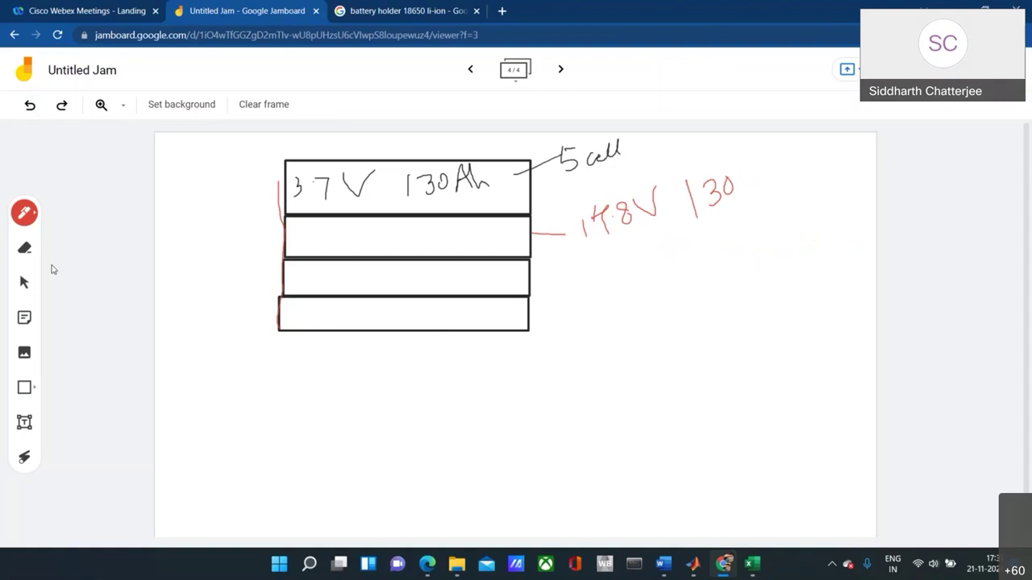
left_click(26, 388)
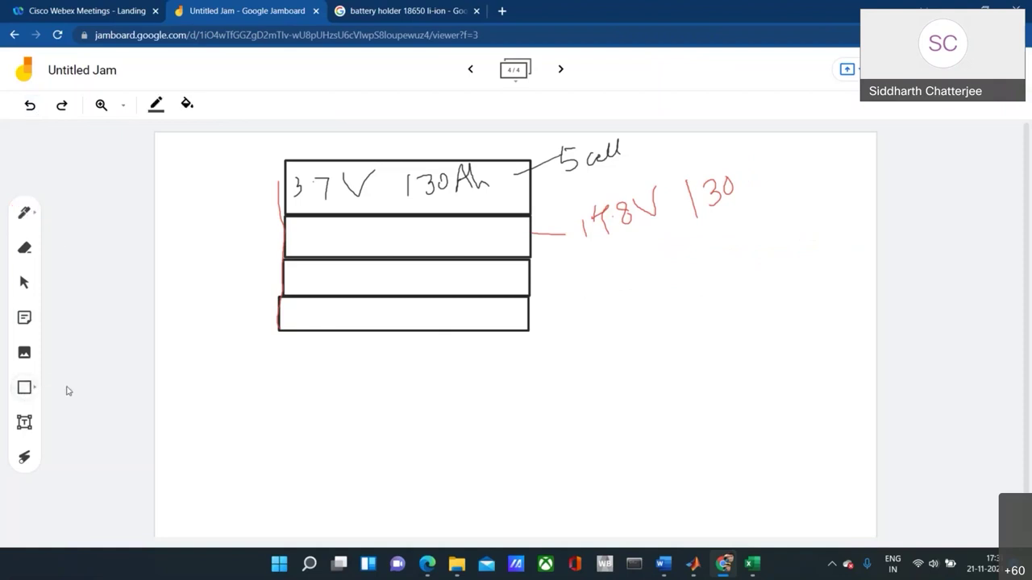
left_click(27, 391)
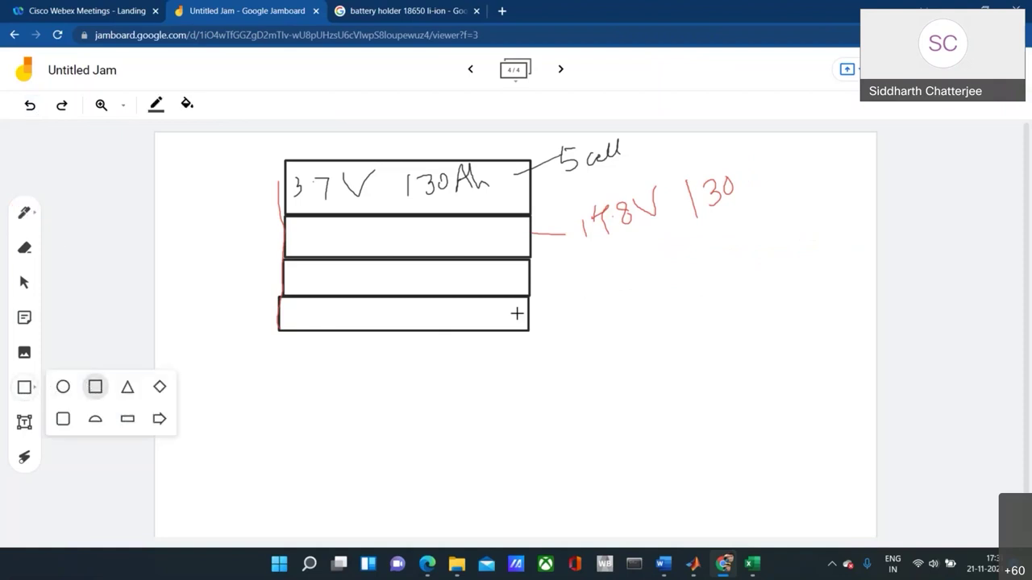
left_click_drag(672, 255, 864, 275)
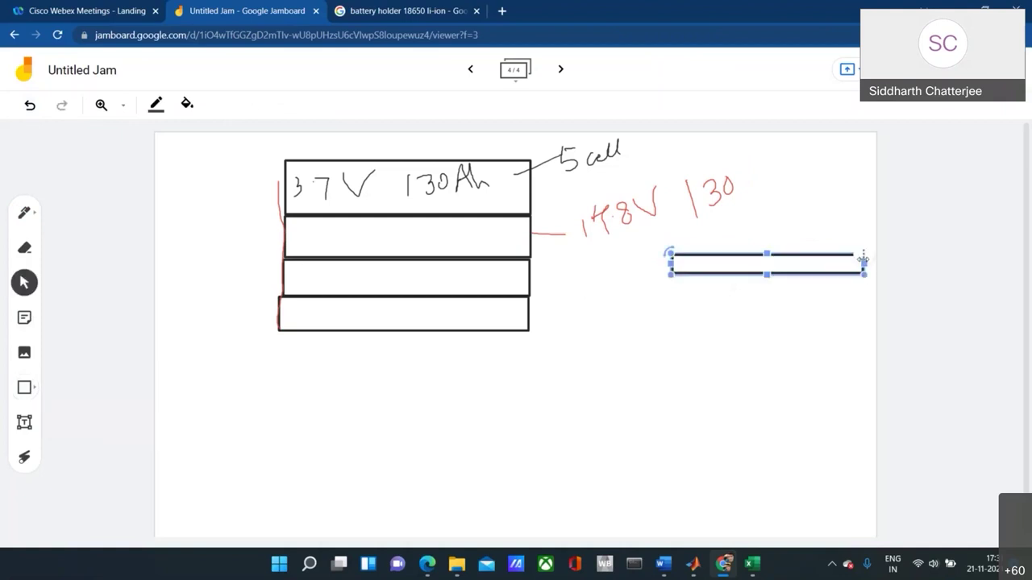
left_click_drag(767, 275, 791, 260)
left_click_drag(865, 274, 797, 263)
left_click(26, 107)
left_click(29, 112)
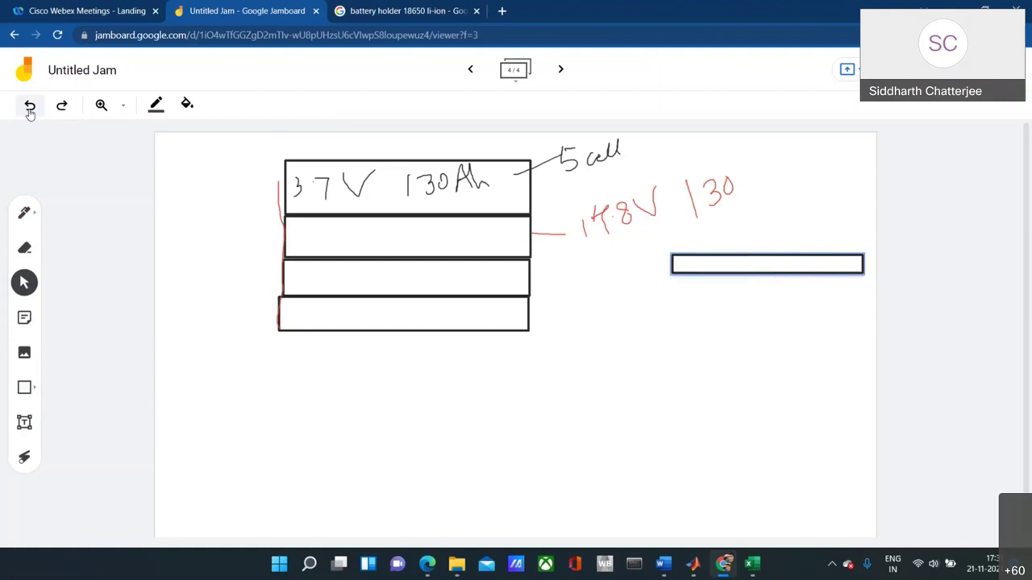
left_click(29, 112)
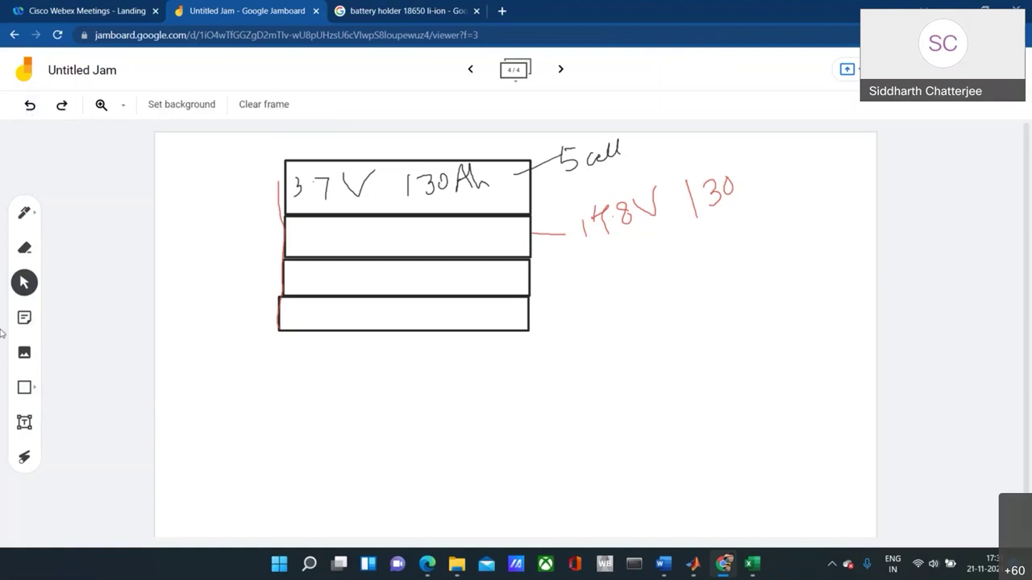
Draw a long thin rectangle below the label and widen it to the right
left_click(25, 390)
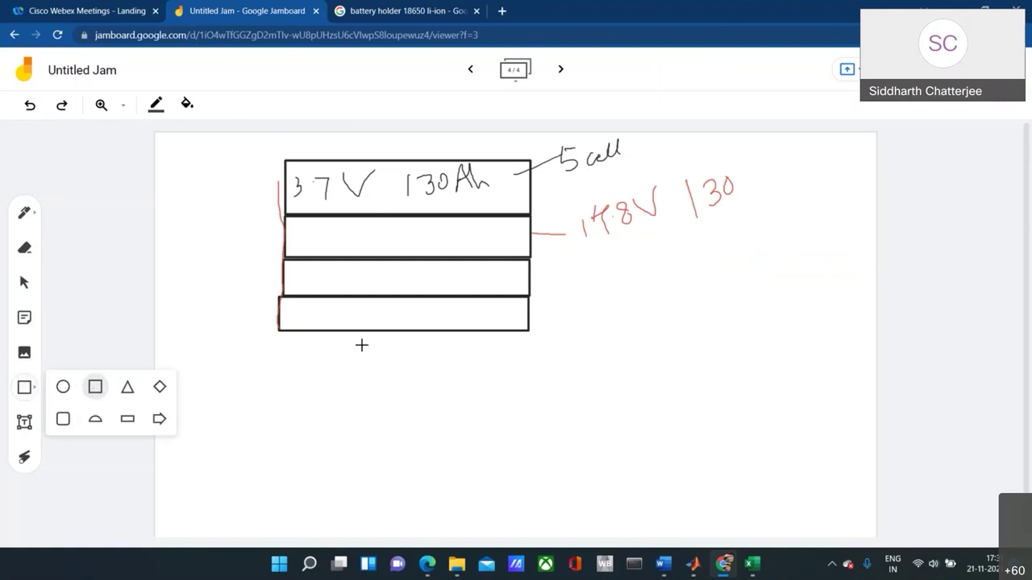
left_click_drag(656, 258, 758, 277)
left_click(819, 237)
left_click(758, 267)
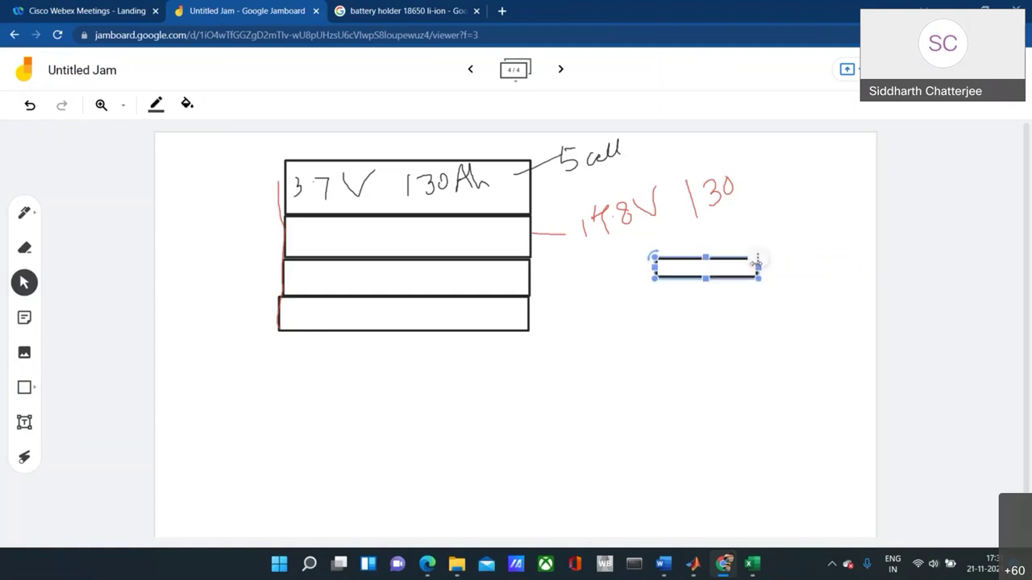
left_click_drag(758, 266, 863, 267)
left_click(777, 304)
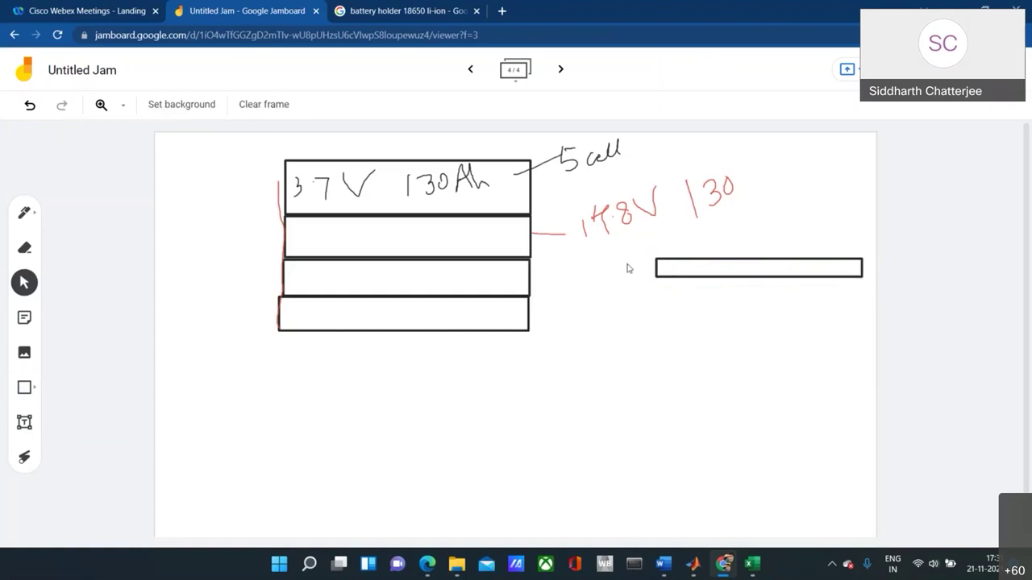
With the red pen, add a note left of the rectangle and underline the 3.7
left_click(22, 216)
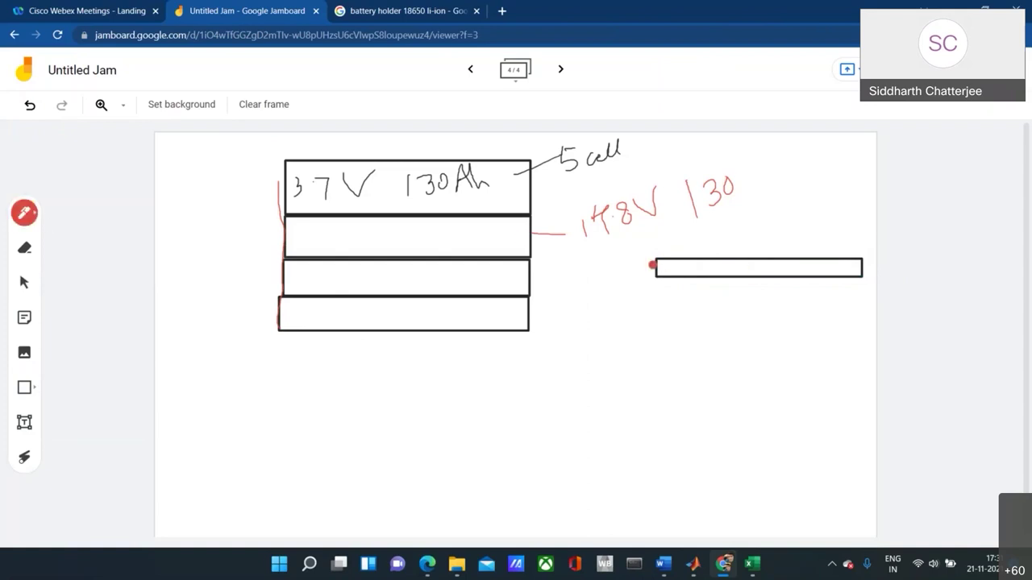
mouse_move(596, 272)
left_mouse_down()
mouse_move(595, 281)
mouse_move(606, 276)
mouse_move(605, 258)
mouse_move(613, 272)
mouse_move(627, 267)
mouse_move(657, 216)
left_mouse_up()
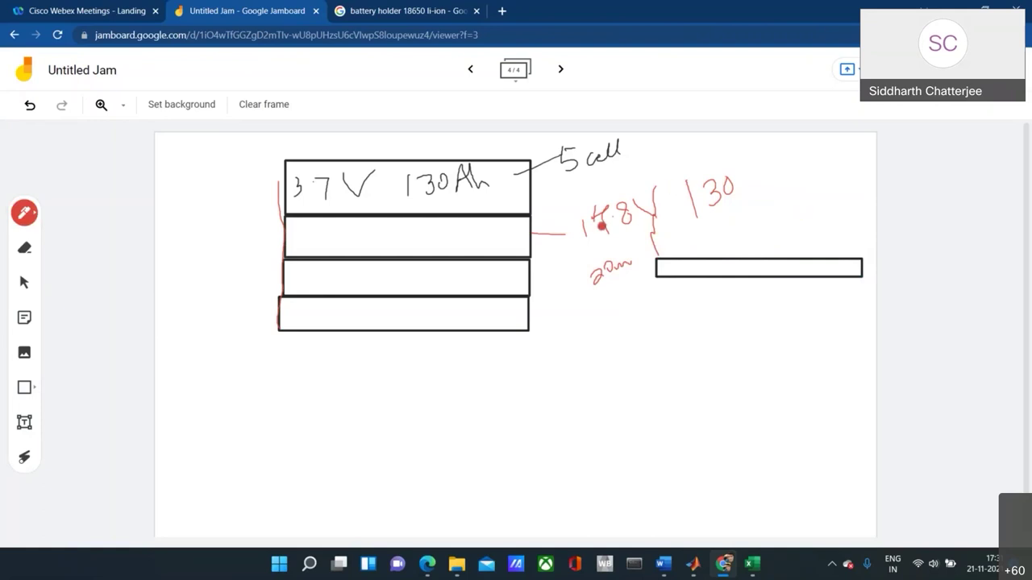
left_click_drag(309, 206, 341, 206)
Underline 130Ah and label the second, third and bottom boxes 3.7V in red
left_click_drag(474, 205, 413, 207)
mouse_move(303, 229)
left_mouse_down()
mouse_move(300, 247)
mouse_move(326, 251)
mouse_move(358, 224)
left_mouse_up()
mouse_move(305, 272)
left_mouse_down()
mouse_move(306, 284)
mouse_move(367, 266)
left_mouse_up()
mouse_move(307, 304)
left_mouse_down()
mouse_move(306, 314)
mouse_move(321, 313)
left_mouse_up()
mouse_move(341, 303)
left_mouse_down()
mouse_move(338, 314)
mouse_move(342, 302)
left_mouse_up()
mouse_move(346, 305)
left_mouse_down()
mouse_move(356, 319)
mouse_move(364, 300)
left_mouse_up()
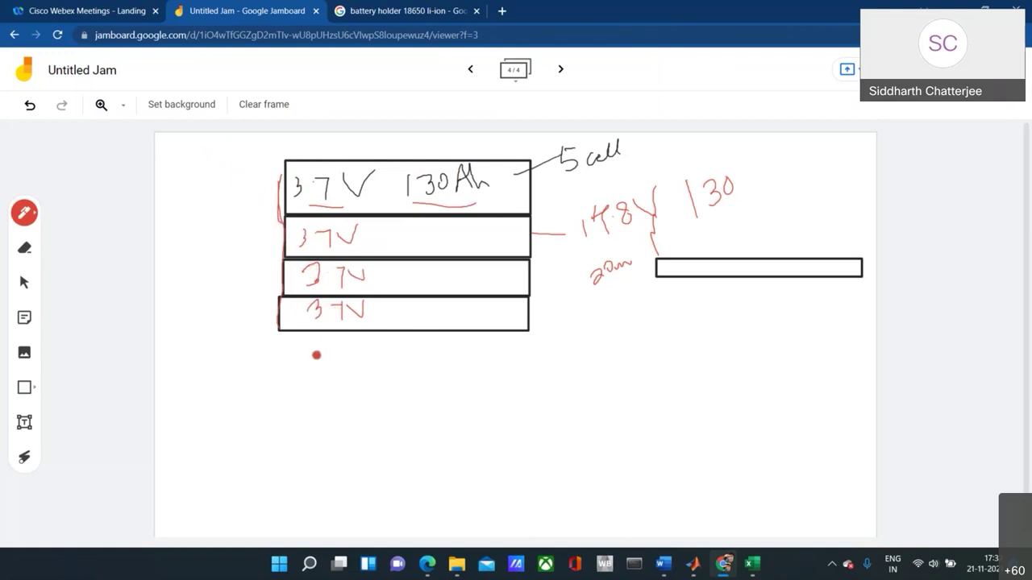
Write the underlined calculation 3.7×4 = 14.8V below the cell stack
mouse_move(253, 367)
left_mouse_down()
mouse_move(263, 395)
mouse_move(297, 365)
mouse_move(290, 395)
mouse_move(321, 379)
left_mouse_up()
mouse_move(321, 369)
left_mouse_down()
mouse_move(311, 379)
mouse_move(345, 381)
mouse_move(344, 390)
mouse_move(365, 373)
left_mouse_up()
left_click_drag(357, 383, 385, 384)
mouse_move(396, 345)
left_mouse_down()
mouse_move(389, 367)
mouse_move(403, 388)
left_mouse_up()
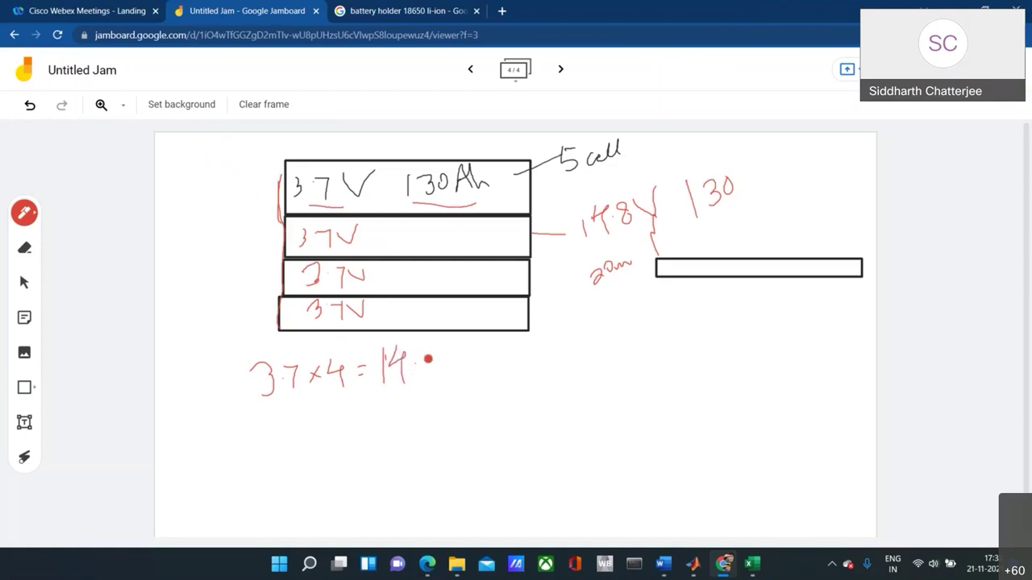
mouse_move(440, 354)
left_mouse_down()
mouse_move(444, 373)
mouse_move(440, 357)
mouse_move(469, 359)
left_mouse_up()
left_click_drag(398, 403, 463, 392)
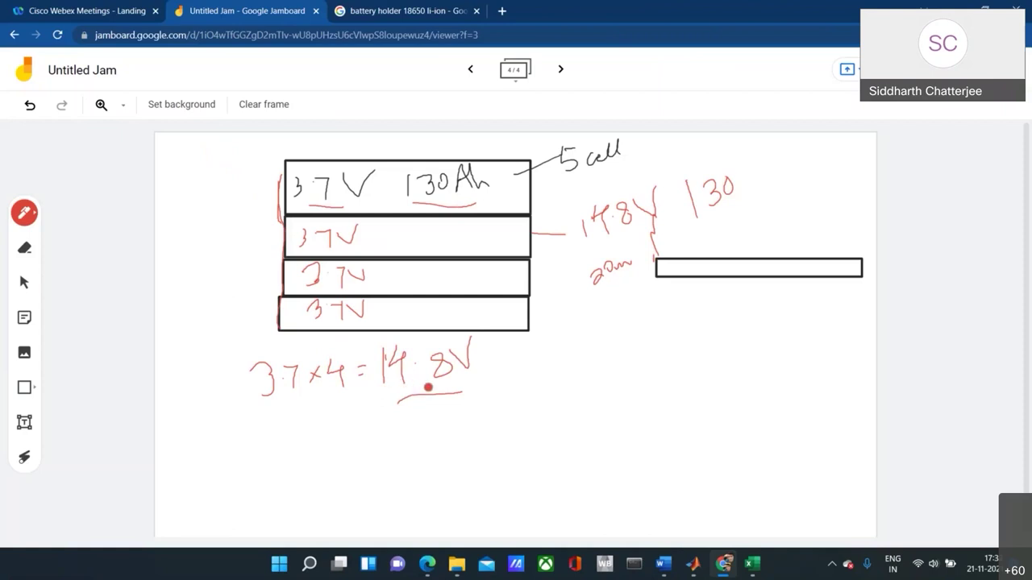
Write 14.8 under the long rectangle with 318V below it
mouse_move(678, 271)
left_mouse_down()
mouse_move(657, 279)
mouse_move(646, 316)
mouse_move(682, 310)
mouse_move(656, 242)
mouse_move(681, 214)
mouse_move(841, 201)
mouse_move(854, 275)
left_mouse_up()
left_click(669, 304)
left_click_drag(728, 332, 728, 365)
mouse_move(758, 330)
left_mouse_down()
mouse_move(758, 367)
mouse_move(756, 329)
mouse_move(767, 350)
mouse_move(772, 328)
mouse_move(794, 312)
left_mouse_up()
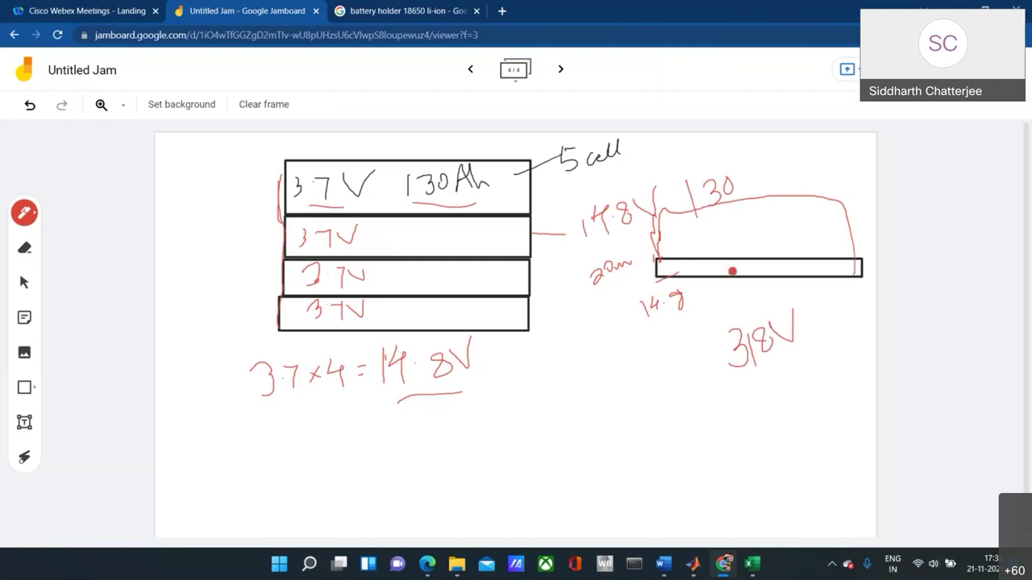
Step back to the Swift boot frame, then forward to the fourth cell-stack frame
left_click(470, 71)
left_click(471, 71)
left_click(470, 71)
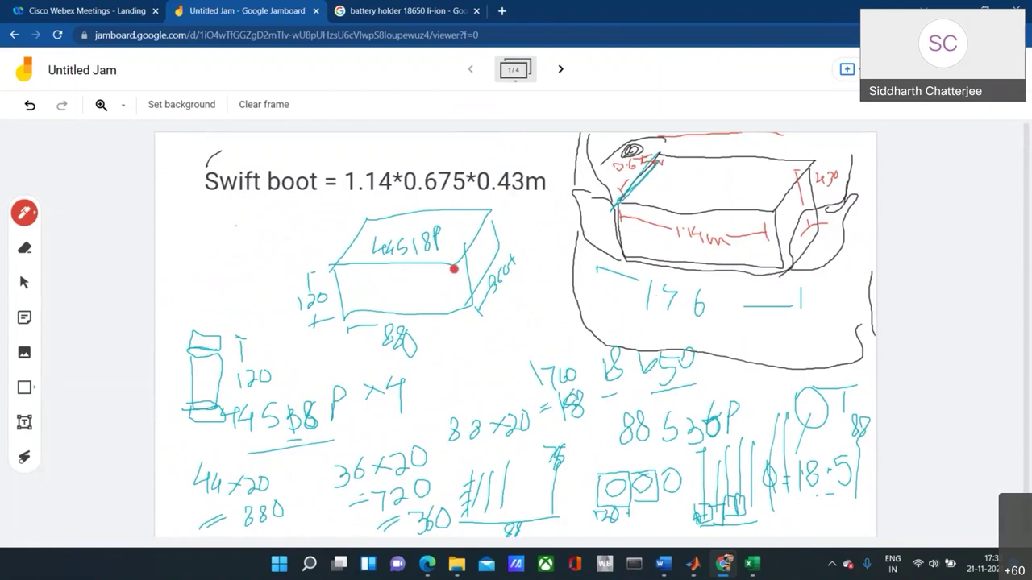
left_click(562, 71)
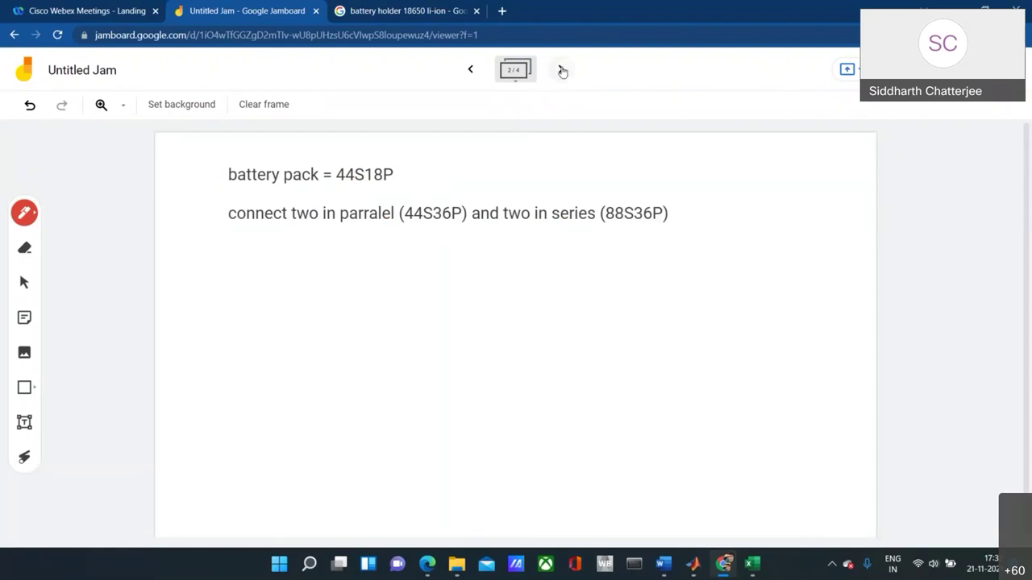
left_click(560, 71)
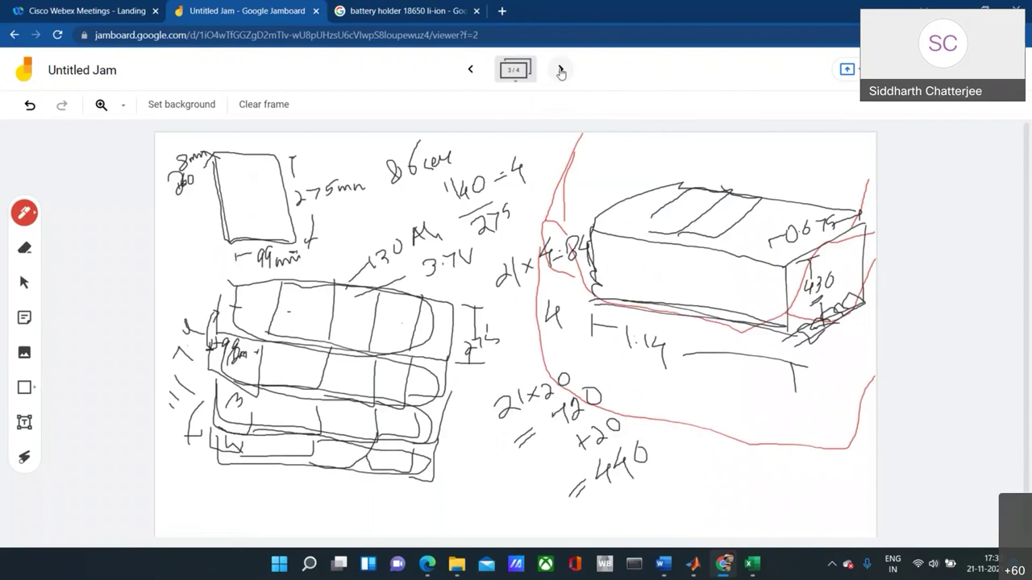
left_click(560, 70)
Toggle between the battery box frame and cell-stack frame, then bring Excel's Book1 forward
left_click(469, 69)
left_click(561, 69)
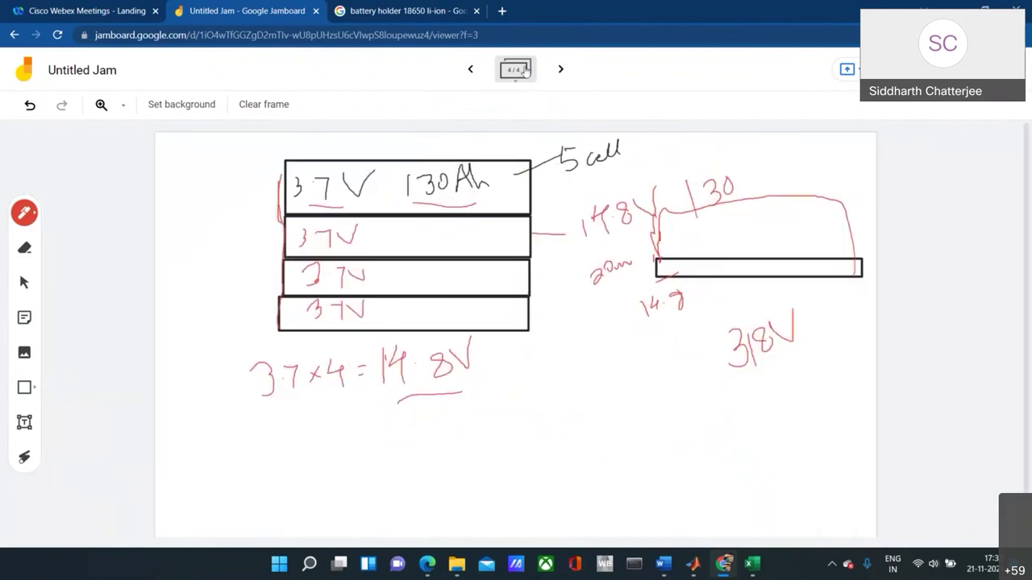
left_click(470, 70)
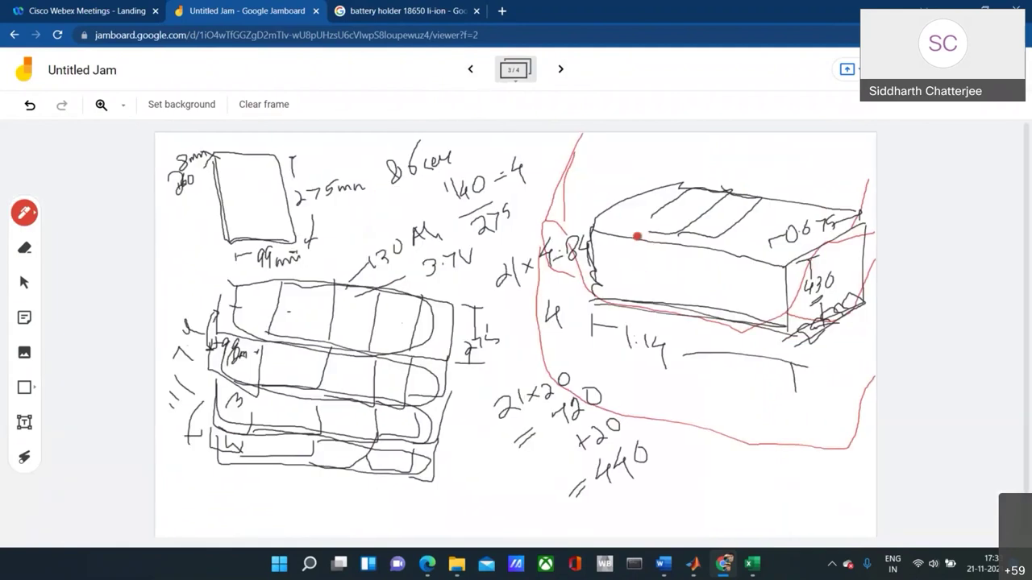
left_click(560, 69)
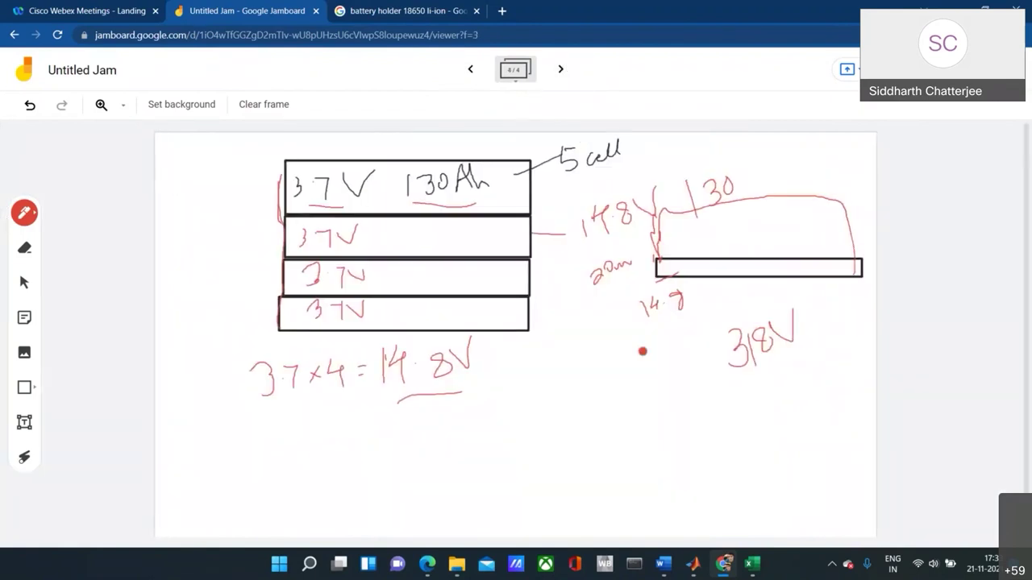
mouse_move(753, 574)
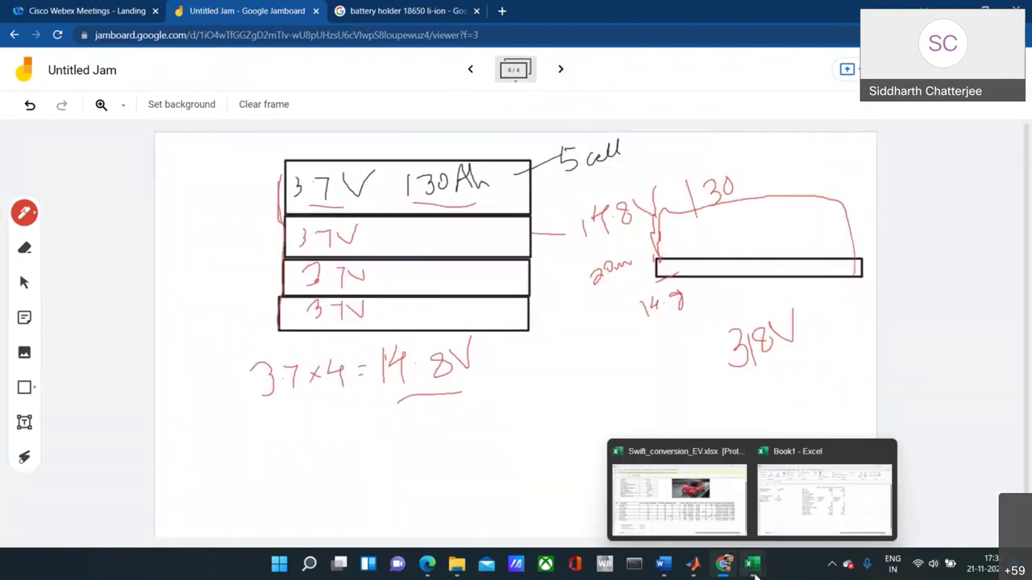
left_click(788, 515)
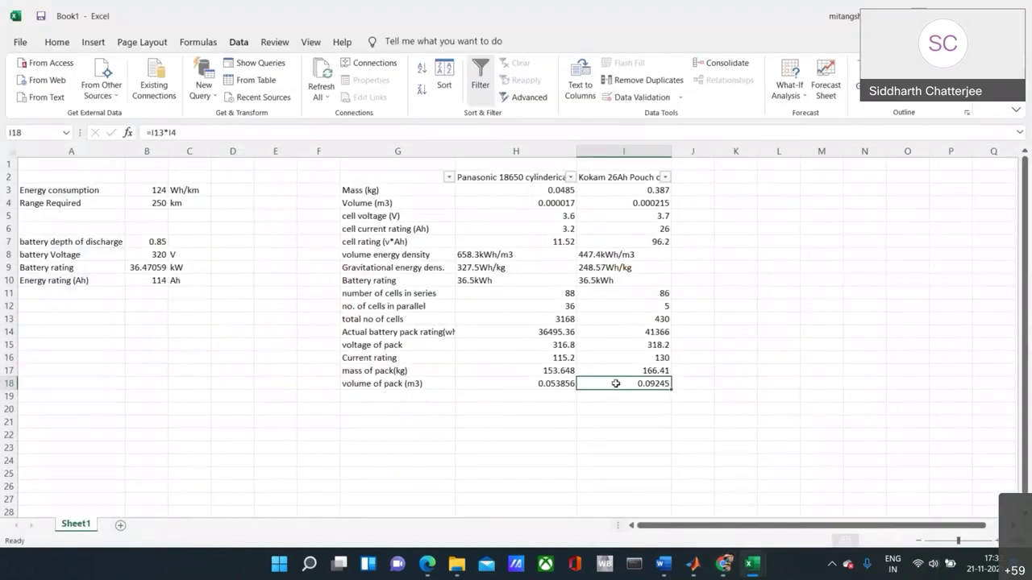
Check the cylindrical and pouch pack volume formulas in H18 and I18, then return to Jamboard
left_click(519, 385)
left_click(621, 385)
mouse_move(752, 570)
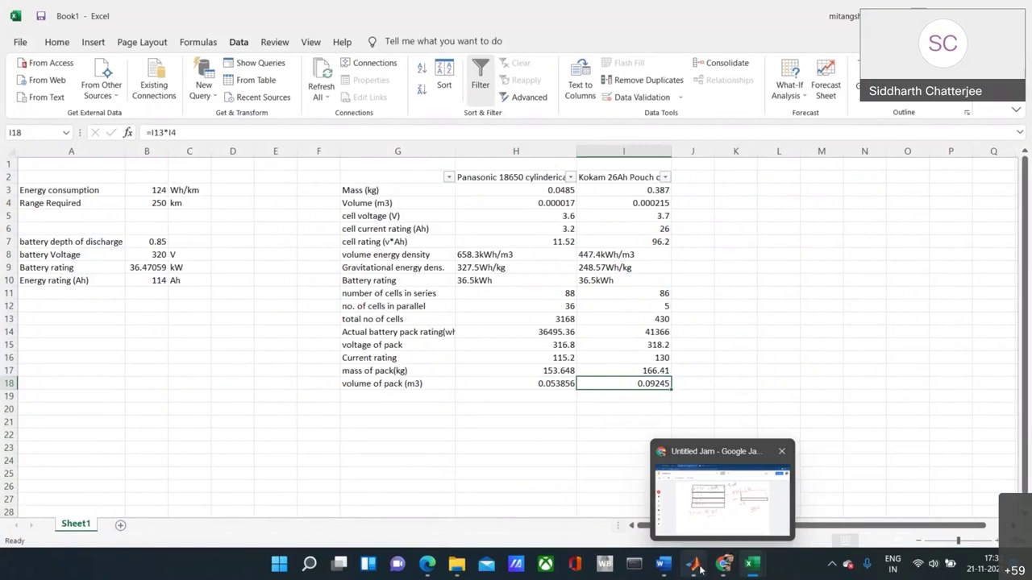
left_click(709, 497)
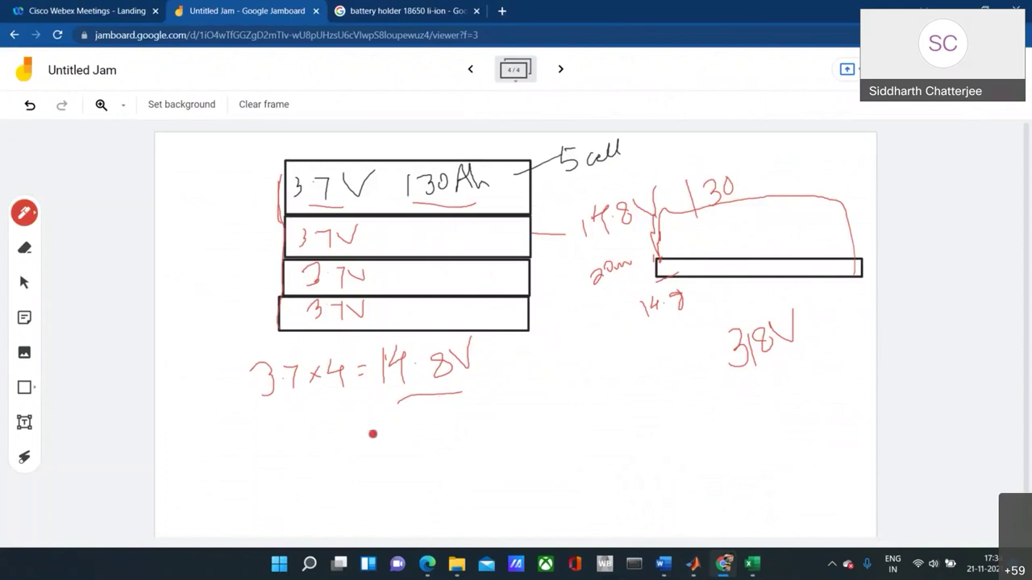
Handwrite 'Volume = 0.239 m³' in red under the 3.7×4 = 14.8V equation, labelled pouch
left_click_drag(363, 449, 386, 464)
mouse_move(232, 425)
left_mouse_down()
mouse_move(254, 470)
mouse_move(263, 403)
mouse_move(277, 464)
mouse_move(281, 439)
mouse_move(327, 476)
mouse_move(405, 446)
mouse_move(458, 444)
left_mouse_up()
mouse_move(395, 475)
left_mouse_down()
mouse_move(396, 498)
mouse_move(408, 475)
mouse_move(436, 466)
mouse_move(450, 475)
left_mouse_up()
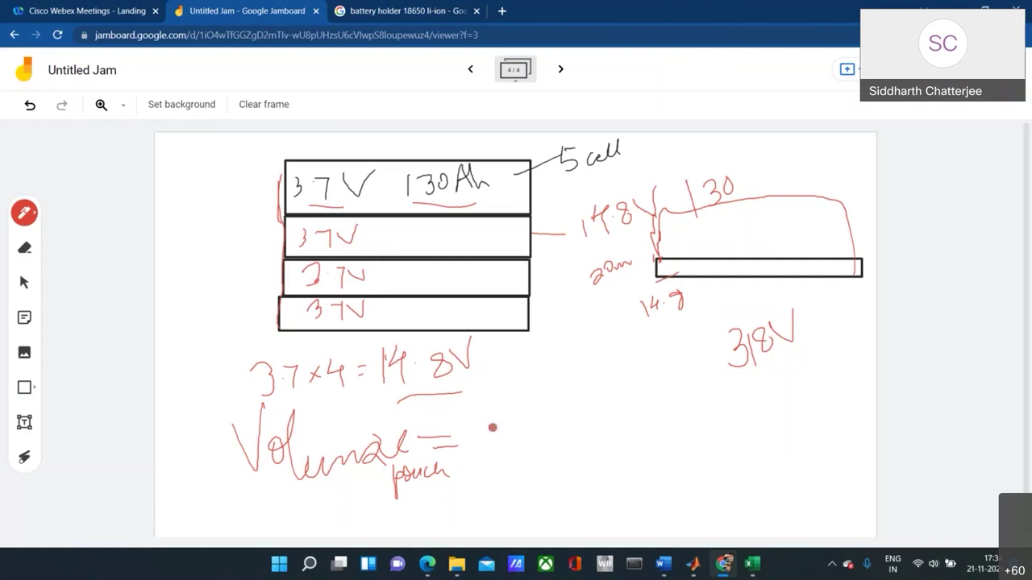
mouse_move(500, 411)
left_mouse_down()
mouse_move(495, 423)
mouse_move(616, 418)
mouse_move(598, 428)
left_mouse_up()
mouse_move(624, 392)
left_mouse_down()
mouse_move(636, 375)
mouse_move(636, 431)
mouse_move(669, 386)
mouse_move(679, 402)
mouse_move(700, 403)
left_mouse_up()
left_click(519, 420)
mouse_move(677, 351)
left_mouse_down()
mouse_move(691, 357)
mouse_move(684, 375)
left_mouse_up()
left_click(663, 415)
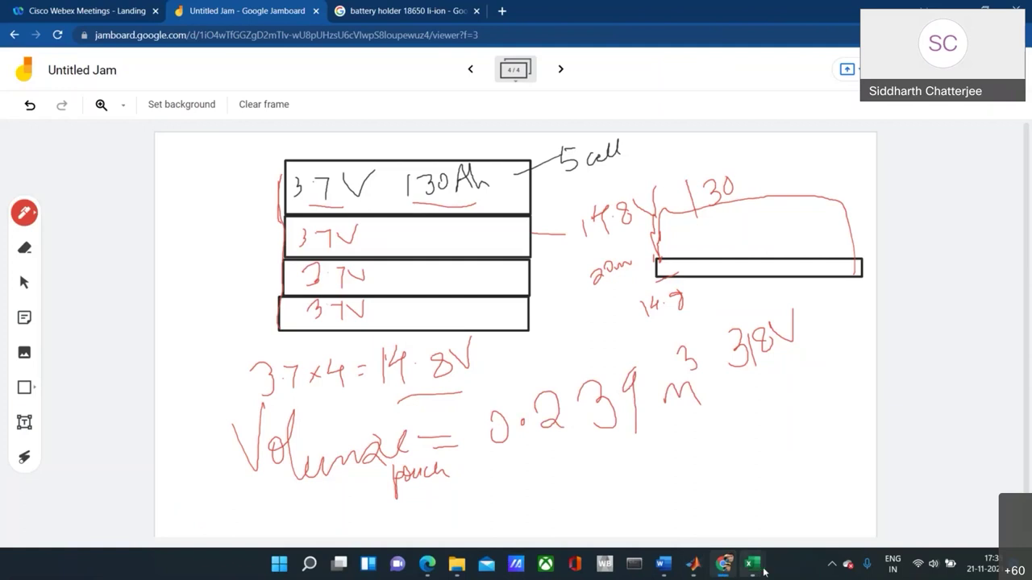
mouse_move(764, 572)
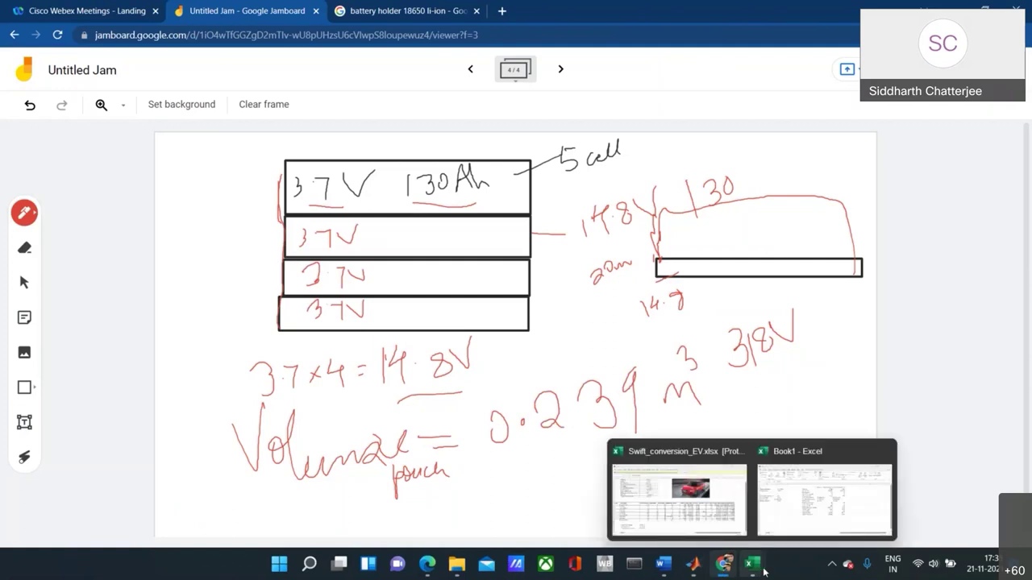
Compare the pack volumes by switching repeatedly between Excel's Book1 and Jamboard, ending on Jamboard
left_click(825, 499)
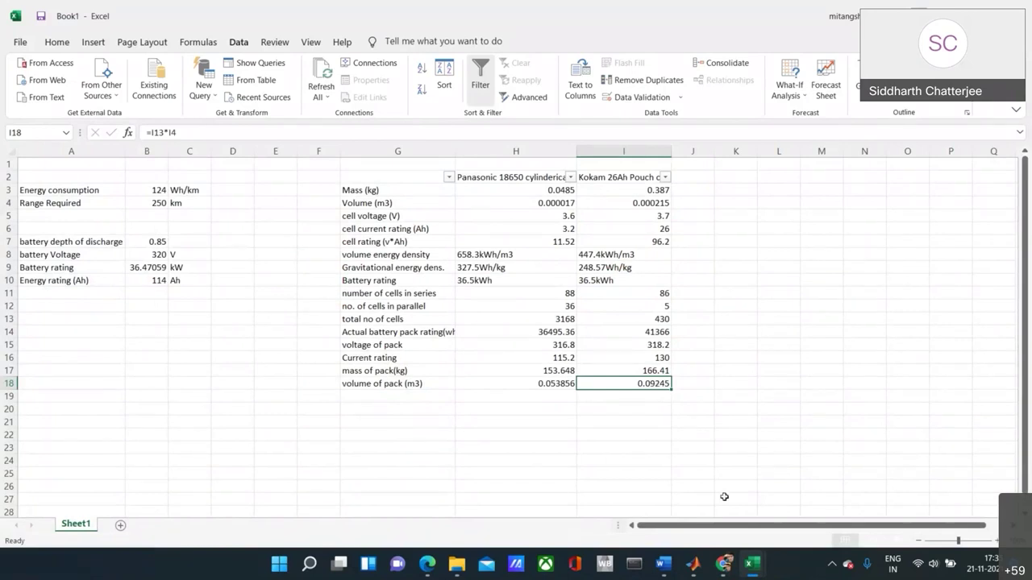
mouse_move(752, 567)
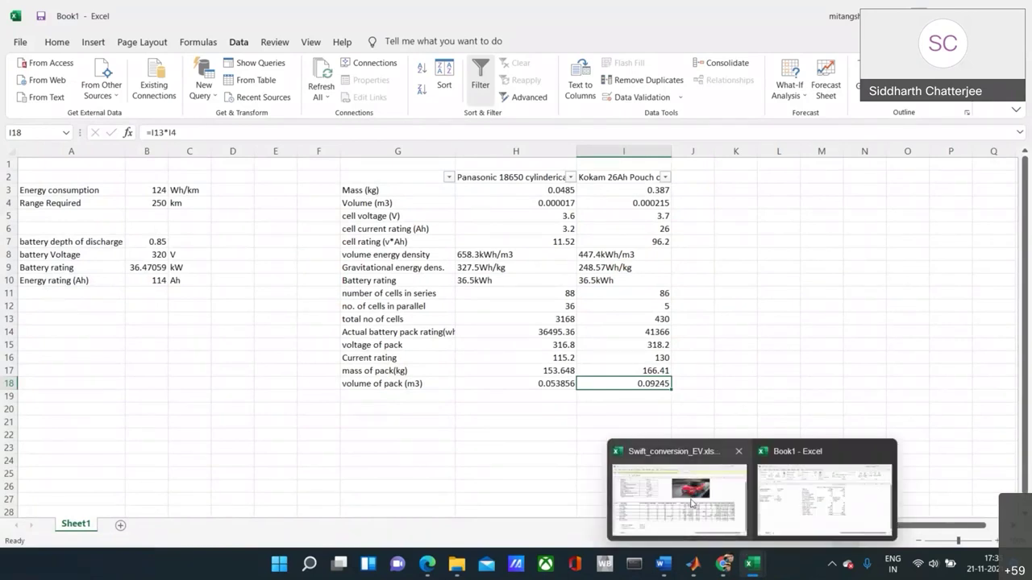
key("alt+Tab")
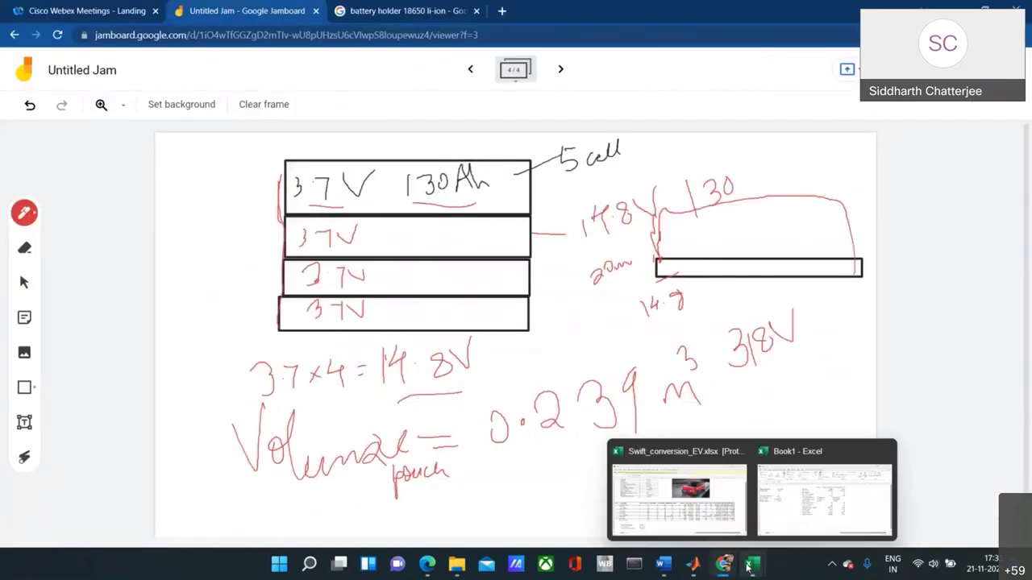
left_click(793, 509)
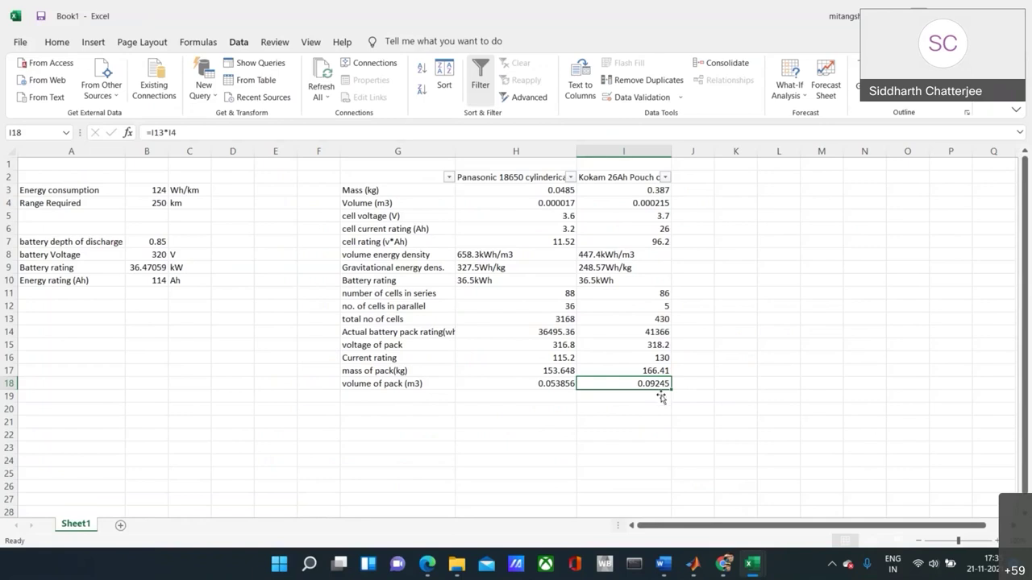
mouse_move(750, 569)
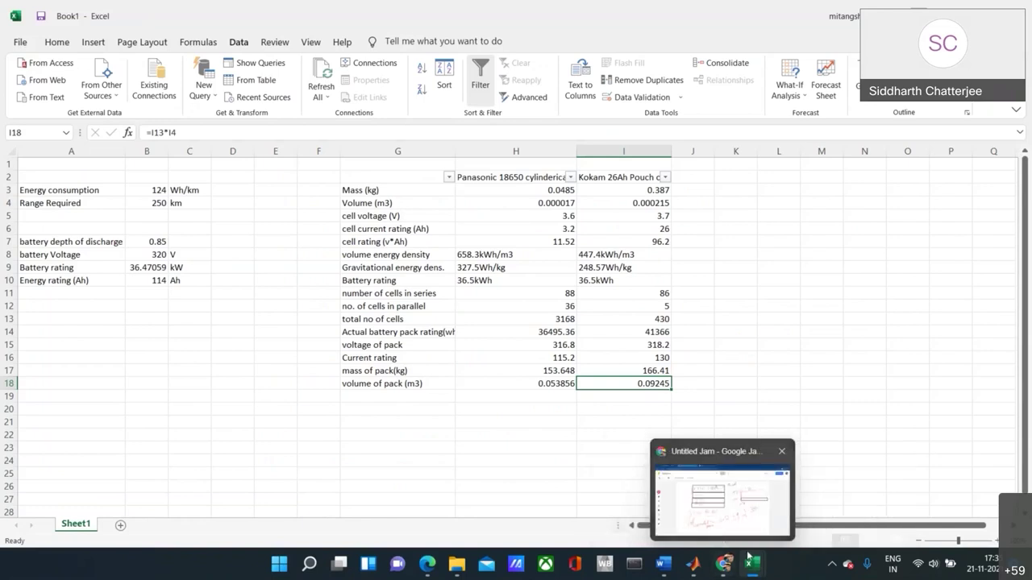
left_click(707, 513)
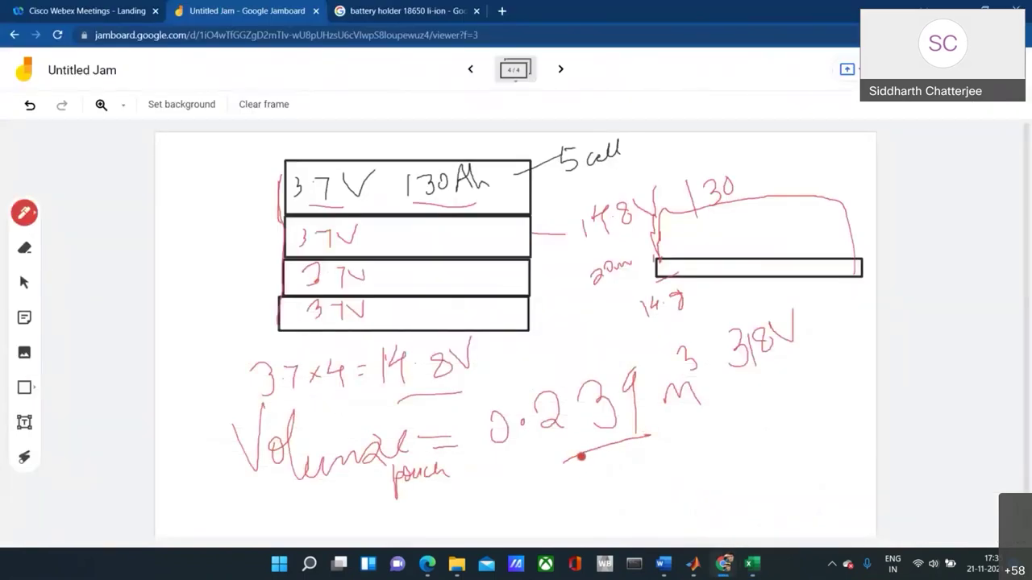
mouse_move(752, 564)
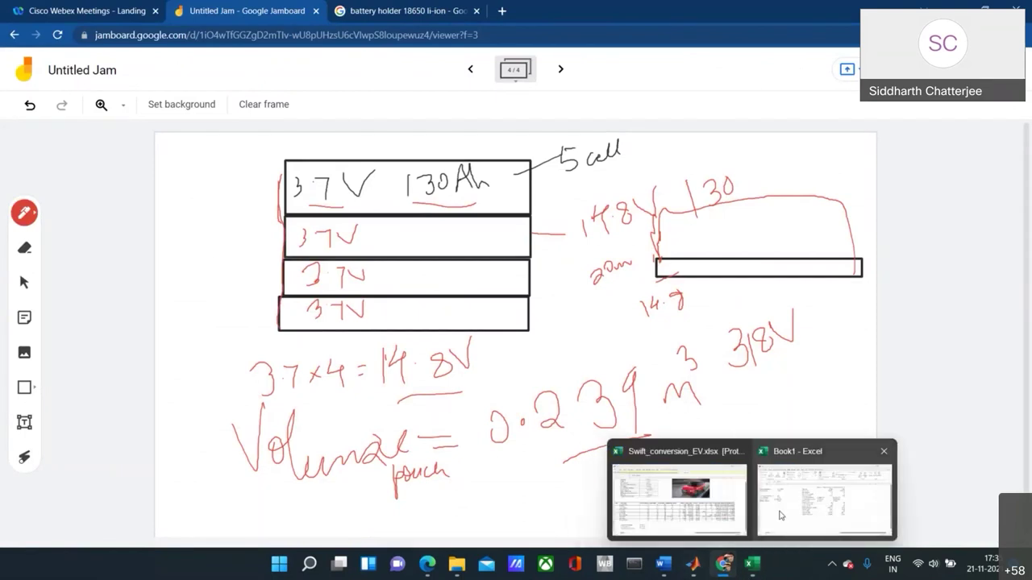
left_click(780, 516)
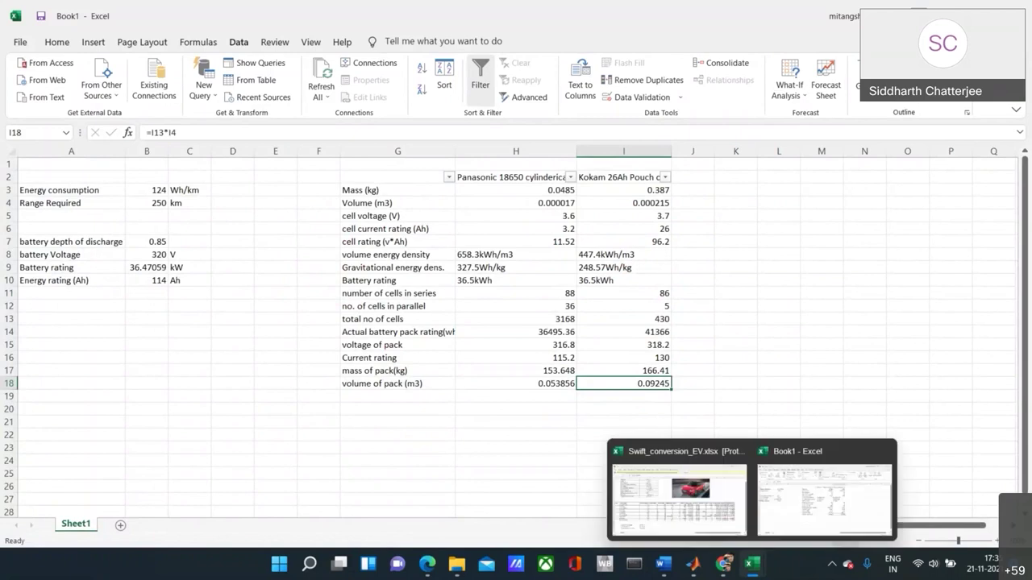
mouse_move(752, 566)
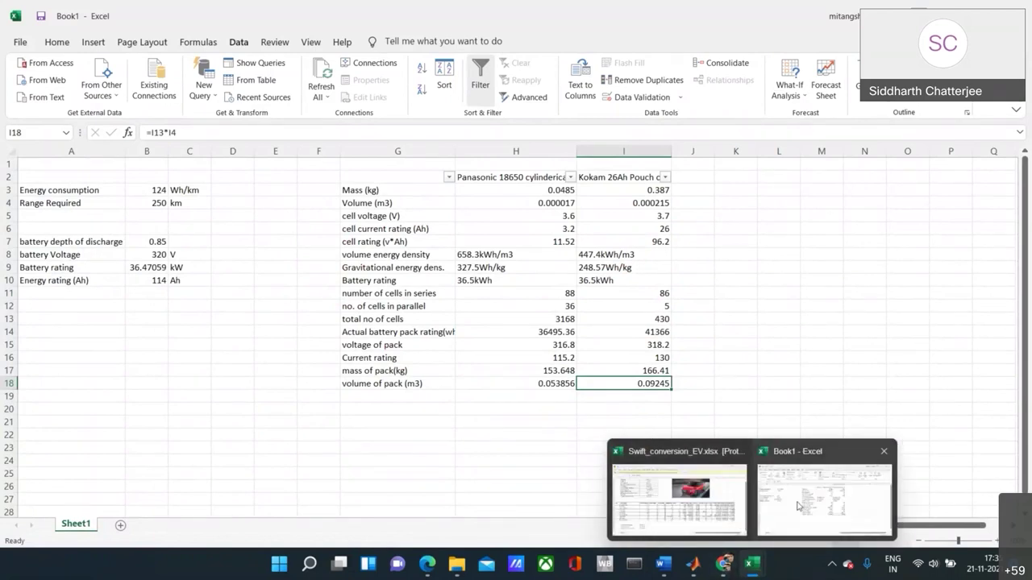
key("alt+Tab")
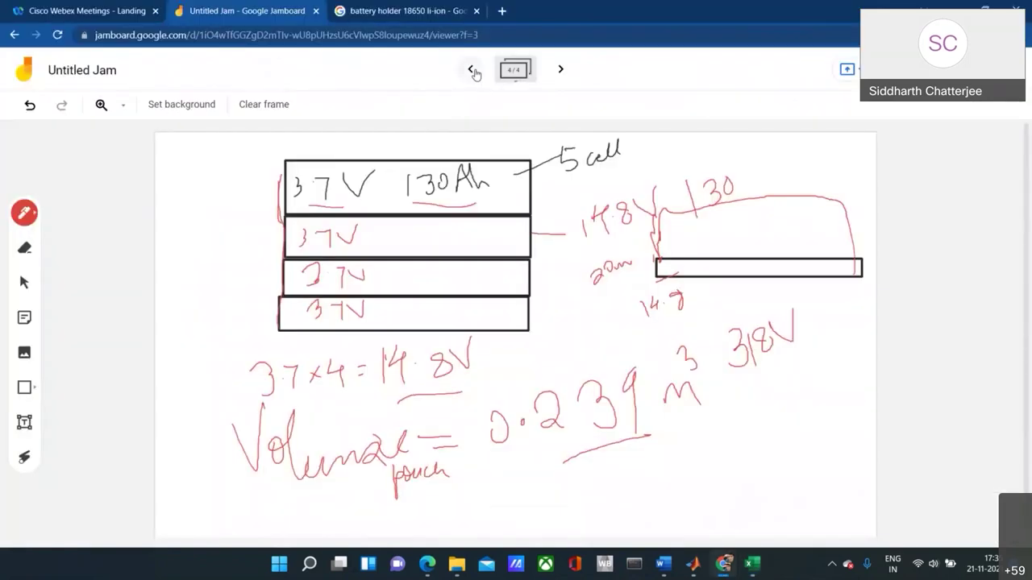
Go back to the Swift boot frame 1/4, then forward to the pouch-cell frame 3/4
left_click(472, 70)
left_click(472, 71)
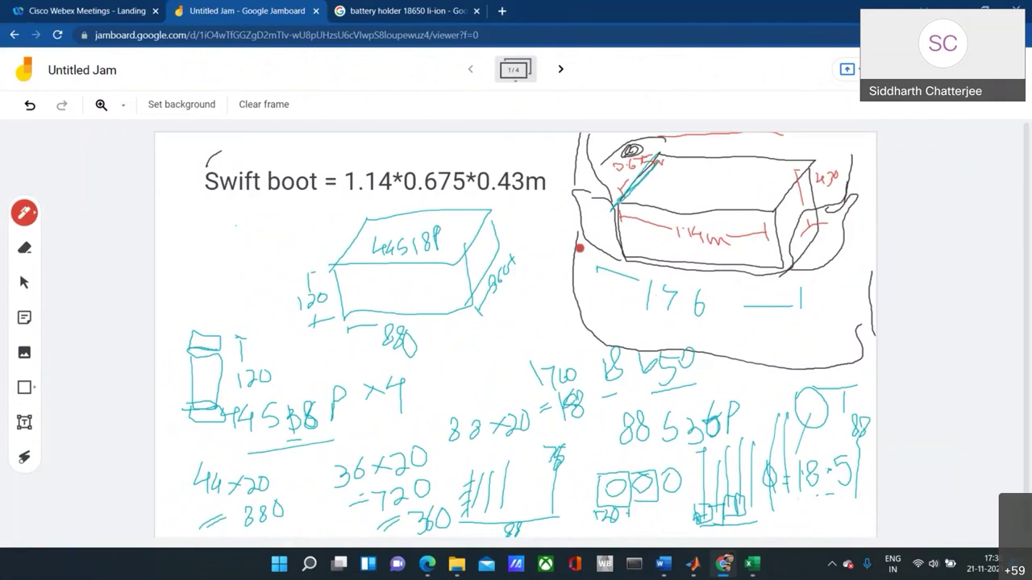
left_click(559, 68)
left_click(559, 68)
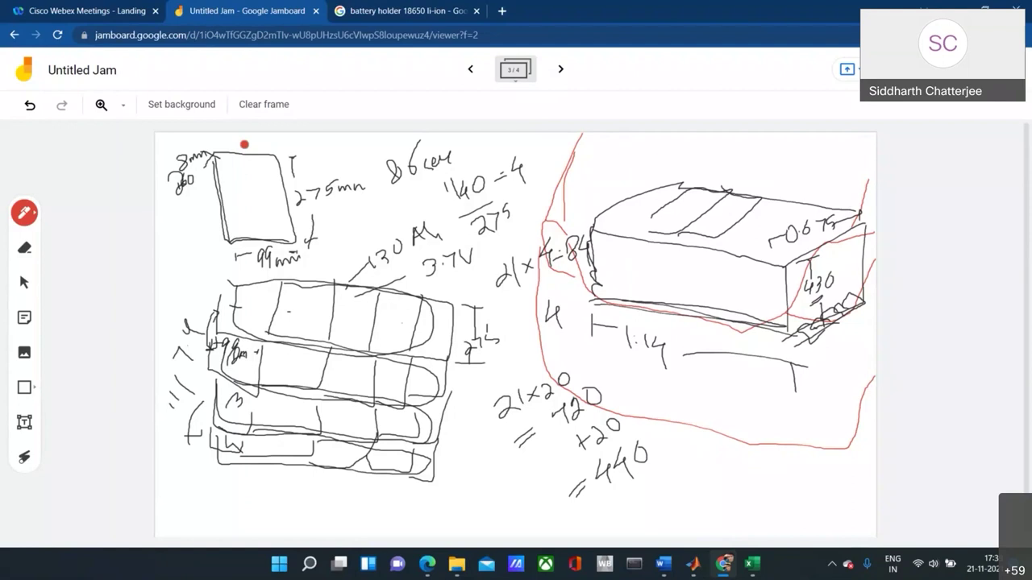
key("XF86AudioLowerVolume")
key("XF86AudioLowerVolume")
key("XF86AudioLowerVolume")
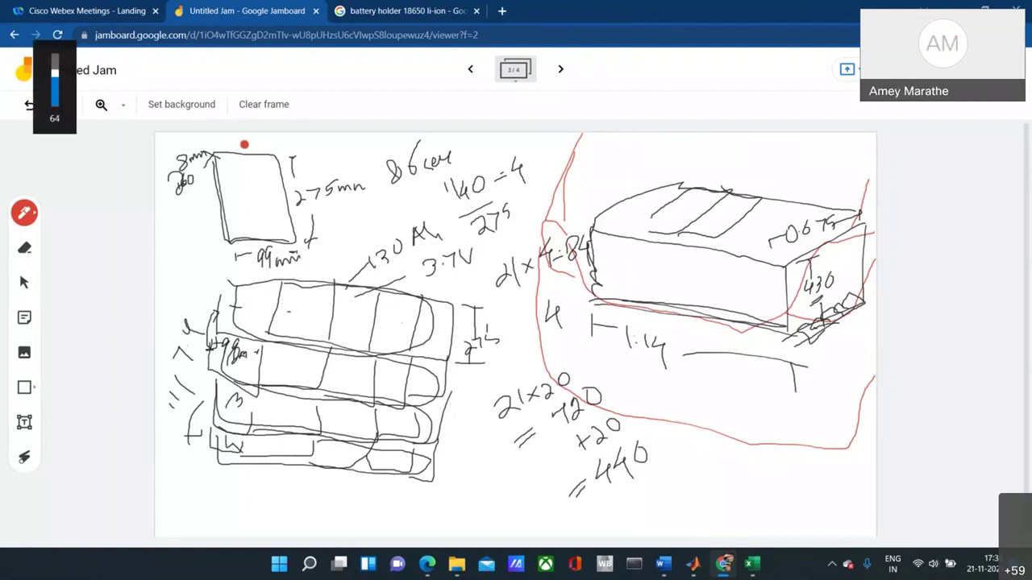
key("XF86AudioRaiseVolume")
key("XF86AudioRaiseVolume")
key("XF86AudioRaiseVolume")
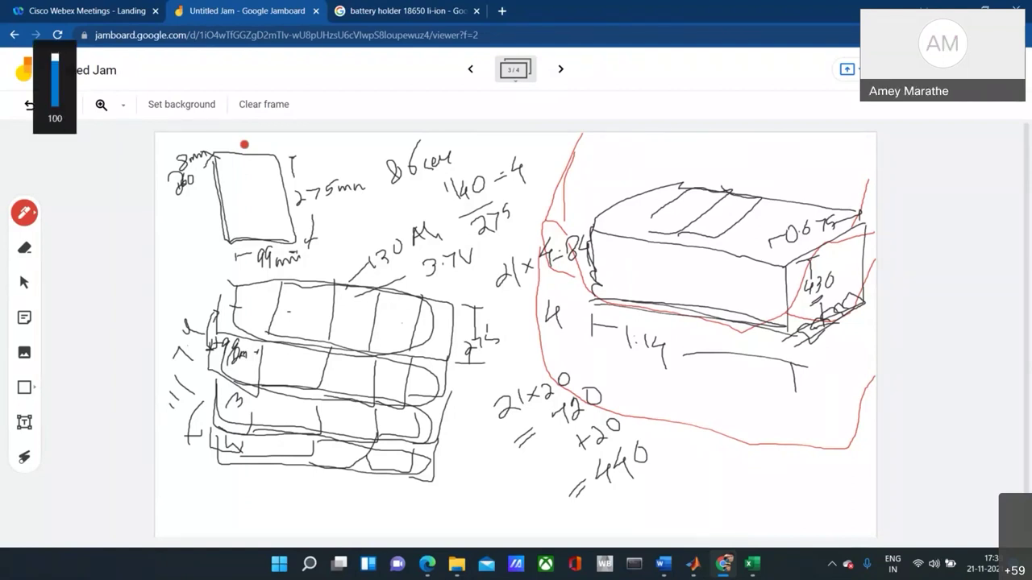
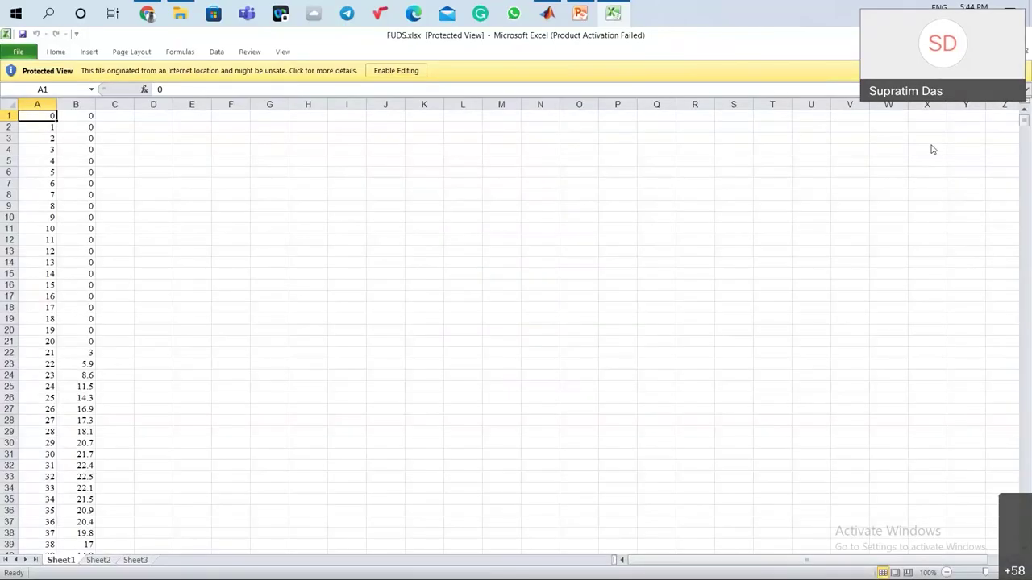
Switch to PowerPoint to view the Electric 2W assignment slide (mass 180 kg, Cd 1, gear ratio 2)
left_click(575, 8)
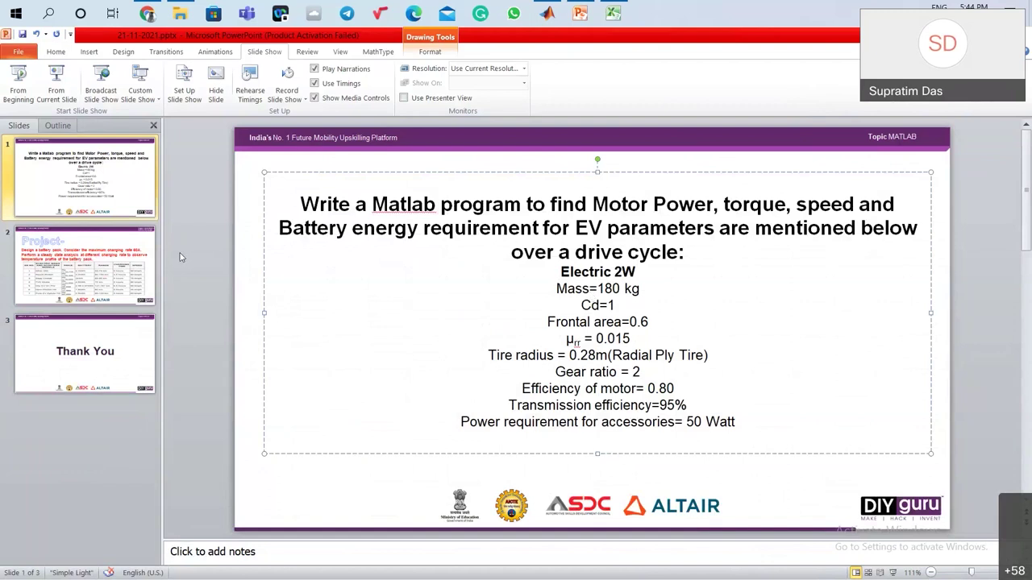
Return to the FUDS.xlsx drive-cycle workbook in Excel
left_click(614, 13)
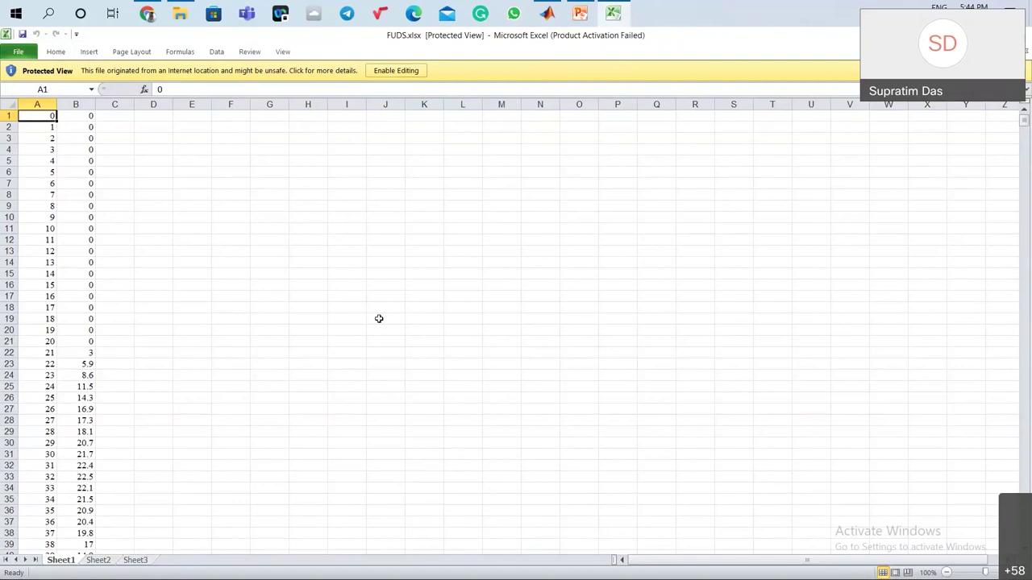
Confirm FUDS.xlsx columns A and B each hold 1374 values, then switch to MATLAB
left_click(38, 104)
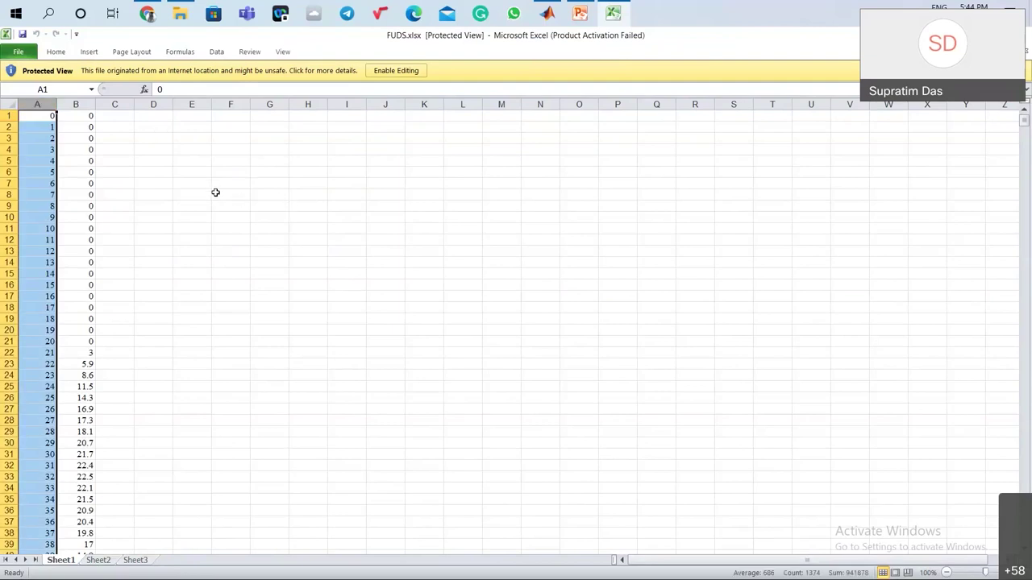
left_click(81, 104)
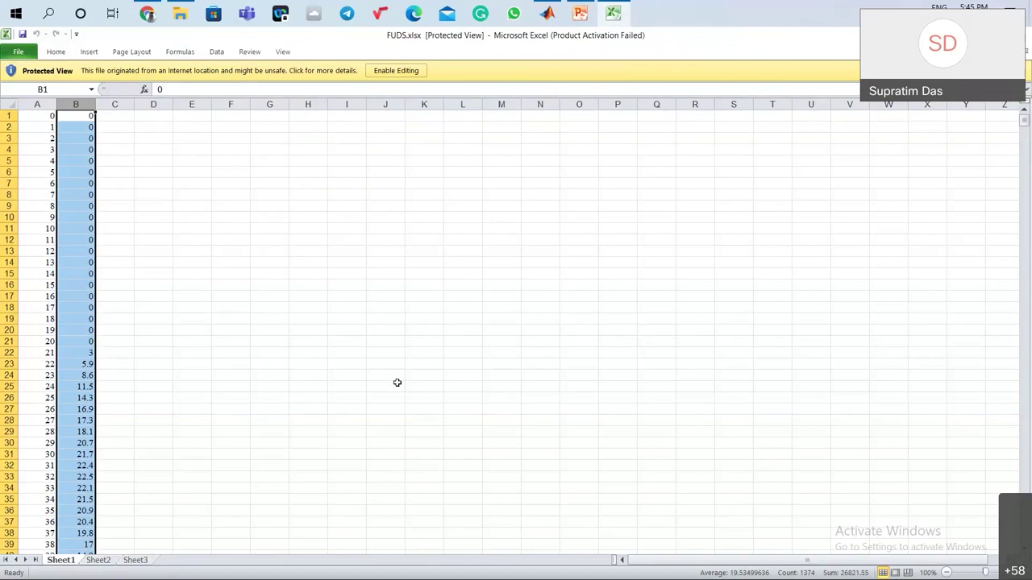
left_click(545, 8)
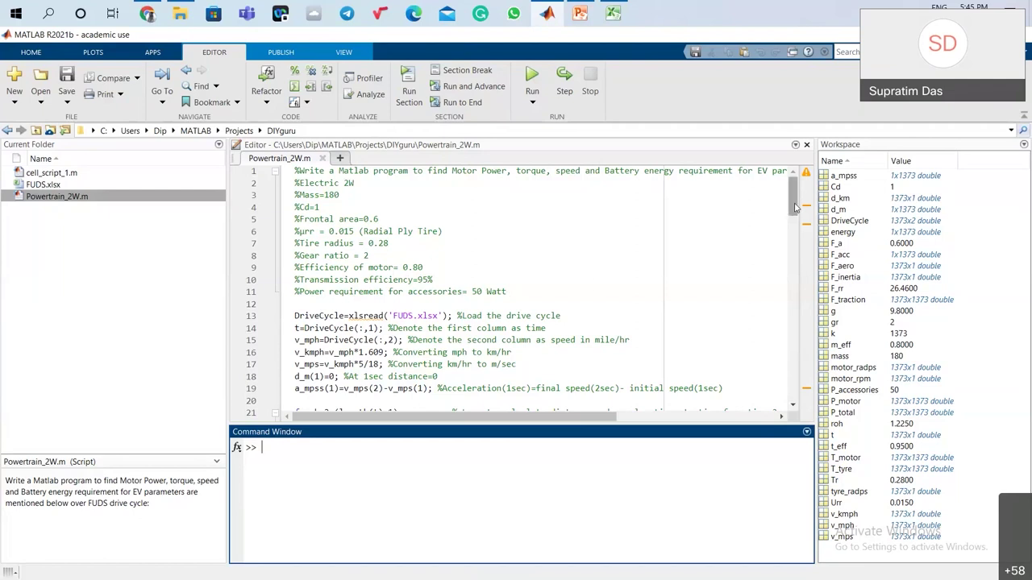
left_click_drag(795, 207, 795, 218)
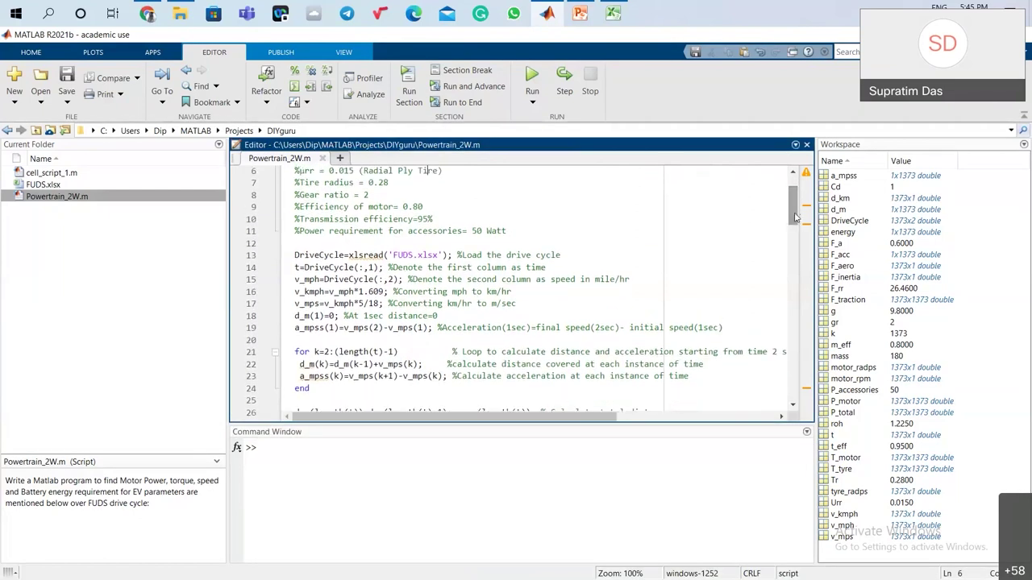
left_click_drag(293, 255, 610, 253)
left_click(610, 253)
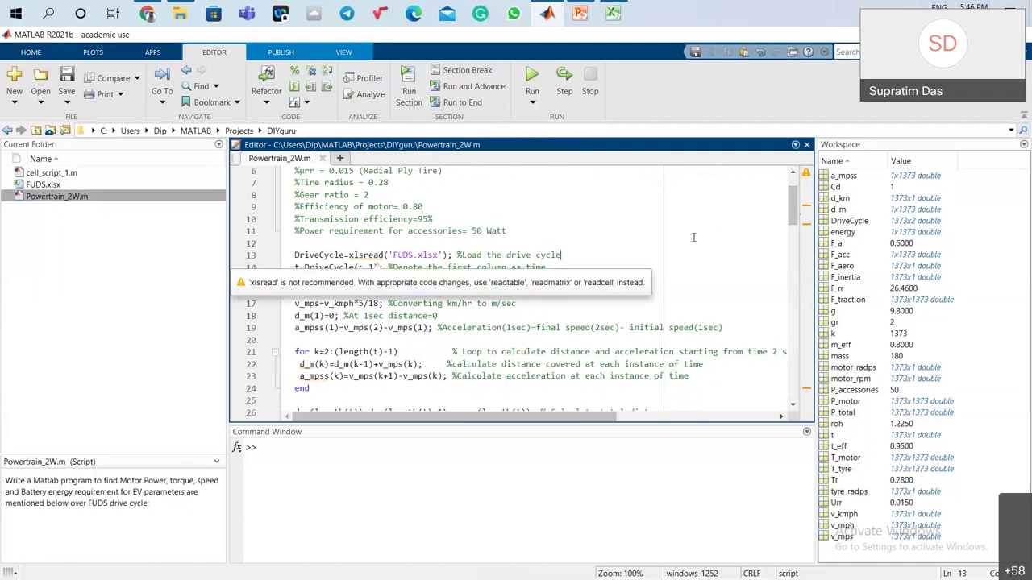
key("Up")
key("Up")
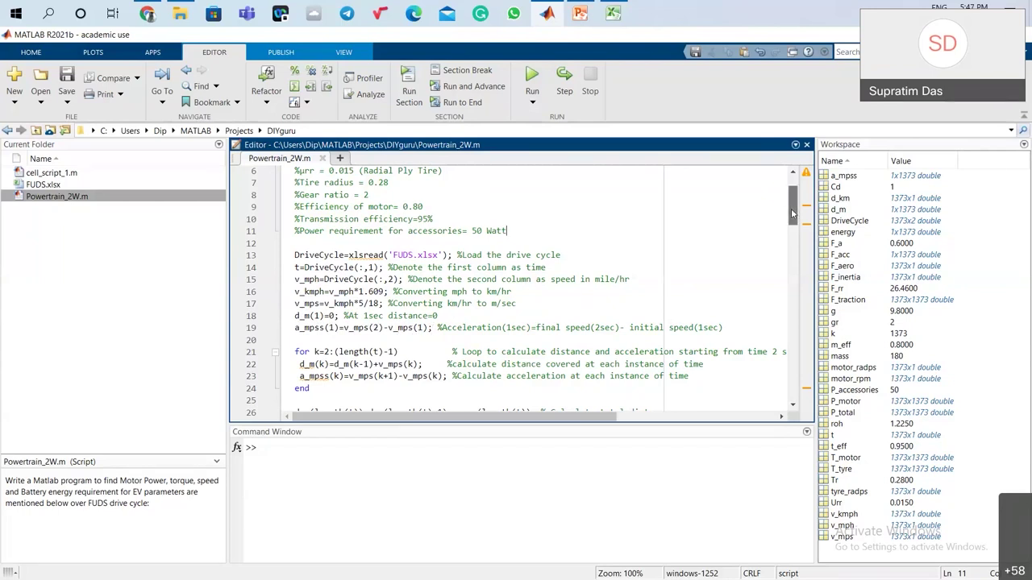
left_click_drag(793, 209, 793, 226)
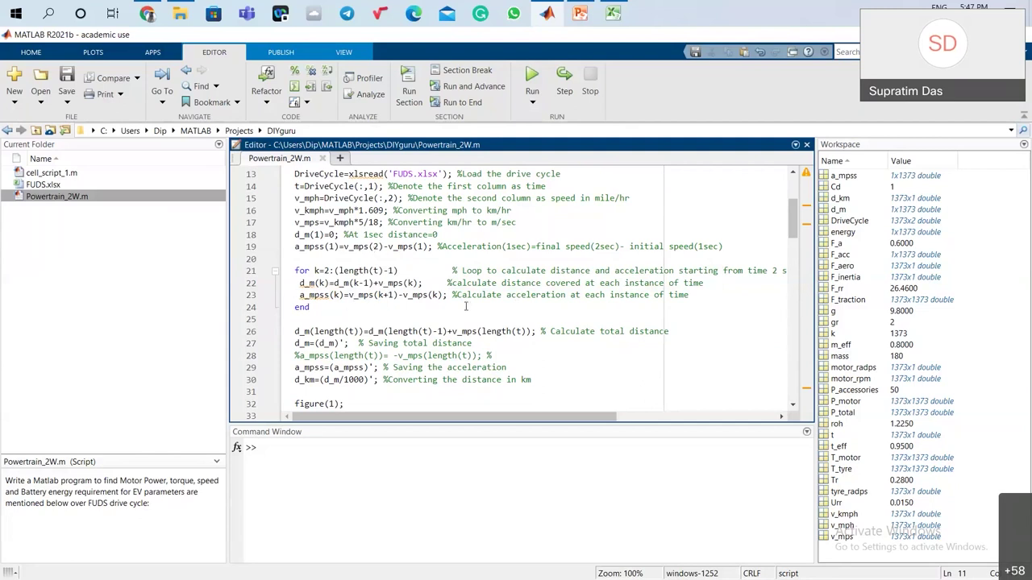
left_click_drag(794, 240, 795, 247)
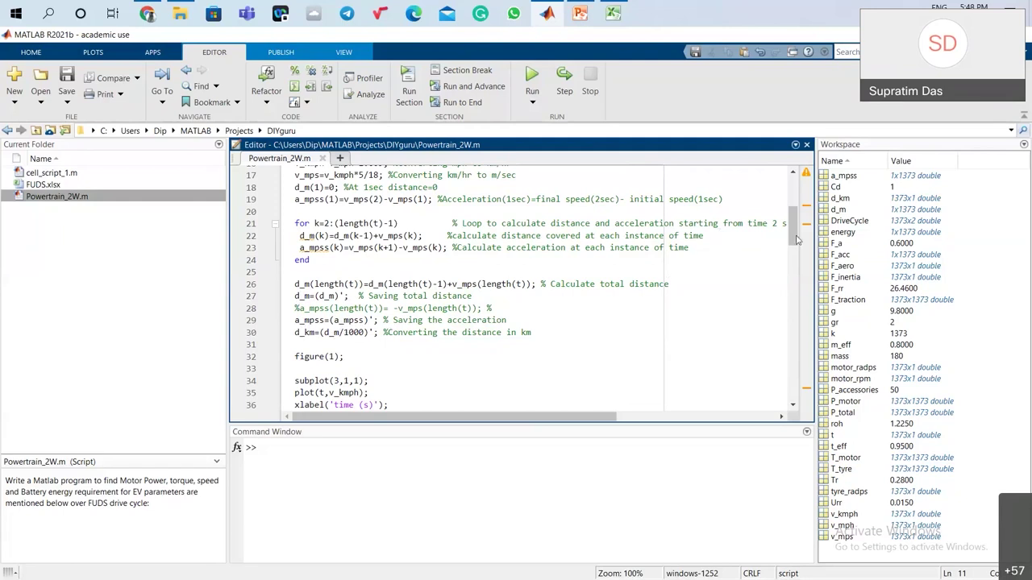
left_click_drag(796, 233, 797, 249)
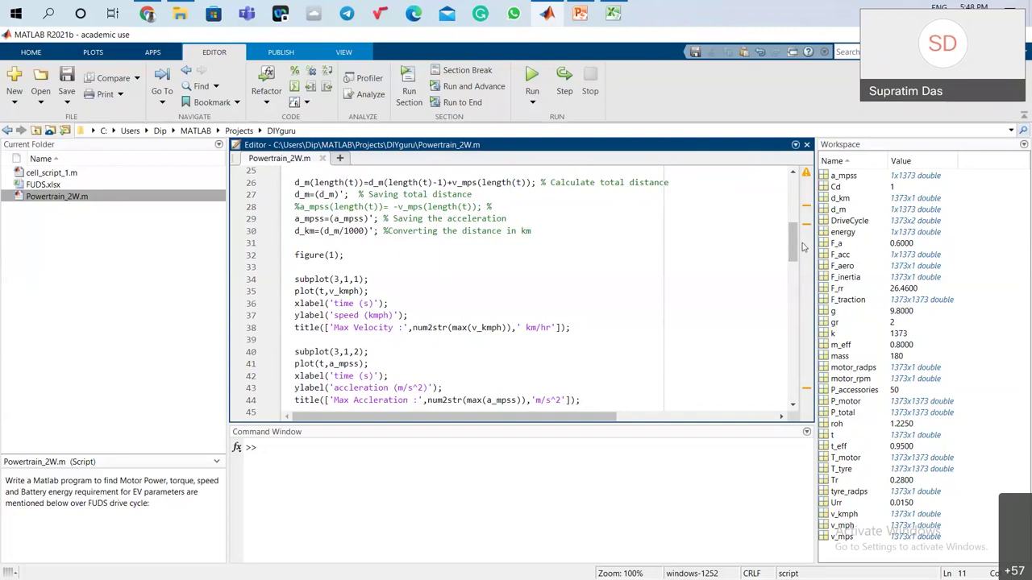
left_click_drag(794, 248, 795, 259)
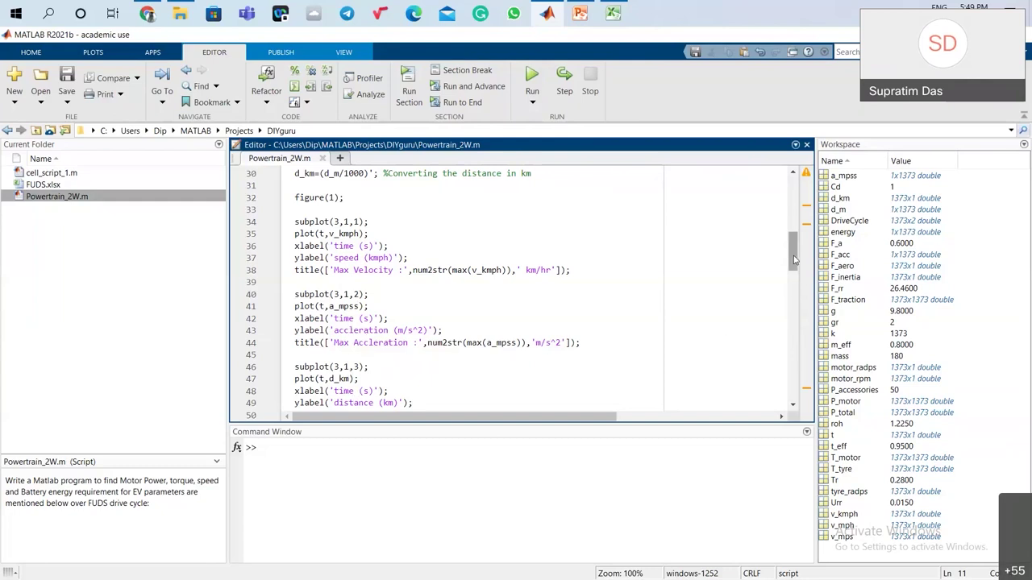
left_click_drag(797, 266, 803, 298)
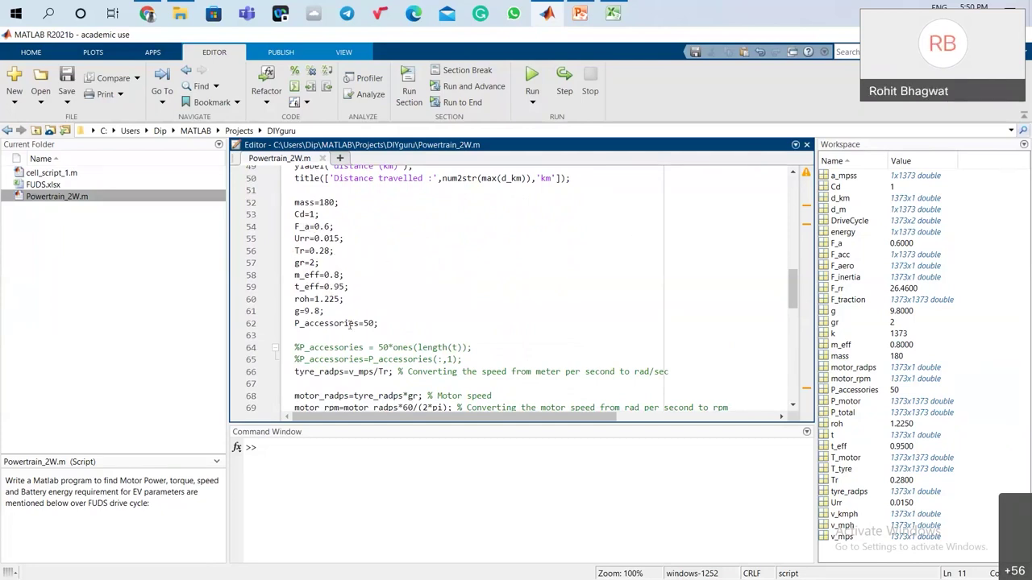
left_click_drag(791, 286, 793, 300)
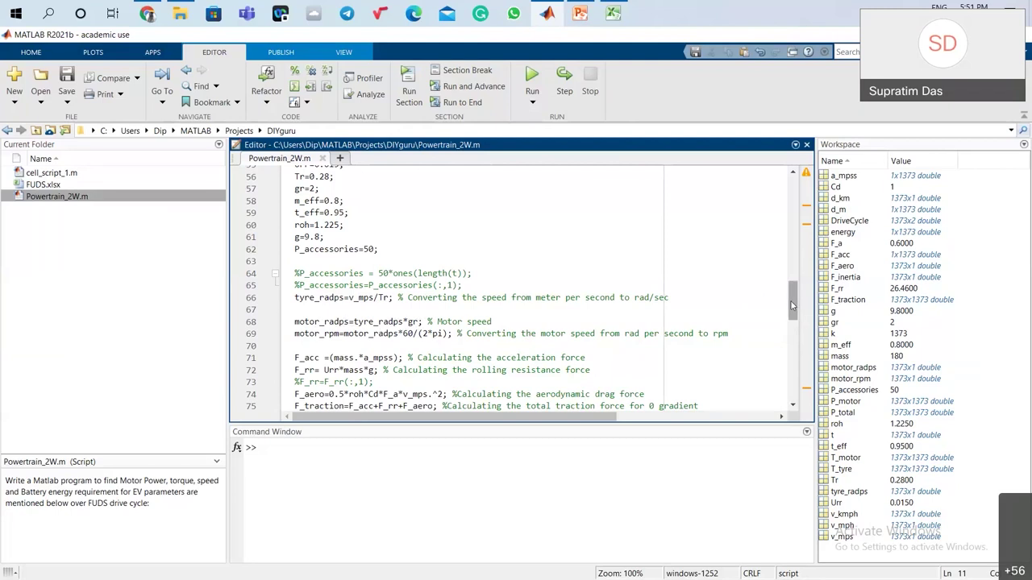
Edit line 71 of Powertrain_2W.m to read F_acc =(mass.*a_mpss) for element-wise multiplication
left_click_drag(792, 305, 792, 314)
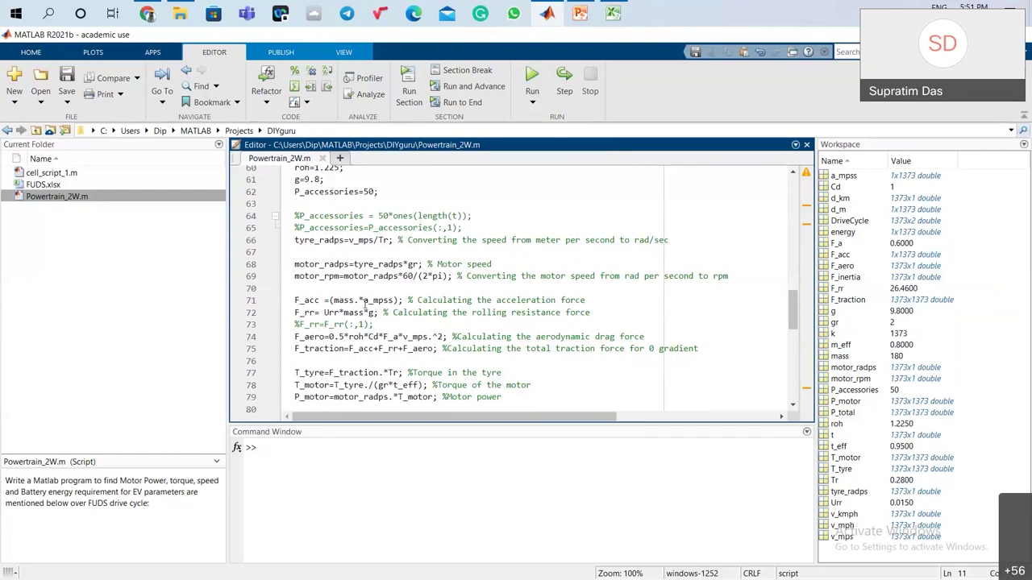
left_click(356, 299)
type(".")
left_click_drag(793, 312, 794, 320)
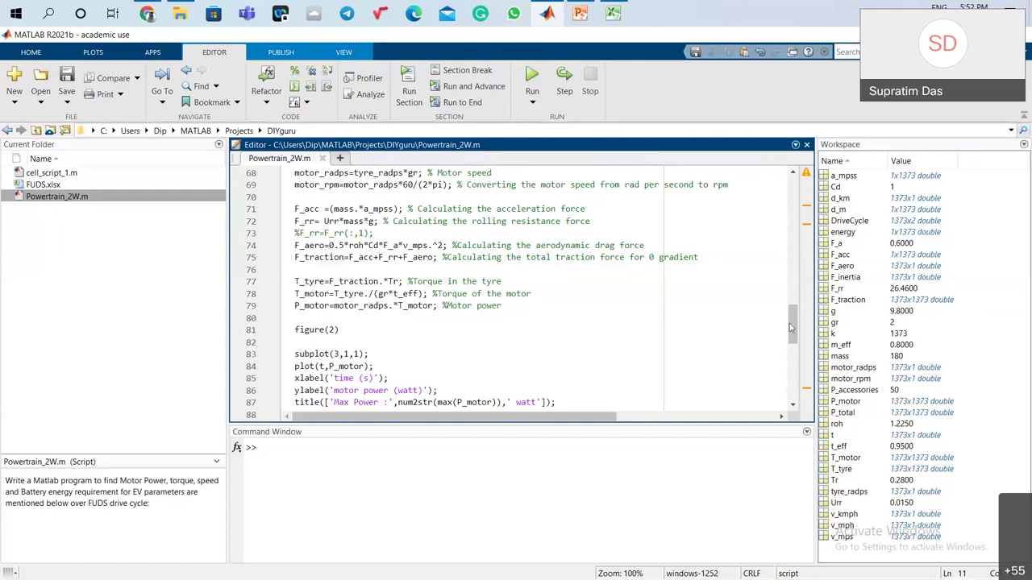
left_click_drag(793, 329, 793, 346)
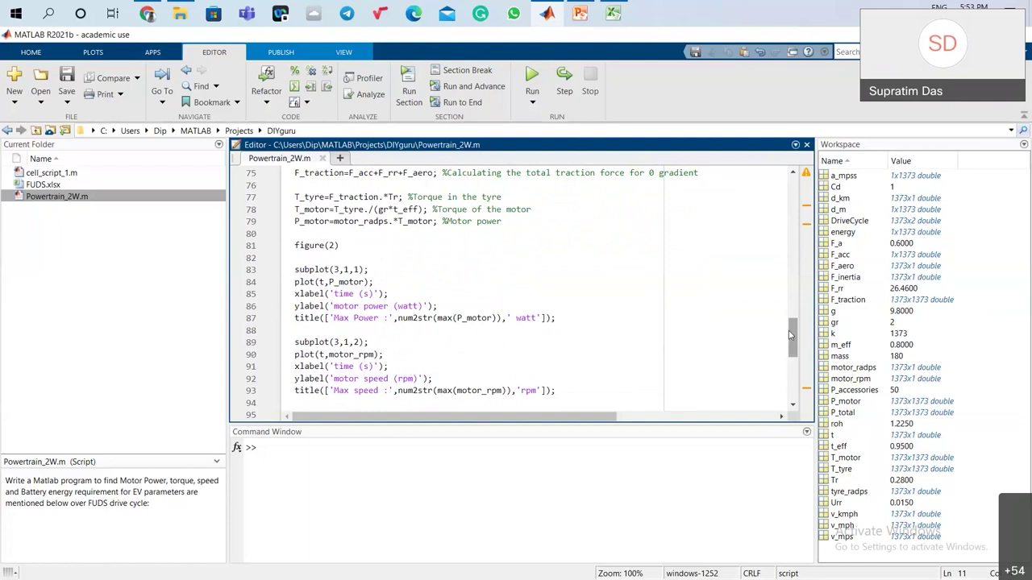
left_click_drag(792, 335, 792, 344)
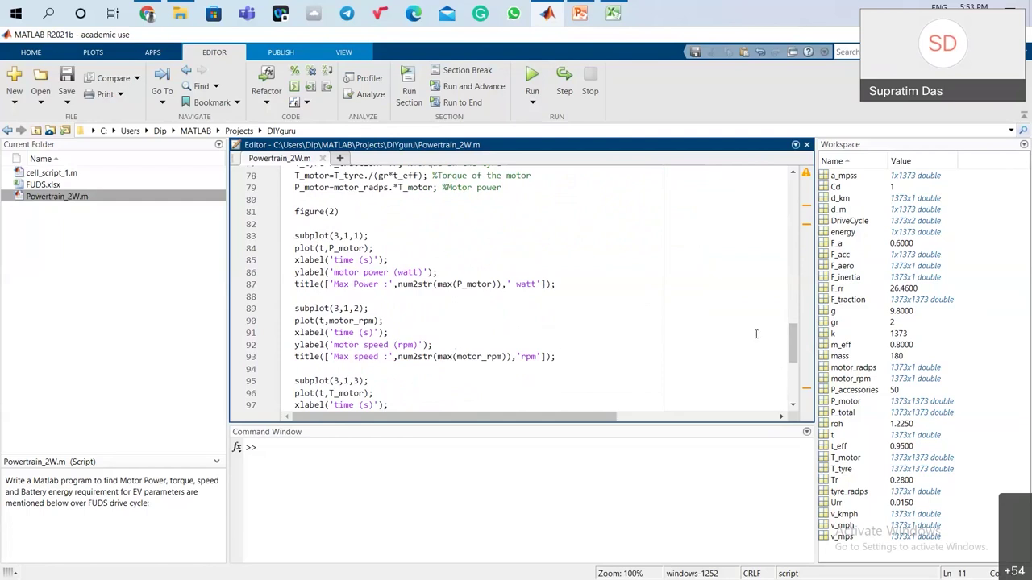
scroll(794, 343, "down", 4)
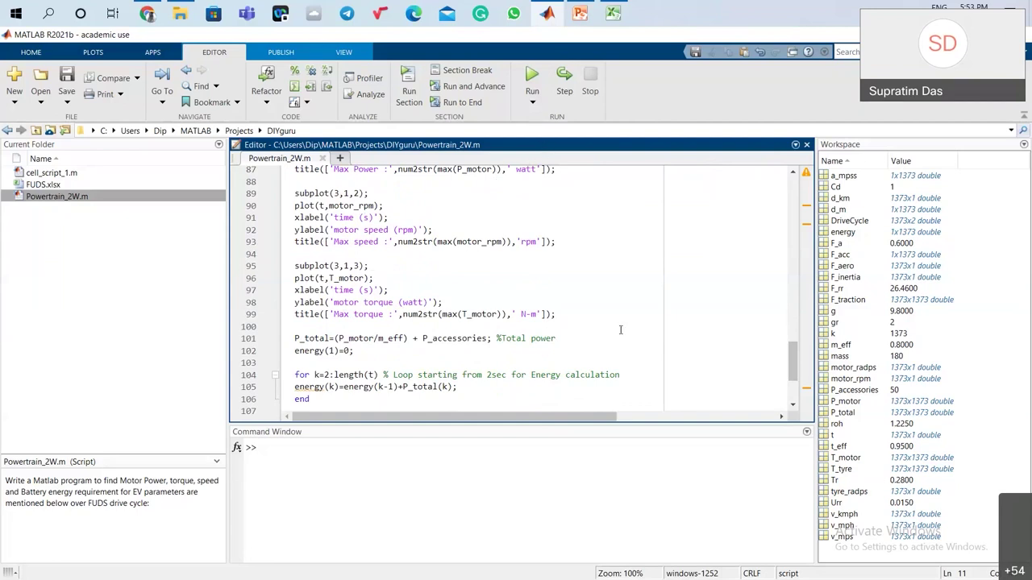
scroll(796, 371, "down", 1)
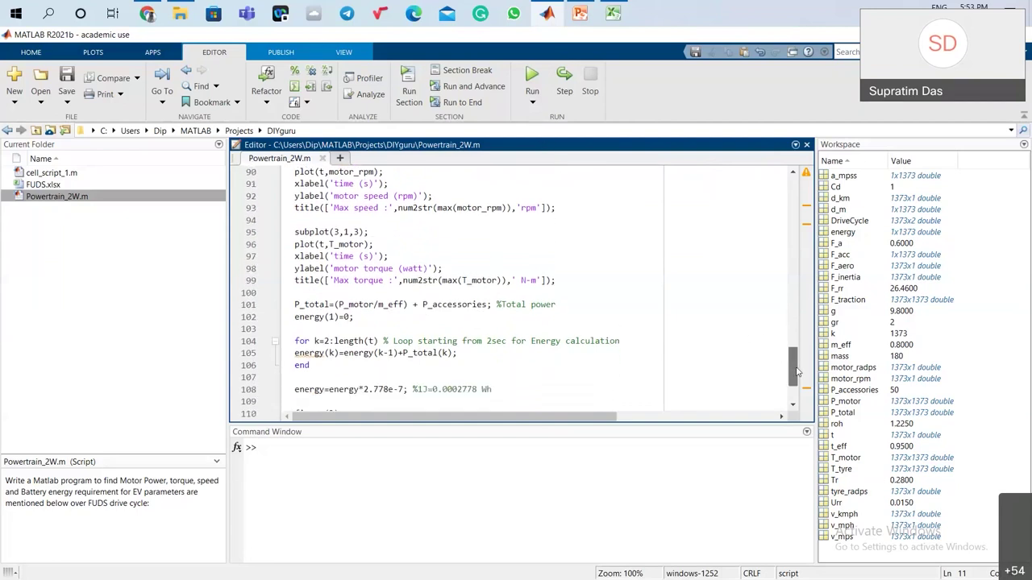
scroll(796, 370, "down", 1)
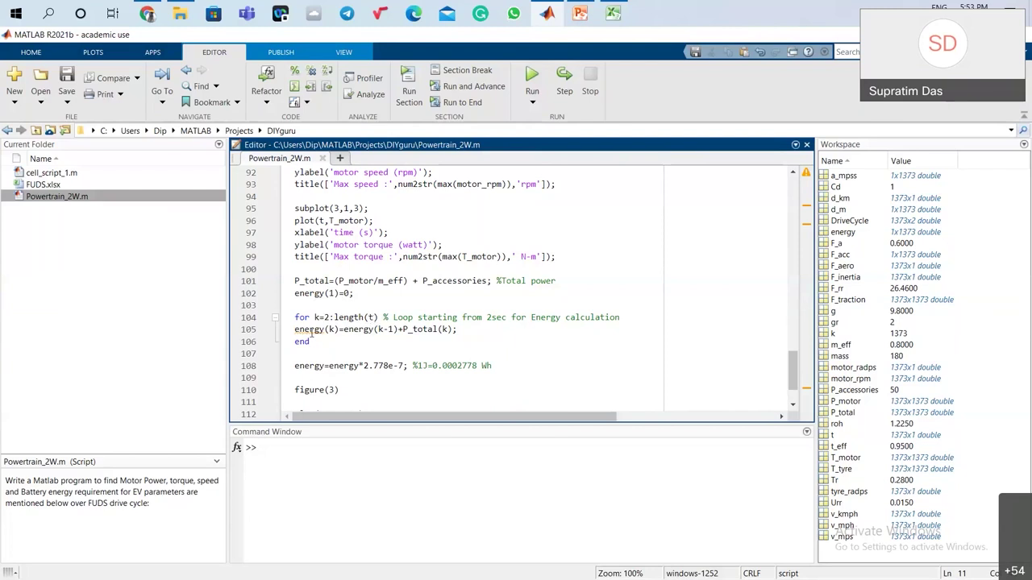
mouse_move(303, 333)
left_click_drag(794, 373, 793, 387)
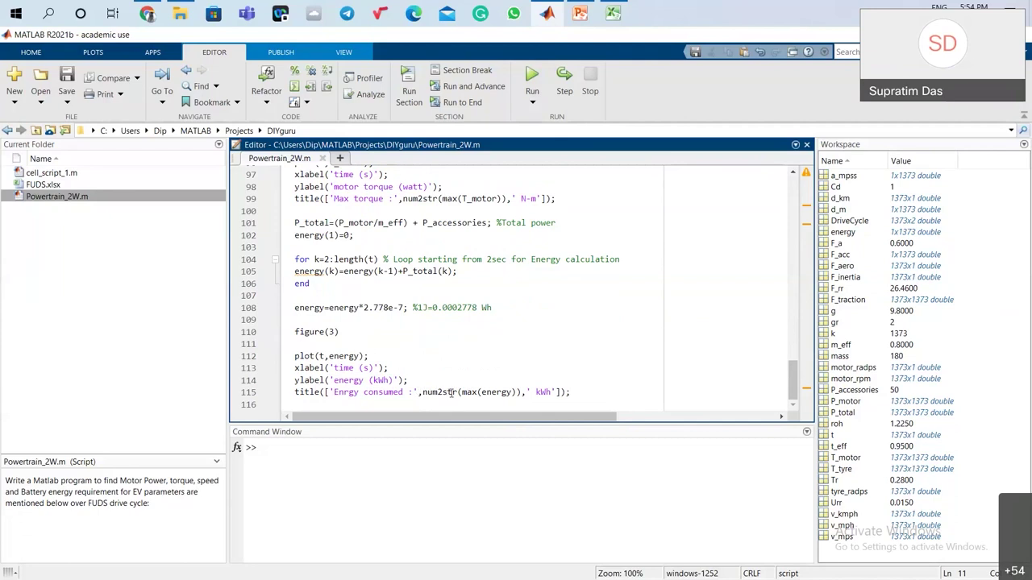
Run Powertrain_2W and review Figure 1: max velocity 91.2303 km/hr, acceleration 1.609 m/s², distance 11.9877 km
left_click(529, 75)
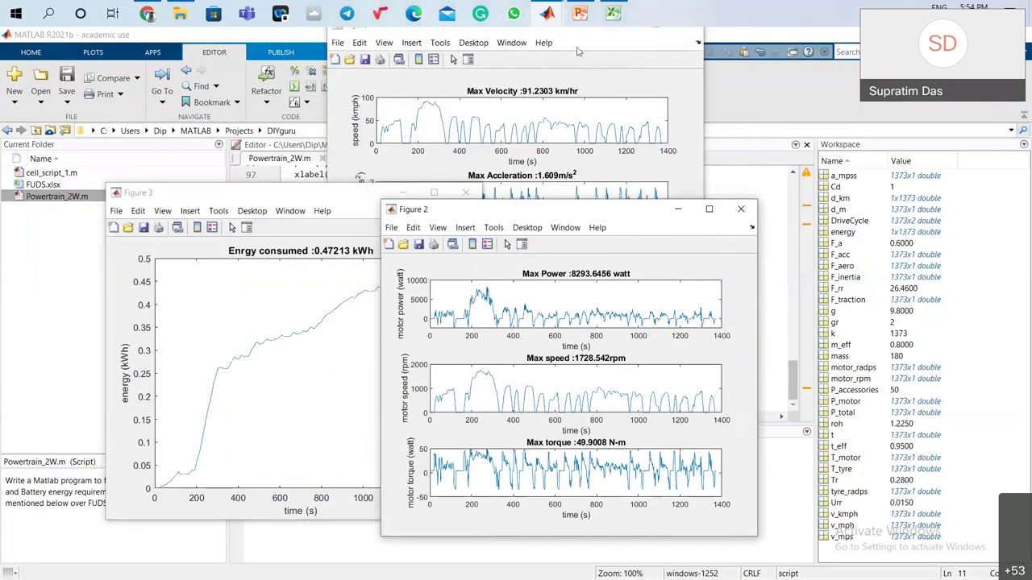
left_click_drag(571, 36, 904, 204)
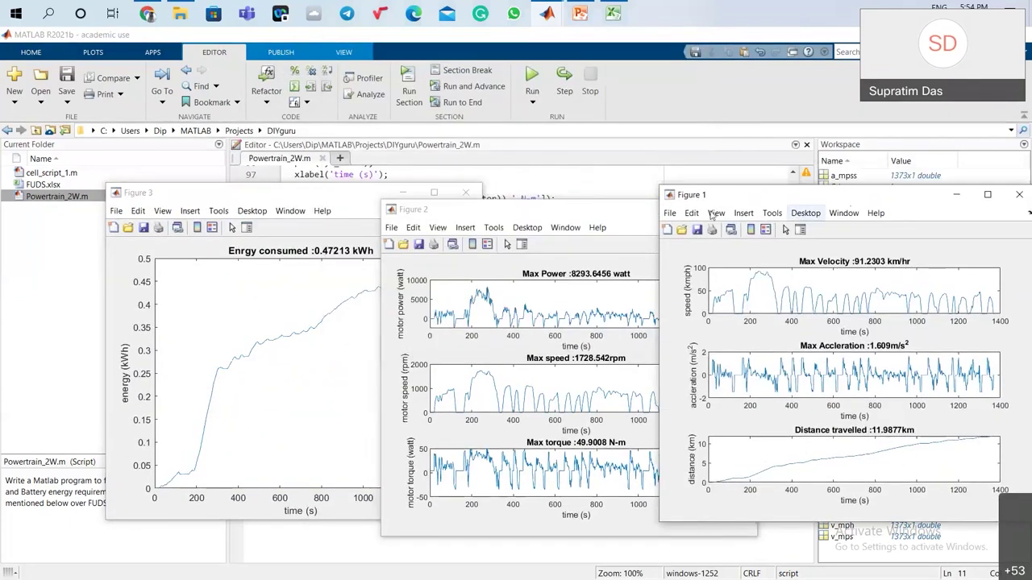
left_click_drag(816, 198, 491, 197)
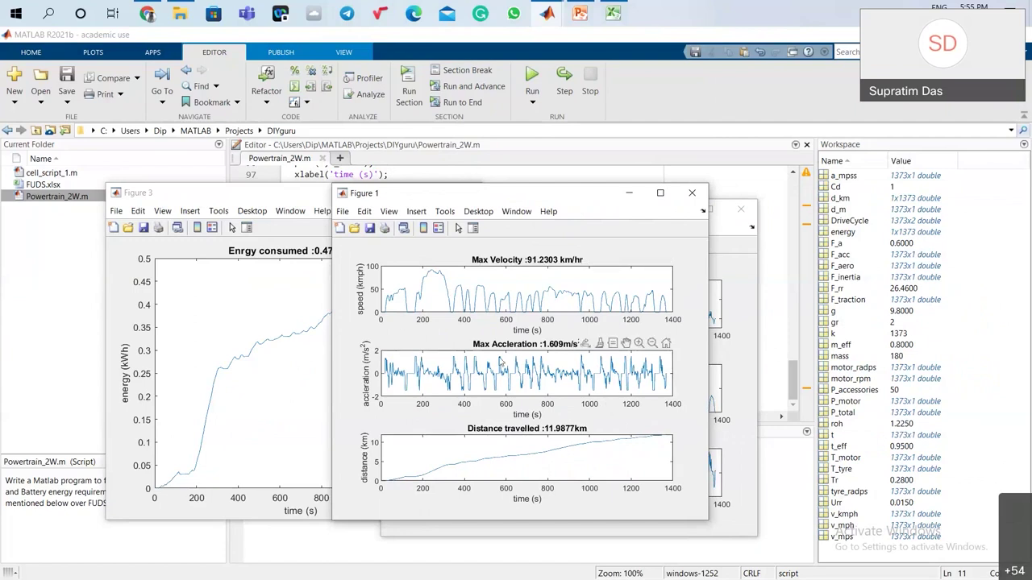
mouse_move(500, 361)
mouse_move(574, 380)
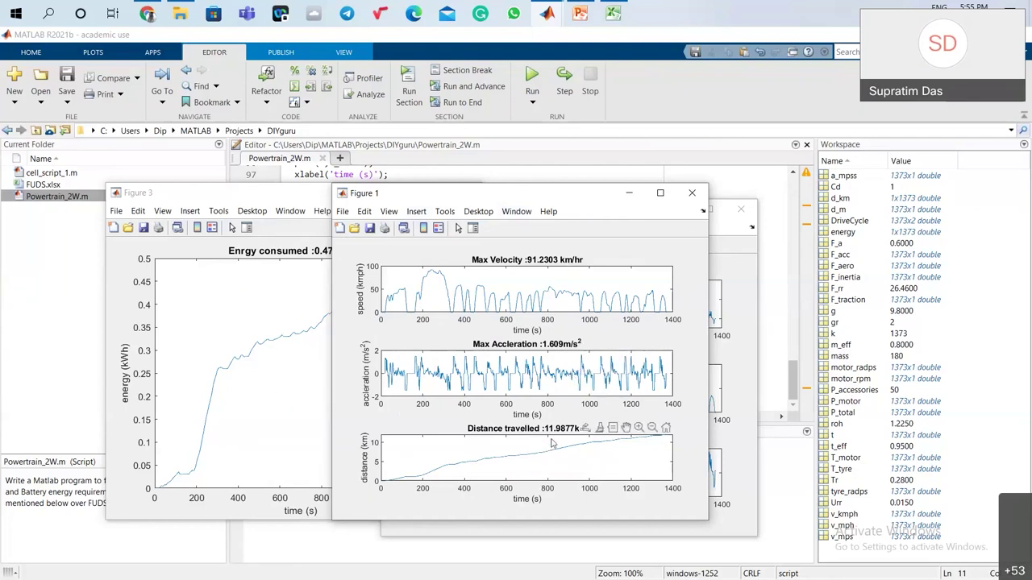
mouse_move(585, 429)
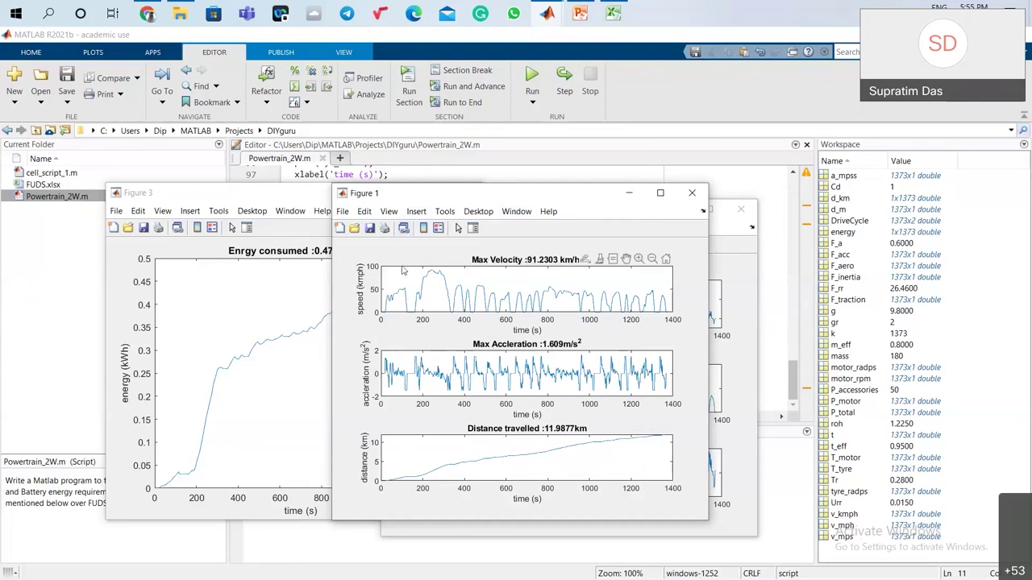
Minimize Figure 1 and read Figure 2 data tips: max power 8293.6456 W, max speed 1728.542 rpm
left_click(629, 194)
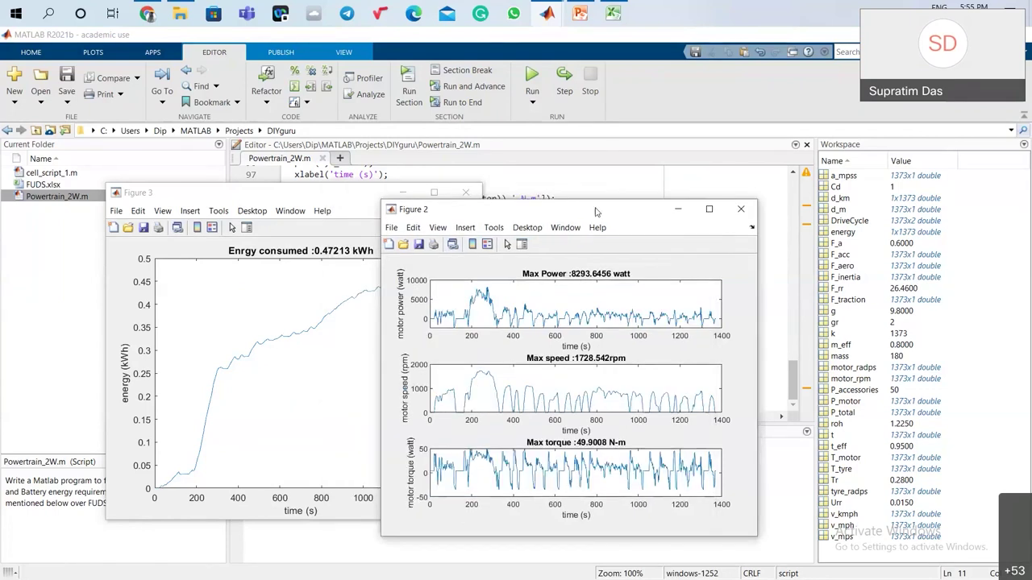
left_click_drag(597, 214, 543, 163)
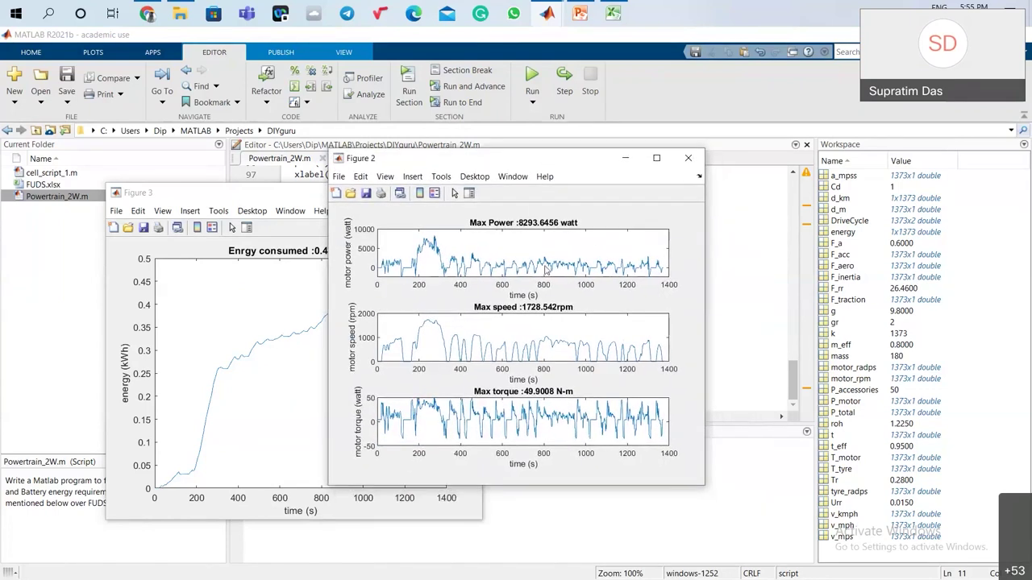
left_click(492, 275)
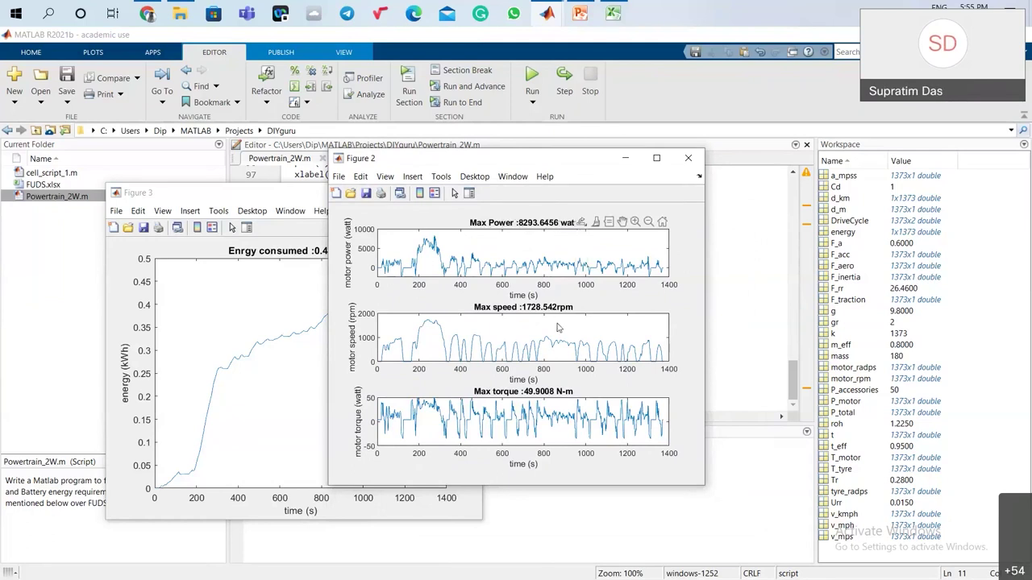
mouse_move(570, 345)
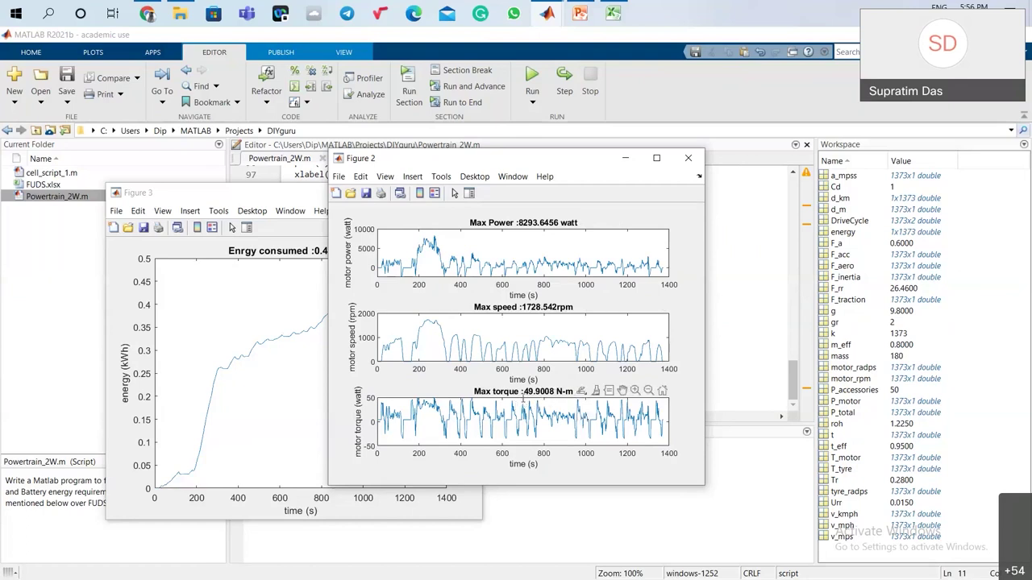
left_click(626, 161)
Move Figure 3, showing energy consumed 0.47213 kWh, up and right over the script editor
left_click_drag(289, 194, 725, 130)
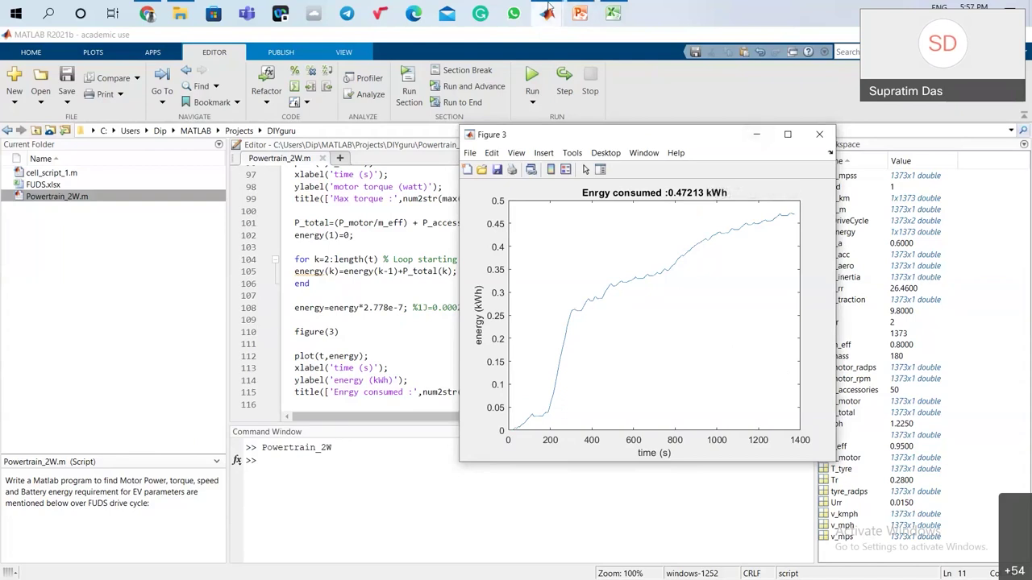
mouse_move(548, 9)
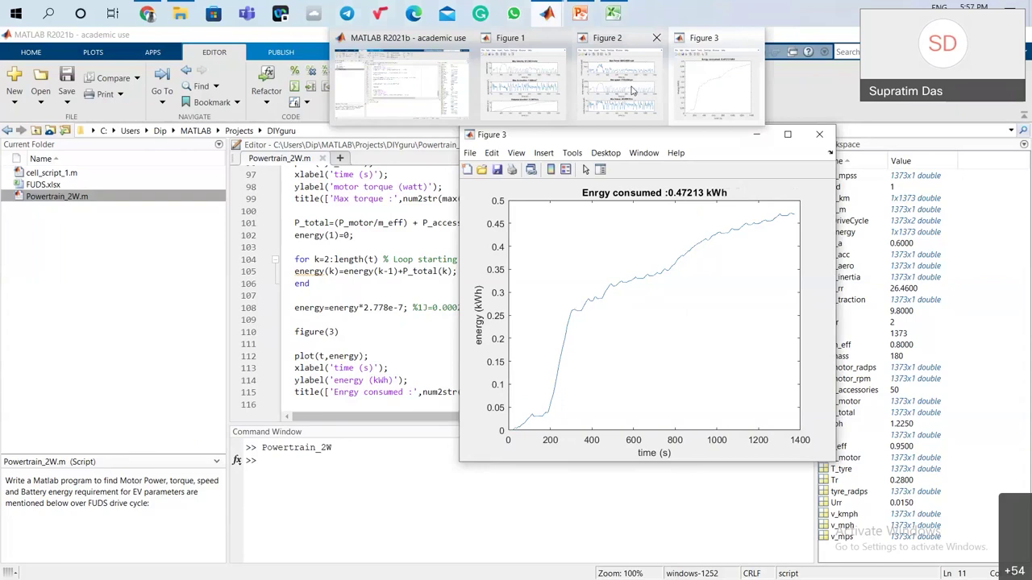
Briefly reopen Figures 1 and 2, then minimize all three figures so the Powertrain_2W.m script shows
left_click(524, 81)
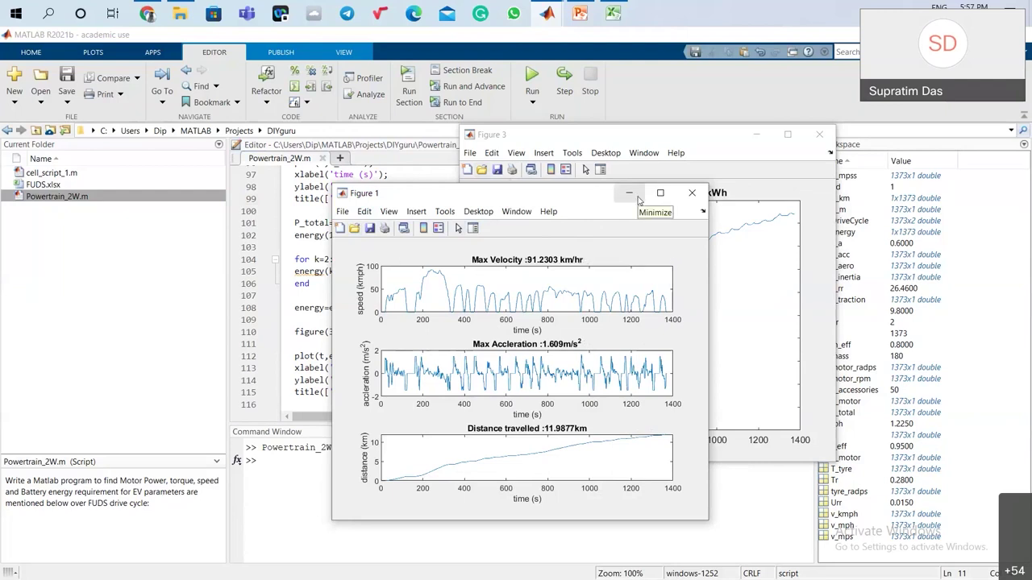
left_click(630, 195)
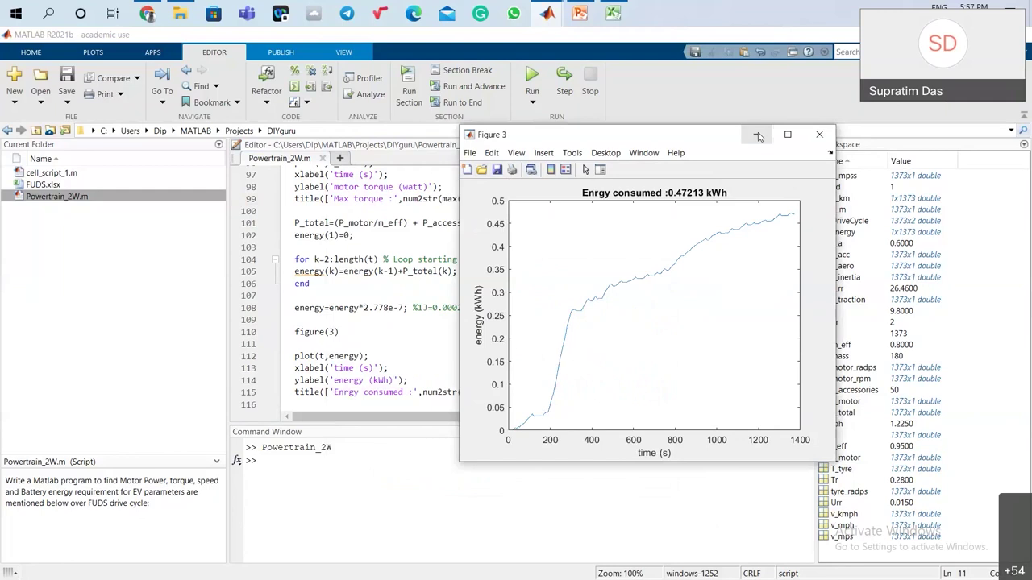
left_click(758, 135)
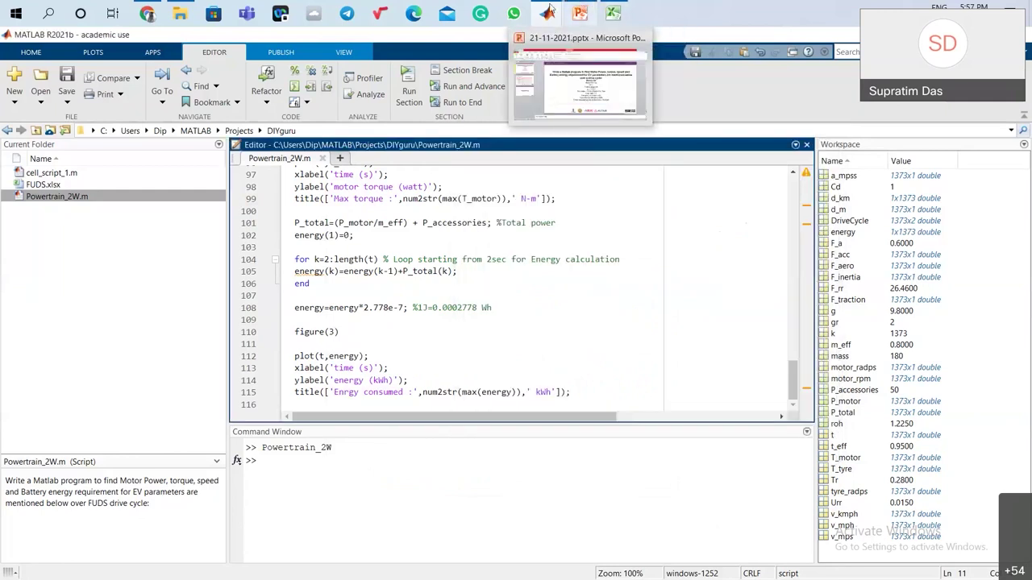
mouse_move(547, 11)
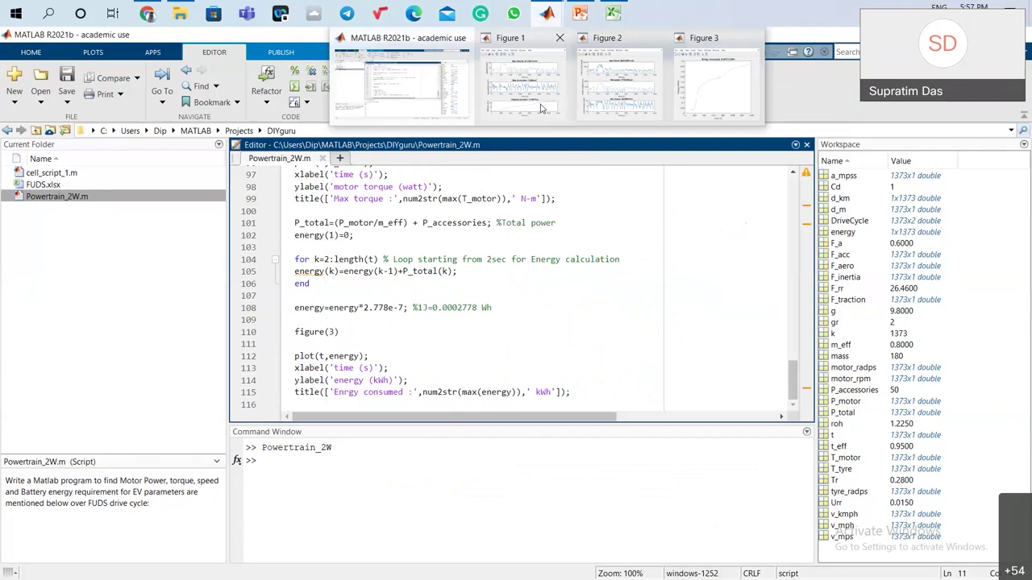
left_click(619, 85)
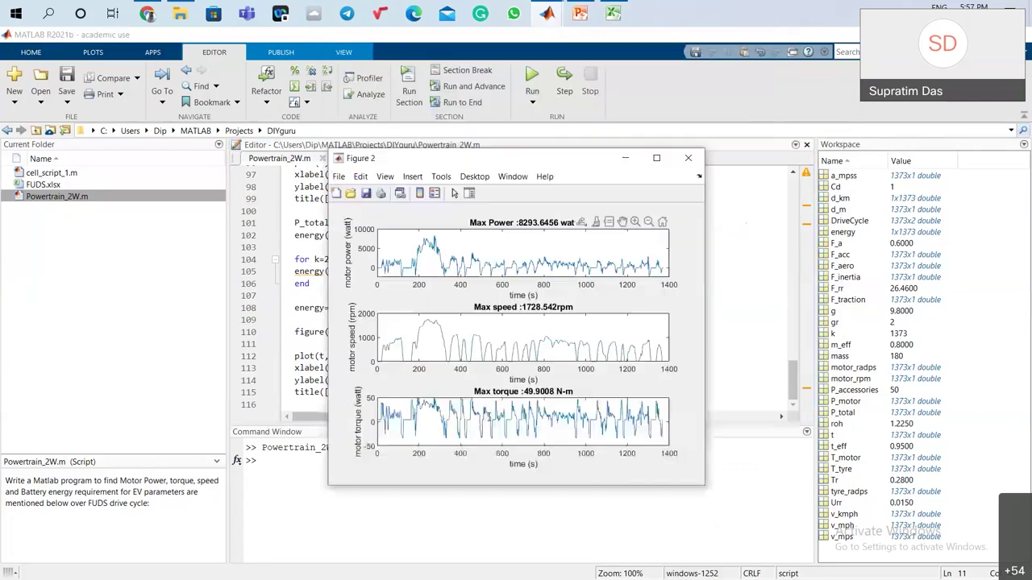
left_click(622, 159)
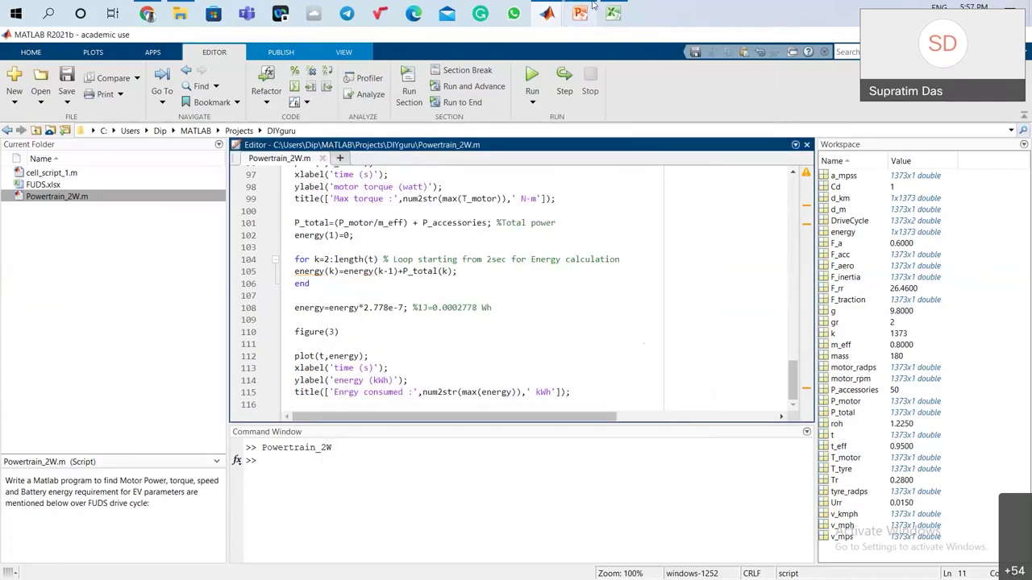
mouse_move(581, 13)
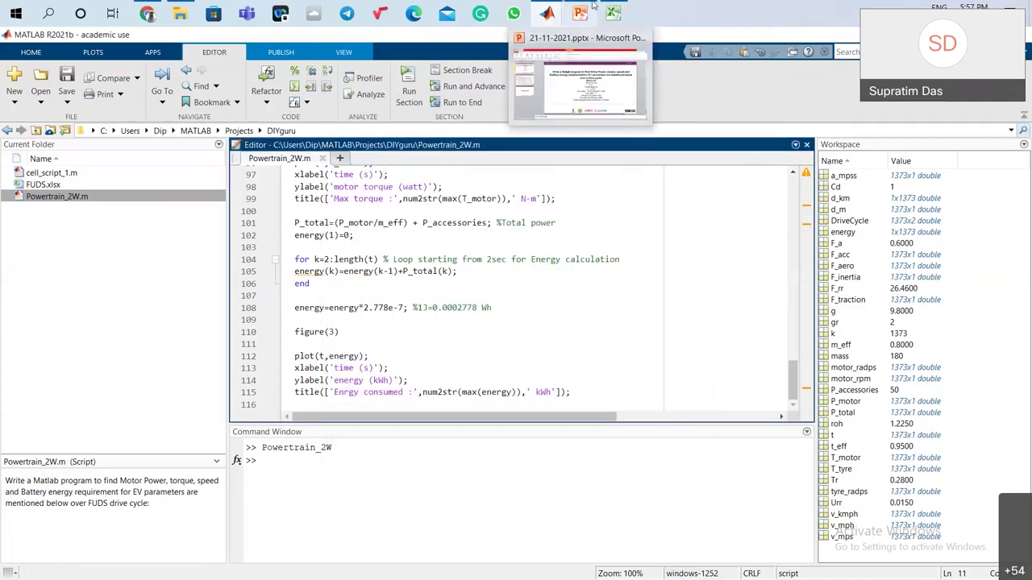
Bring up the PowerPoint presentation and start the slide show from the beginning
left_click(580, 77)
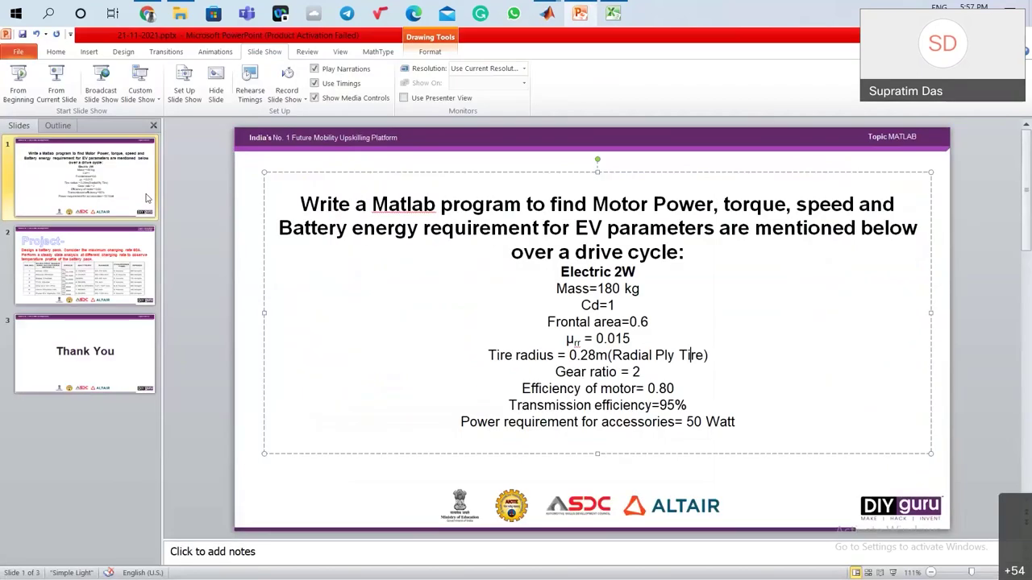
scroll(561, 200, "down", 1)
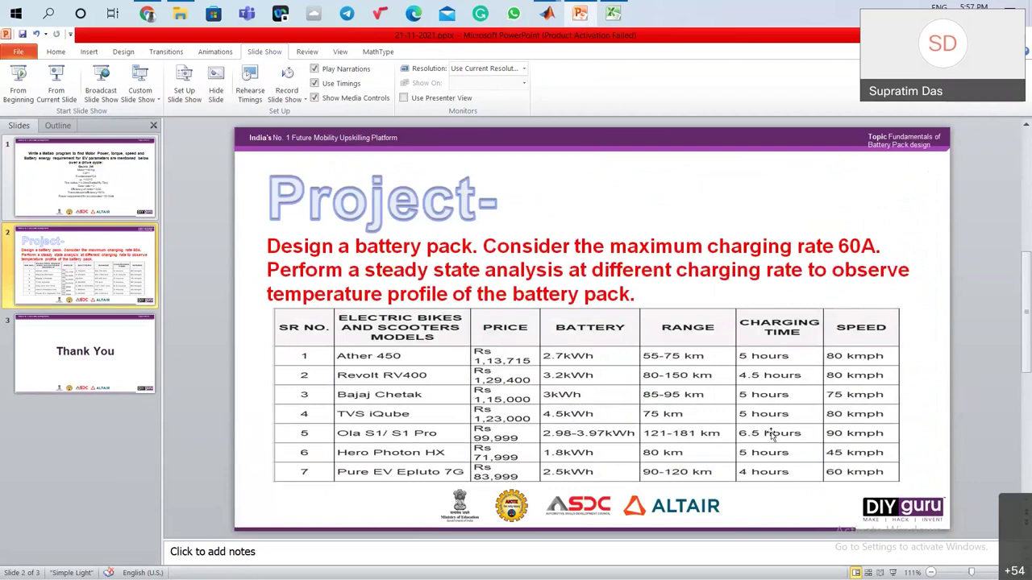
left_click(17, 85)
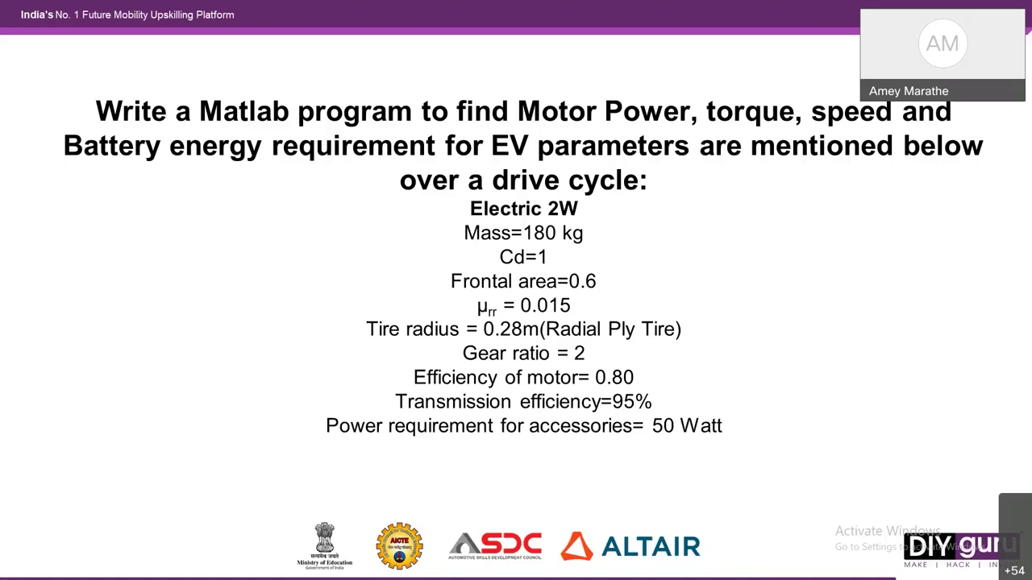
Advance the slideshow to slide 2, the battery-pack Project slide
key("Right")
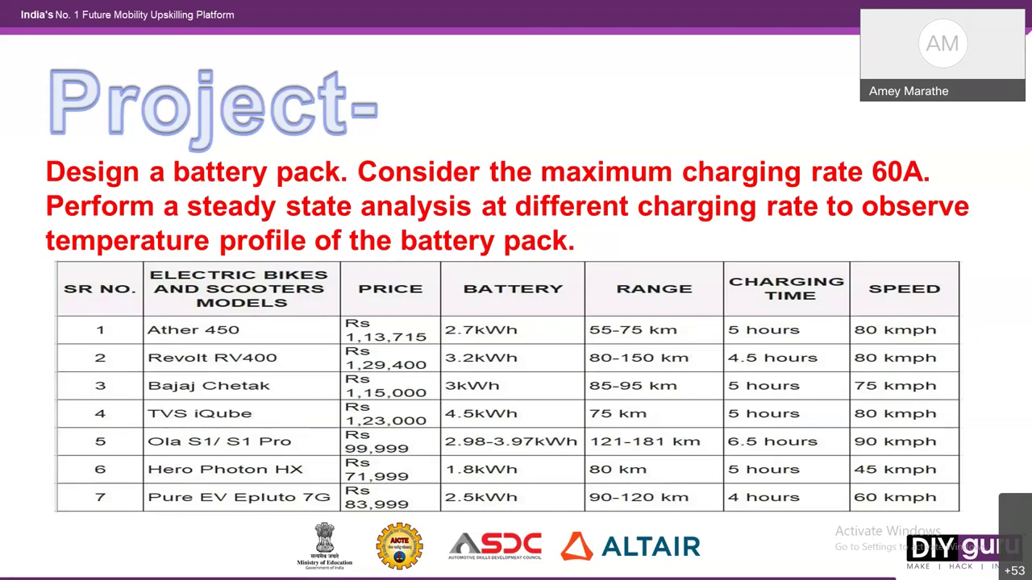
Show the Thank You slide, end the slideshow, and select slide 2, the battery-pack project
key("Right")
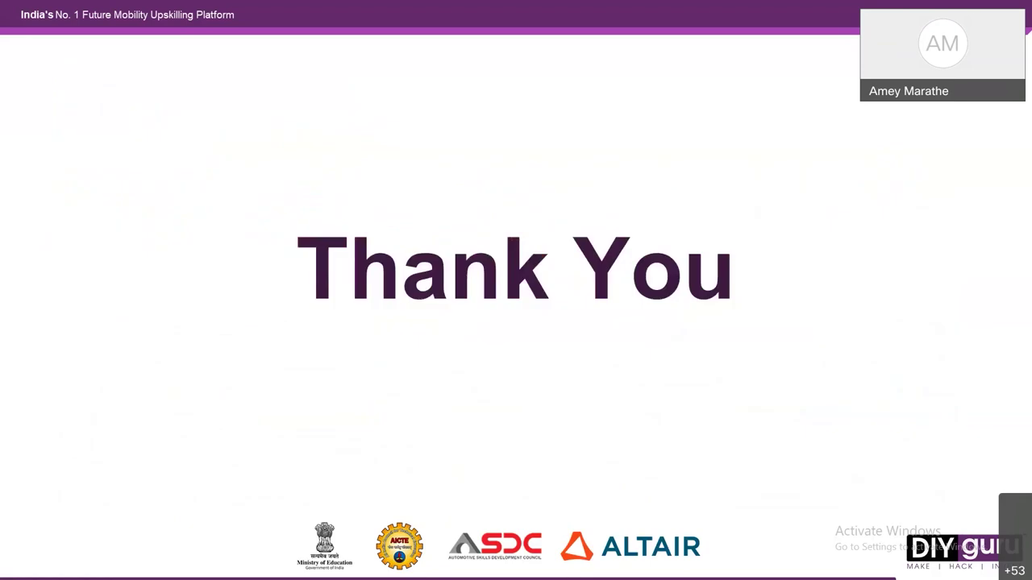
key("Escape")
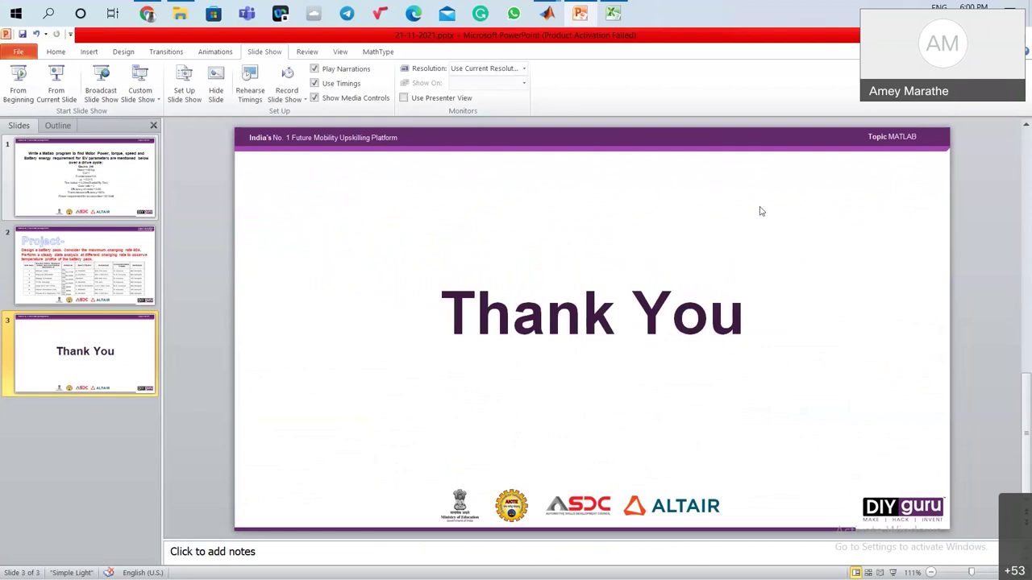
left_click(135, 264)
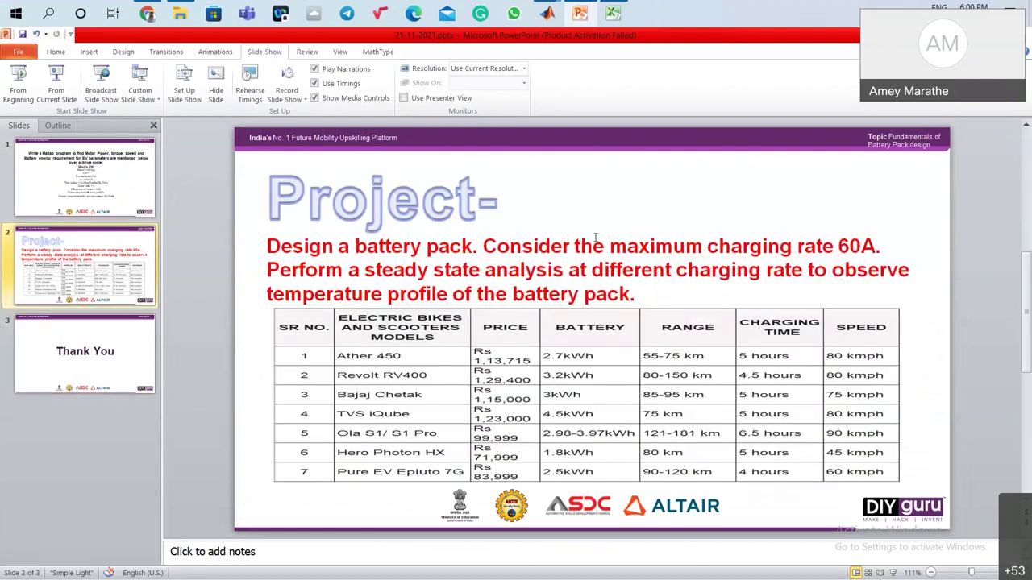
Present full-screen from the battery-pack Project slide with its EV comparison table
left_click(65, 84)
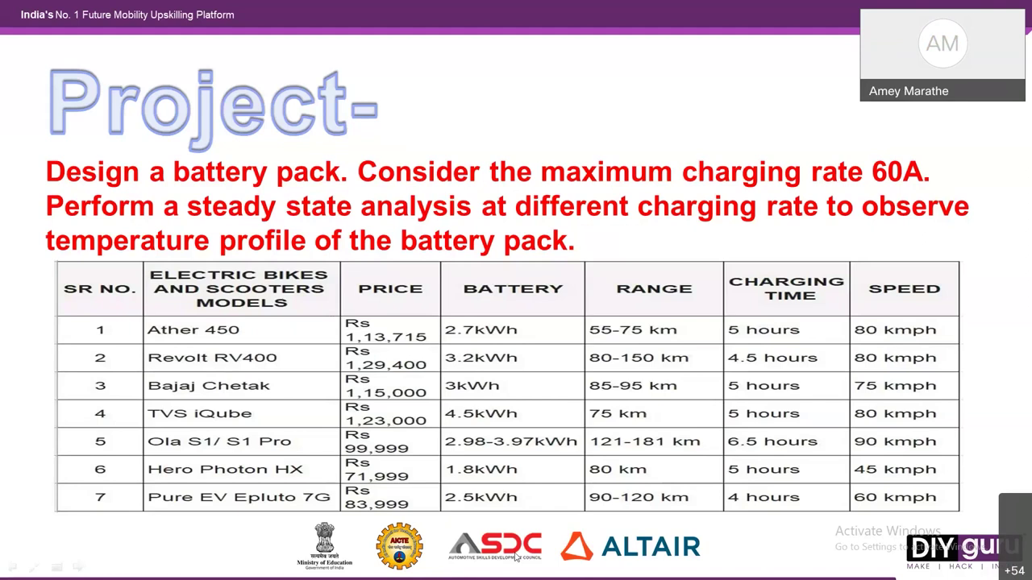
Advance to the closing Thank You slide and exit the slideshow
left_click(146, 546)
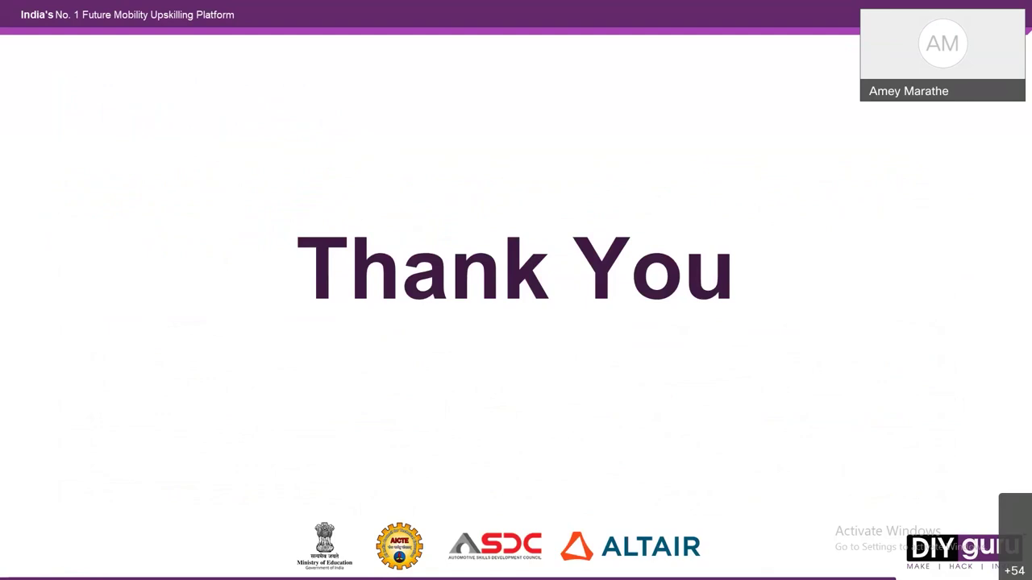
key("Escape")
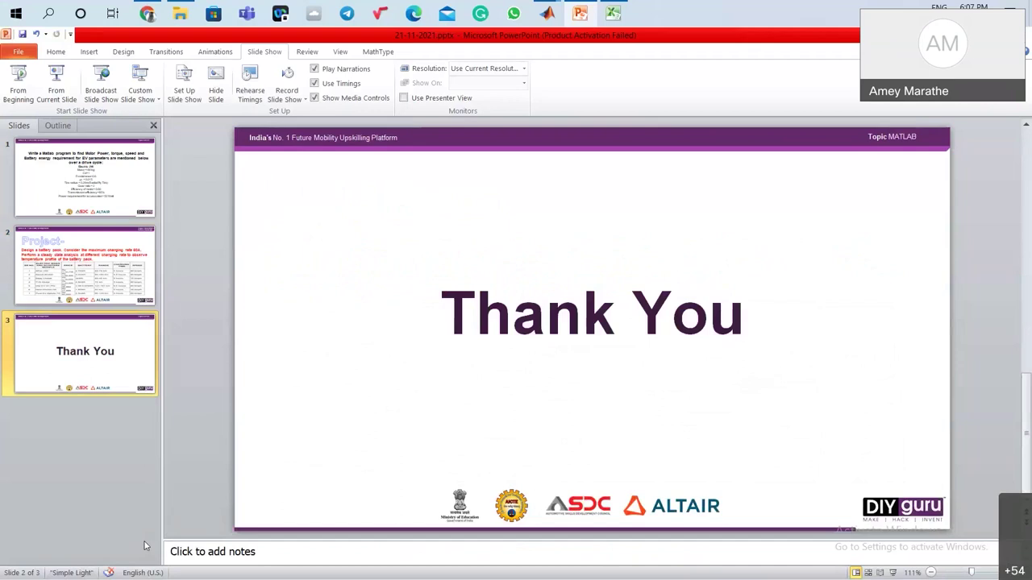